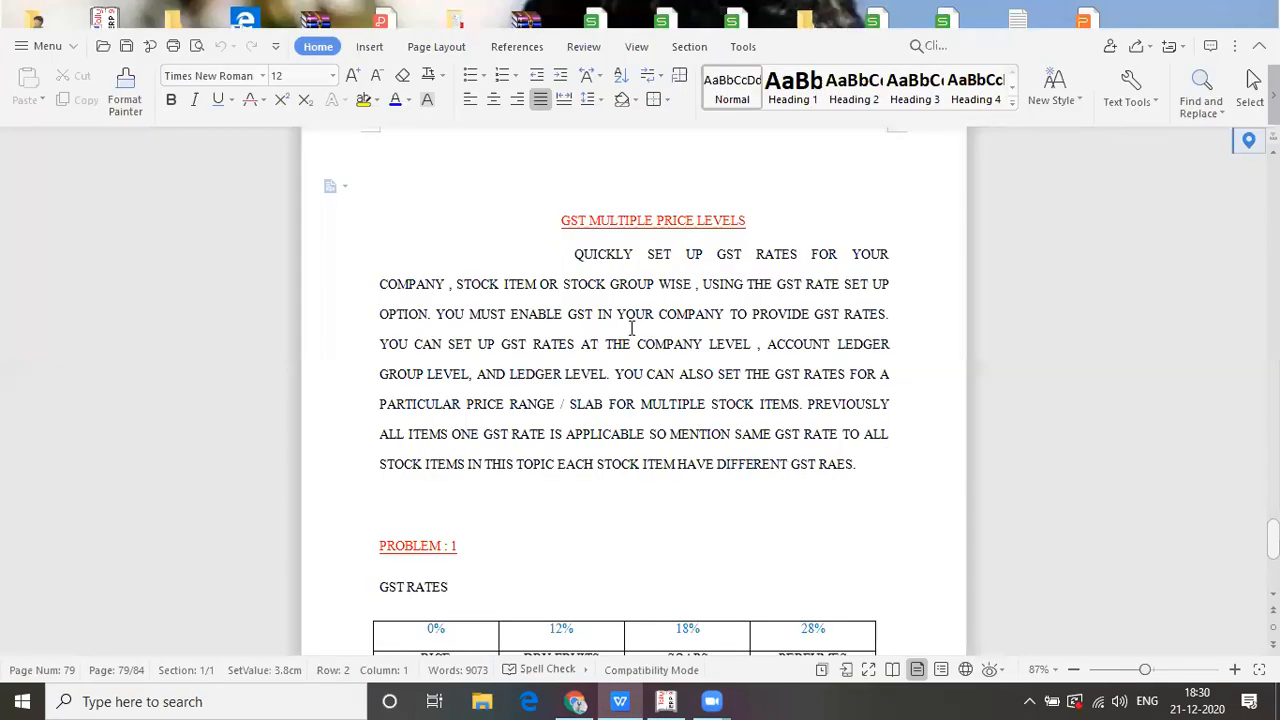
- Read the "GST MULTIPLE PRICE LEVELS" introduction and continue down through the Problem 1 GST rates table
click(776, 240)
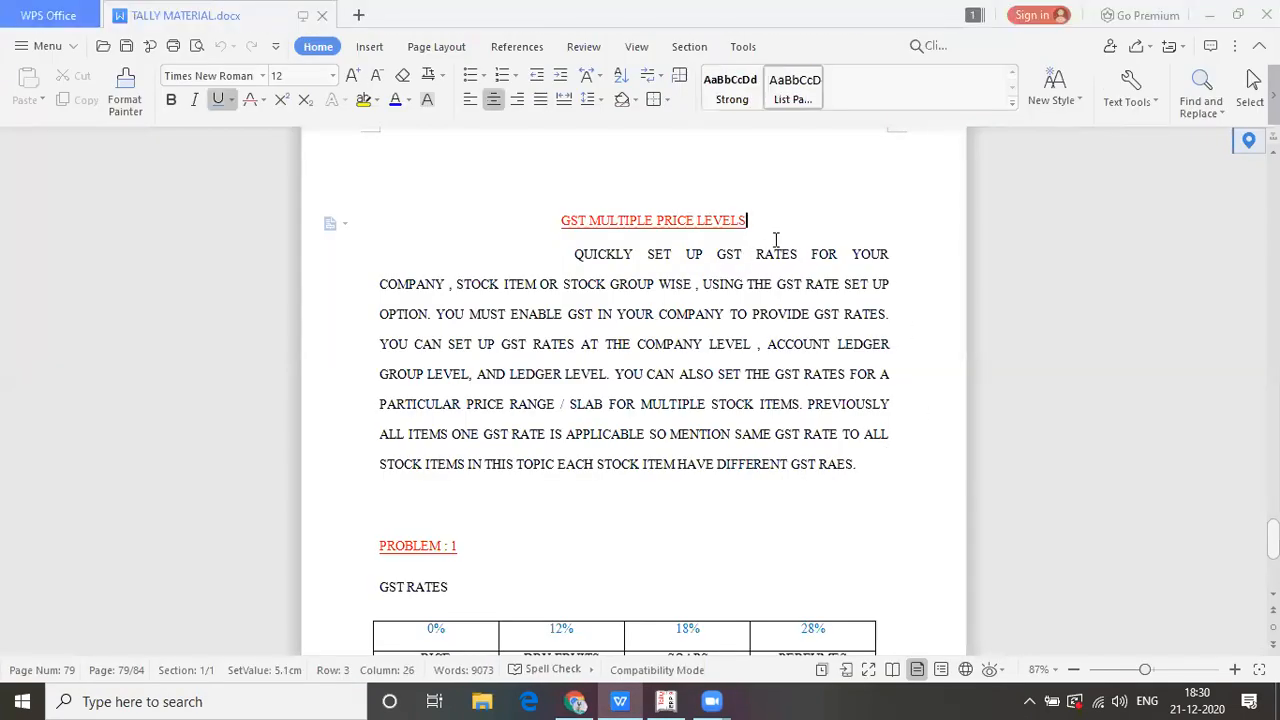
key(Down)
key(Down)
key(Down)
key(Down)
key(Down)
key(Down)
key(Down)
key(Down)
key(Down)
key(Down)
key(Down)
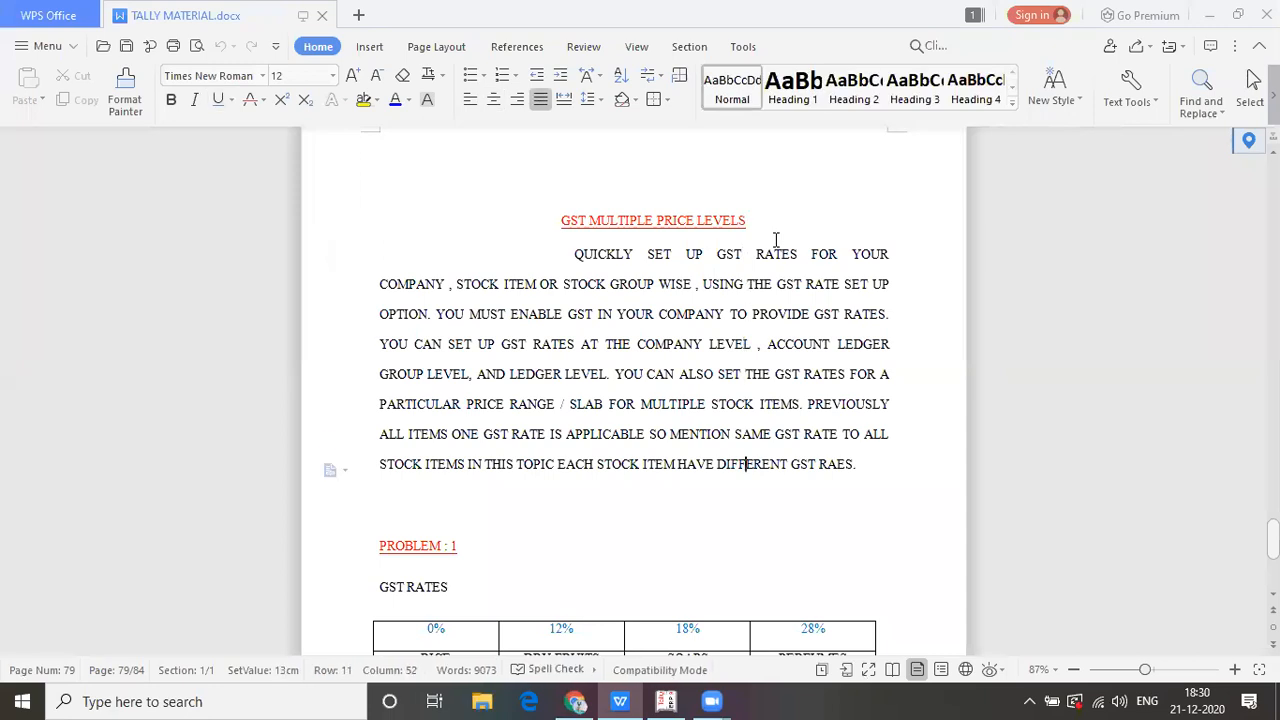
key(Down)
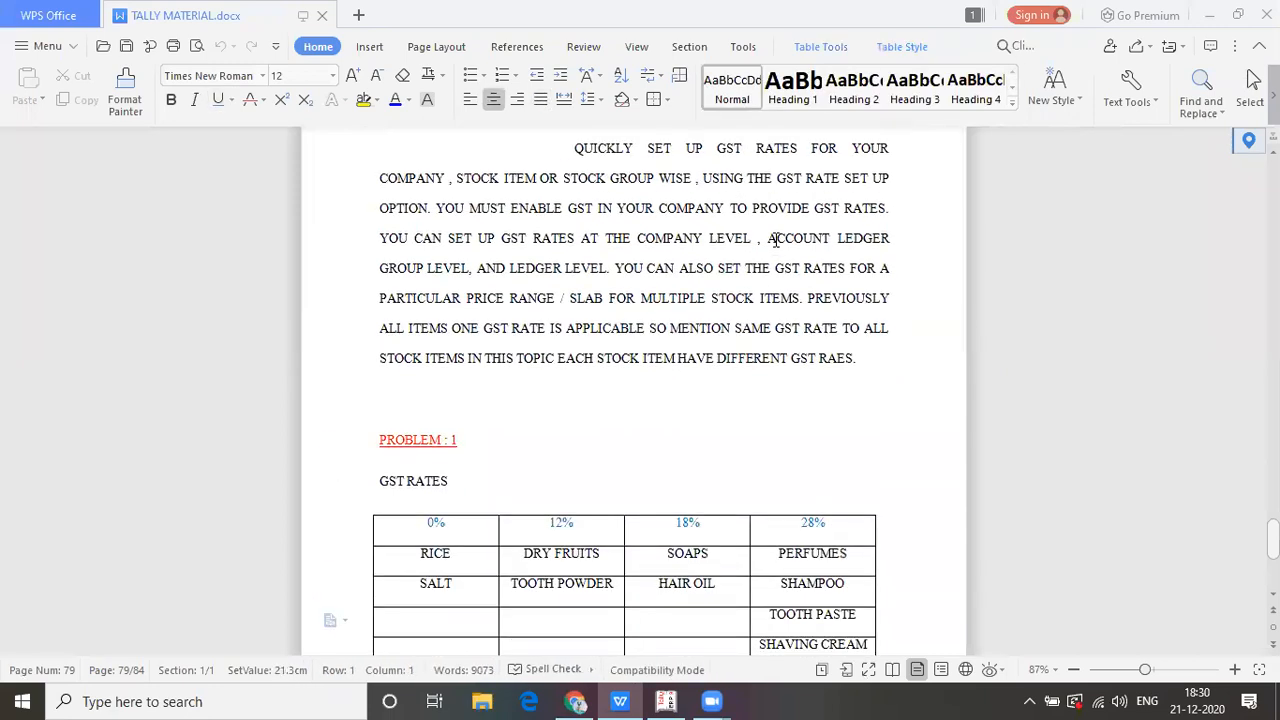
key(Down)
key(Down)
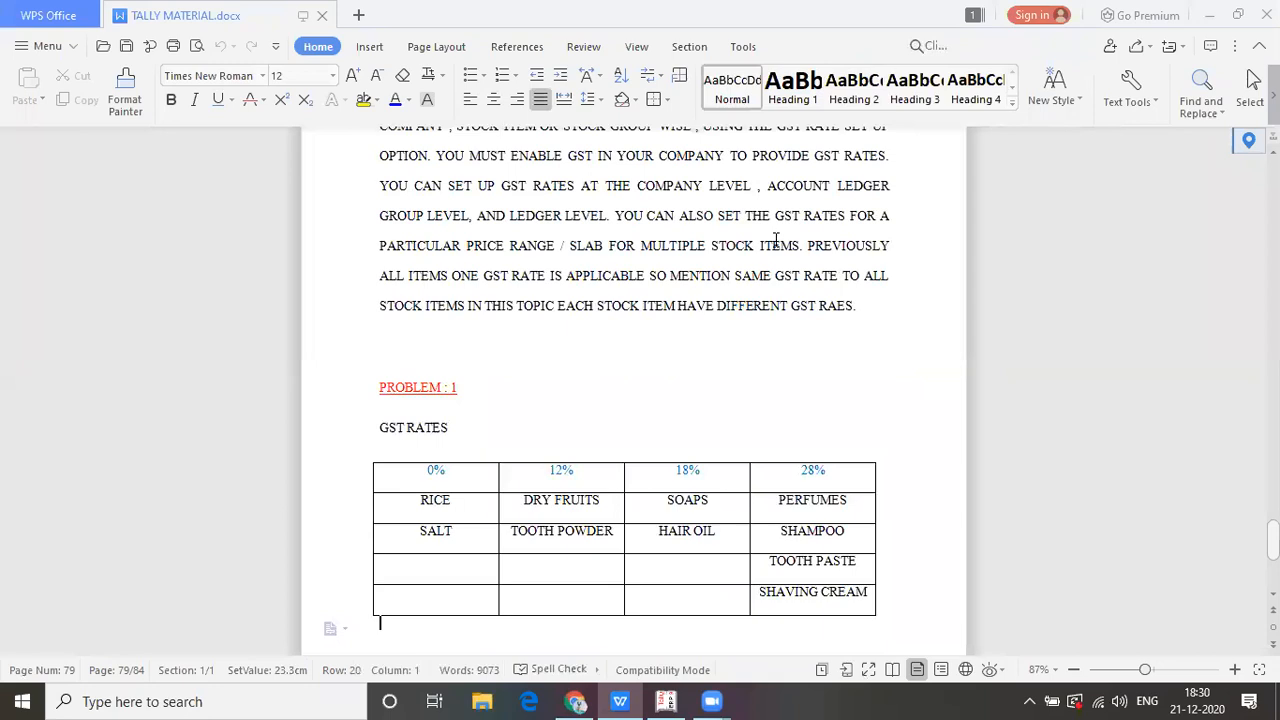
- Return to the "GST MULTIPLE PRICE LEVELS" heading and reread the explanation of setting GST rates down to Problem 1
key(Up)
key(Up)
key(Up)
key(Up)
key(Up)
key(Up)
key(Up)
key(Up)
key(Up)
key(Up)
key(Up)
key(Up)
key(Up)
key(Up)
key(Up)
key(Up)
key(Up)
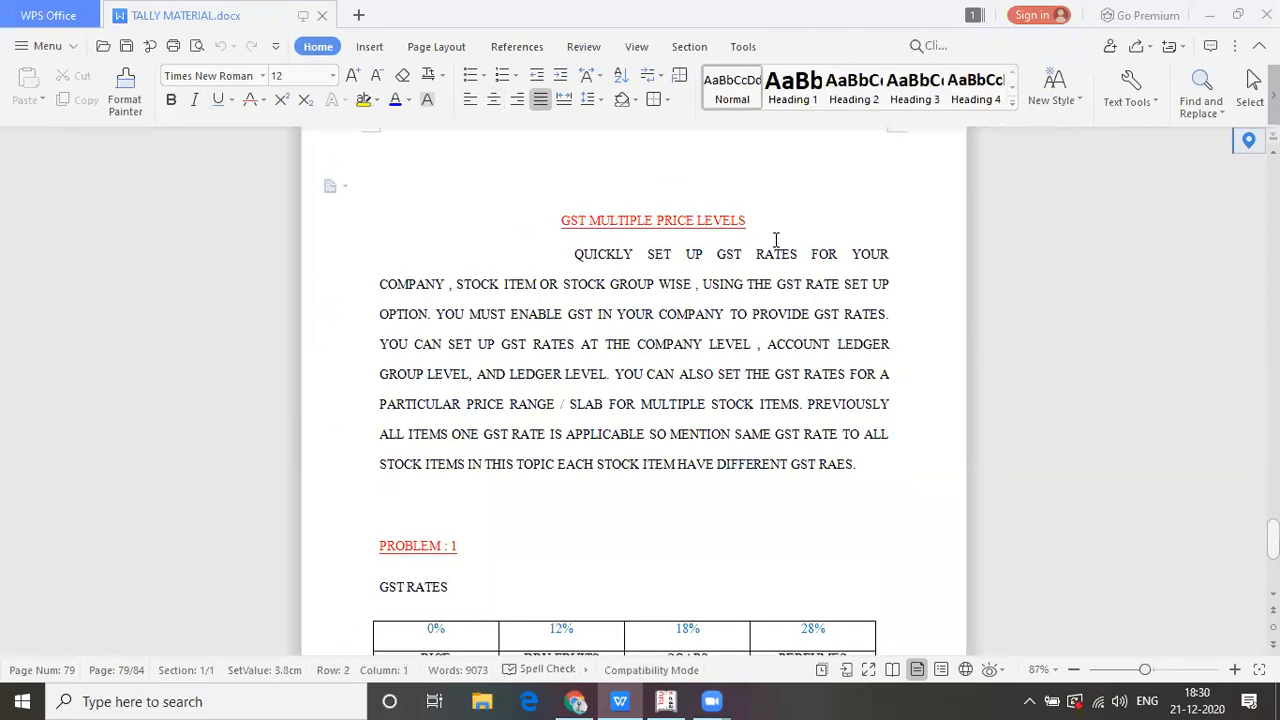
key(Down)
key(Down)
key(Down)
key(Down)
key(Down)
key(Down)
key(Down)
key(Down)
key(Down)
key(Down)
key(Down)
key(Down)
key(Down)
key(Down)
key(Down)
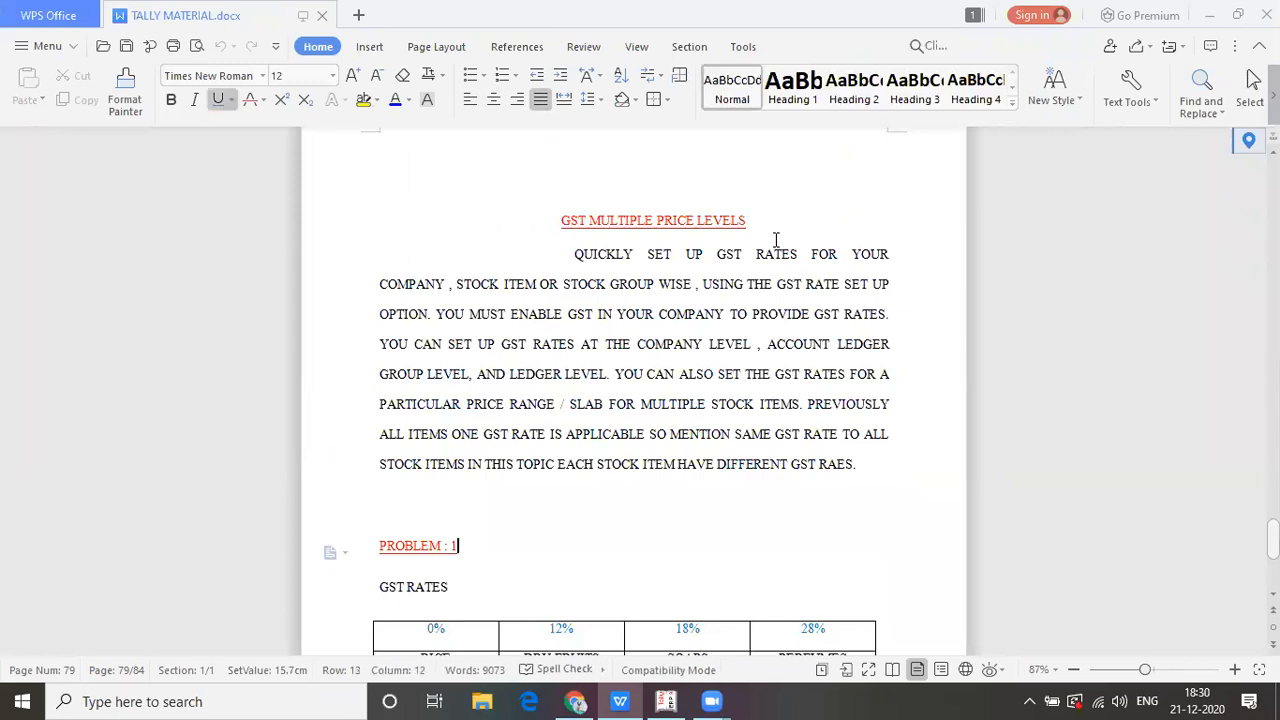
key(Down)
key(Down)
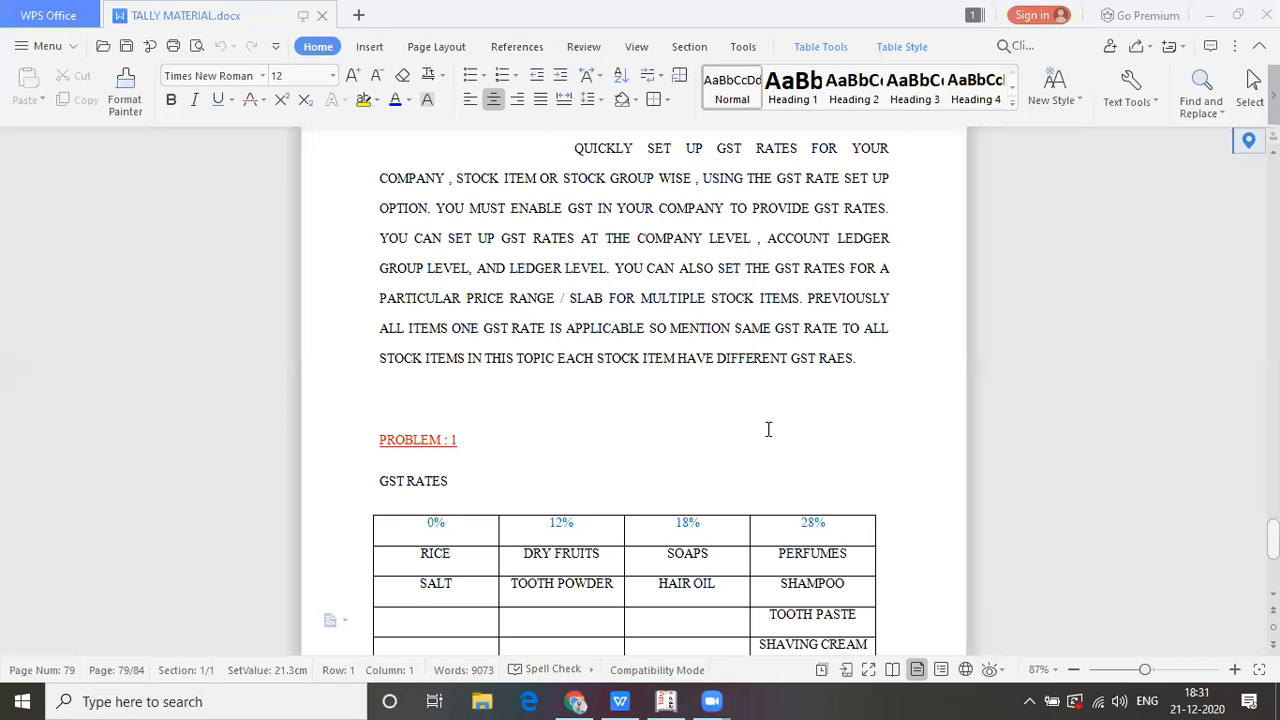
- Go back over the introduction's GST rate levels and examine which stock items fall under each rate in the Problem 1 table
key(Up)
key(Up)
key(Up)
key(Up)
key(Up)
key(Up)
key(Up)
key(Up)
key(Up)
key(Up)
key(Up)
key(Up)
key(Up)
key(Down)
key(Down)
key(Down)
key(Down)
key(Down)
key(Down)
key(Down)
key(Down)
key(Down)
key(Down)
key(Down)
key(Down)
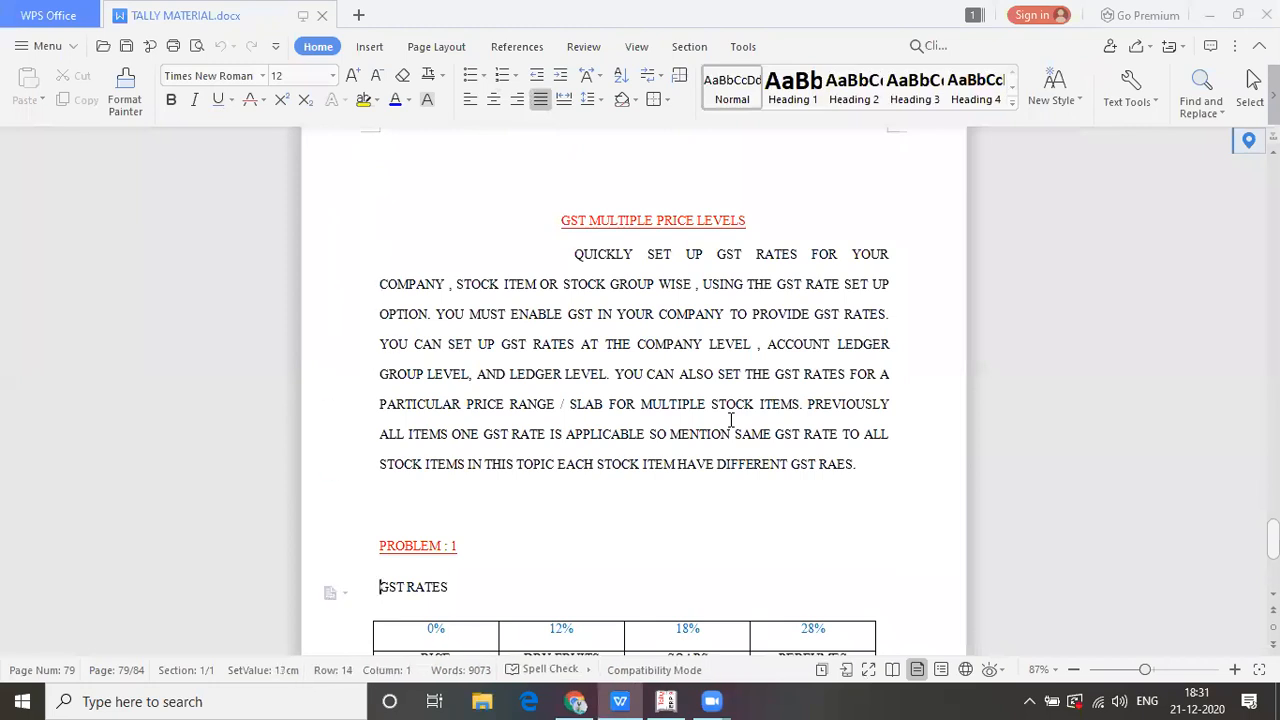
key(Down)
key(Down)
key(Down)
key(Down)
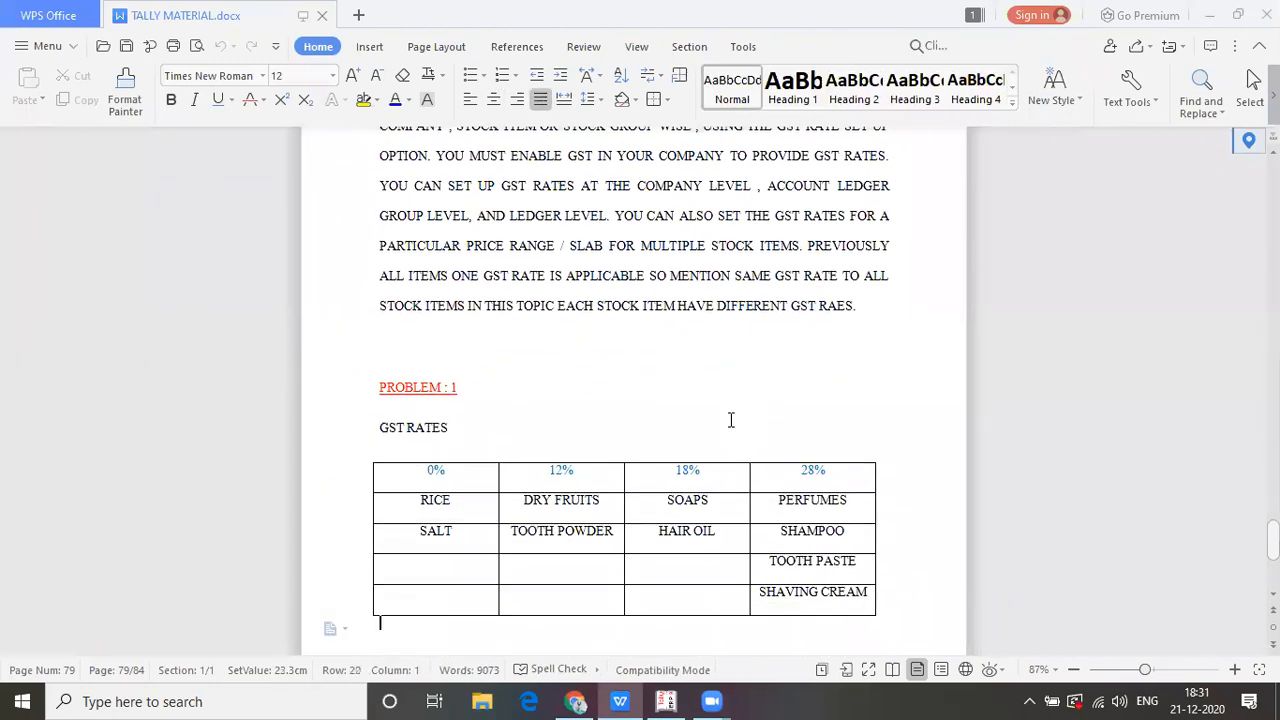
- Examine the first Problem 1 transaction and the GST rates table, and go back up to the introductory paragraph
key(Down)
key(Down)
key(Down)
key(Down)
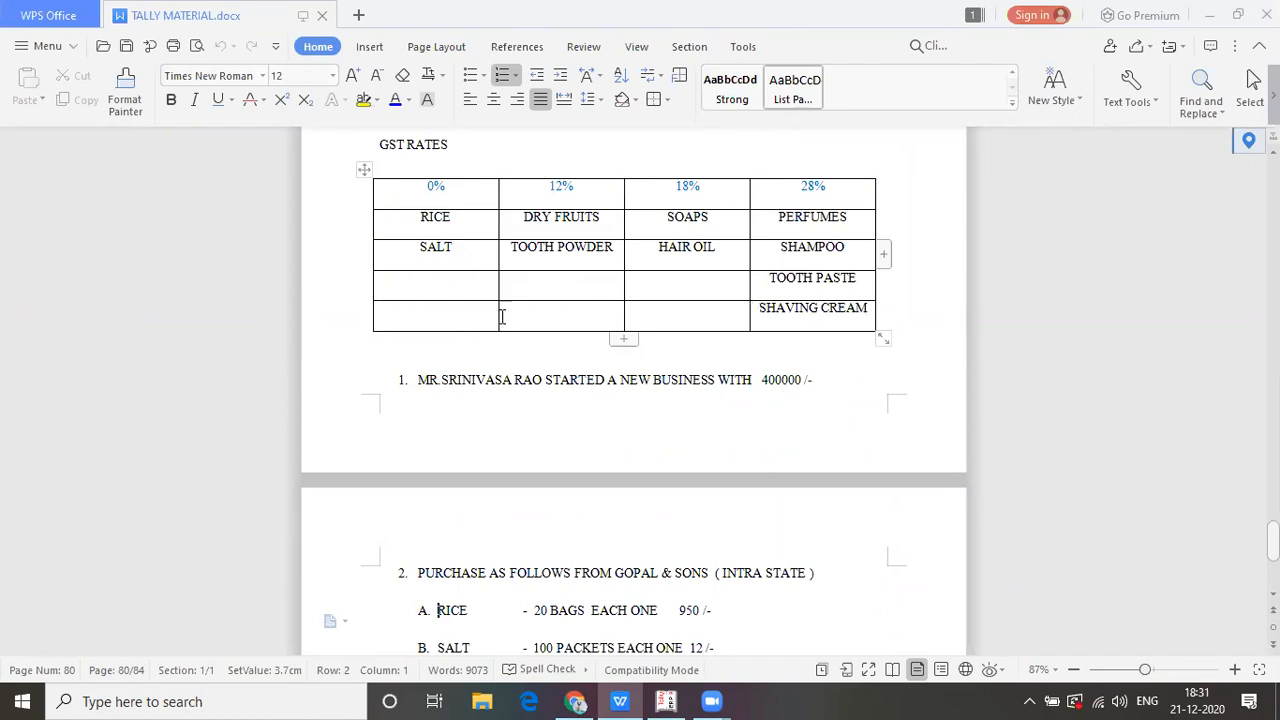
drag(467, 300, 520, 299)
click(916, 225)
key(Up)
key(Up)
key(Up)
key(Up)
key(Up)
key(Up)
key(Up)
key(Up)
key(Up)
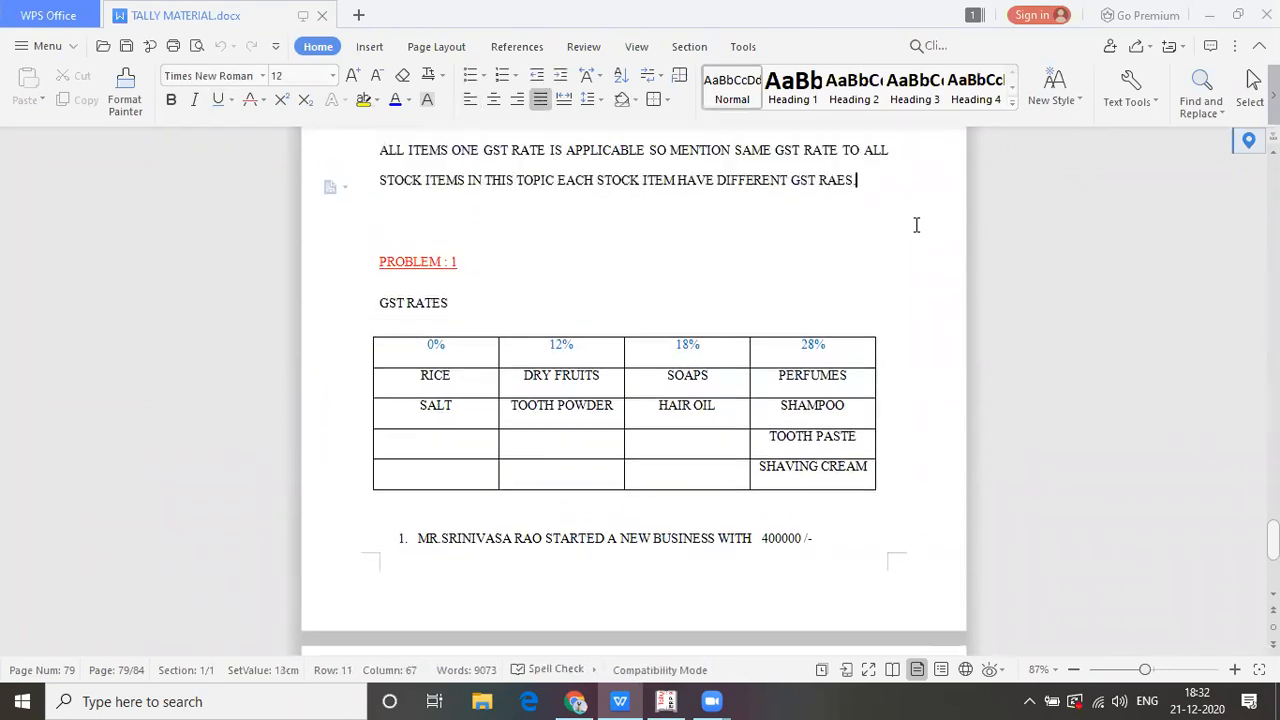
key(Up)
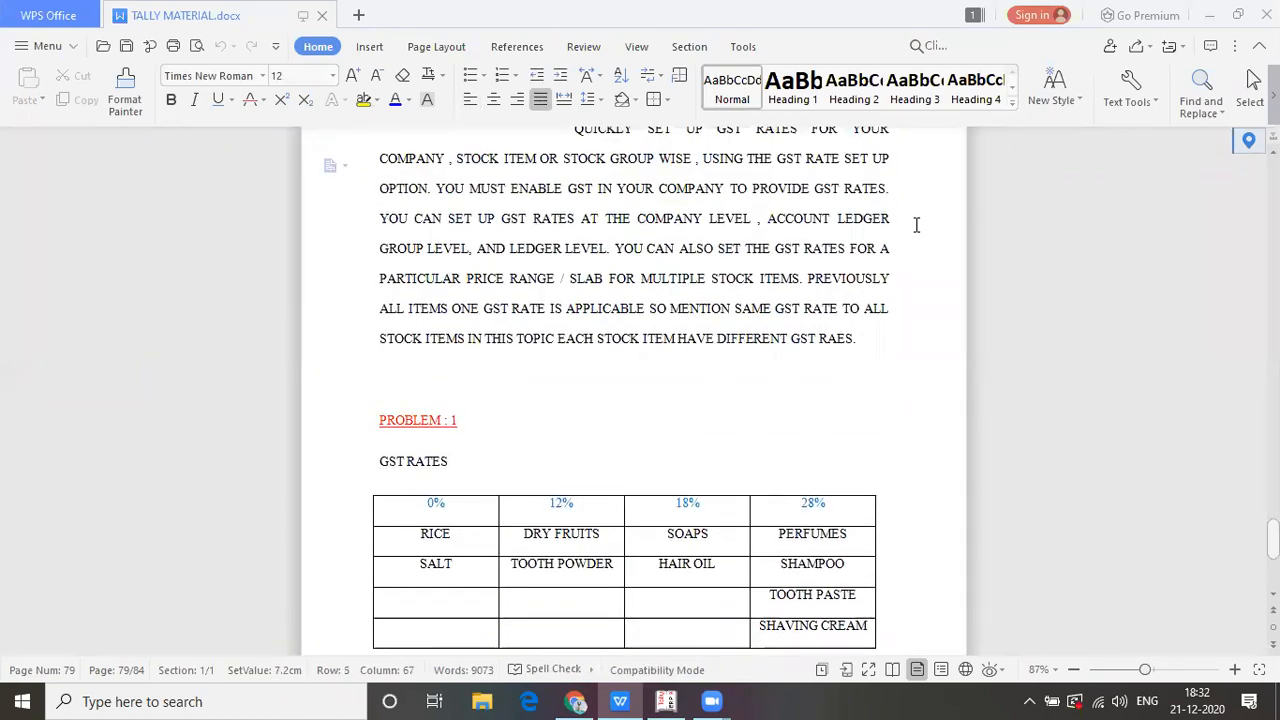
- Compare the introduction's closing lines on differing item rates with the 0%, 12%, 18% and 28% columns of the GST rates table
key(Down)
key(Down)
key(Down)
key(Down)
key(Down)
key(Down)
key(Down)
key(Down)
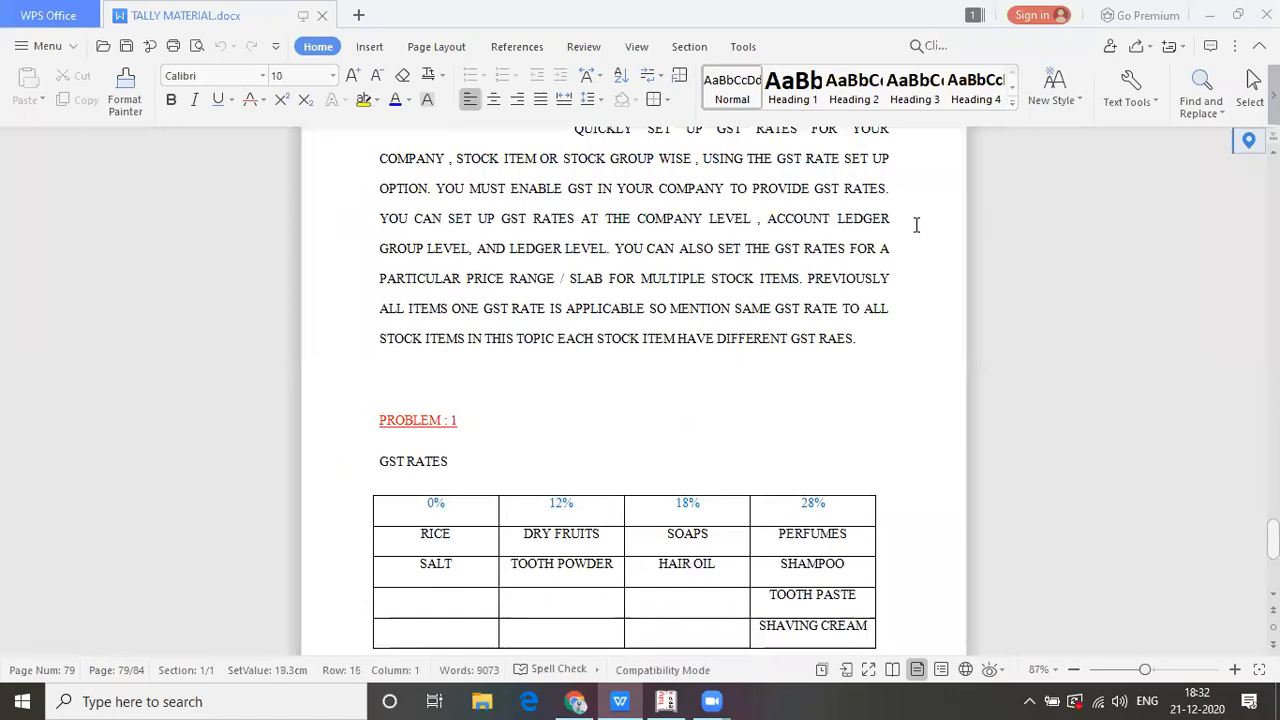
key(Down)
key(Down)
key(Down)
key(Down)
key(Down)
key(Up)
key(Up)
key(Up)
key(Up)
key(Up)
key(Up)
key(Up)
key(Up)
key(Up)
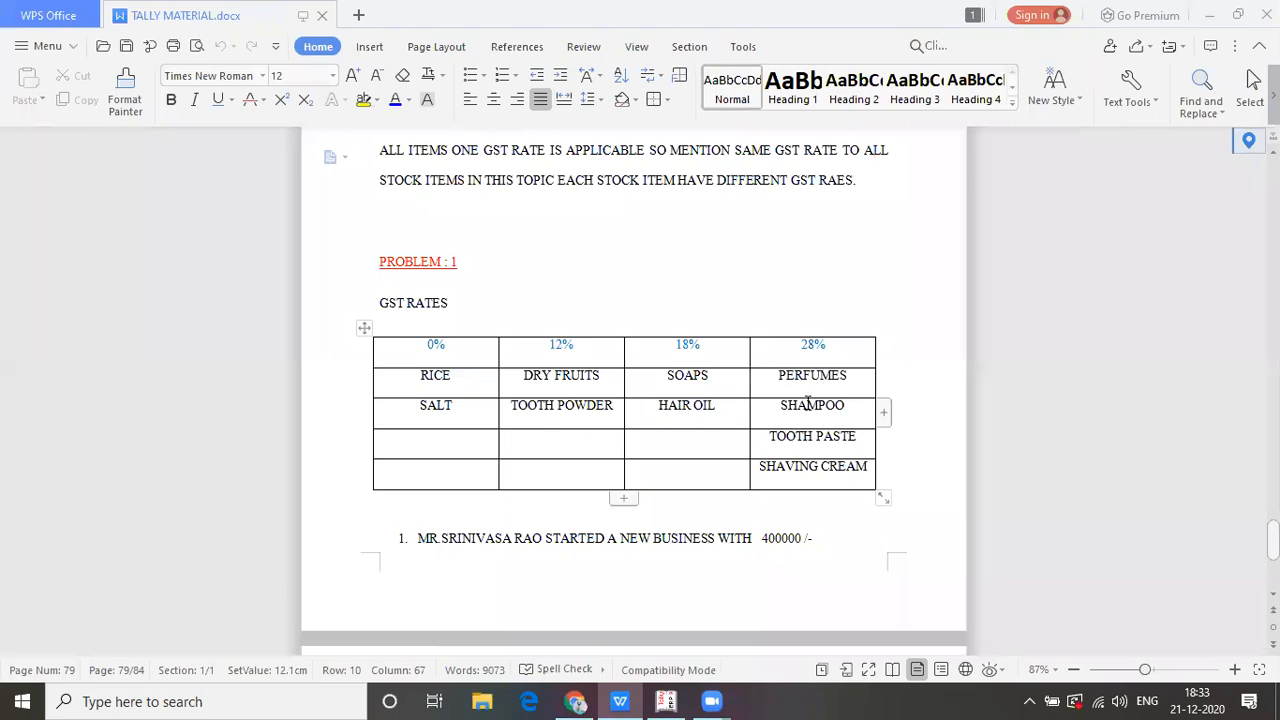
- Review Problem 1's opening capital entry and the intra-state purchase list from Gopal & Sons with its quantities and prices
click(920, 444)
key(Down)
key(Down)
key(Down)
key(Down)
key(Down)
key(Down)
key(Down)
key(Down)
key(Down)
key(Down)
key(Down)
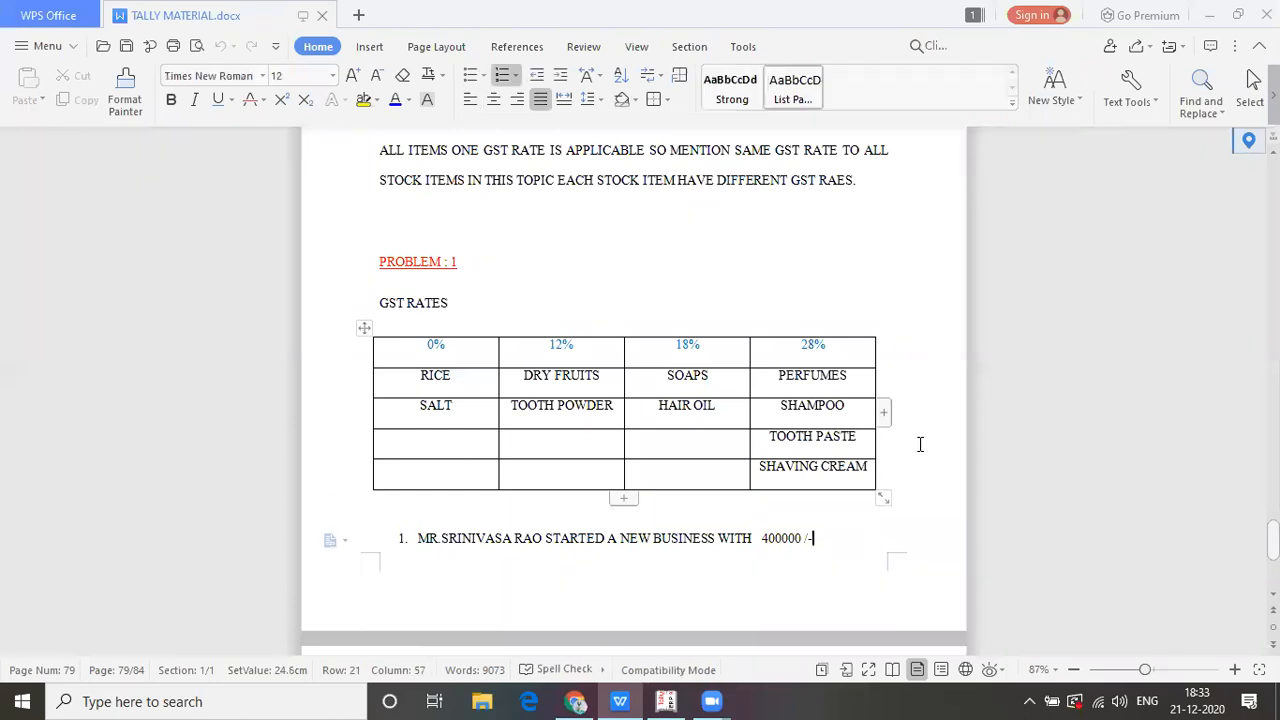
key(Down)
key(Down)
key(Down)
key(Down)
key(Down)
key(Down)
key(Down)
key(Down)
key(Down)
key(Down)
key(Down)
key(Down)
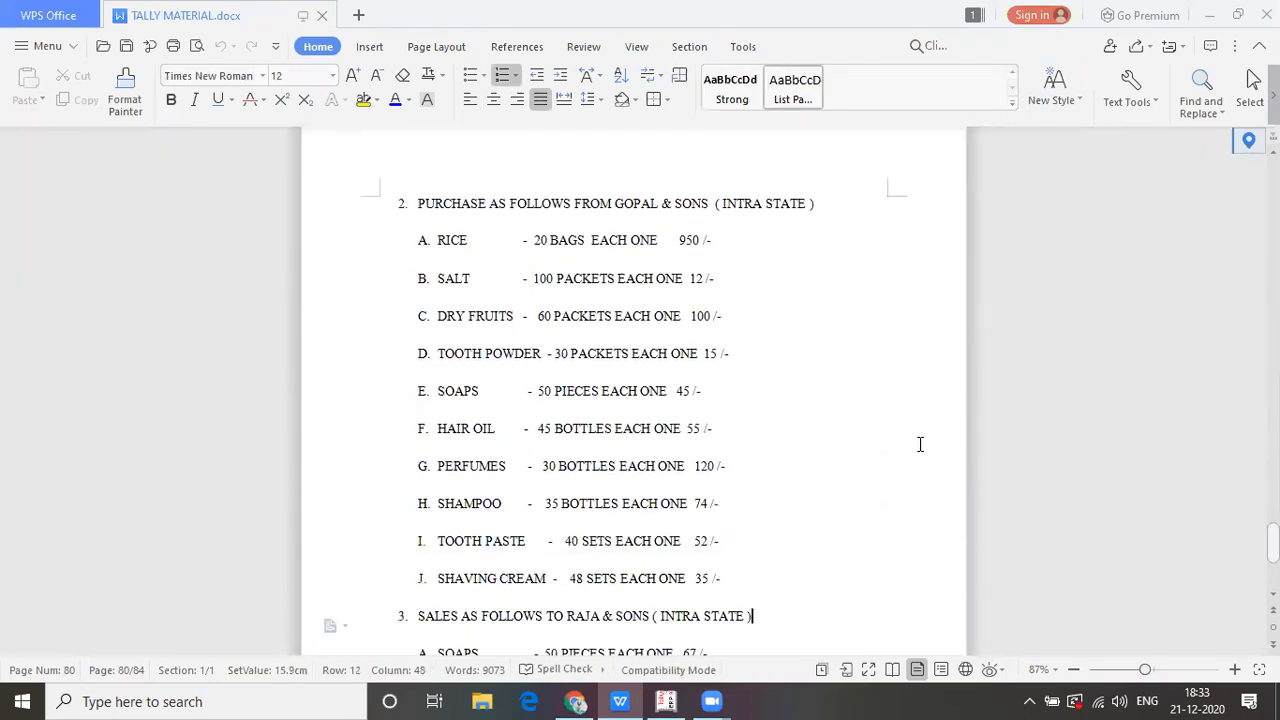
- Review the sales list, cash transactions and notes ending Problem 1, and highlight the NOTE text about rice and salt having no GST
key(Down)
key(Down)
key(Down)
key(Down)
key(Down)
key(Down)
key(Down)
key(Down)
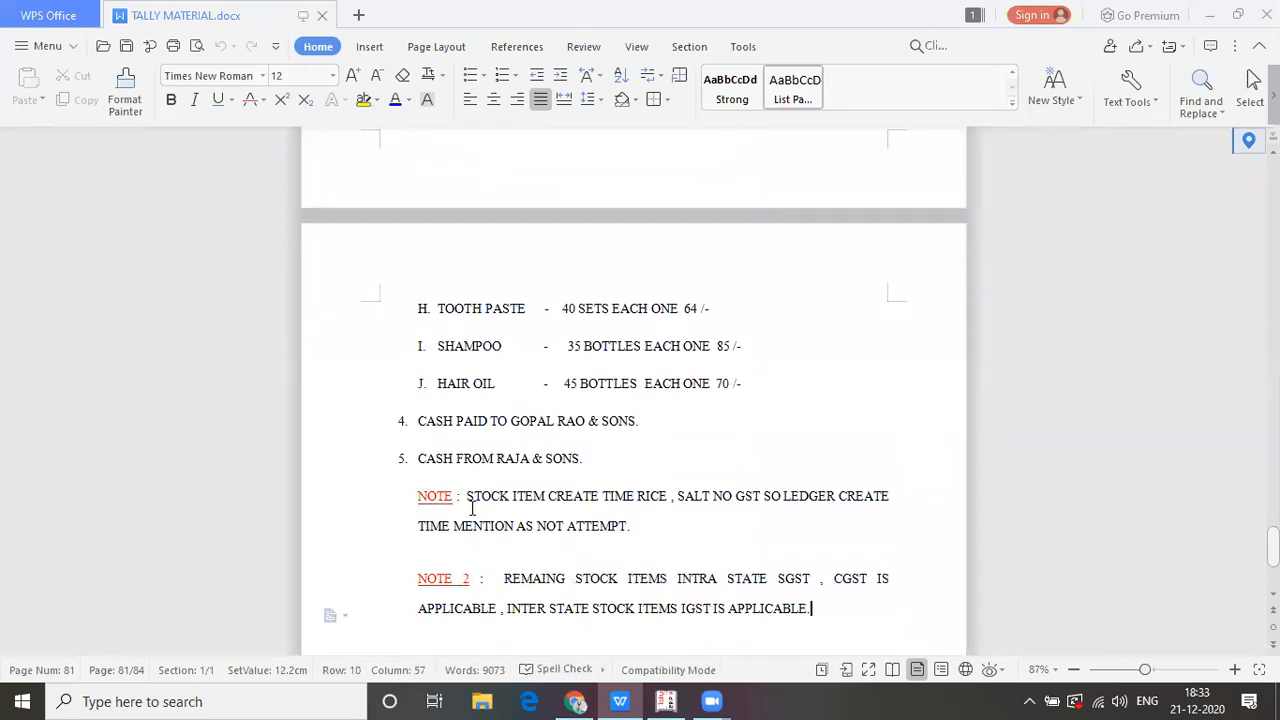
drag(466, 497, 671, 533)
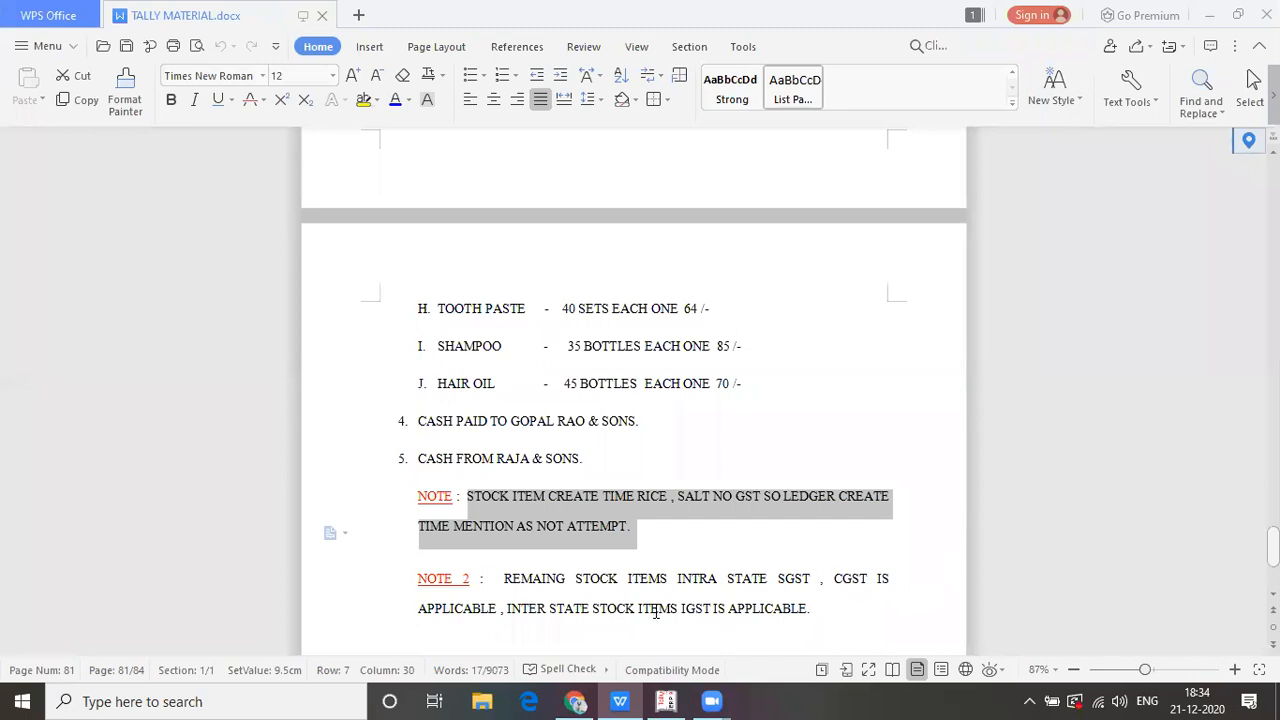
- Clear the NOTE text selection and return from Problem 1's closing notes to its heading and GST rates table
click(912, 528)
key(Up)
key(Up)
key(Up)
key(Up)
key(Up)
key(Up)
key(Up)
key(Up)
key(Up)
key(Up)
key(Up)
key(Up)
key(Up)
key(Up)
key(Up)
key(Up)
key(Up)
key(Up)
key(Up)
key(Up)
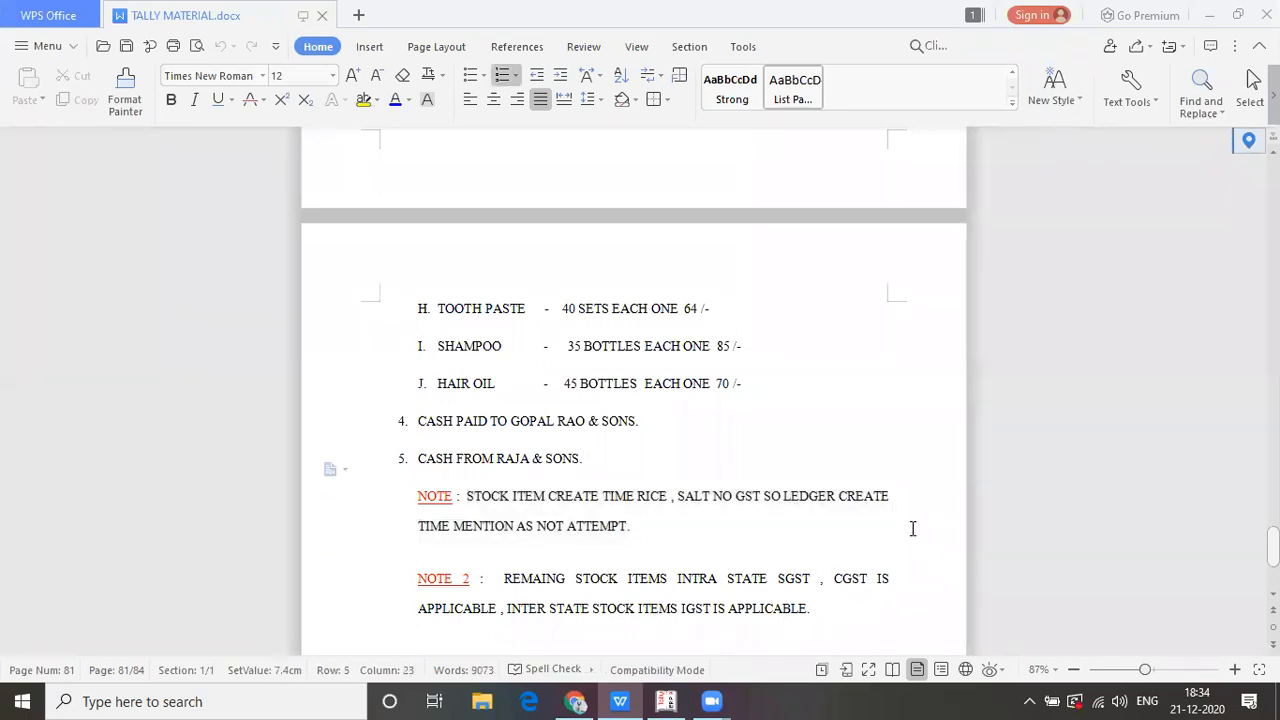
key(Up)
key(Up)
key(Up)
key(Up)
key(Up)
key(Up)
key(Up)
key(Up)
key(Up)
key(Up)
key(Up)
key(Up)
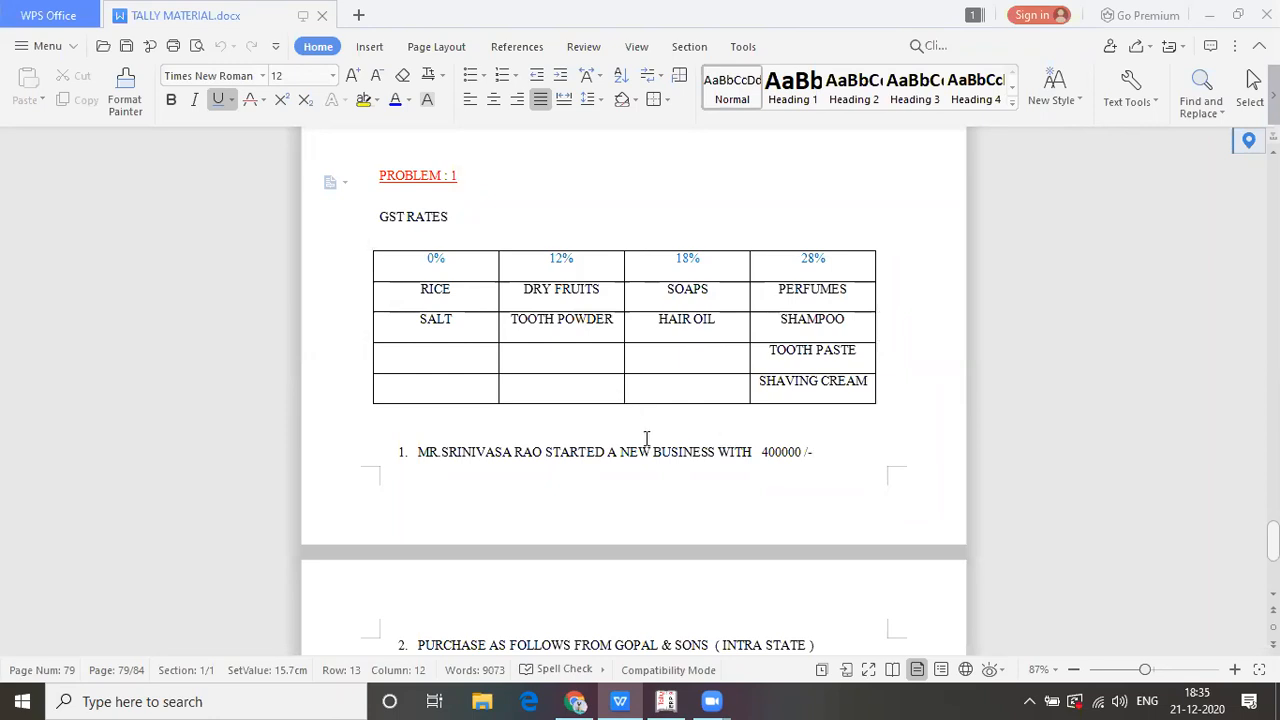
- Go from Problem 1's opening capital entry back to the GST MULTIPLE PRICE LEVELS heading and reread the introductory paragraph
click(854, 458)
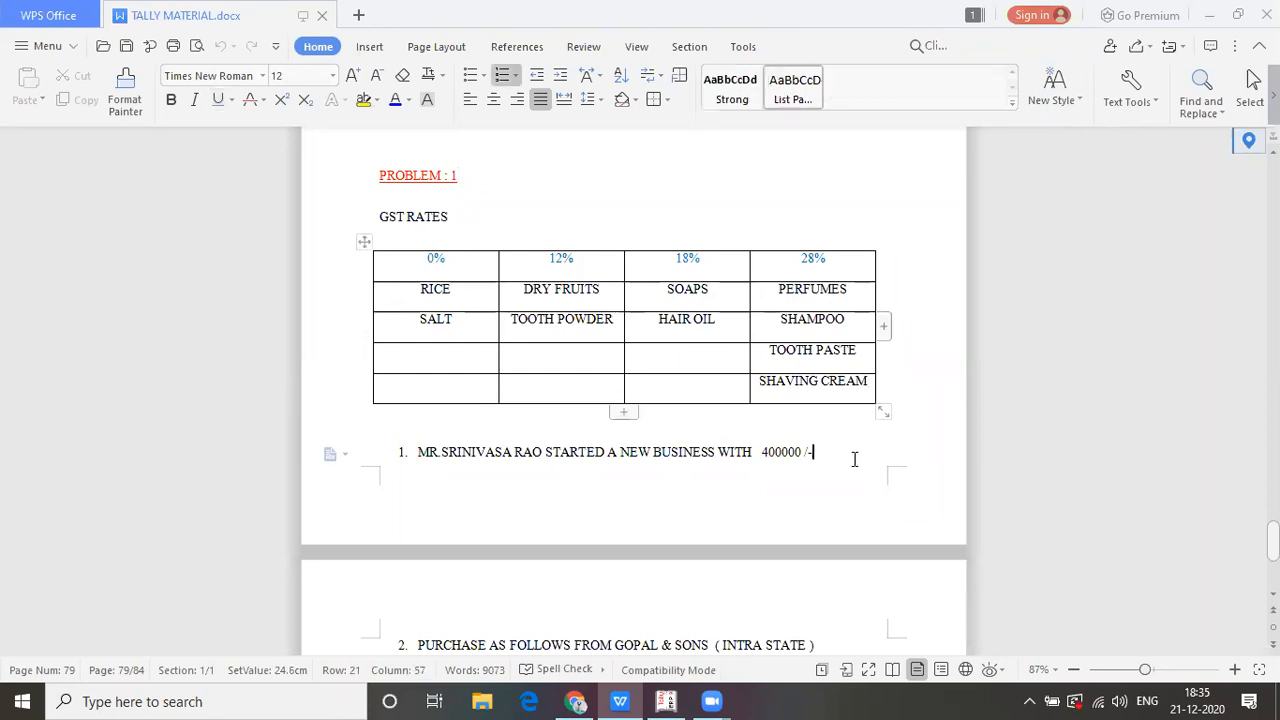
key(Up)
key(Up)
key(Up)
key(Up)
key(Up)
key(Up)
key(Up)
key(Up)
key(Up)
key(Up)
key(Up)
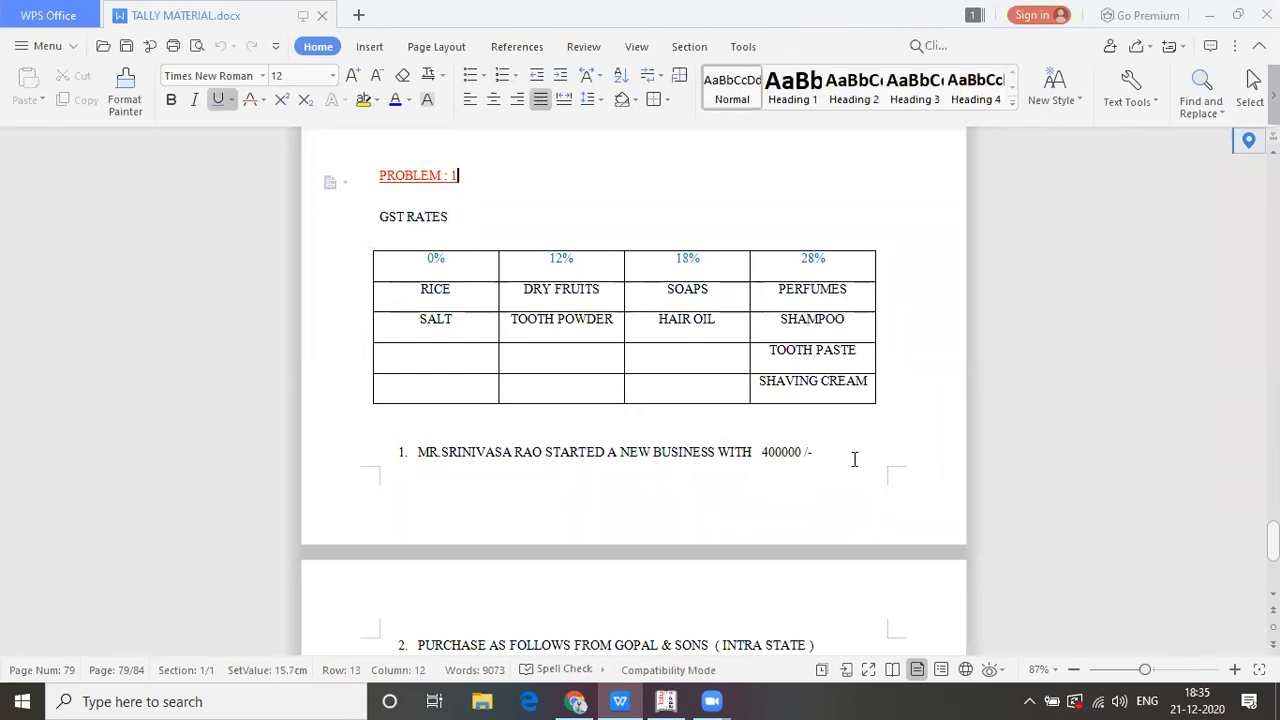
key(Up)
key(Up)
key(Up)
key(Up)
key(Up)
key(Up)
key(Up)
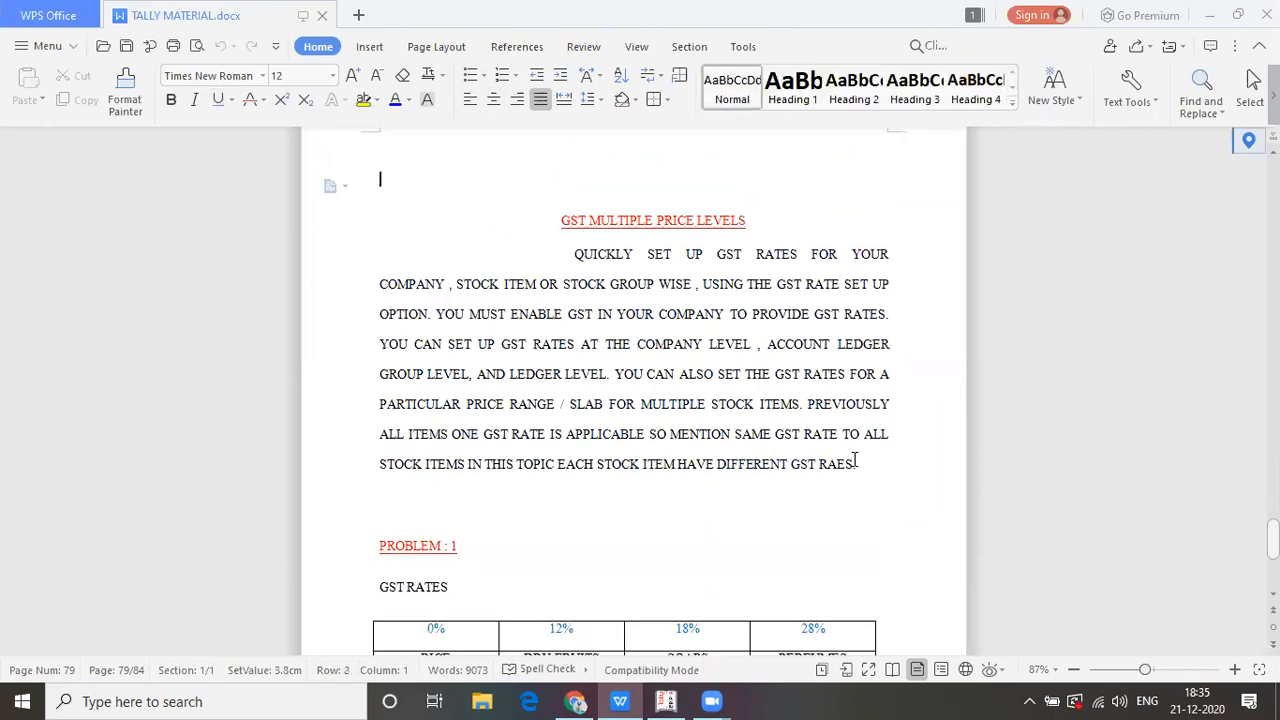
- Read from the introduction down to the GST rates table, relating the differing item rates to the table's columns
key(Down)
key(Down)
key(Down)
key(Down)
key(Down)
key(Down)
key(Down)
key(Down)
key(Down)
key(Down)
key(Down)
key(Down)
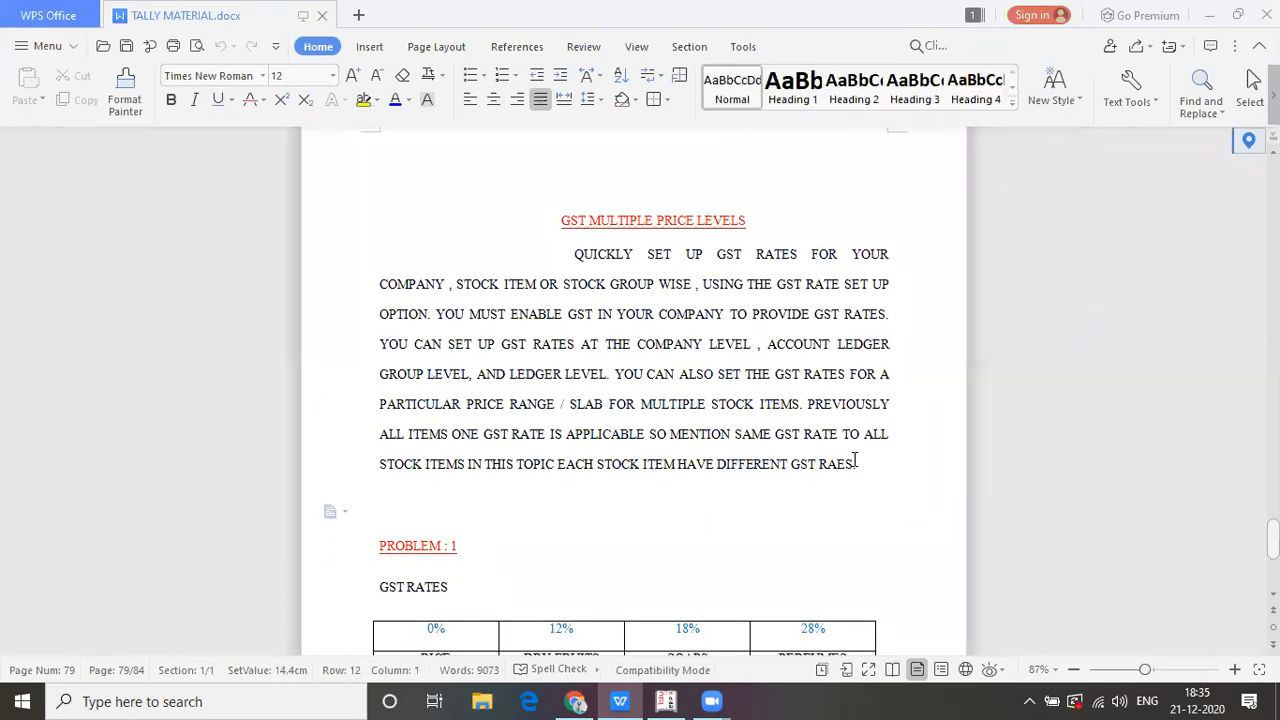
key(Down)
key(Down)
key(Down)
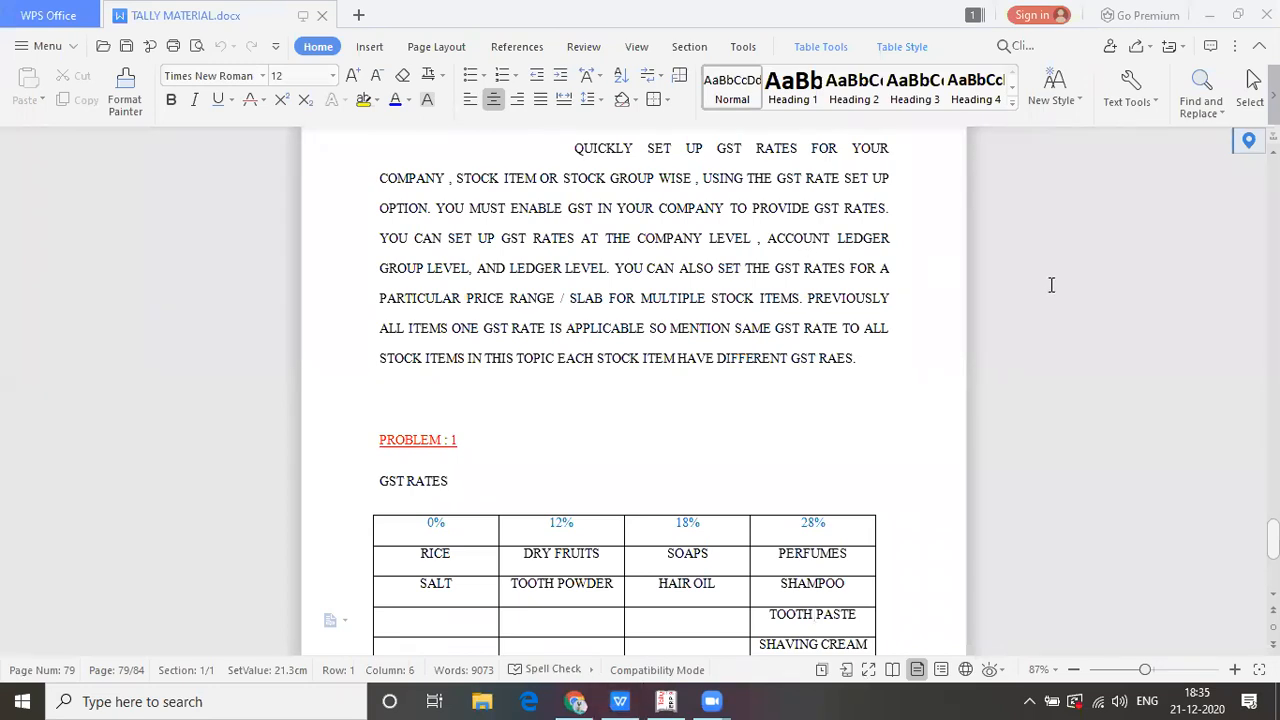
- Examine which stock items the GST rates table places under 0%, 12%, 18% and 28%
click(673, 465)
key(Down)
key(Down)
key(Down)
key(Down)
key(Down)
key(Down)
key(Down)
key(Down)
key(Down)
key(Down)
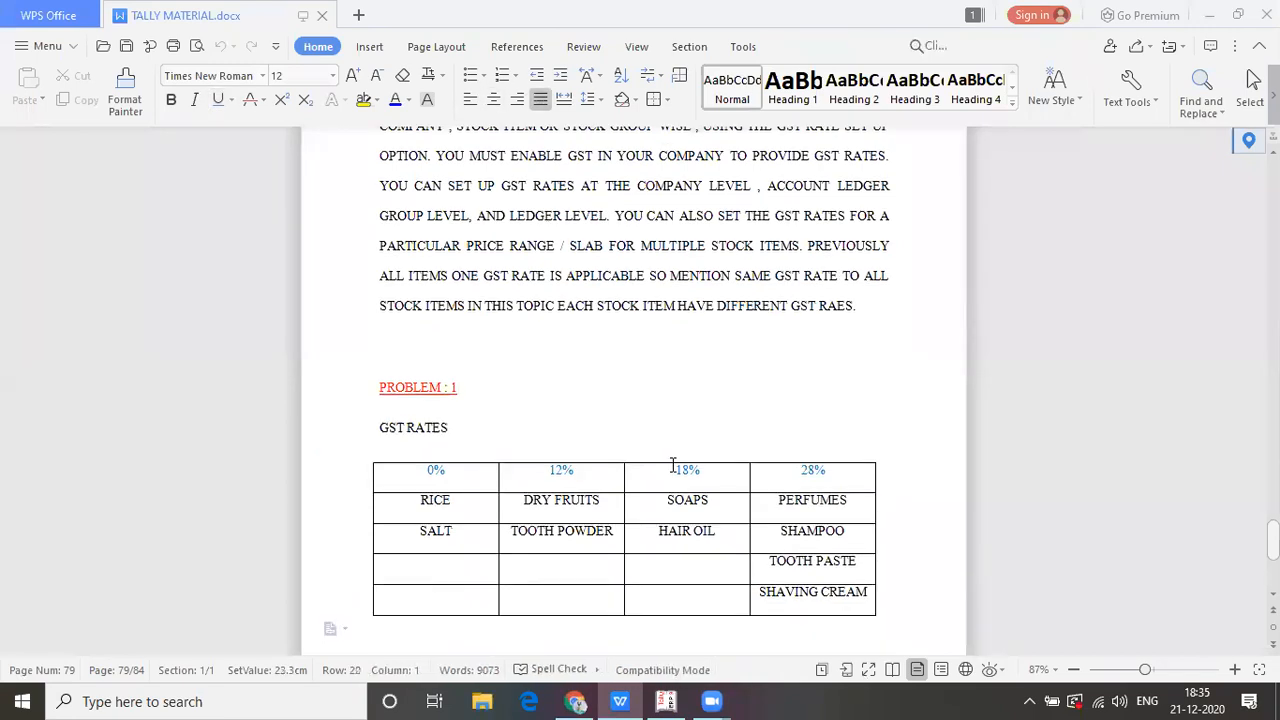
key(Up)
key(Up)
key(Up)
key(Up)
key(Up)
key(Up)
key(Up)
key(Up)
key(Up)
key(Up)
key(Up)
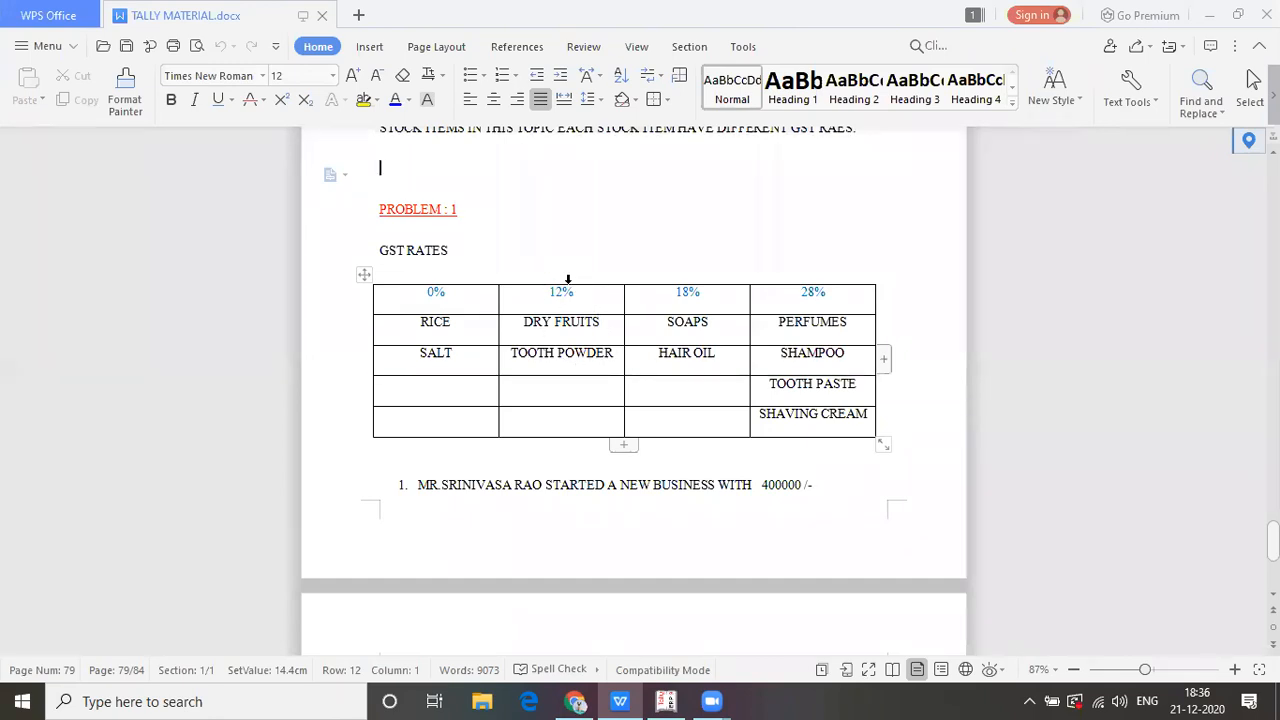
drag(576, 312, 576, 312)
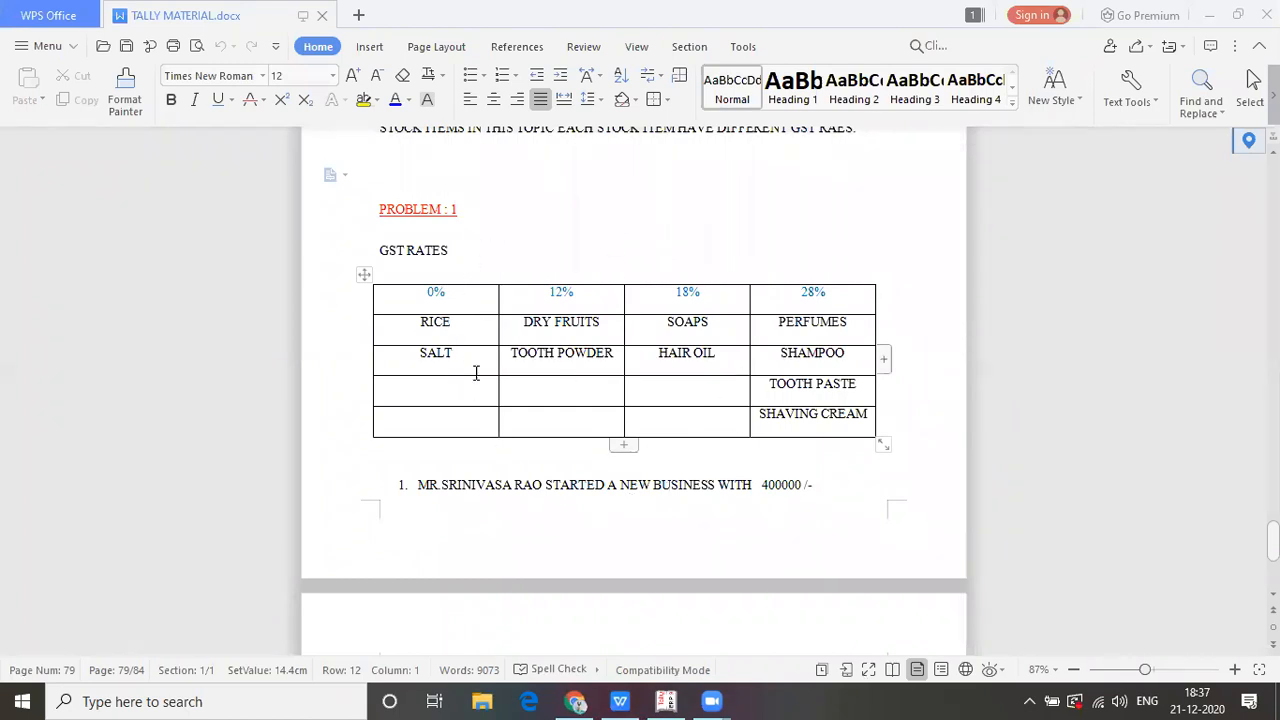
- Review the purchases from Gopal & Sons and the sales to Raja & Sons, starting from the opening capital entry
click(830, 511)
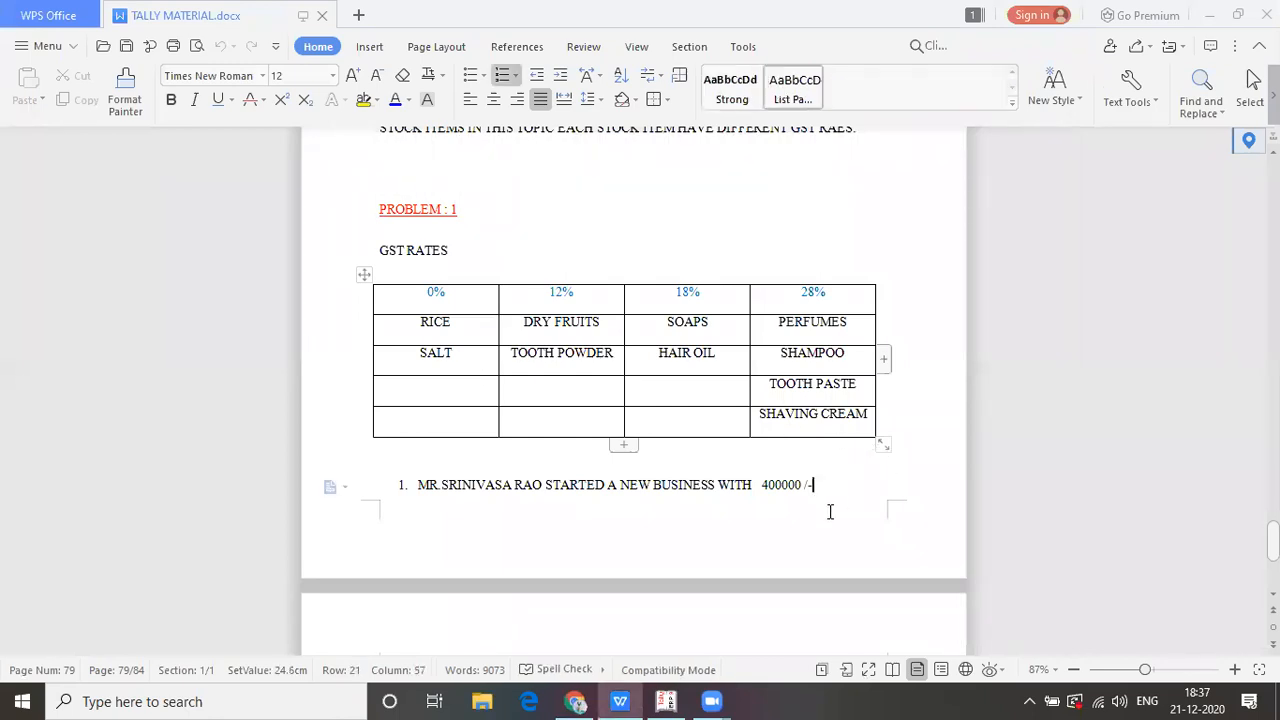
key(Down)
key(Down)
key(Down)
key(Down)
key(Down)
key(Down)
key(Down)
key(Down)
key(Down)
key(Down)
key(Down)
key(Down)
key(Down)
key(Down)
key(Down)
key(Down)
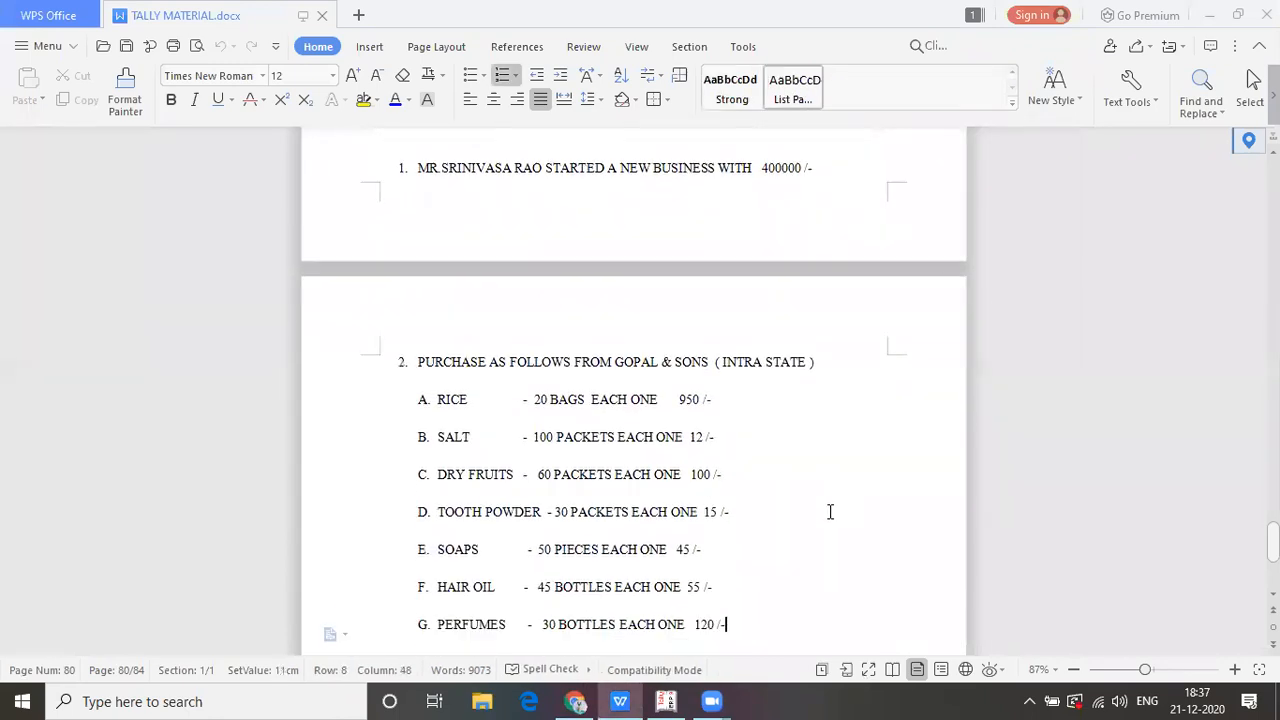
key(Down)
key(Down)
key(Down)
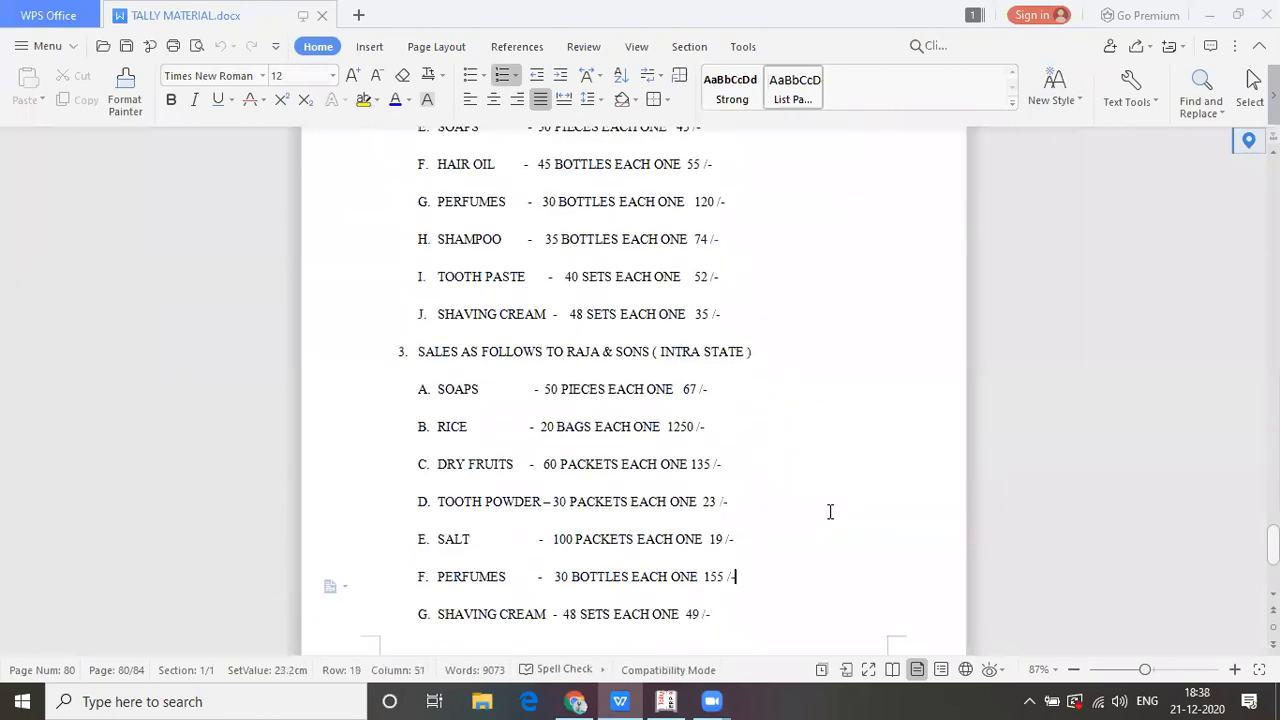
key(Down)
key(Down)
key(Down)
- Look back through the sales and purchase lists in reverse order, up to the GST rates table
key(Up)
key(Up)
key(Up)
key(Up)
key(Up)
key(Up)
key(Up)
key(Up)
key(Up)
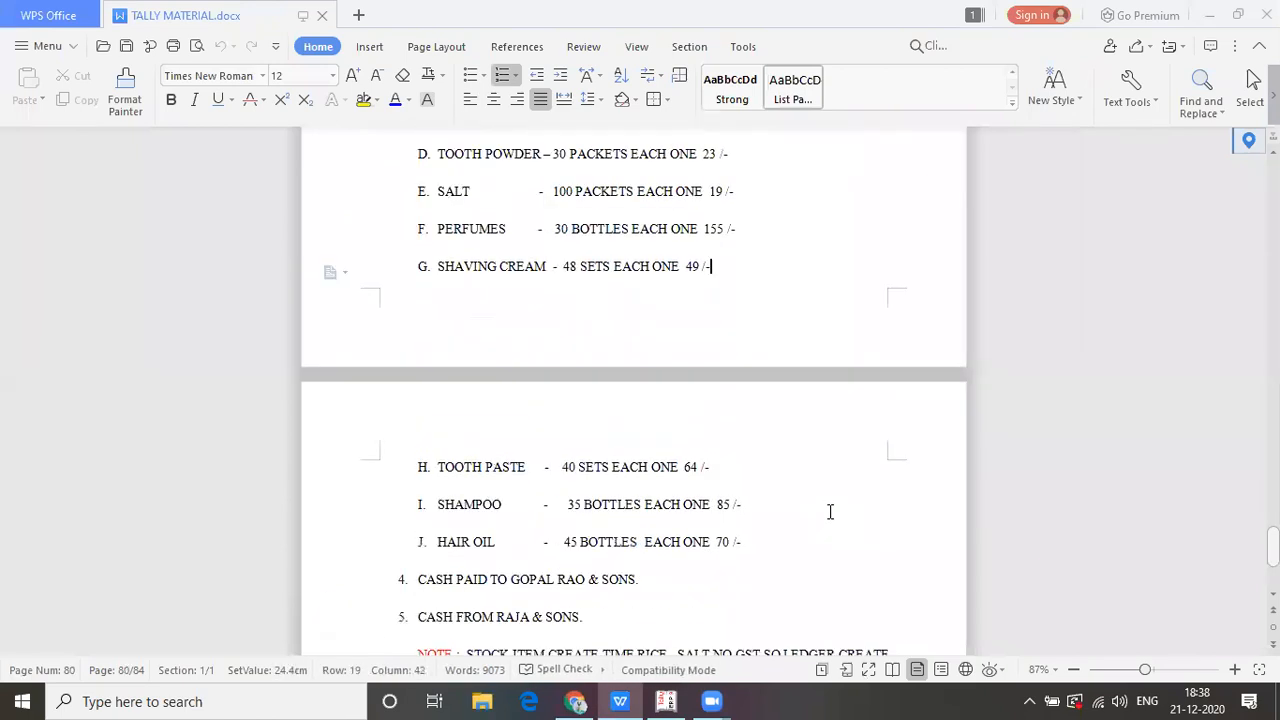
key(Up)
key(Up)
key(Up)
key(Up)
key(Up)
key(Up)
key(Up)
key(Up)
key(Up)
key(Up)
key(Up)
key(Up)
key(Up)
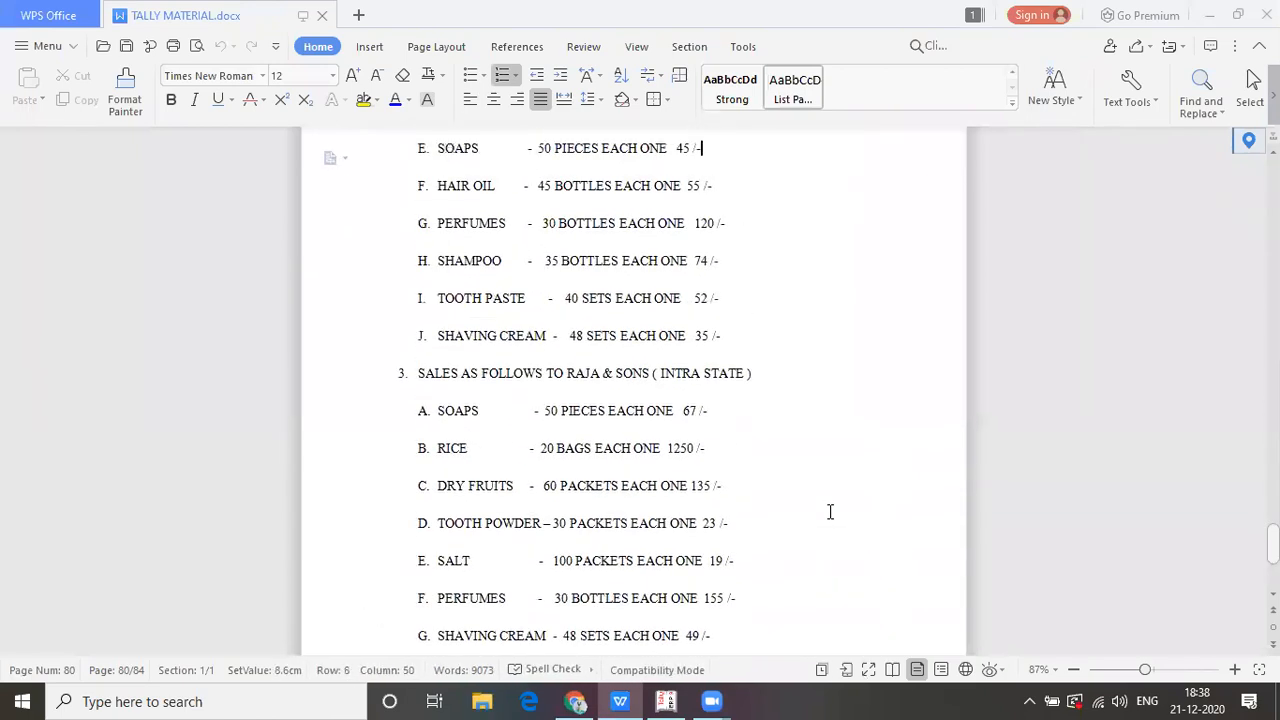
key(Up)
key(Up)
key(Up)
key(Up)
key(Up)
key(Up)
key(Up)
key(Up)
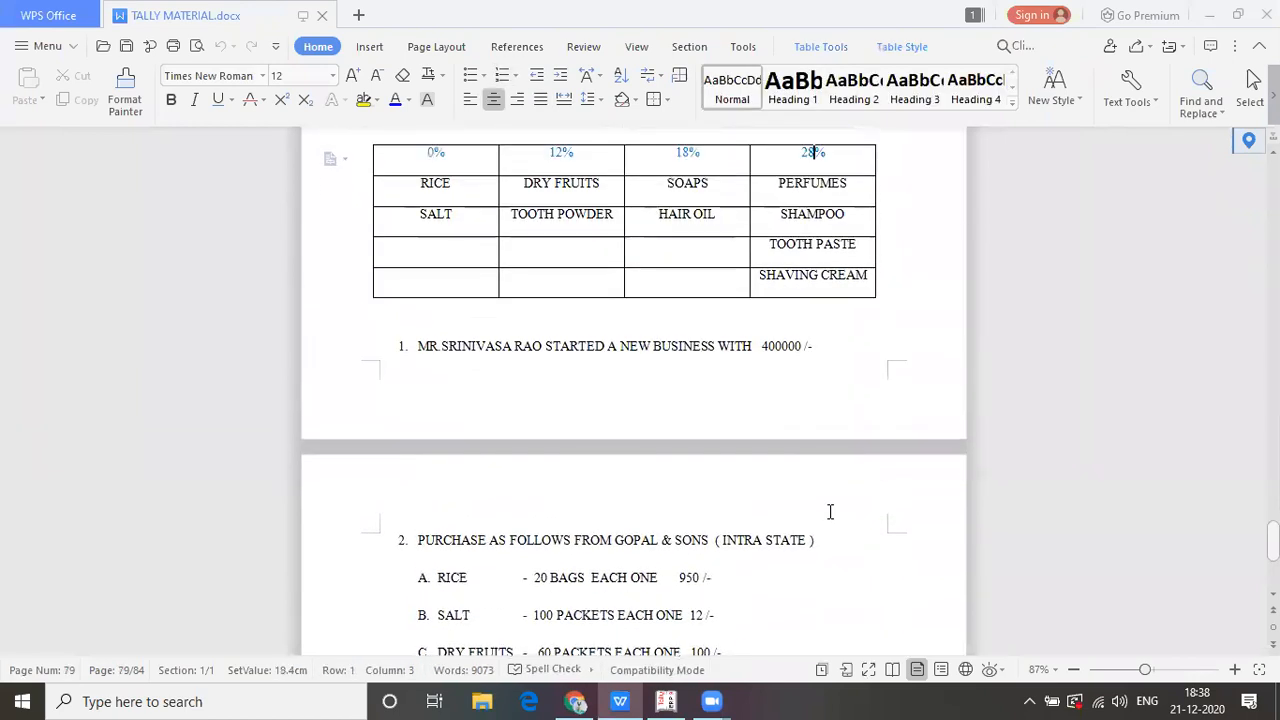
- Recheck the GST rates table, the capital entry and the heading of the intra-state purchase transaction
key(Down)
key(Down)
key(Down)
key(Down)
key(Down)
key(Down)
key(Down)
key(Down)
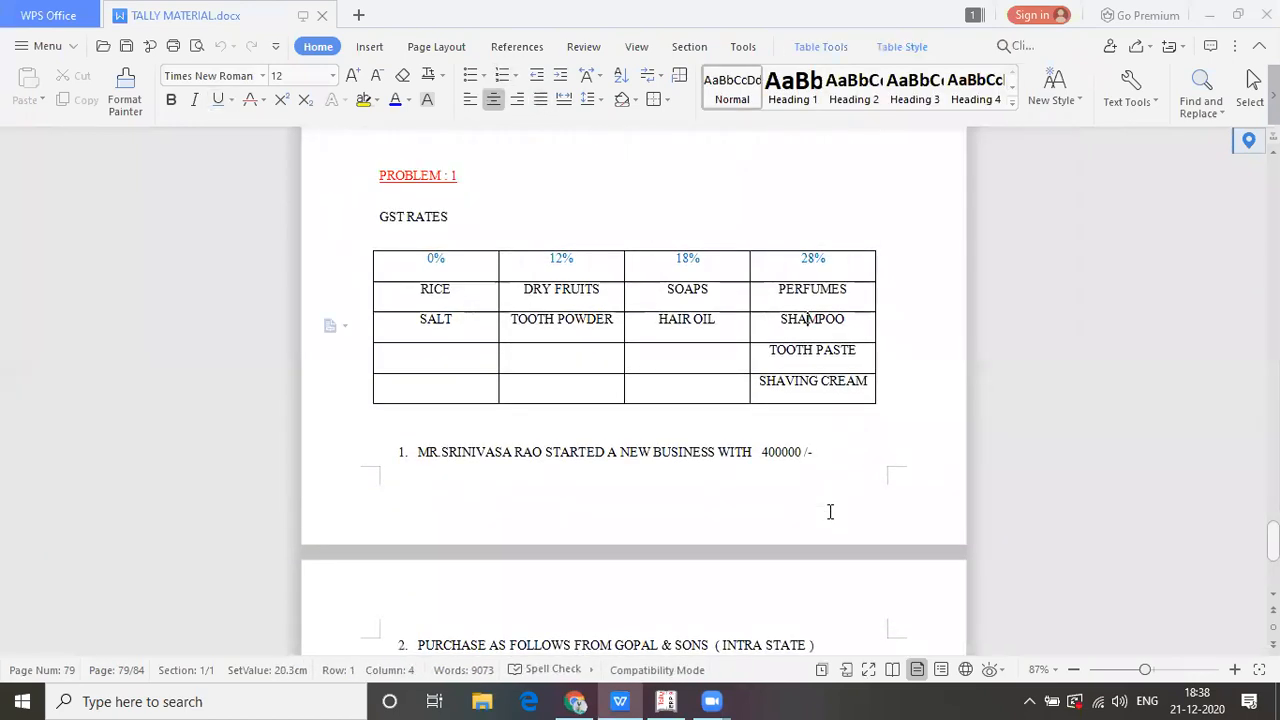
key(Down)
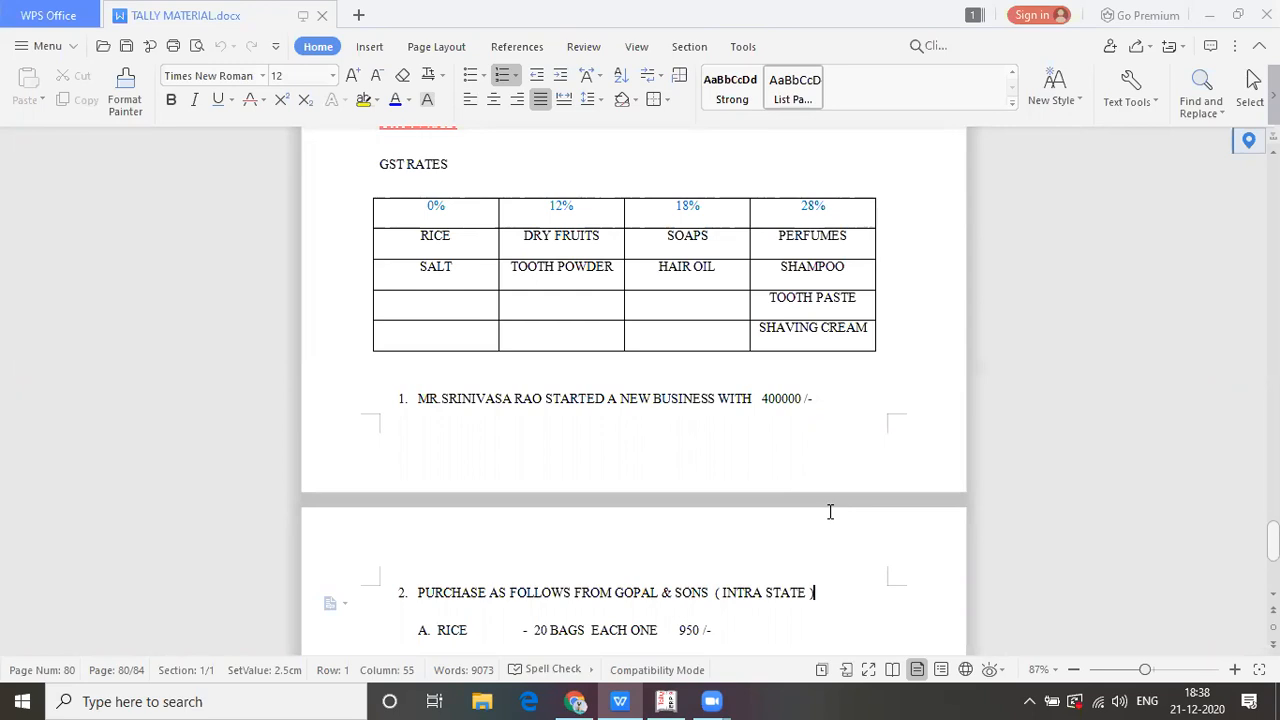
- Go back over the GST Multiple Price Levels explanation above Problem 1
key(Up)
key(Up)
key(Up)
key(Up)
key(Up)
key(Up)
key(Up)
key(Up)
key(Up)
key(Up)
key(Up)
key(Up)
key(Up)
key(Up)
key(Up)
key(Up)
key(Up)
key(Up)
key(Up)
key(Up)
key(Up)
key(Up)
key(Up)
key(Up)
- Reread Problem 1 from the GST rates heading through the rates table to the opening capital entry
key(Down)
key(Down)
key(Down)
key(Down)
key(Down)
key(Down)
key(Down)
key(Down)
key(Down)
key(Down)
key(Down)
key(Down)
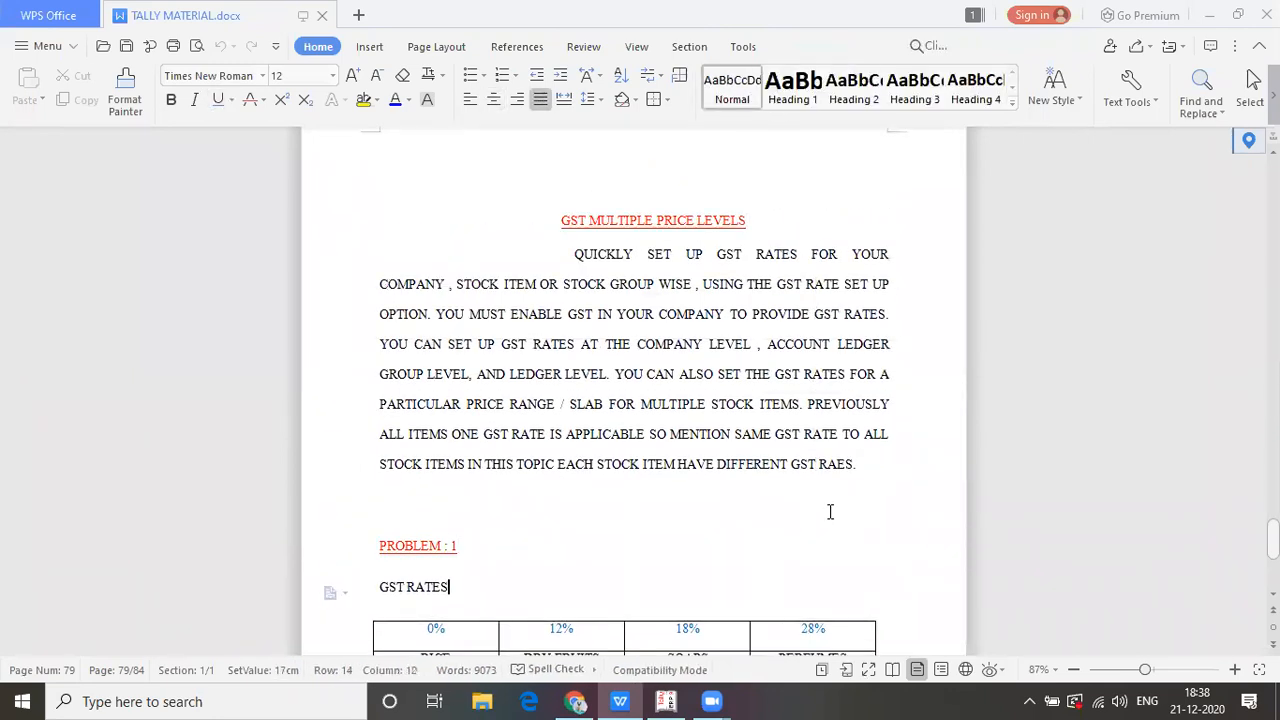
key(Down)
key(Down)
key(Down)
key(Down)
key(Down)
key(Down)
key(Down)
key(Down)
key(Down)
key(Down)
key(Down)
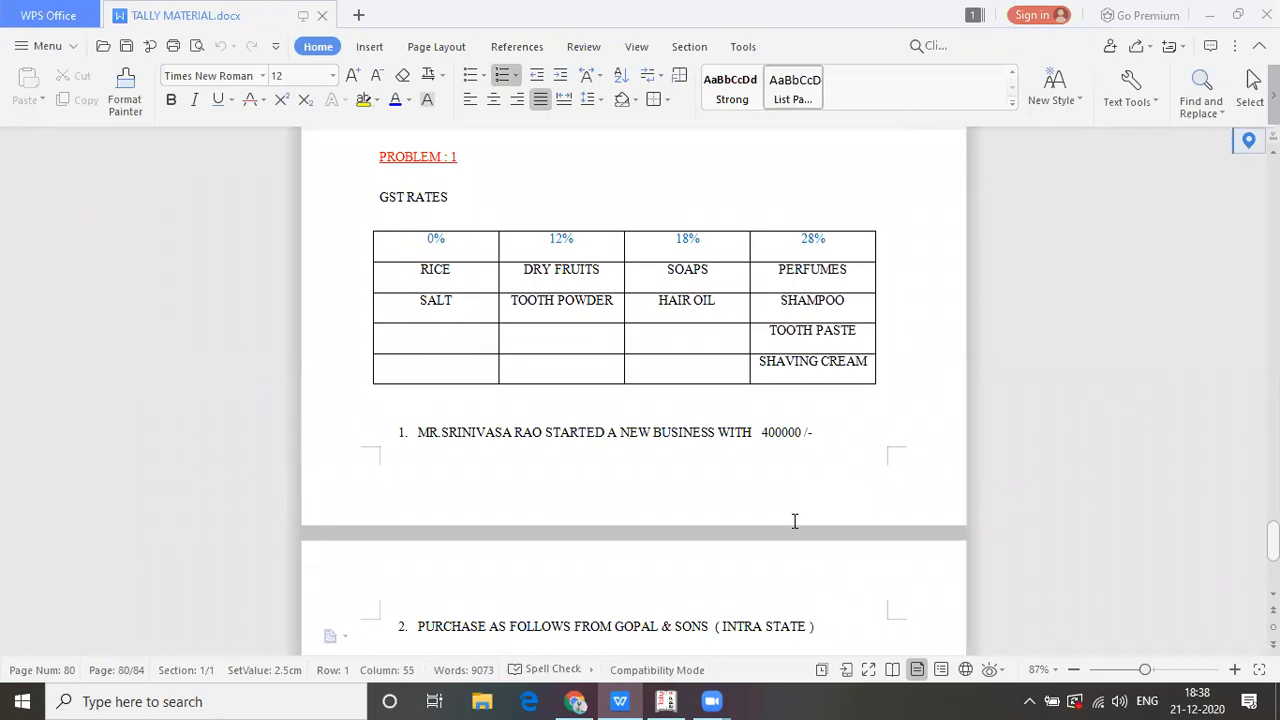
click(863, 483)
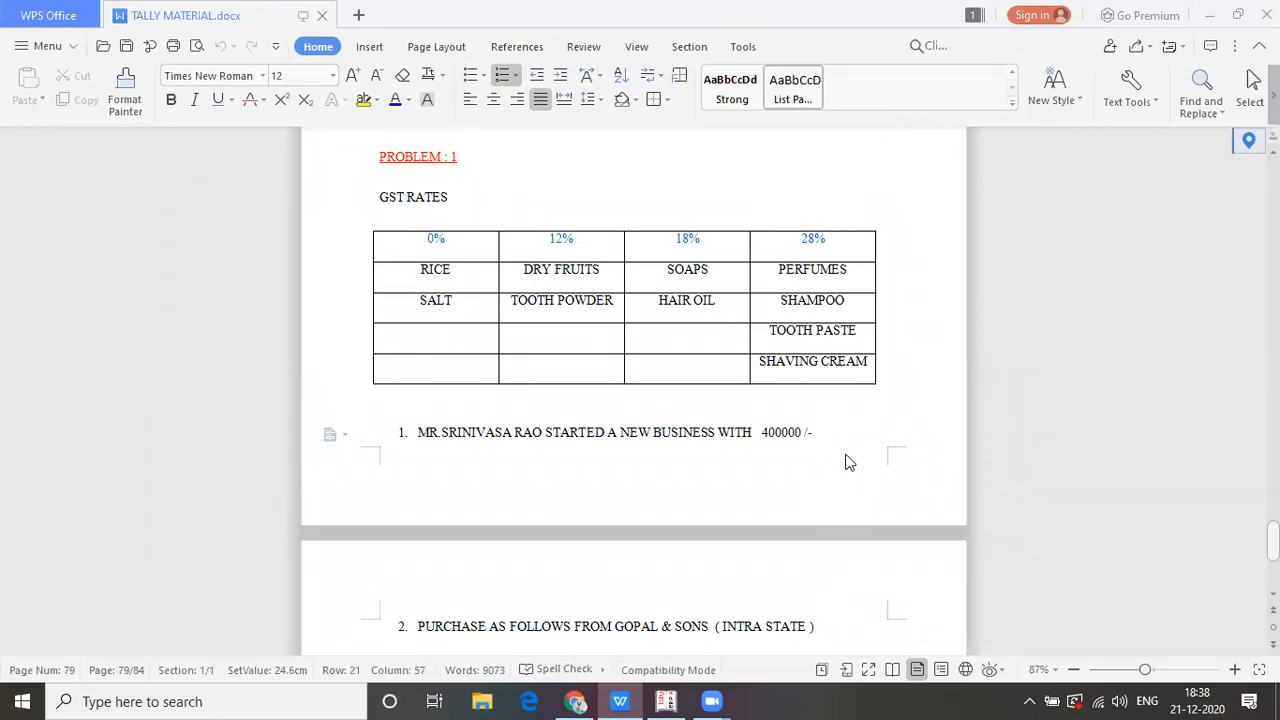
- Switch to Tally.ERP 9, shut the Sbi company and start creating a new company
key(alt+Tab)
key(alt+Tab)
key(alt+Tab)
key(alt+Tab)
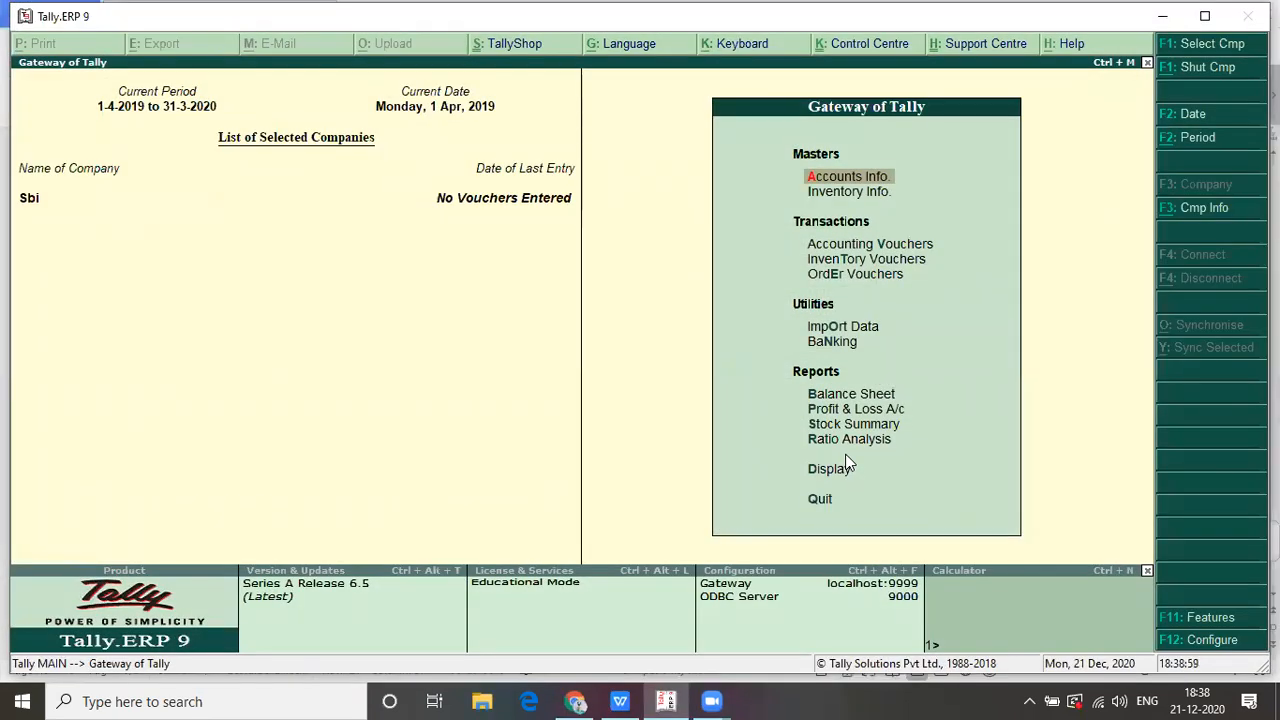
key(alt+F1)
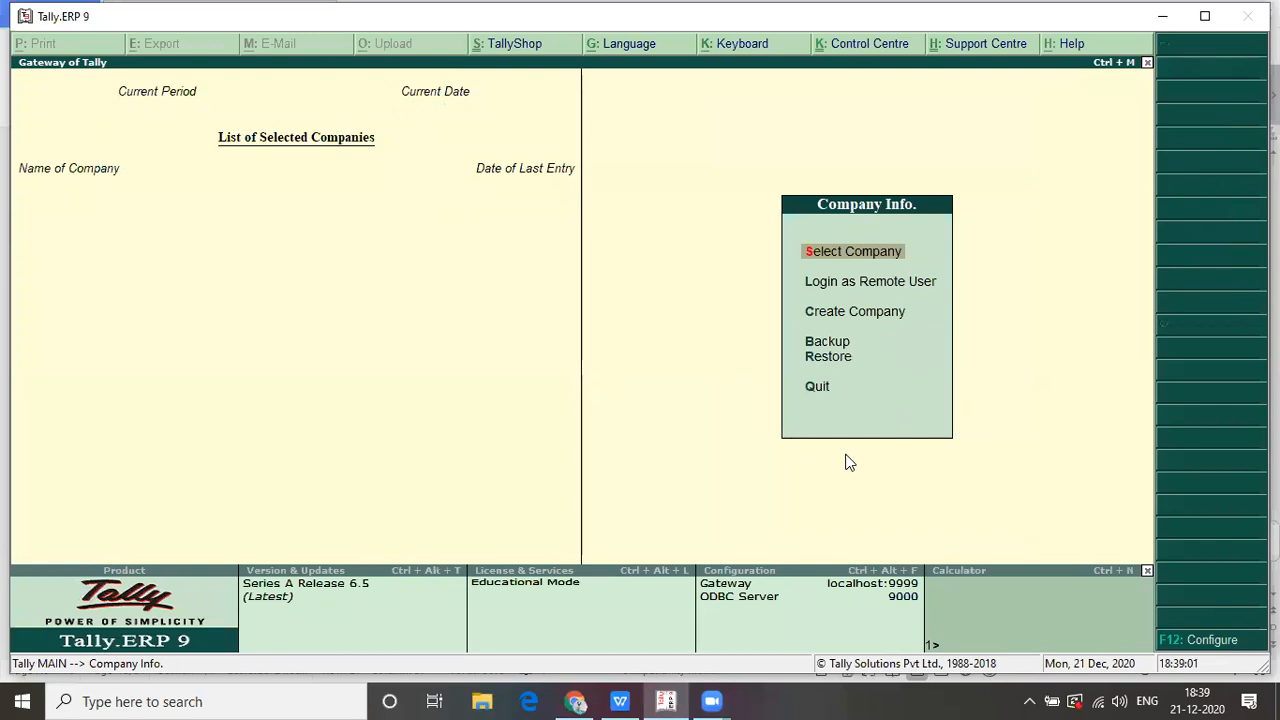
key(Down)
key(Down)
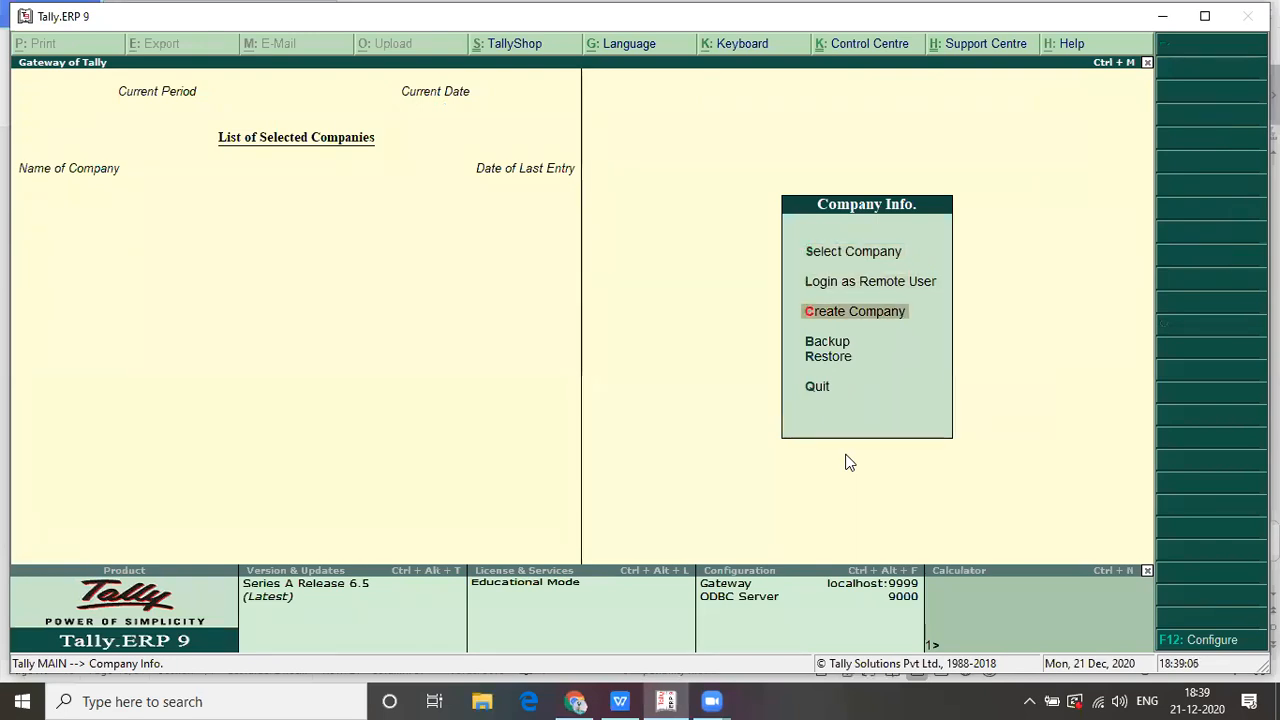
key(Return)
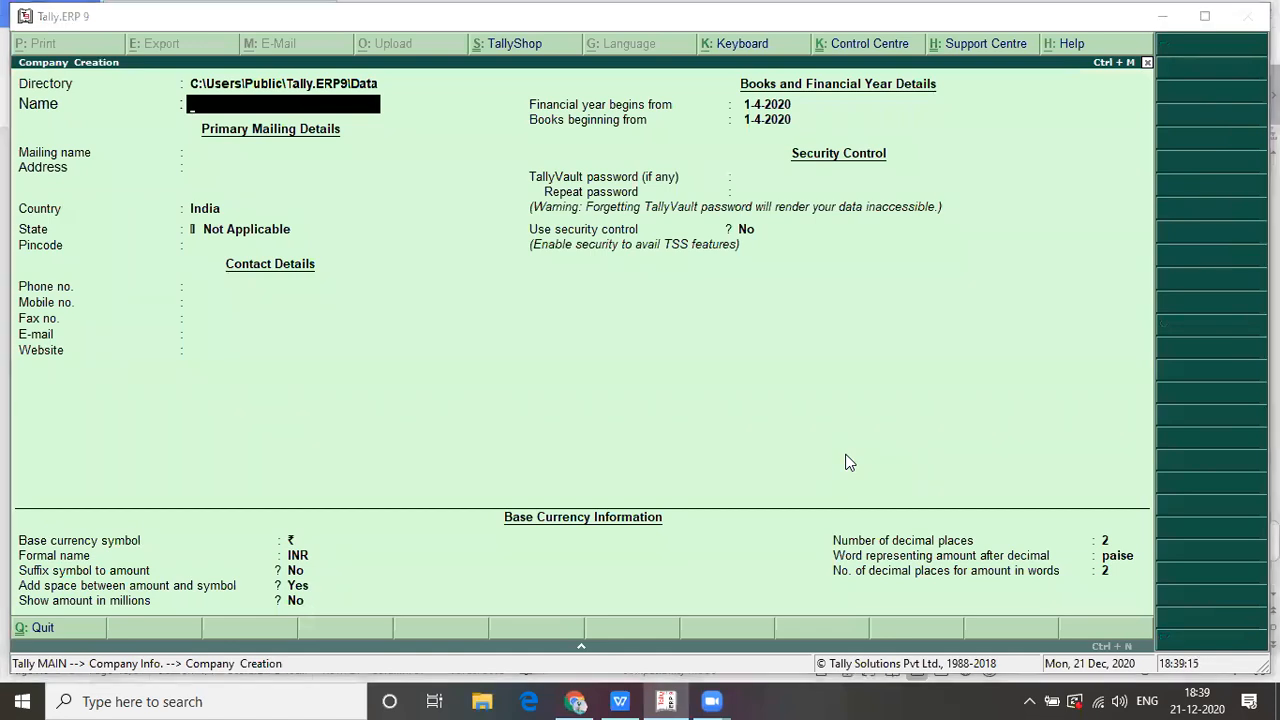
- Enter the business owner's name from Problem 1 as the company and mailing name, leaving the address blank and the country as India
key(alt+Tab)
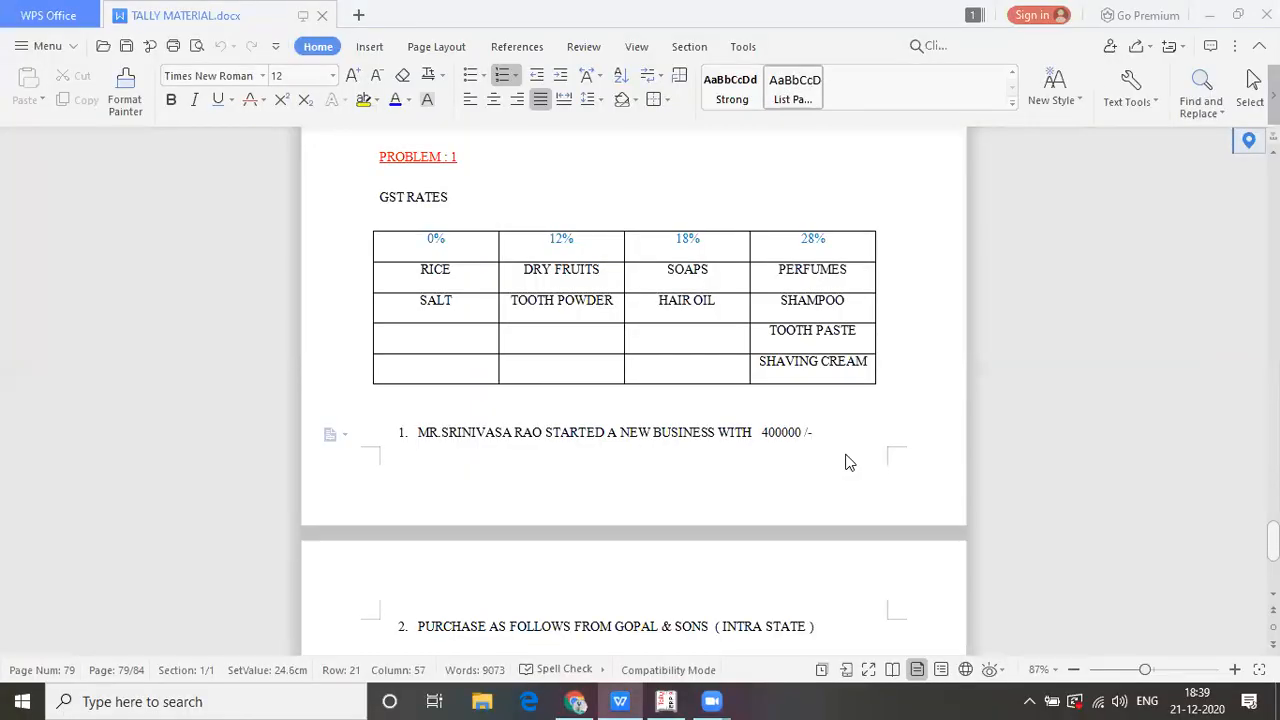
key(alt+Tab)
text(Mr Srinivasarao)
key(Return)
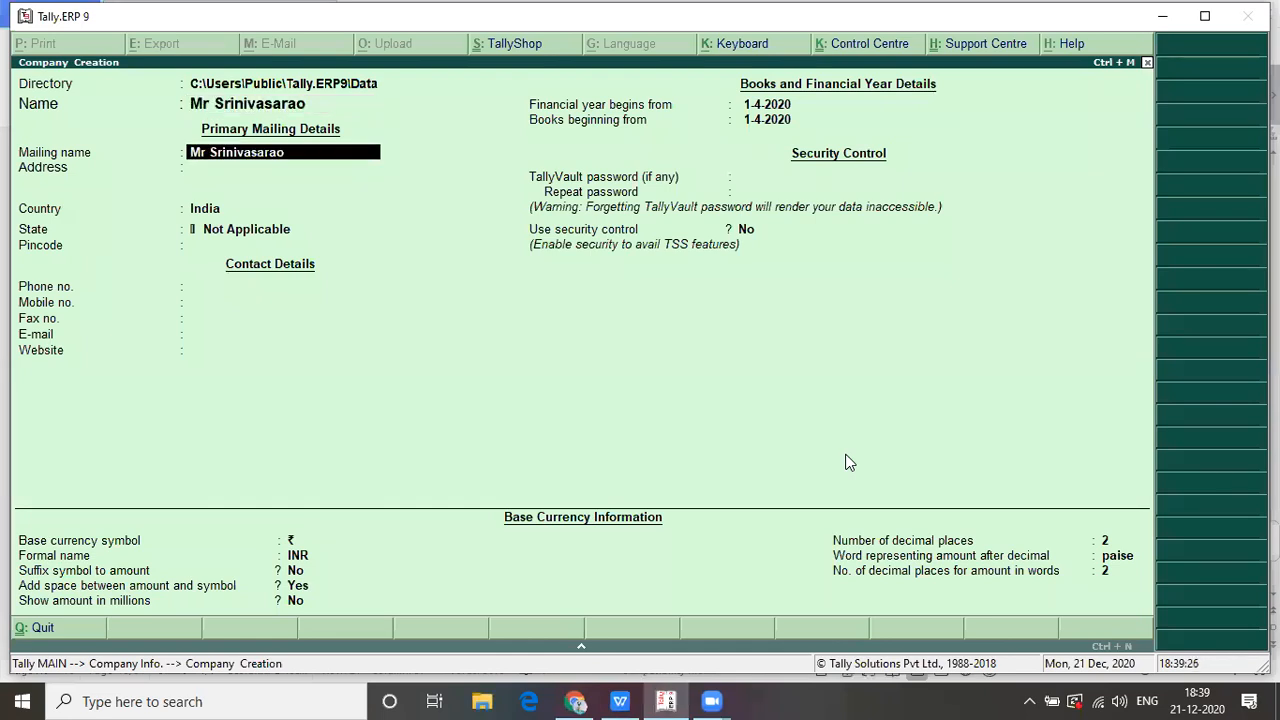
key(Return)
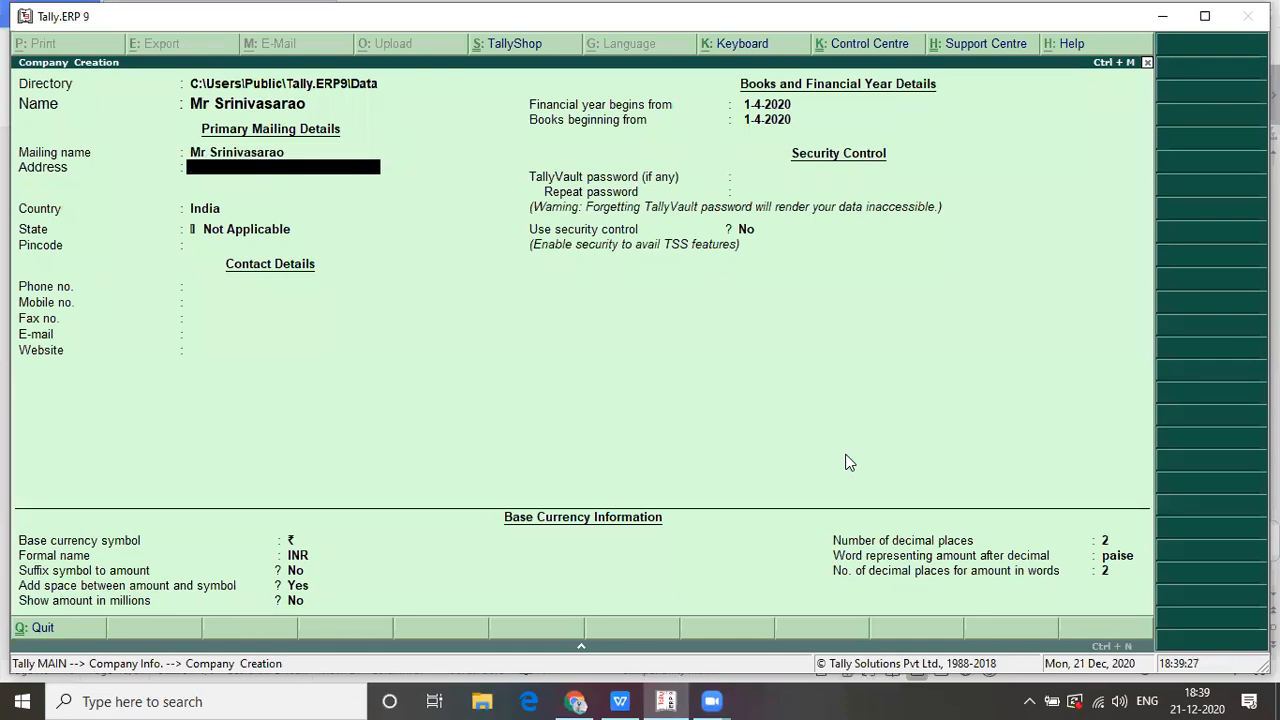
key(Return)
key(Return)
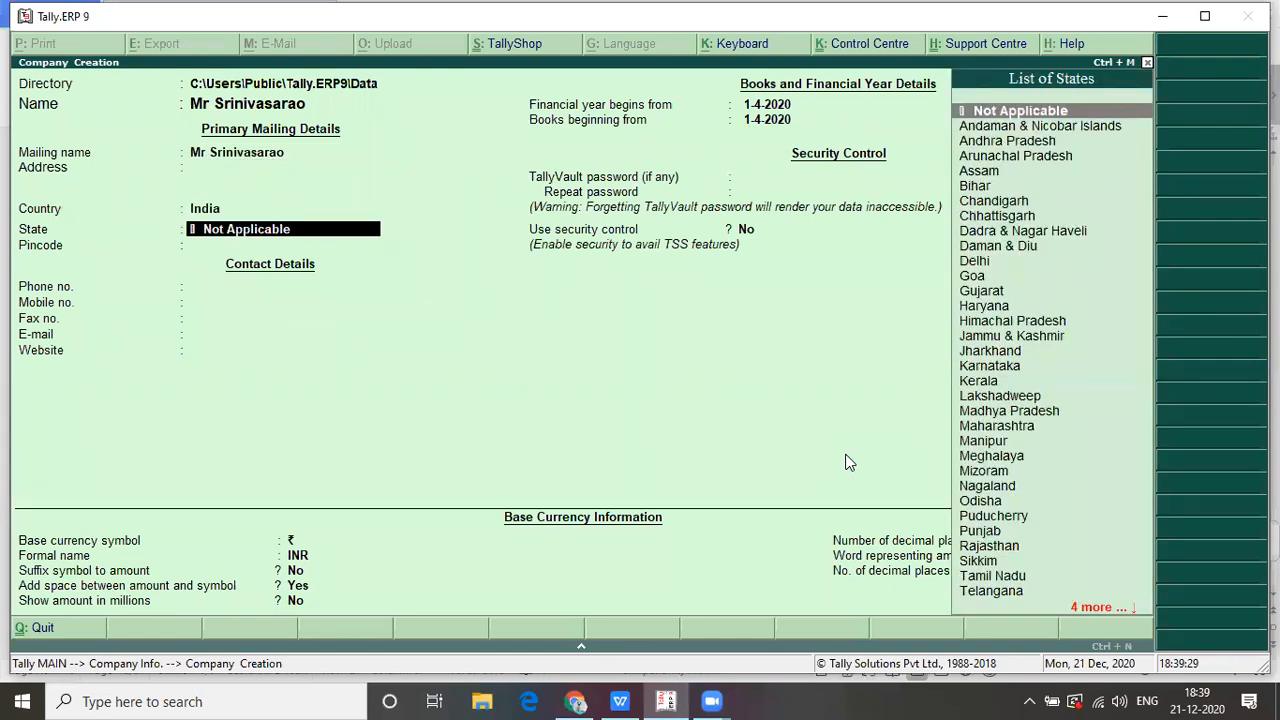
- Check the intra-state purchase in the material document, then set the new company's state to Andhra Pradesh in Tally.ERP 9
key(alt+Tab)
key(Down)
key(Down)
key(Down)
key(Down)
key(Down)
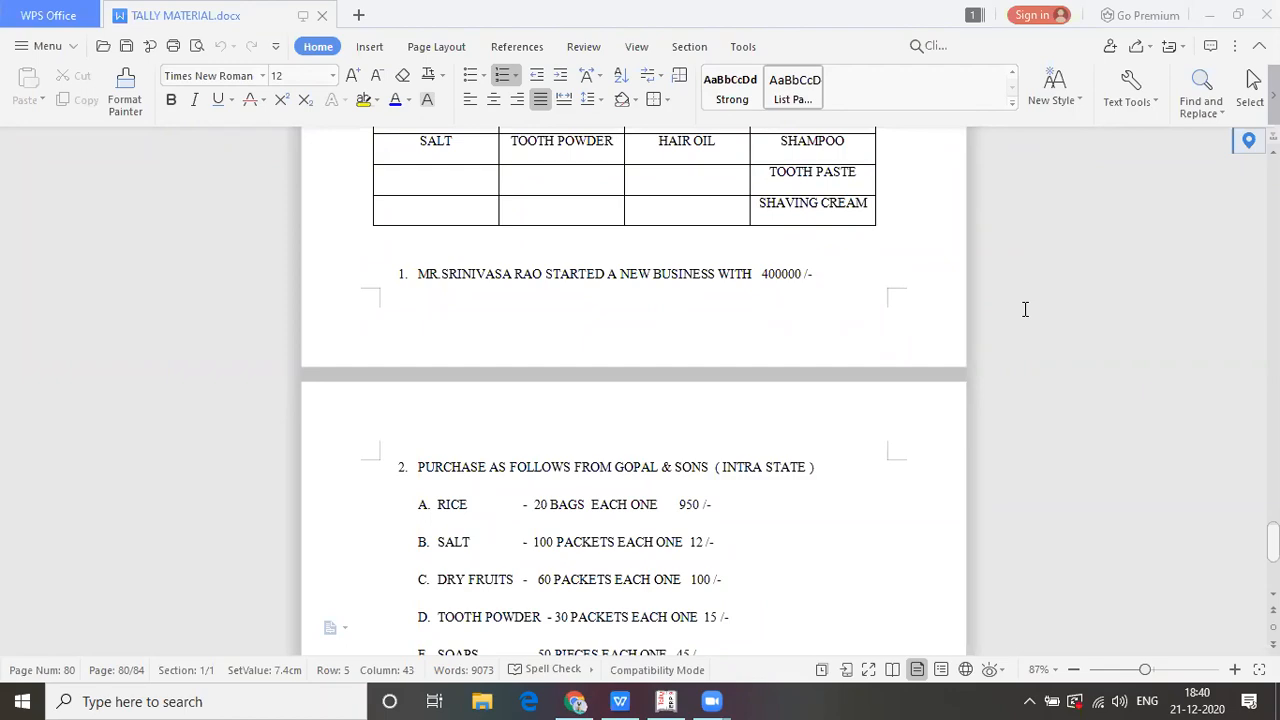
key(alt+Tab)
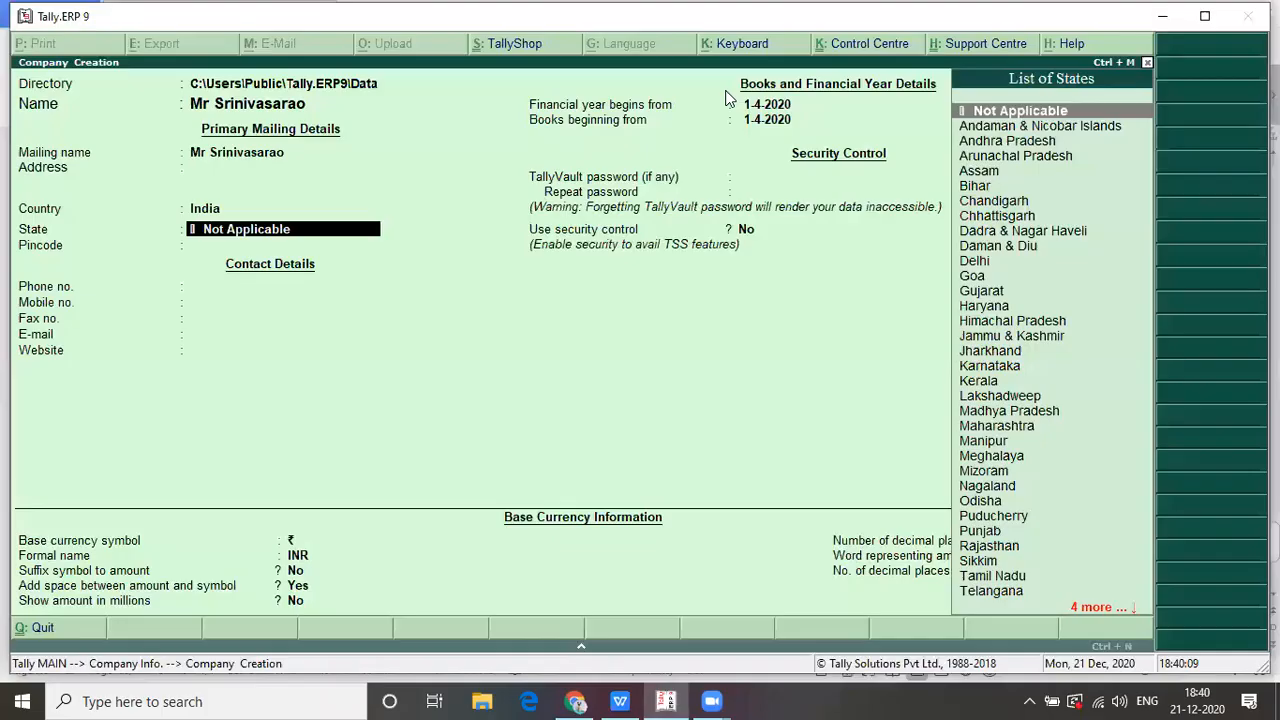
text(An)
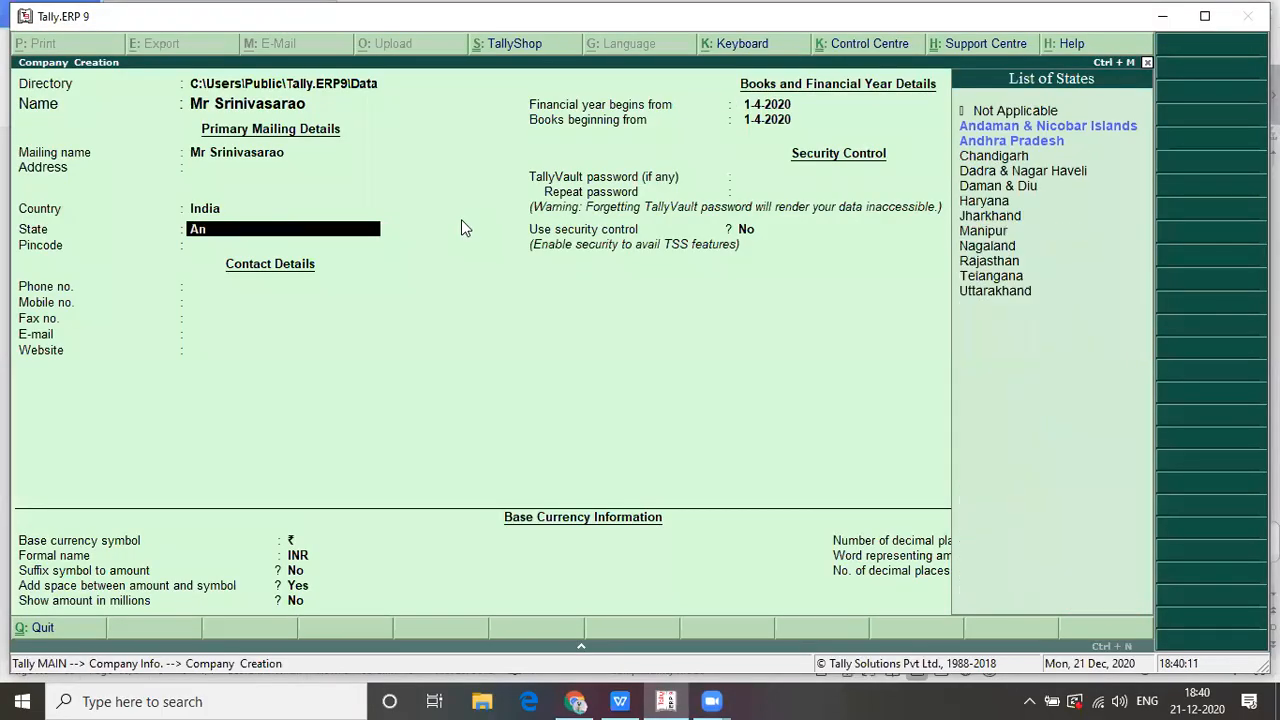
key(Down)
key(Return)
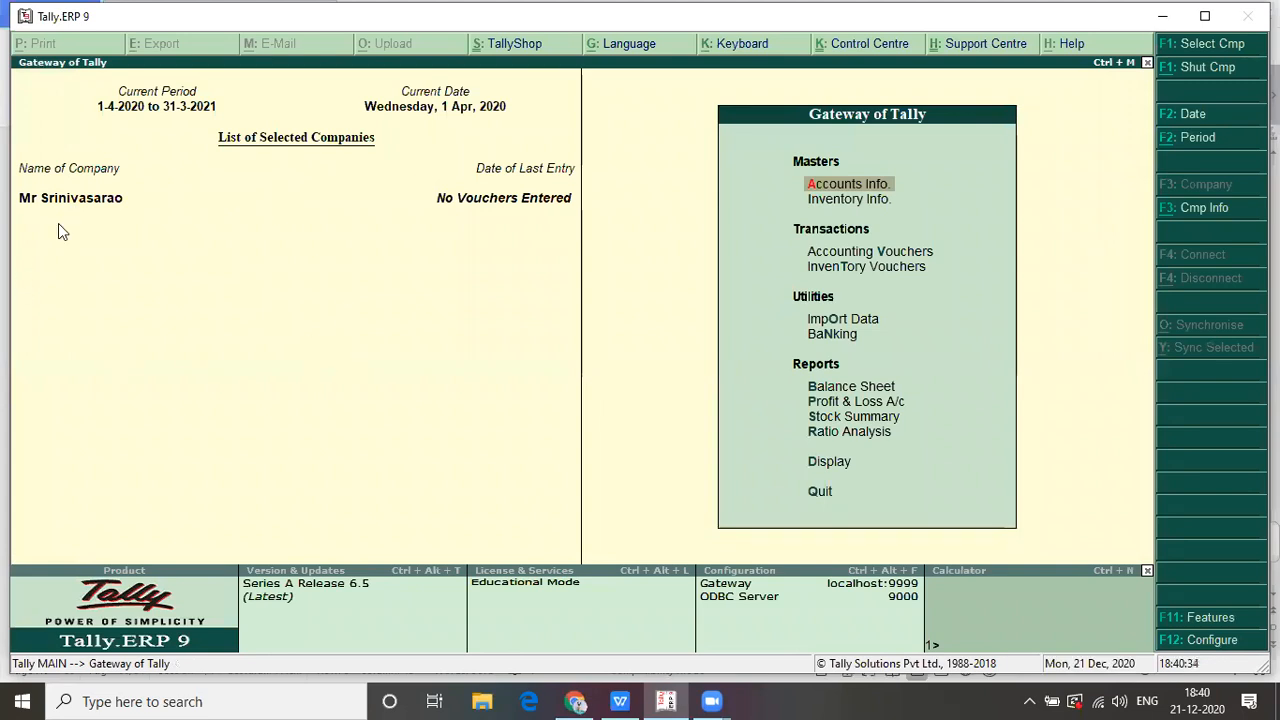
- Switch to the Tally material document and review Problem 1's GST rates table, capital entry and first purchase items
key(alt+Tab)
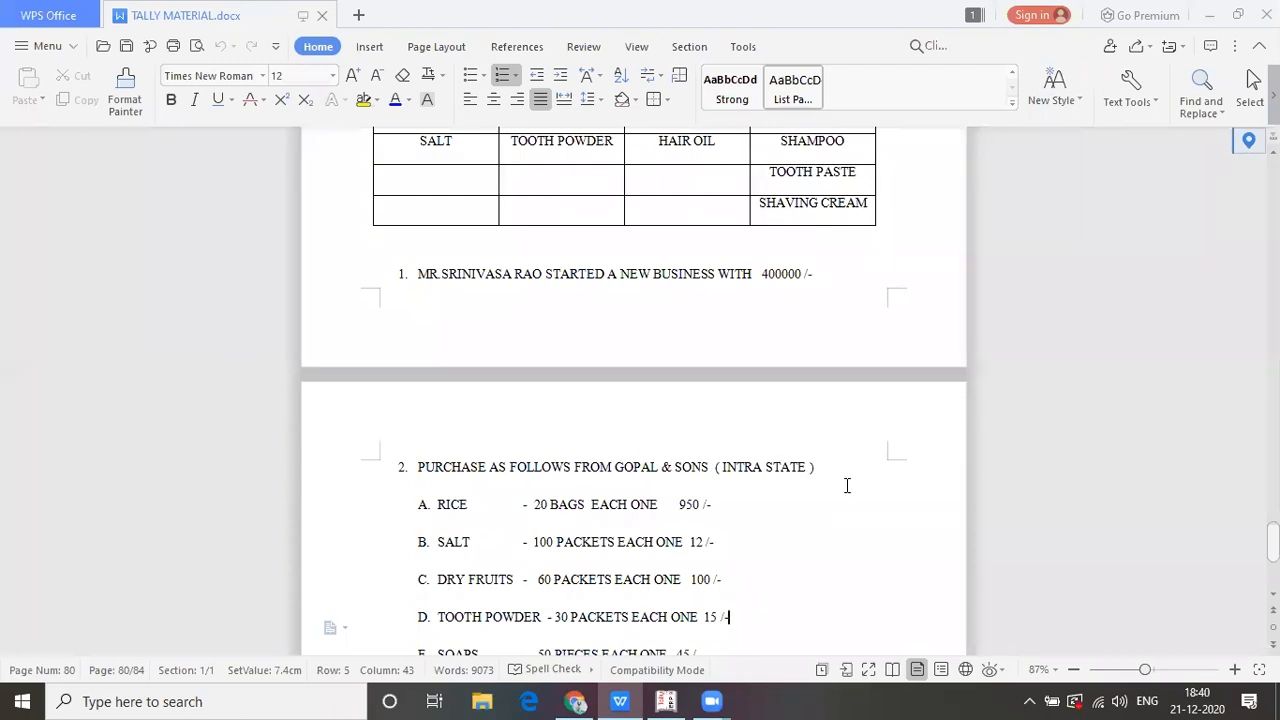
key(Up)
key(Up)
key(Up)
key(Up)
key(Up)
key(Up)
key(Up)
key(Up)
key(Up)
key(Up)
key(Up)
key(Up)
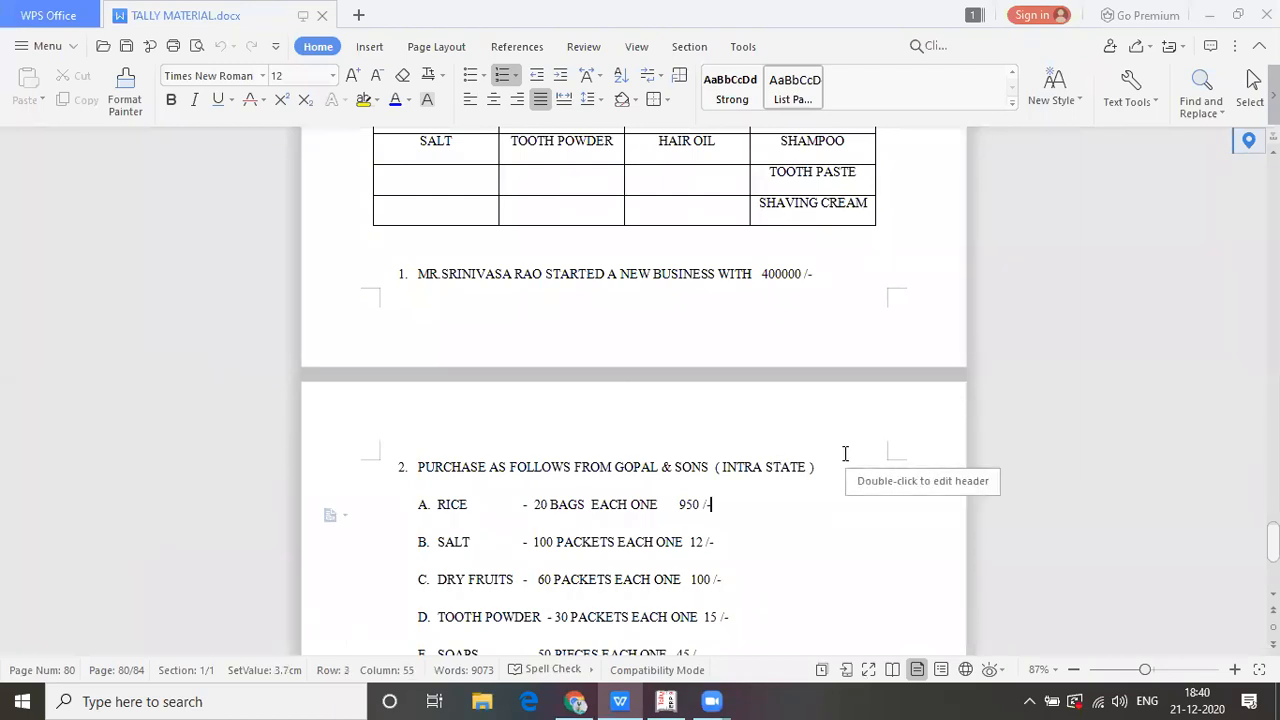
key(Up)
key(Up)
key(Up)
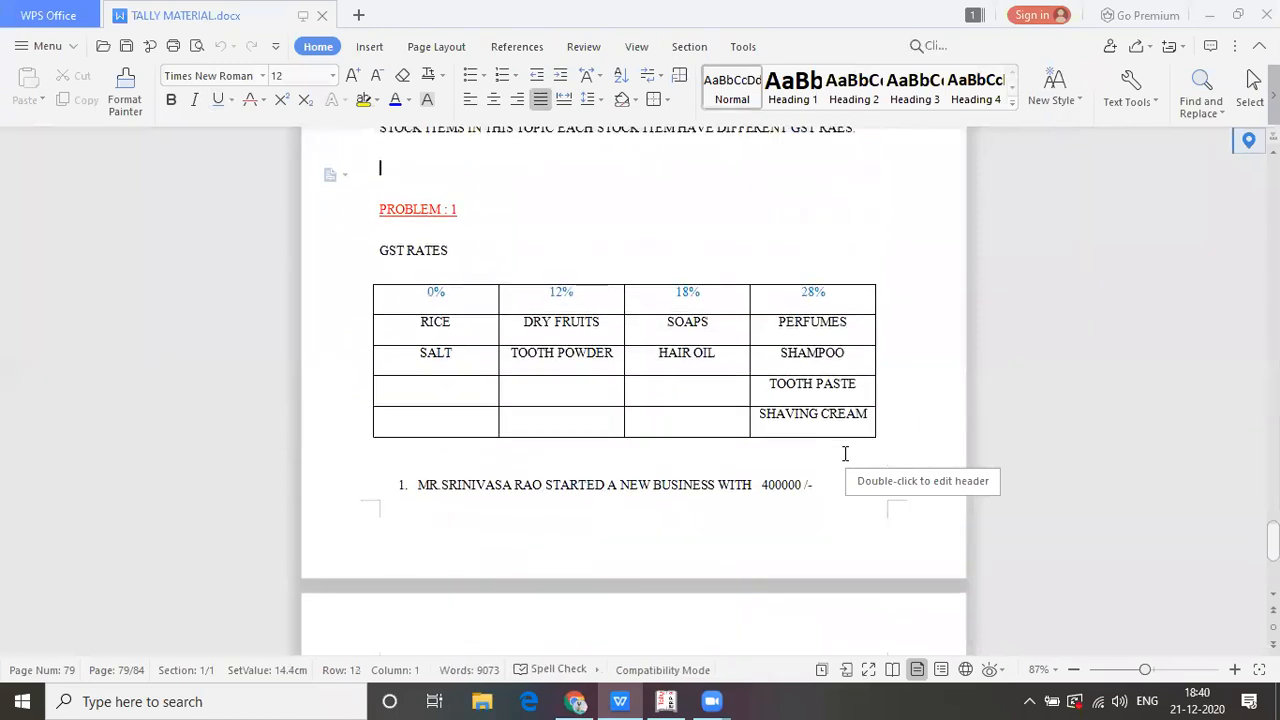
key(Down)
key(Down)
key(Down)
key(Down)
key(Down)
key(Down)
key(Down)
key(Down)
key(Down)
key(Down)
key(Down)
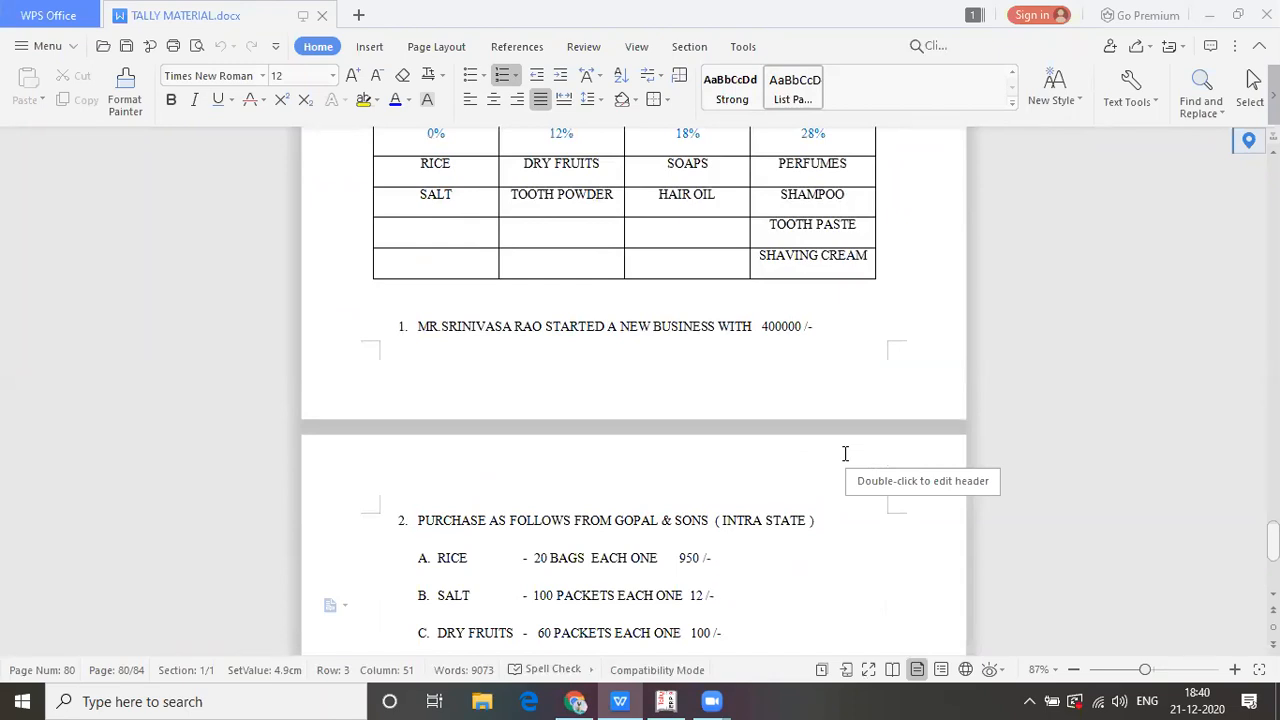
- Switch back to Tally.ERP 9 and enable Goods and Services Tax (GST) in the company's Statutory & Taxation features
key(alt+Tab)
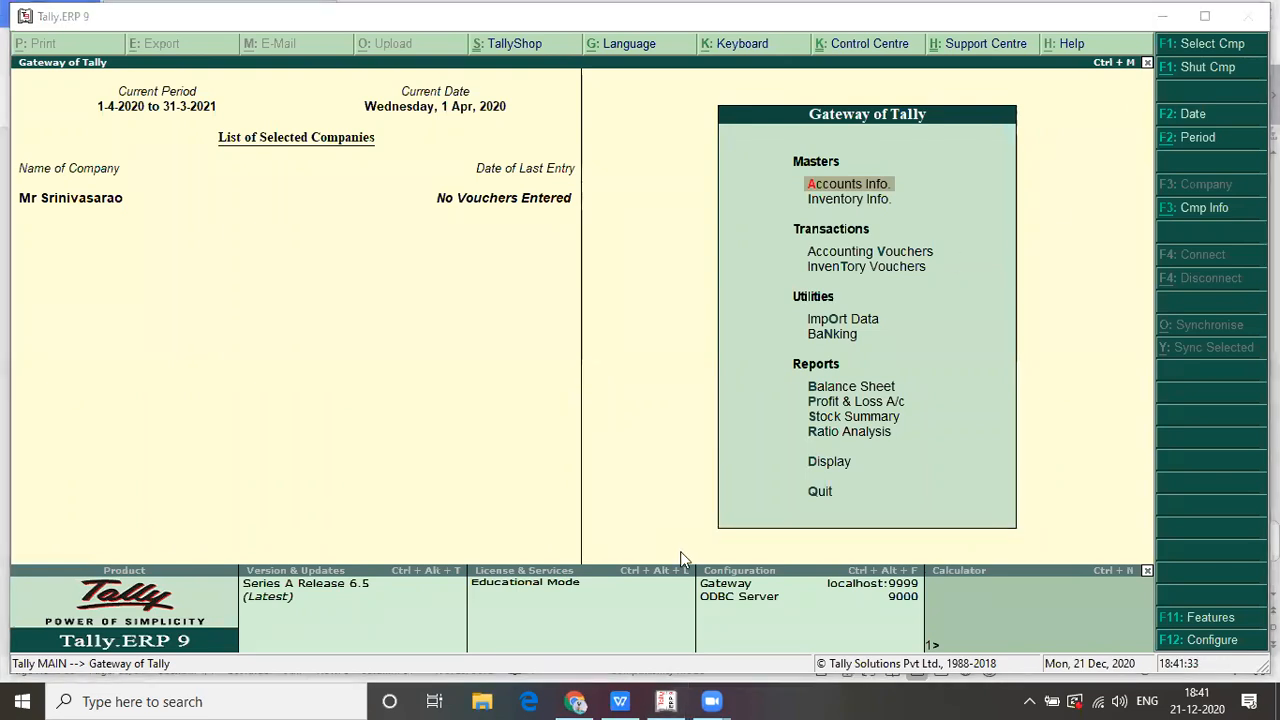
click(1052, 288)
key(F11)
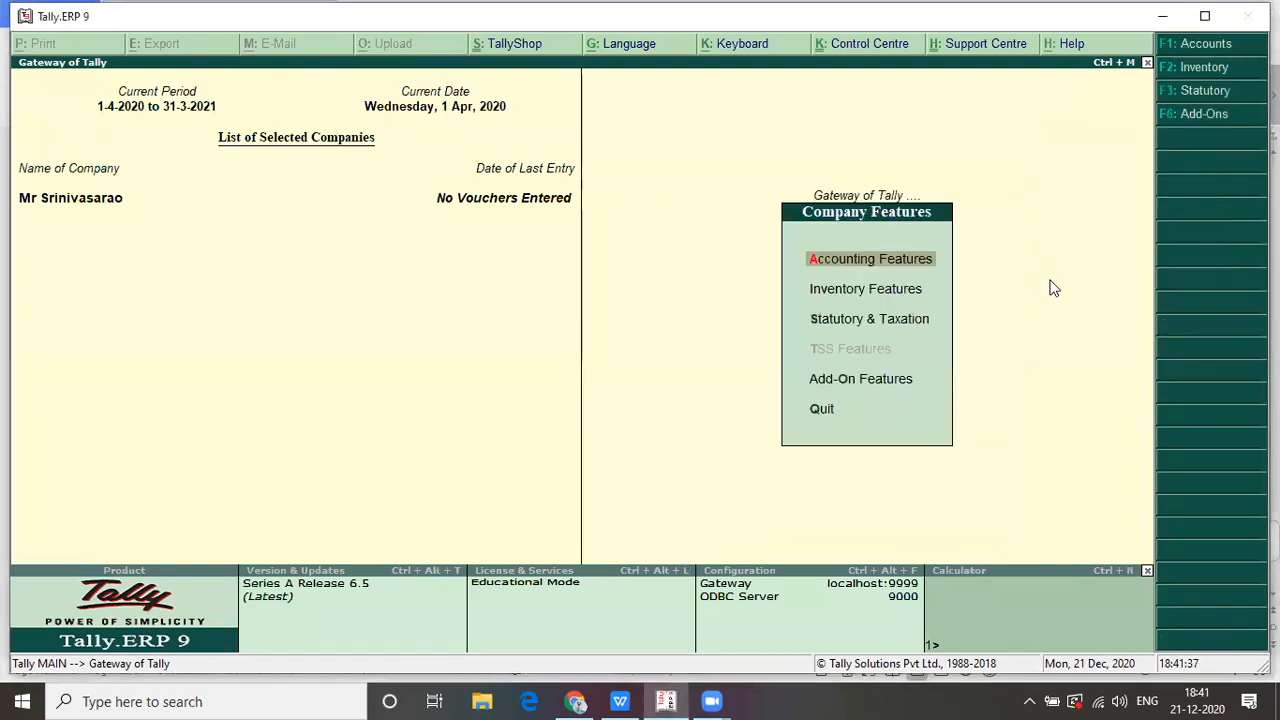
key(Down)
key(Down)
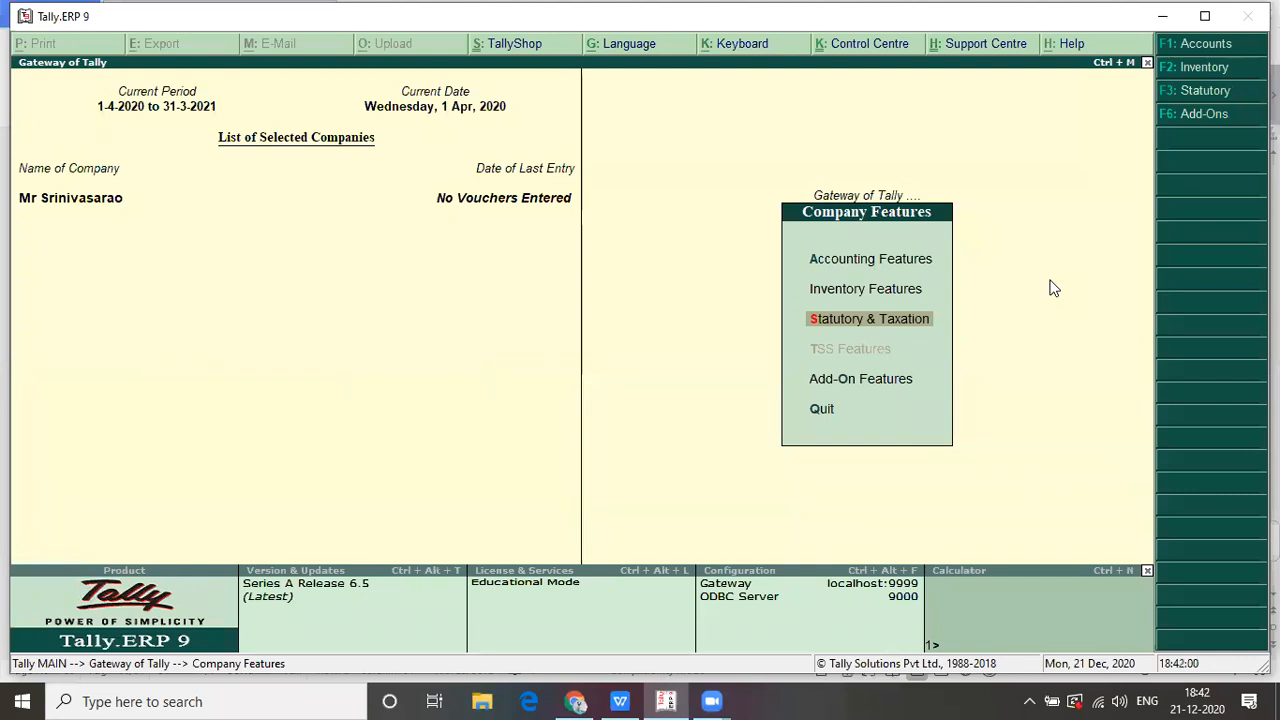
key(Return)
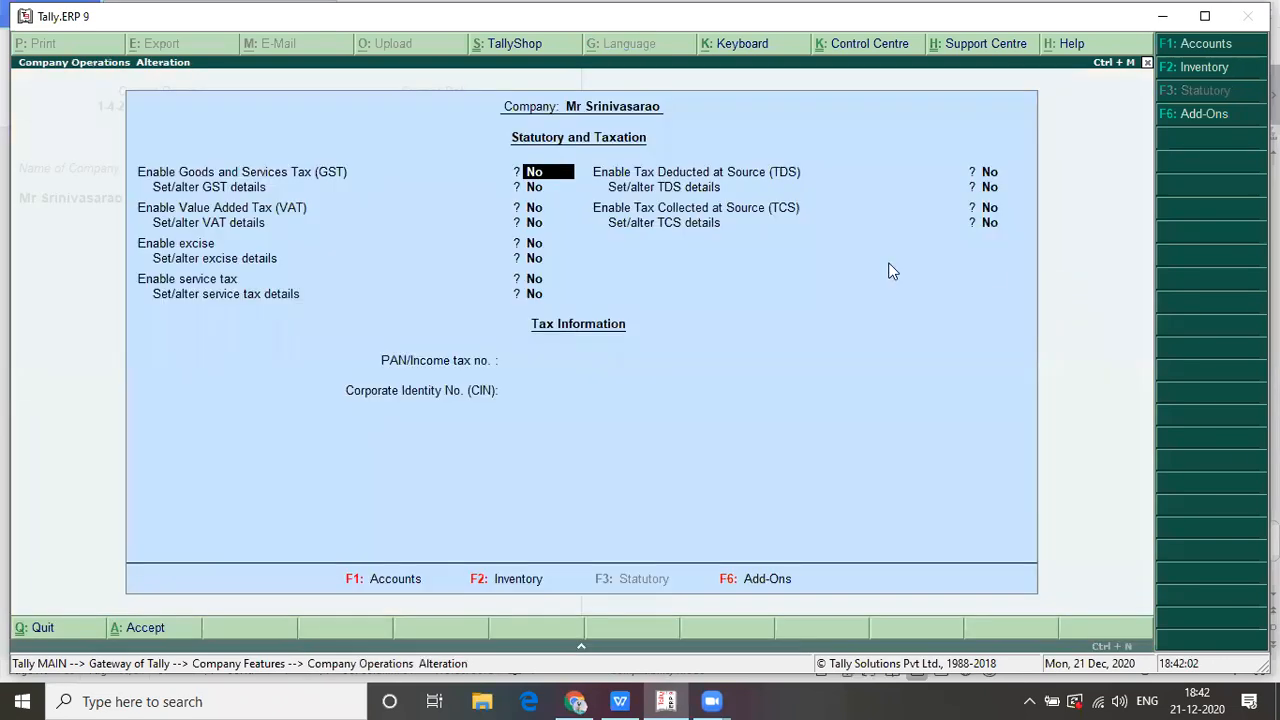
text(yes)
key(Return)
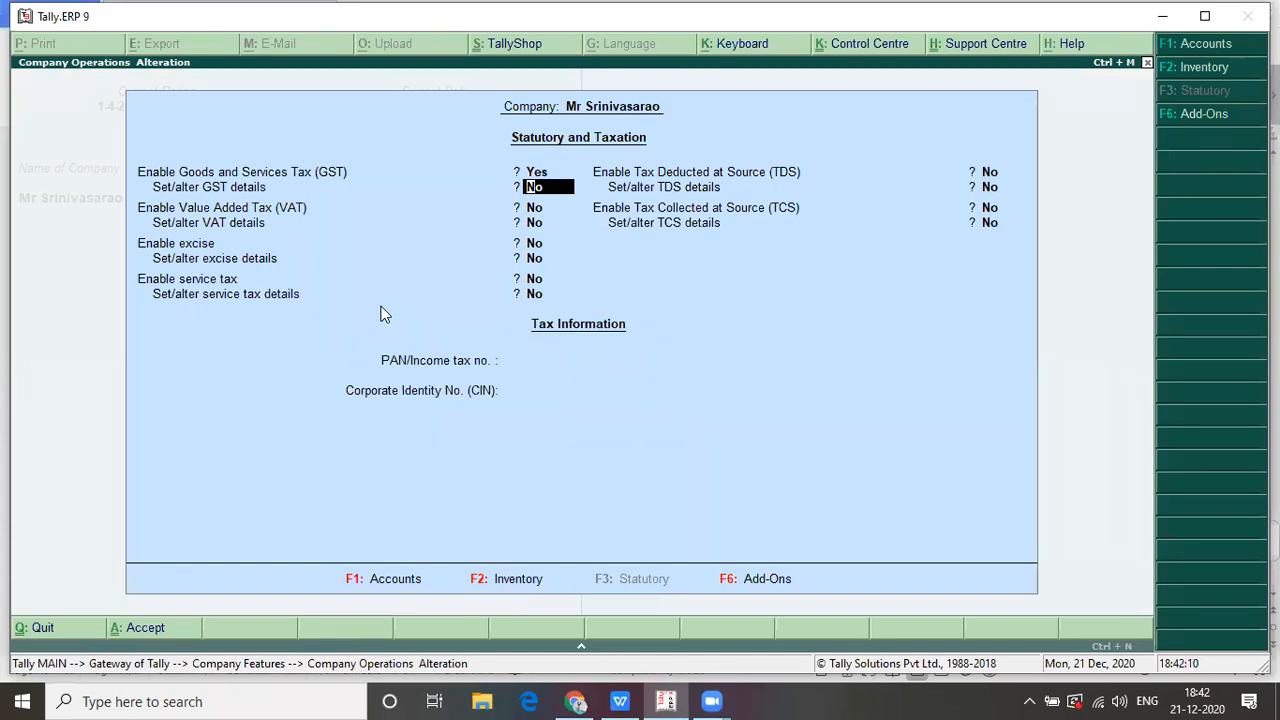
- Leave the remaining tax options at No and the PAN and CIN blank, then save and leave the company features
key(Return)
key(Return)
key(Return)
key(Return)
key(Return)
key(Return)
key(Return)
key(Return)
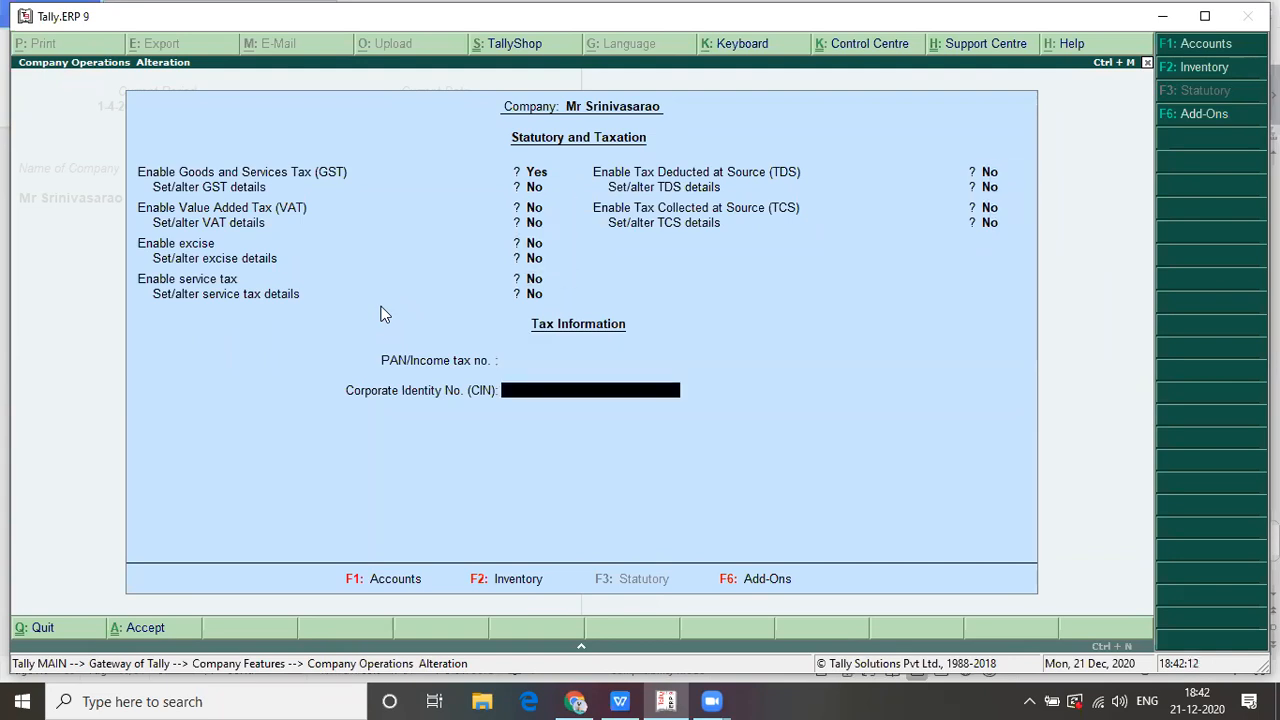
key(Return)
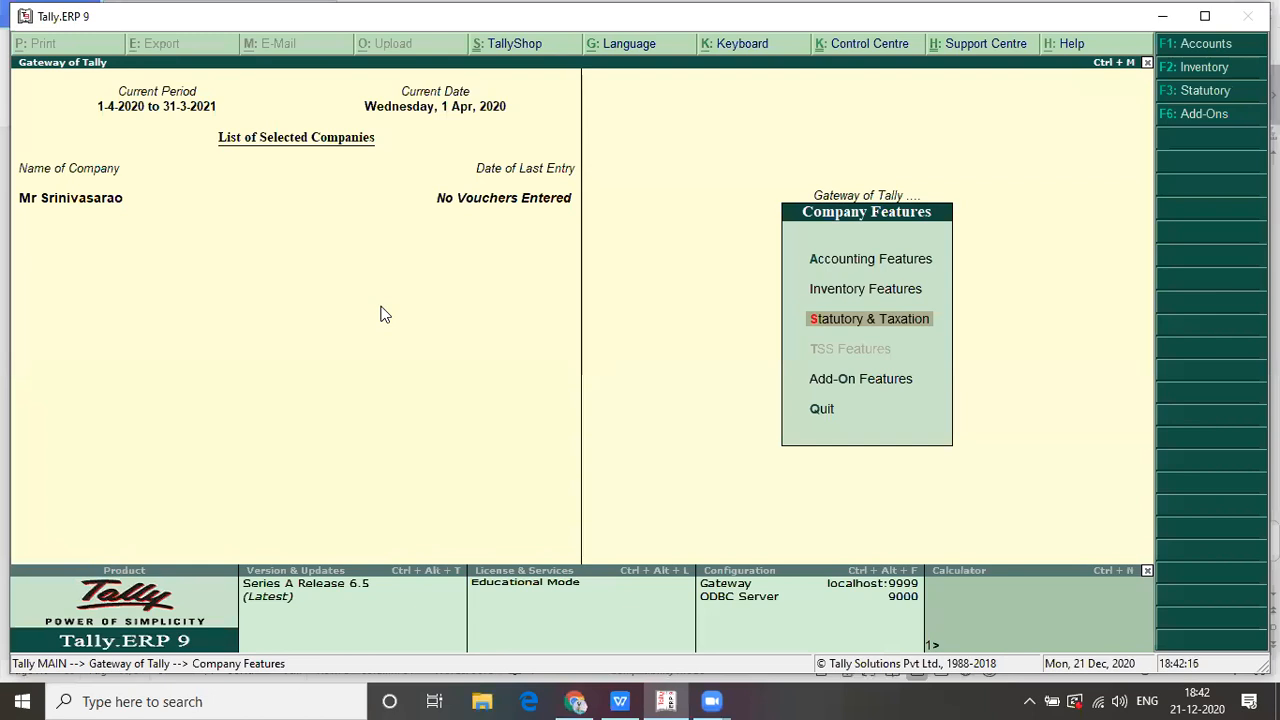
key(Escape)
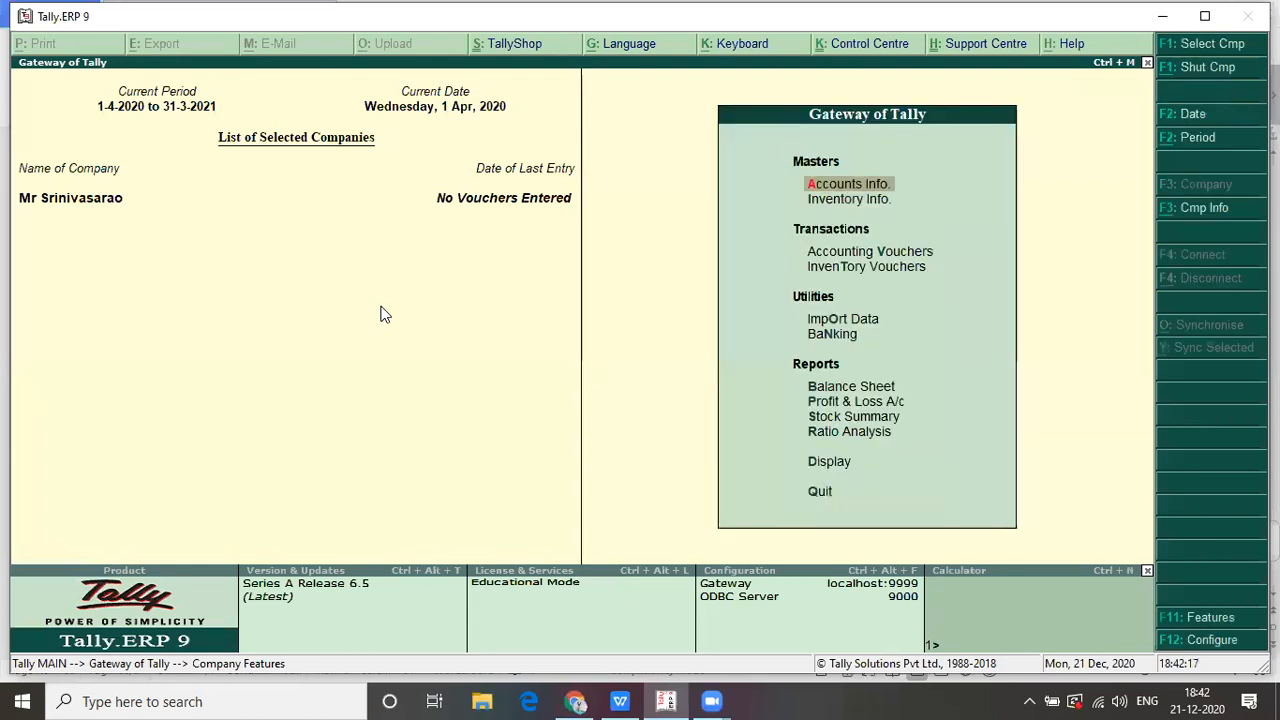
- Check the Gopal & Sons purchase list in the material document for the unit of measure used by each item
key(Down)
key(Down)
key(Up)
key(Up)
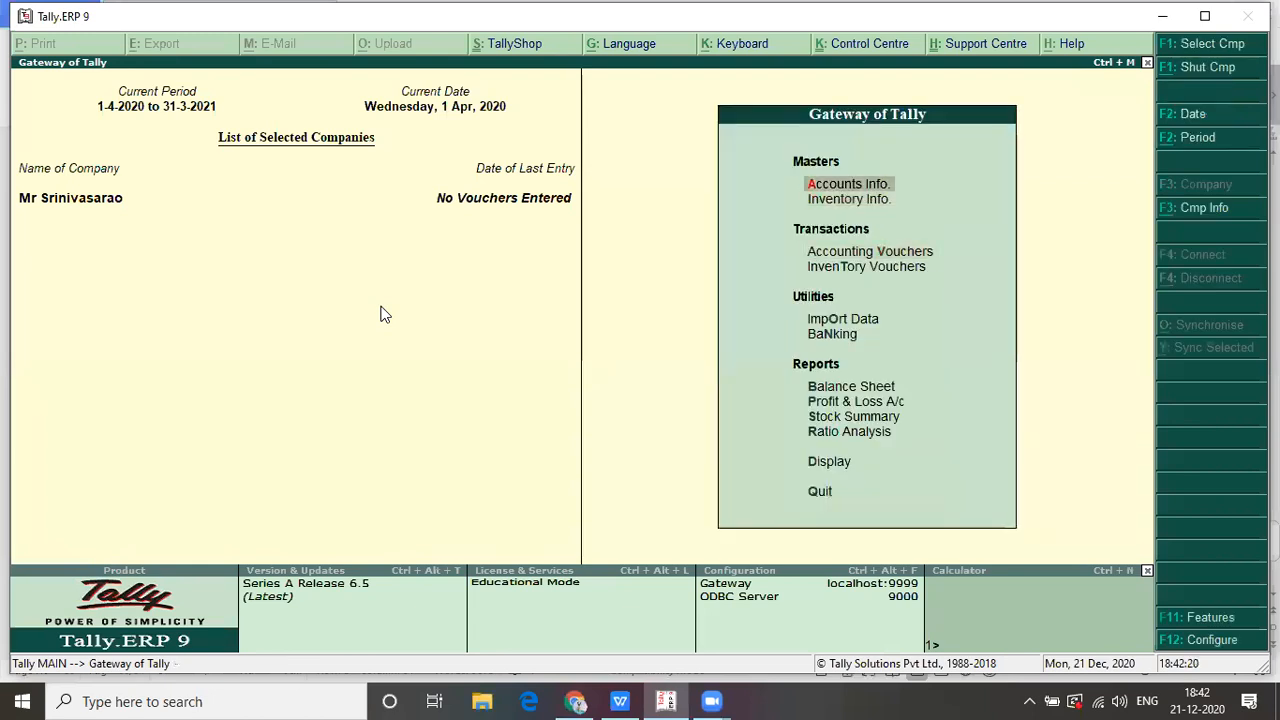
key(Down)
key(alt+Tab)
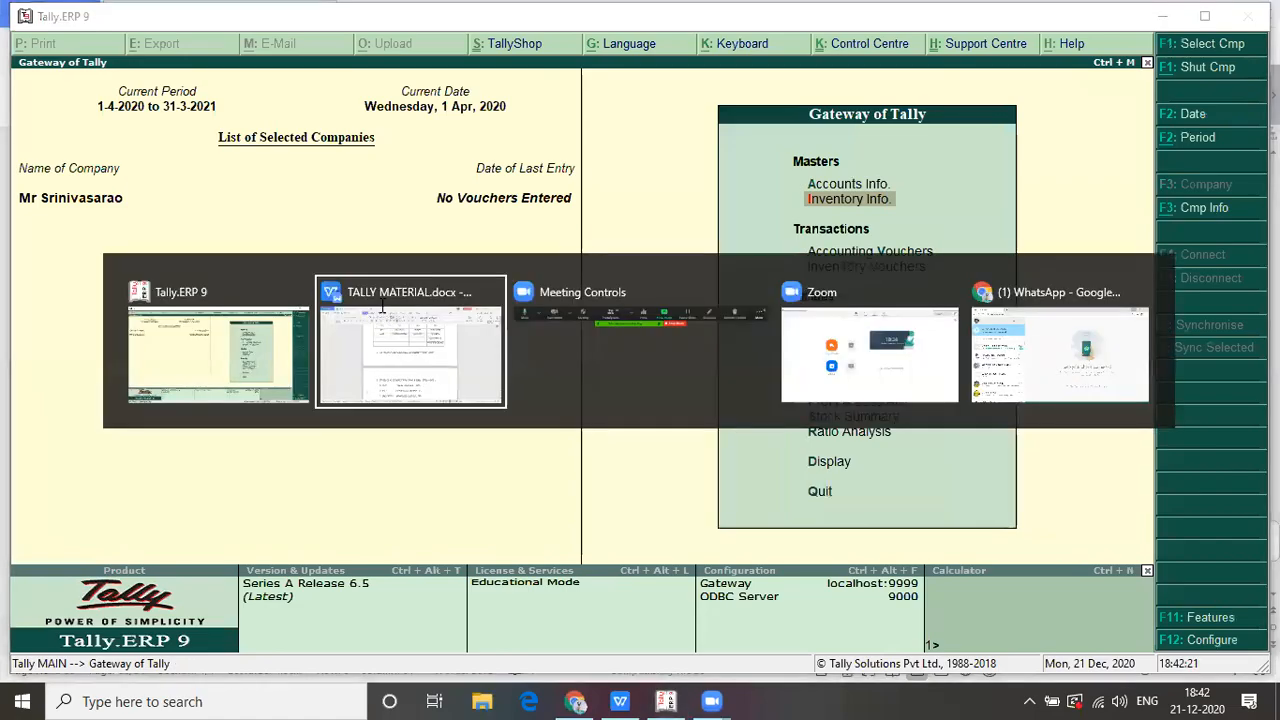
click(384, 314)
scroll(382, 305, down, 4)
key(Down)
key(Down)
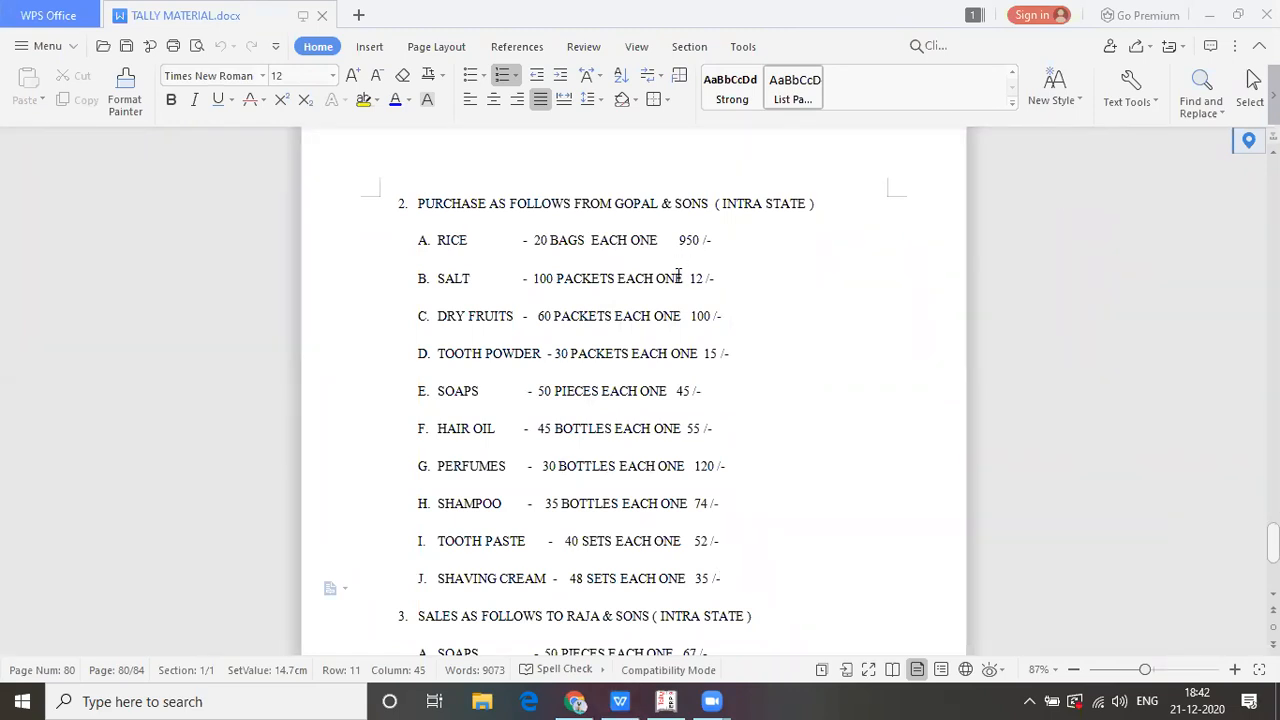
click(779, 279)
key(Up)
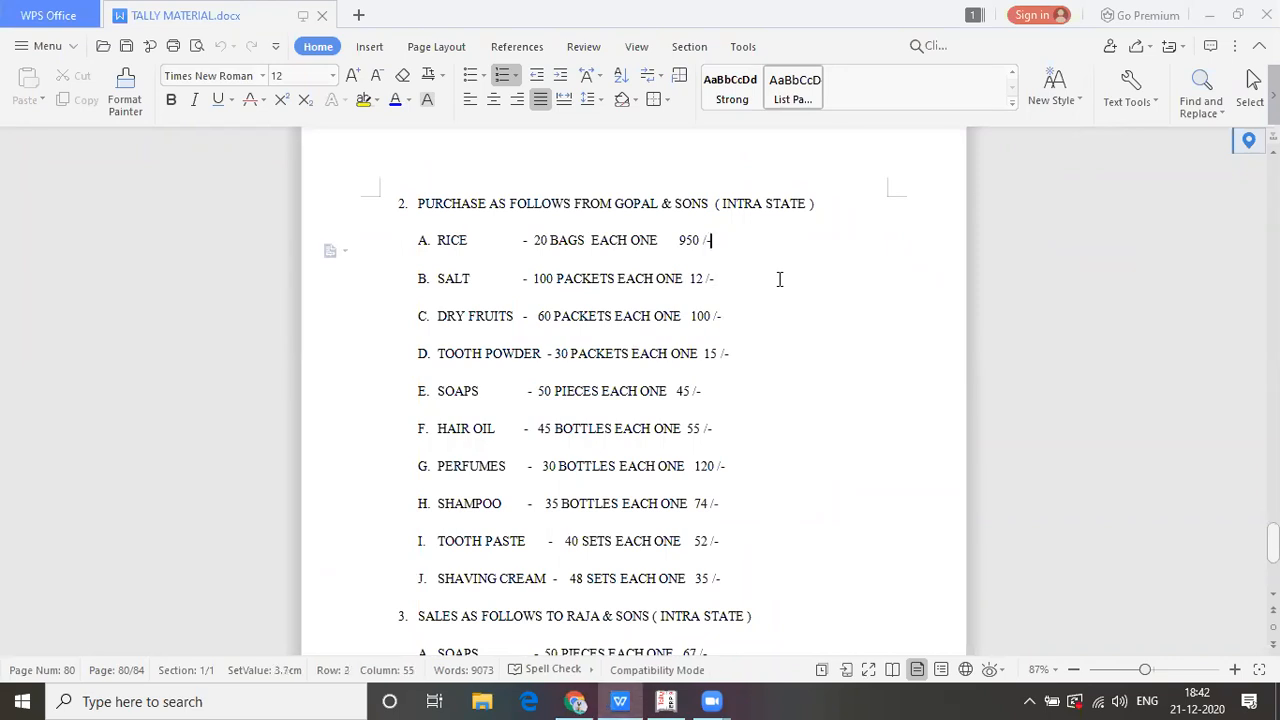
key(alt+Tab)
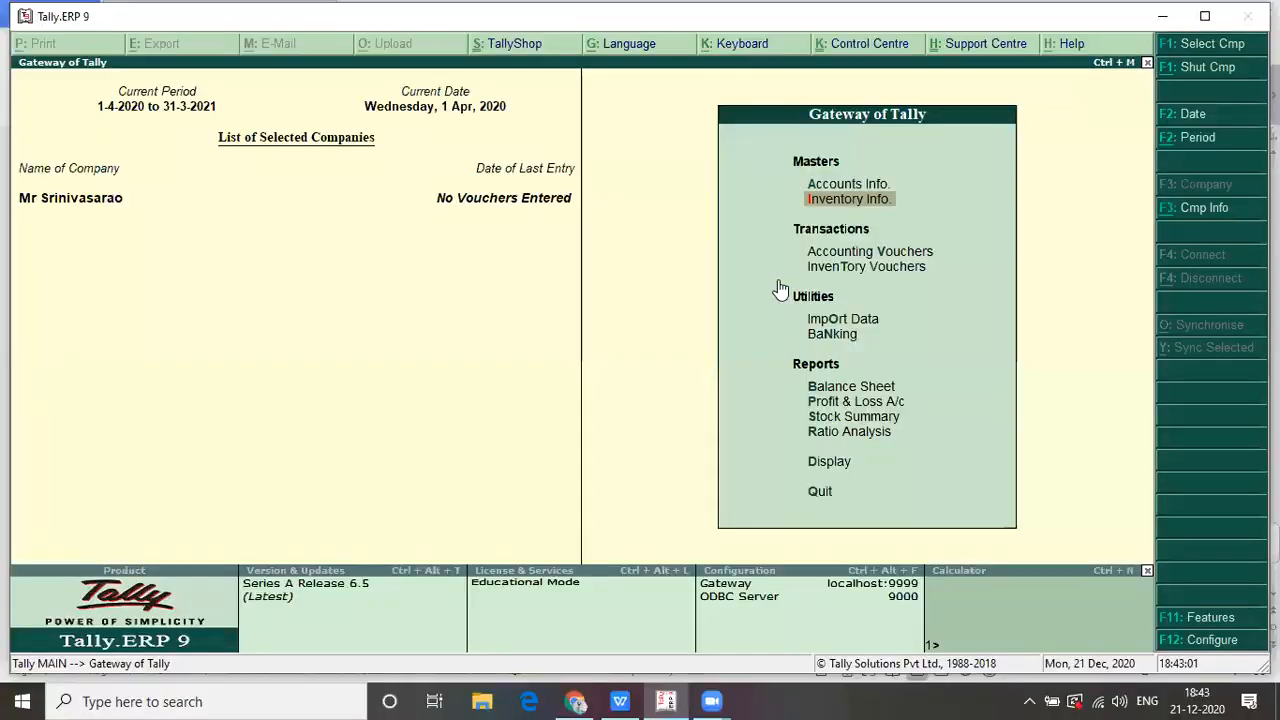
key(alt+Tab)
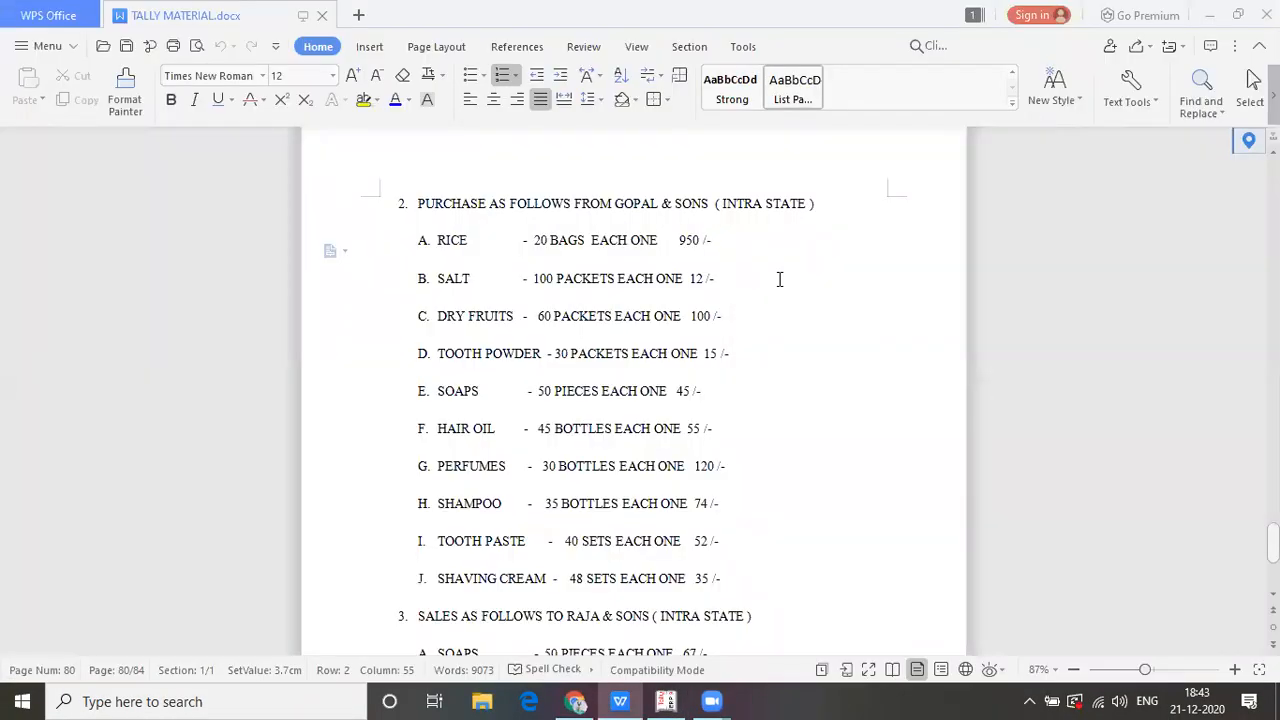
- Switch to Tally.ERP 9 and create a simple unit of measure with the symbol bags and 0 decimal places
key(alt+Tab)
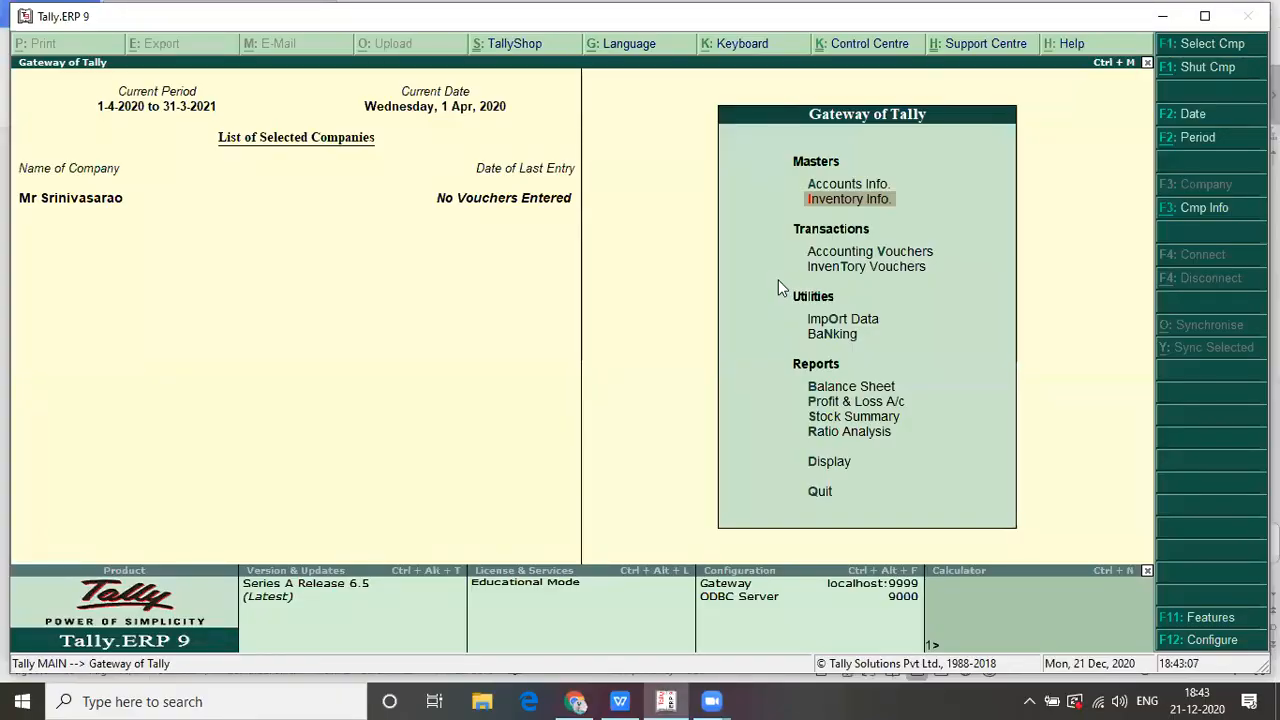
key(Return)
key(Down)
key(Down)
key(Return)
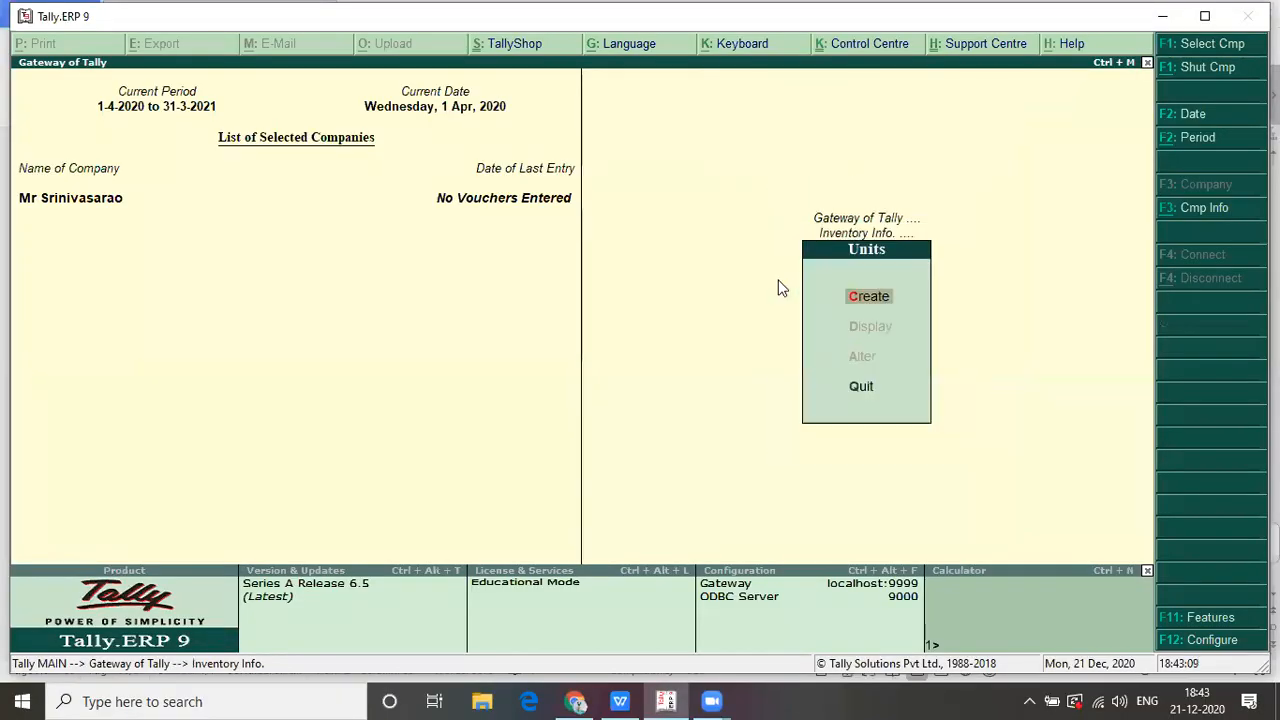
key(Return)
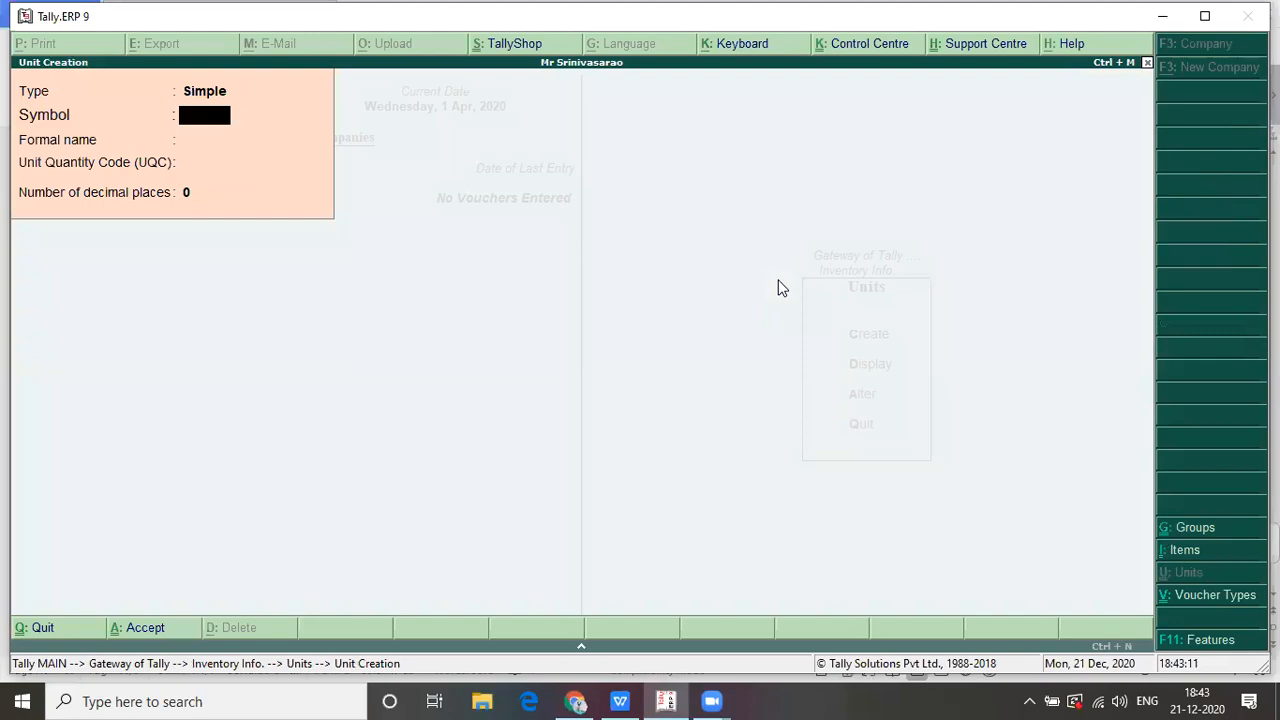
key(alt+Tab)
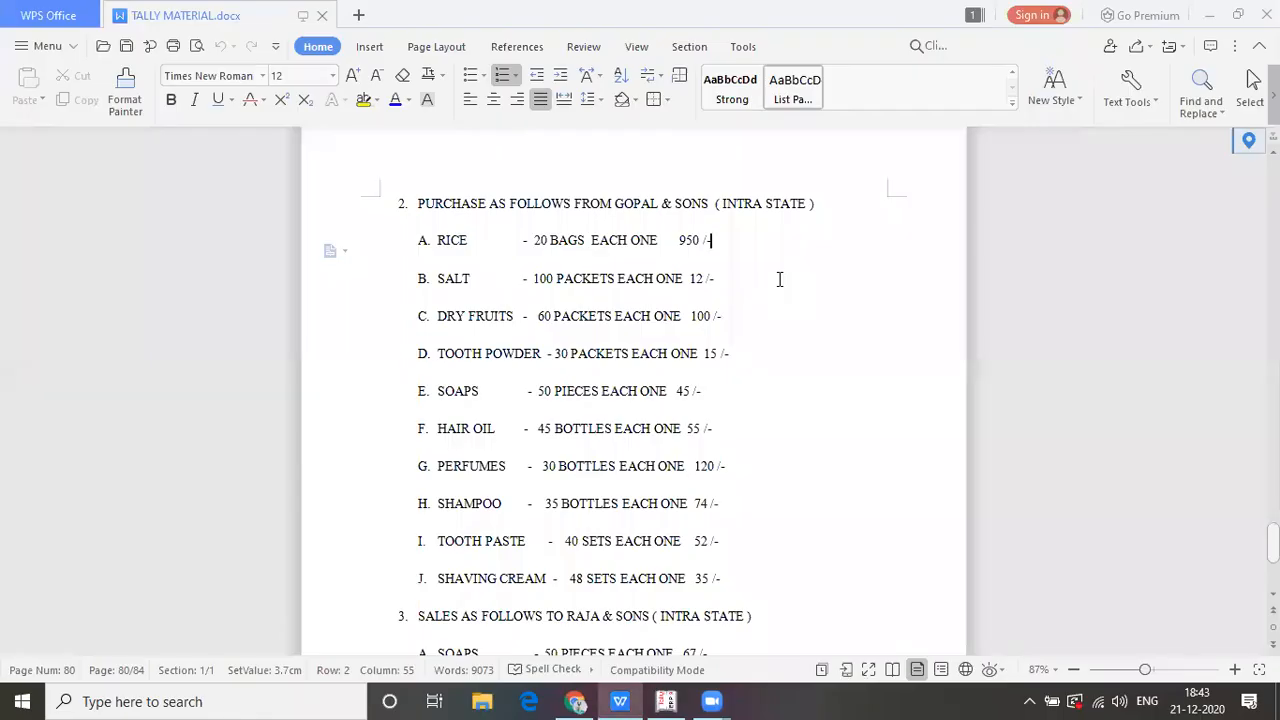
key(alt+Tab)
text(bags)
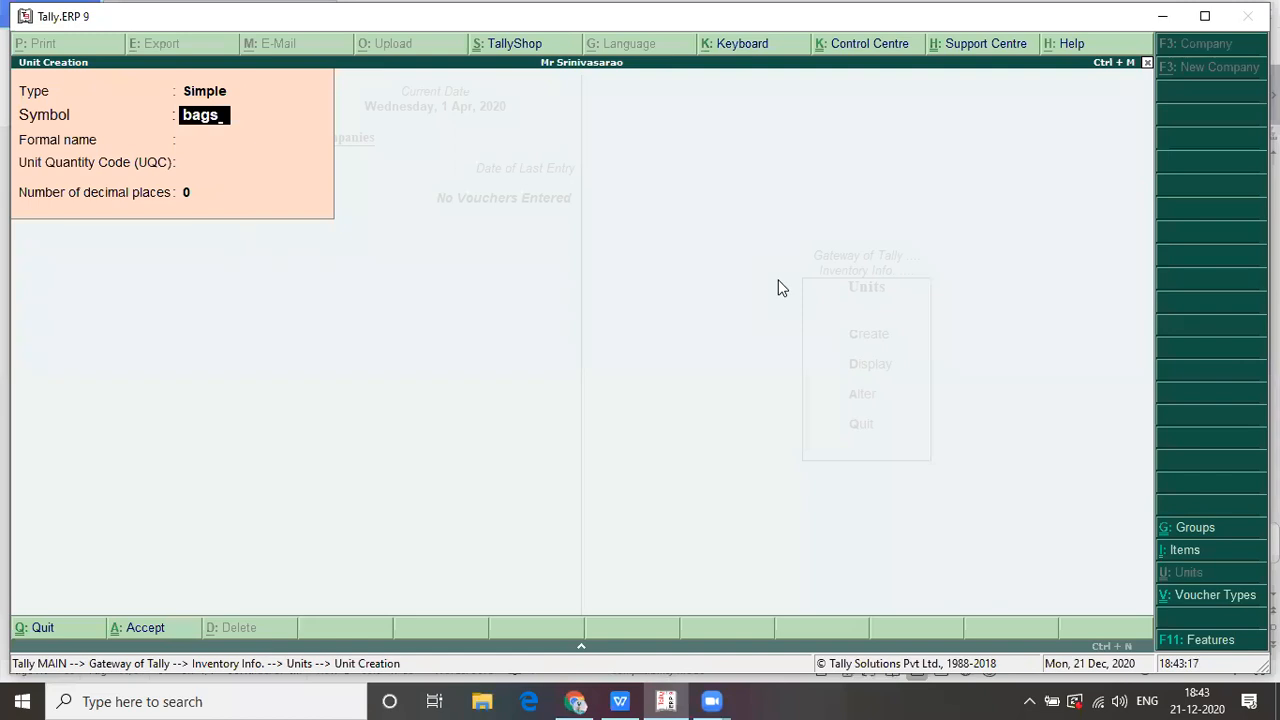
key(Return)
key(Return)
key(Return)
key(Return)
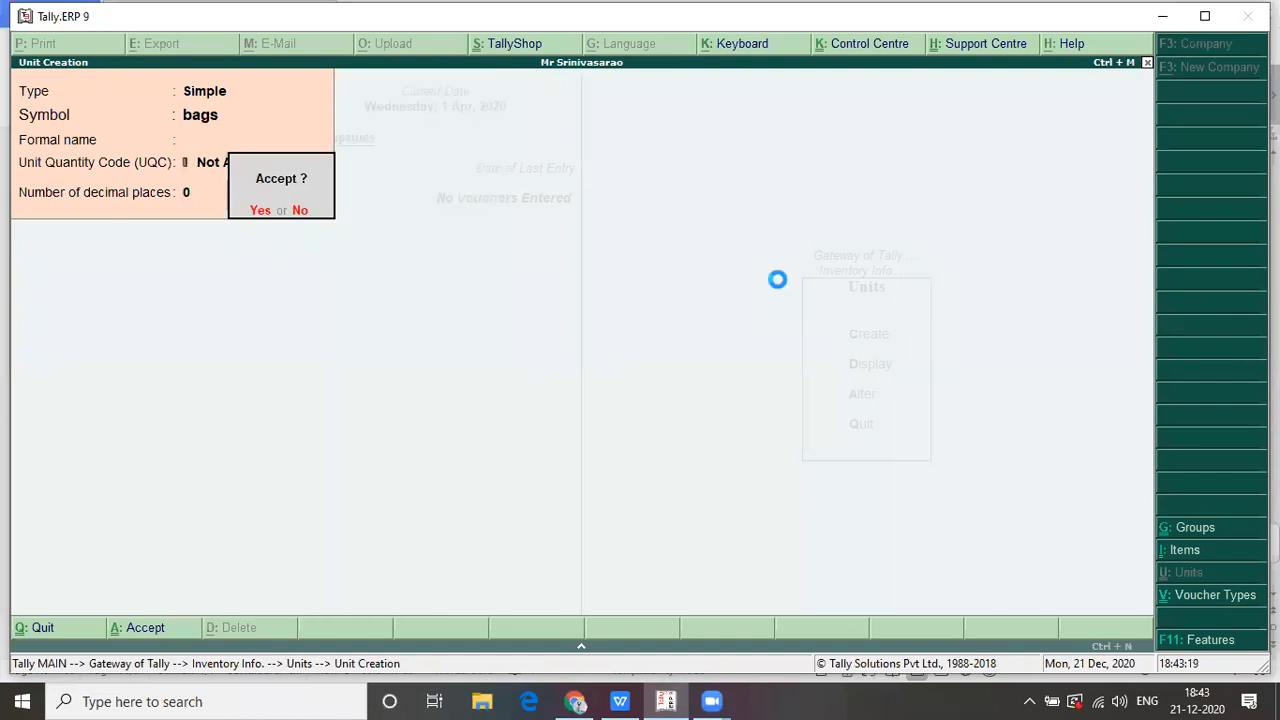
key(Return)
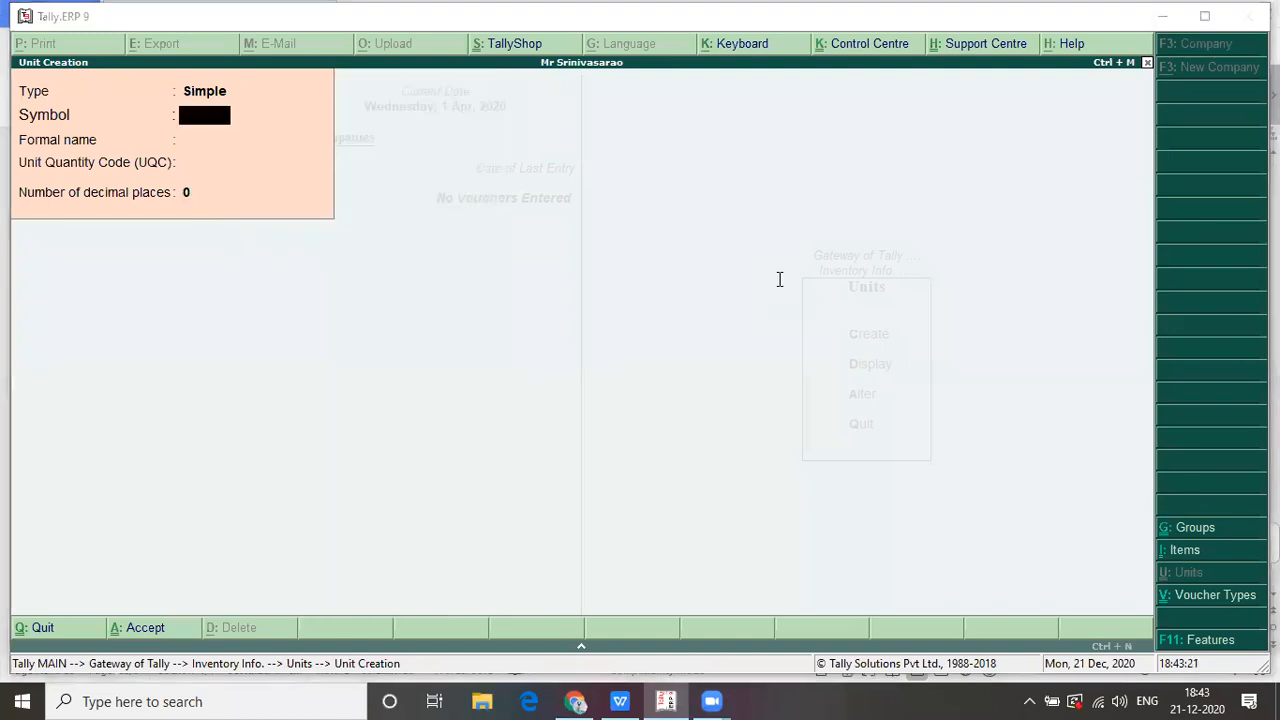
- Check the salt item's unit in the material document, and create the simple unit packets with 0 decimal places in Tally.ERP 9
key(alt+Tab)
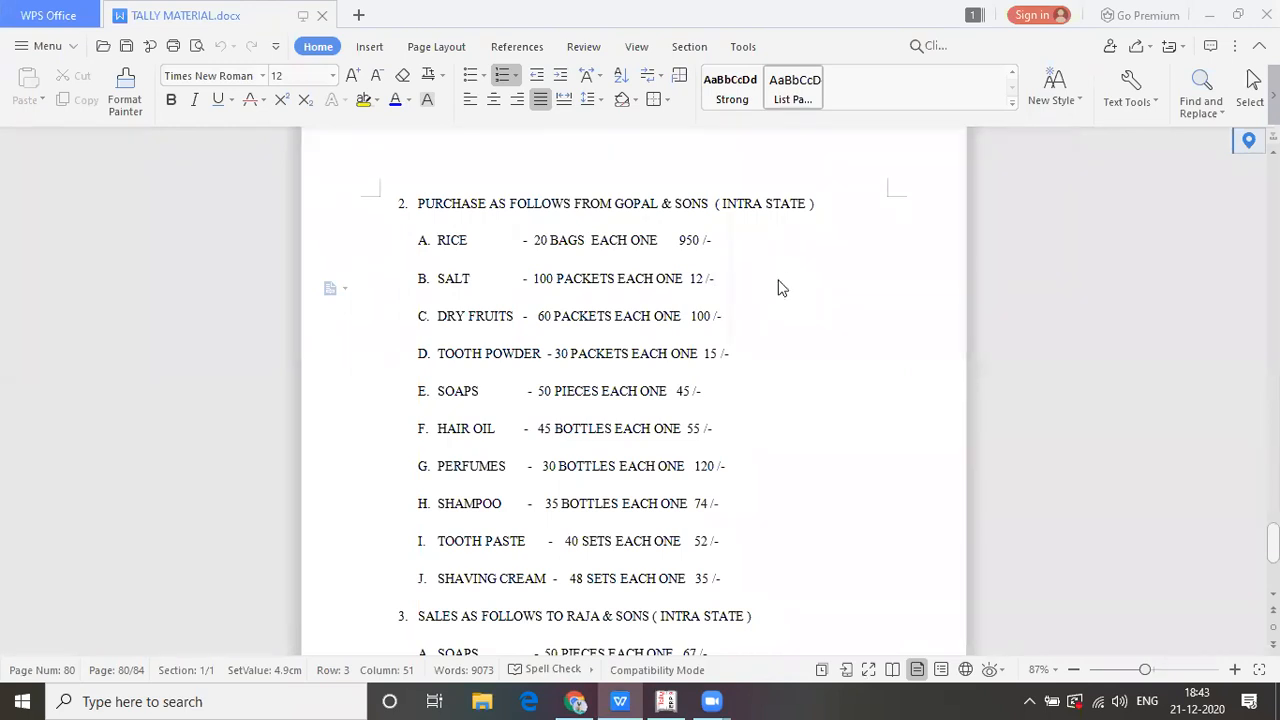
key(alt+Tab)
key(alt+Tab)
key(alt+Tab)
text(packets)
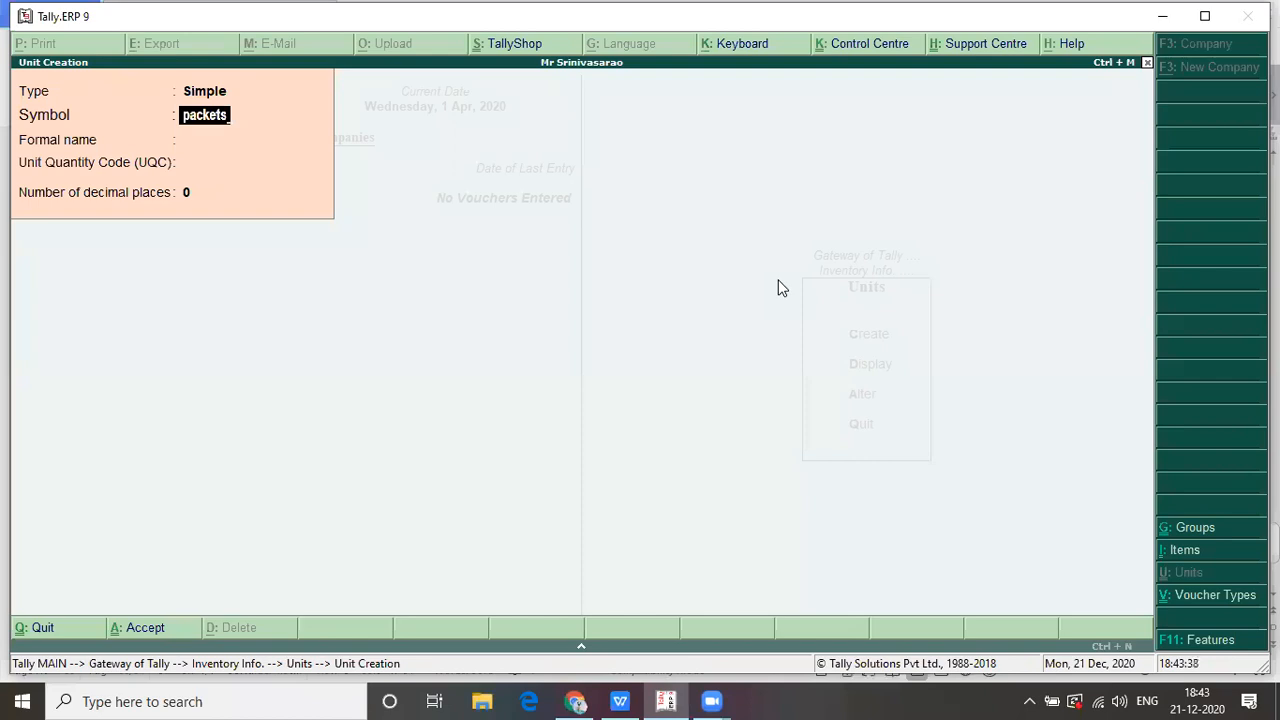
key(Return)
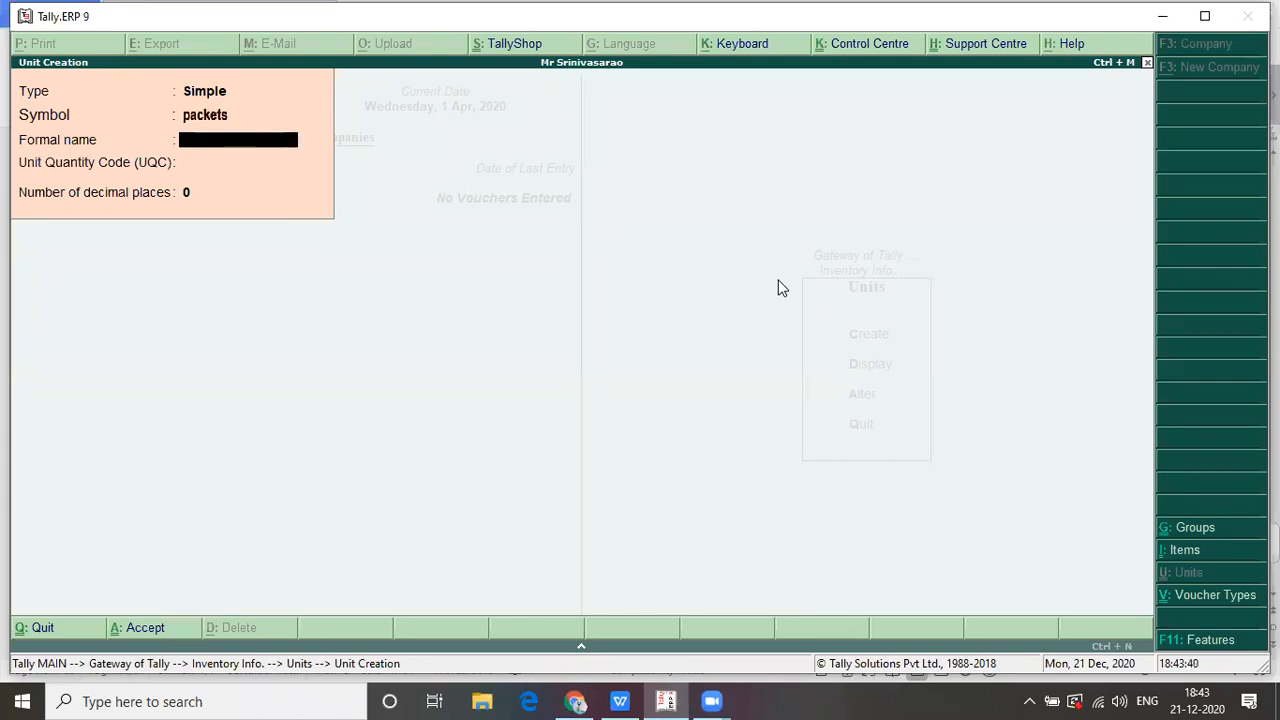
key(Return)
key(Return)
key(Return)
key(Return)
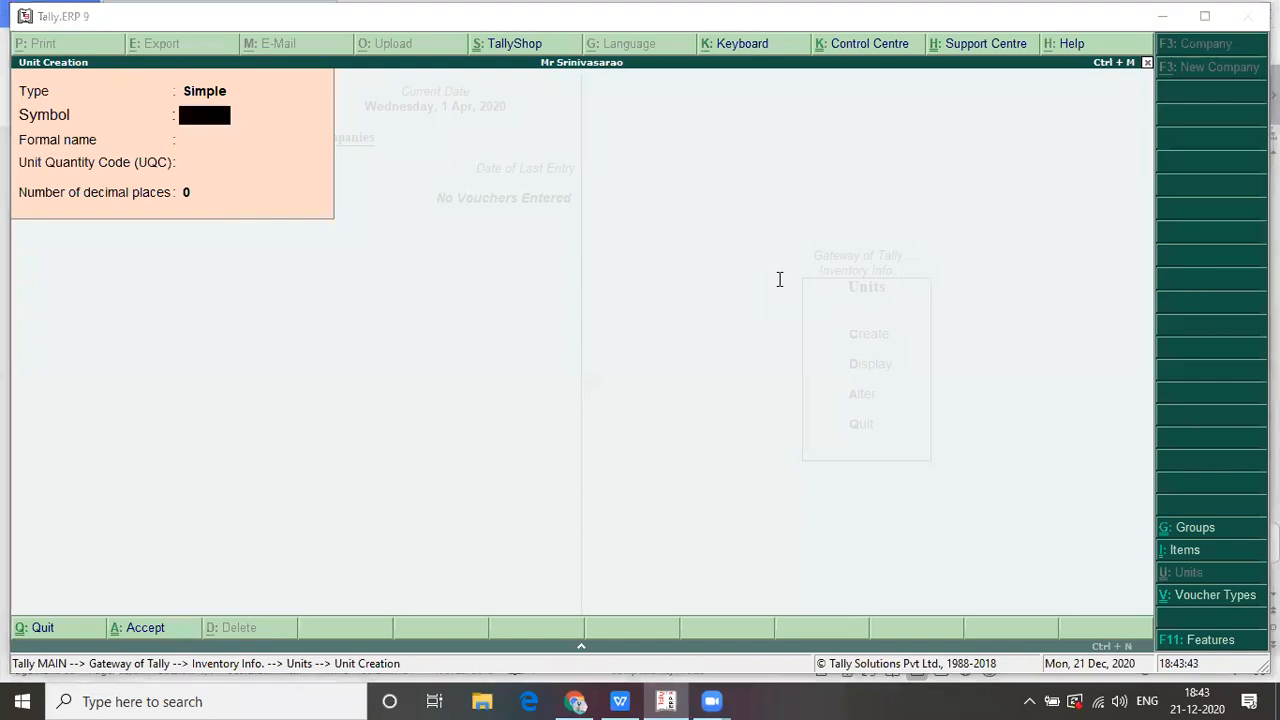
- Check the dry fruits item's unit in the material document and try to create another unit with the symbol packets in Tally.ERP 9
key(alt+Tab)
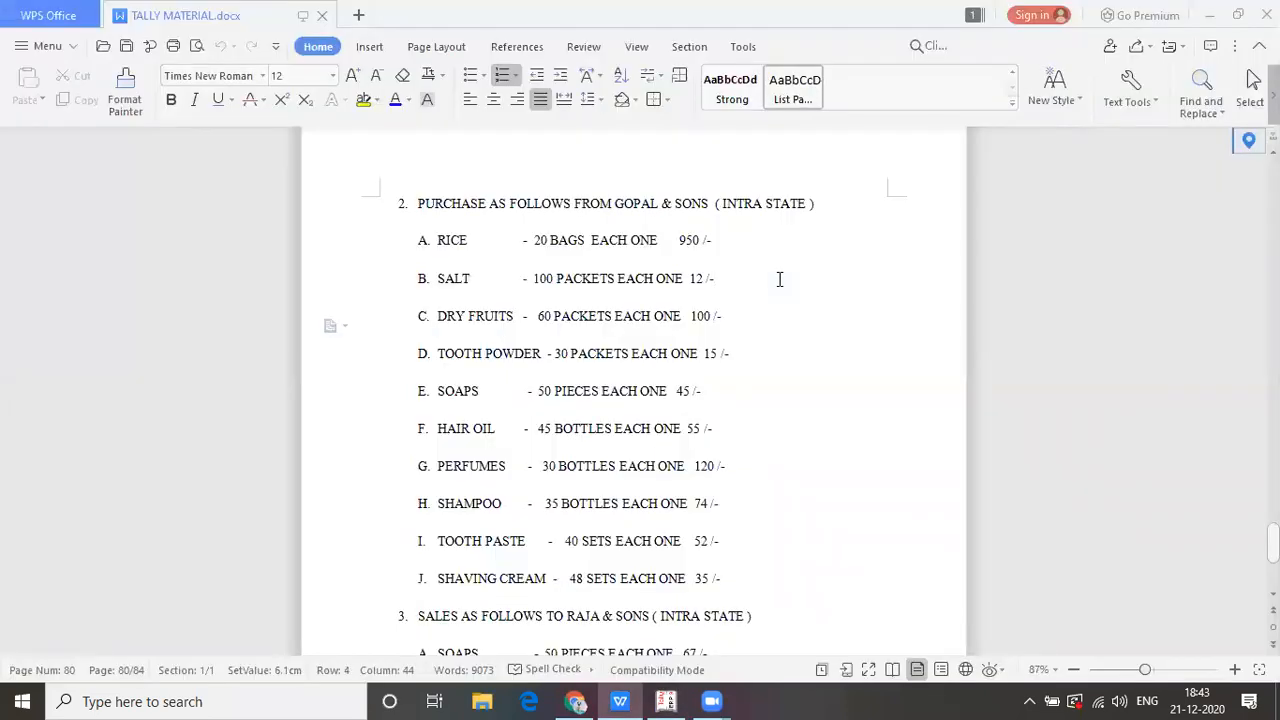
key(alt+Tab)
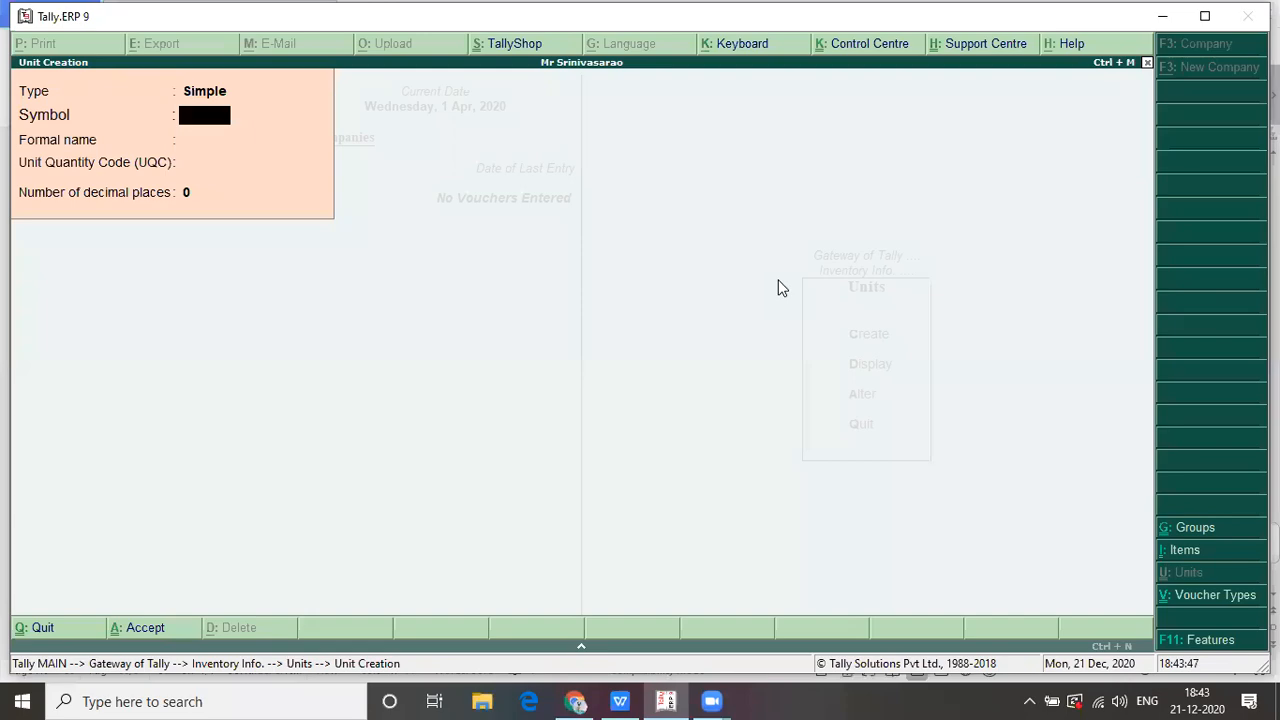
key(alt+Tab)
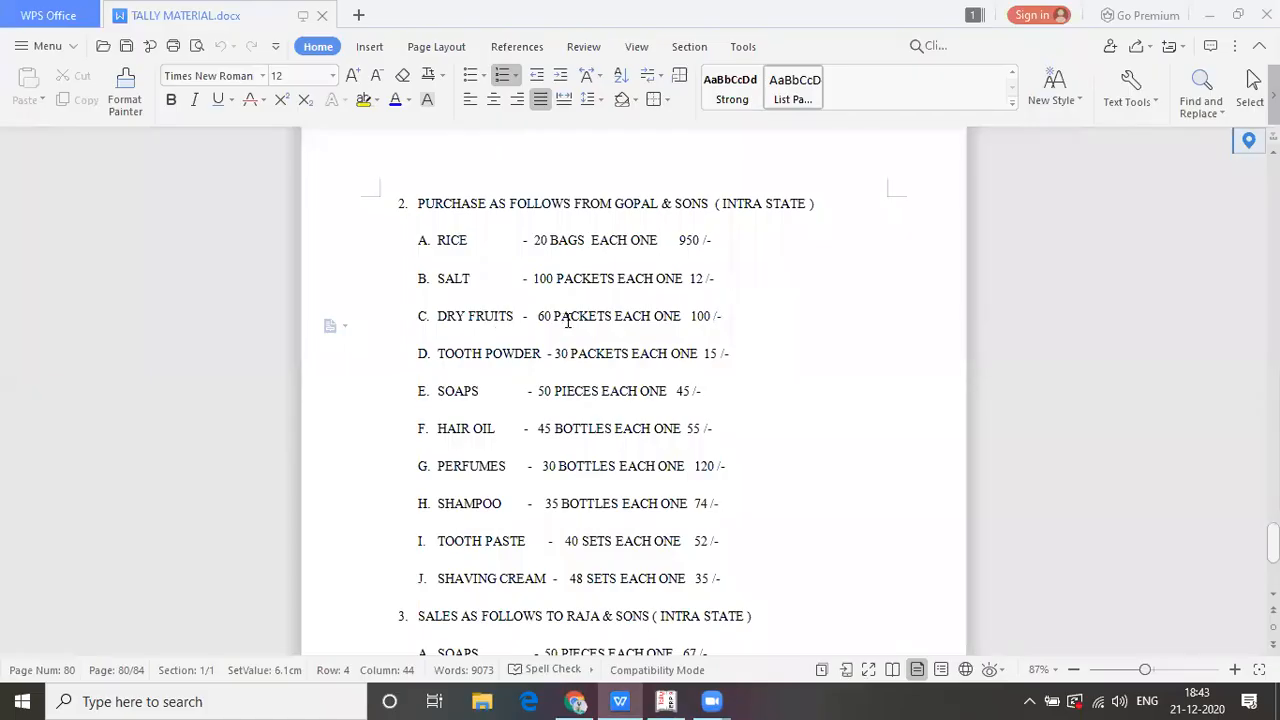
key(alt+Tab)
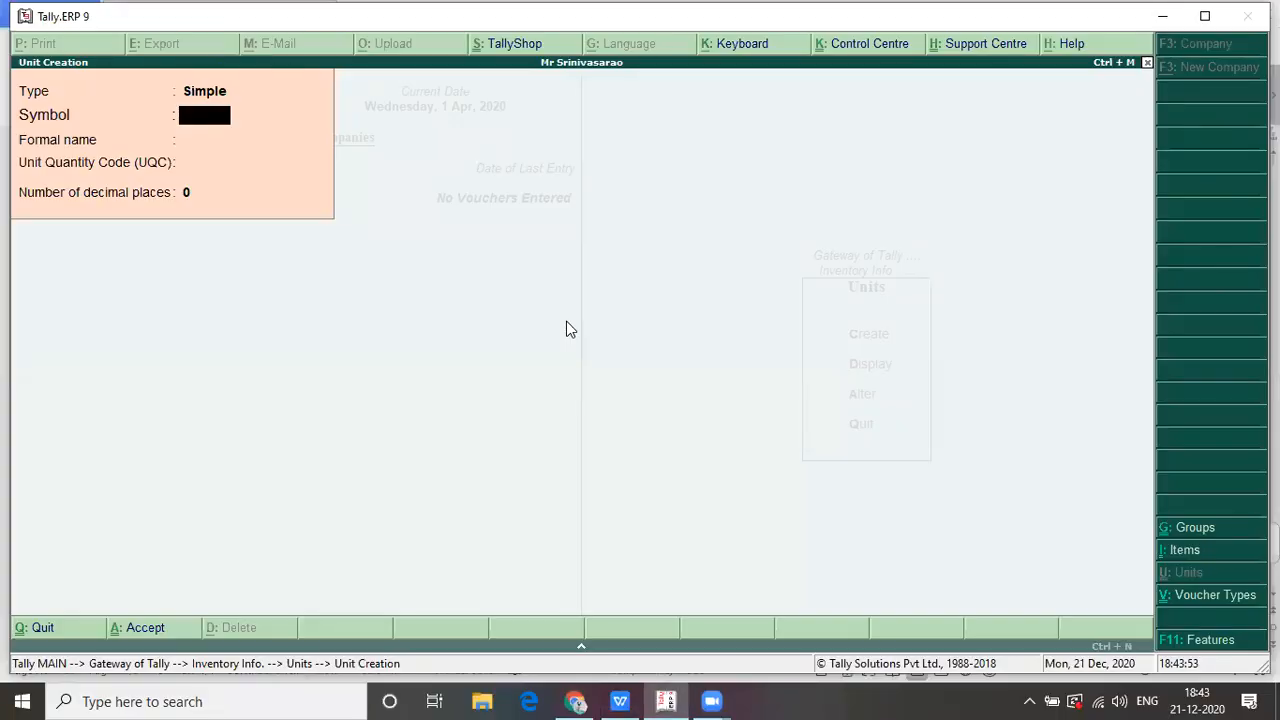
text(packets)
key(Return)
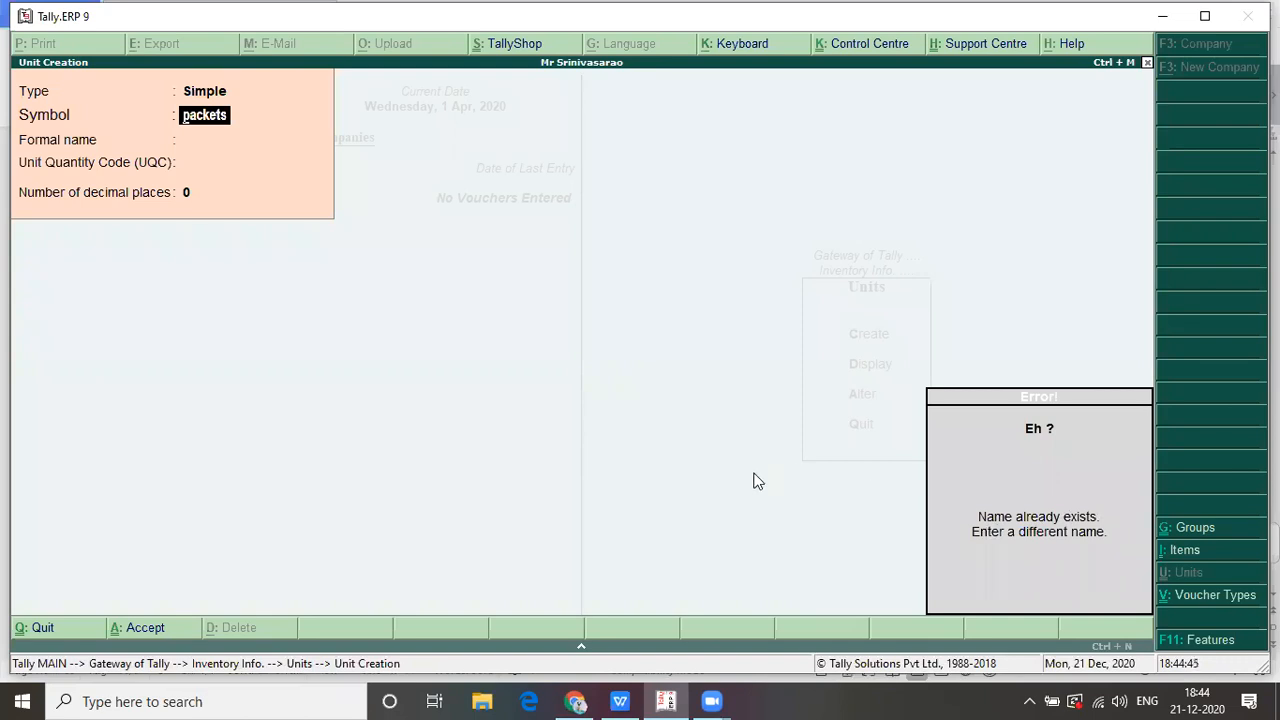
key(BackSpace)
- Check the soaps item's unit in the material document, and create the simple unit pieces with 0 decimal places in Tally.ERP 9
key(alt+Tab)
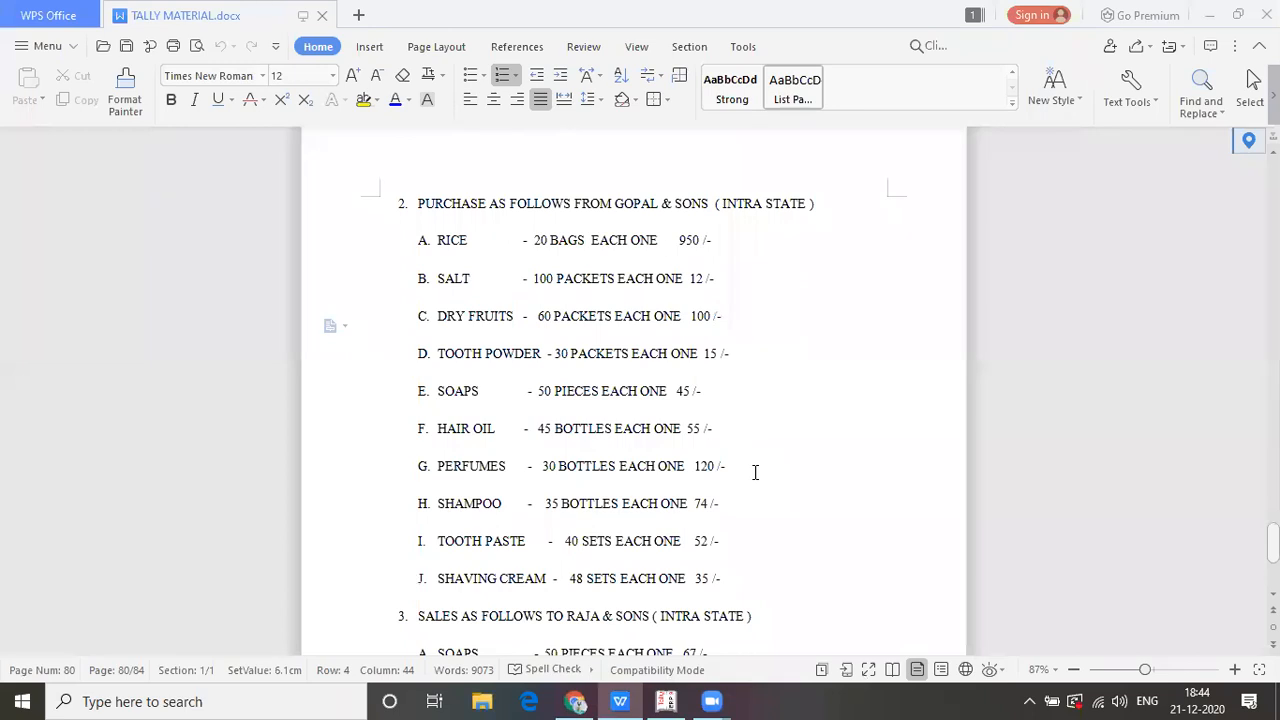
shift+click(564, 400)
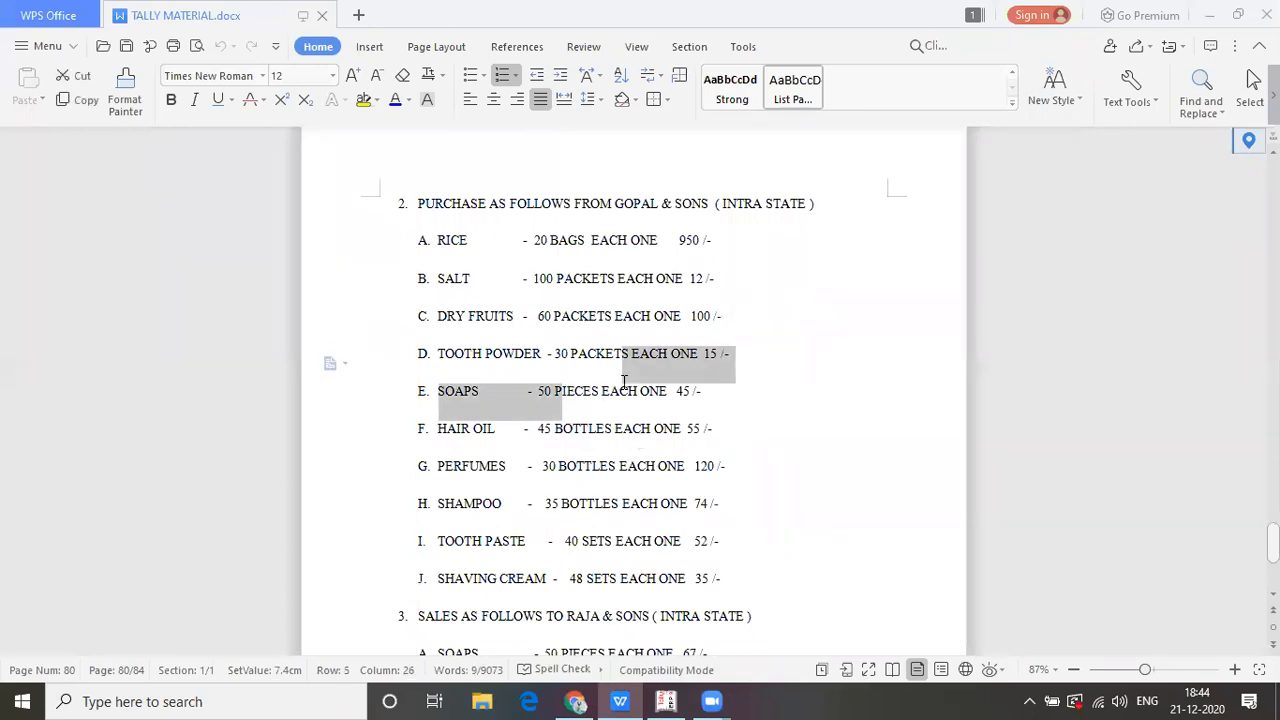
click(564, 402)
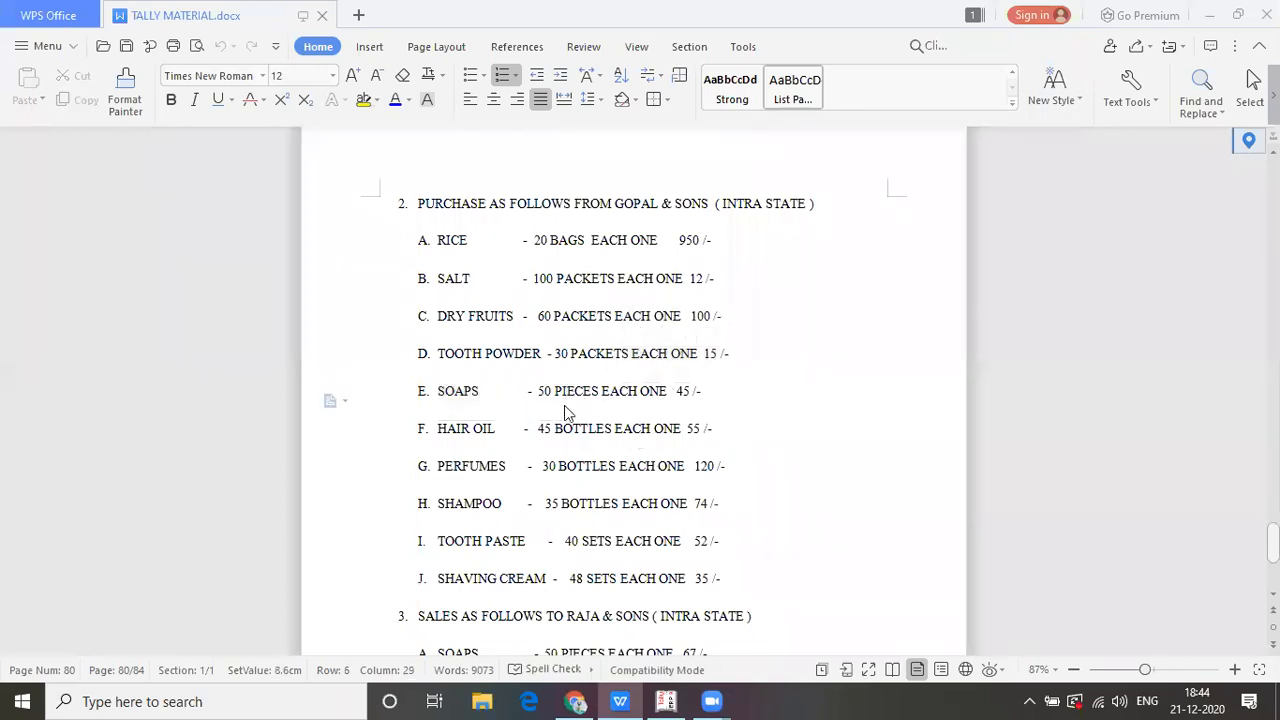
key(alt+Tab)
text(pieces)
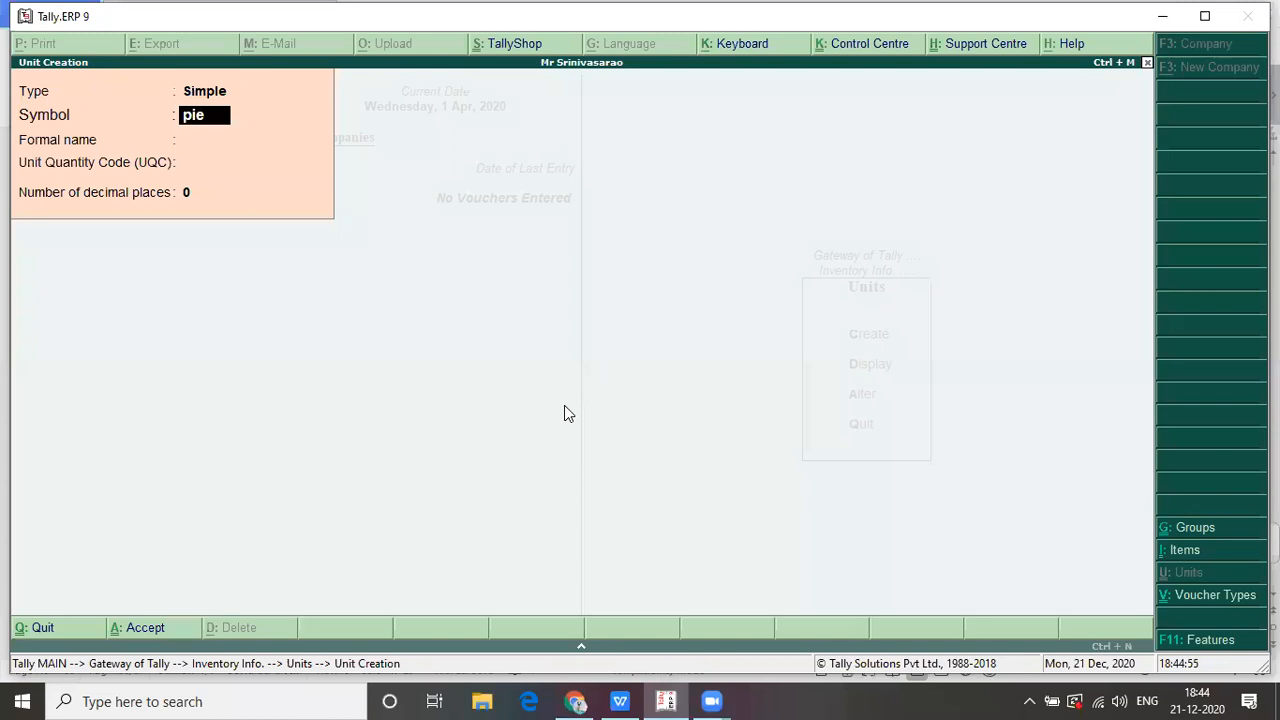
key(Return)
key(Return)
key(Return)
key(Return)
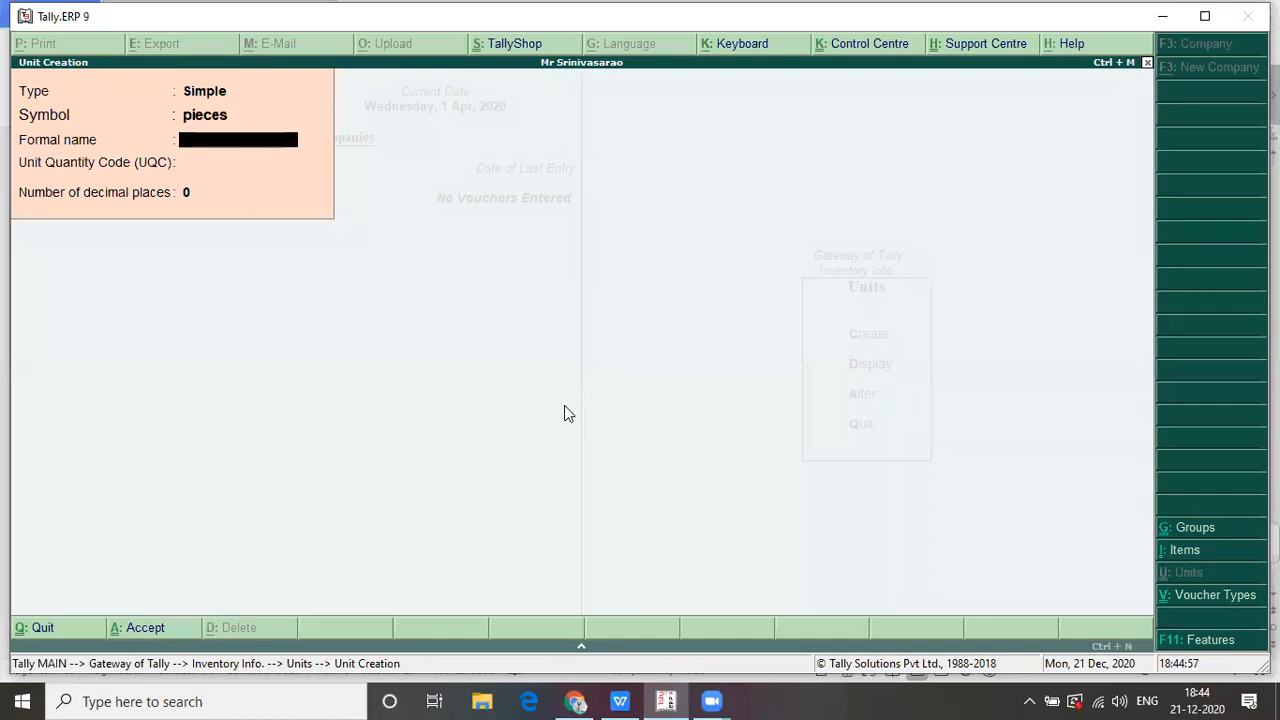
key(Return)
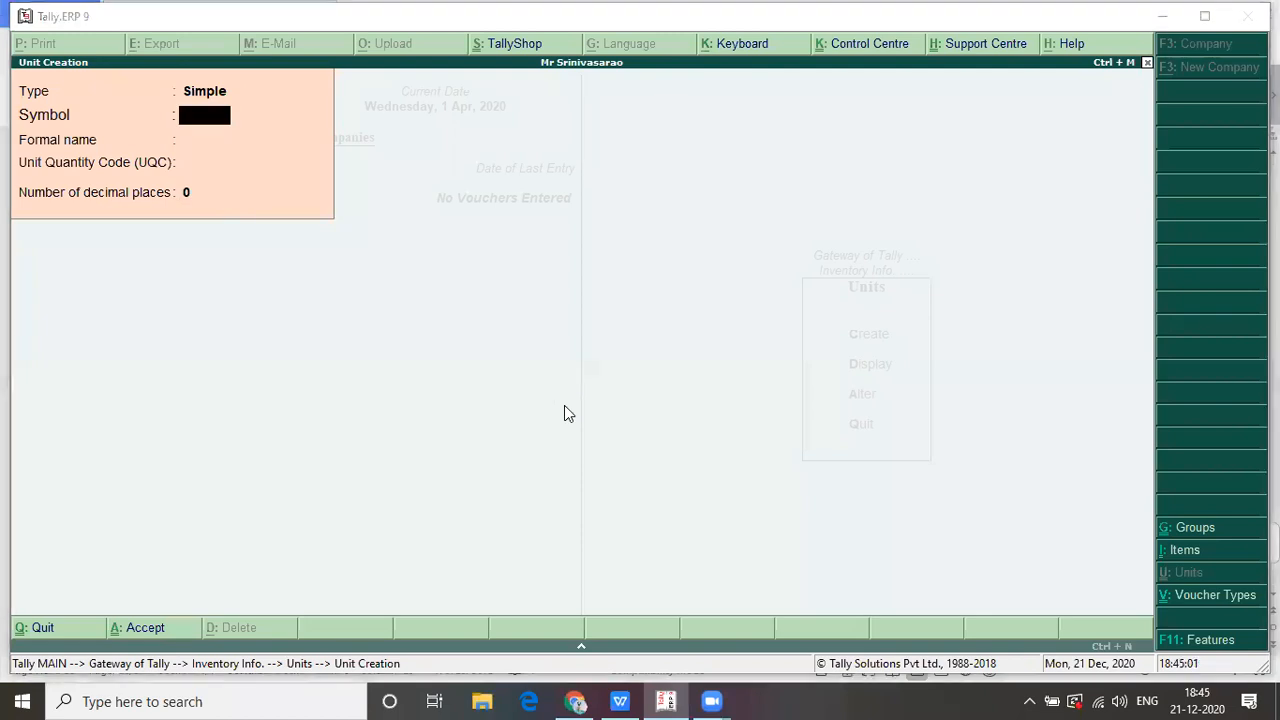
- Check the remaining items' units in the material document, and create the simple unit bottels with 0 decimal places in Tally.ERP 9
key(alt+Tab)
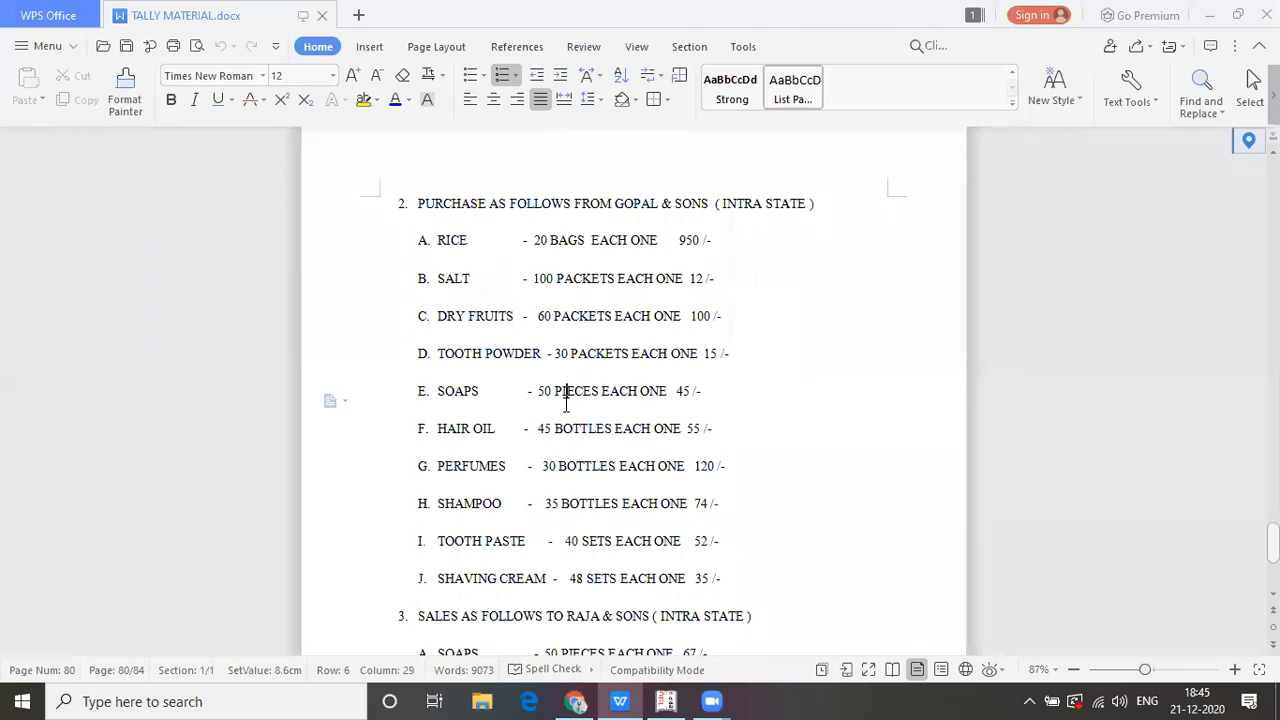
key(Down)
key(Down)
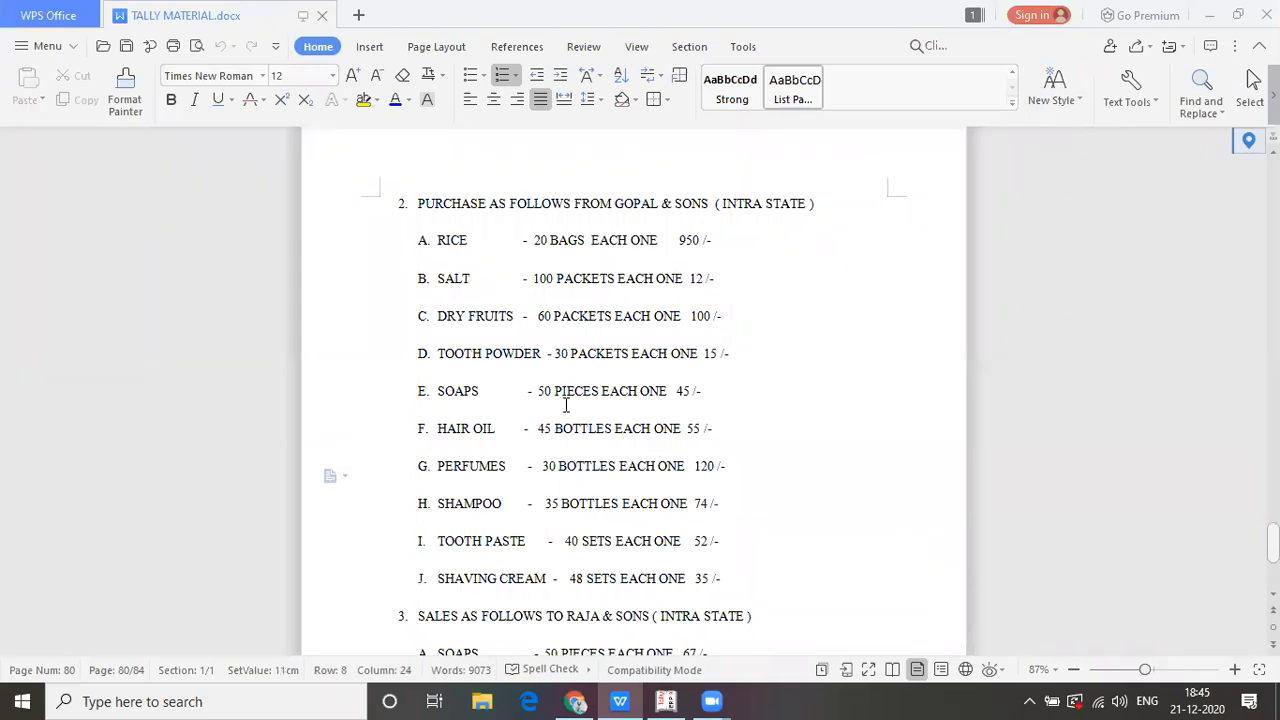
key(alt+Tab)
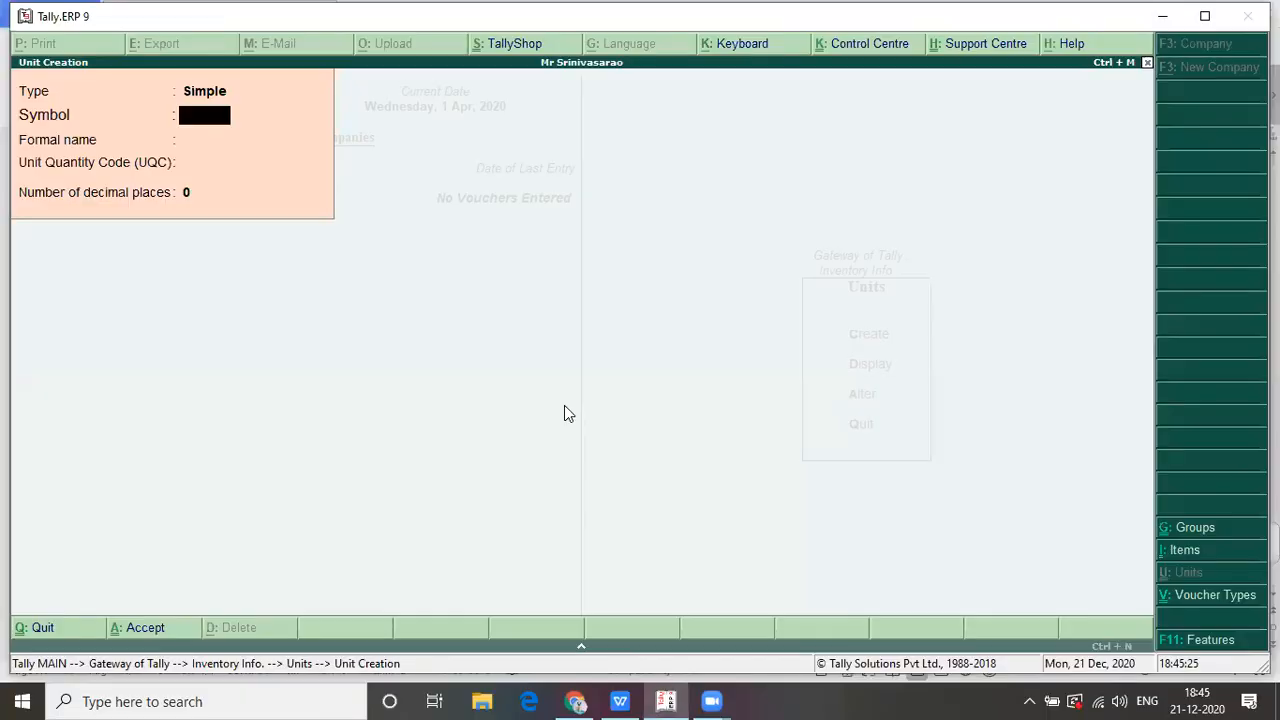
text(bottels)
key(Return)
key(Return)
key(Return)
key(Return)
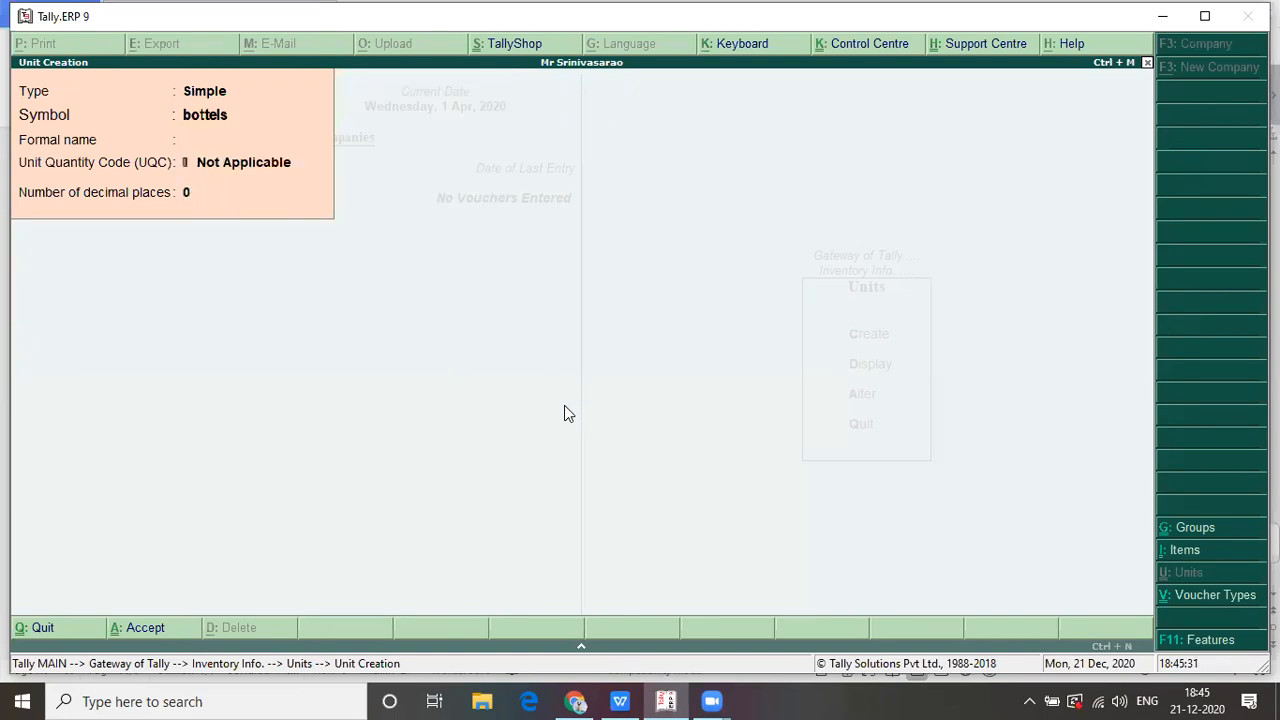
key(Return)
- Create a simple unit with the symbol sets and 0 decimal places, then leave unit creation
text(sets)
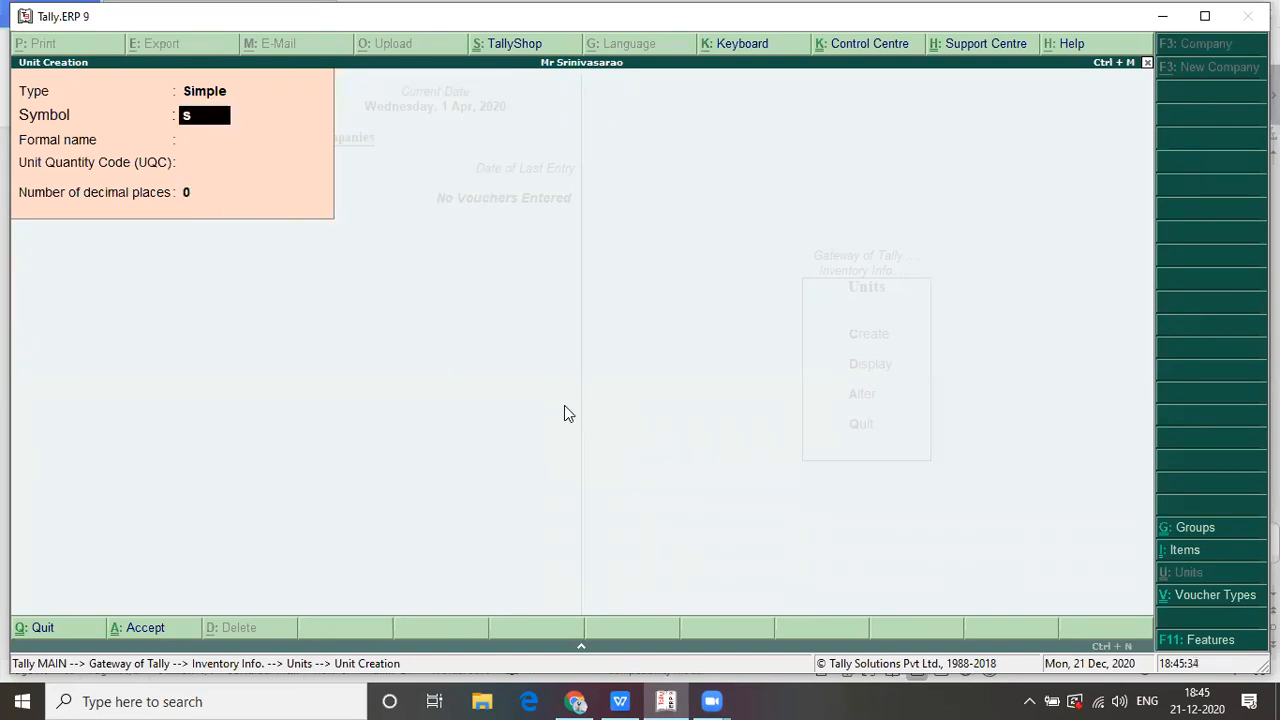
key(Return)
key(Return)
key(Return)
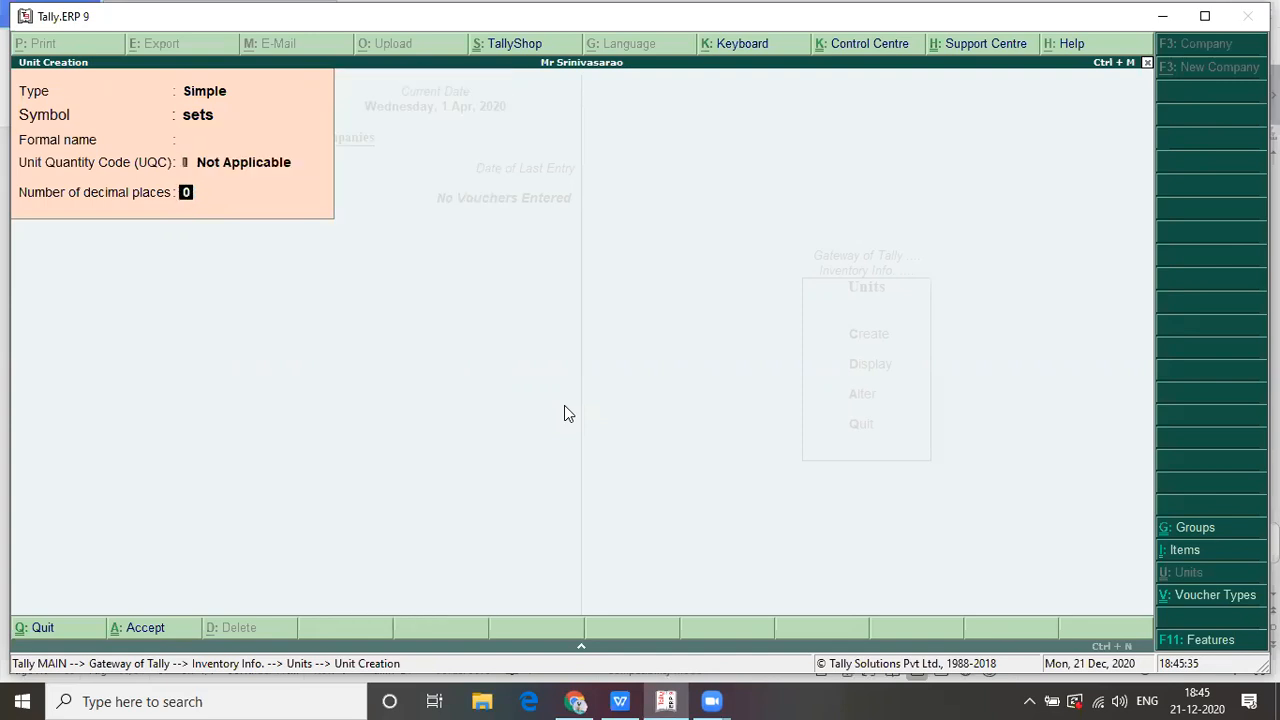
key(Return)
key(Return)
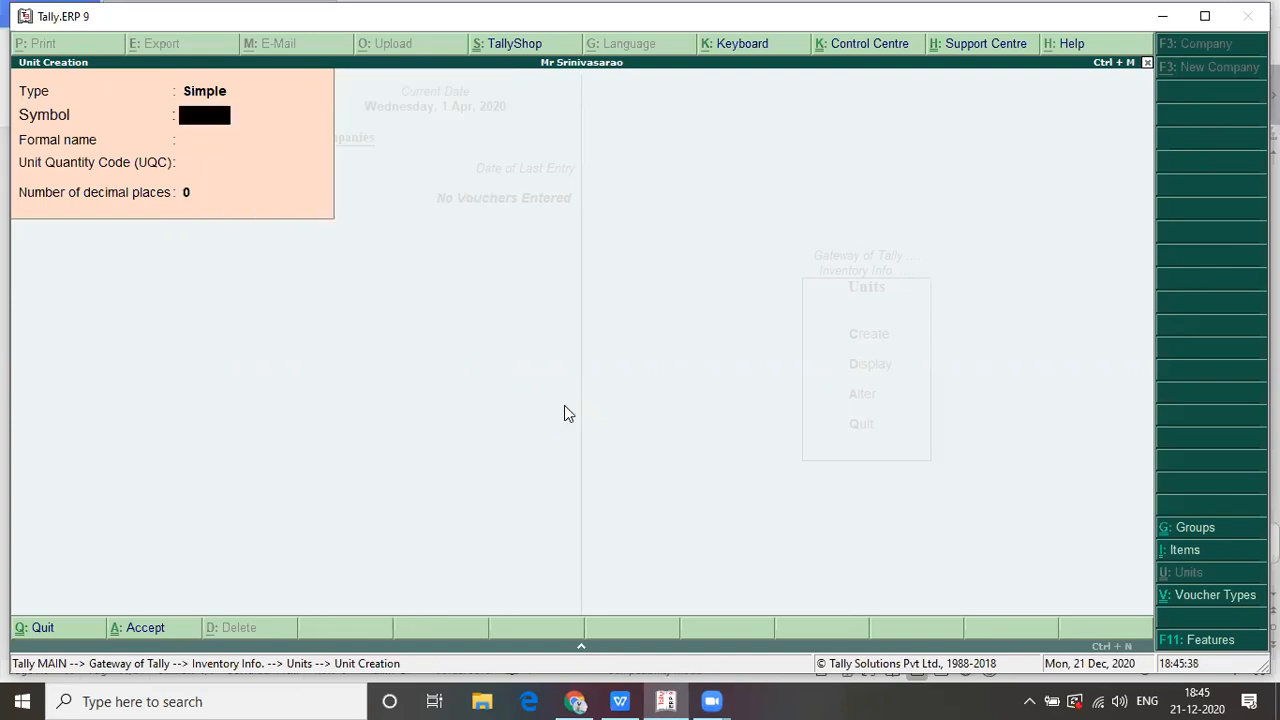
key(Escape)
key(Return)
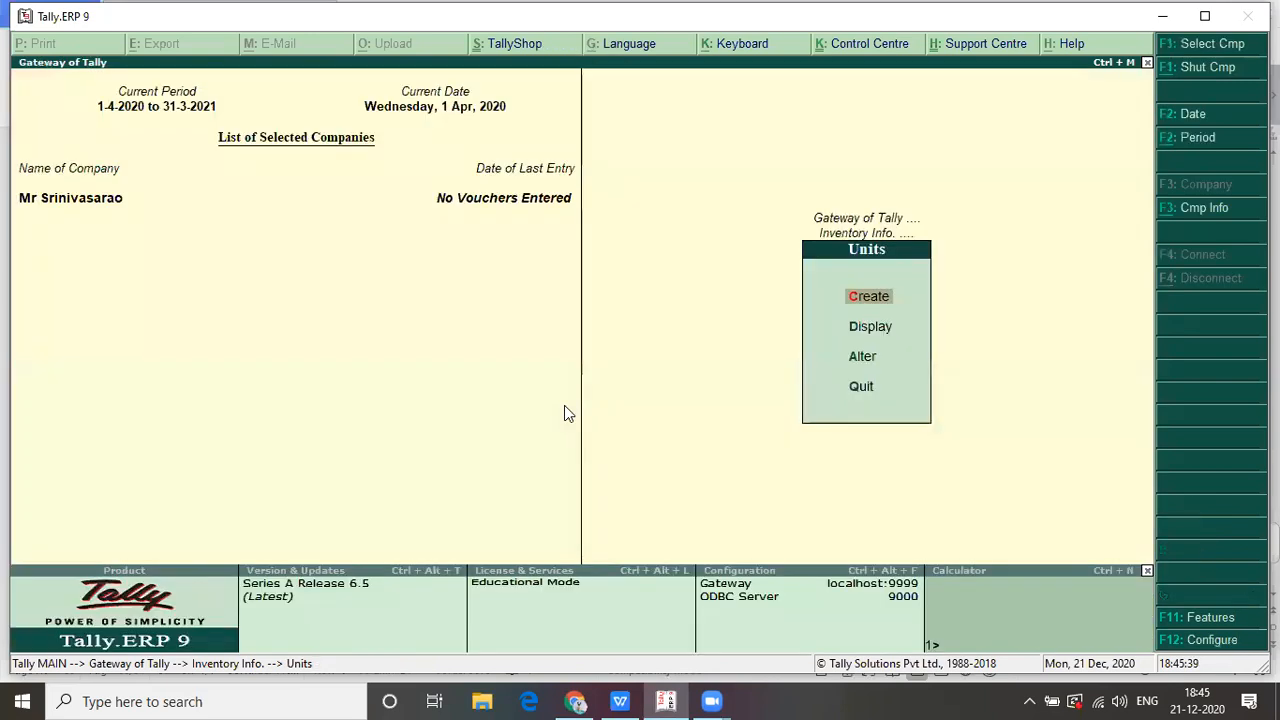
- Display the list of created units of measure to review it, then return to the inventory masters
key(Down)
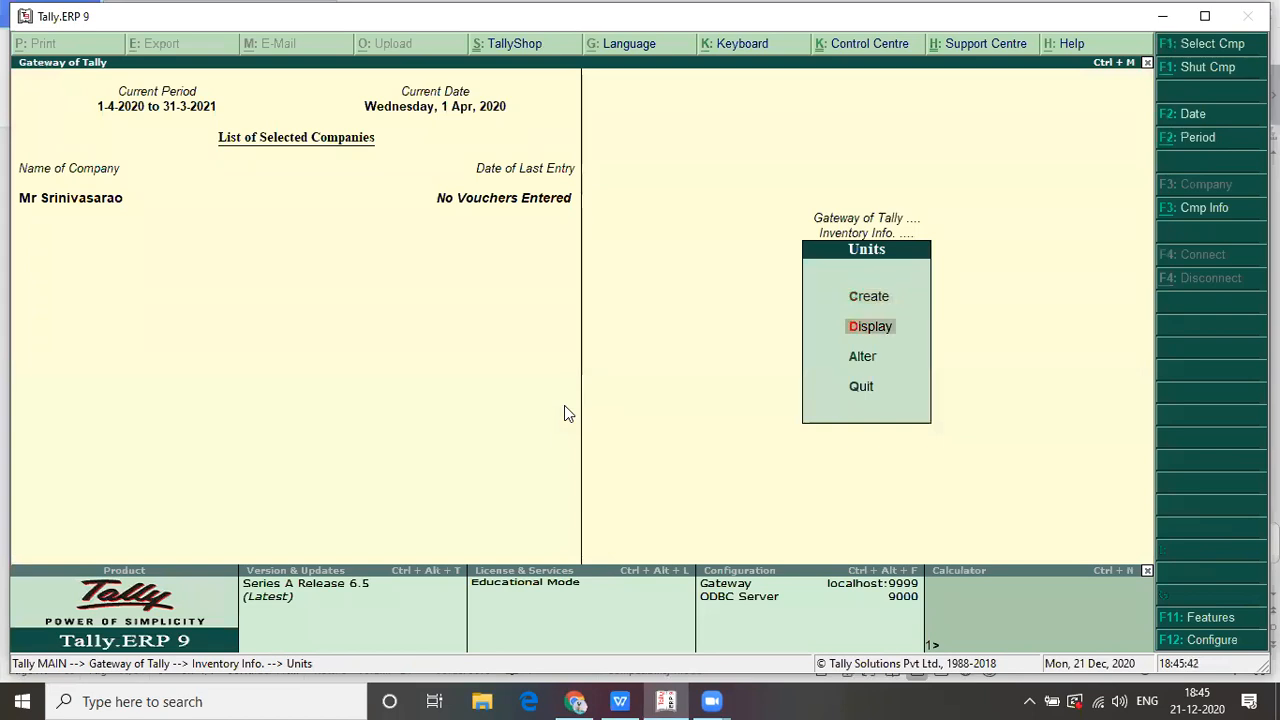
key(Escape)
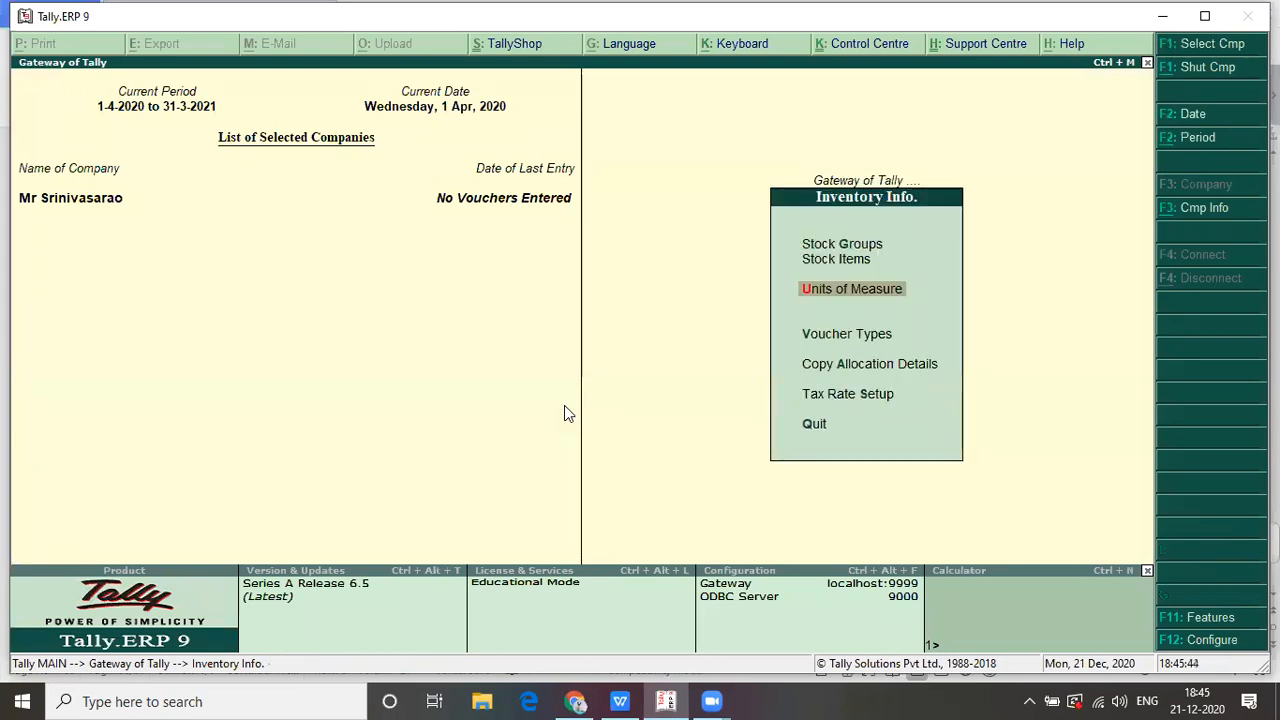
key(Return)
key(Down)
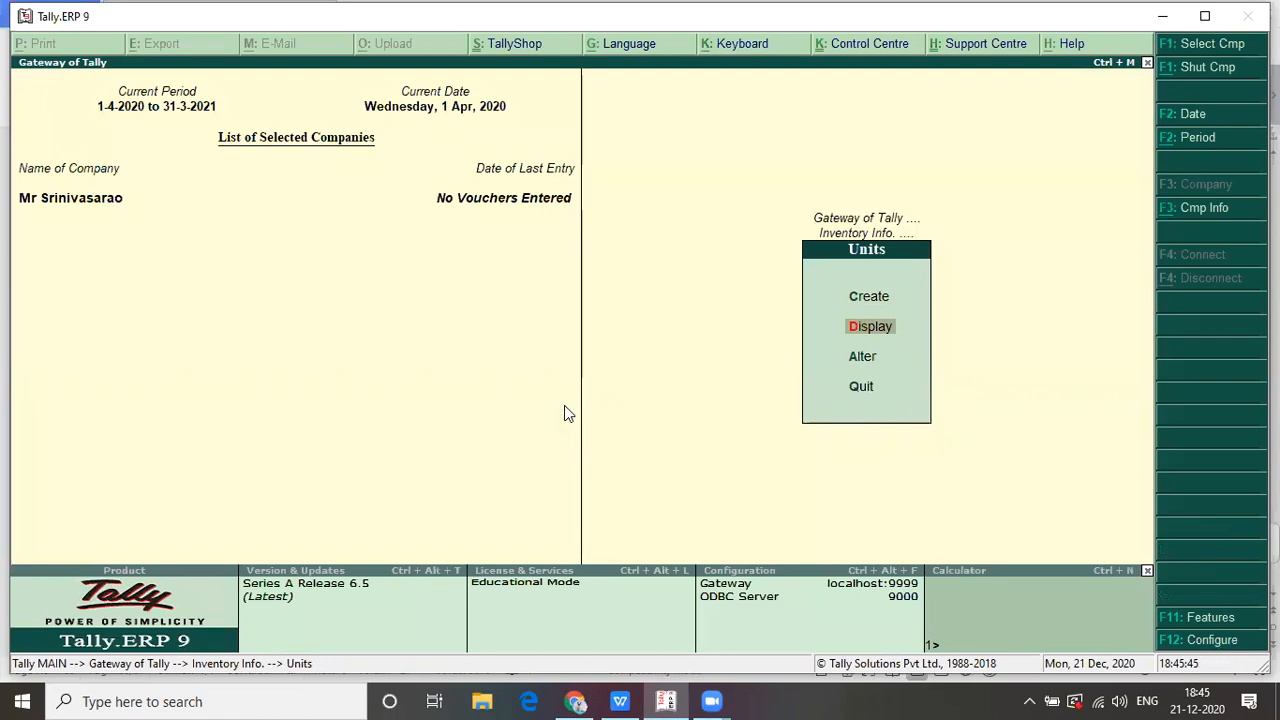
key(Return)
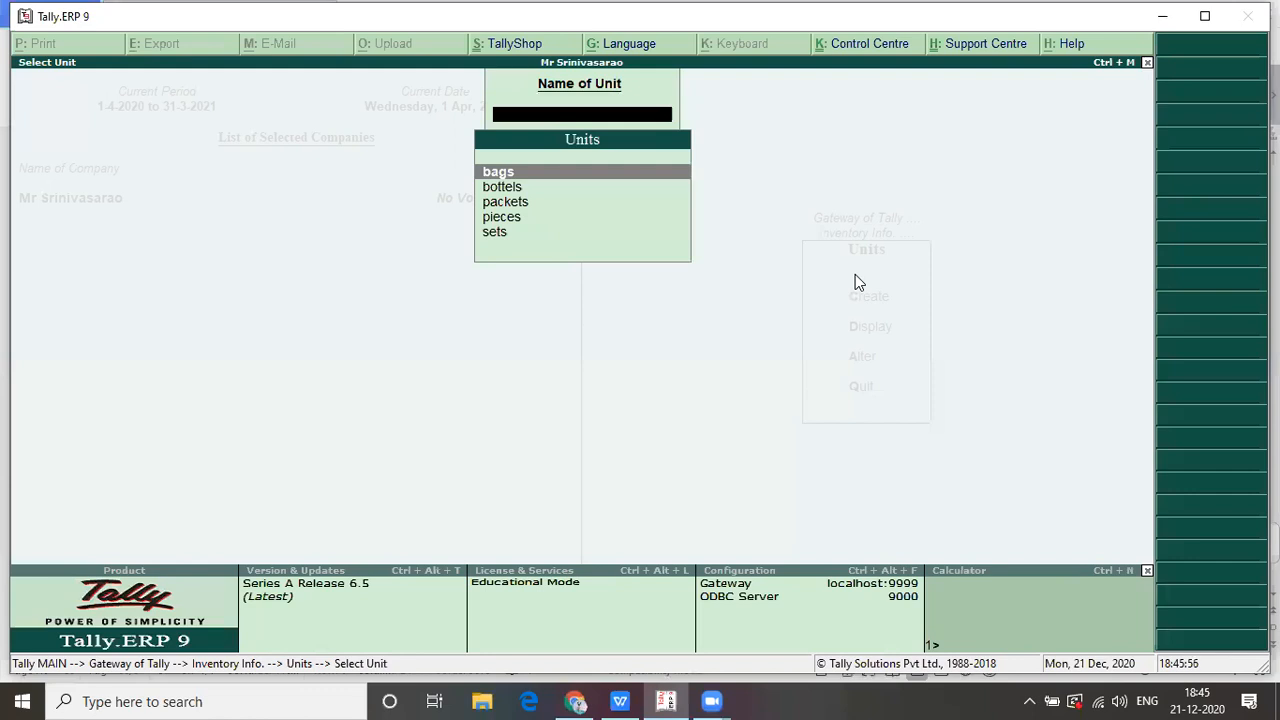
key(Escape)
key(Escape)
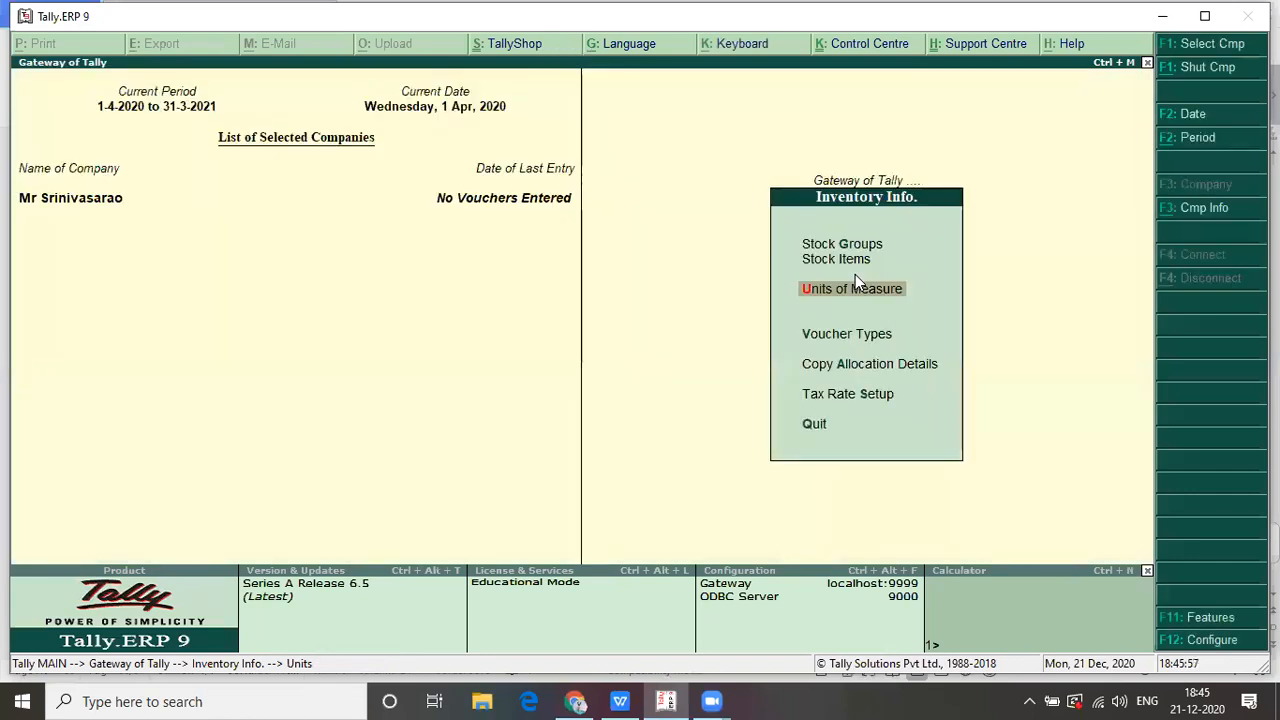
- Open the creation form for a single stock item, and check the purchase item list in the WPS material document
key(Up)
key(Return)
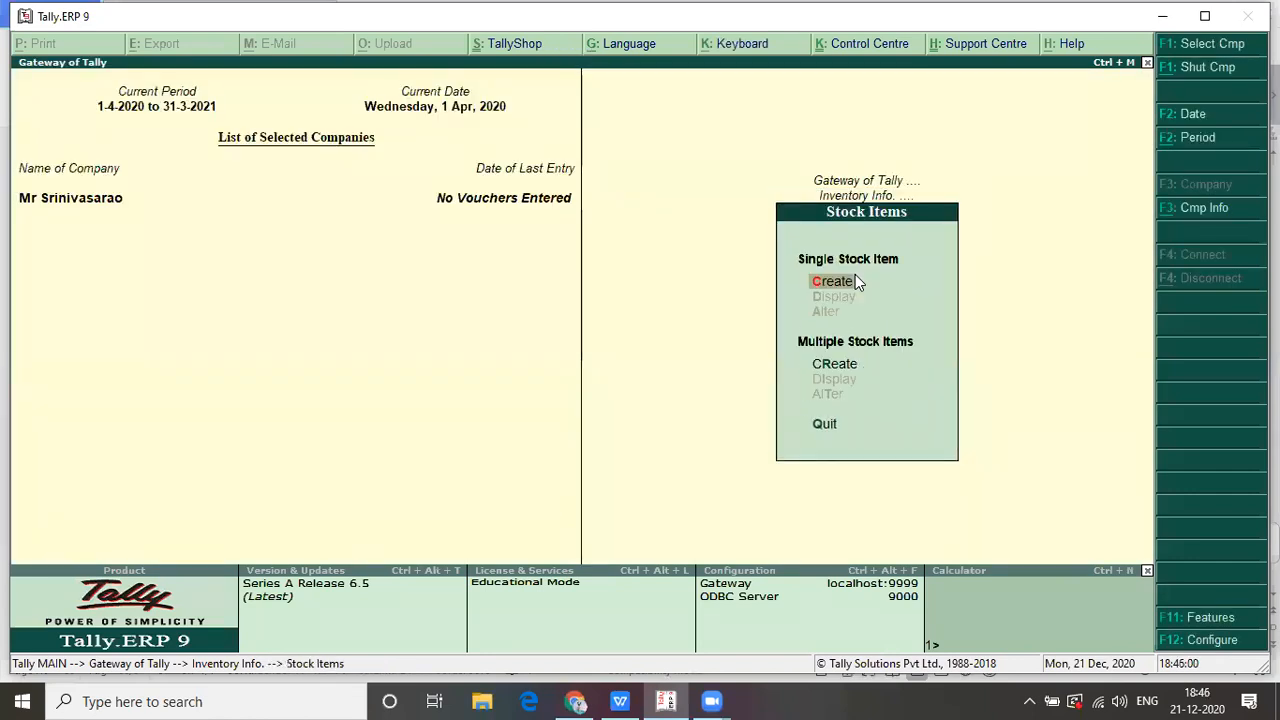
click(852, 281)
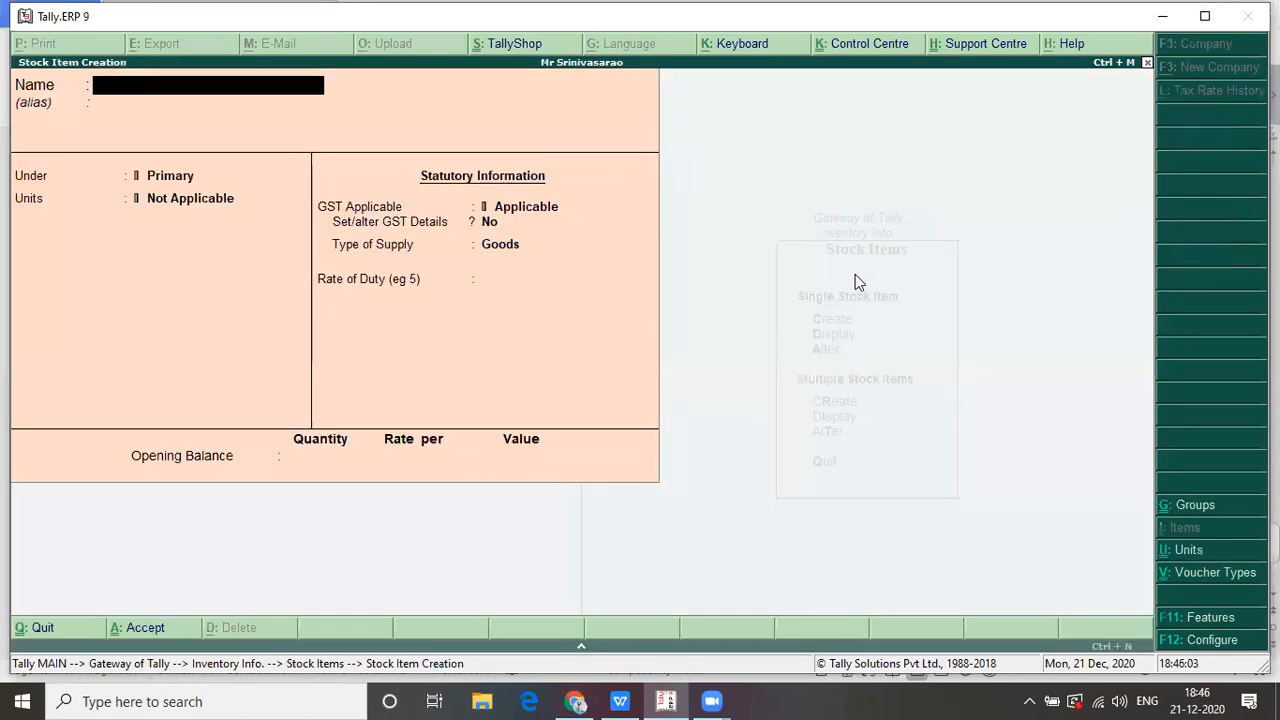
key(alt+Tab)
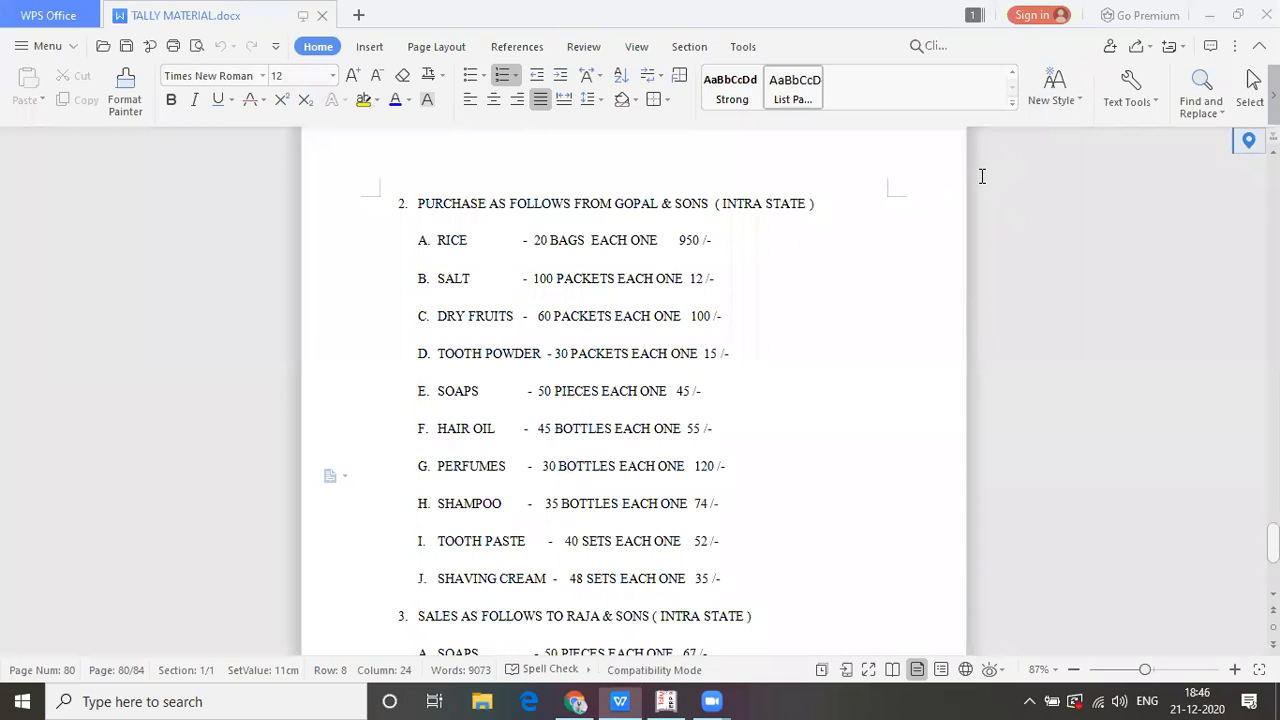
key(alt+Tab)
key(alt+Tab)
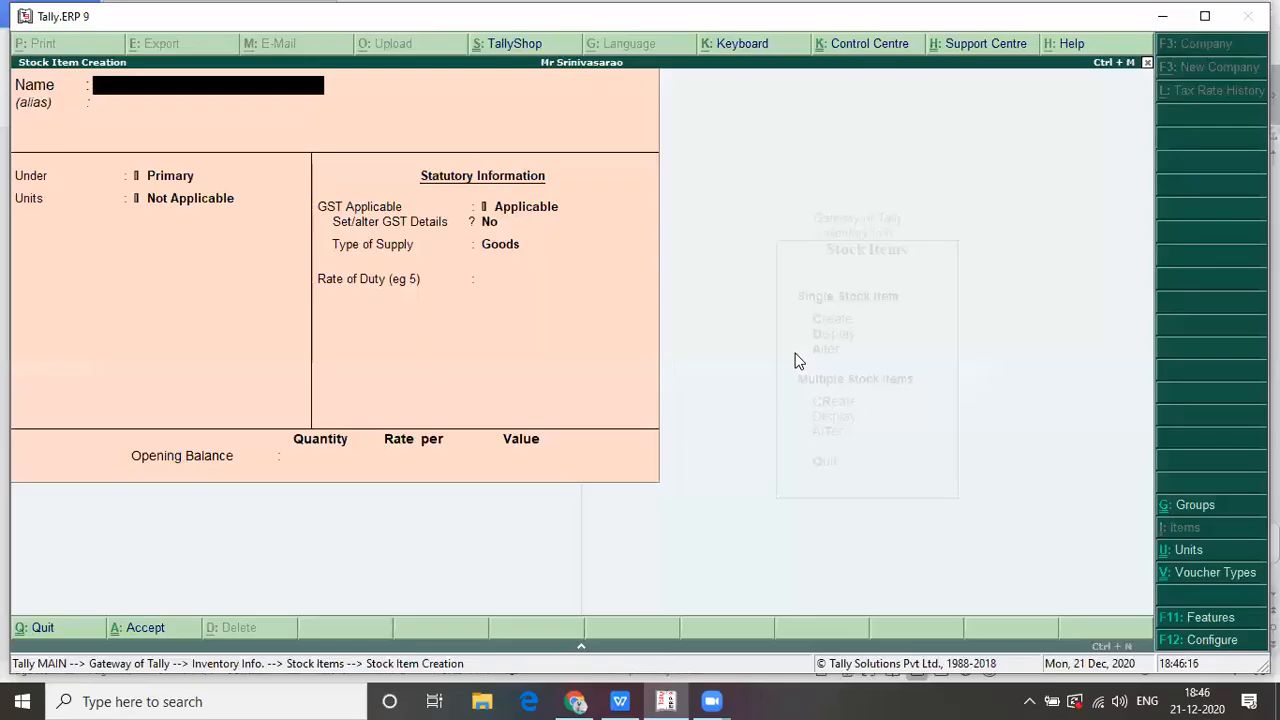
- Check the first purchase item in the document, and in Tally.ERP 9 name the stock item Rice under Primary with unit bags
key(alt+Tab)
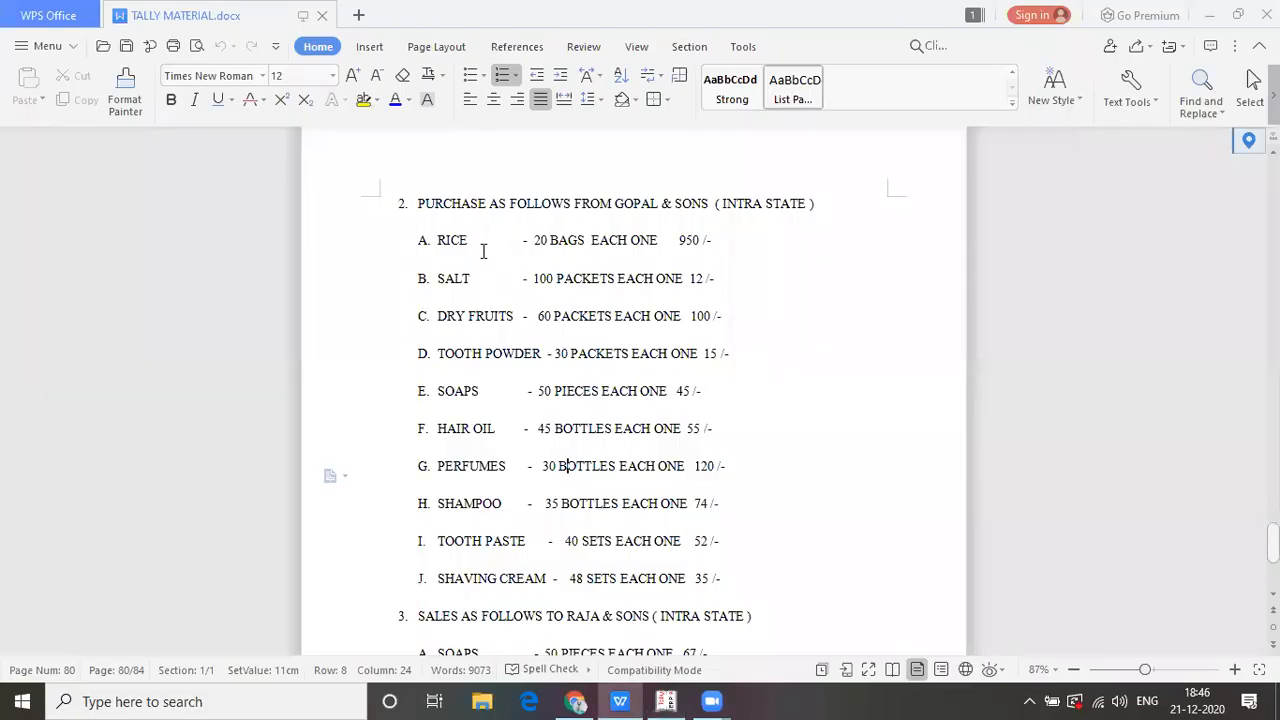
key(alt+Tab)
text(Rice)
key(Return)
key(Return)
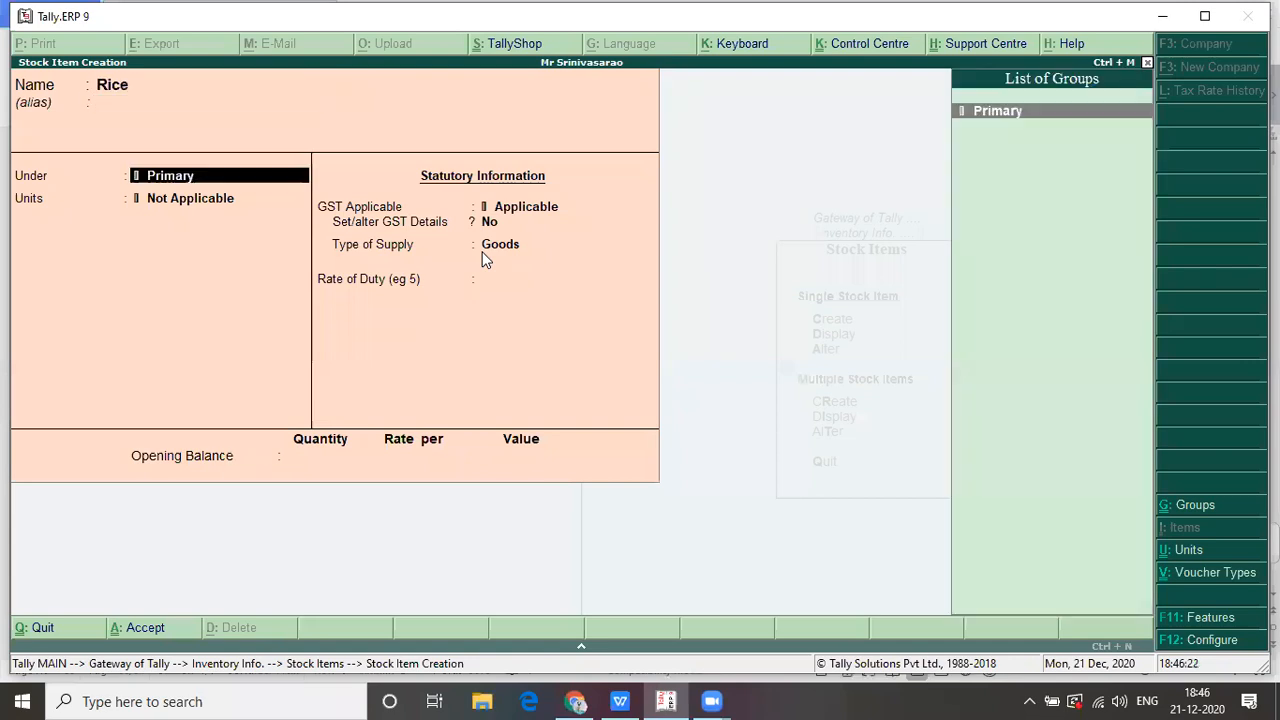
key(Return)
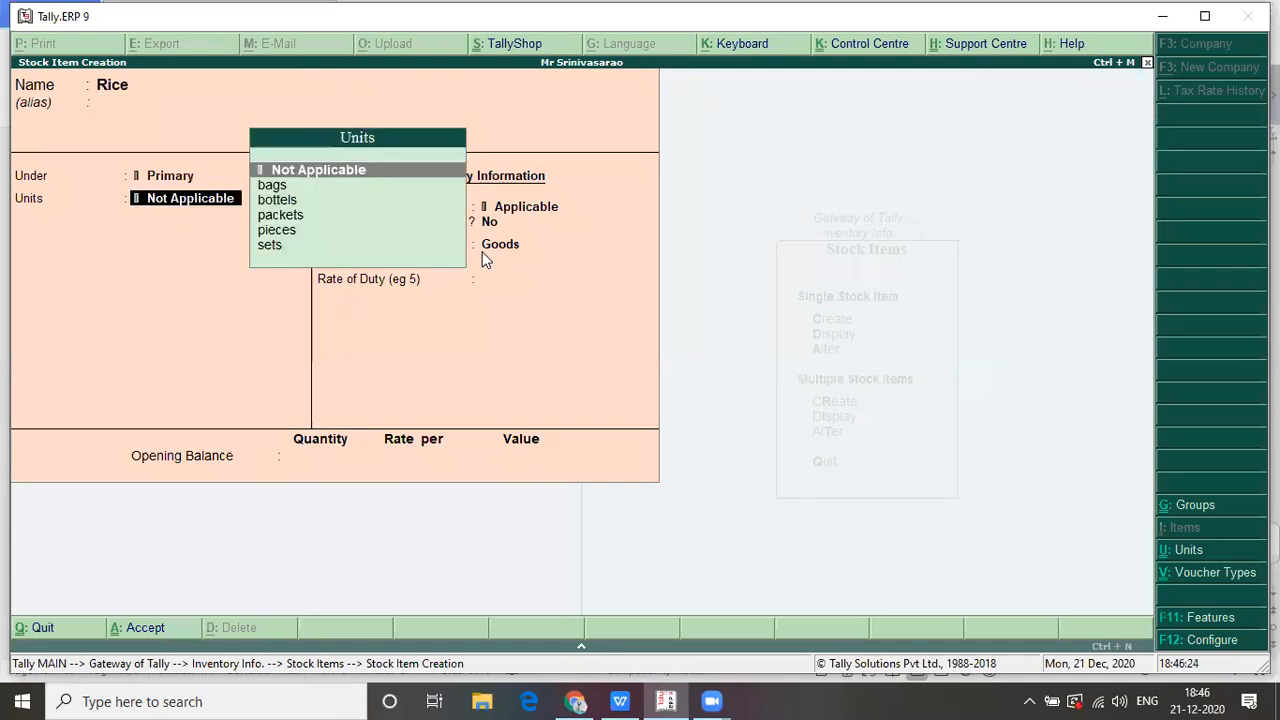
key(Down)
key(Return)
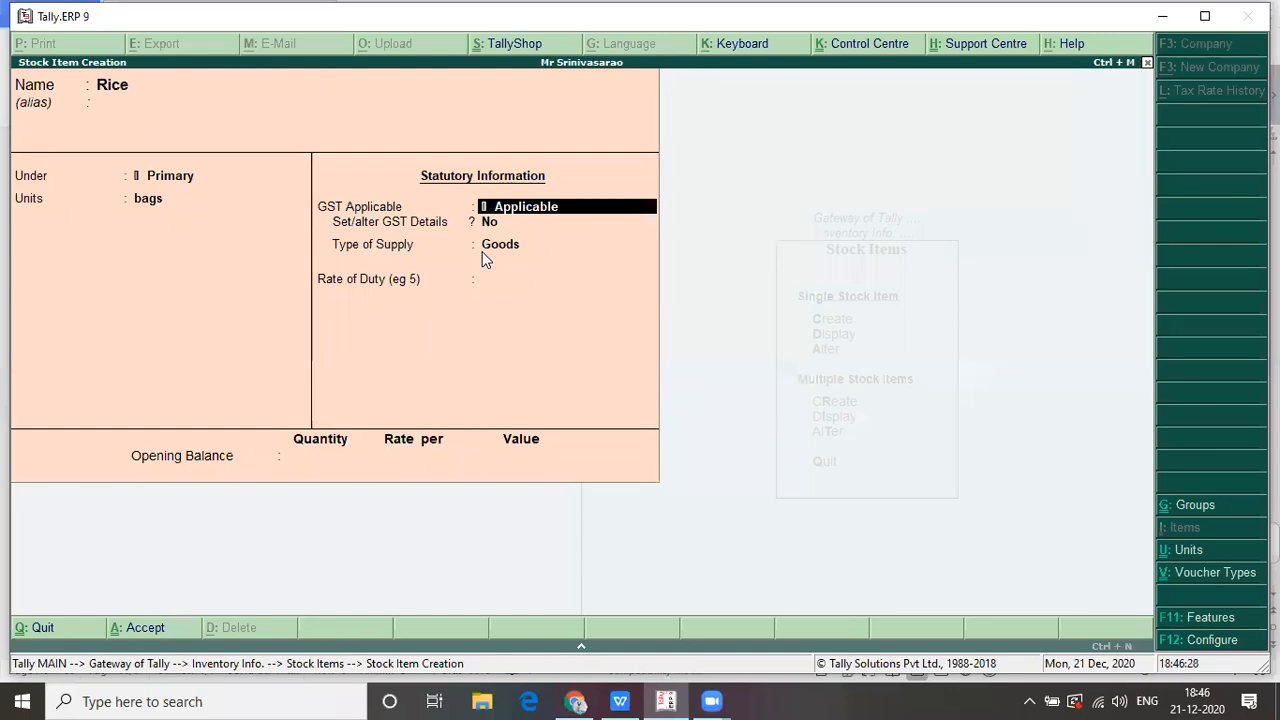
- Look up the GST rate for rice in the Problem 1 rates table of the material document, and return to Tally.ERP 9
key(alt+Tab)
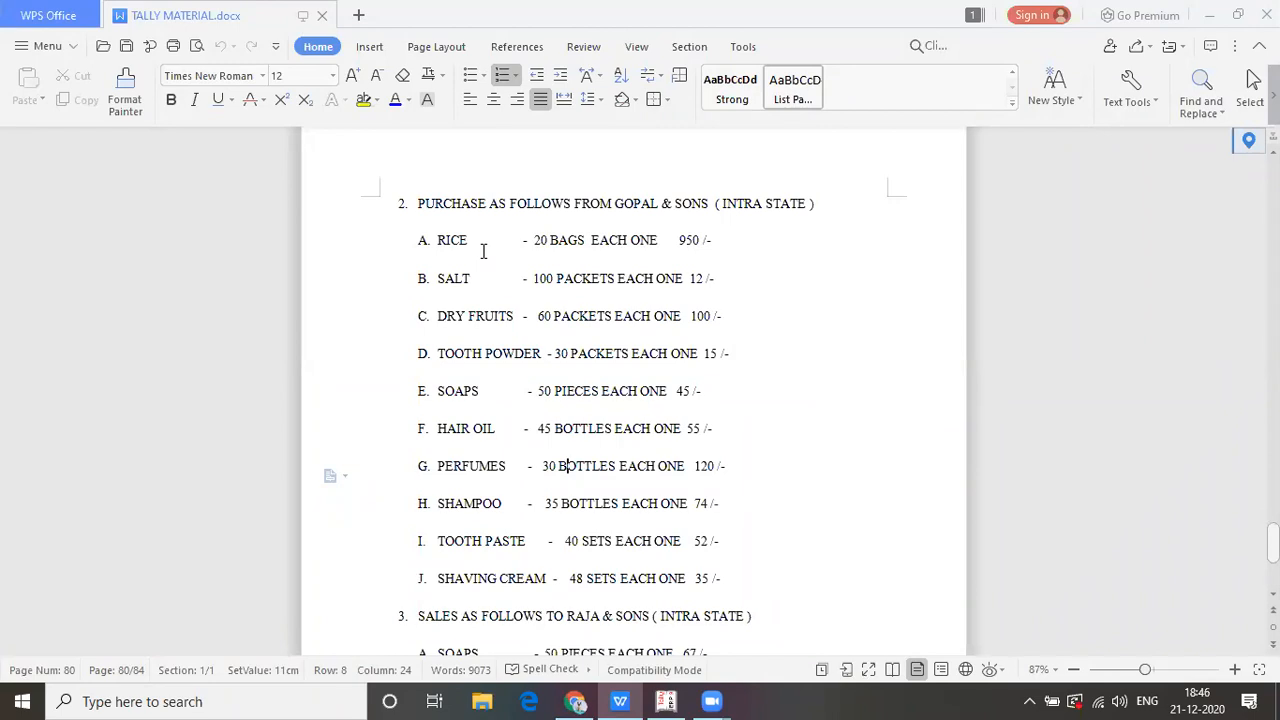
key(Up)
key(Up)
key(Up)
key(Up)
key(Up)
key(Up)
key(Up)
key(Up)
key(Up)
key(Up)
key(Up)
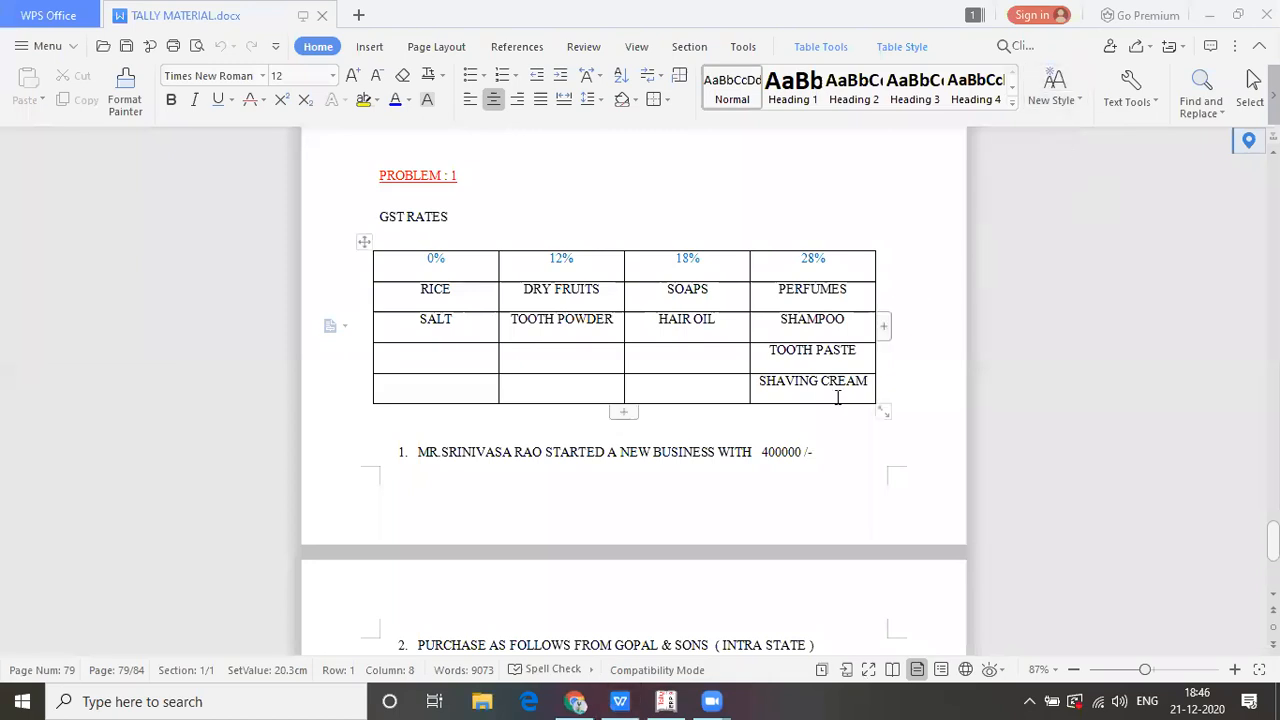
key(alt+Tab)
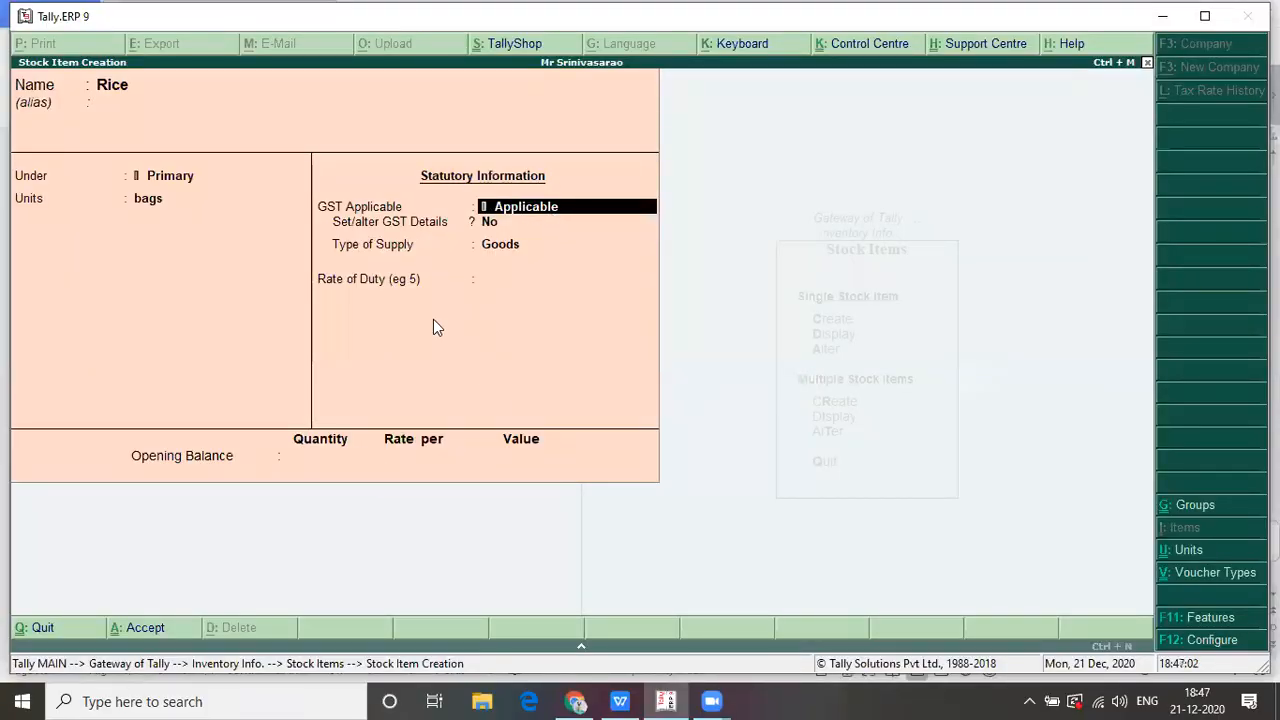
- Save the Rice item with GST applicable, no separate GST details, supply type Goods and duty rate 0
key(Return)
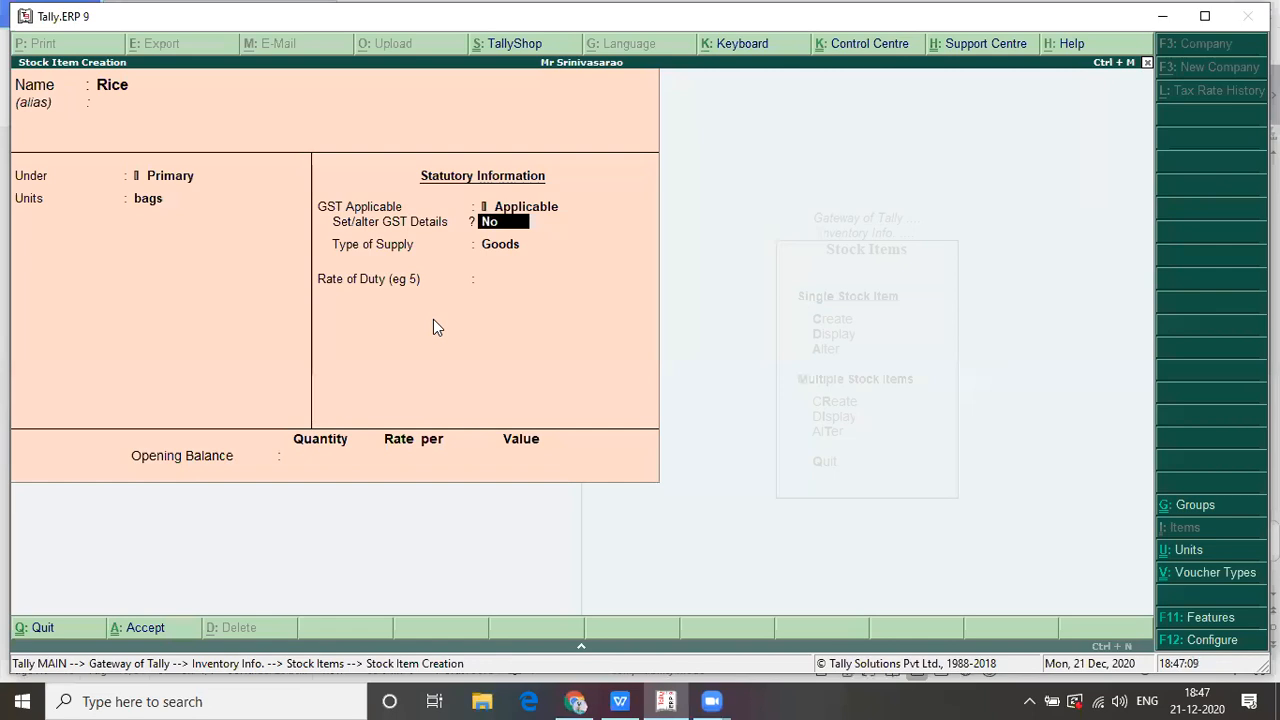
key(Return)
key(Return)
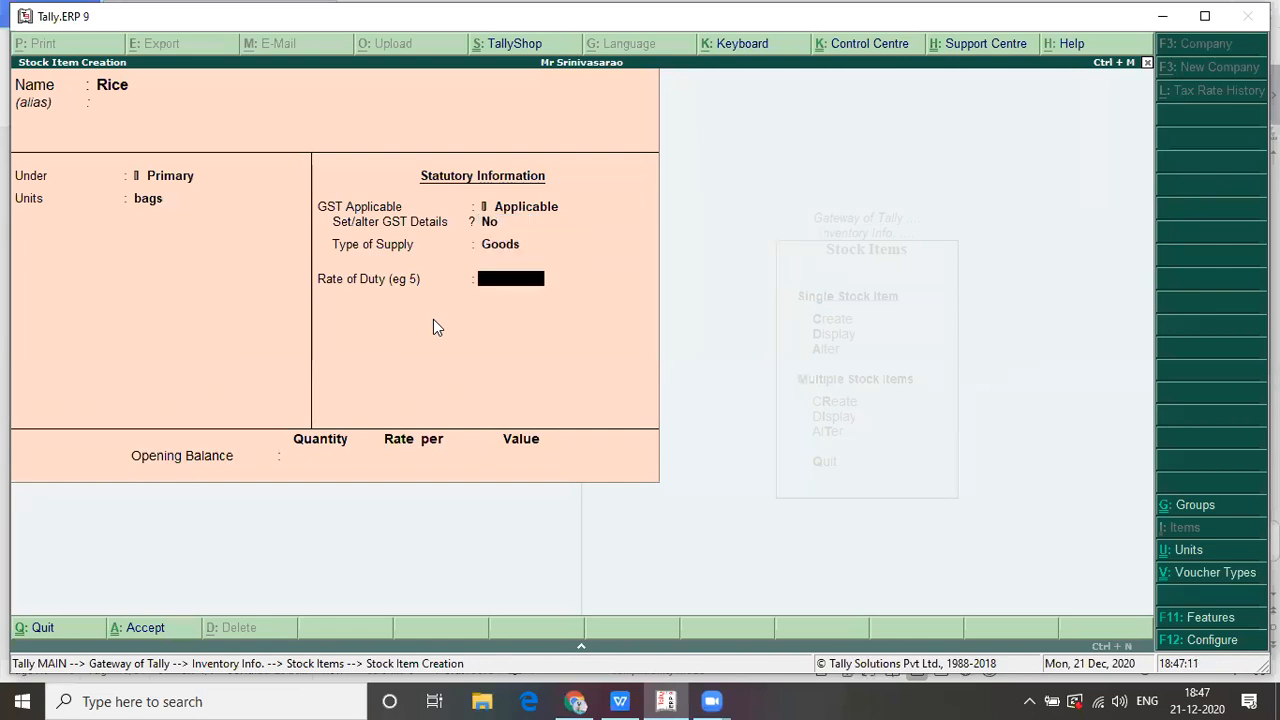
key(Return)
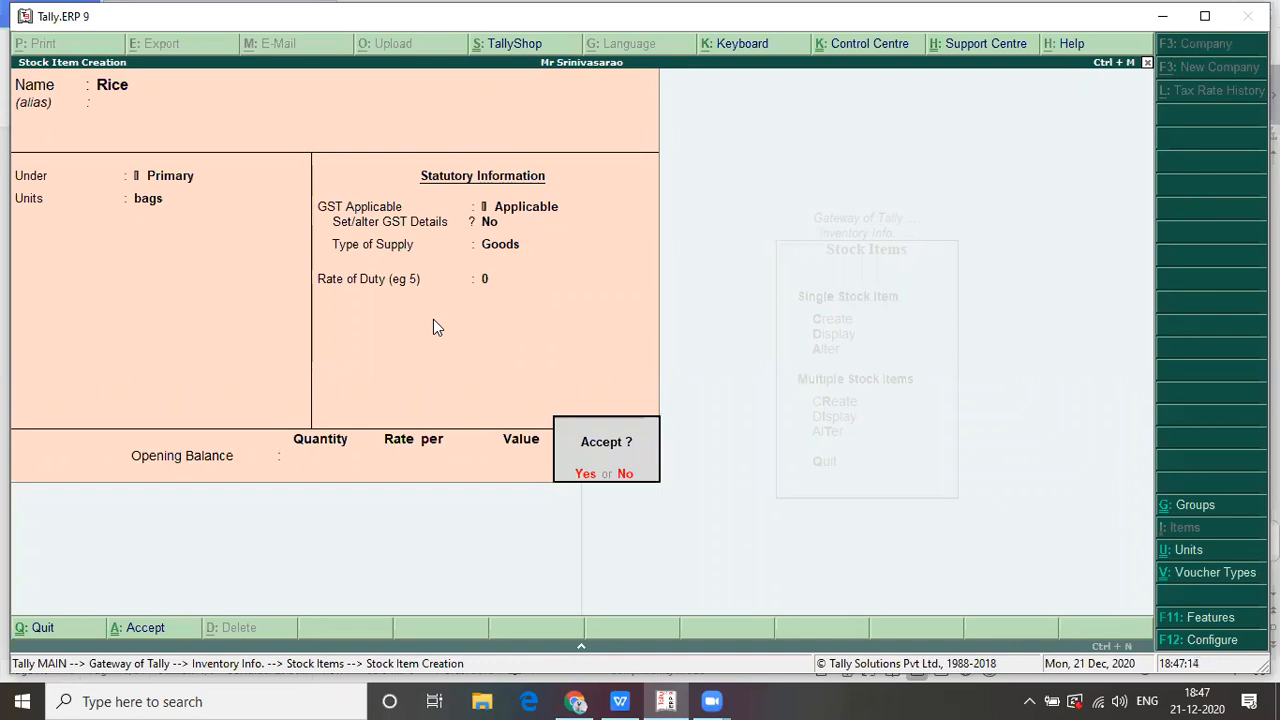
key(Return)
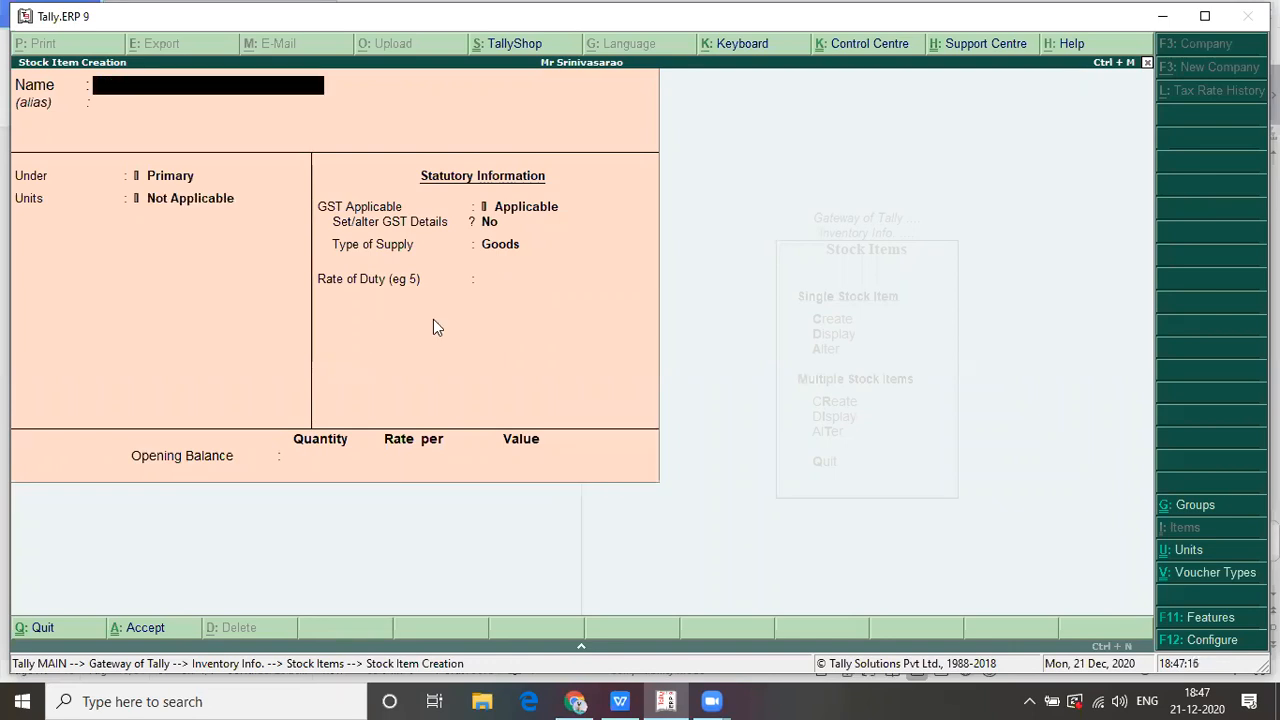
- Switch to the material document in WPS and examine the purchase list for the next item, salt
key(alt+Tab)
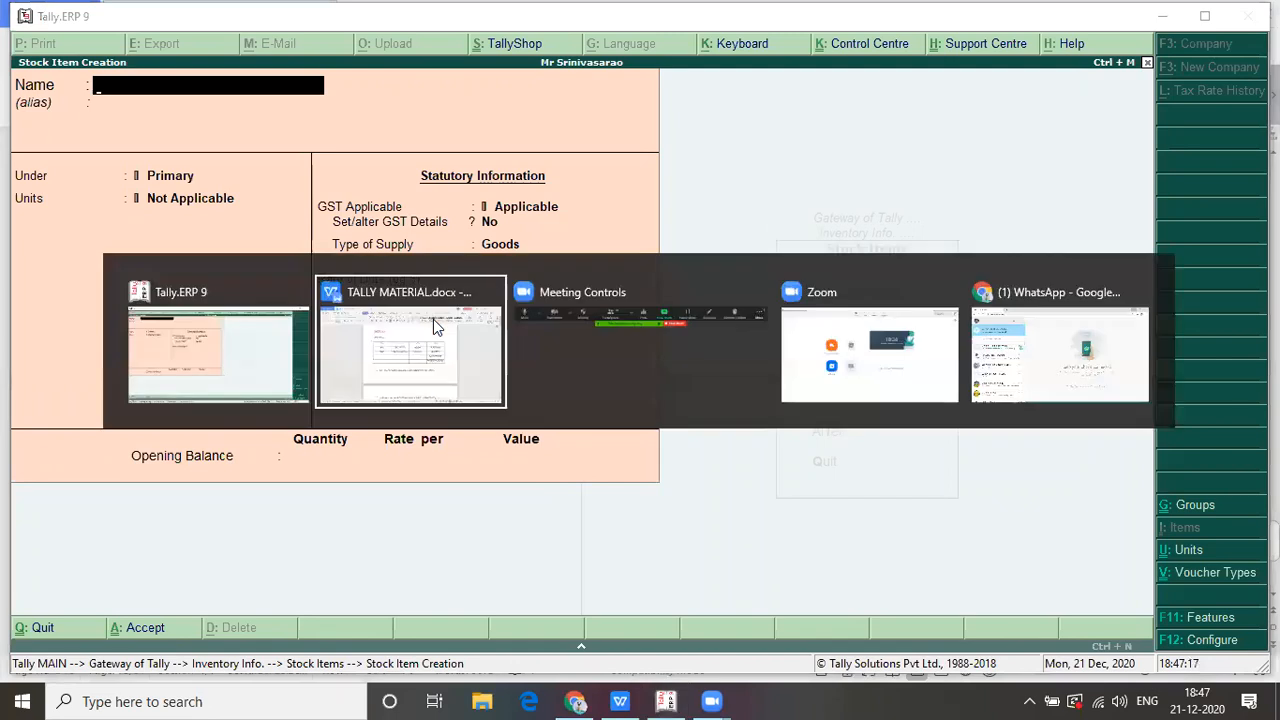
key(Down)
key(Down)
key(Down)
key(Down)
key(Down)
key(Down)
key(Down)
key(Down)
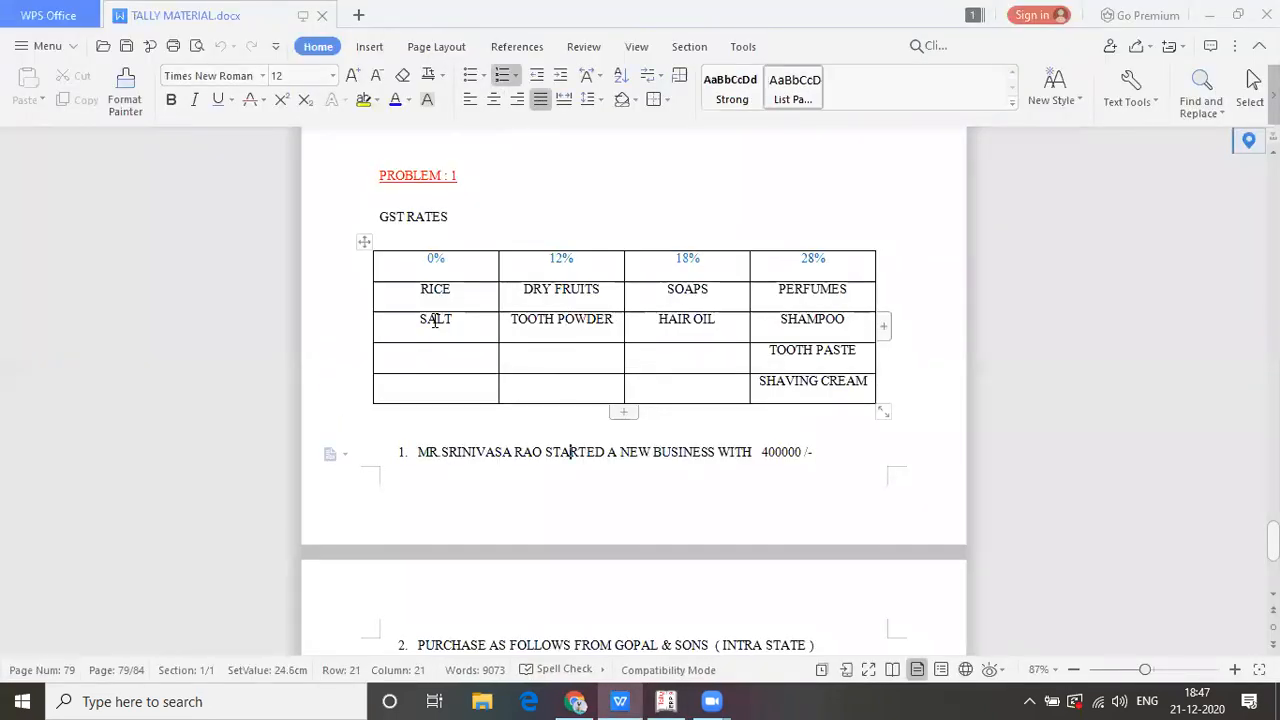
key(Down)
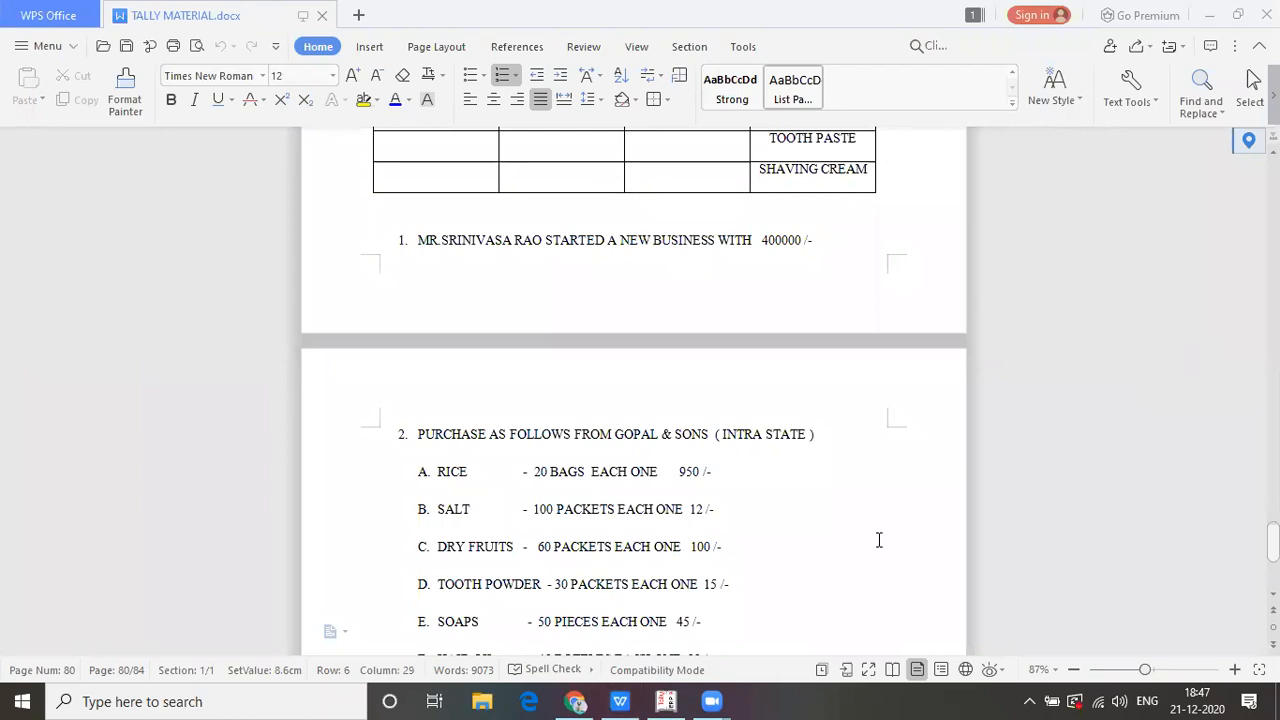
- Examine the GST rates table of Problem 1, highlighting the 0% heading above rice and salt
click(855, 320)
key(Up)
key(Up)
key(Up)
key(Up)
key(Up)
key(Up)
key(Up)
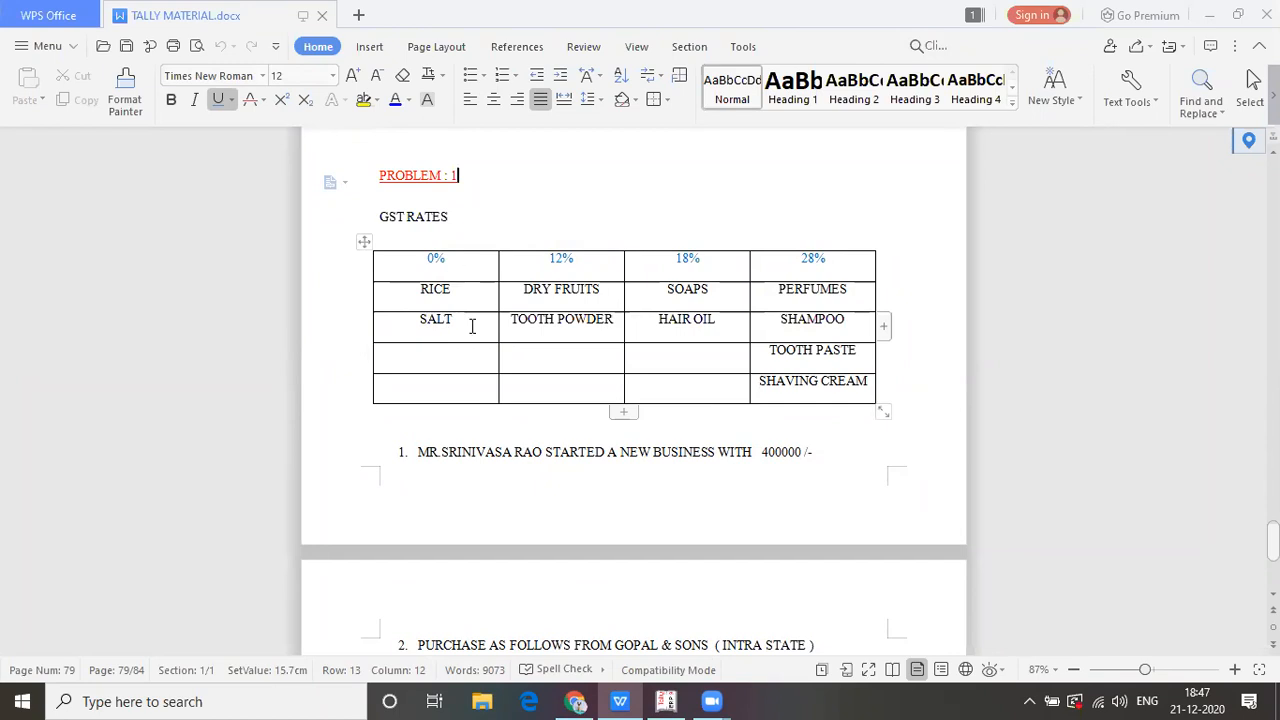
click(435, 258)
drag(435, 258, 457, 262)
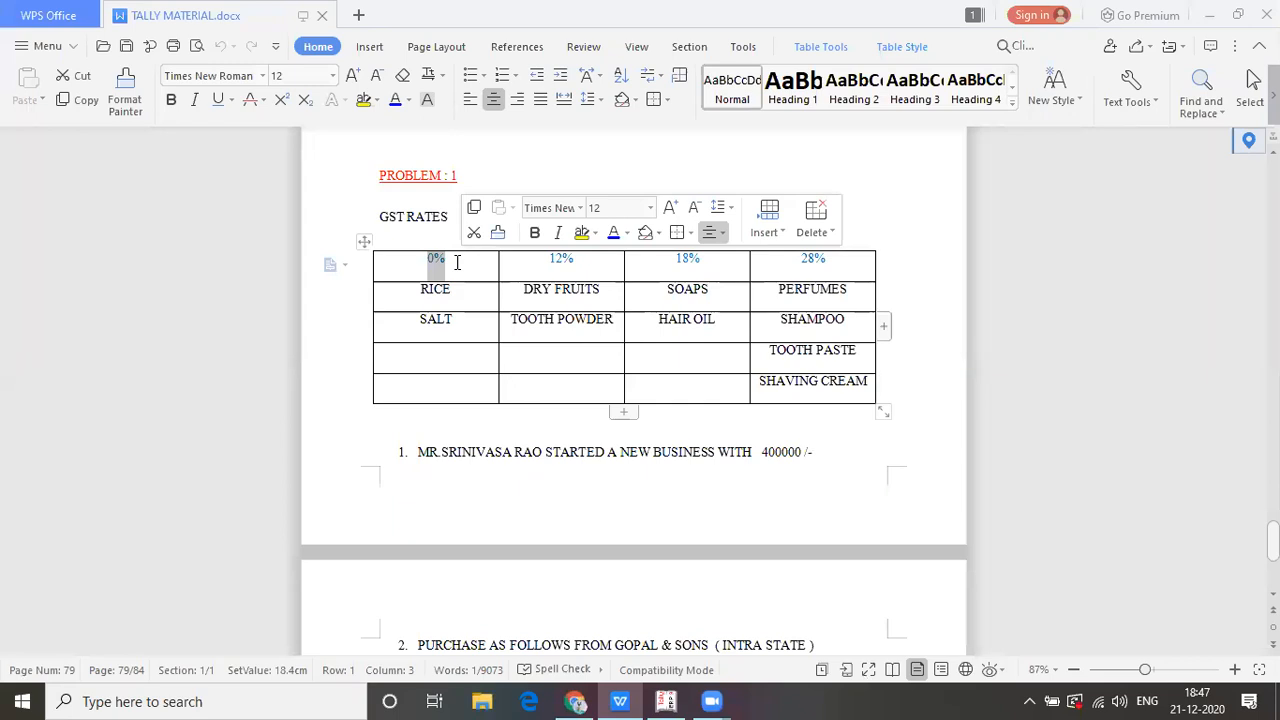
click(934, 215)
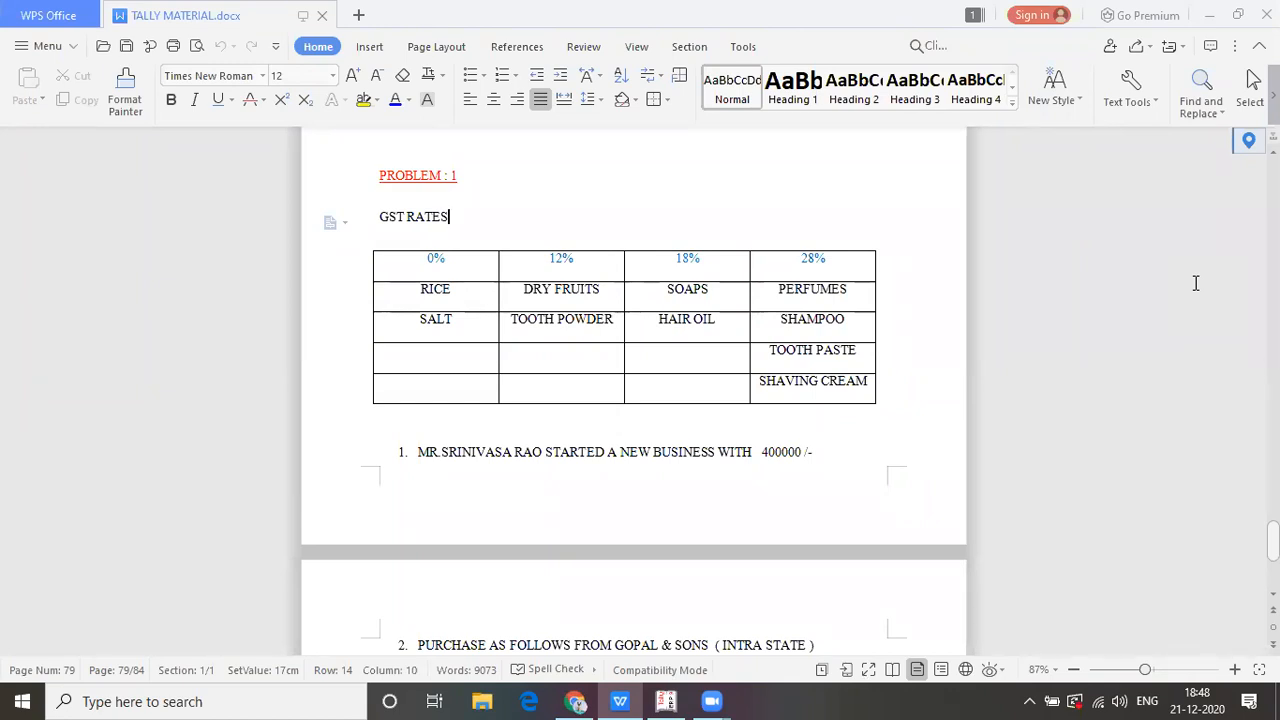
- Return to Tally.ERP 9 and name the new stock item Salt under Primary
key(alt+Tab)
key(alt+Tab)
text(Salt)
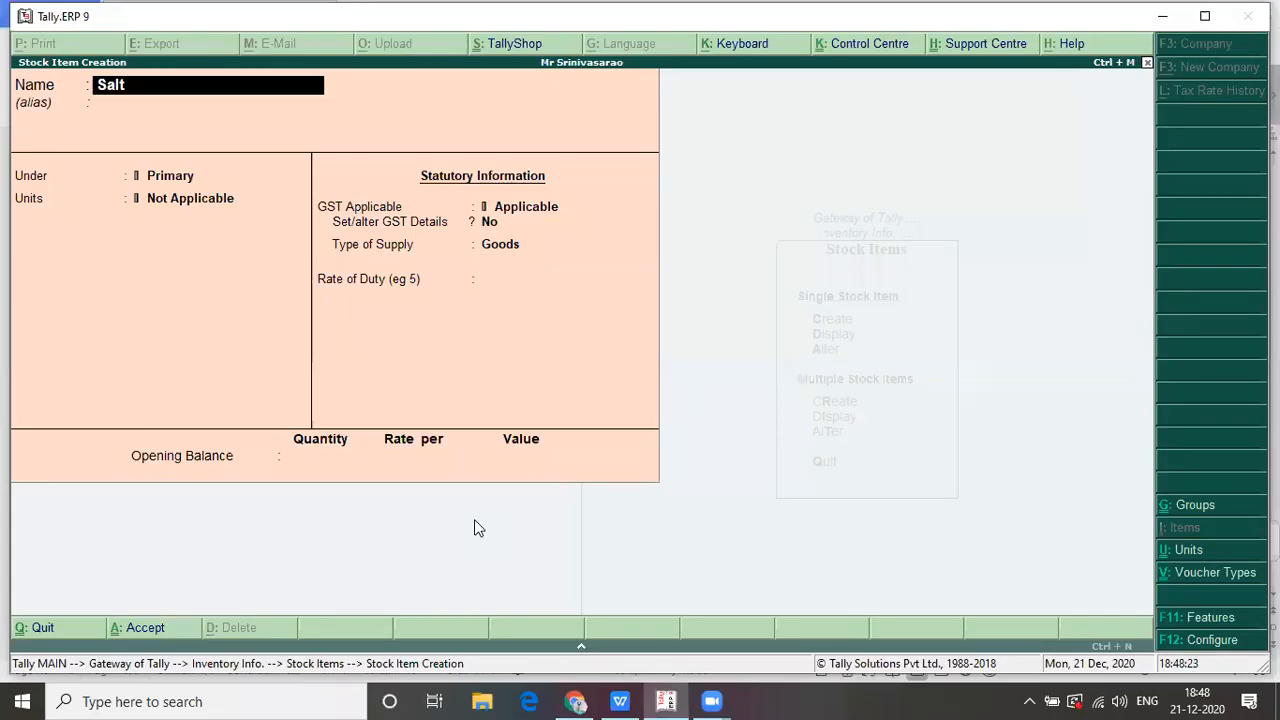
key(Return)
key(Return)
key(Return)
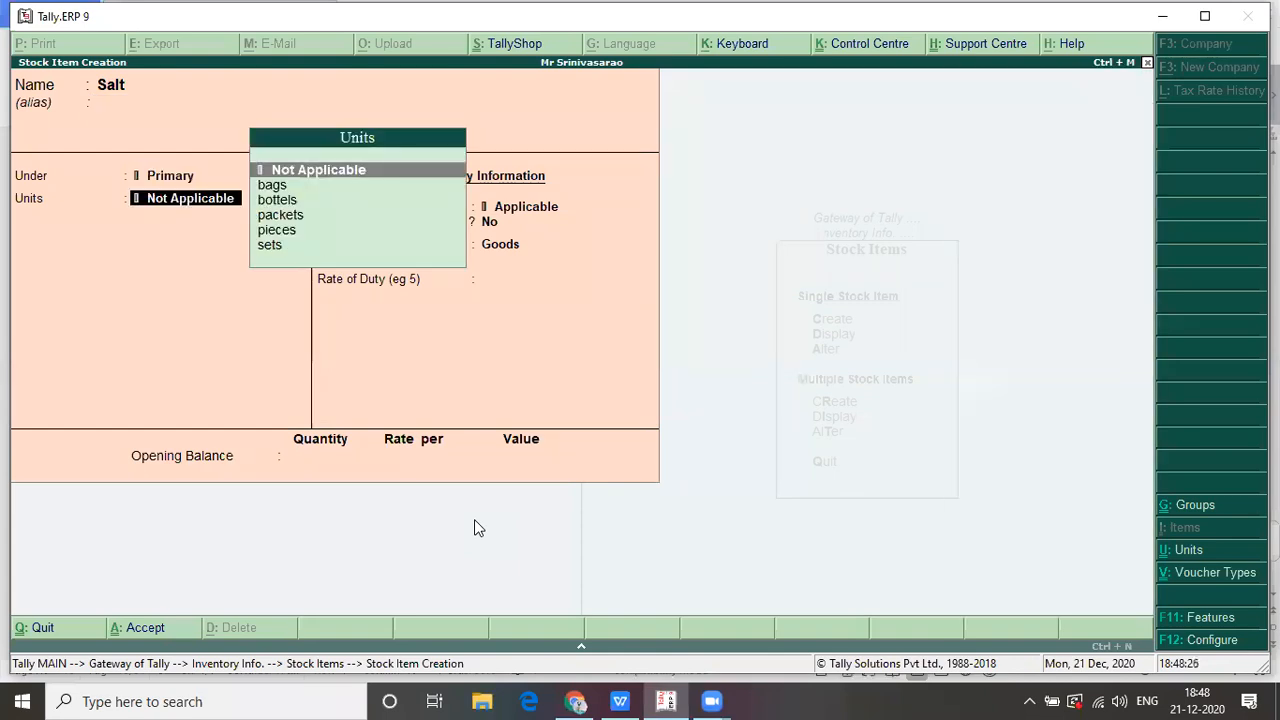
- Check salt's unit in the document's purchase list, and set the Salt item's unit to packets in Tally.ERP 9
key(alt+Tab)
key(Down)
key(Down)
key(Down)
key(Down)
key(Down)
key(Down)
key(Down)
key(Down)
key(Down)
key(Down)
key(Down)
key(Down)
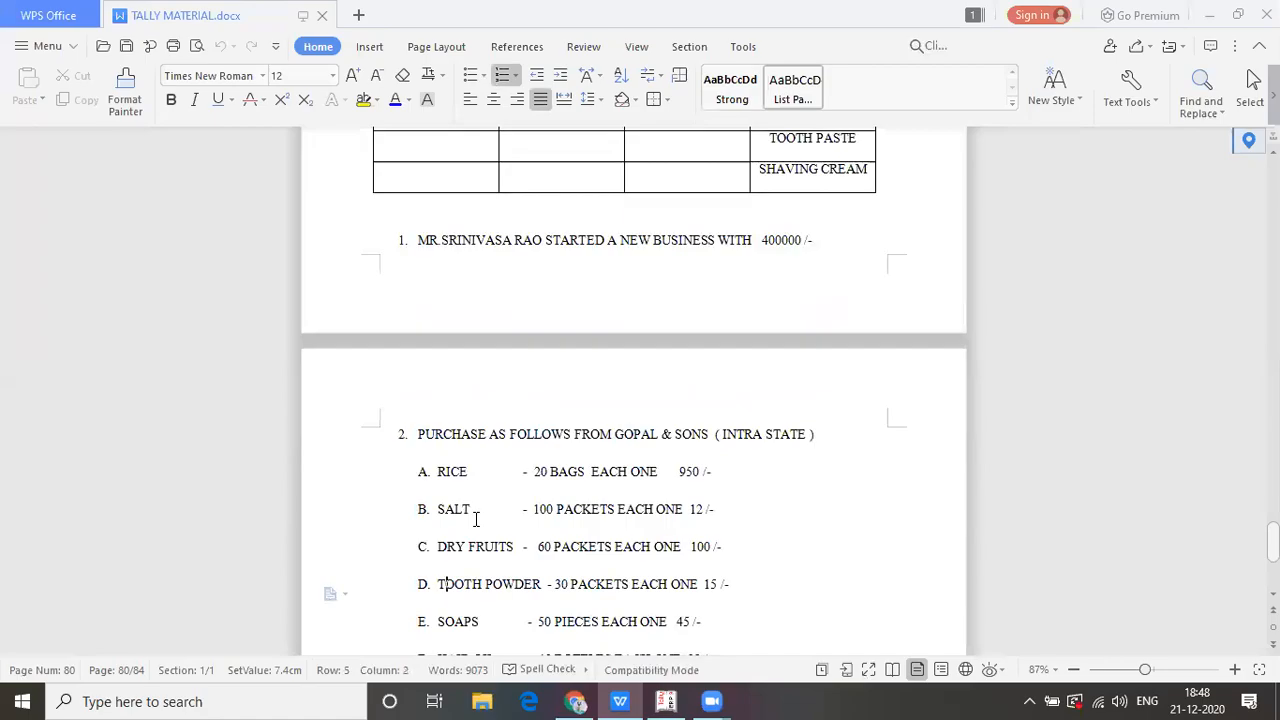
key(alt+Tab)
key(Down)
key(Down)
key(Down)
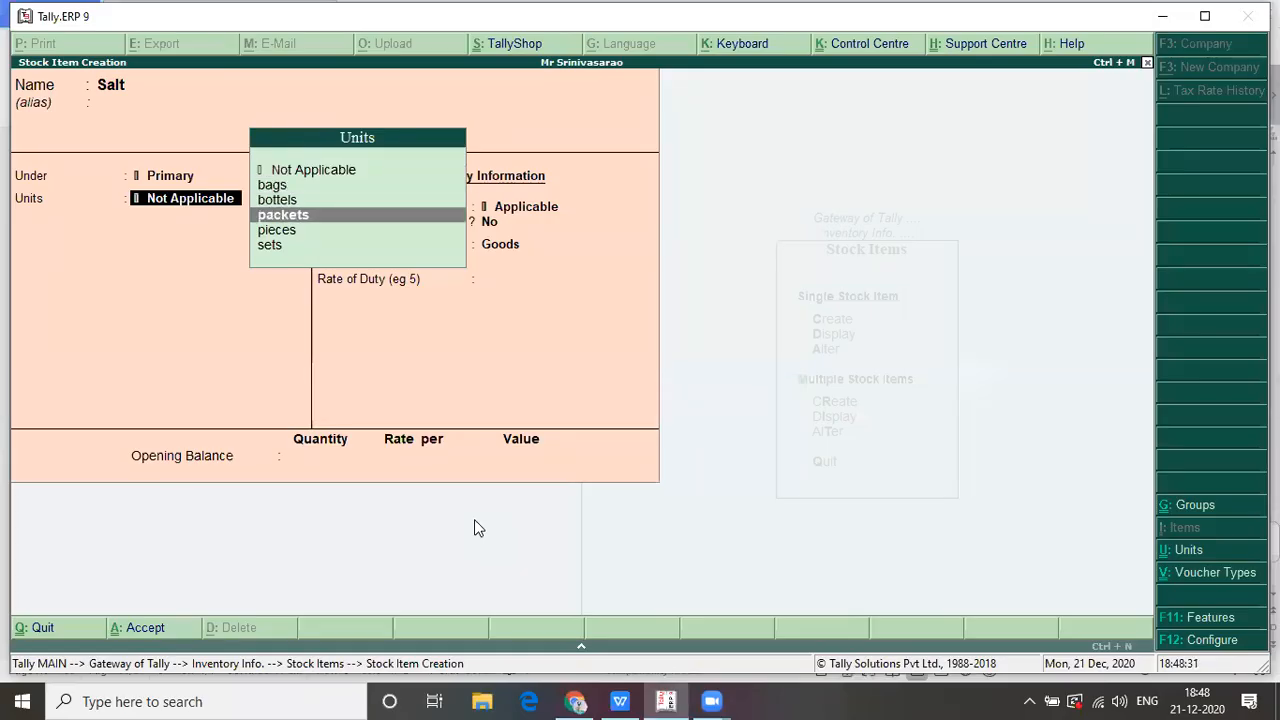
key(Return)
- Save the Salt item with GST applicable, no separate GST details, supply type Goods and duty rate 0
key(Return)
key(Return)
key(Return)
key(Return)
key(Return)
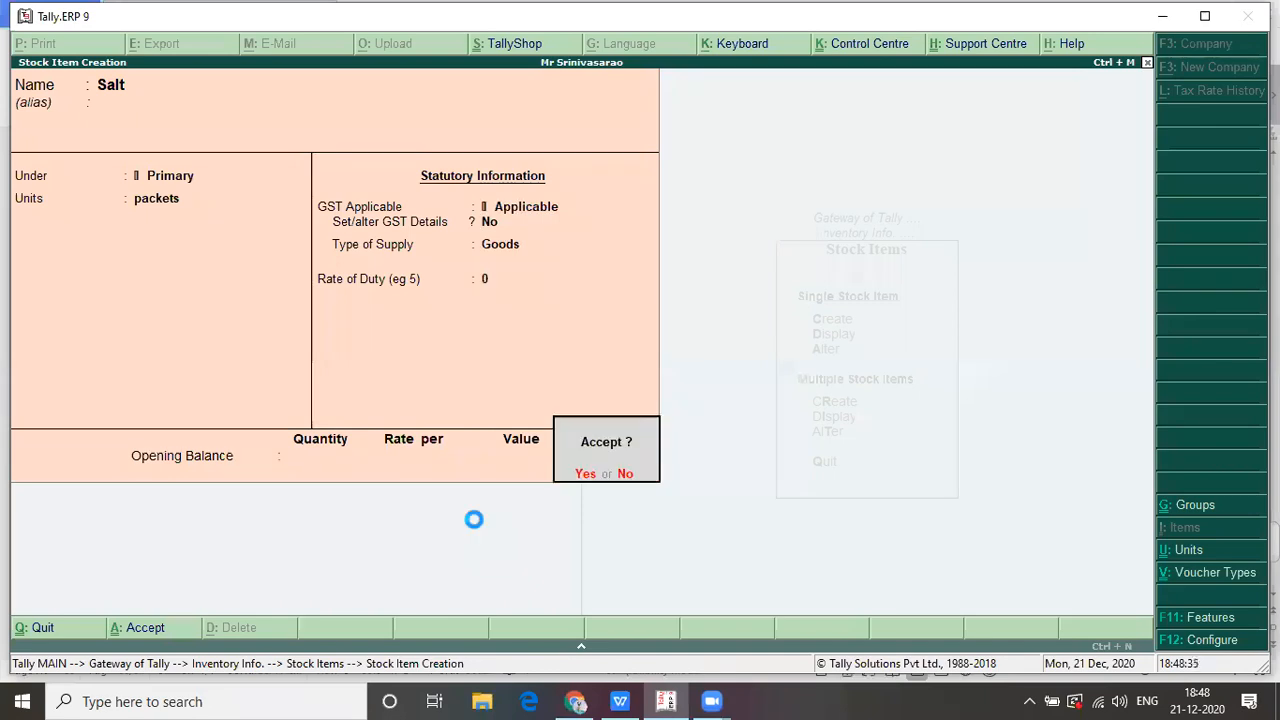
key(Return)
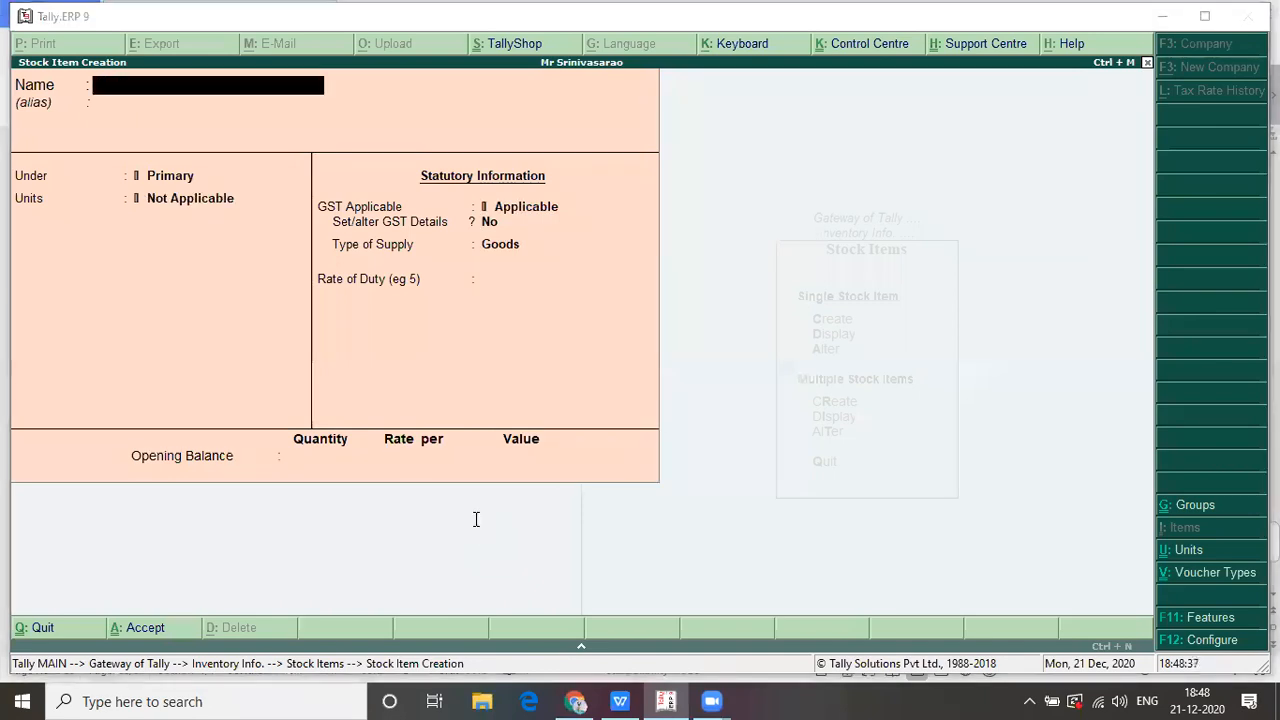
- Check the next purchase item in the document, and name a new stock item Dry Fruits under Primary in Tally.ERP 9
key(alt+Tab)
key(Down)
key(Down)
key(Up)
key(alt+Tab)
text(Dry)
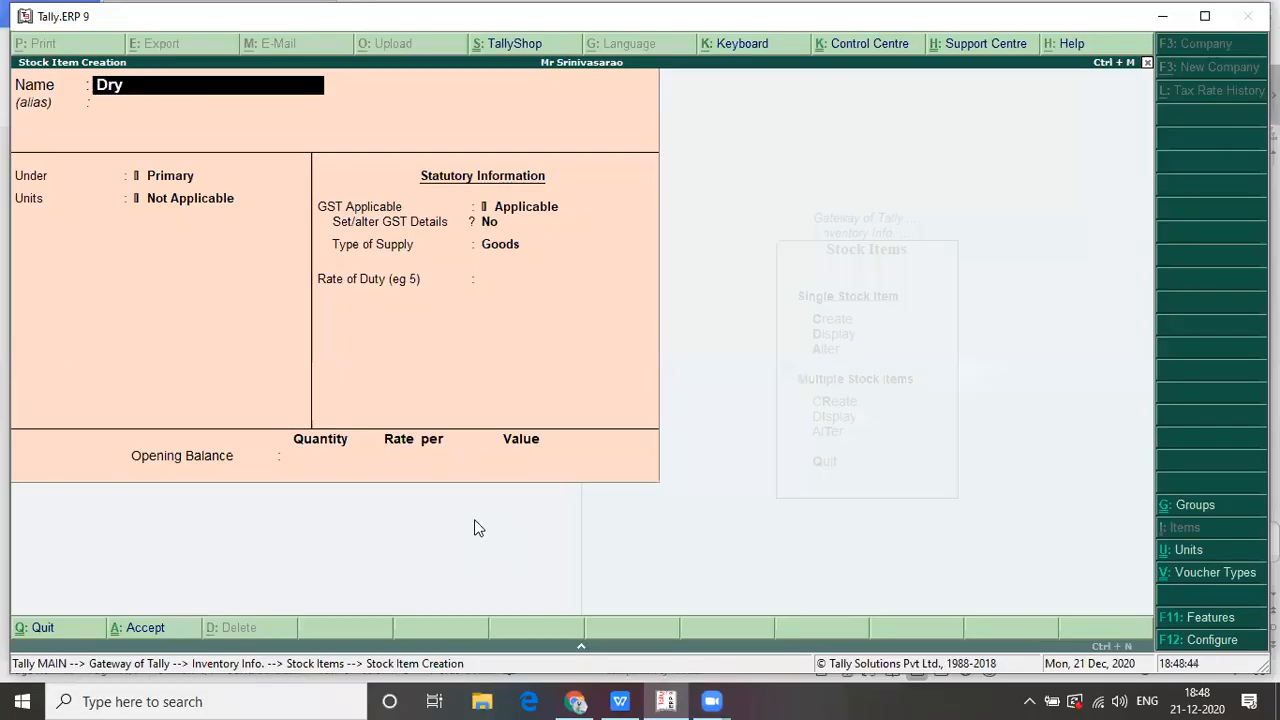
text( fruits)
key(Return)
key(Return)
key(Return)
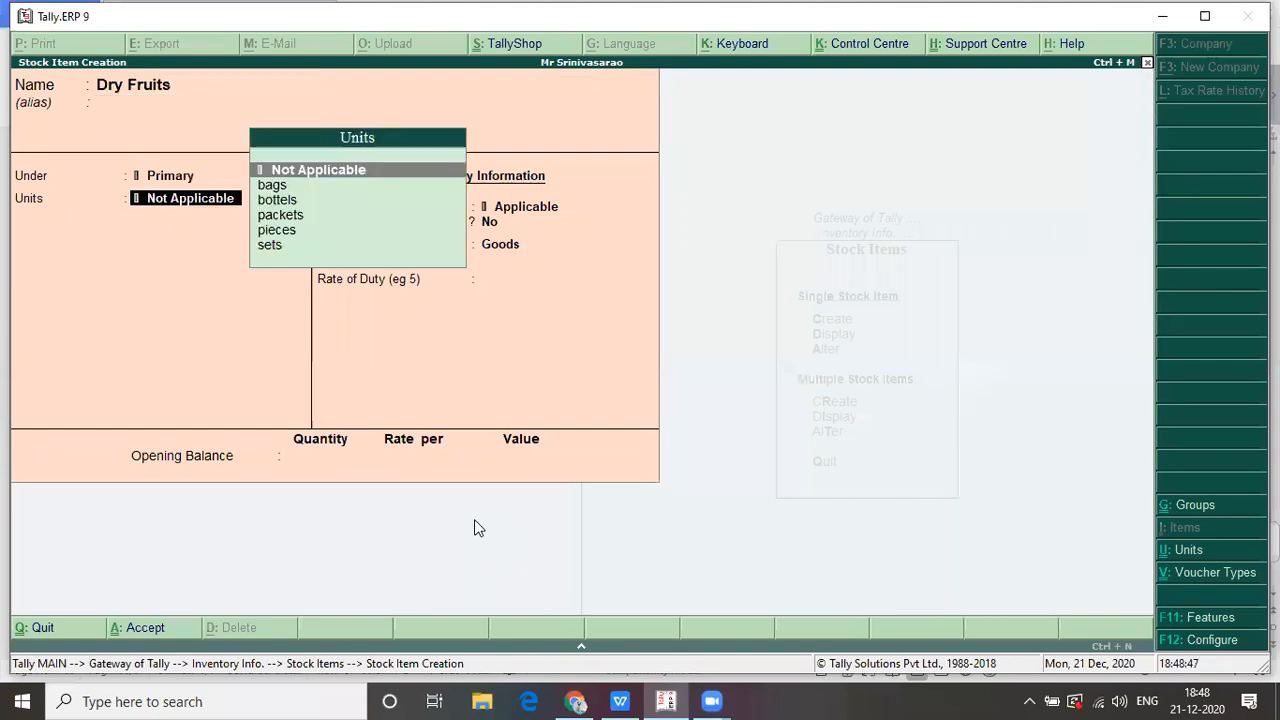
- Check the unit for dry fruits in the document, and set the Dry Fruits item's unit to packets
key(alt+Tab)
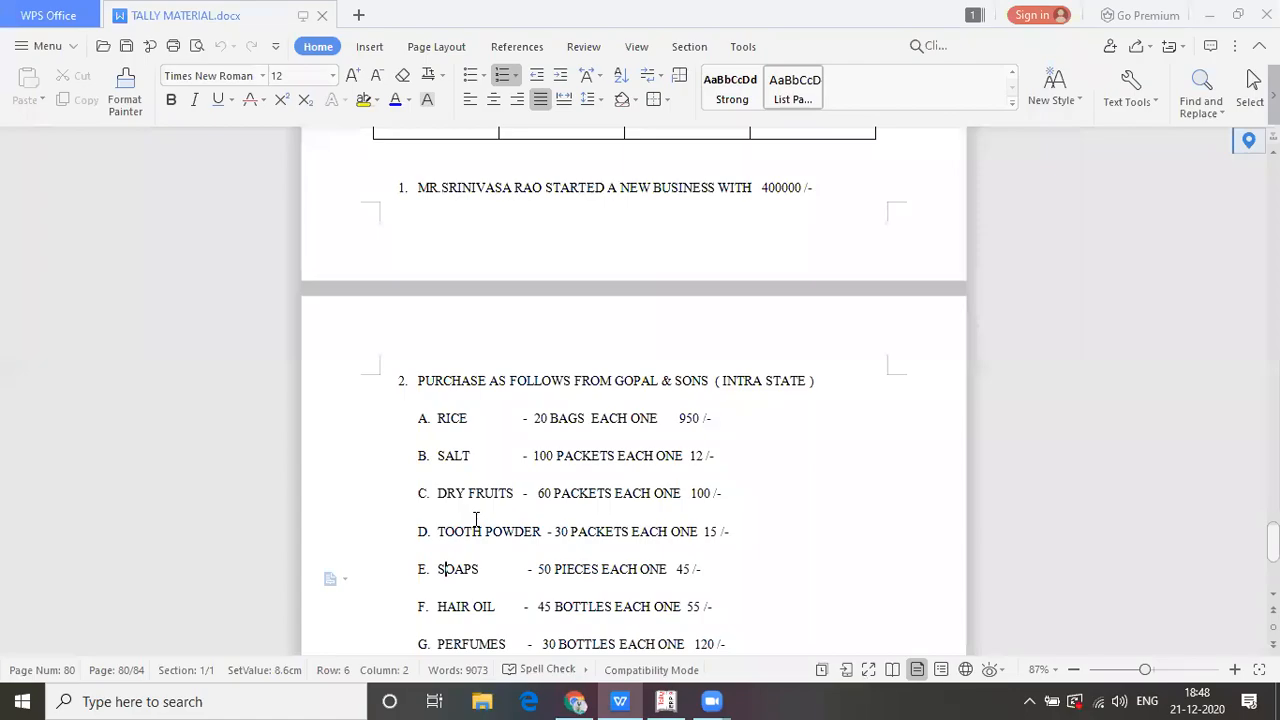
key(alt+Tab)
key(Down)
key(Down)
key(Down)
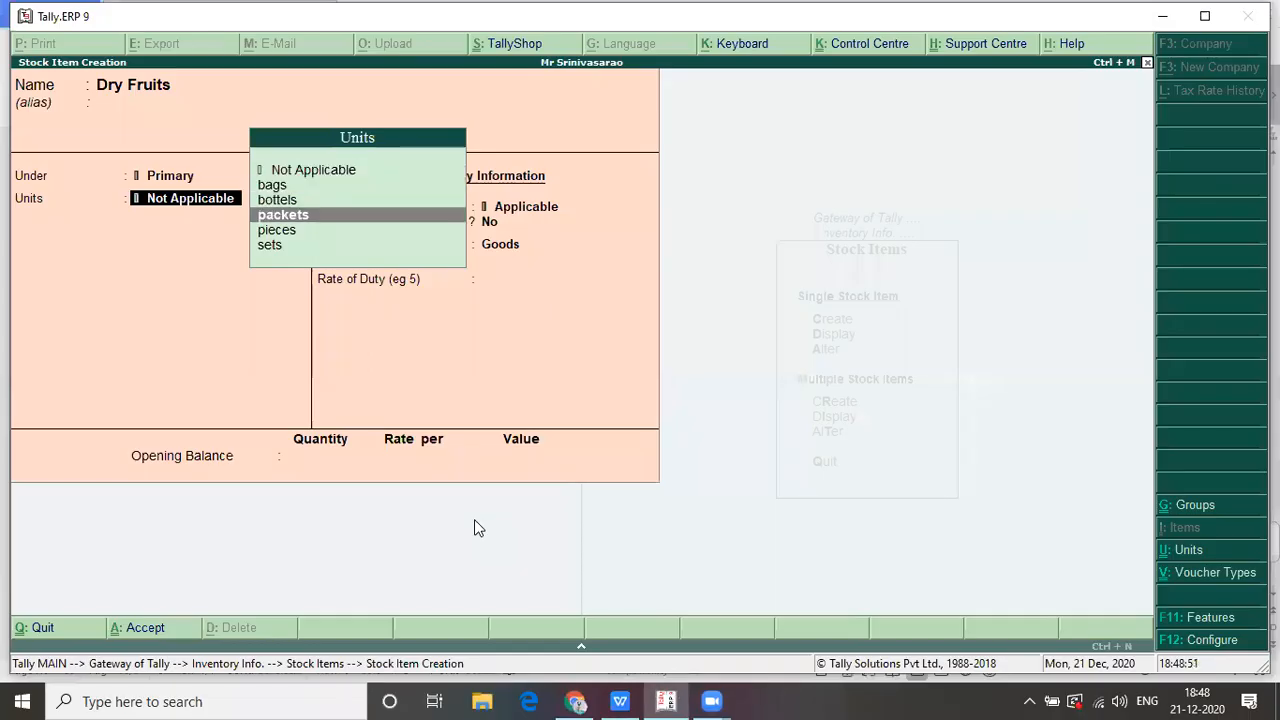
key(Return)
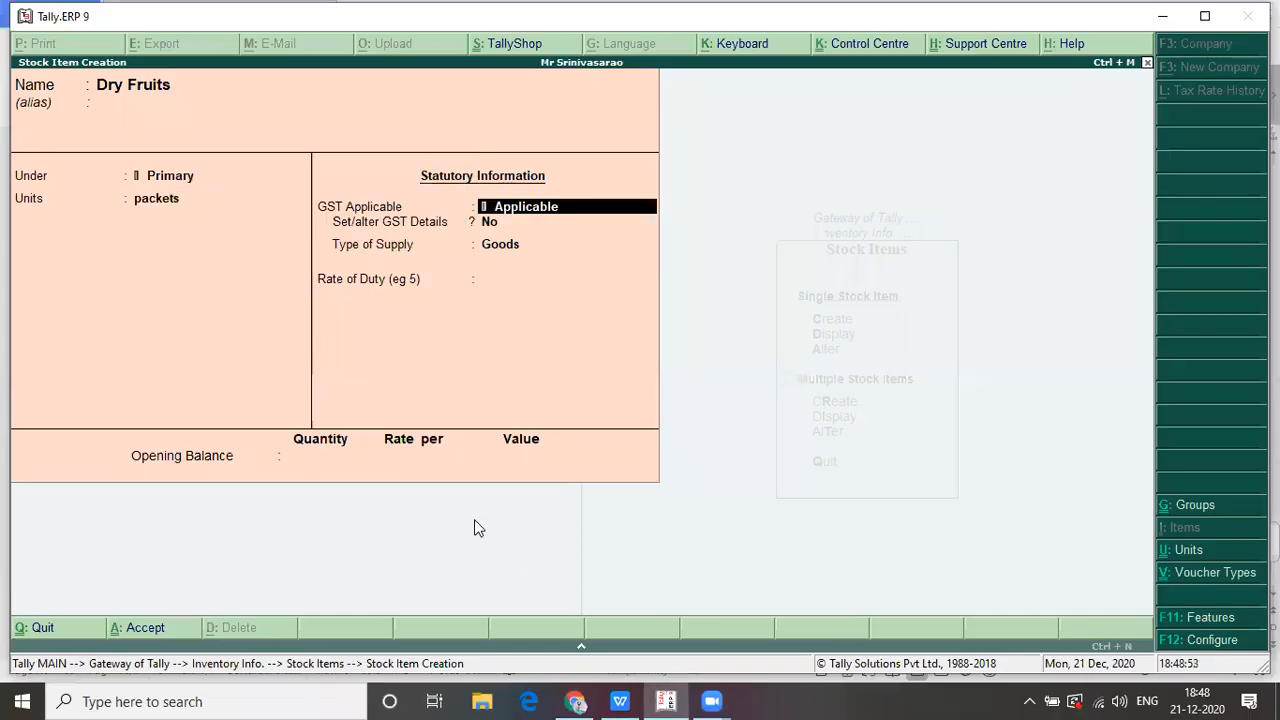
- Keep GST applicable for Dry Fruits, check its rate in the document's GST table, and open the item's GST details in Tally.ERP 9
key(Return)
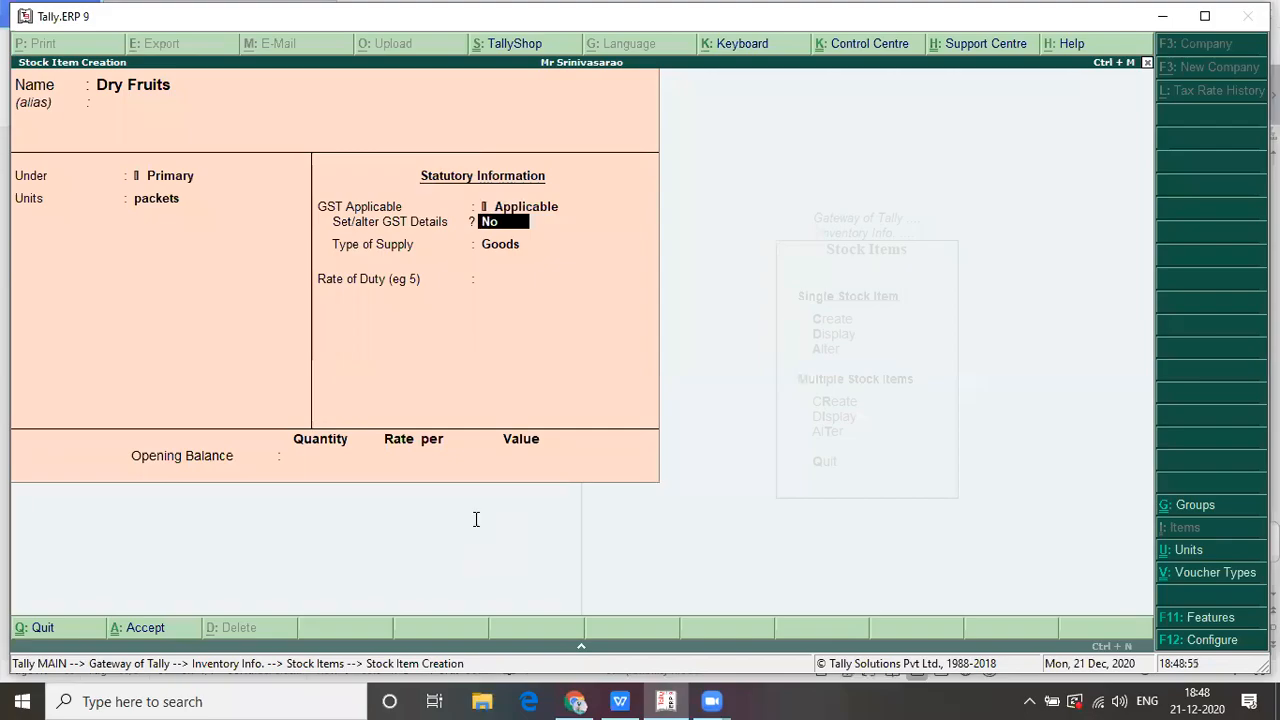
key(alt+Tab)
scroll(466, 519, up, 3)
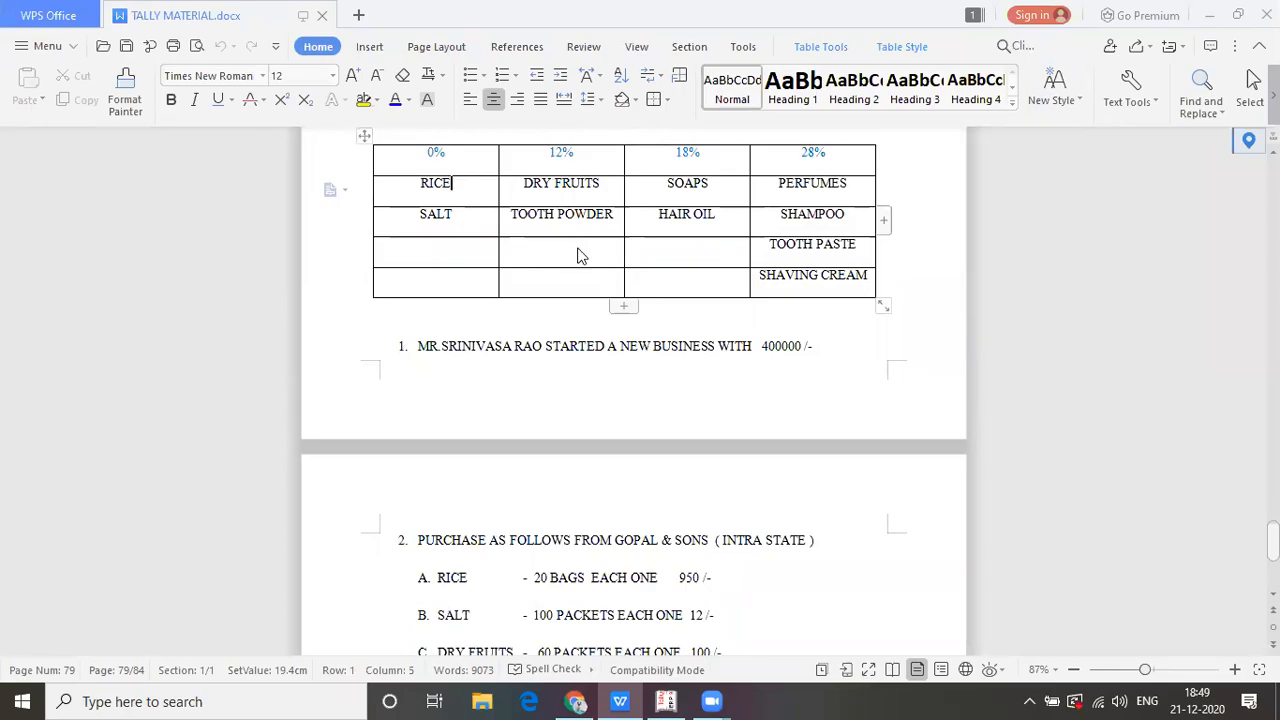
key(alt+Tab)
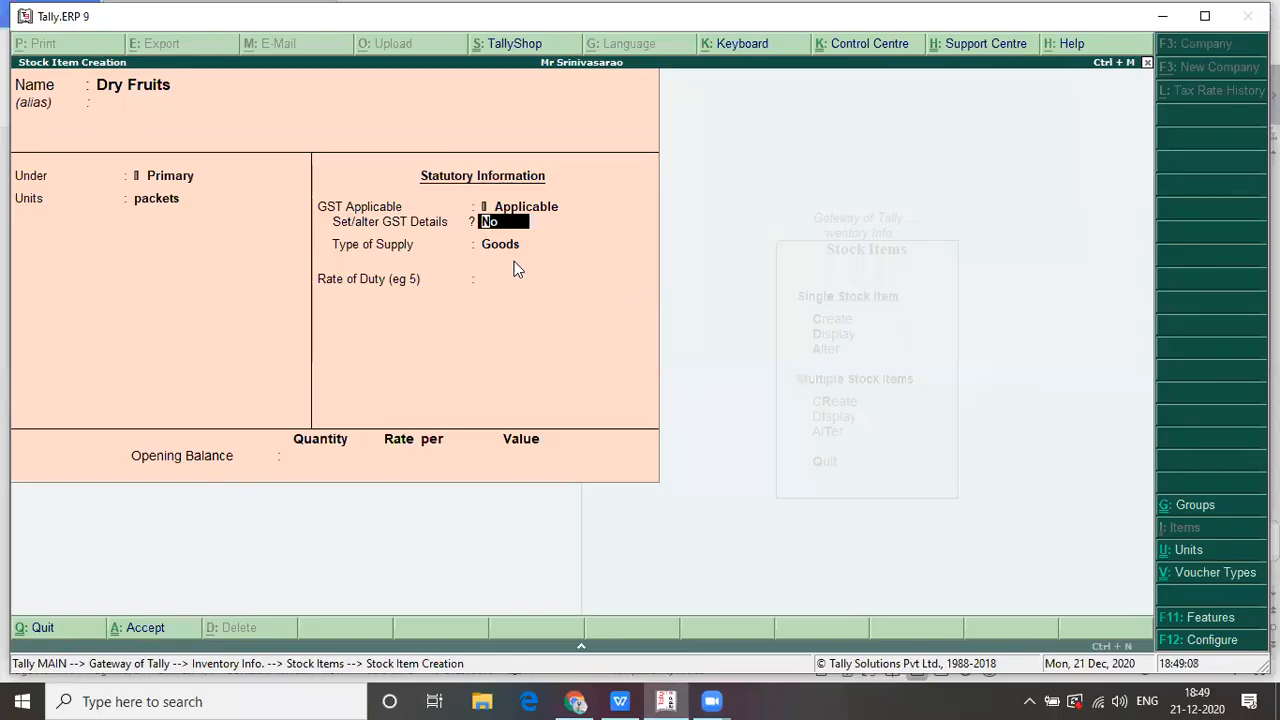
key(y)
key(Return)
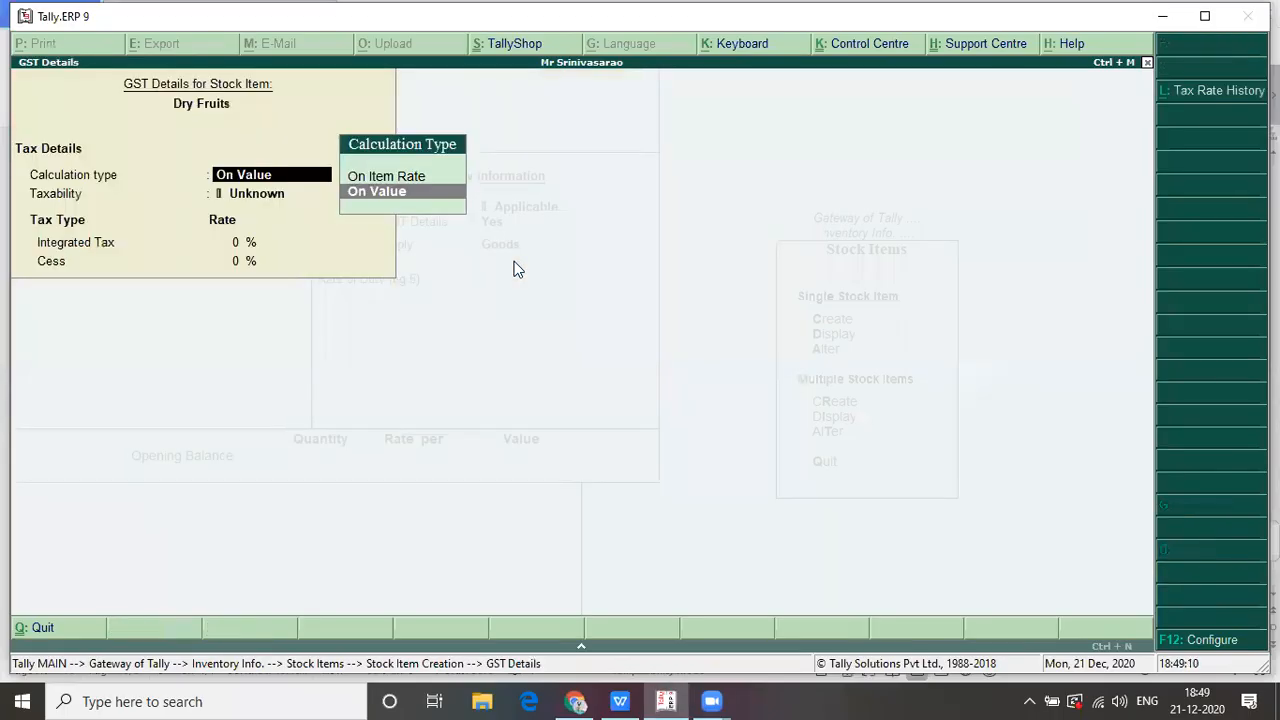
- Set the Dry Fruits GST details to calculation type On Value, taxability Taxable and integrated tax 12%
key(Return)
key(Down)
key(Down)
key(Down)
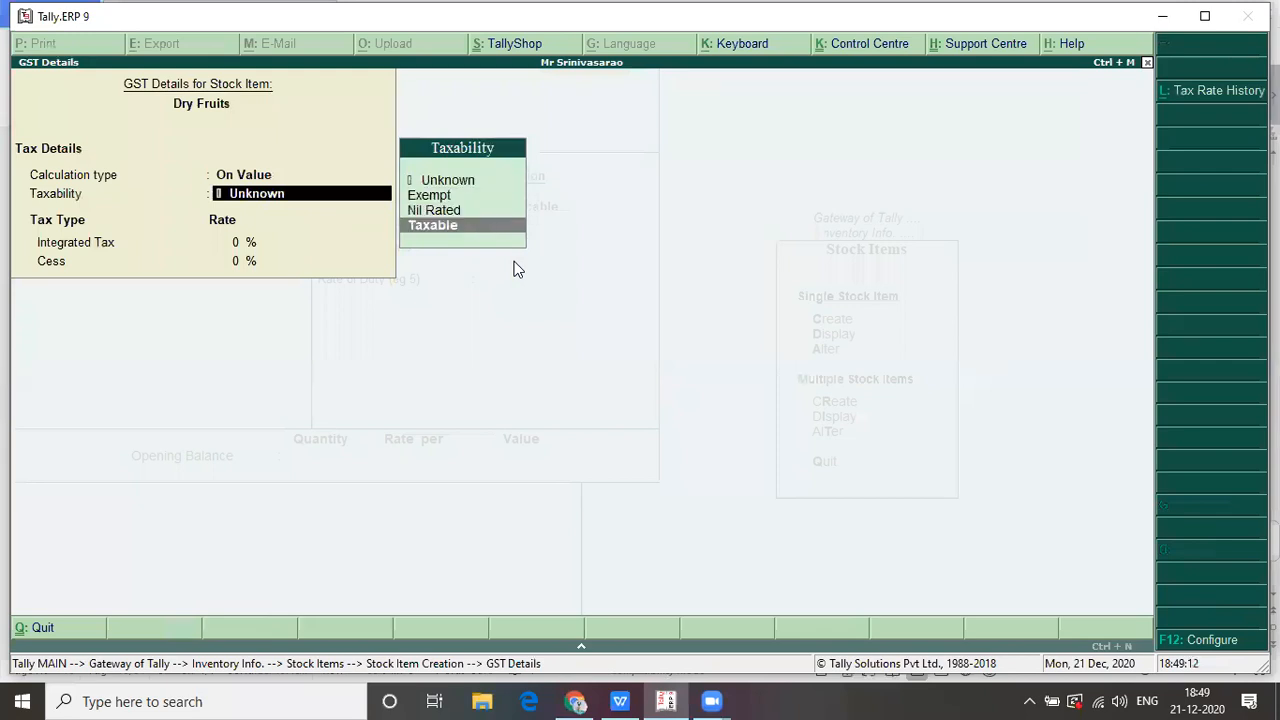
key(Return)
text(12)
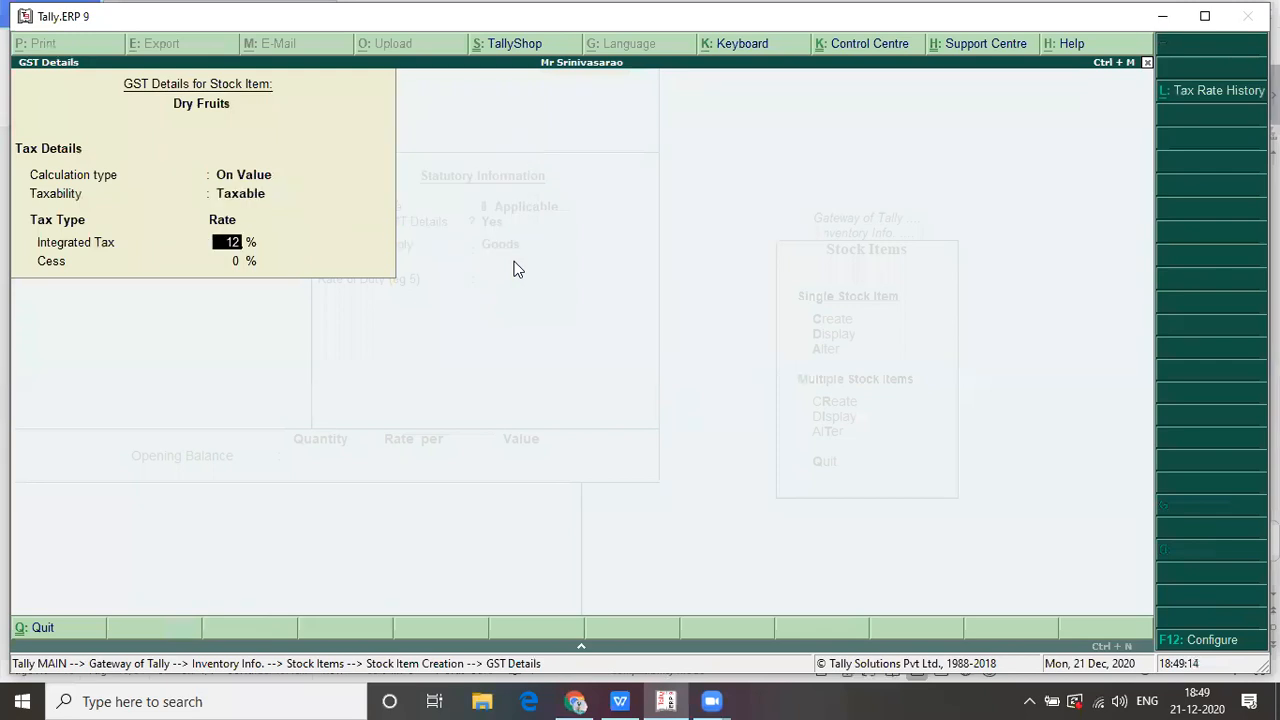
text(%)
key(Return)
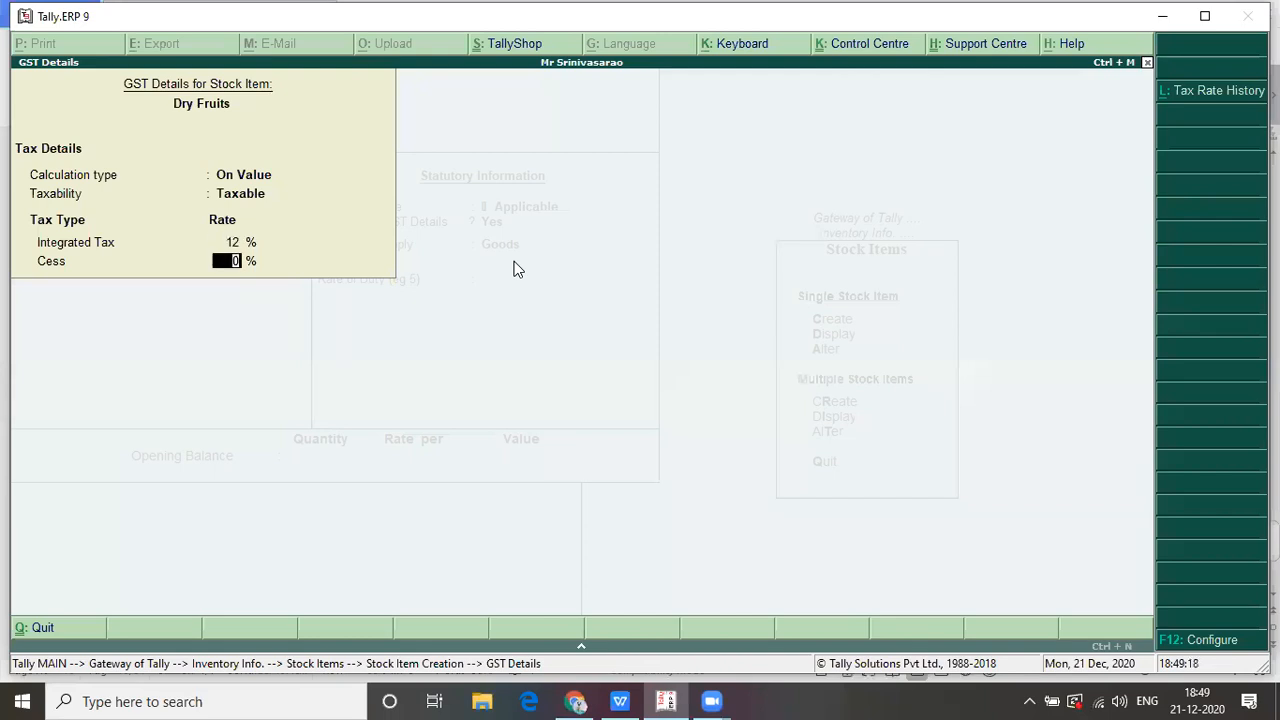
- Save the Dry Fruits item with cess 0%, supply type Goods and duty rate 0
key(Return)
key(Return)
key(Return)
key(Return)
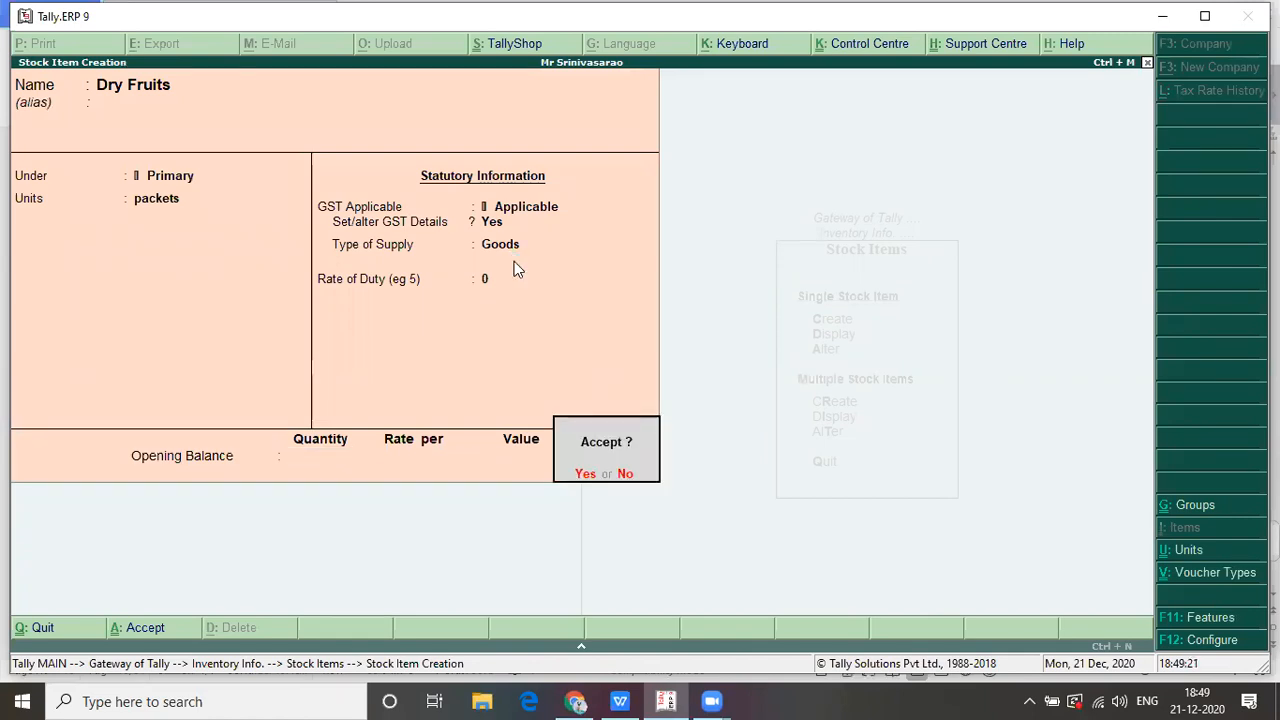
key(Return)
- Switch to the document and examine the purchase list and GST rate table for the item after dry fruits
key(alt+Tab)
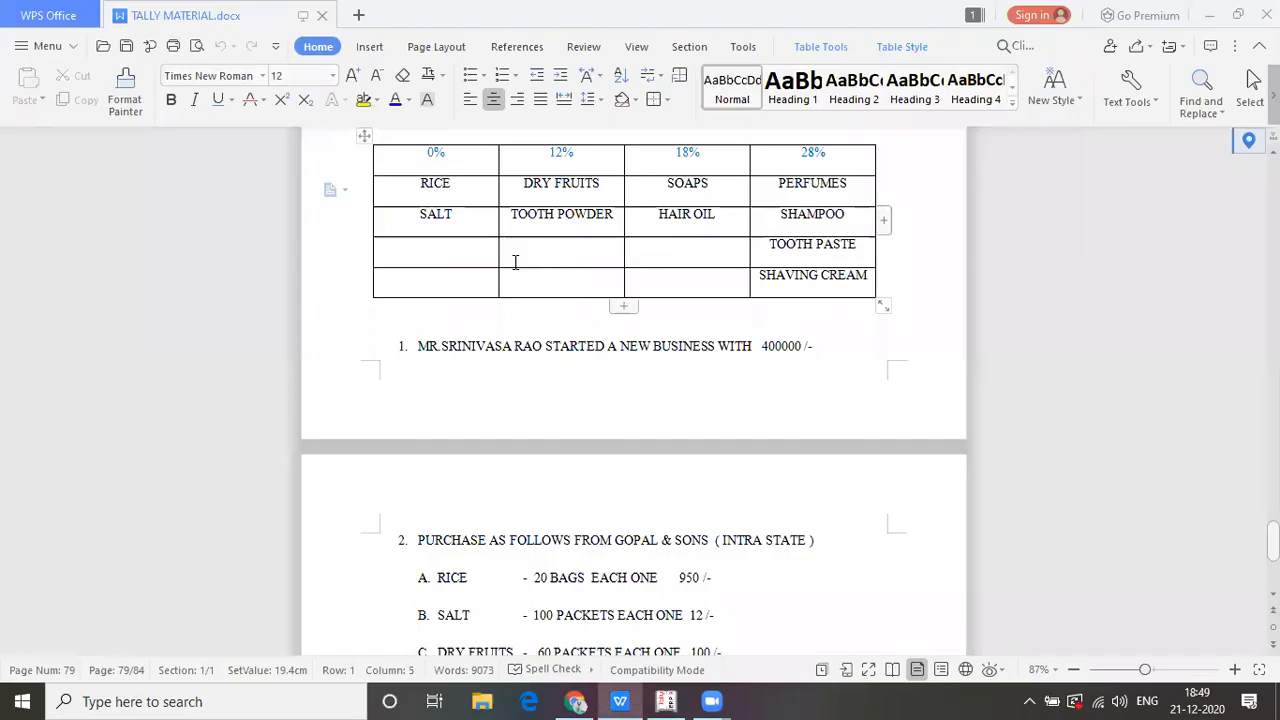
key(Down)
key(Down)
key(Down)
key(Down)
key(Down)
key(Down)
key(Down)
key(Down)
key(Down)
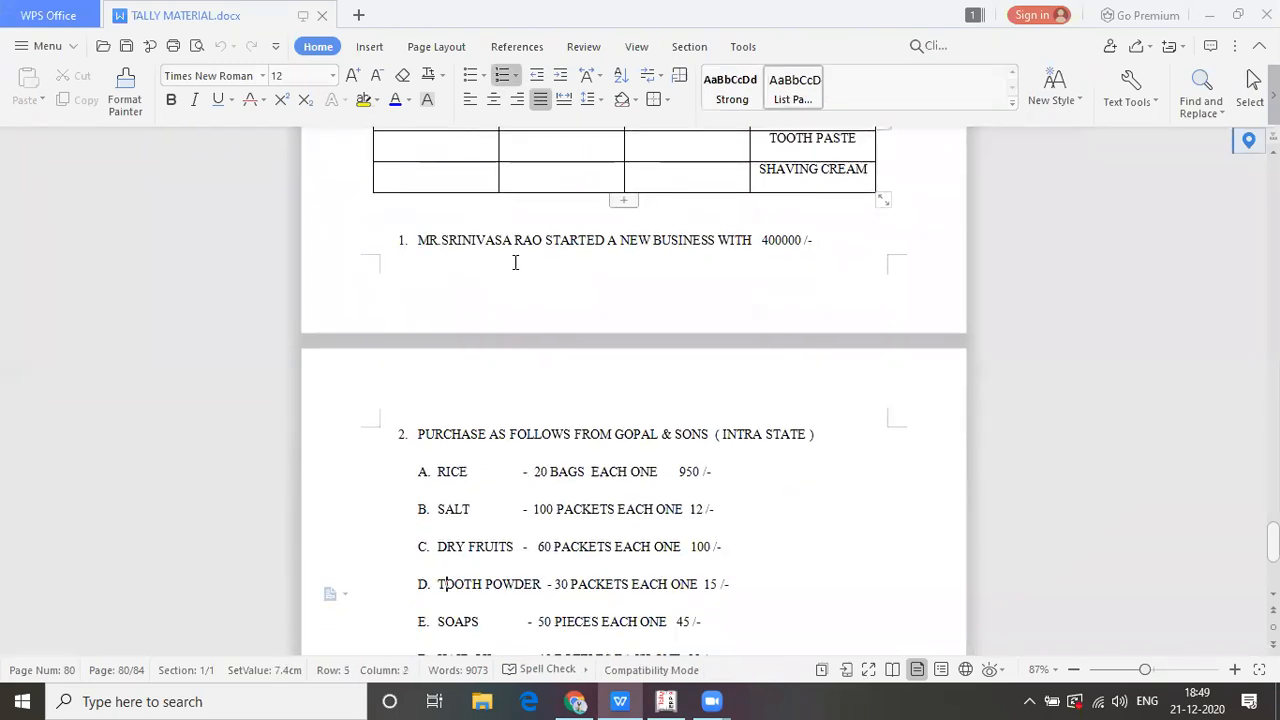
key(Up)
key(Up)
key(Up)
key(Up)
key(Up)
key(Up)
key(Up)
key(Up)
key(Up)
key(Up)
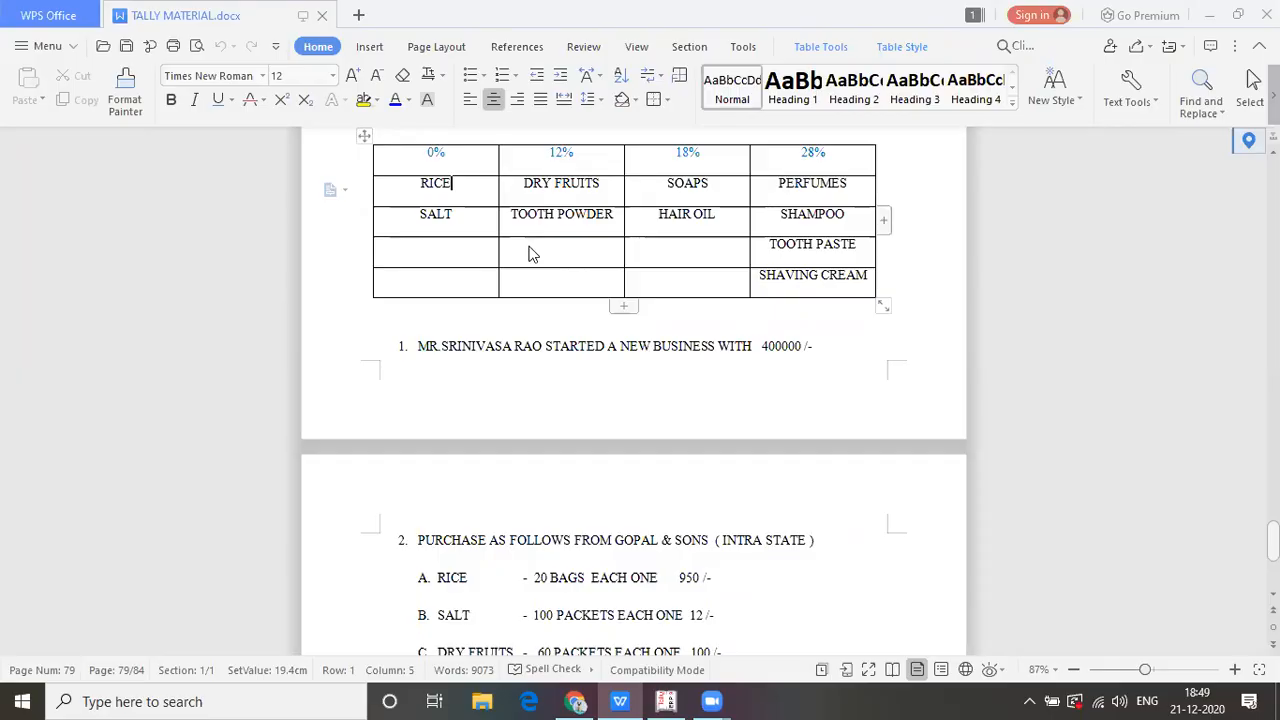
- Name a new stock item Toothpowder under Primary in Tally.ERP 9
key(alt+Tab)
text(To)
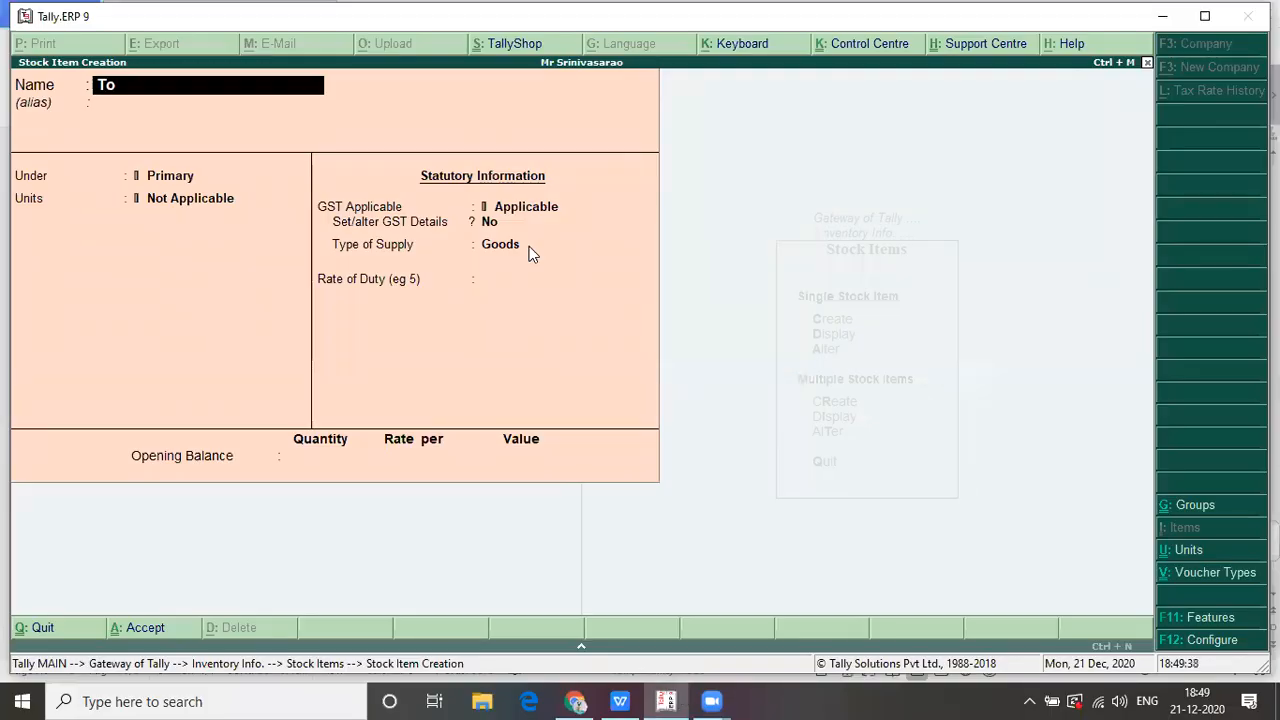
text(oth powder)
key(Return)
key(Return)
key(Return)
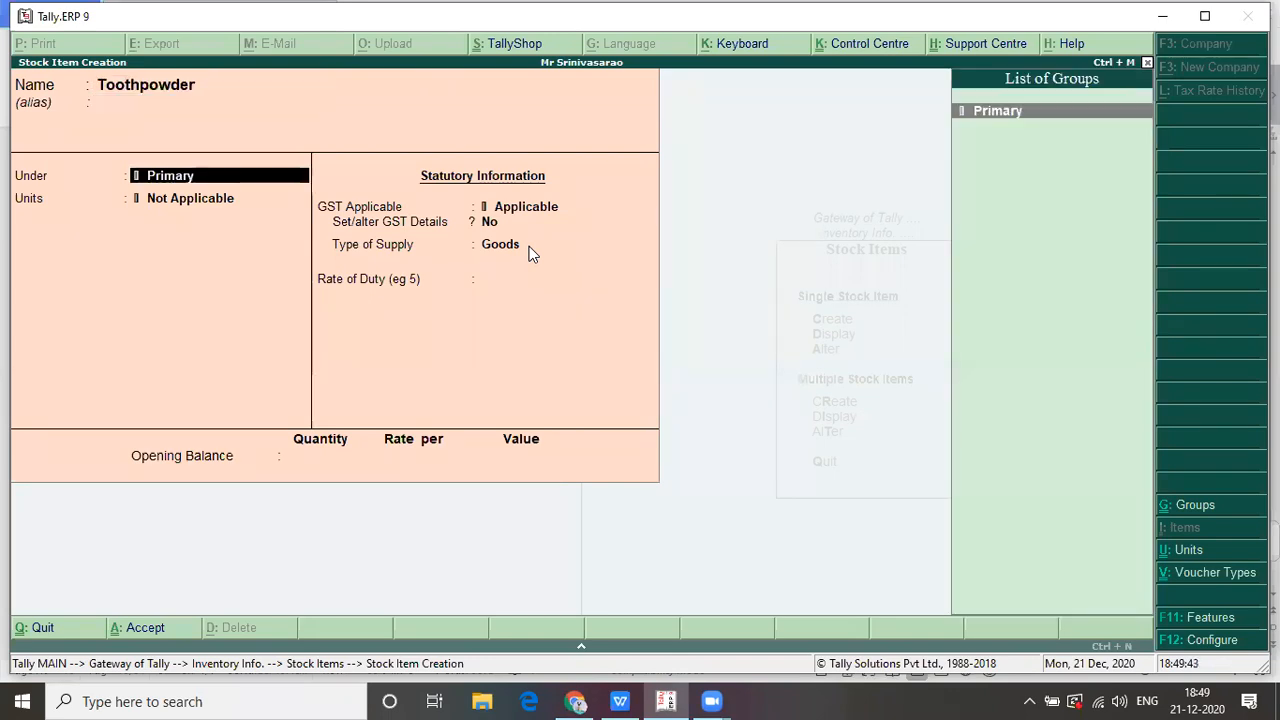
- Check tooth powder's unit in the document's purchase list, and set the Toothpowder item's unit to packets in Tally.ERP 9
key(alt+Tab)
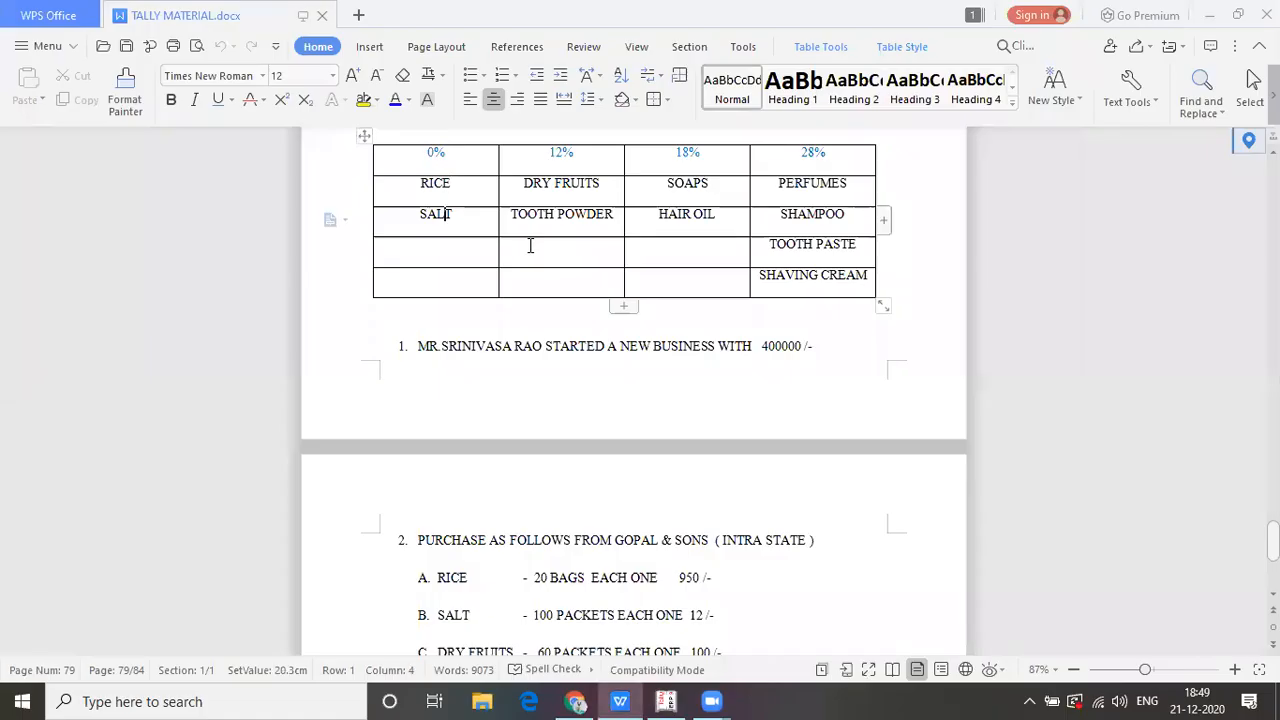
key(Down)
key(Down)
key(Down)
key(Down)
key(Down)
key(Down)
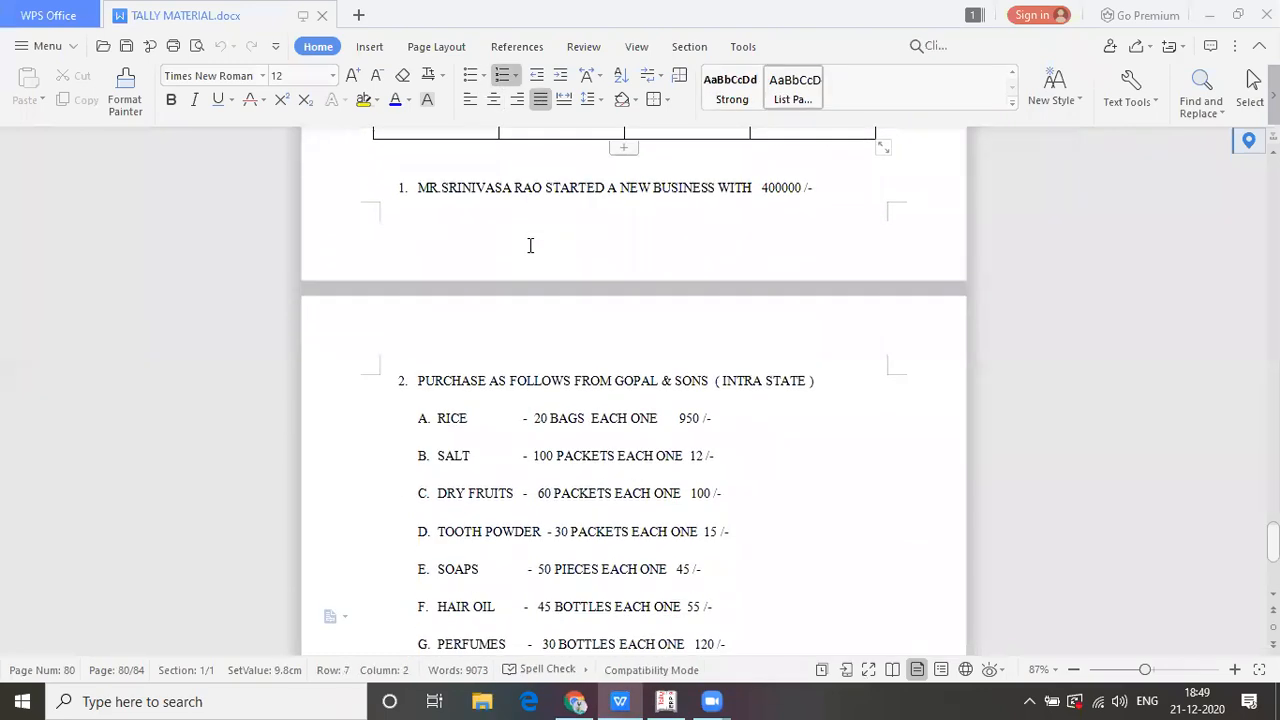
key(alt+Tab)
key(Down)
key(Down)
key(Down)
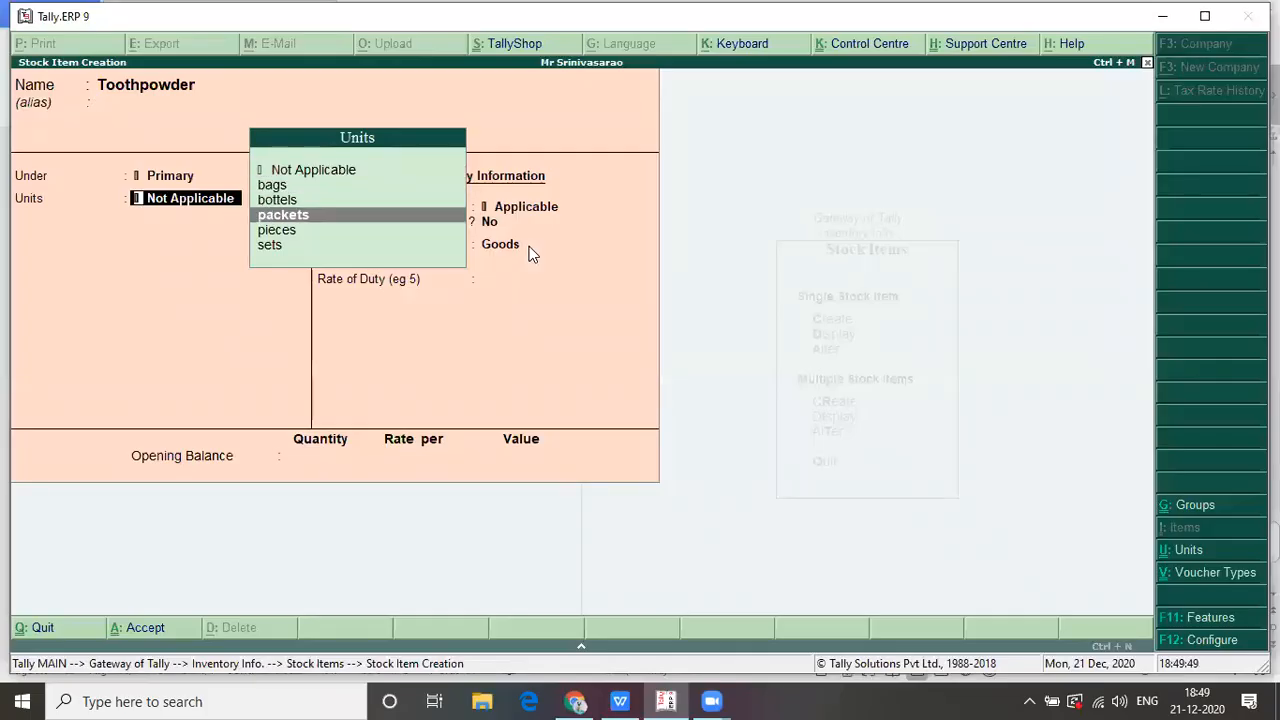
key(Return)
- Enable GST details for Toothpowder, with calculation type On Value and taxability Taxable
key(Return)
text(yes)
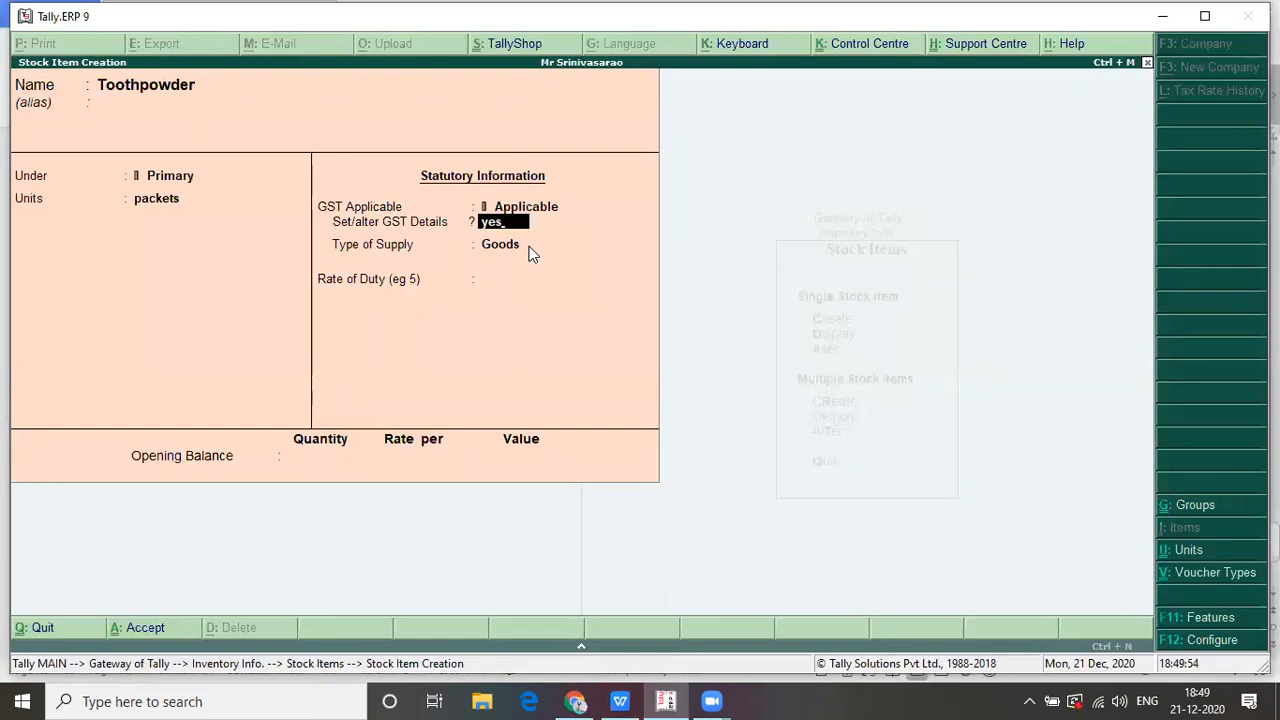
key(Return)
key(Return)
key(Down)
key(Down)
key(Down)
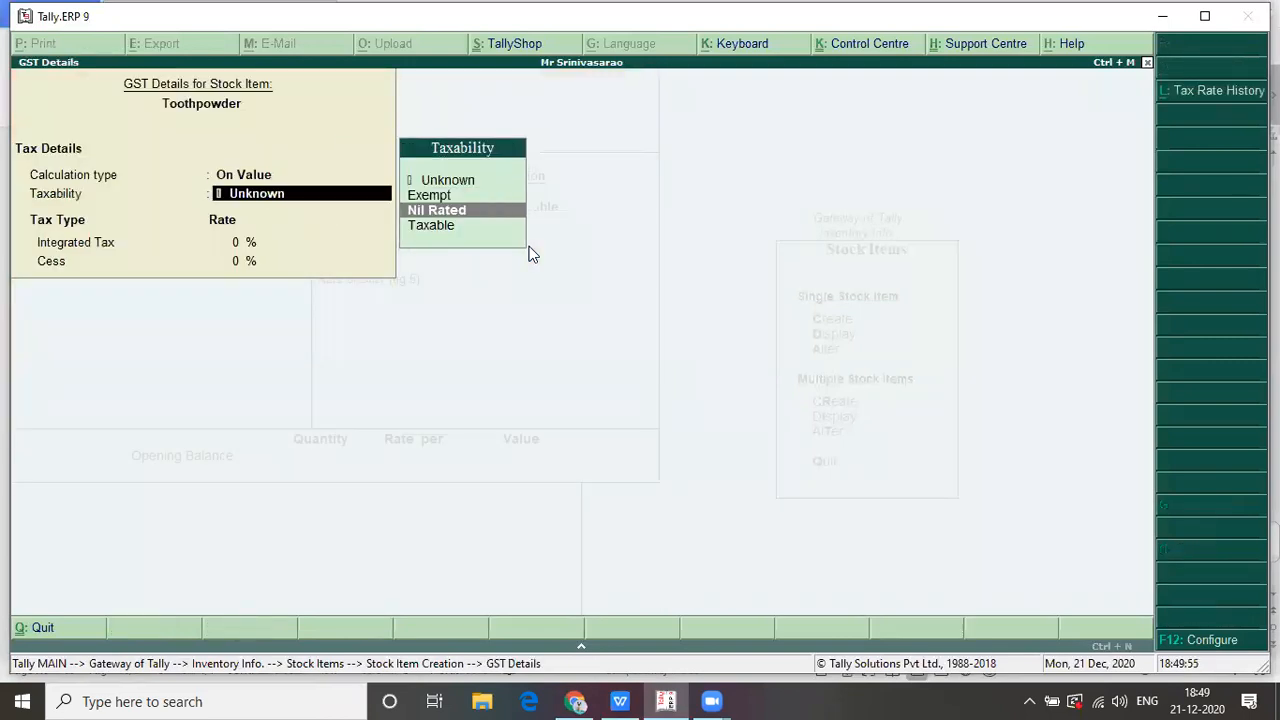
key(Return)
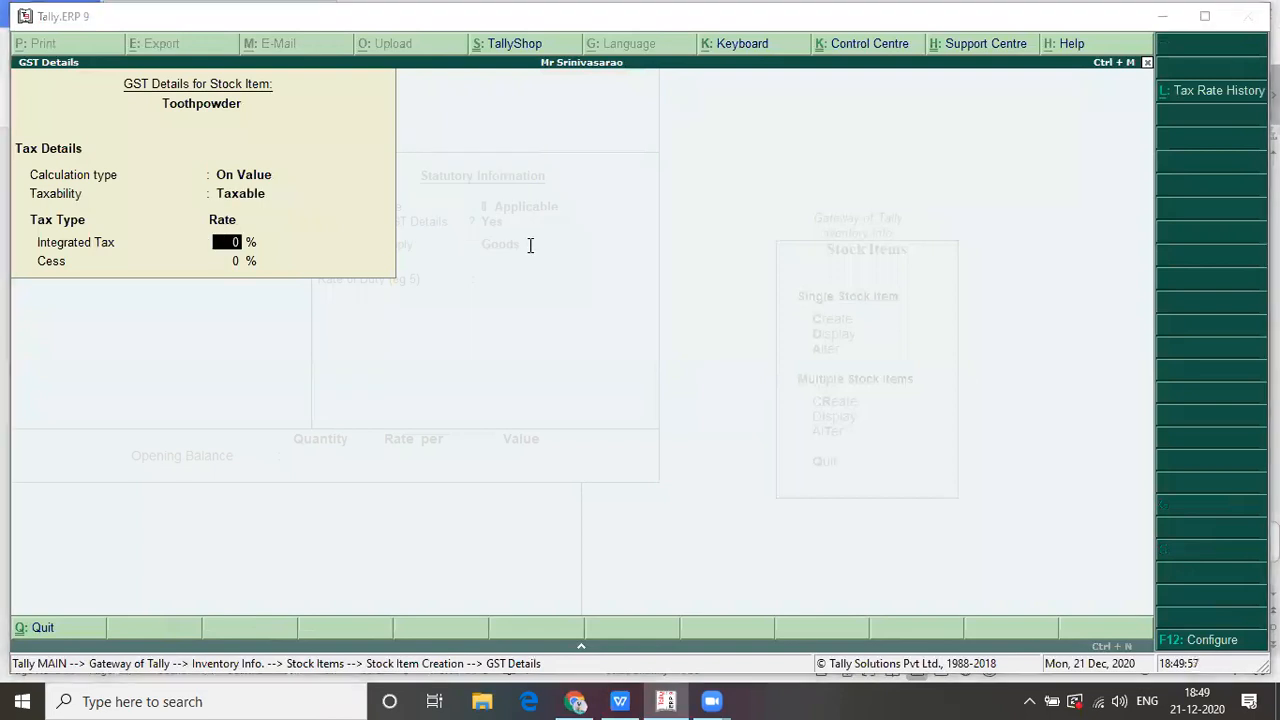
- Check tooth powder's GST rate in the document, and set the Toothpowder item's integrated tax to 12% in Tally.ERP 9
key(alt+Tab)
key(Up)
key(Up)
key(Up)
key(Up)
key(Up)
scroll(530, 245, up, 3)
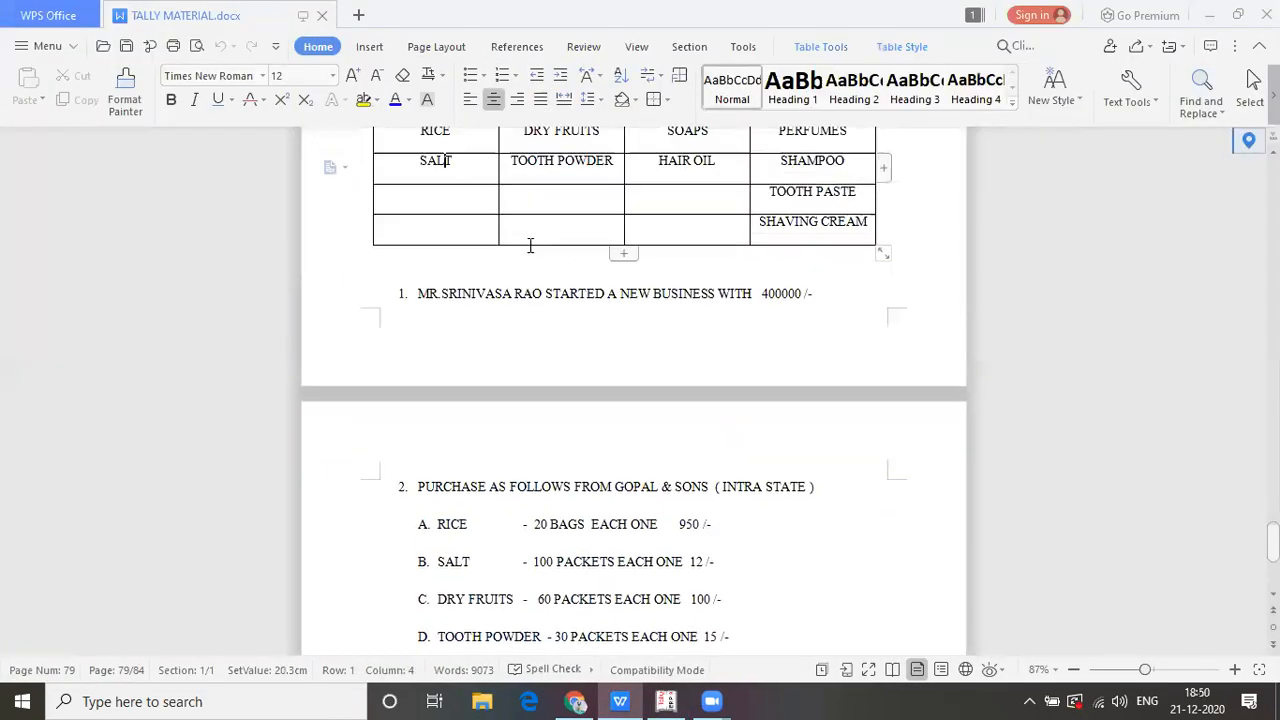
scroll(530, 245, down, 6)
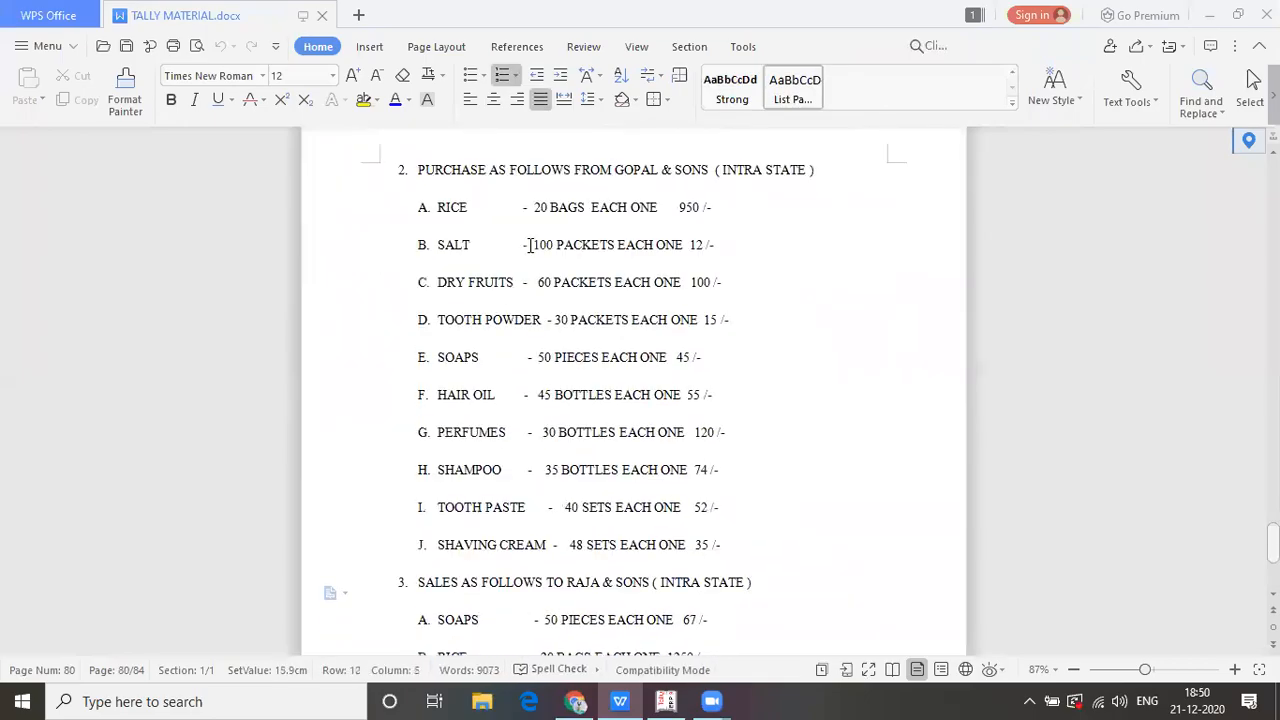
key(alt+Tab)
text(2)
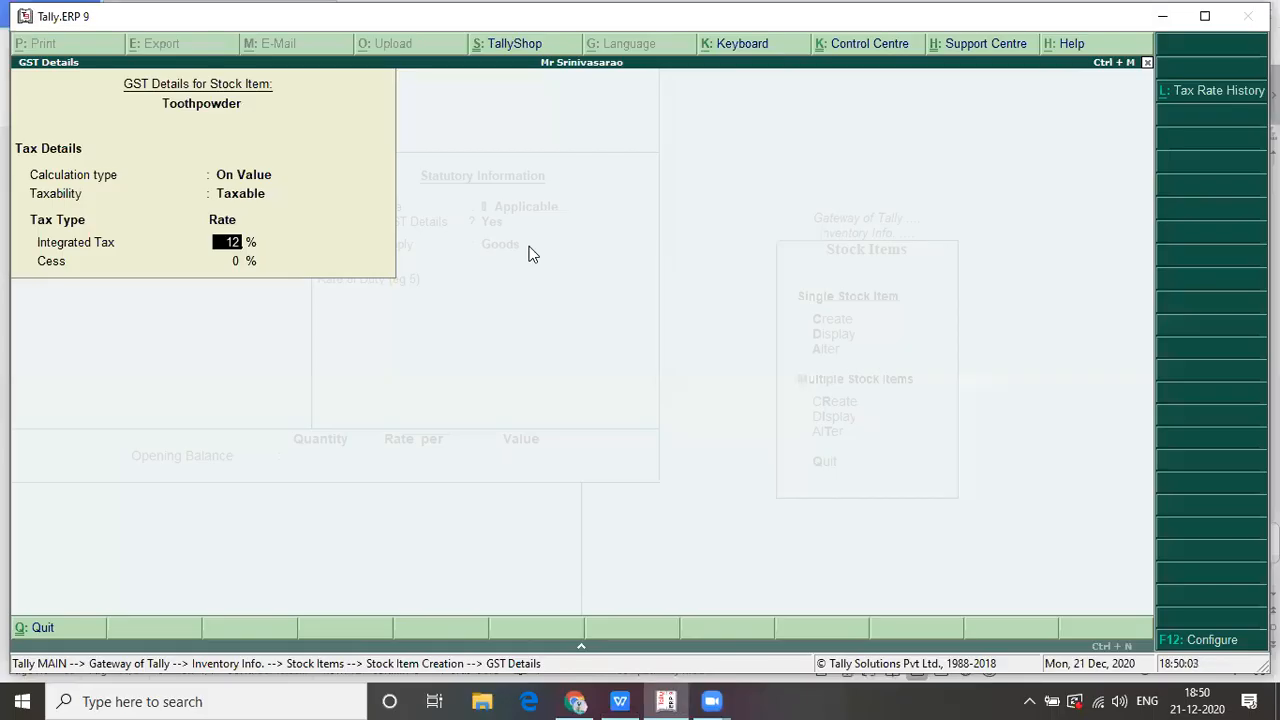
key(Return)
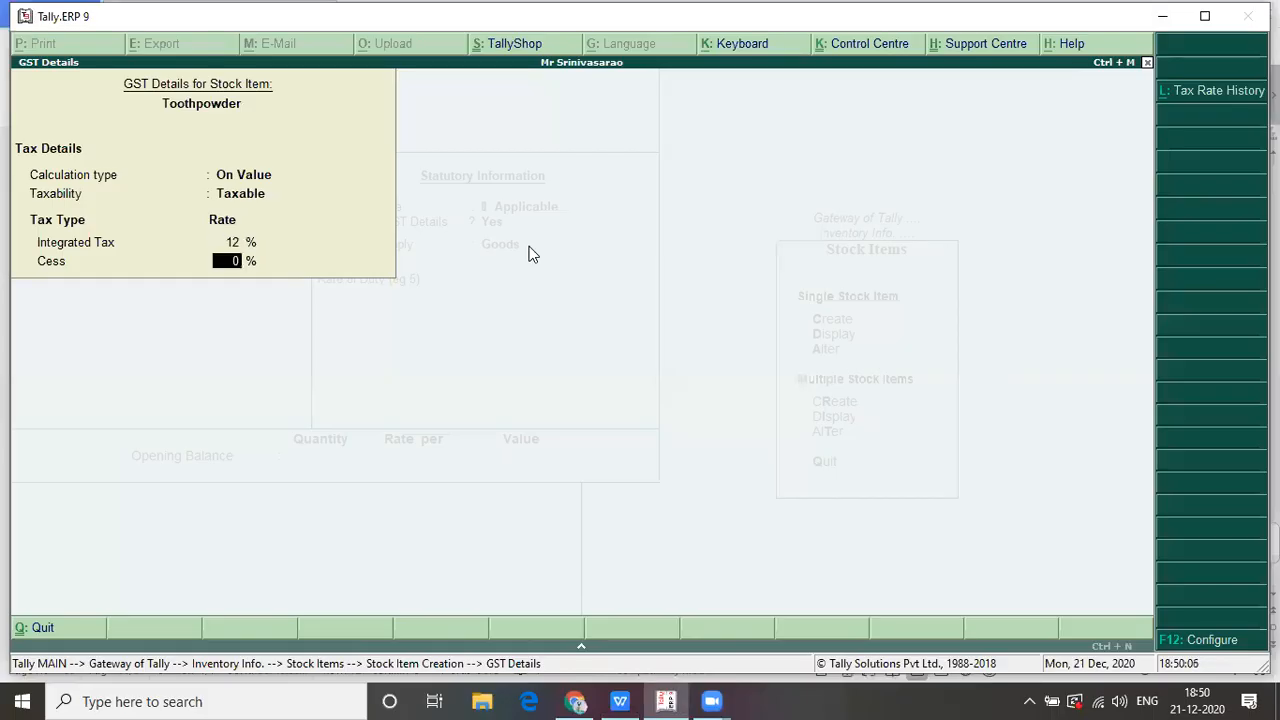
- Save the Toothpowder item with cess 0%, supply type Goods and duty rate 0
key(Return)
key(Return)
key(Return)
key(Return)
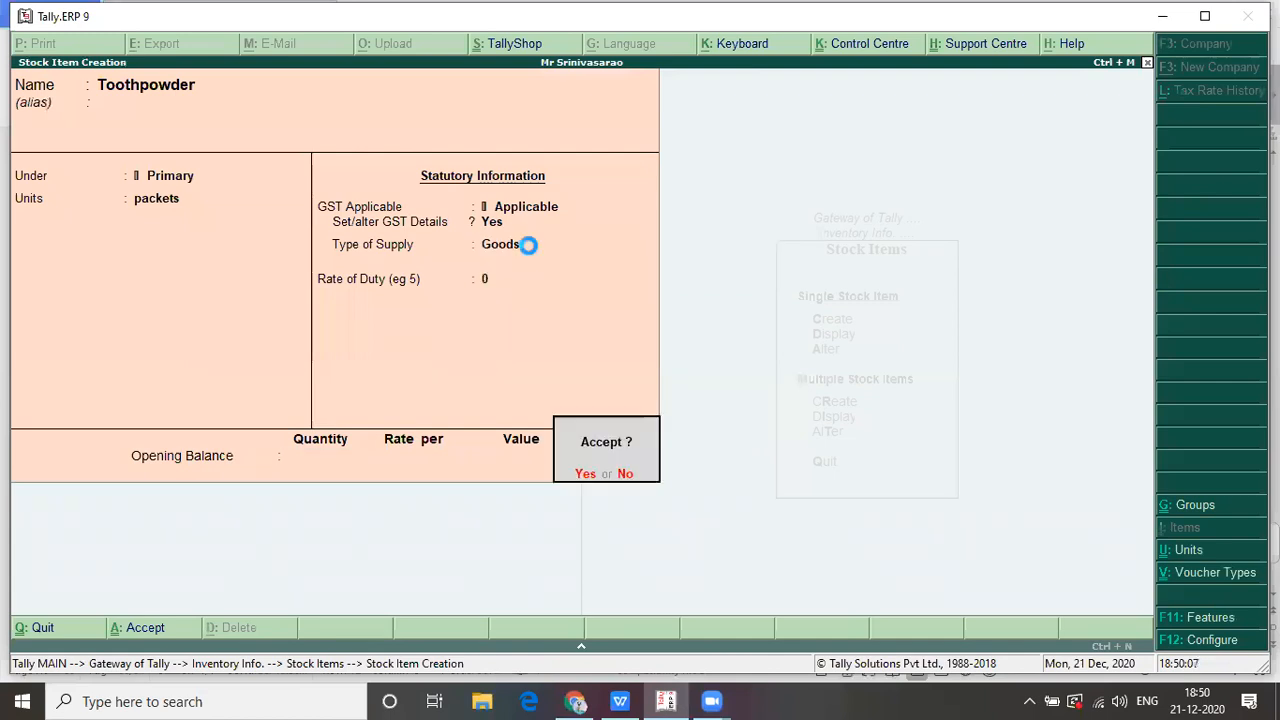
key(Return)
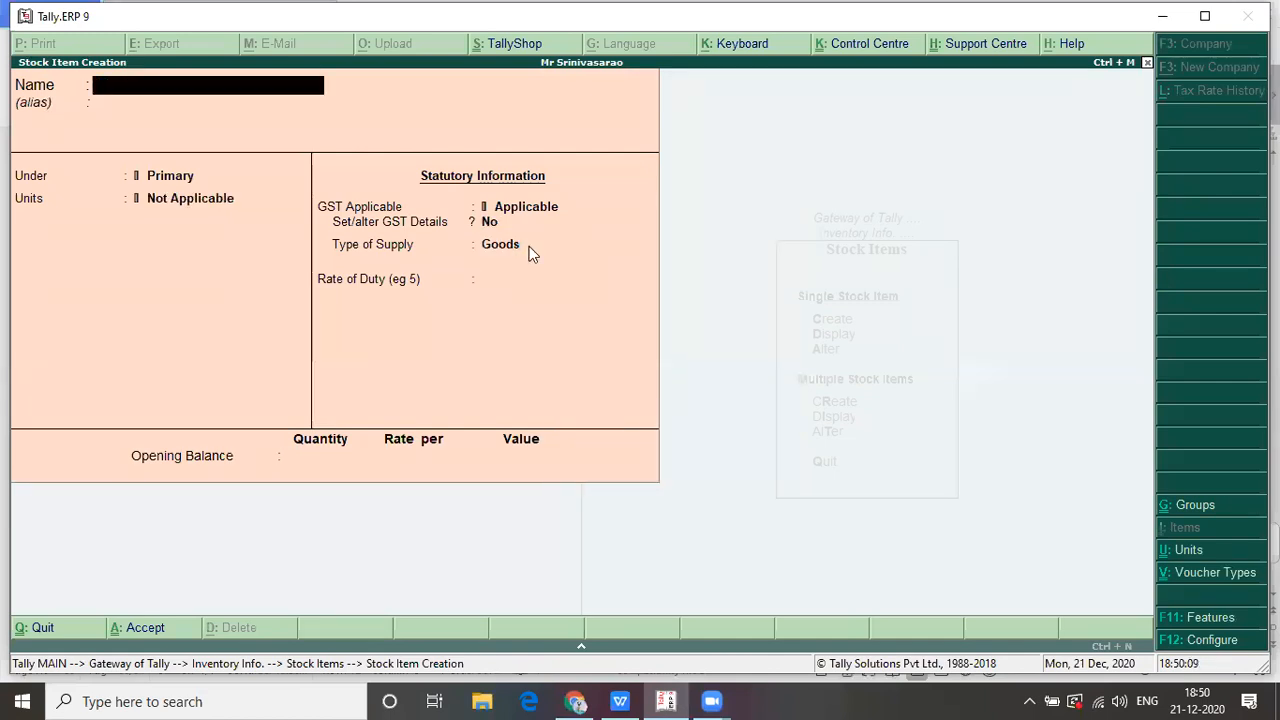
- Switch to the document and examine the soaps entry in the purchase list and its column in the GST rate table
key(alt+Tab)
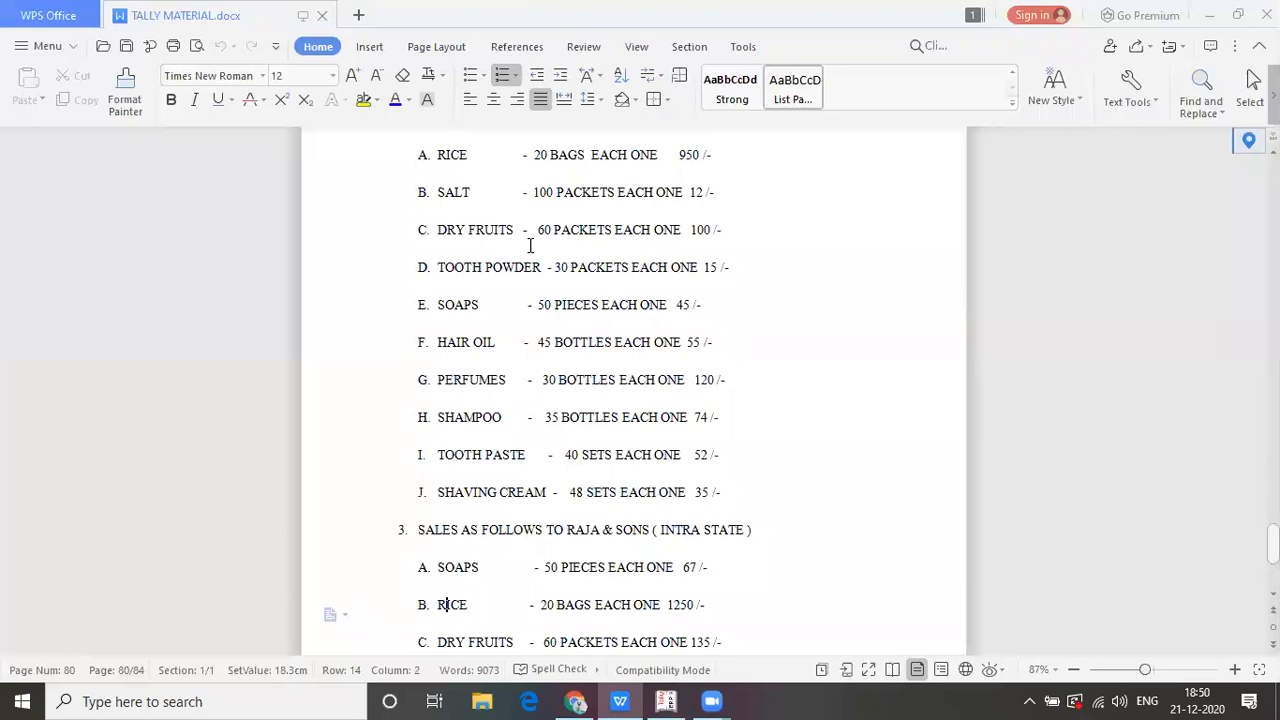
click(510, 303)
key(Up)
key(Up)
key(Up)
key(Up)
key(Up)
key(Up)
key(Up)
key(Up)
key(Up)
key(Up)
key(Up)
key(Up)
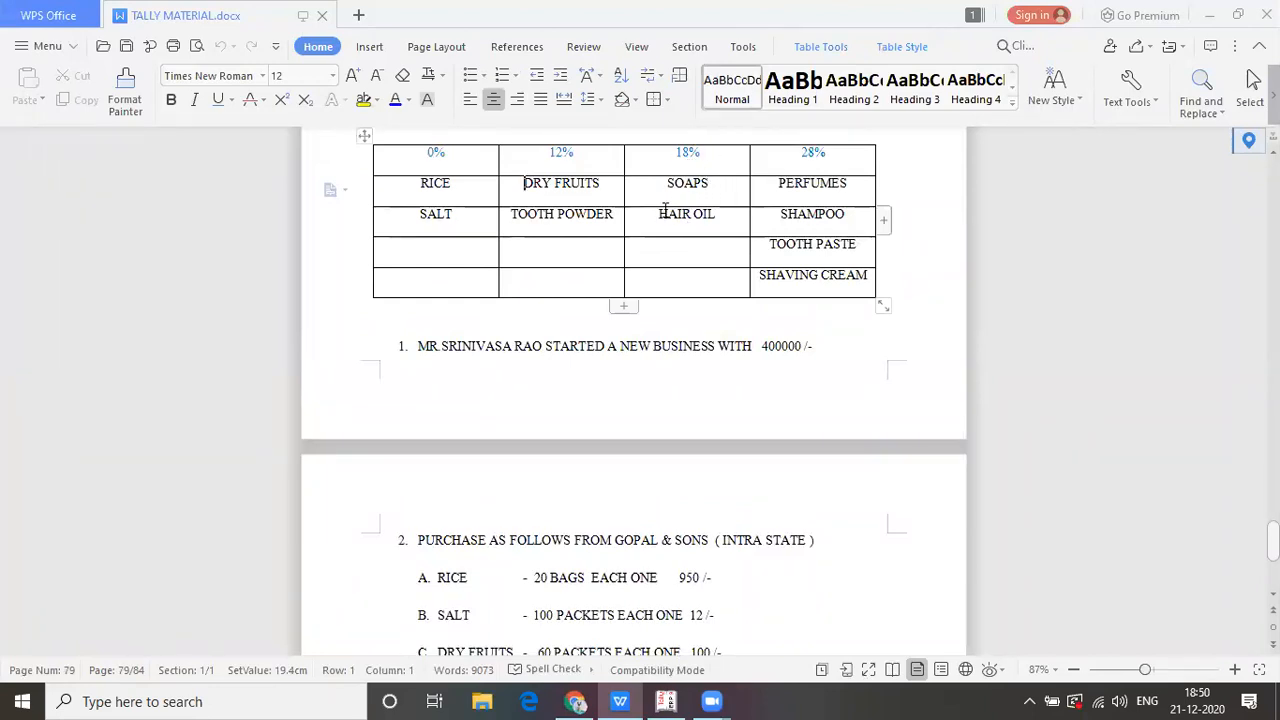
key(Down)
key(Down)
key(Down)
key(Down)
key(Down)
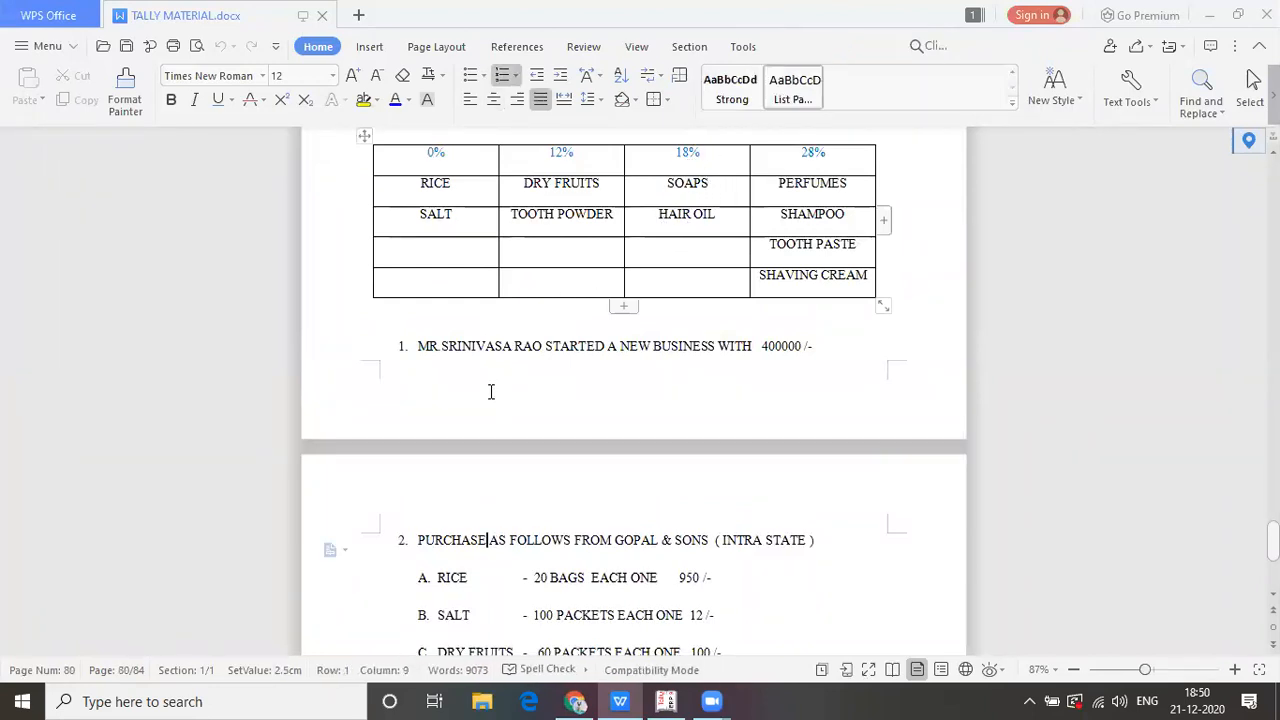
key(Down)
key(Down)
key(Down)
key(Down)
key(Down)
key(Down)
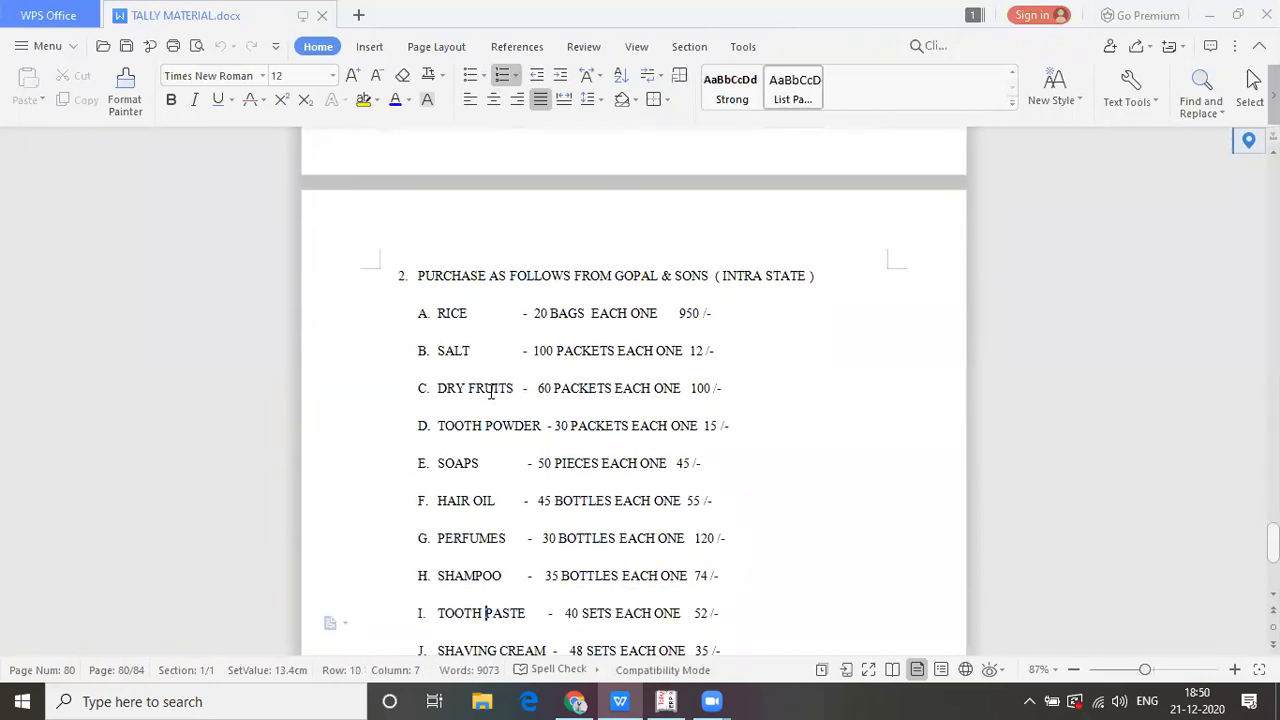
- Name a new stock item Soaps under Primary in Tally.ERP 9
key(alt+Tab)
text(Soaps)
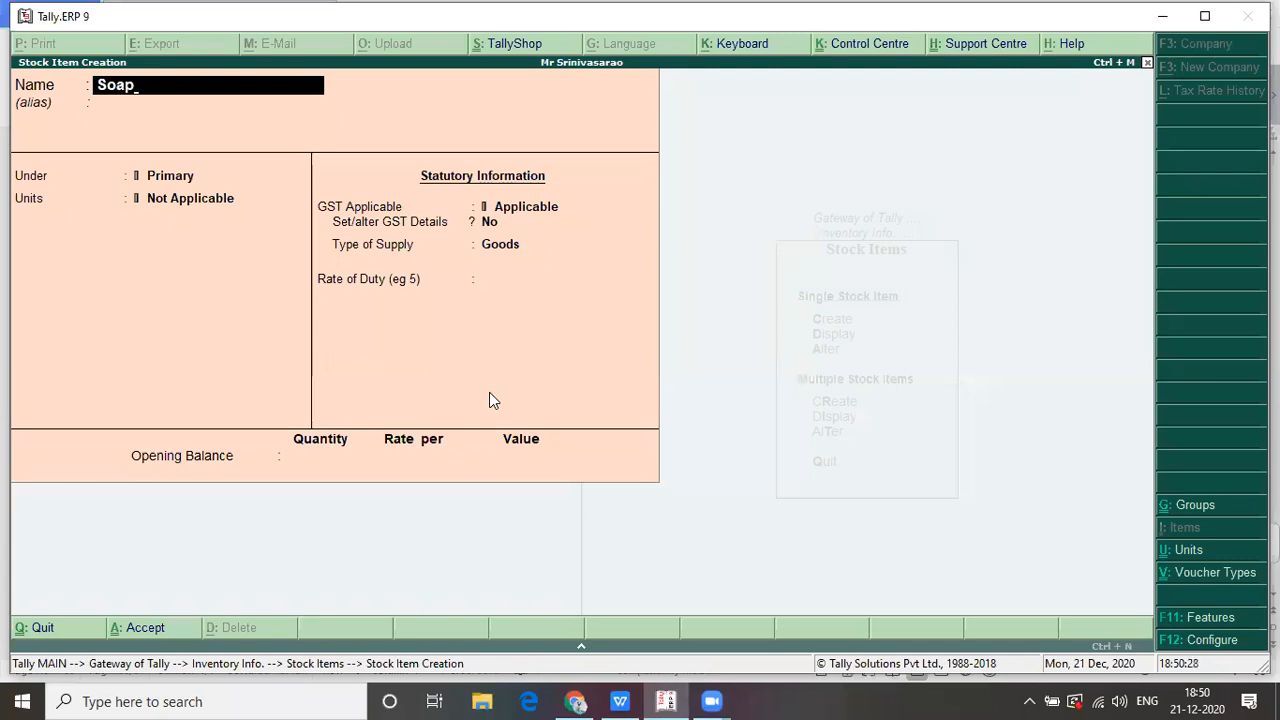
key(Return)
key(Return)
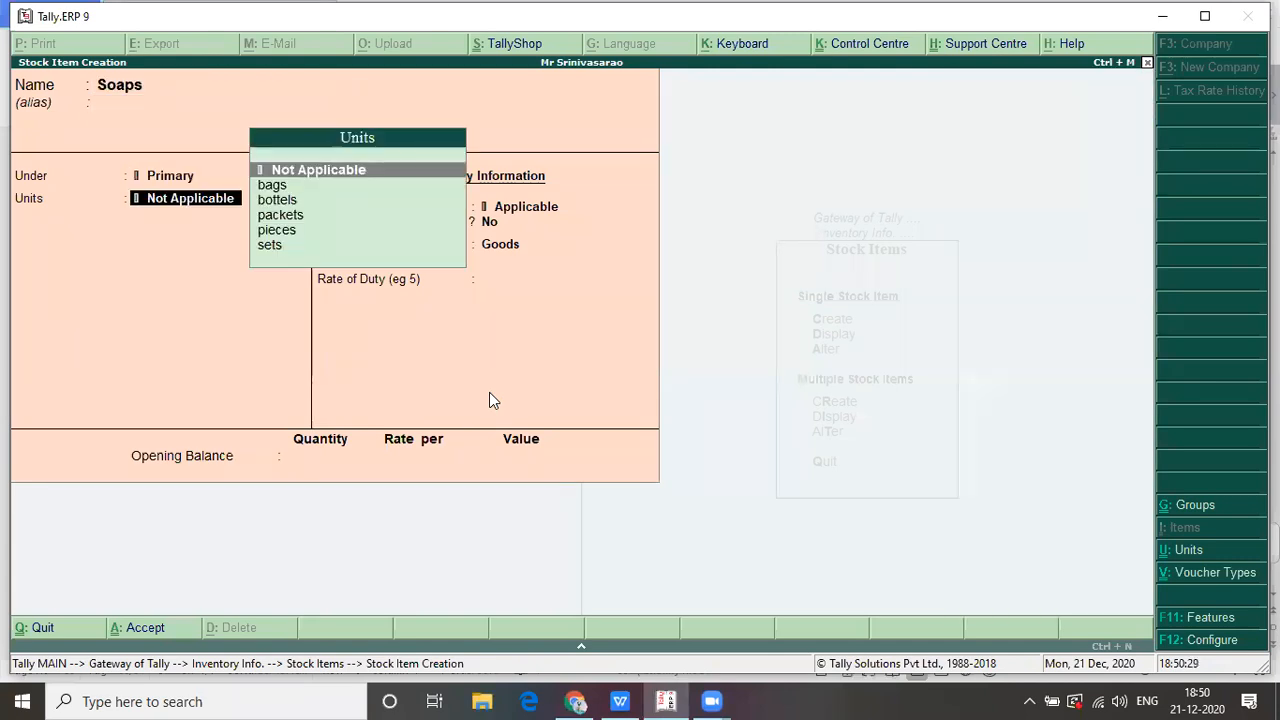
- Check the unit for soaps in the document, and set the Soaps item's unit to pieces in Tally.ERP 9
key(alt+Tab)
key(alt+Tab)
key(Down)
key(Down)
key(Down)
key(Down)
key(Return)
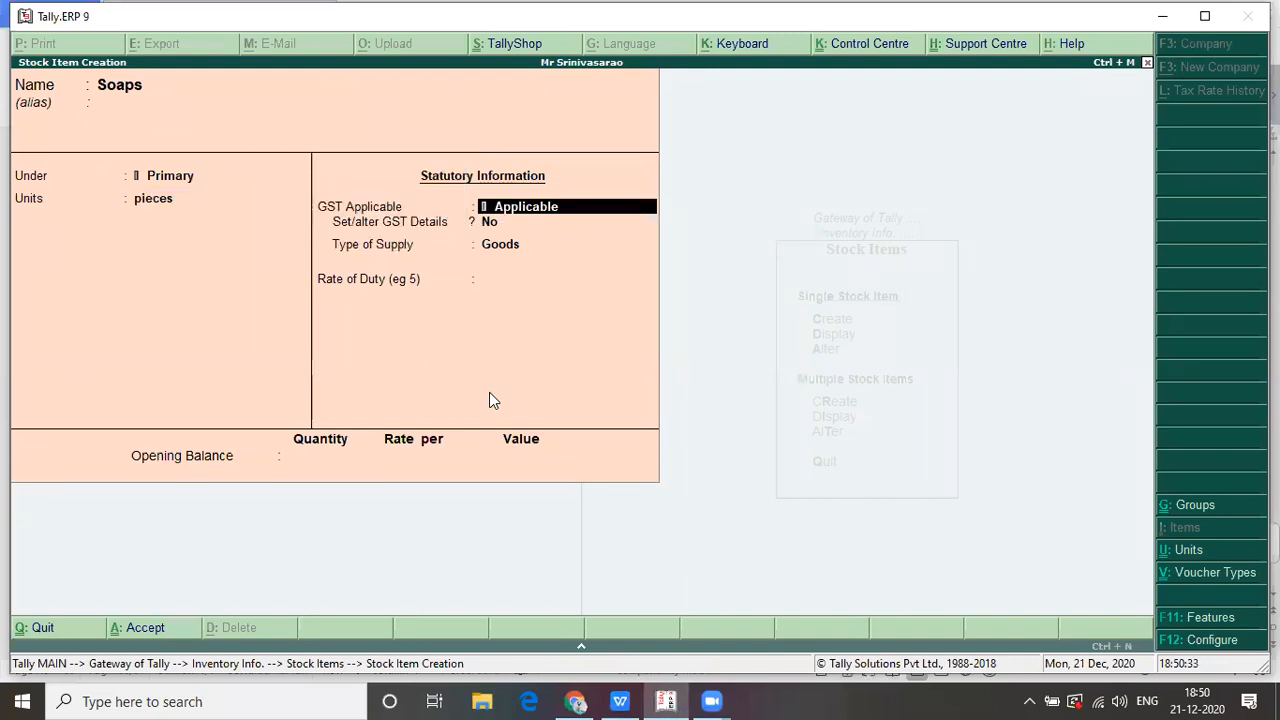
- Enable GST details for the Soaps item and make it taxable on value with 18% integrated tax
key(Return)
text(yes)
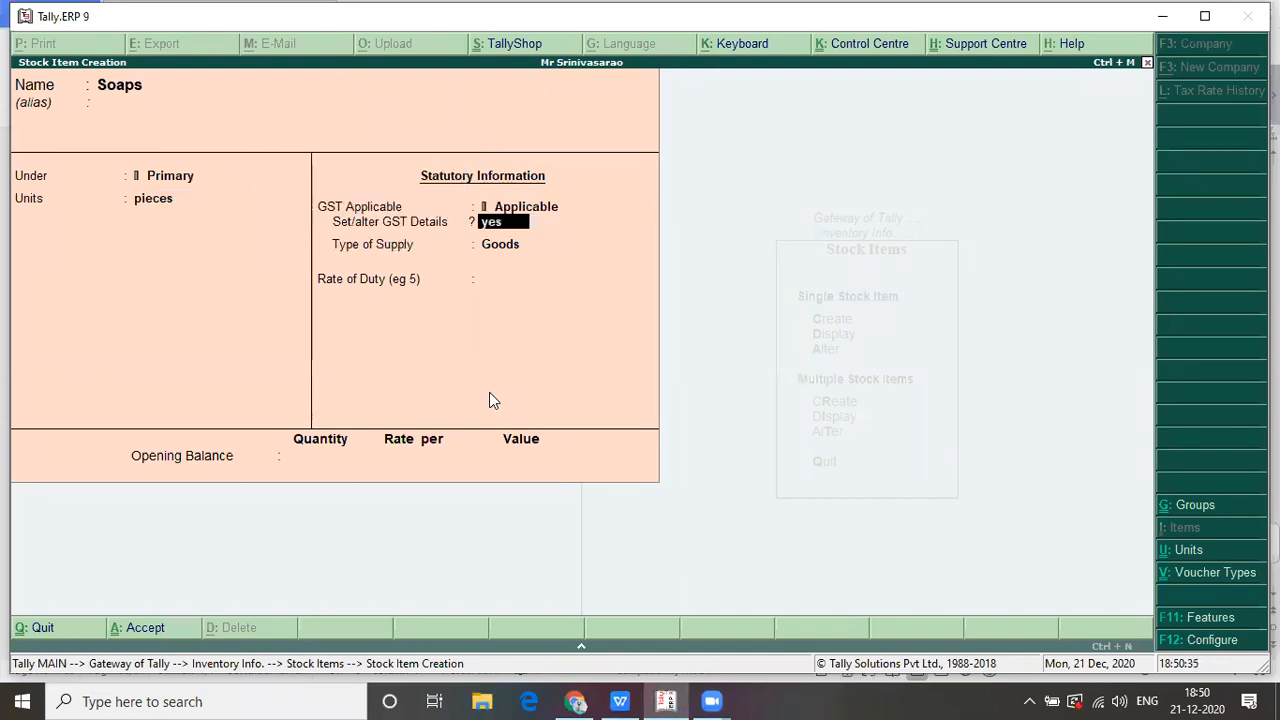
key(Return)
key(Return)
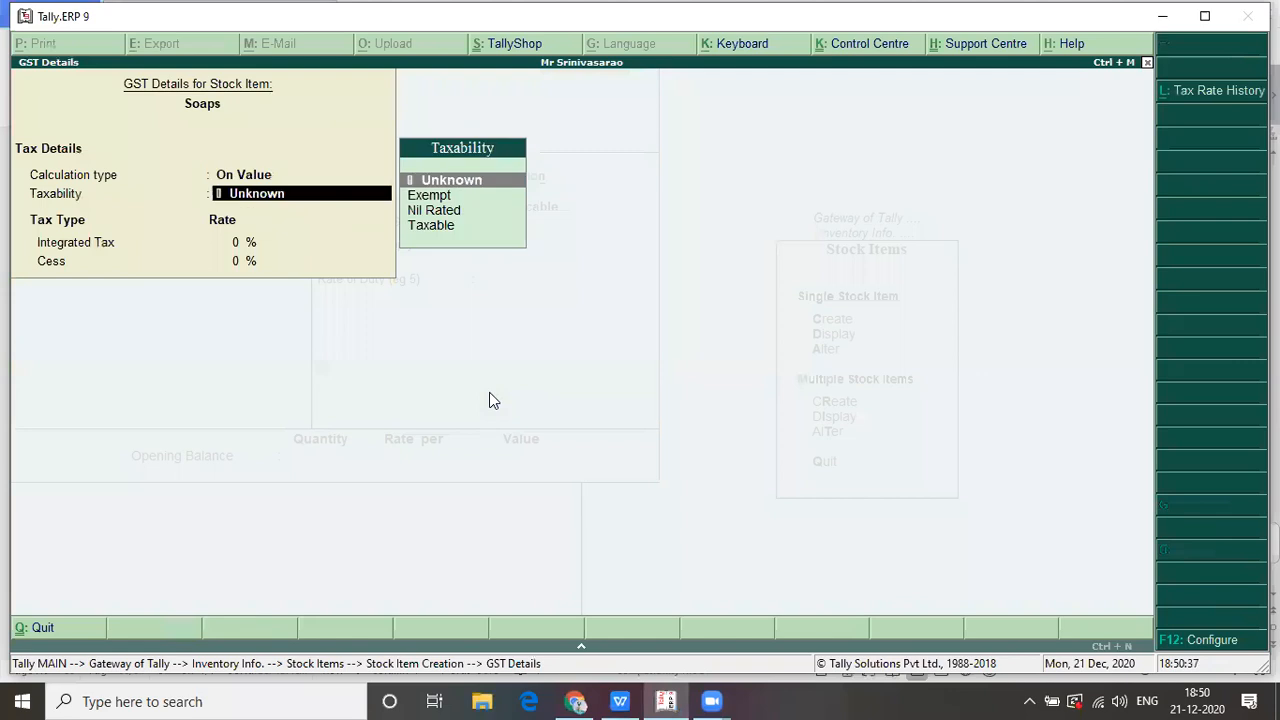
key(Down)
key(Down)
key(Down)
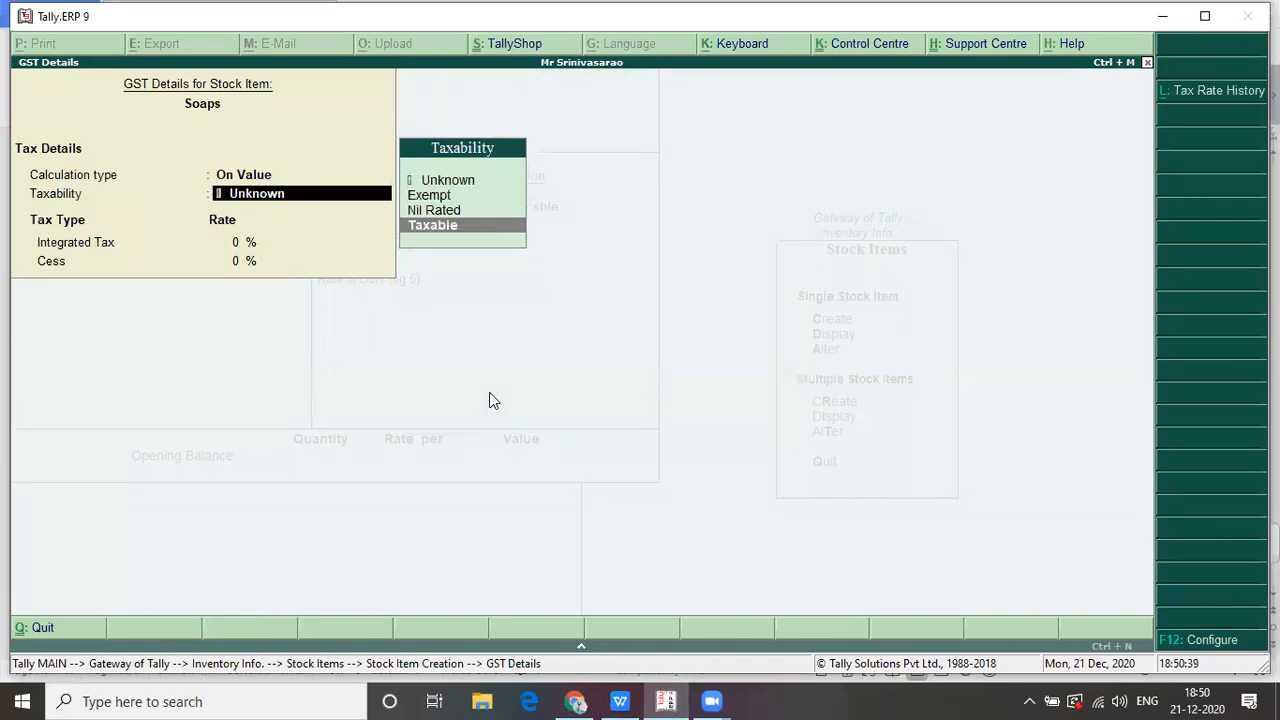
key(Return)
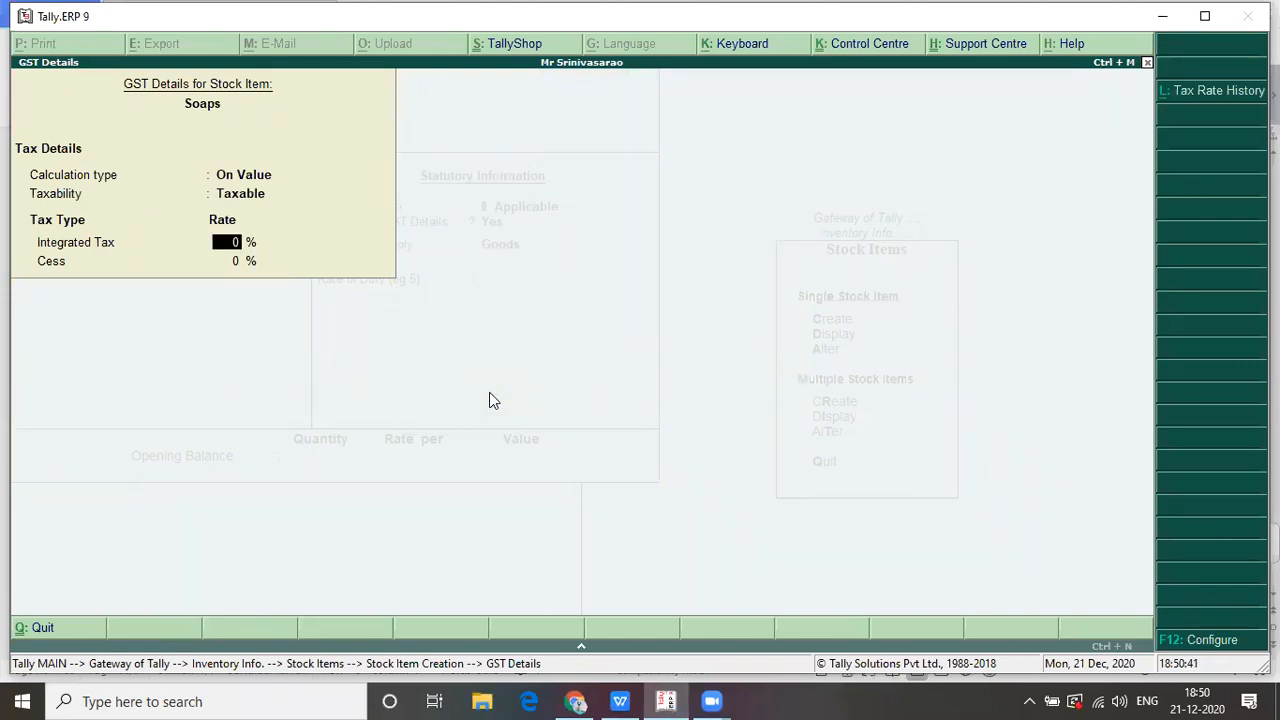
text(18)
key(Return)
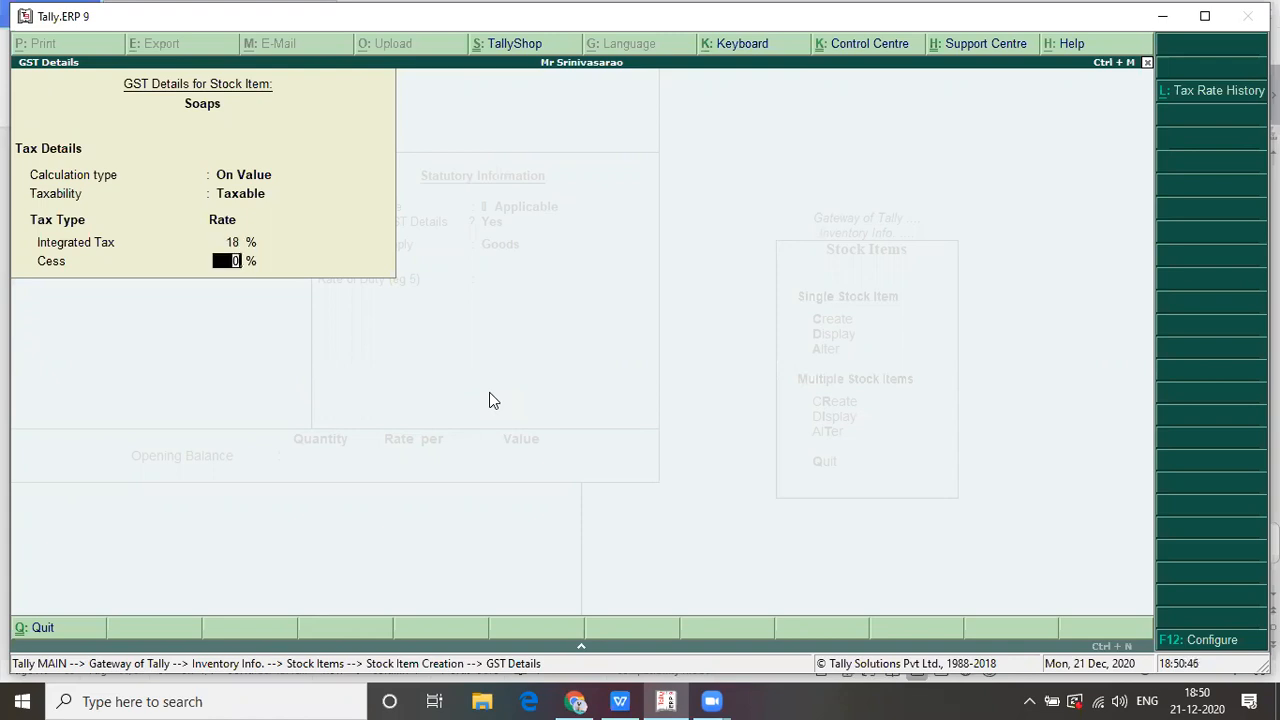
- Save the Soaps item with cess 0%, supply type Goods and duty rate 0
key(Return)
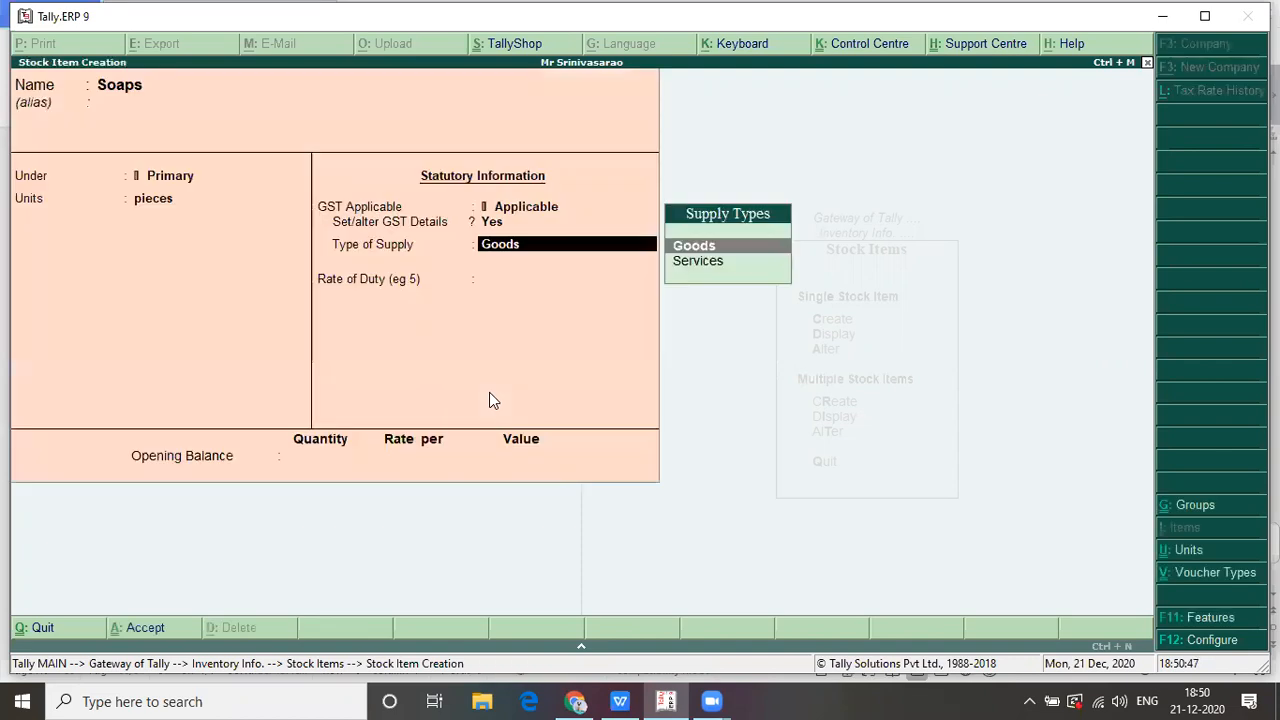
key(Return)
key(Return)
key(Return)
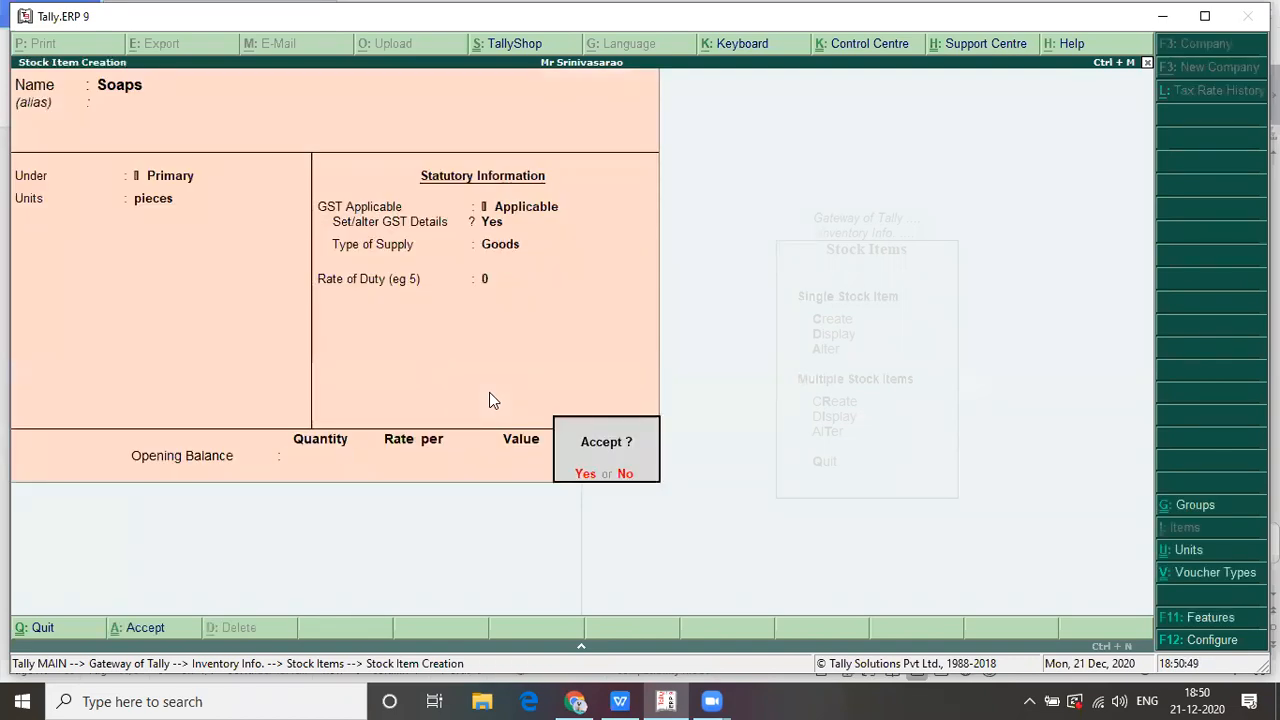
key(Return)
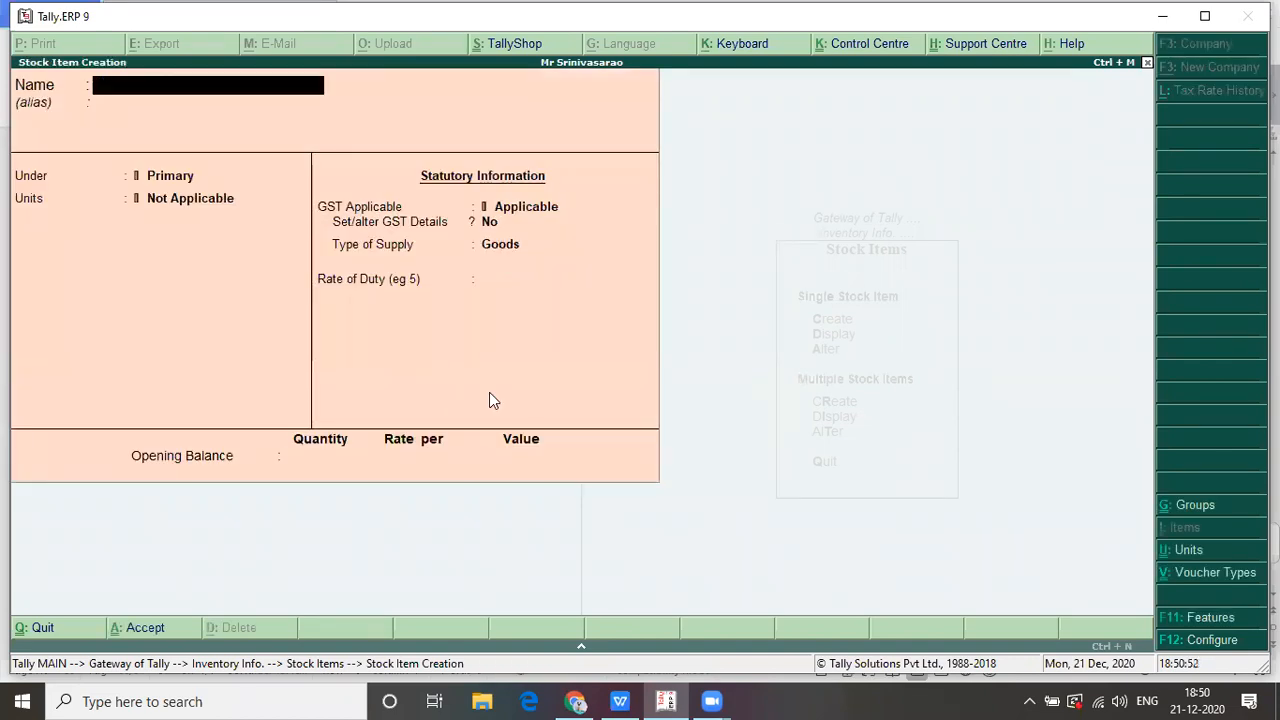
- Check the item after soaps in the document's purchase list, and name a new stock item Hairoil under Primary in Tally.ERP 9
key(alt+Tab)
scroll(491, 393, down, 2)
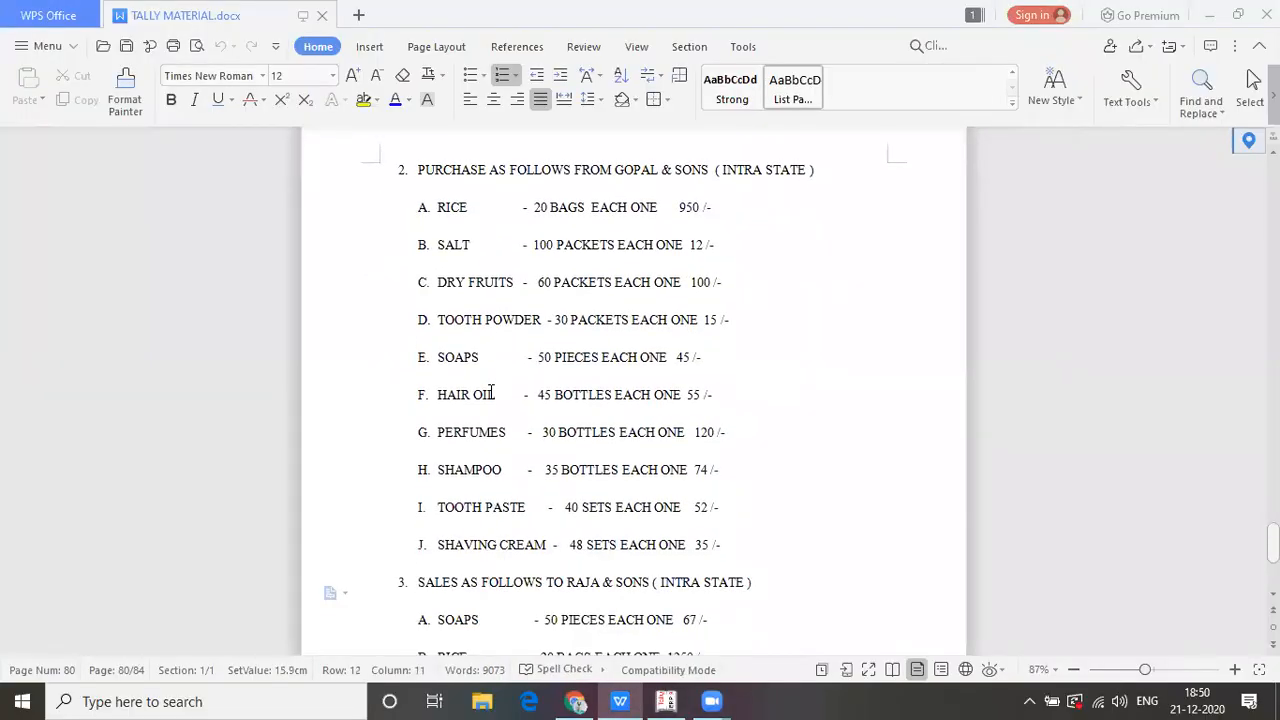
key(alt+Tab)
text(Ha)
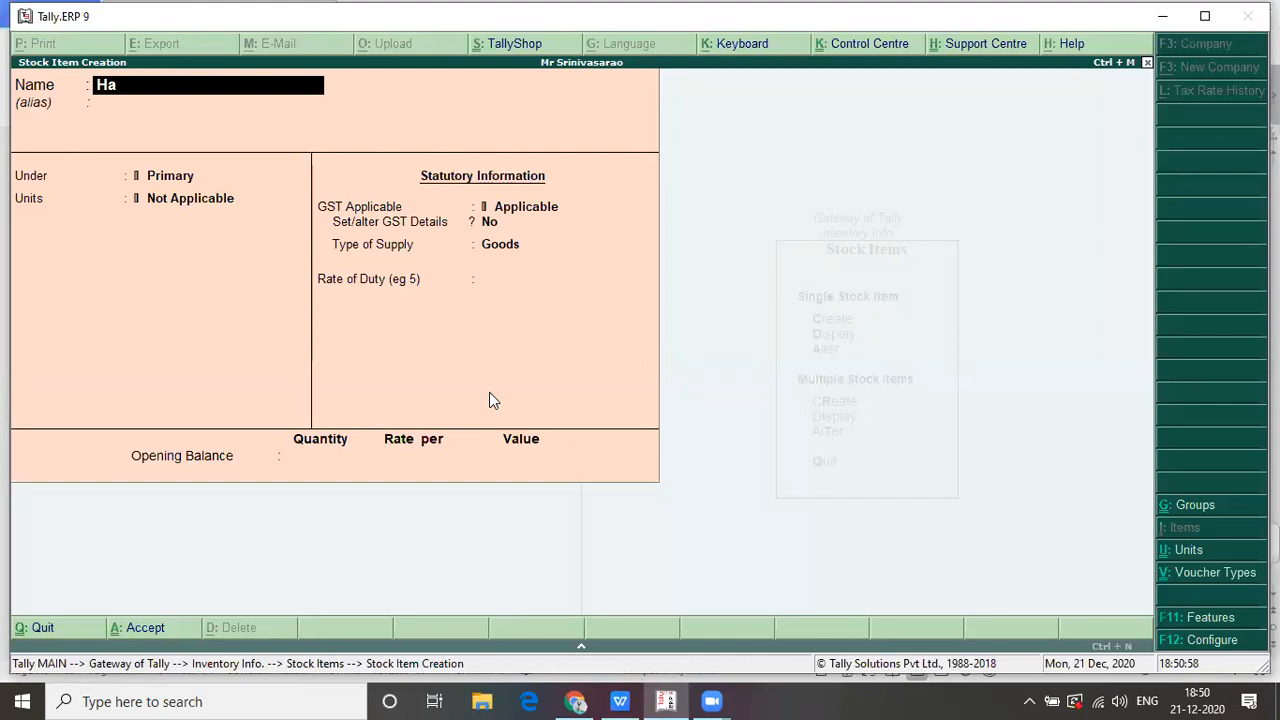
text(iro)
key(Return)
key(Return)
key(Return)
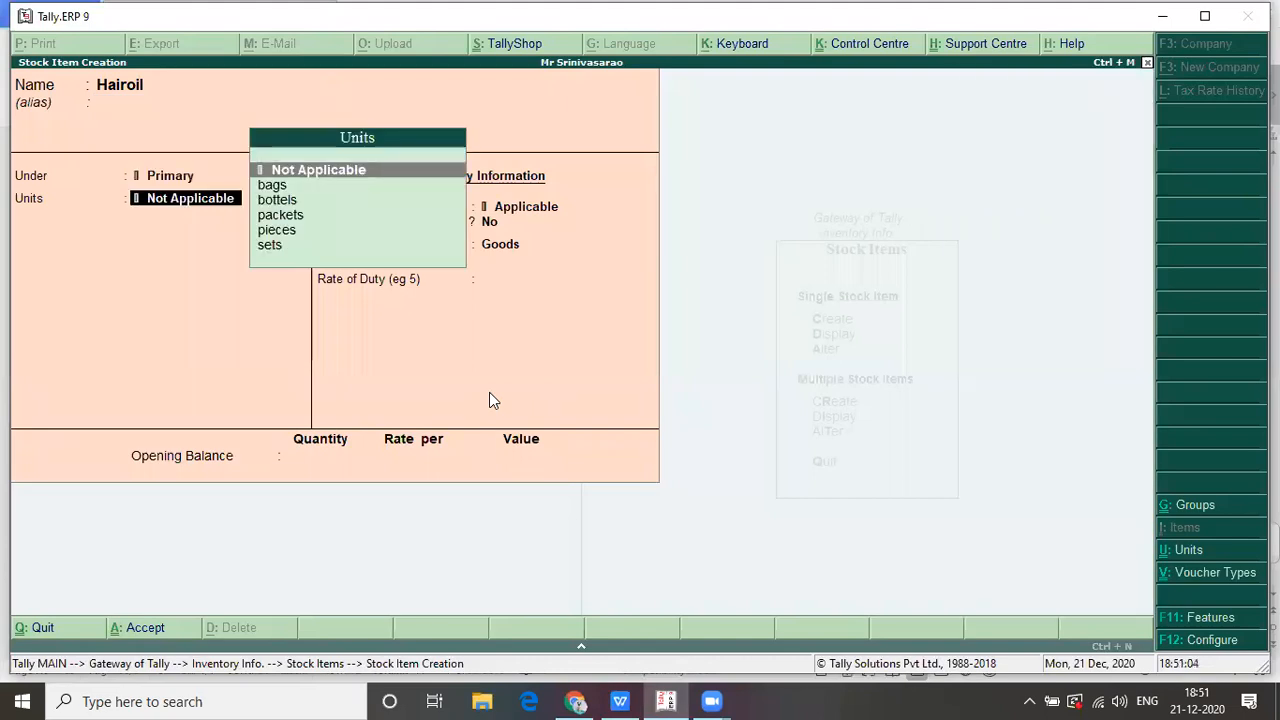
- Check the unit for hair oil in the document, and set the Hairoil item's unit to bottels in Tally.ERP 9
key(alt+Tab)
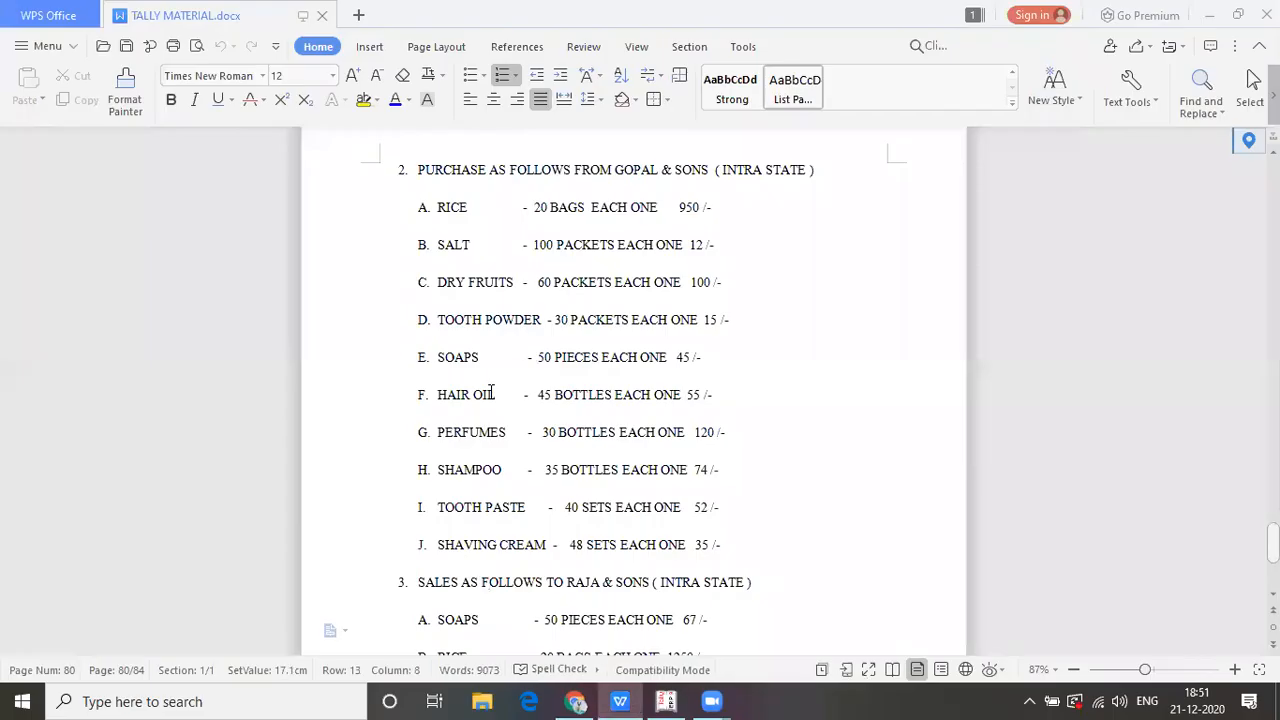
key(alt+Tab)
key(Down)
key(Down)
key(Down)
key(Up)
key(Return)
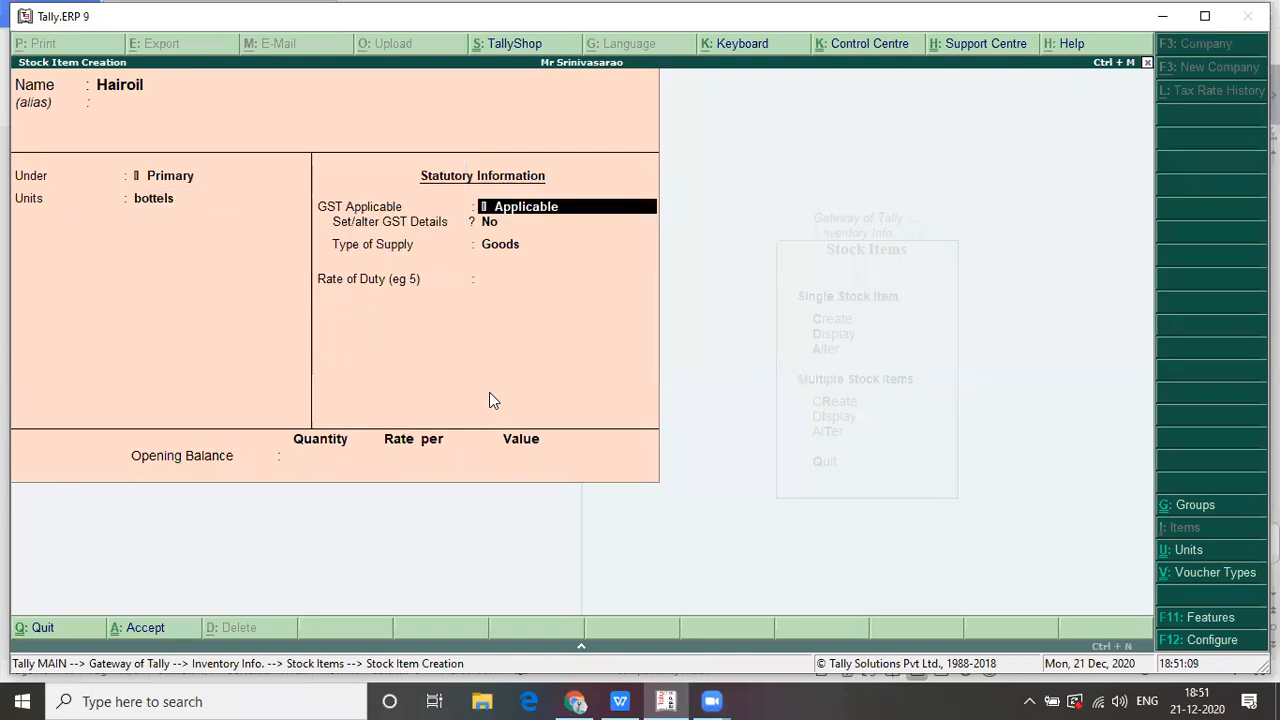
- Enable GST details for the Hairoil item and make it taxable on value with 18% integrated tax
key(Return)
text(yes)
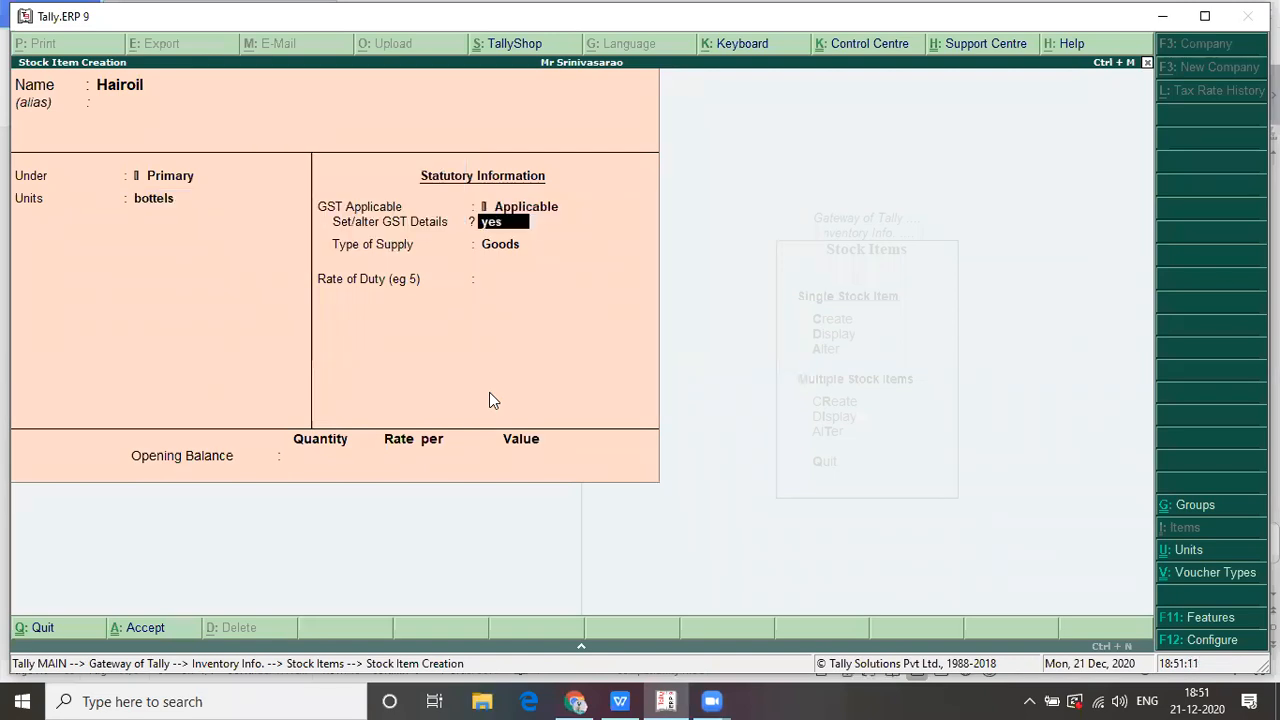
key(Return)
key(Return)
key(Down)
key(Down)
key(Down)
key(Return)
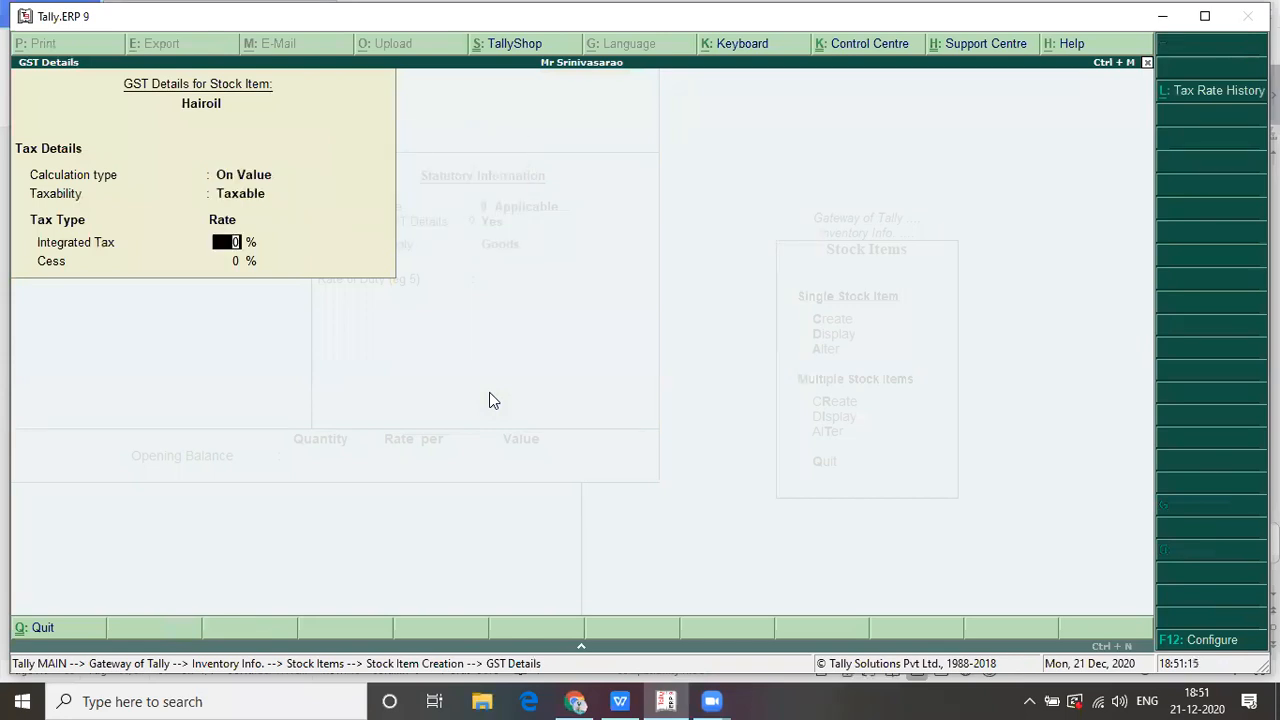
text(18%)
key(Return)
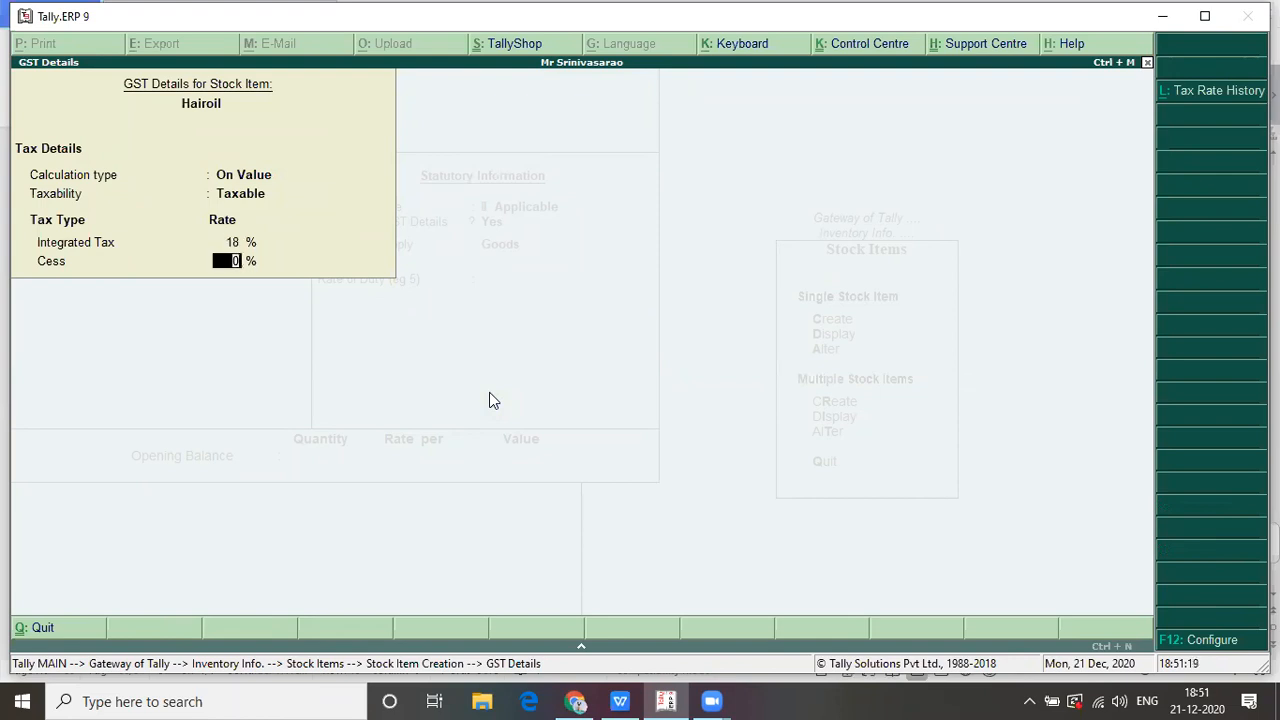
- Glance at the document's purchase list, and save the Hairoil item in Tally.ERP 9 with cess 0%, supply type Goods and duty rate 0
key(alt+Tab)
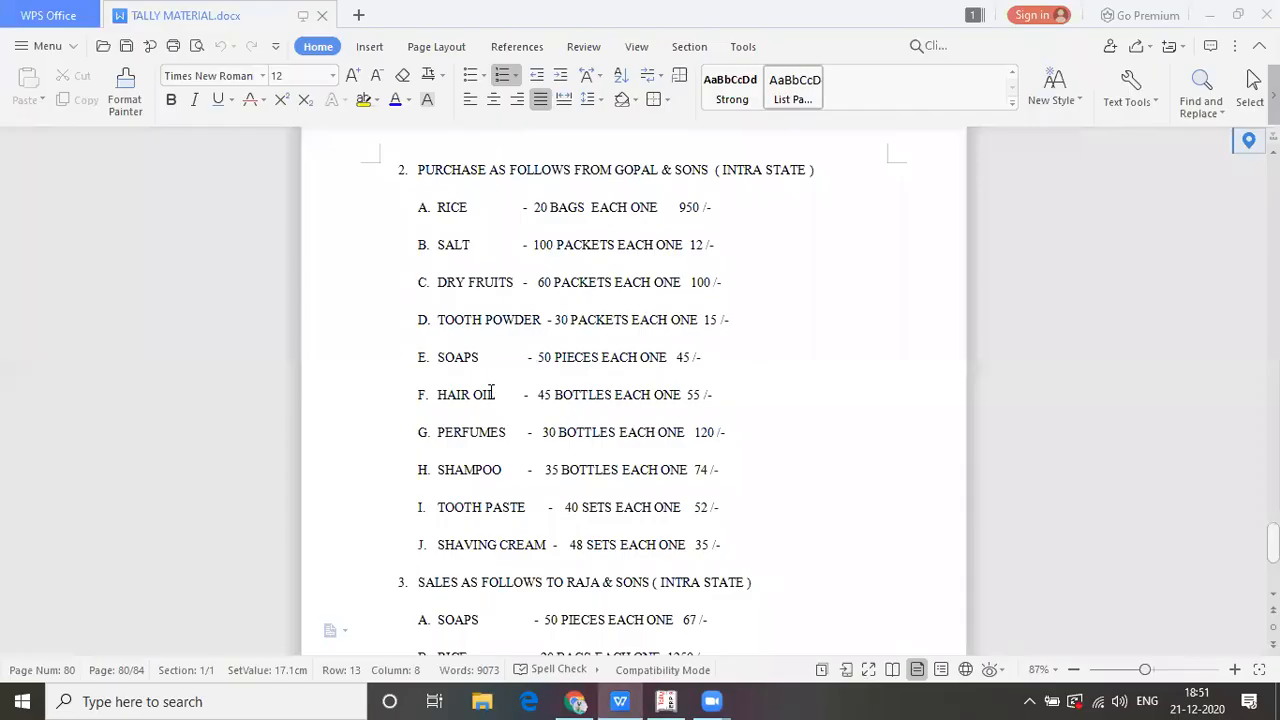
key(alt+Tab)
key(Return)
key(Return)
key(Return)
key(Return)
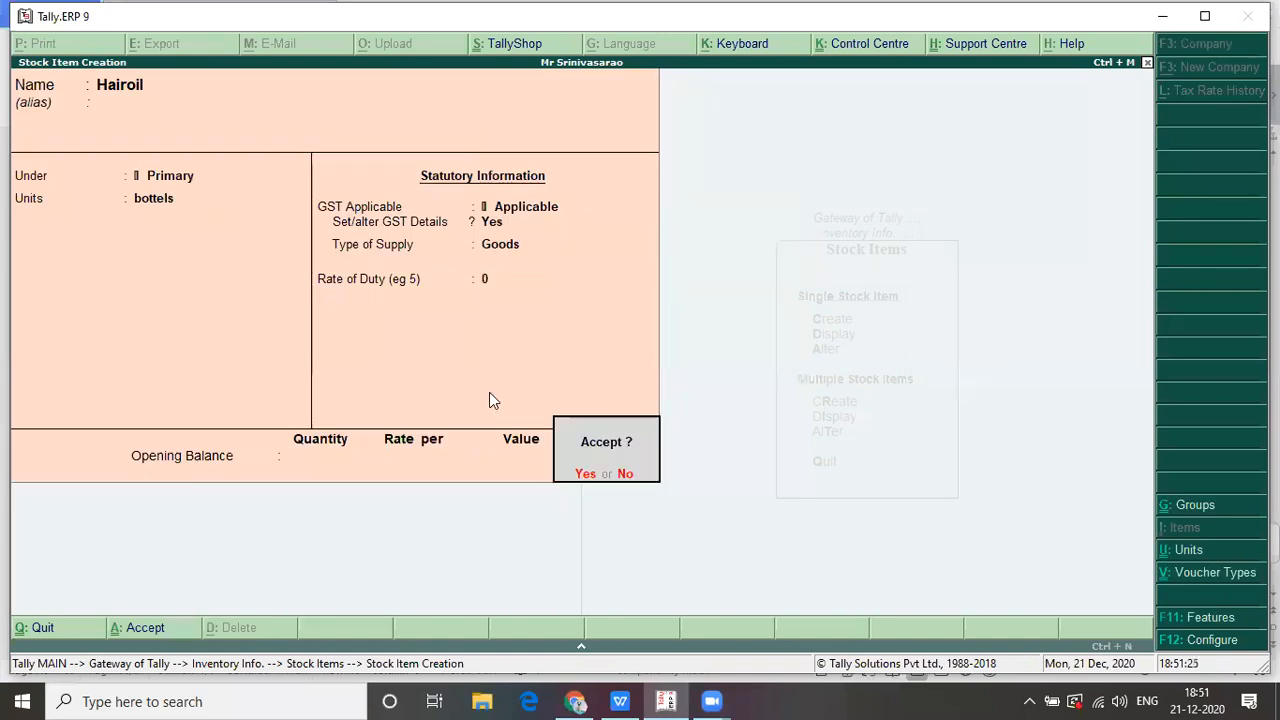
key(Return)
- Switch to the document and examine the perfumes entry in the purchase list and its column in the GST rate table
key(alt+Tab)
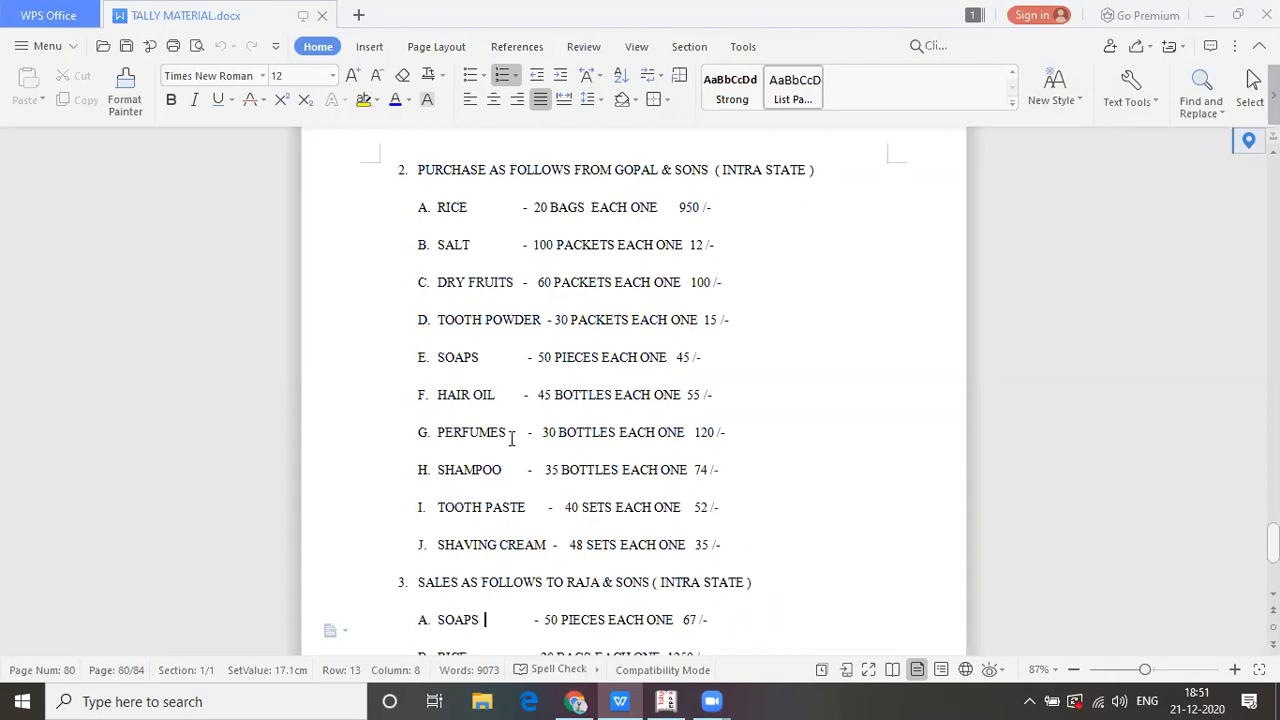
key(Up)
key(Up)
key(Up)
key(Up)
key(Up)
key(Up)
key(Up)
key(Up)
key(Up)
key(Up)
key(Up)
key(Up)
key(Up)
key(Up)
key(Up)
key(Up)
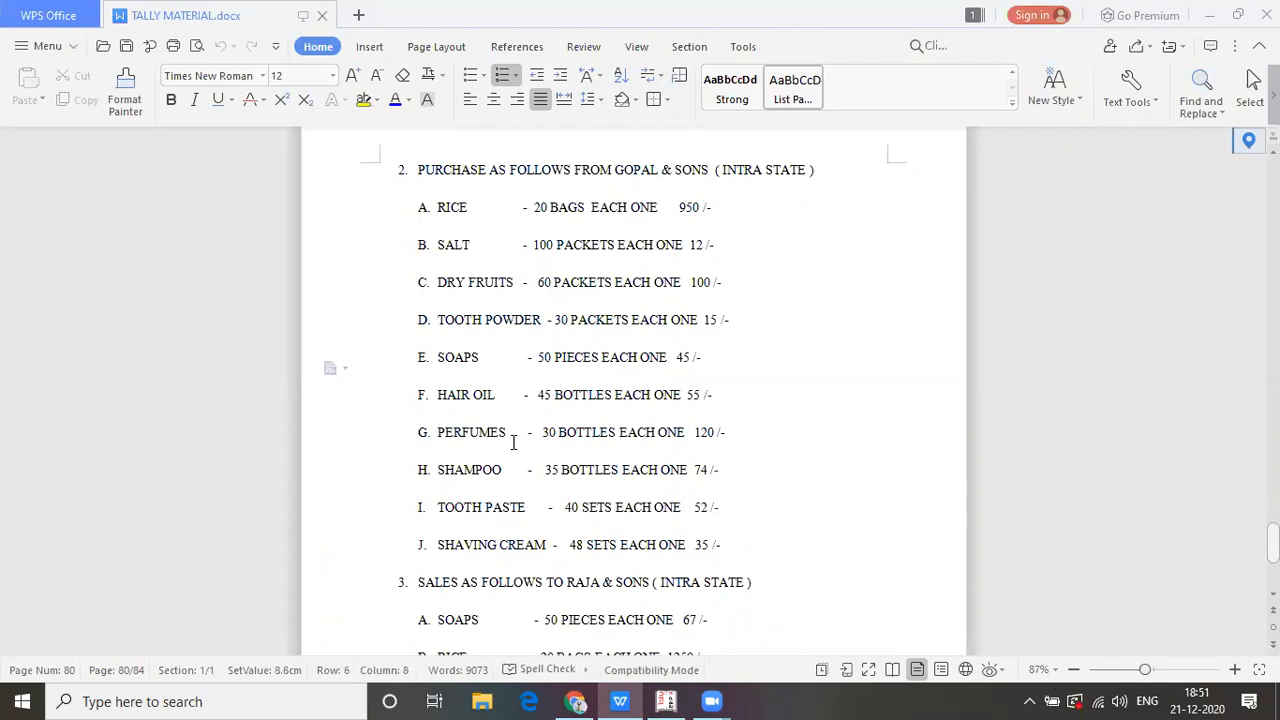
key(Up)
key(Up)
key(Up)
key(Up)
key(Up)
key(Up)
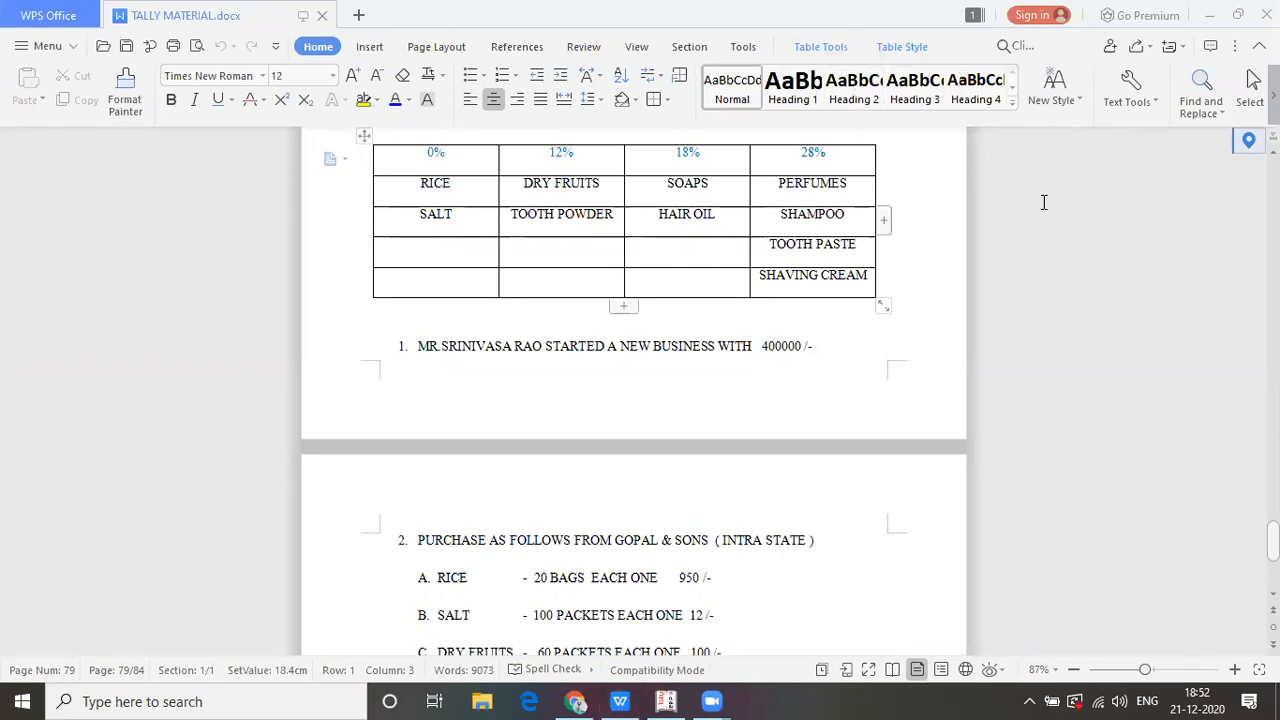
- Name a new stock item Perfumes under Primary in Tally.ERP 9, checking the spelling against the document
key(alt+Tab)
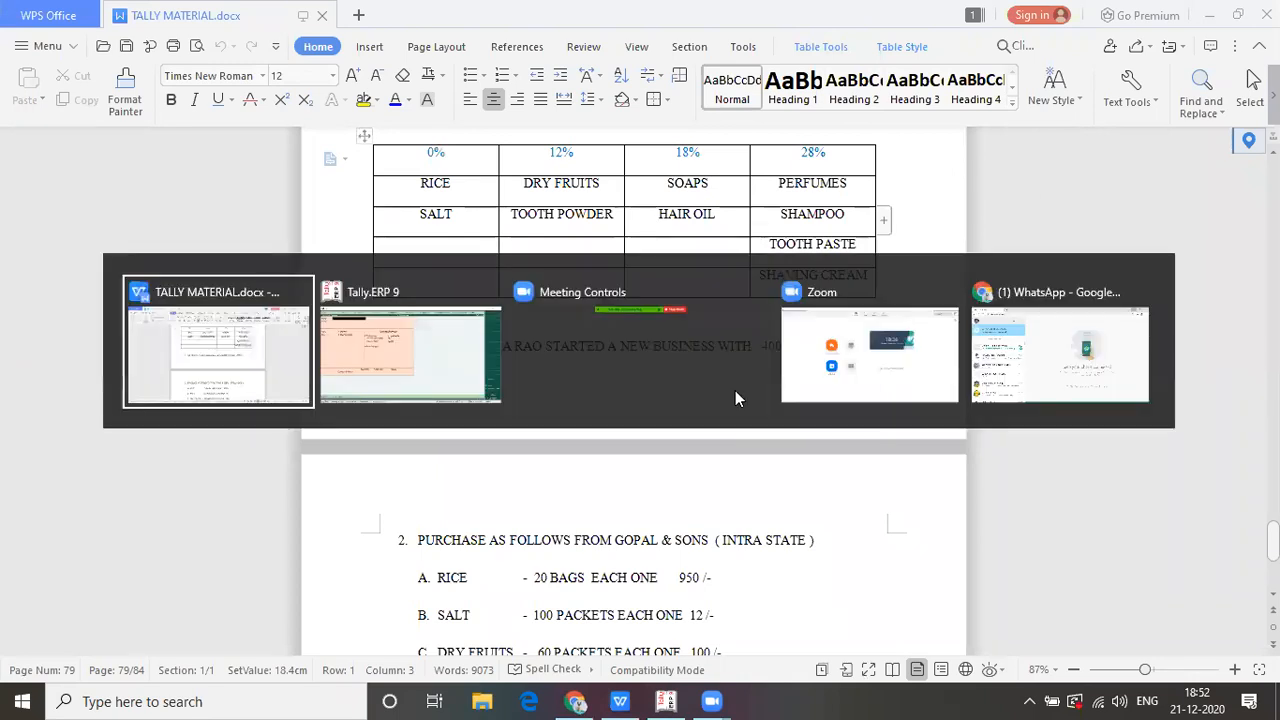
text(Performs)
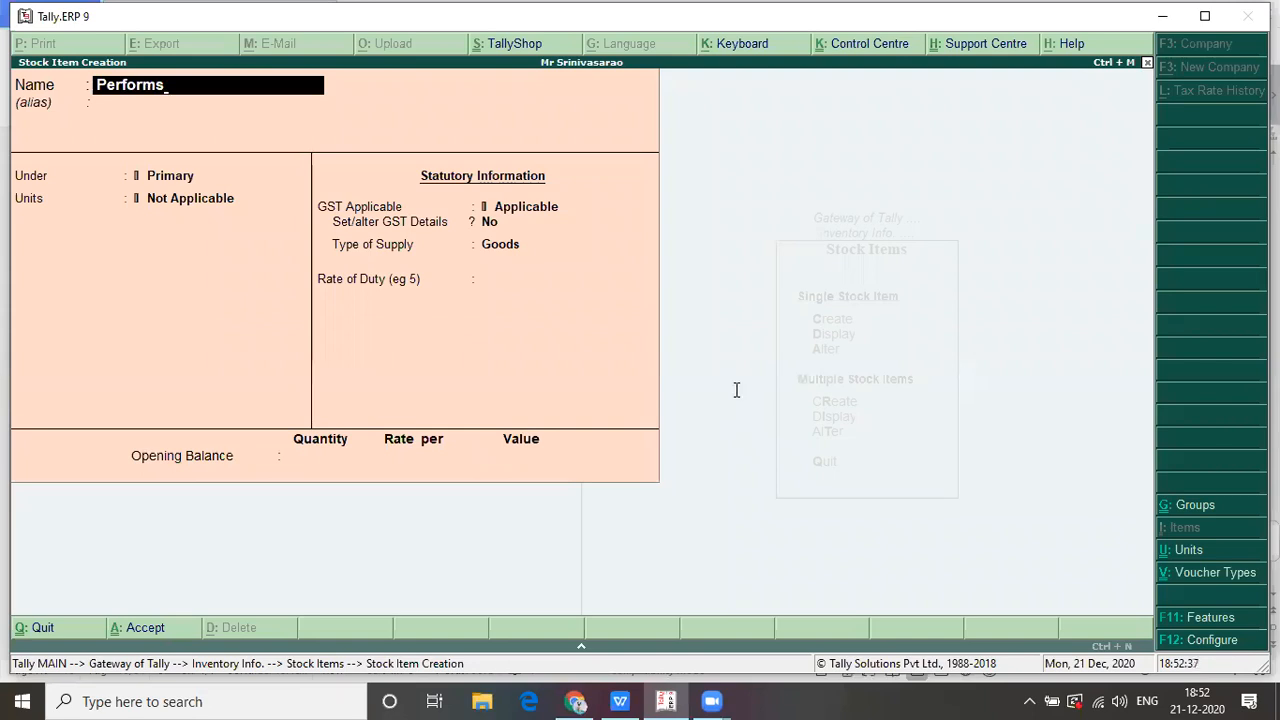
key(alt+Tab)
key(alt+Tab)
key(BackSpace)
key(BackSpace)
key(BackSpace)
key(BackSpace)
text(umes)
key(Return)
key(Return)
key(Return)
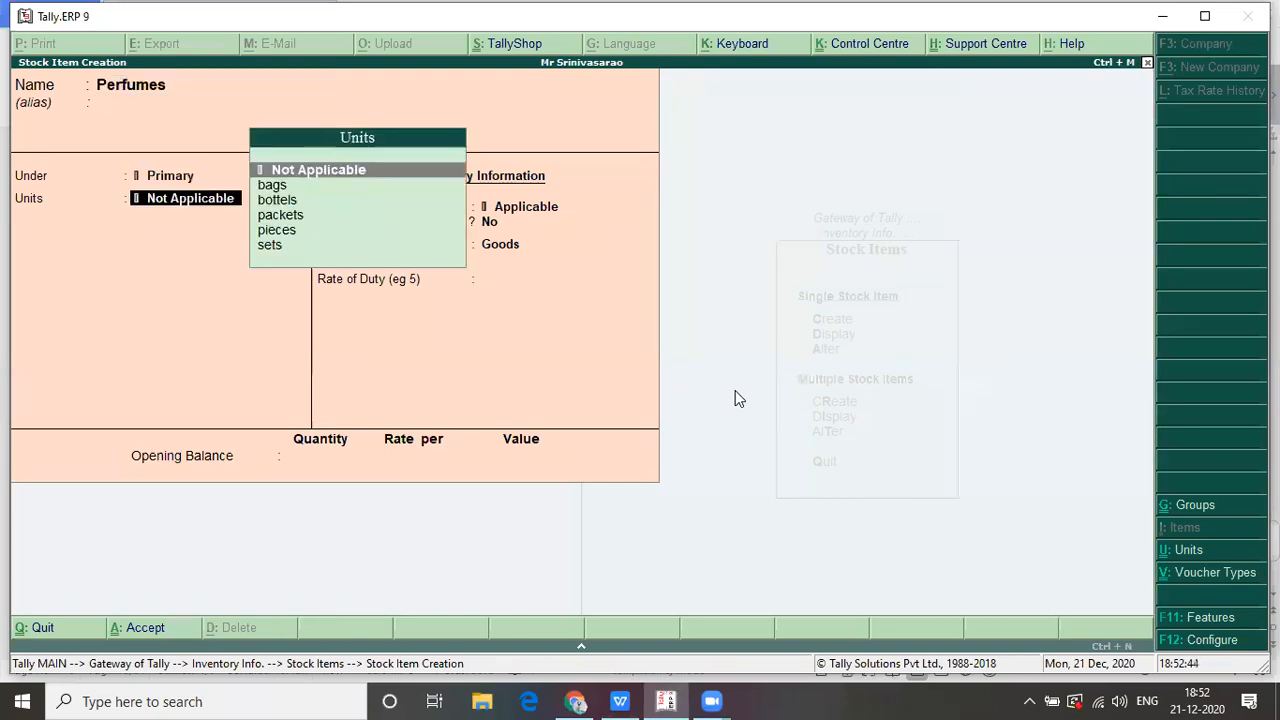
- Check the unit for perfumes in the document's purchase list, and set the Perfumes item's unit to bottels in Tally.ERP 9
key(alt+Tab)
key(Down)
key(Down)
key(Down)
key(Down)
key(Down)
key(Down)
key(Down)
key(Down)
key(Down)
key(Down)
key(Down)
key(Down)
key(Down)
key(Down)
key(Down)
key(Down)
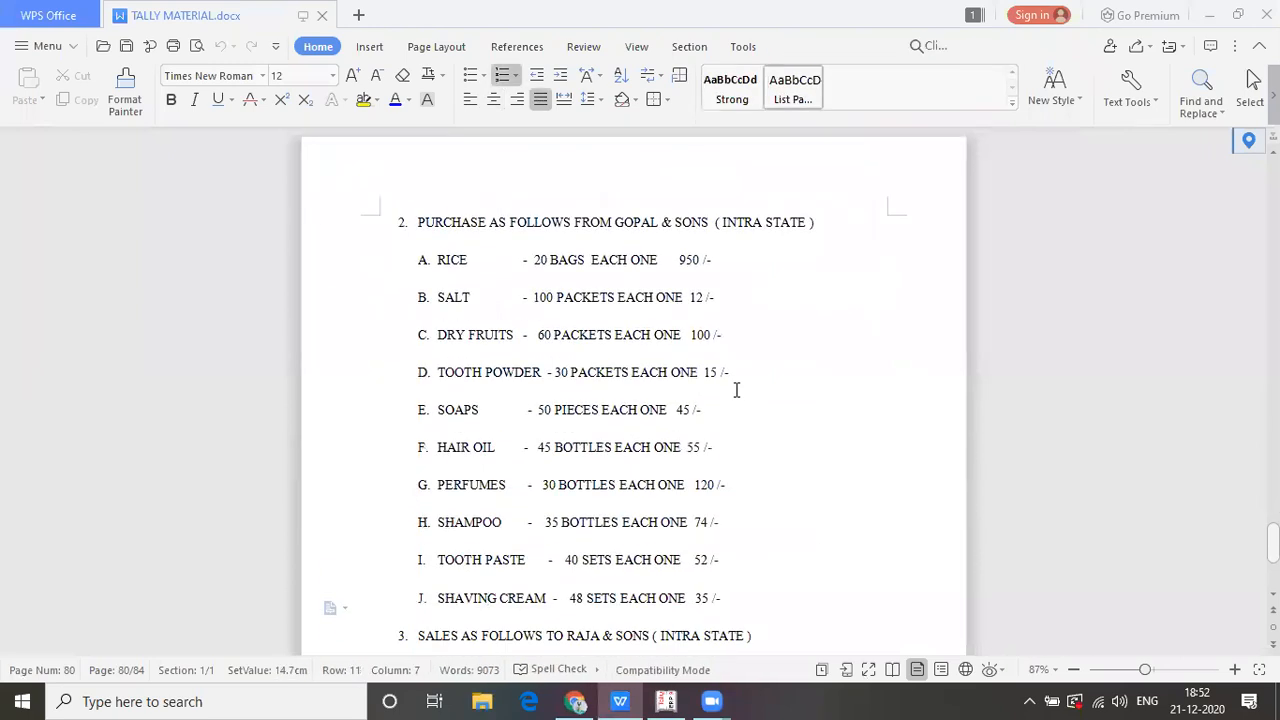
key(alt+Tab)
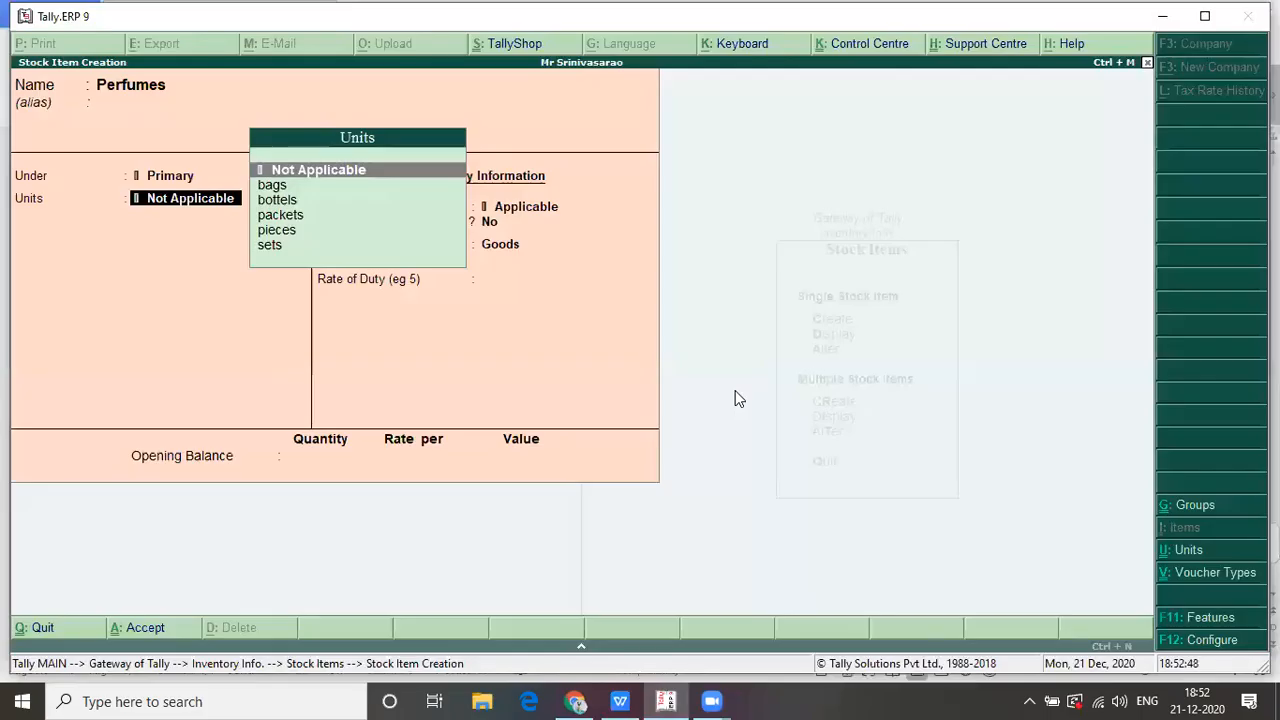
key(Down)
key(Down)
key(Return)
- Enable GST details for the Perfumes item and make it taxable on value with 28% integrated tax
key(Return)
key(y)
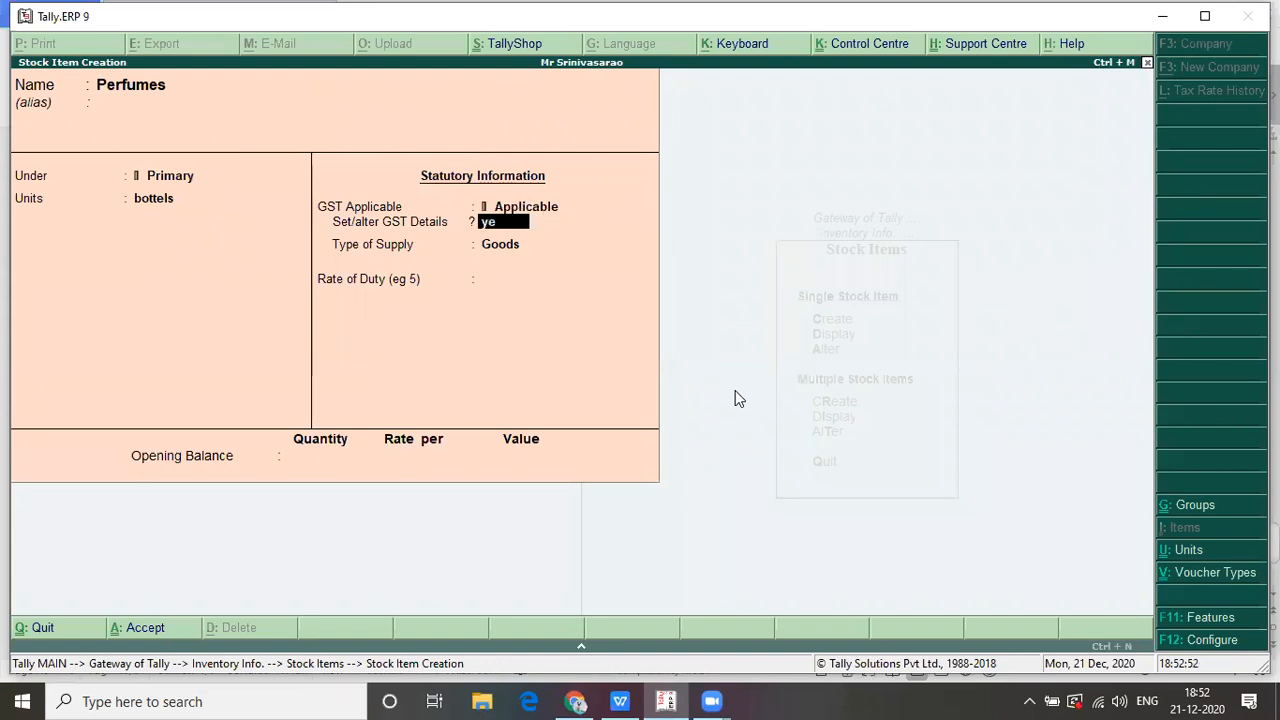
key(Return)
key(Return)
key(Down)
key(Down)
key(Down)
key(Return)
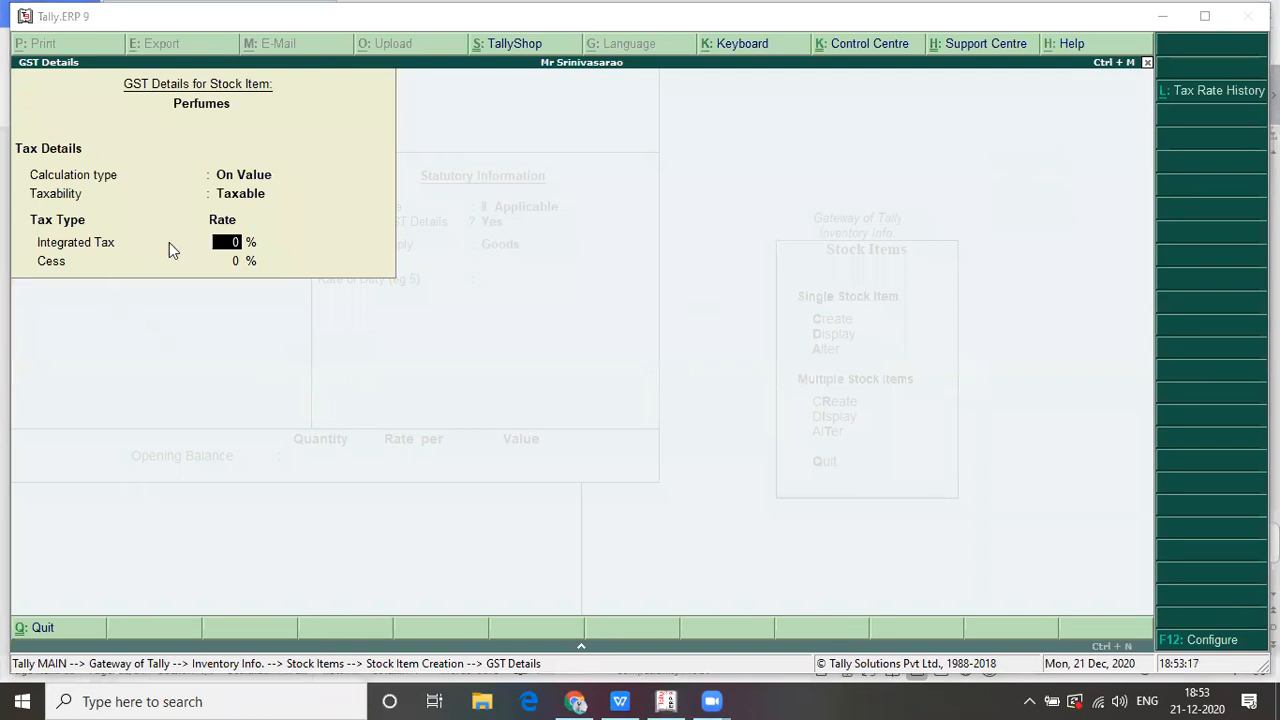
click(197, 246)
text(28)
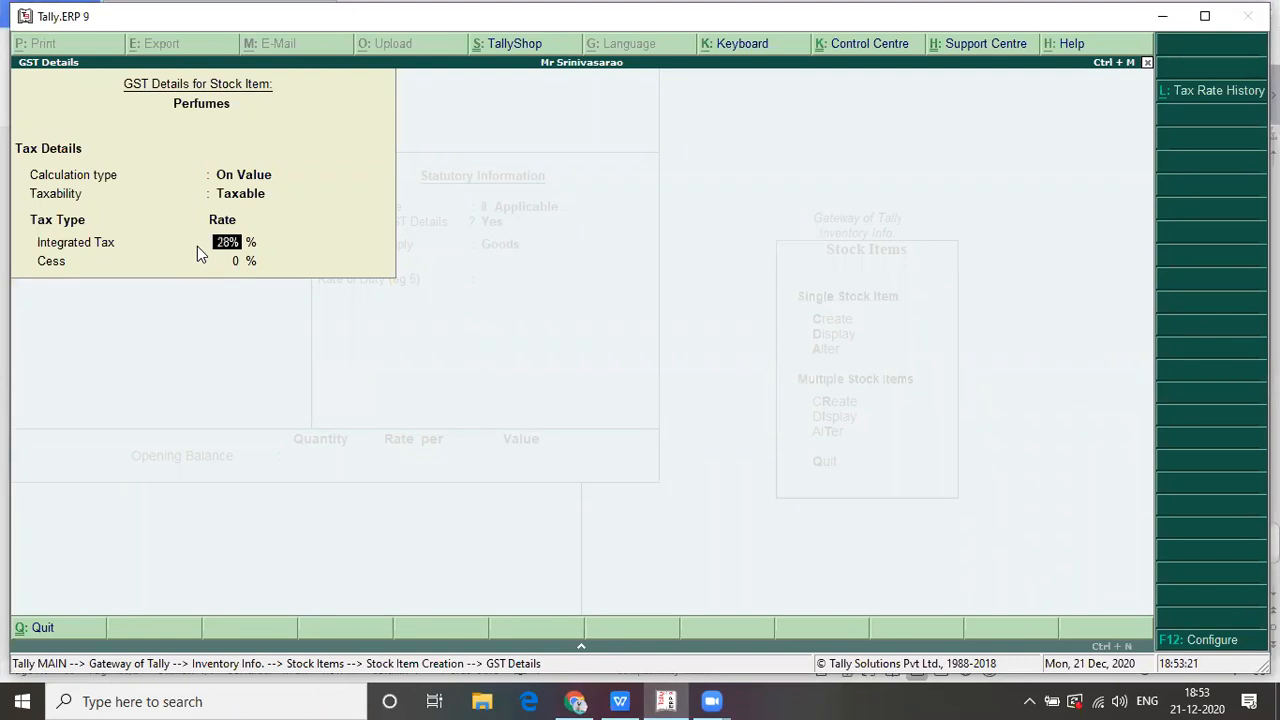
key(Return)
- Save the Perfumes item with cess 0%, supply type Goods and duty rate 0
key(Return)
key(Return)
key(Return)
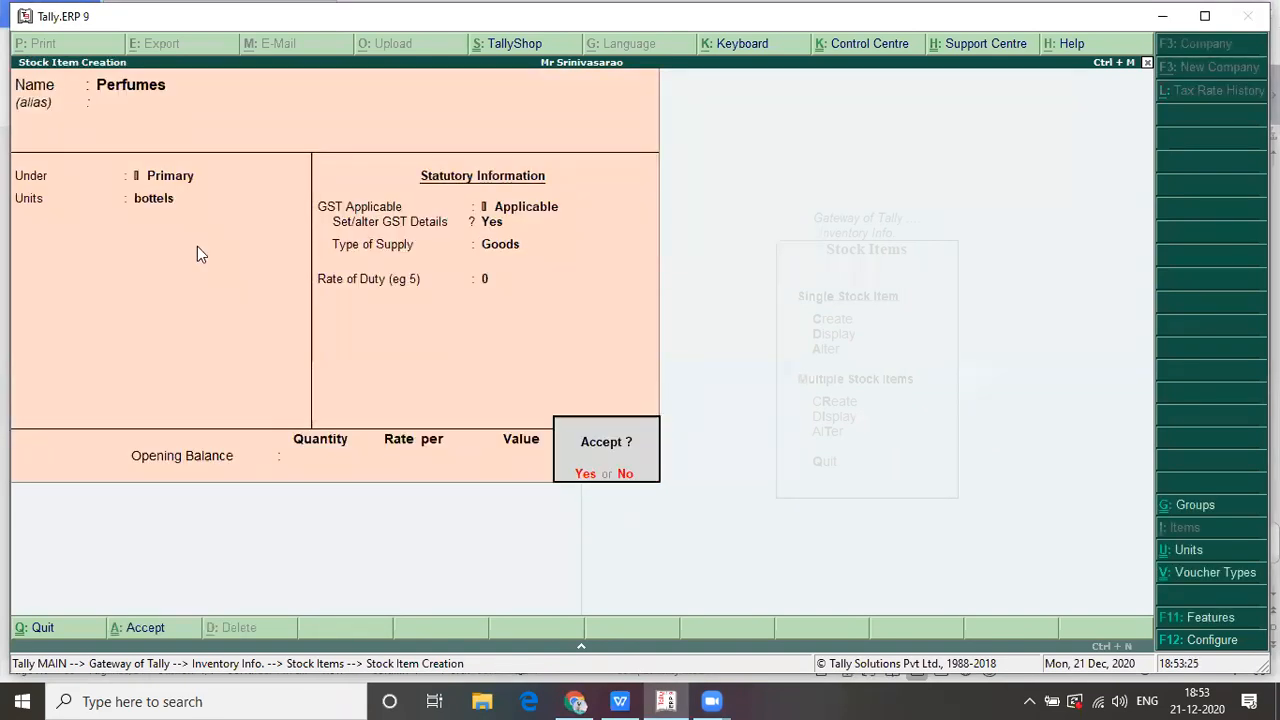
key(Return)
- Check the item after perfumes in the document, and create stock item Shampoo under Primary with unit bottels in Tally.ERP 9
key(alt+Tab)
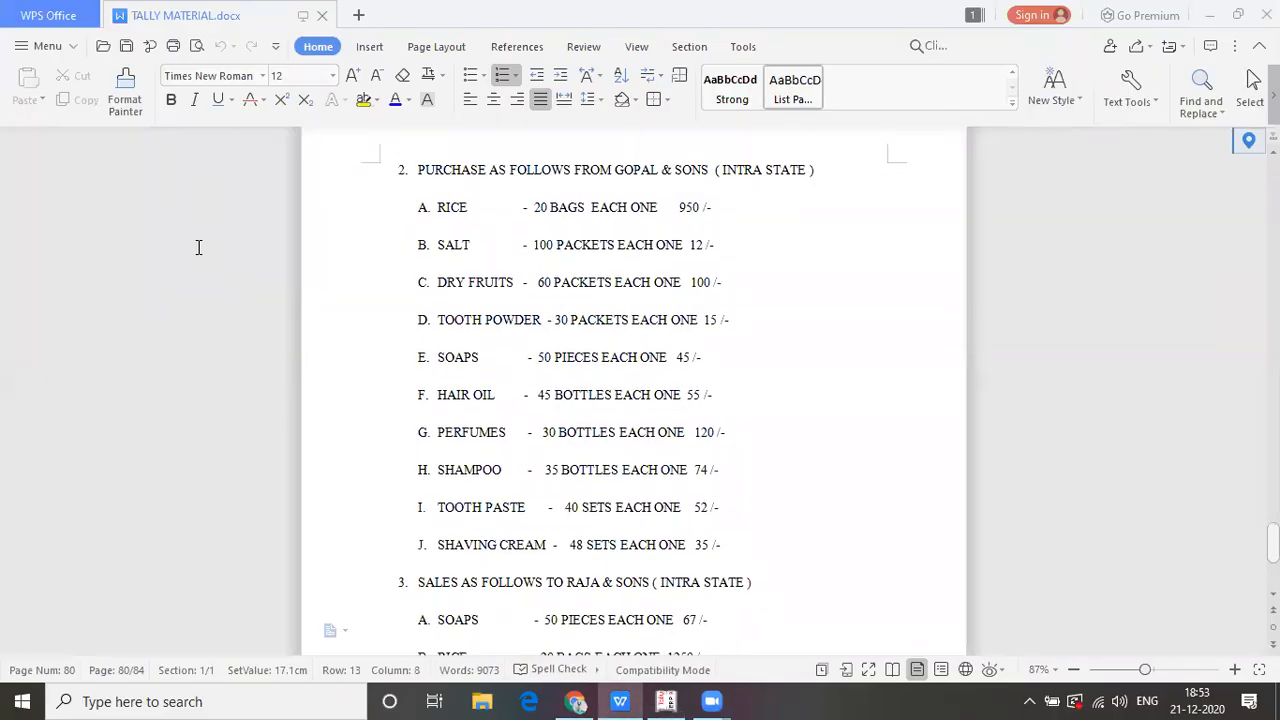
key(alt+Tab)
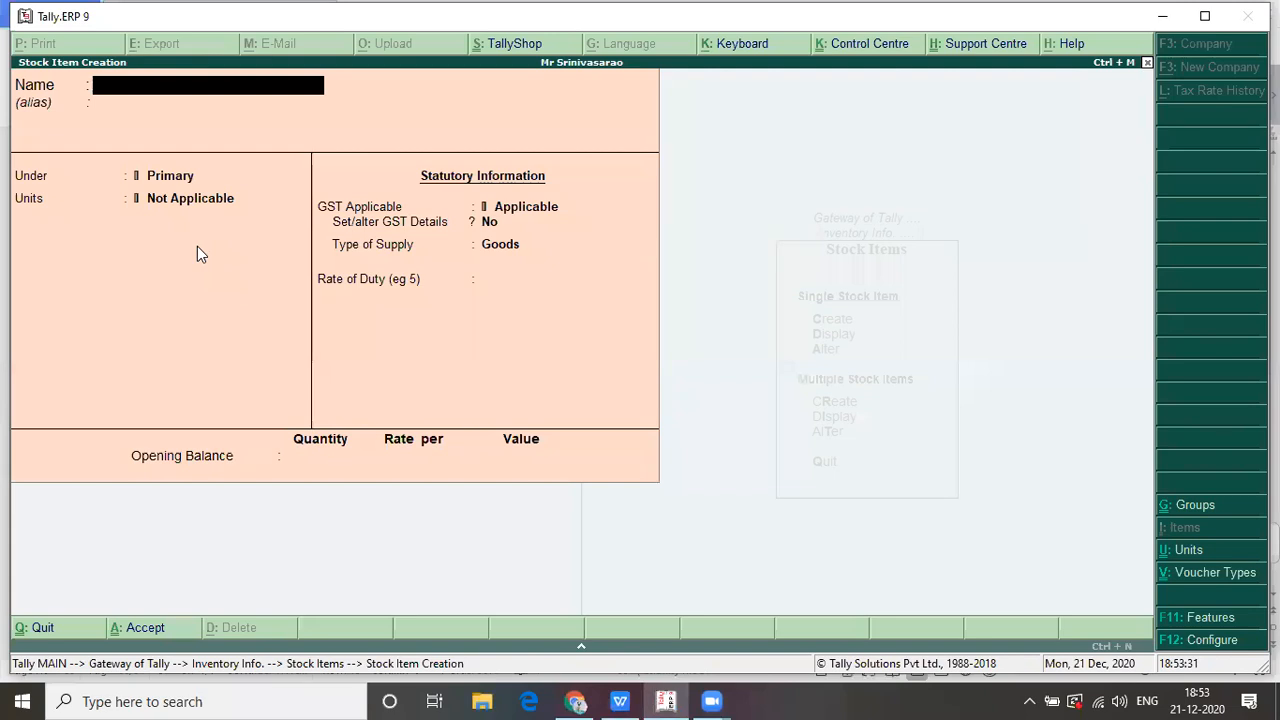
text(Shampoo)
key(Return)
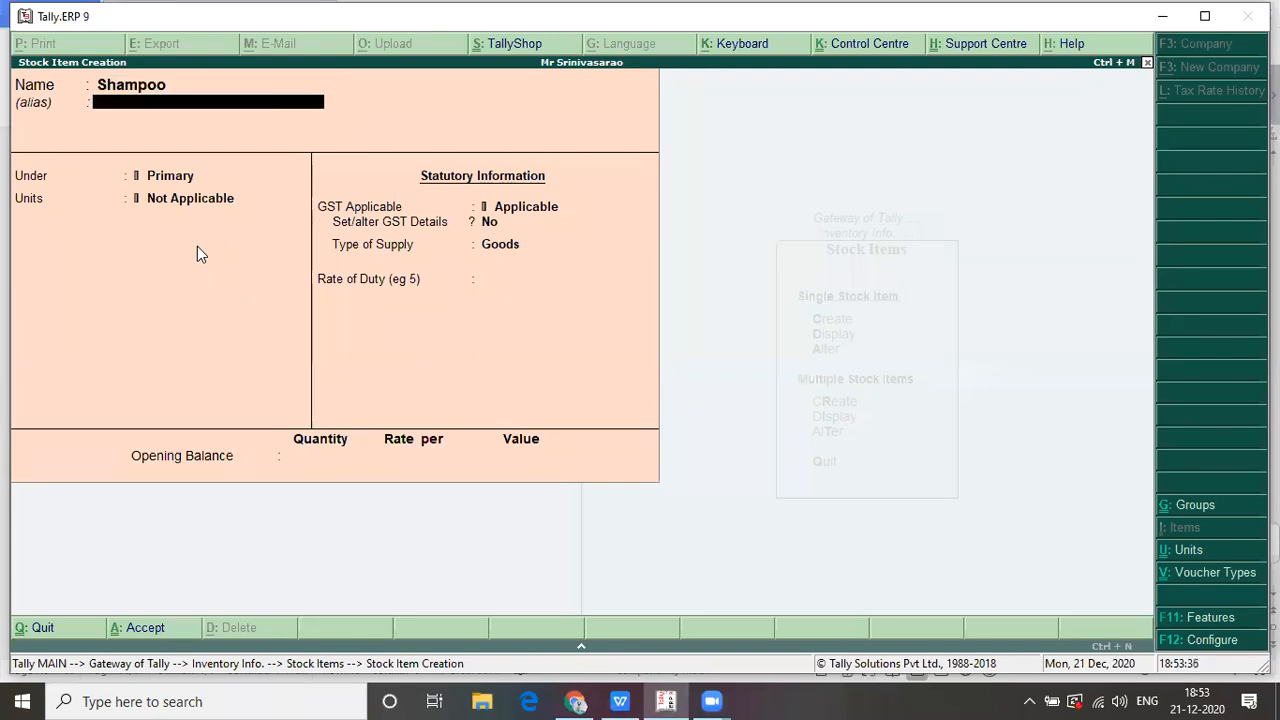
key(Return)
key(Return)
key(Down)
key(Down)
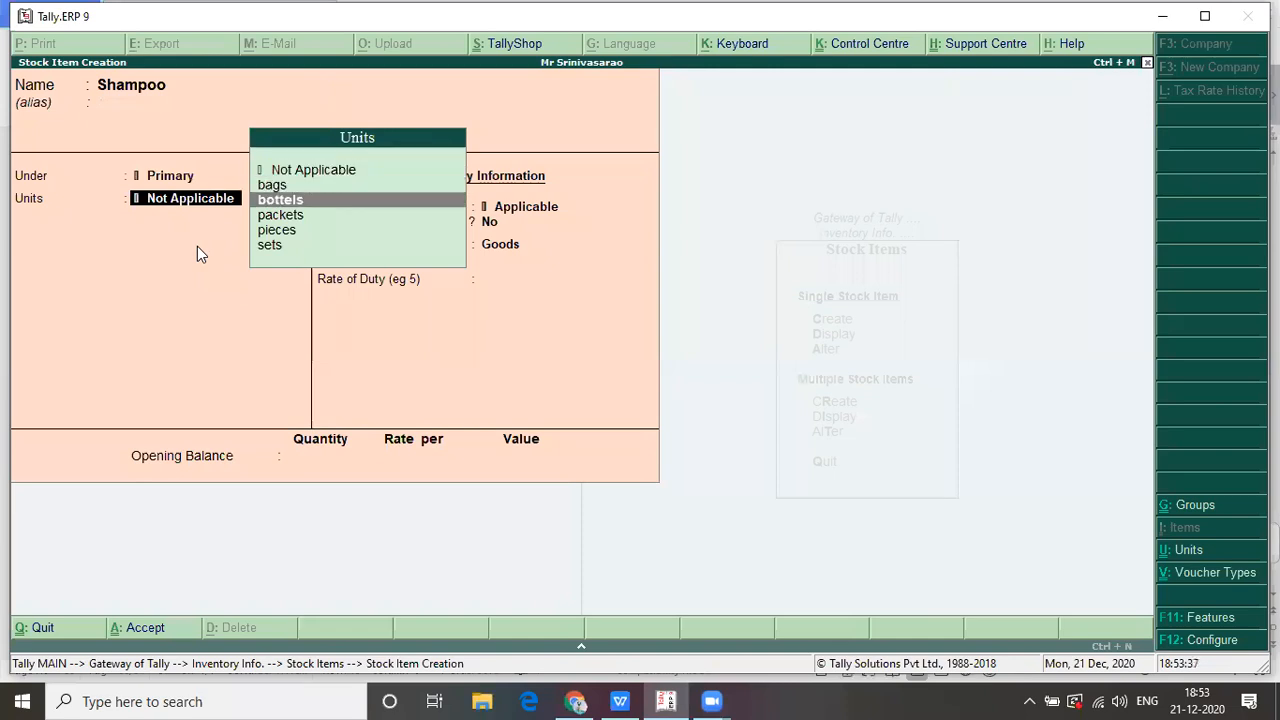
key(Return)
- Enable GST details for the Shampoo item and make it taxable on value with 28% integrated tax
key(Return)
text(yes)
key(Return)
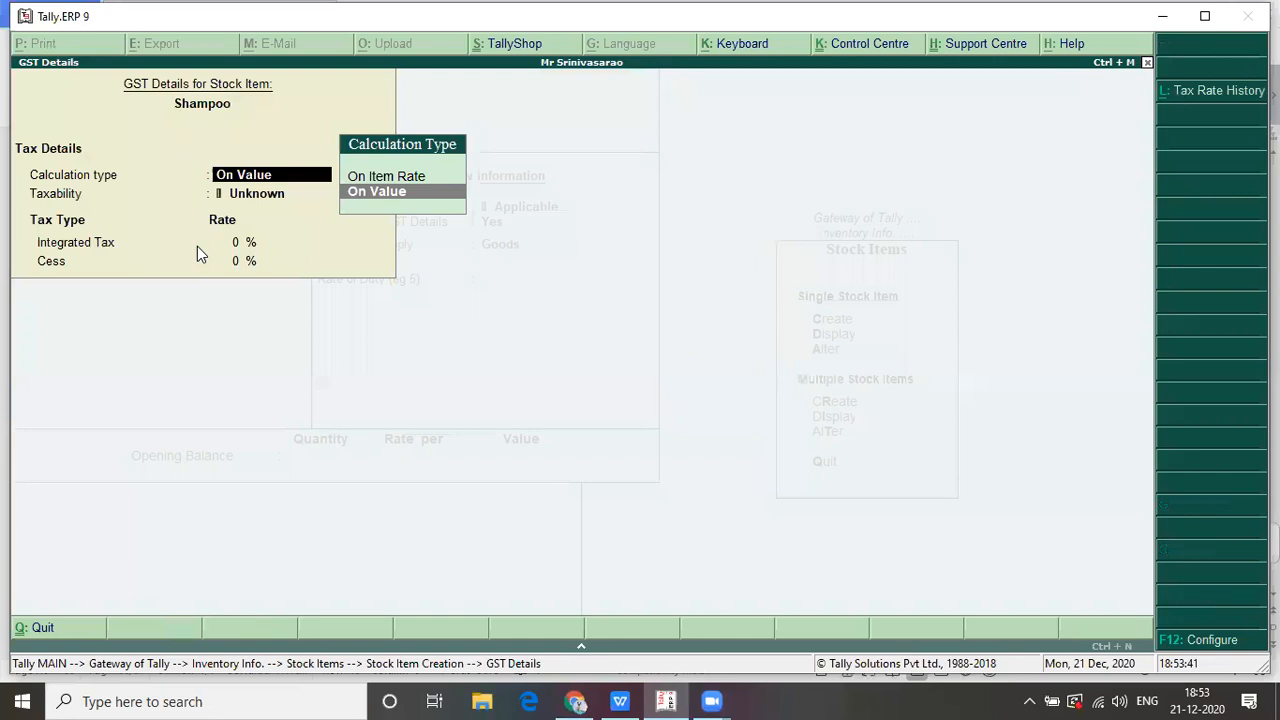
key(Return)
key(Down)
key(Down)
key(Down)
key(Return)
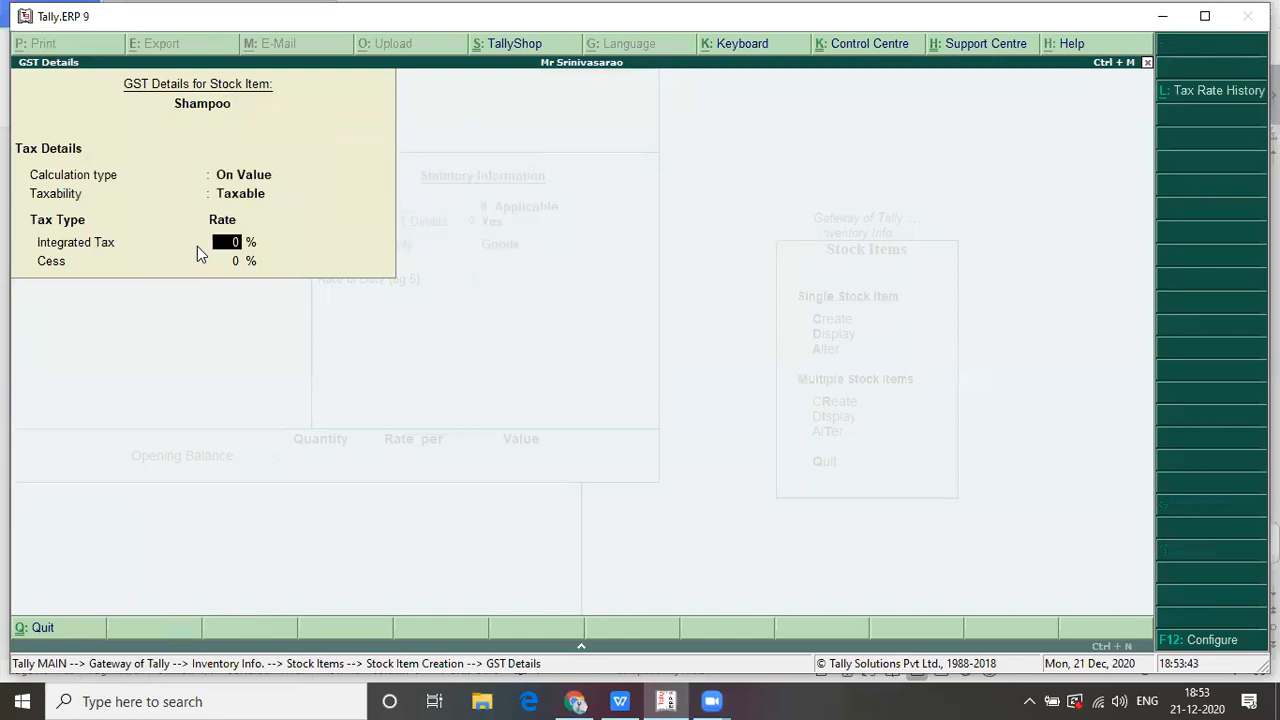
text(28)
- Save the Shampoo item with cess 0%, supply type Goods and duty rate 0
key(Return)
key(Return)
key(Return)
key(Return)
key(Return)
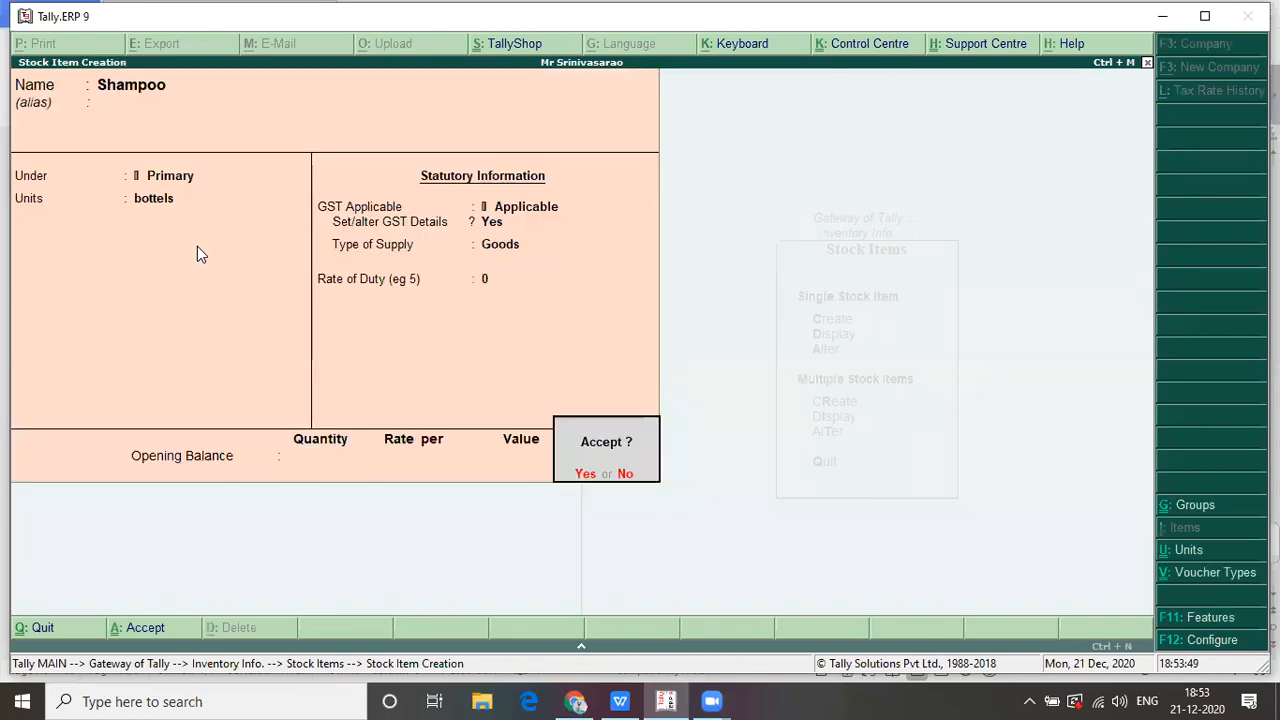
key(Return)
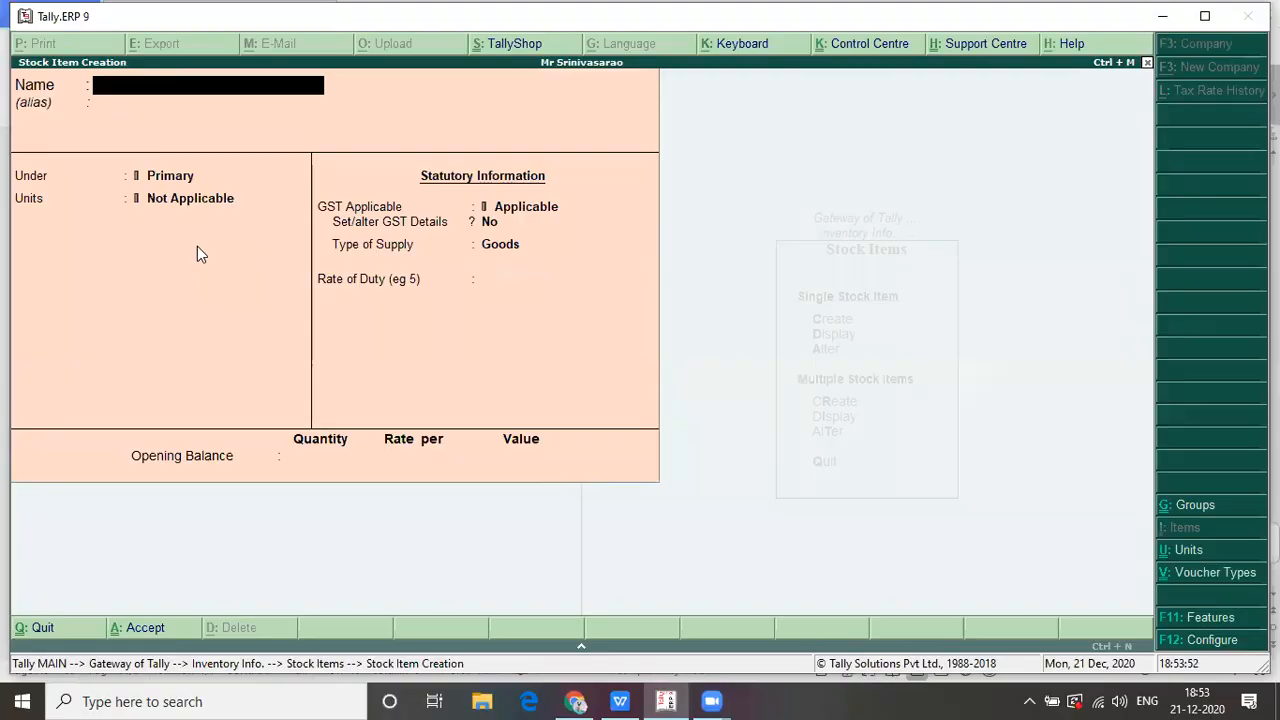
- Check the item after shampoo in the document's purchase list, and name the new stock item Toothpaste in Tally.ERP 9
key(alt+Tab)
key(Down)
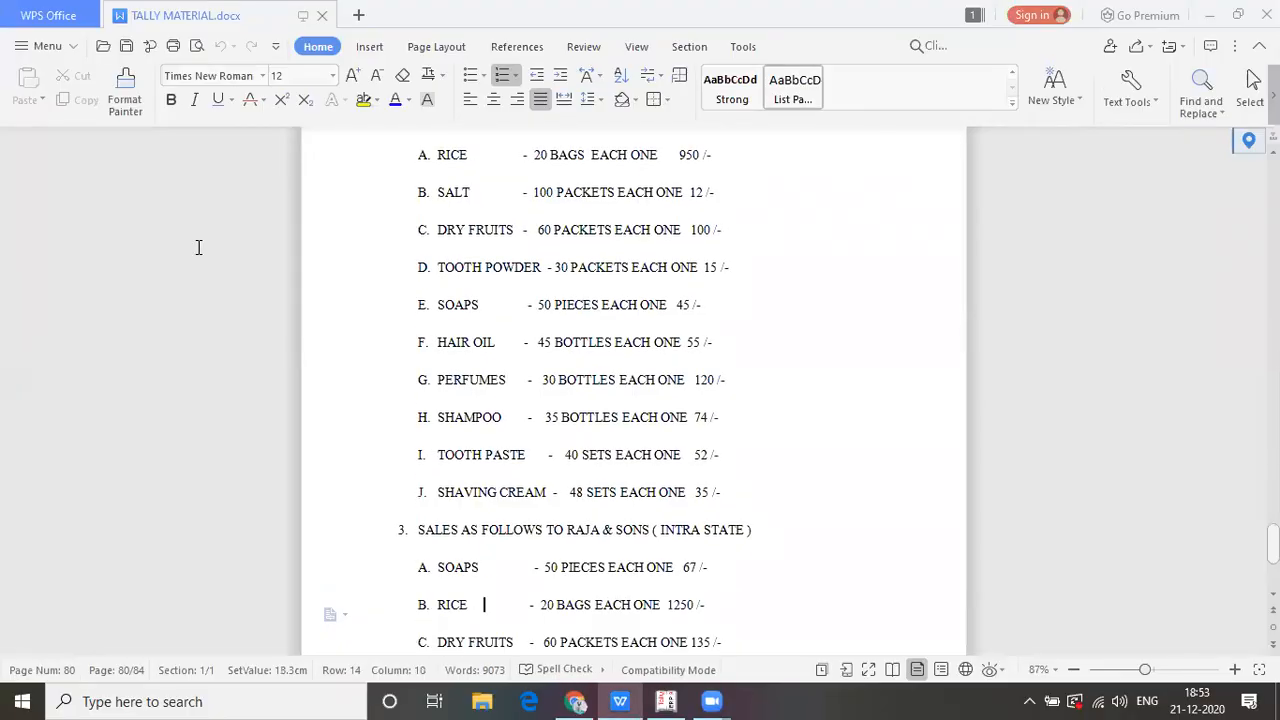
key(alt+Tab)
text(To)
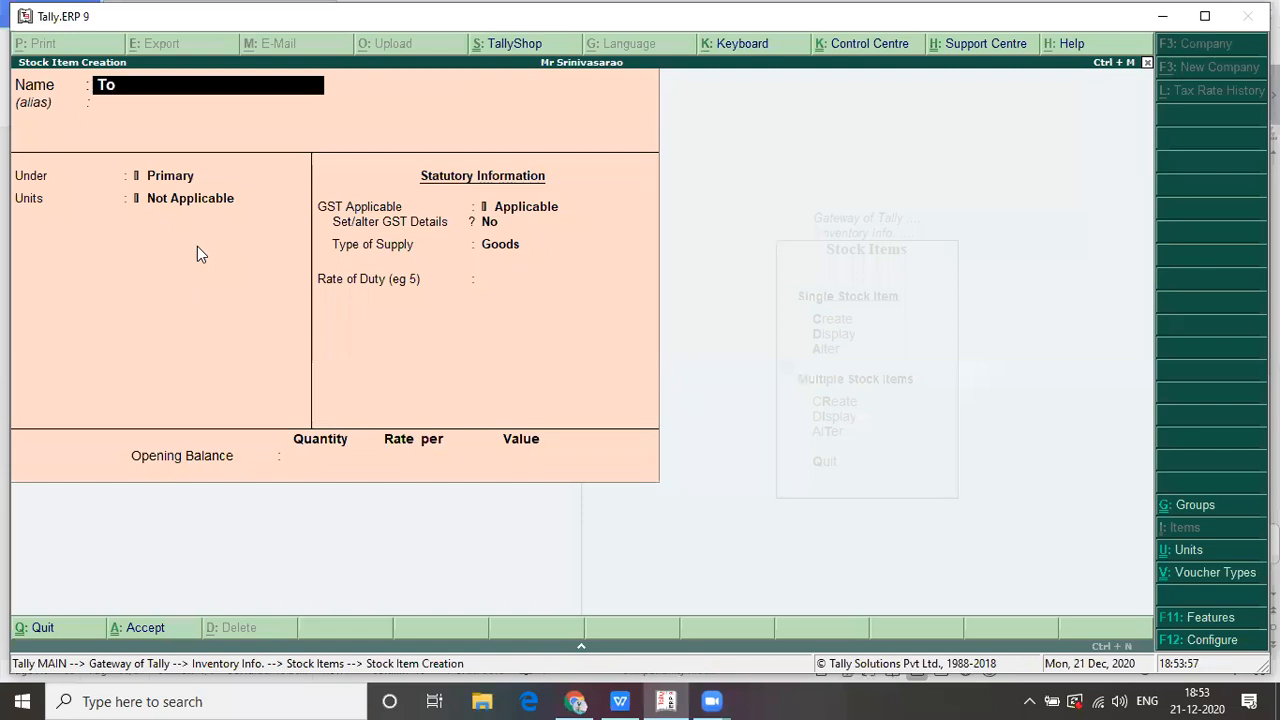
text(othpaste)
key(Return)
- Place the Toothpaste item under Primary and set its unit to sets
key(Return)
key(Return)
key(Down)
key(Down)
key(Down)
key(Down)
key(Down)
key(Return)
- Keep GST applicable for Toothpaste, enable its GST details and make it taxable on value with 28% integrated tax
key(Return)
text(yes)
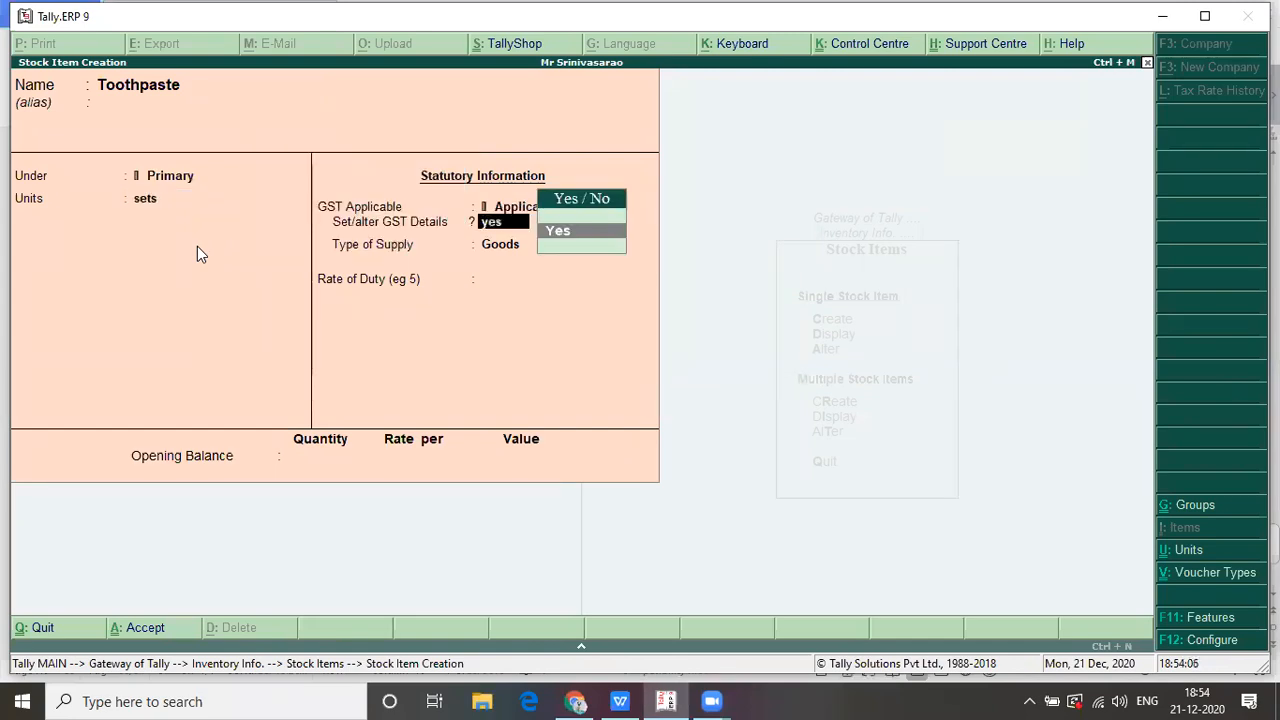
key(Return)
key(Return)
key(Down)
key(Down)
key(Down)
key(Return)
text(28%)
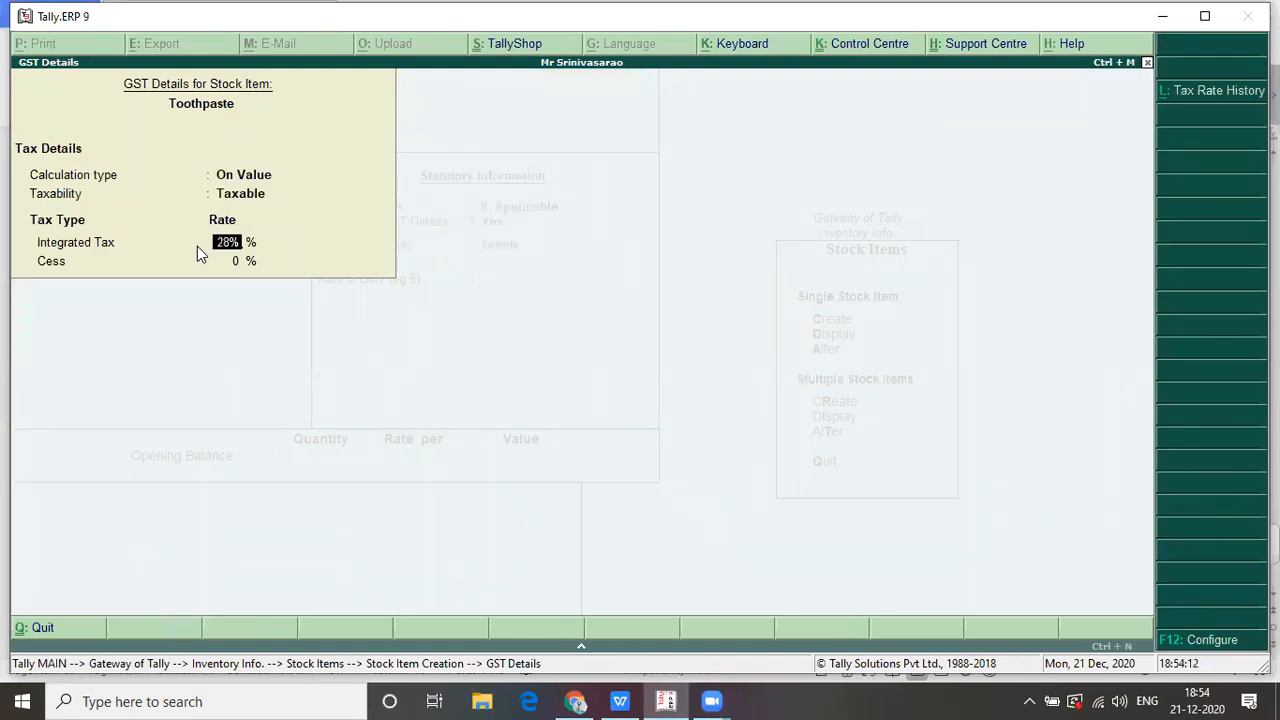
- Save the Toothpaste item with cess 0%, supply type Goods and duty rate 0
key(Return)
key(Return)
key(Return)
key(Return)
key(Return)
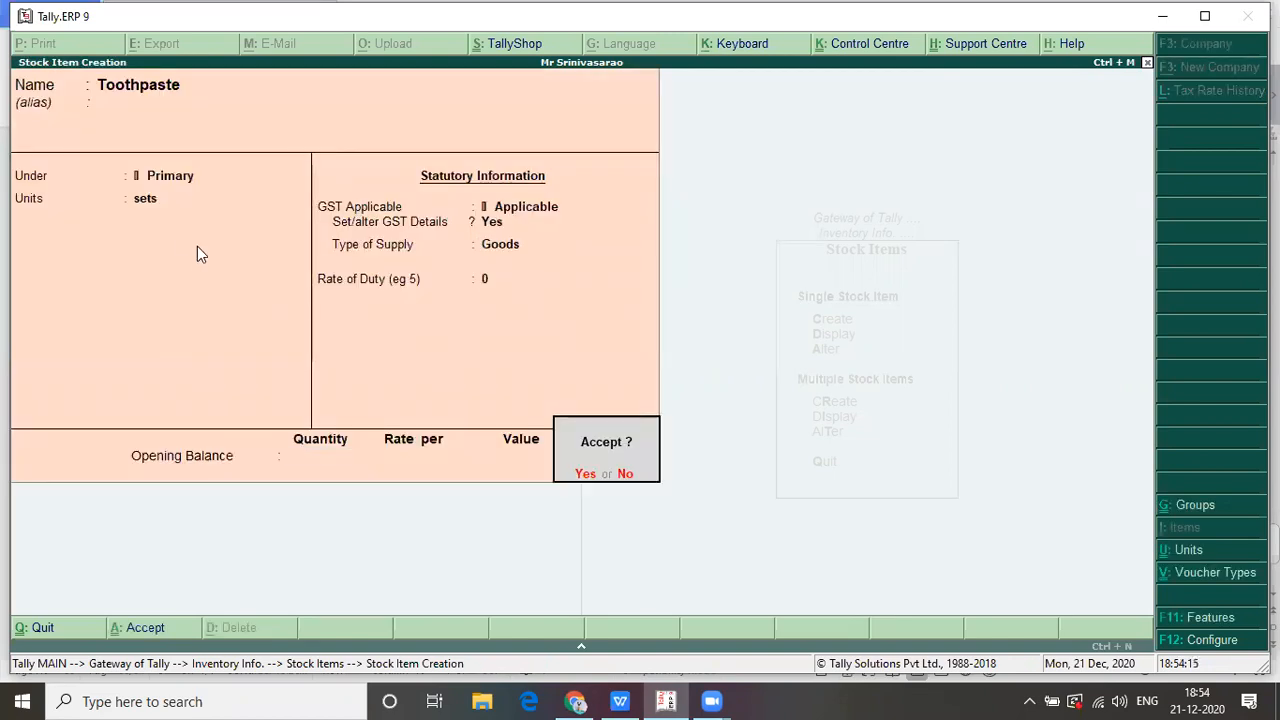
key(Return)
- Check the item after tooth paste in the document, and name the new stock item Shaving Cream in Tally.ERP 9
key(alt+Tab)
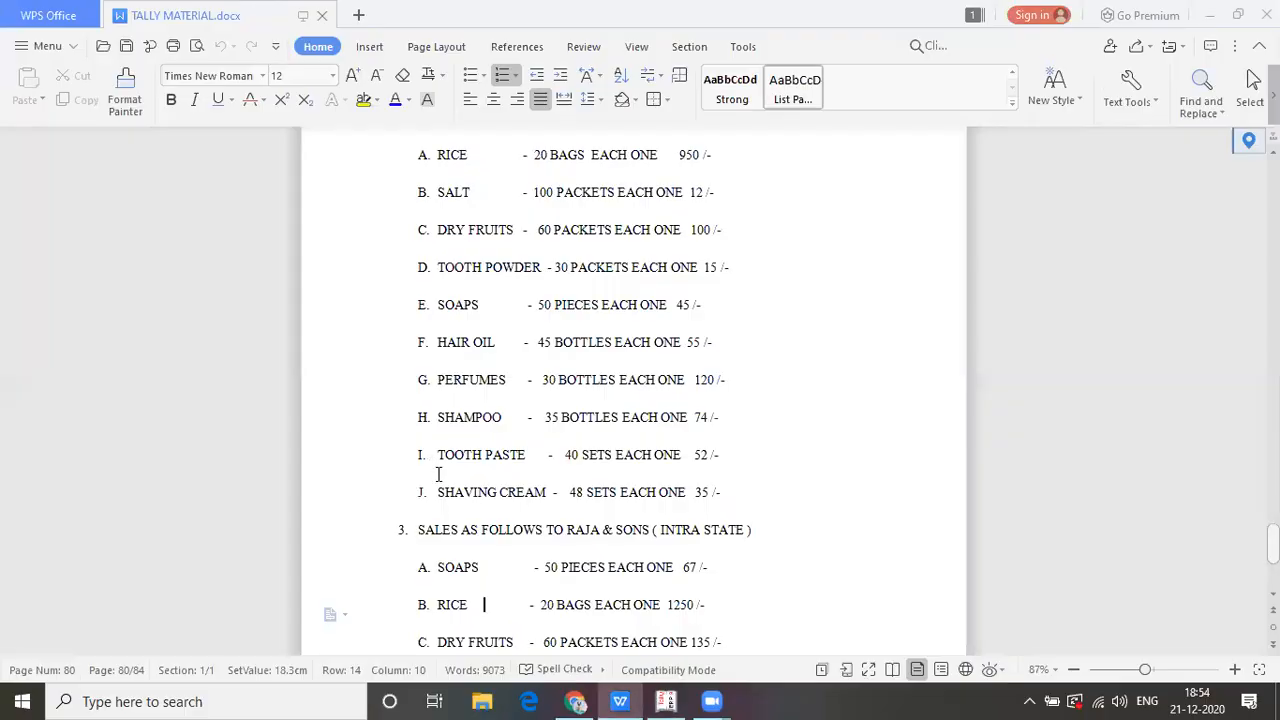
drag(437, 455, 547, 492)
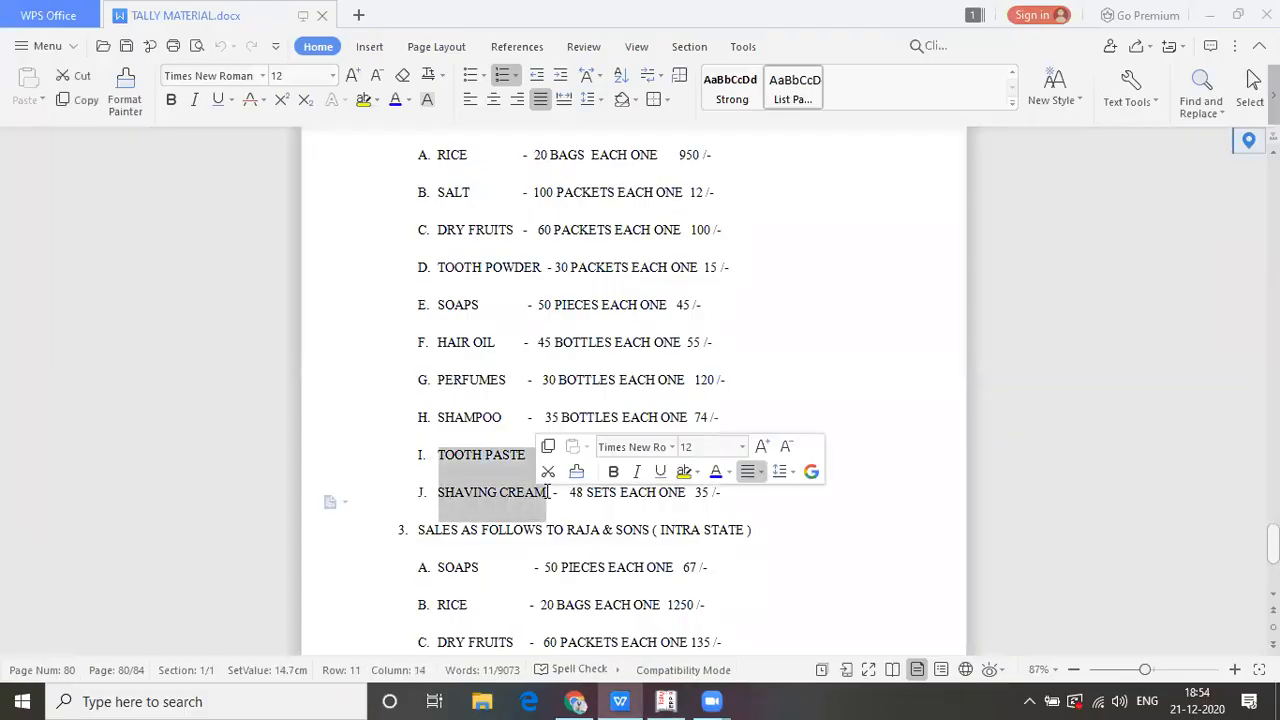
key(alt+Tab)
text(Sha)
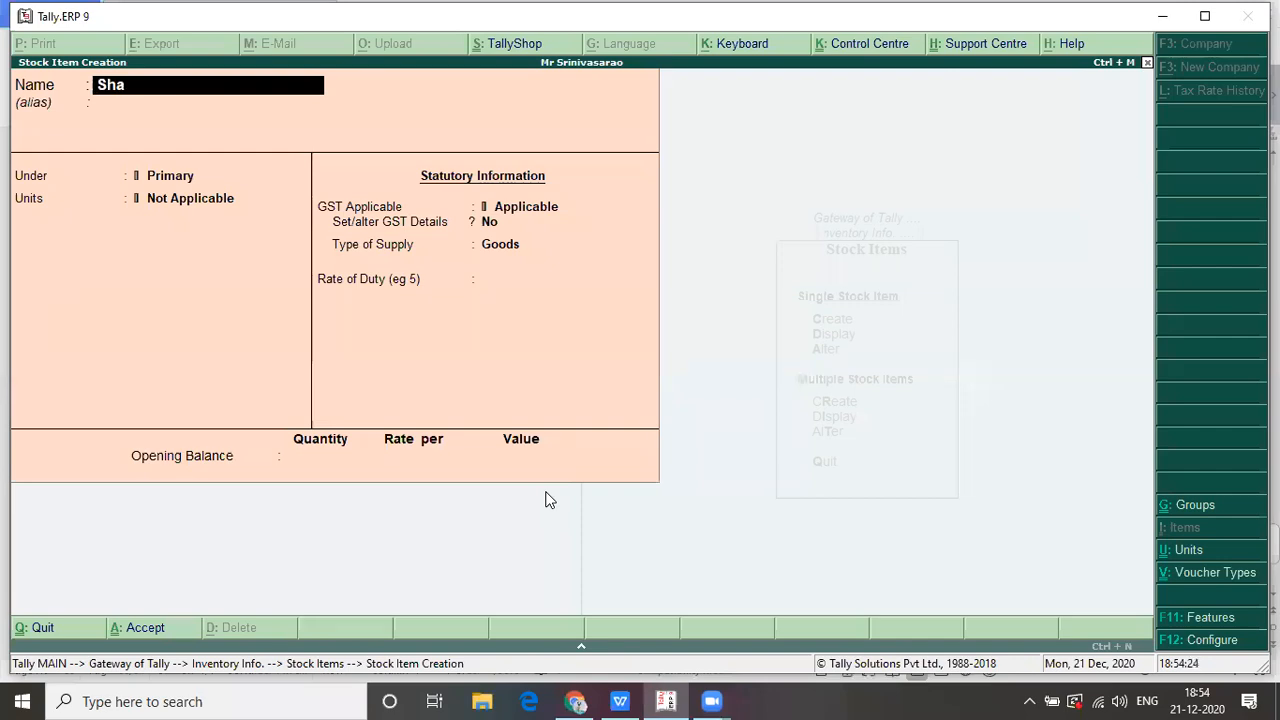
text(ving Cream)
- Place the Shaving Cream item under Primary and set its unit to sets
key(Return)
key(Return)
key(Down)
key(Down)
key(Down)
key(Down)
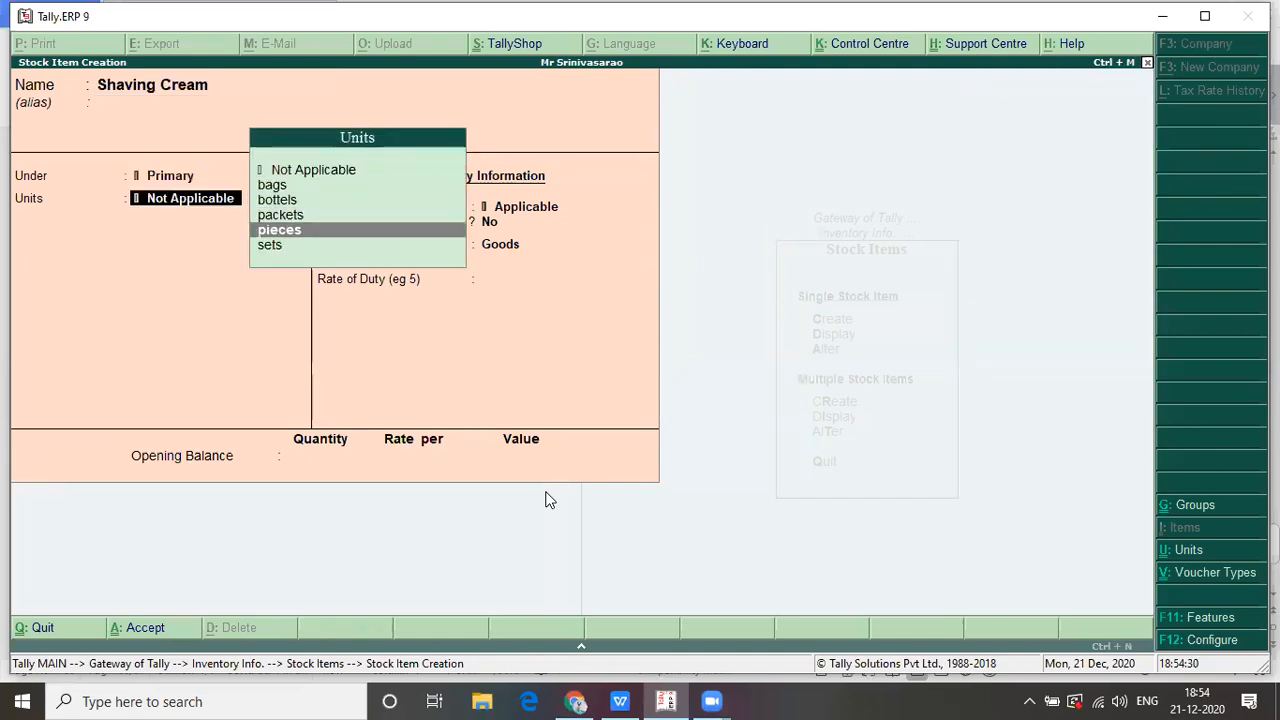
key(Down)
key(Return)
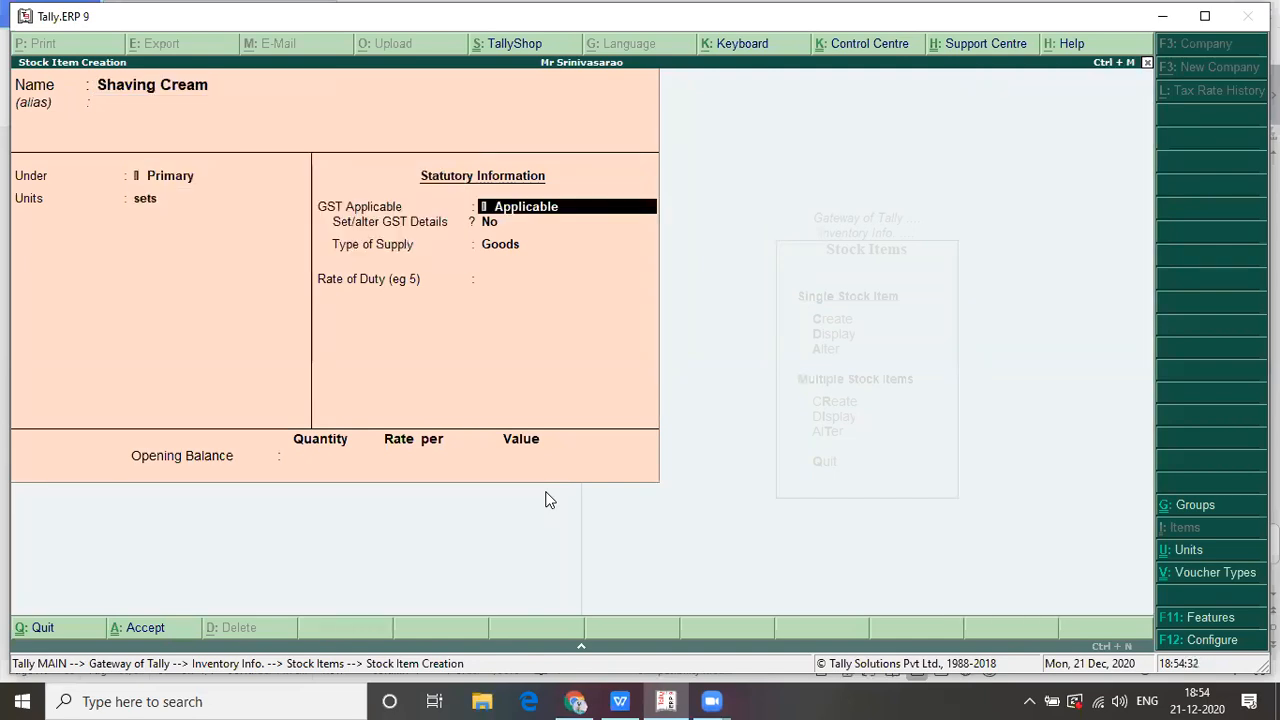
- Enable GST details for the Shaving Cream item and make it taxable on value with 28% integrated tax
key(Return)
text(yes)
key(Return)
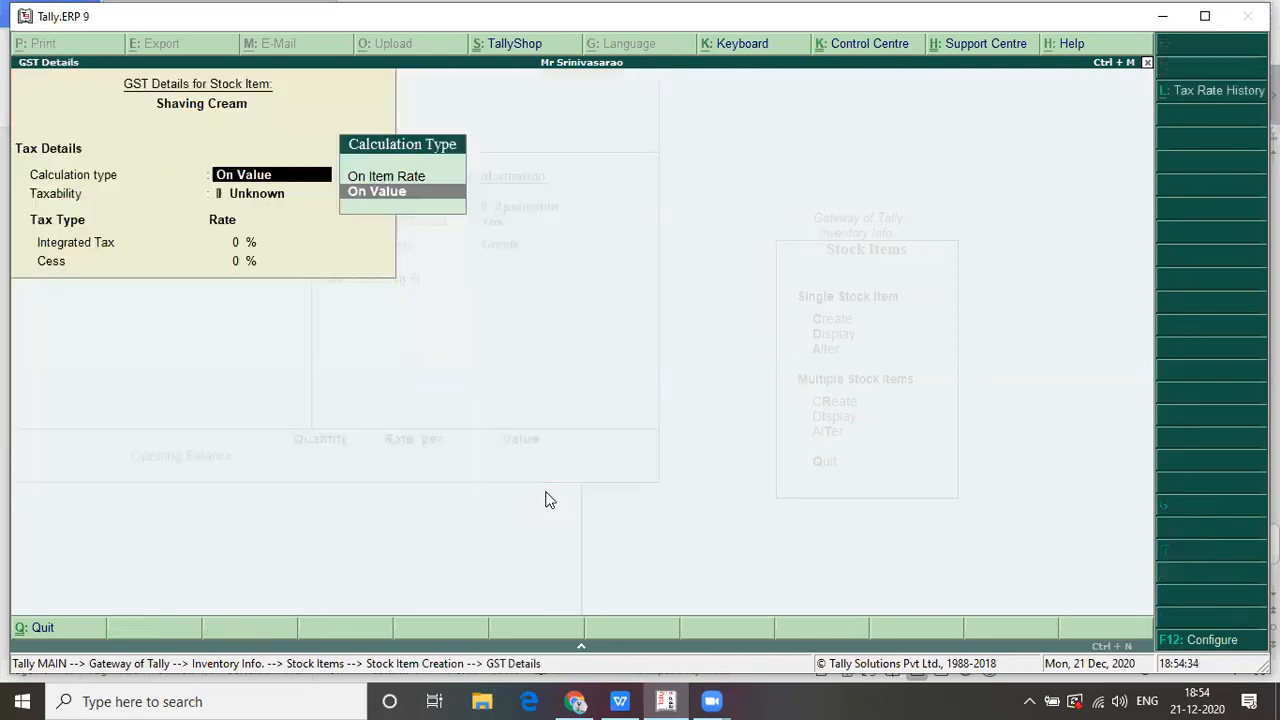
key(Return)
key(Down)
key(Down)
key(Down)
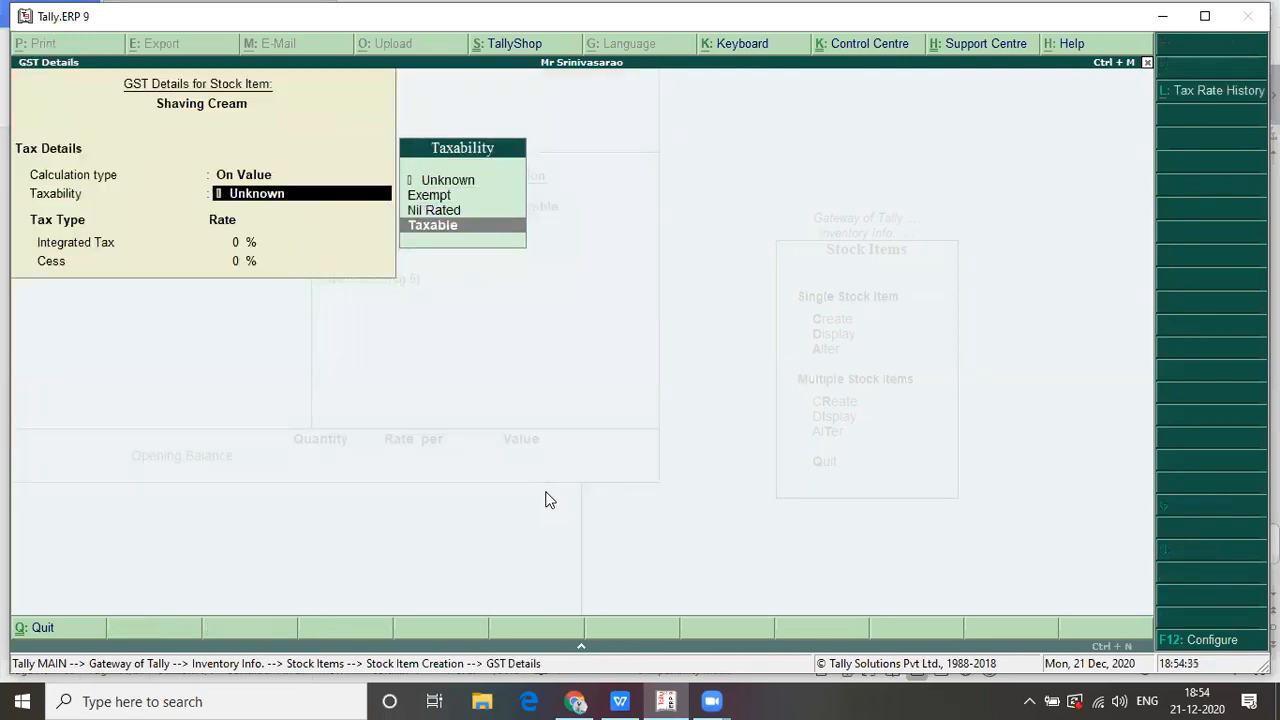
key(Return)
text(28)
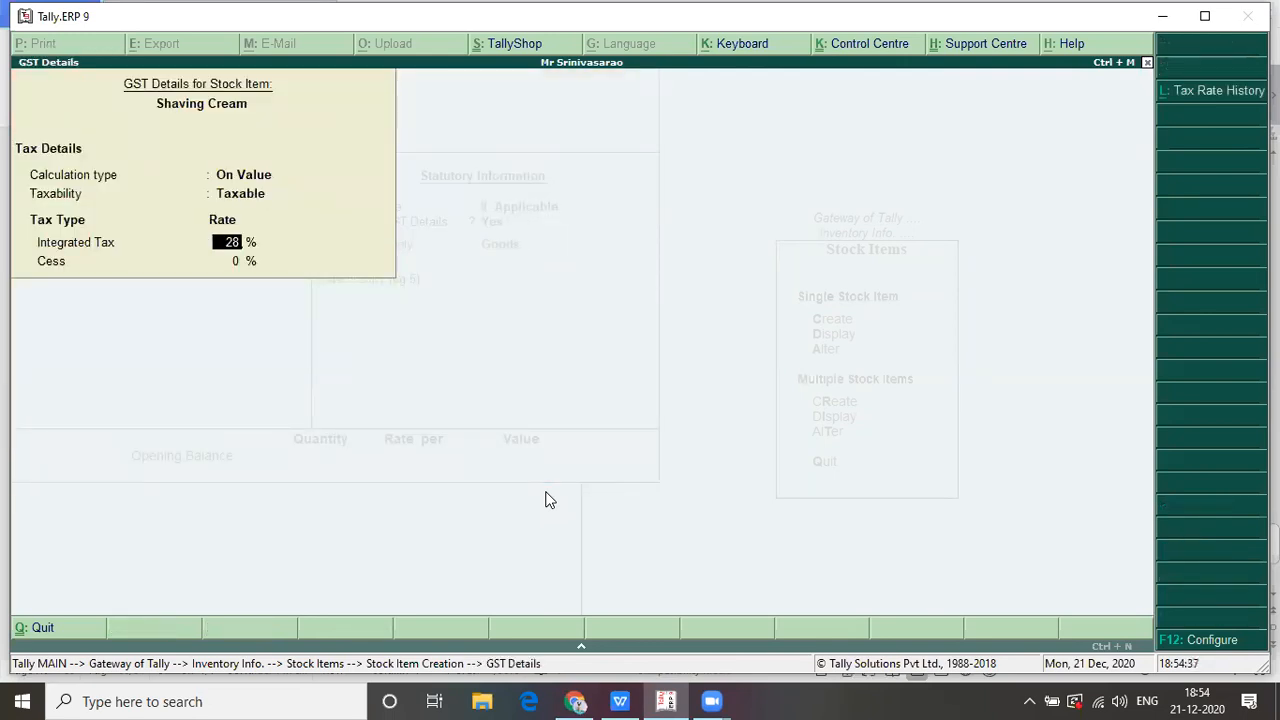
- Save the Shaving Cream item with cess 0%, supply type Goods and duty rate 0
key(Return)
key(Return)
key(Return)
key(Return)
key(Return)
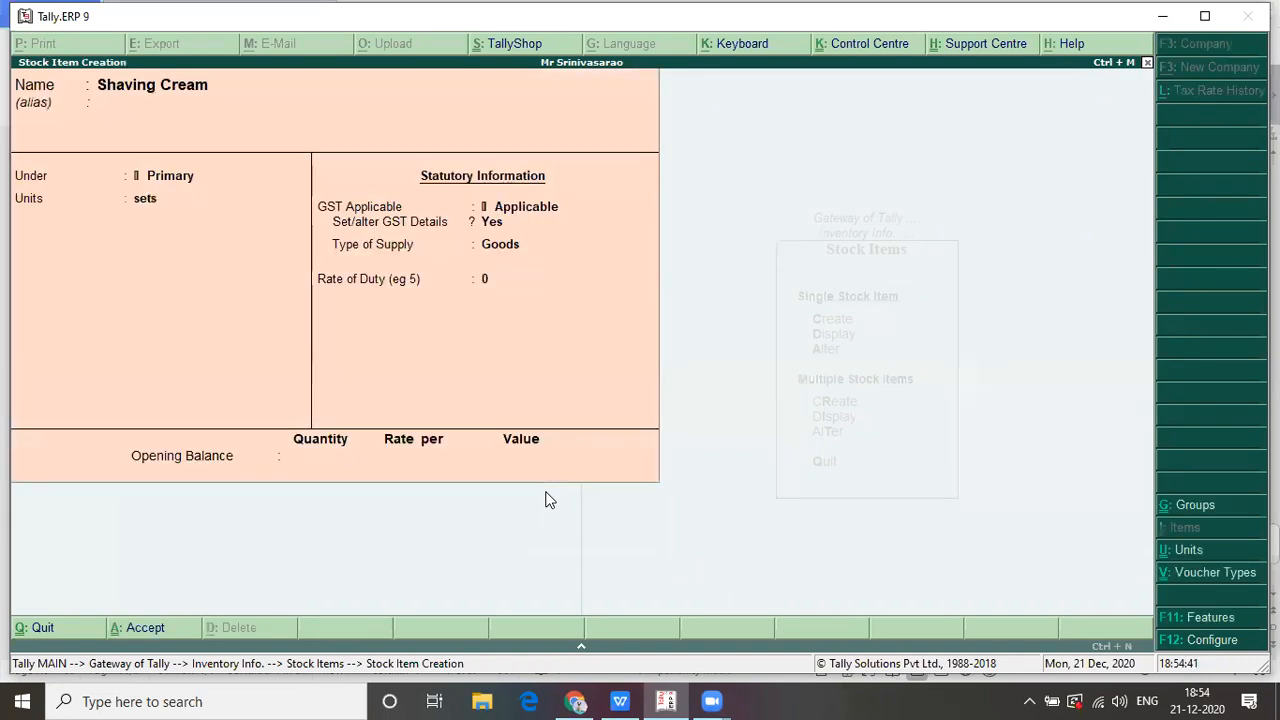
key(Return)
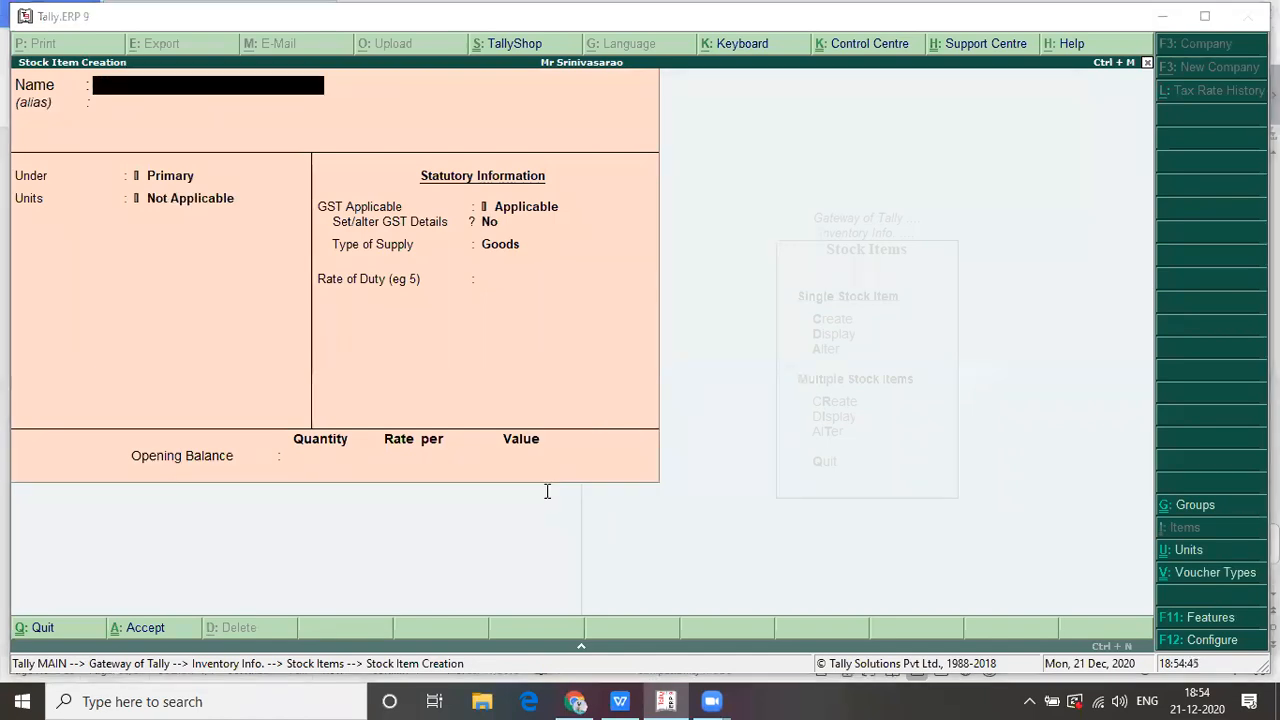
- Check in the document whether any purchase items follow shaving cream
key(alt+Tab)
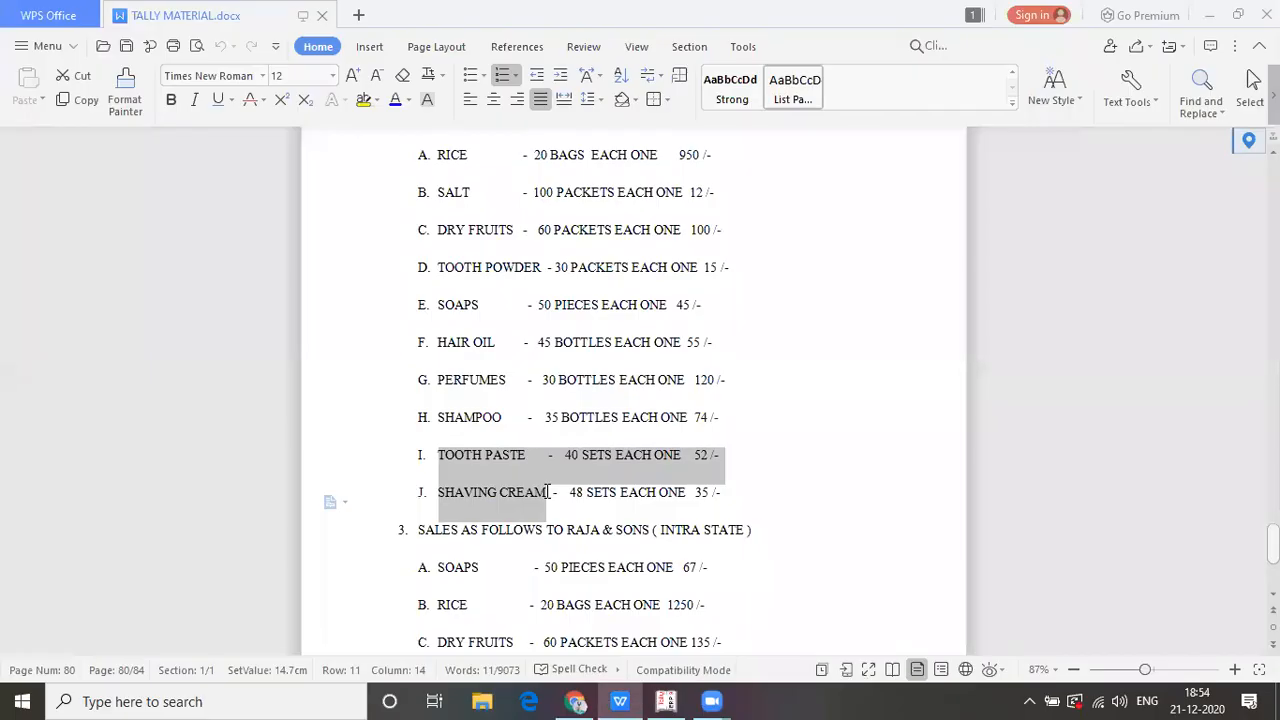
click(742, 500)
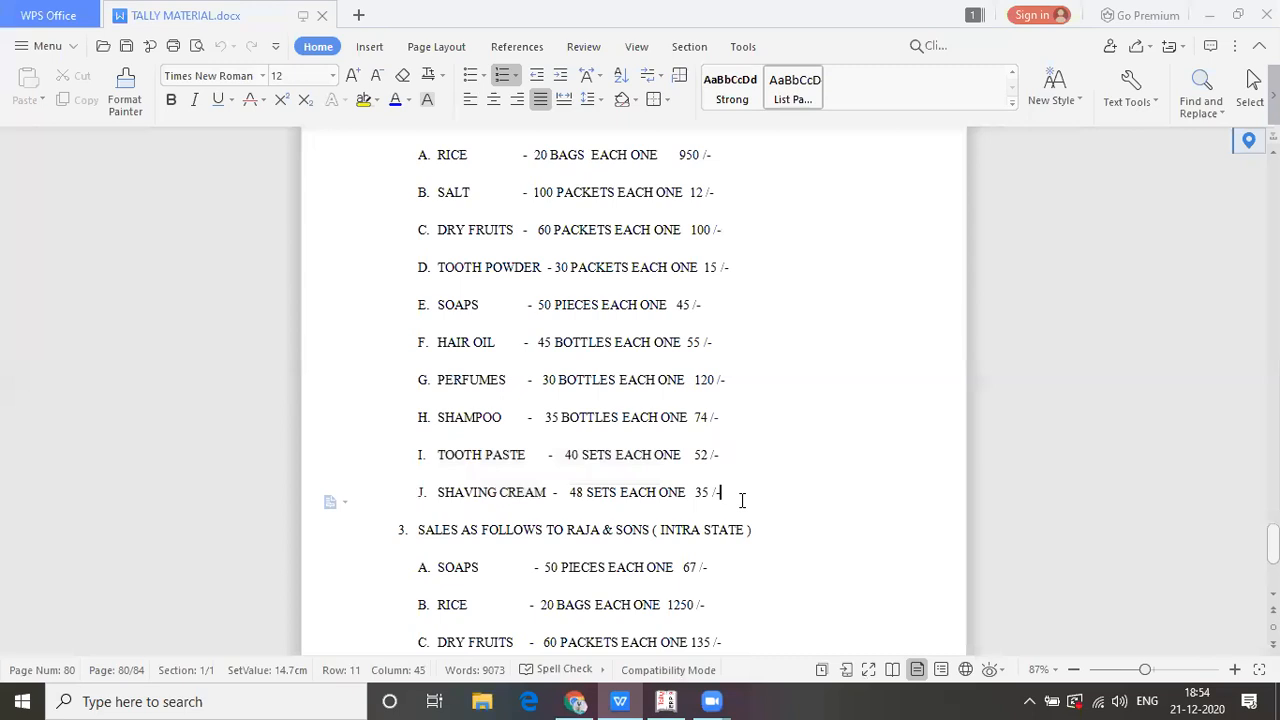
double_click(445, 495)
drag(507, 507, 732, 510)
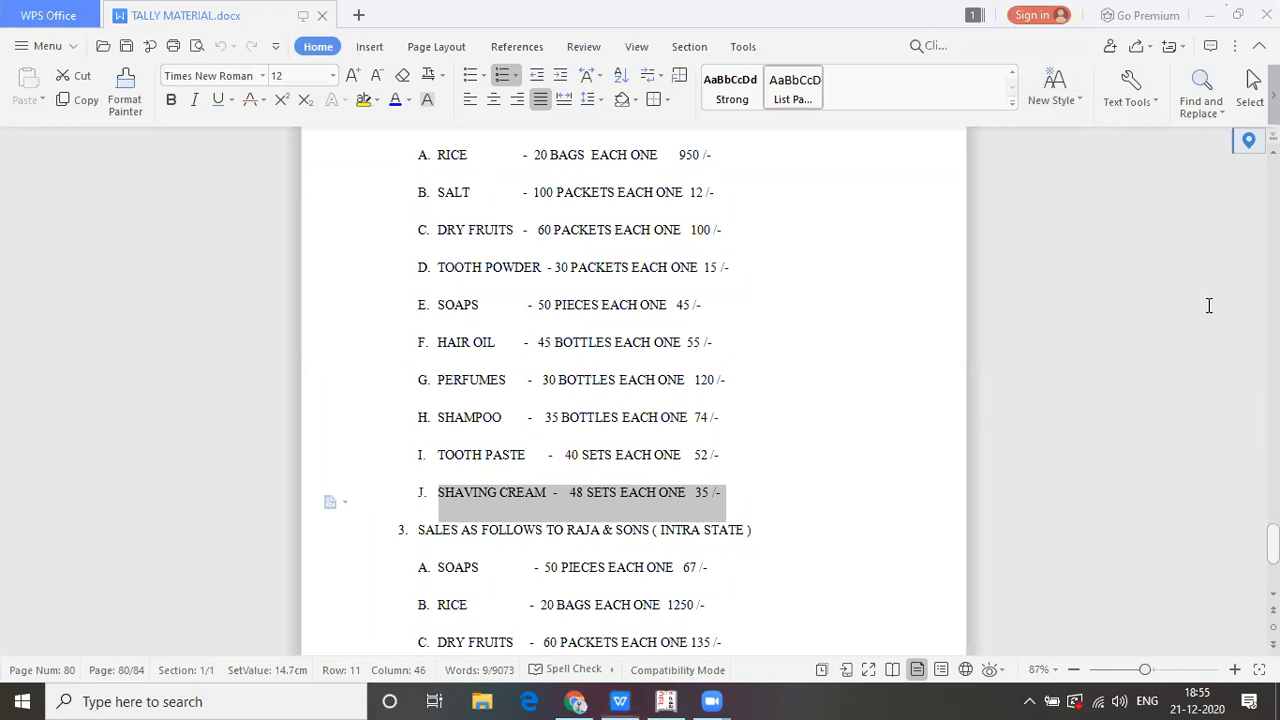
- Leave stock item creation in Tally.ERP 9 and display all stock items to check their names, groups and units
key(alt+Tab)
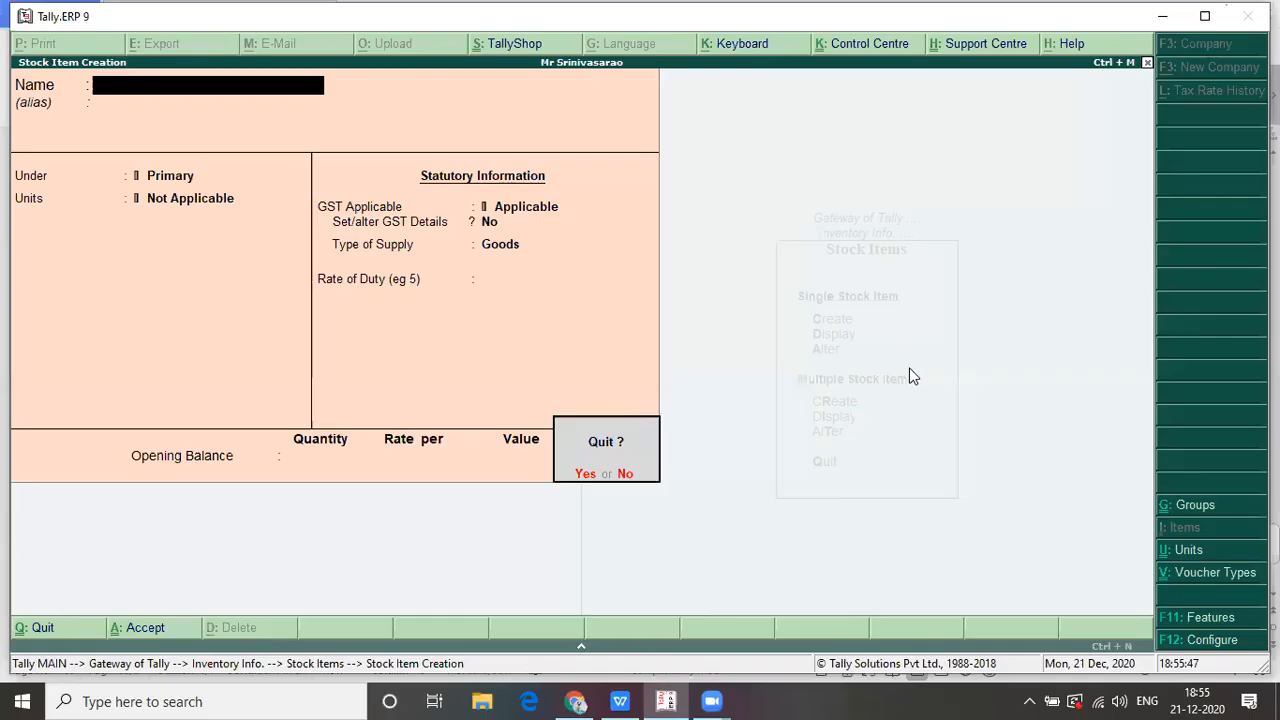
key(y)
key(Down)
key(Down)
key(Down)
key(Down)
key(Return)
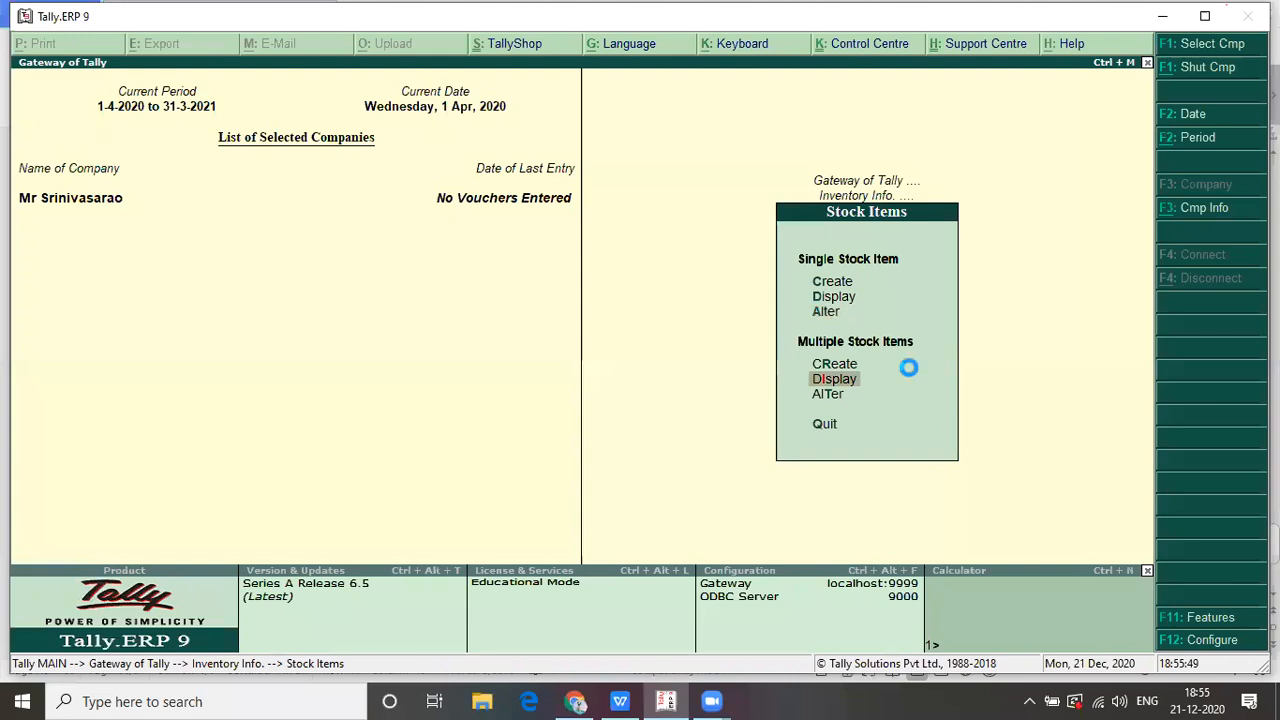
key(Return)
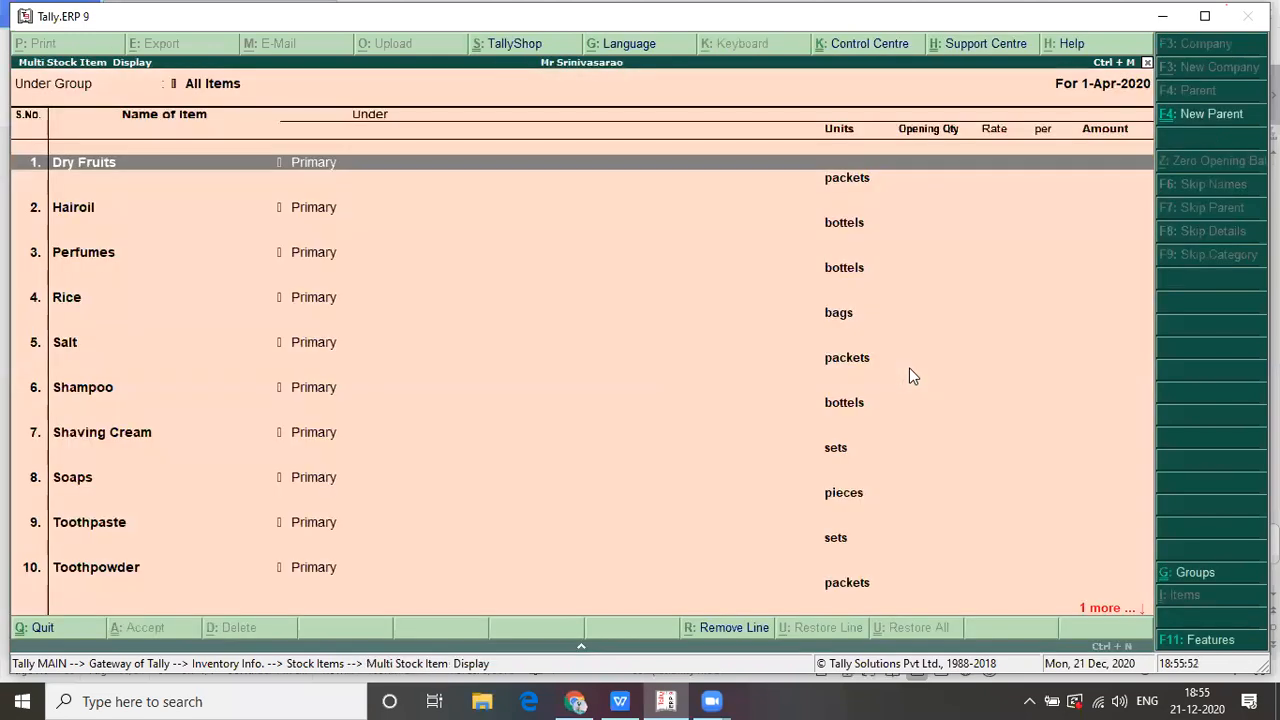
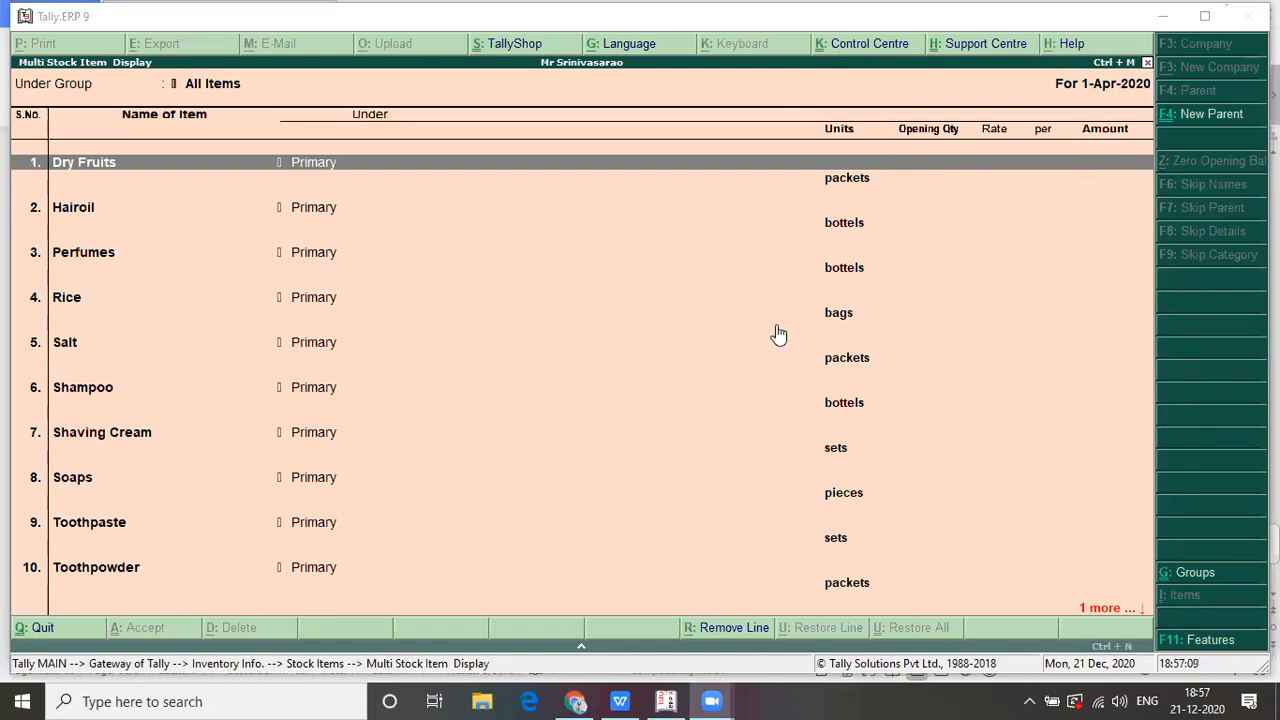
key(Escape)
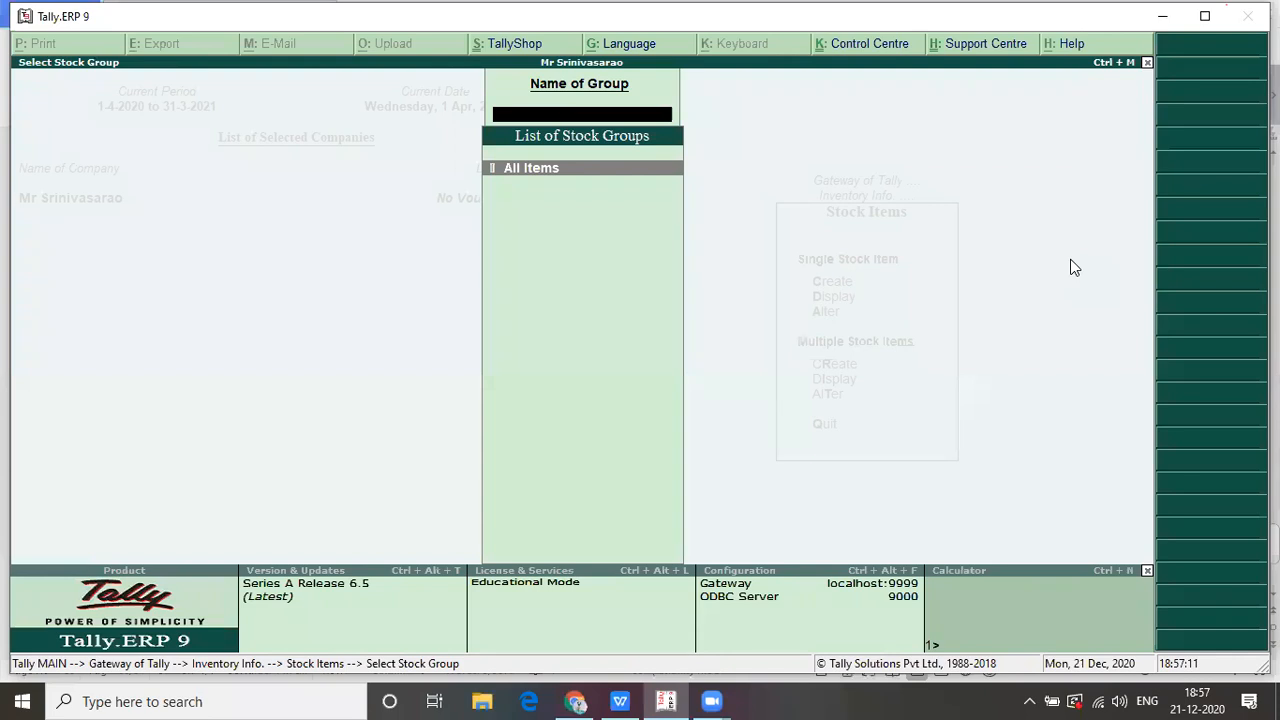
key(Escape)
- Display the single stock item Dry Fruits to examine its unit and GST settings, and return to the Stock Items options
key(Up)
key(Up)
key(Up)
key(Up)
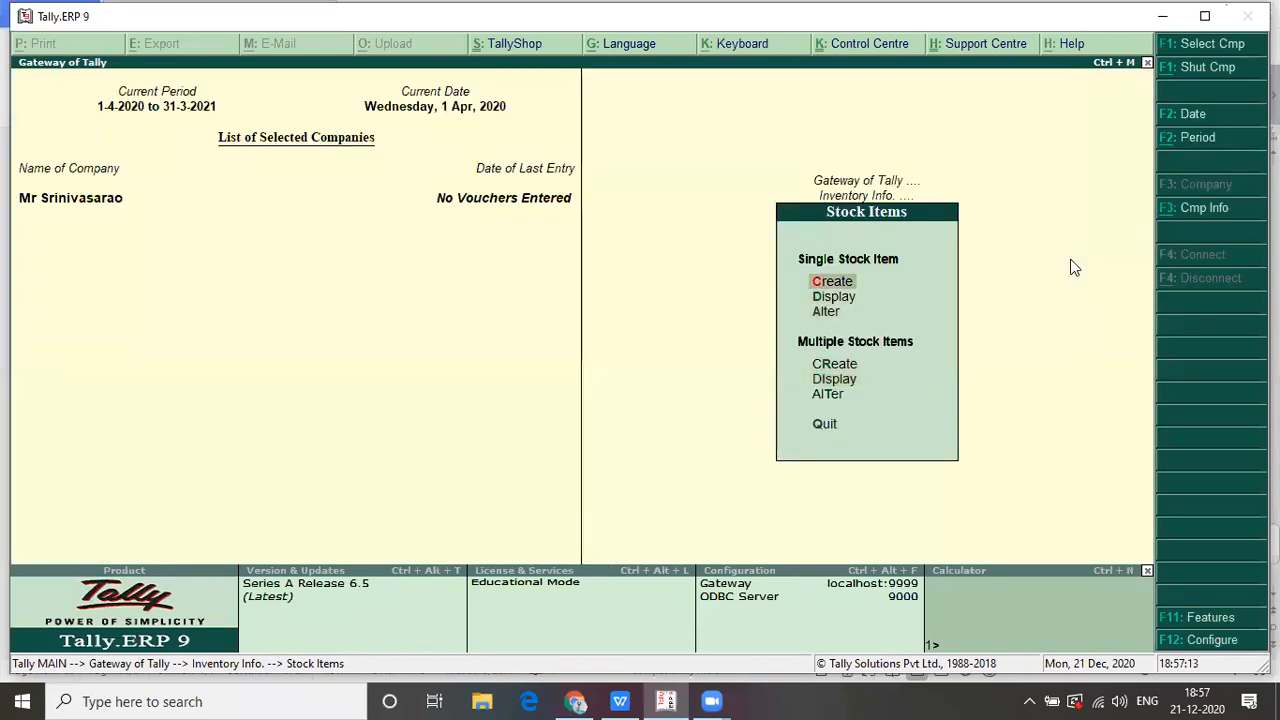
key(Down)
key(Return)
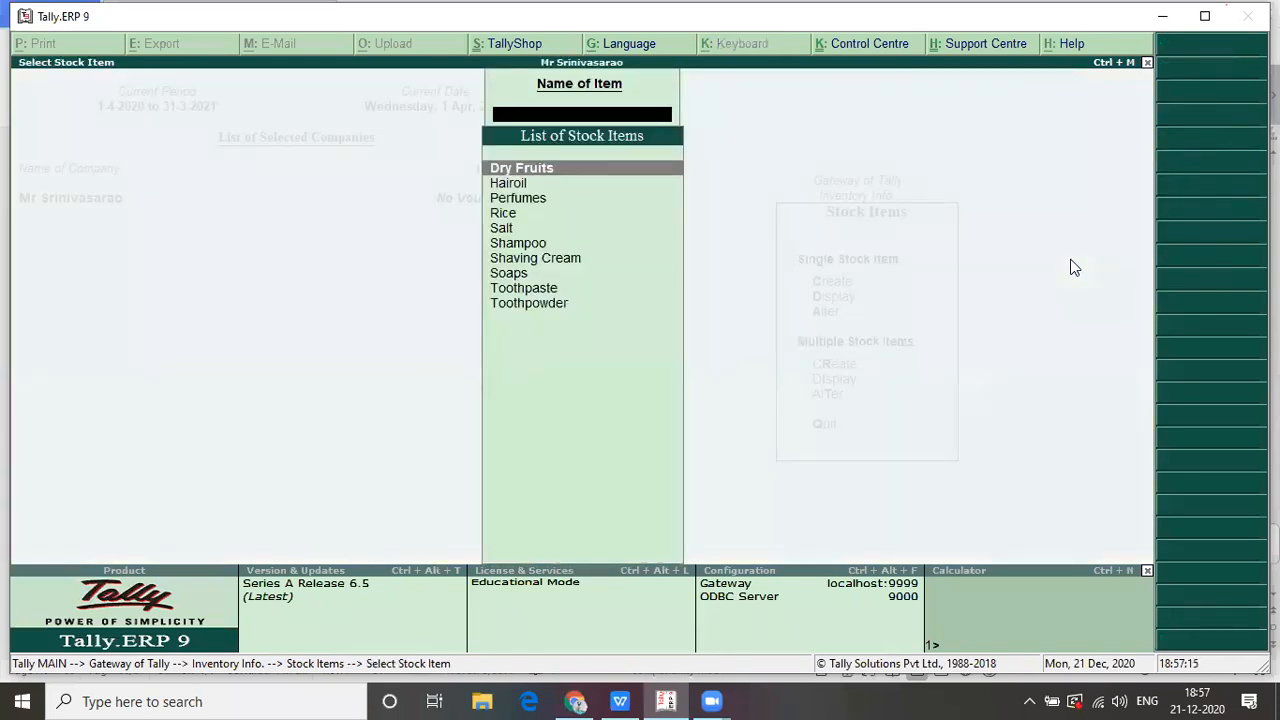
key(Return)
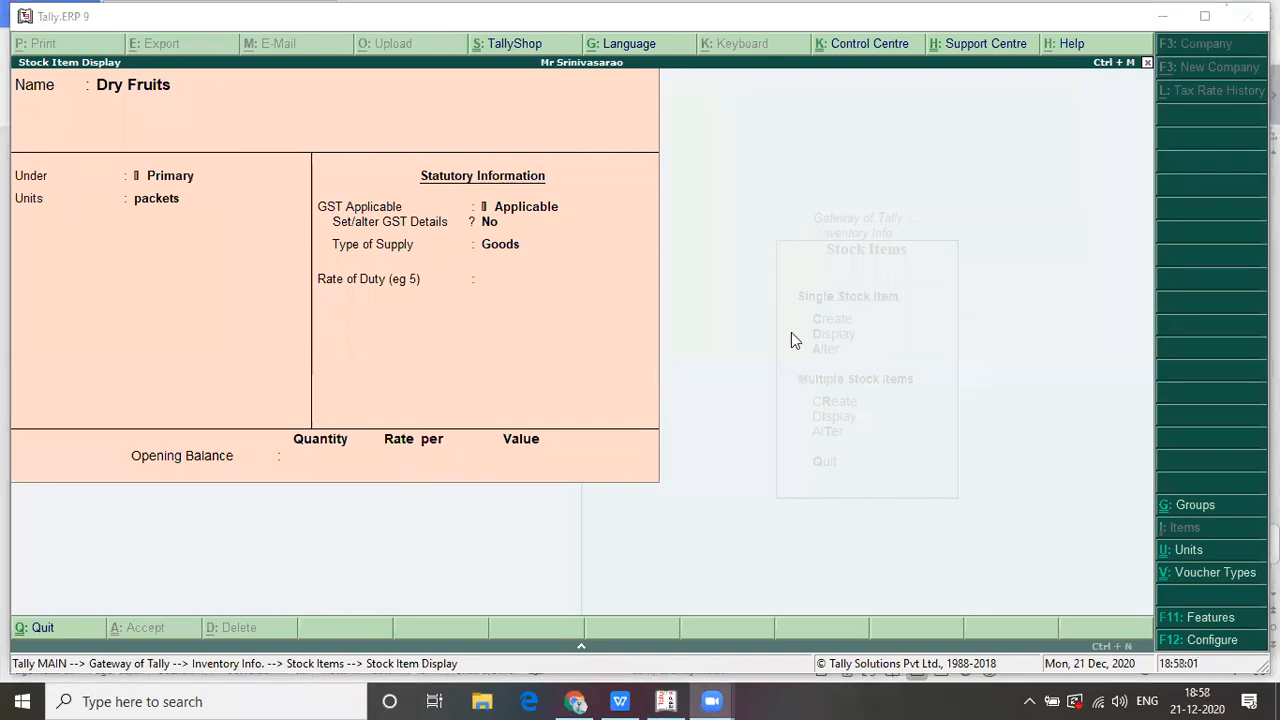
key(Escape)
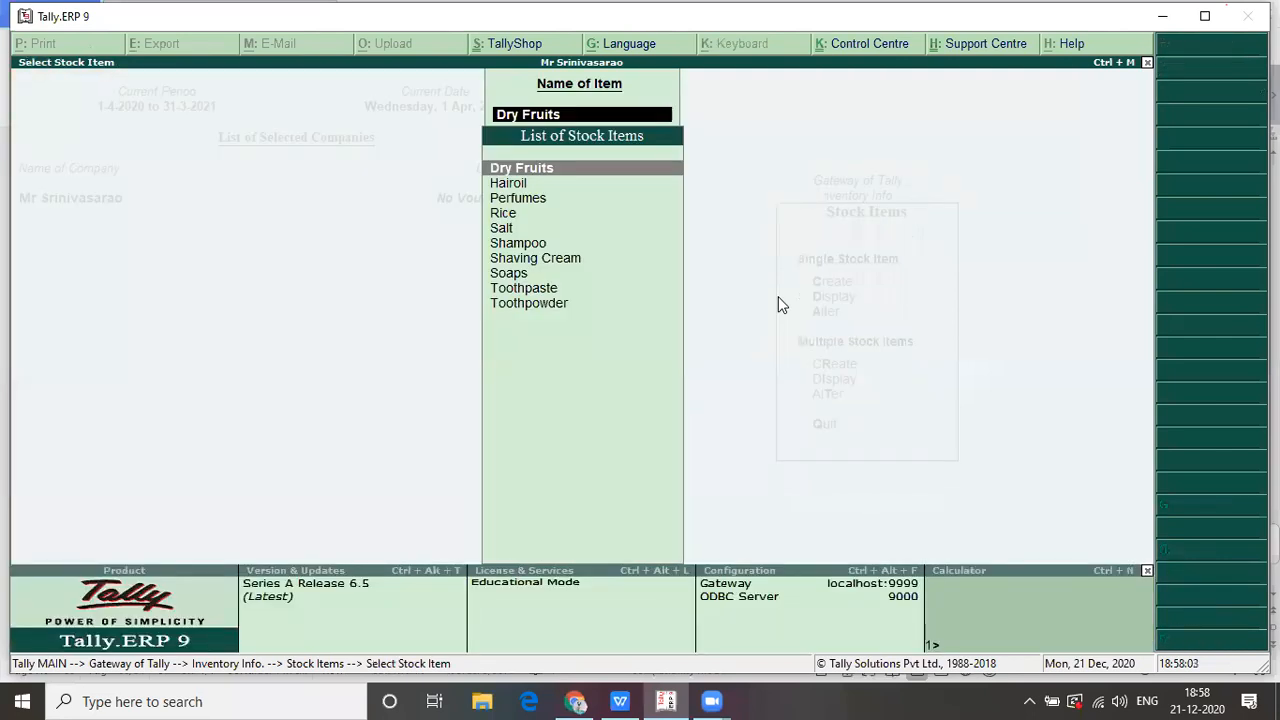
key(Escape)
- Review the combined display of all stock items once more and return to the Stock Items options
key(Down)
key(Down)
key(Down)
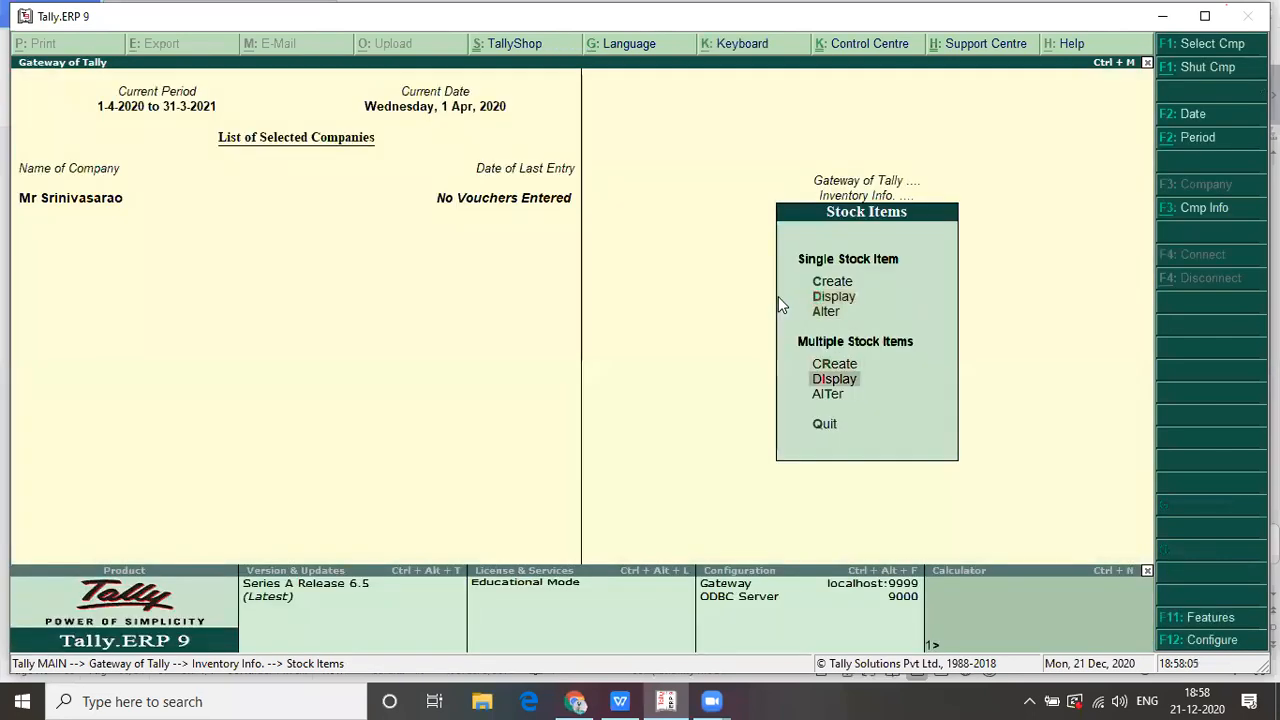
key(Return)
key(Return)
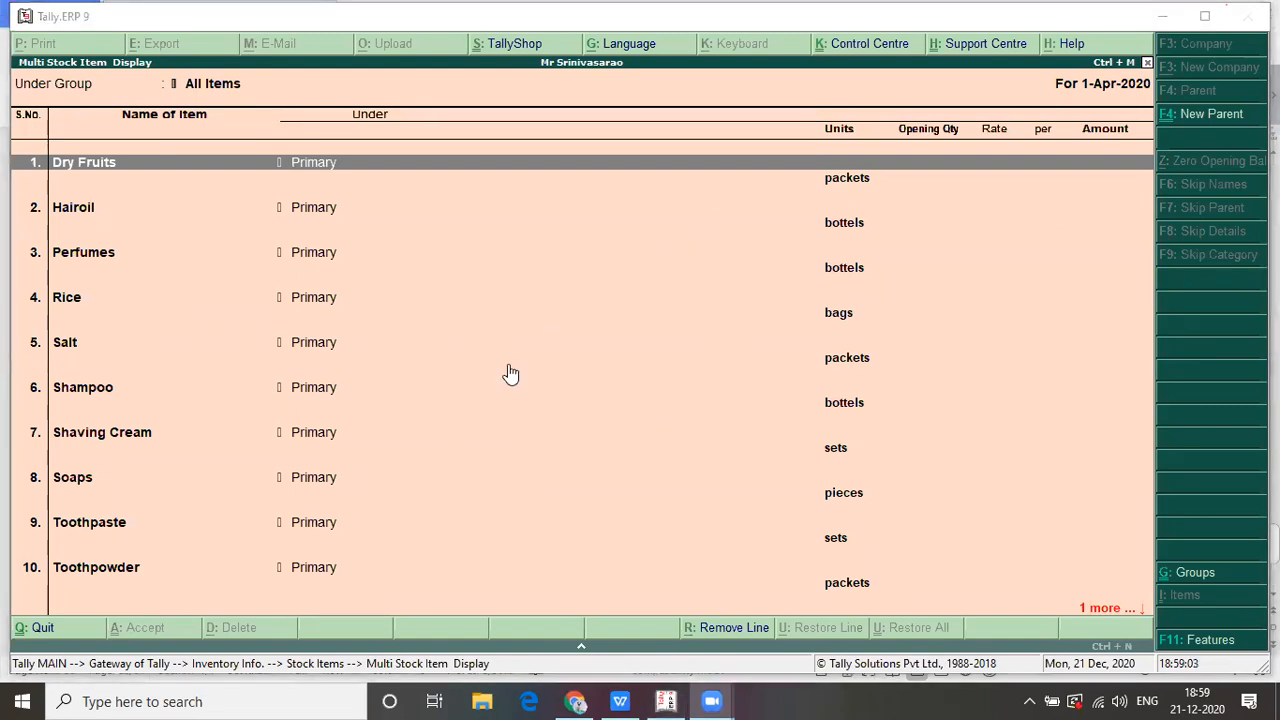
click(973, 354)
key(Escape)
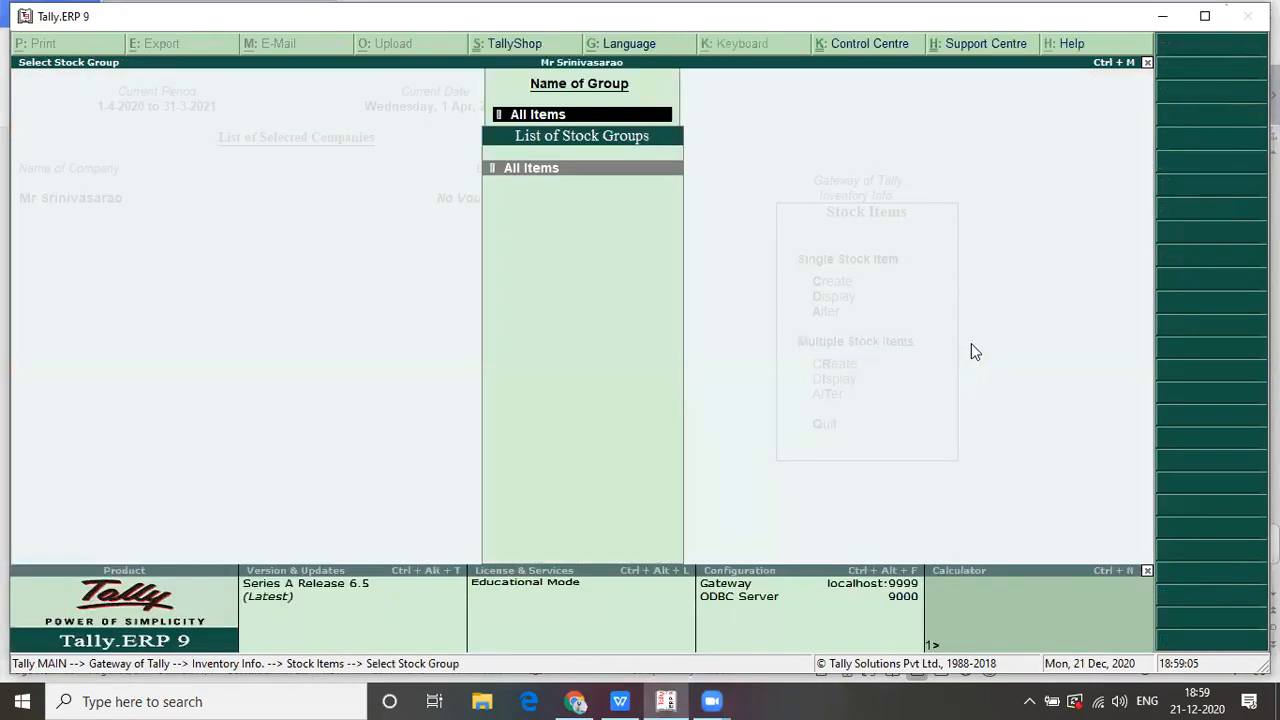
key(Escape)
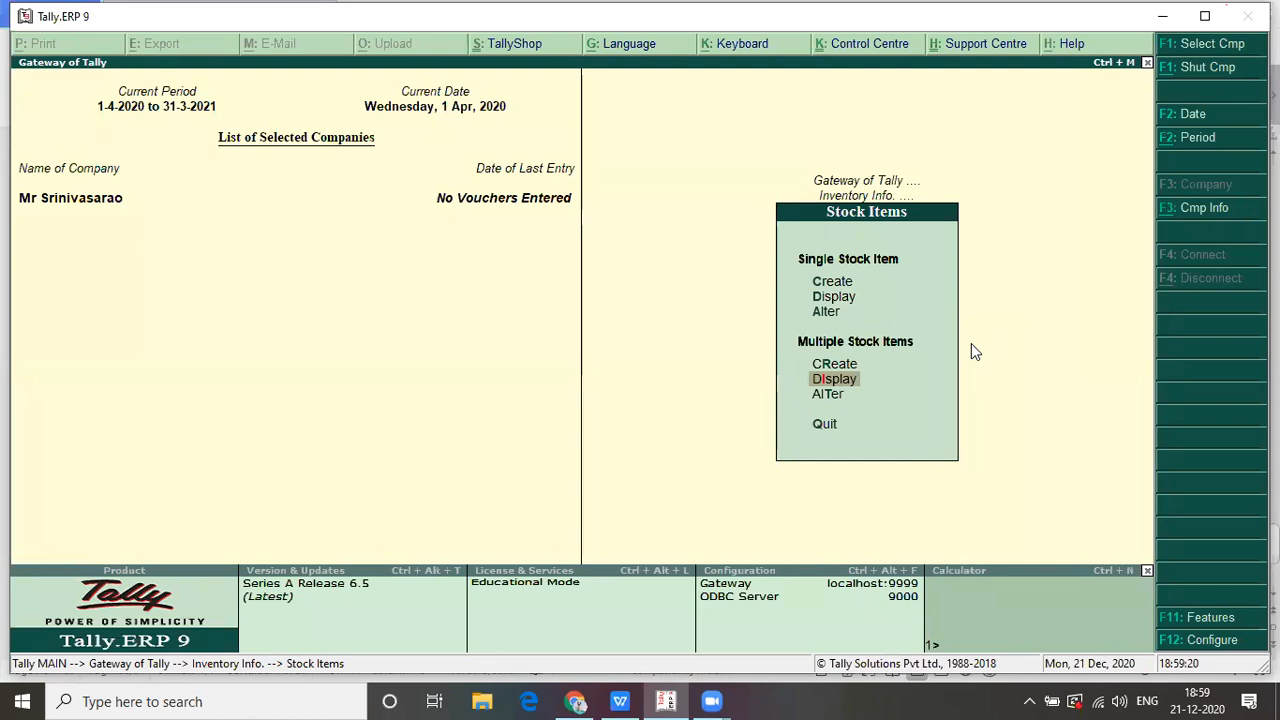
- Leave the stock item options and start creating multiple ledgers in Accounts Info under the group All Items
key(Escape)
key(Escape)
key(Up)
key(Return)
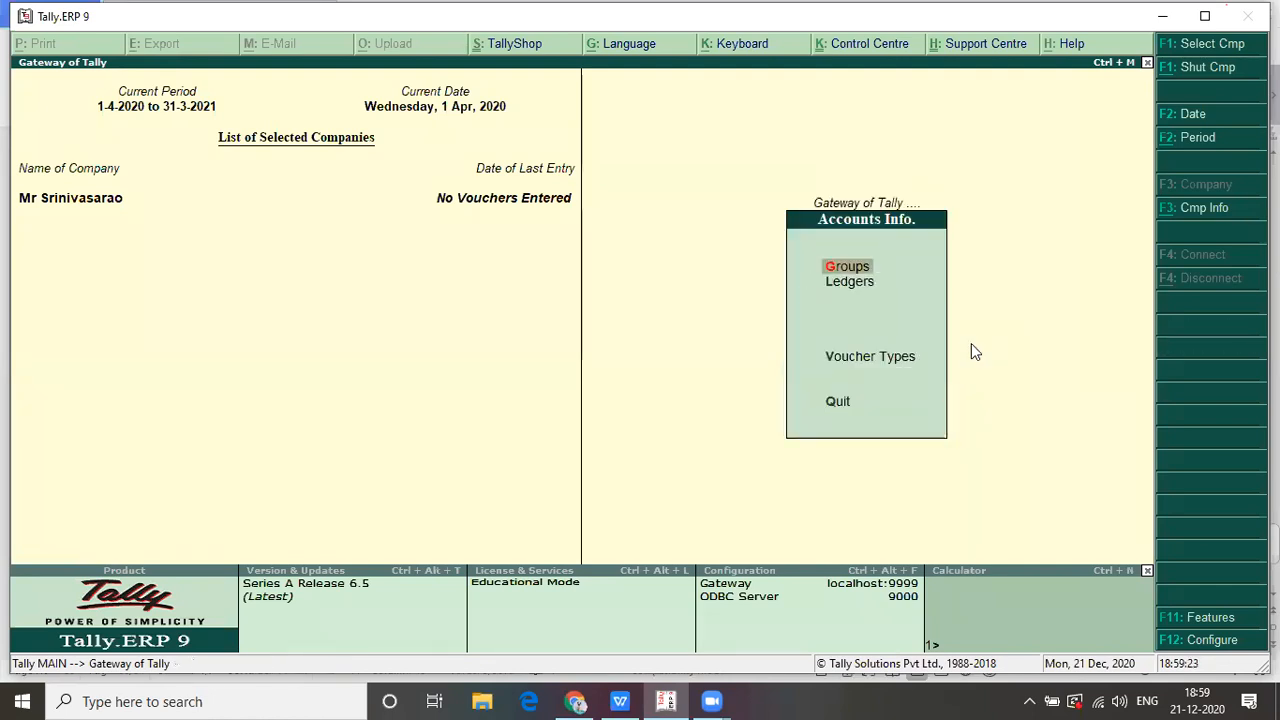
key(l)
key(Down)
key(Down)
key(Down)
key(Down)
key(Up)
key(Return)
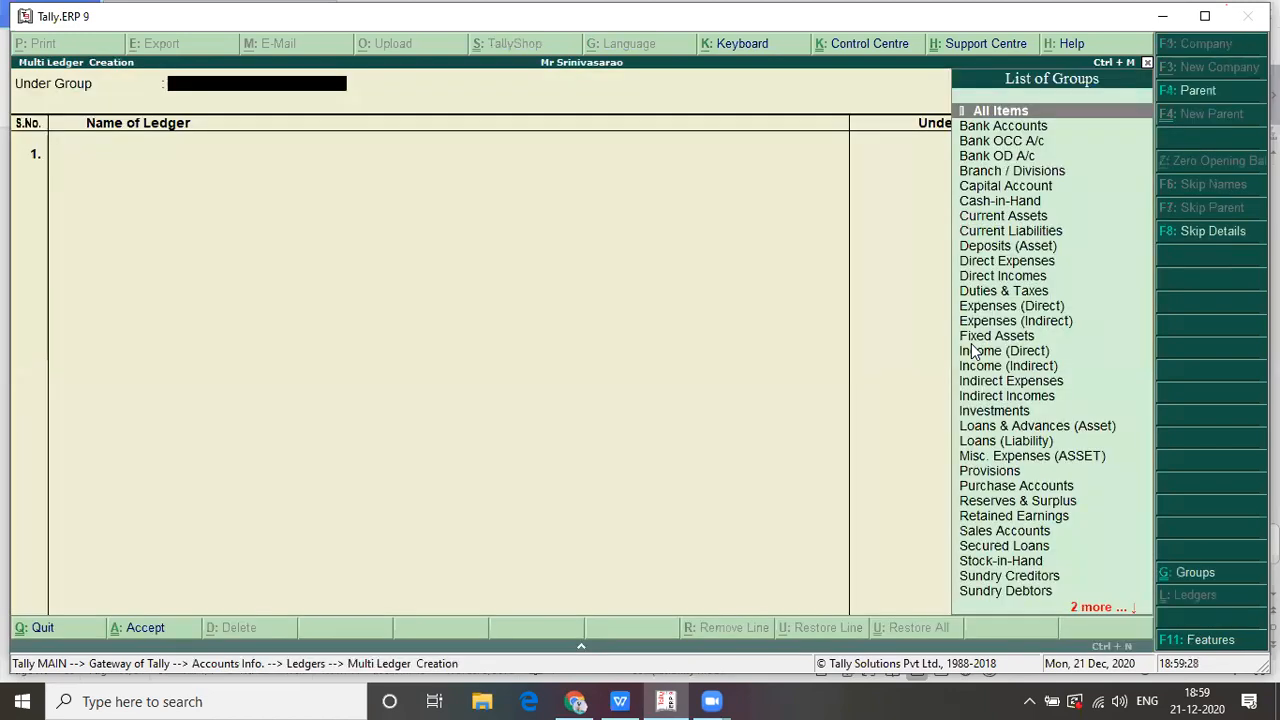
key(Return)
- Add the proprietor's ledger, named with the proprietor's name, under Capital Account without an opening balance
text(Mr Srinivaasarao)
key(BackSpace)
key(BackSpace)
key(BackSpace)
key(BackSpace)
key(BackSpace)
key(BackSpace)
text(sarao)
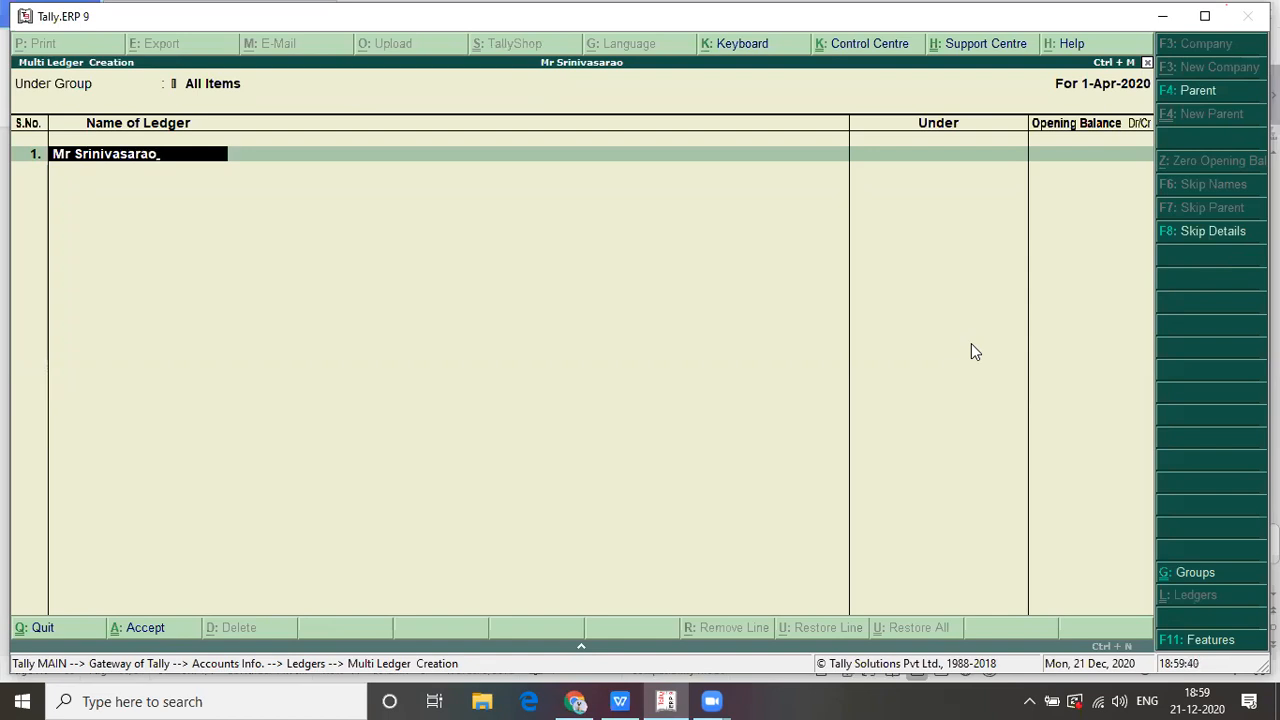
key(Return)
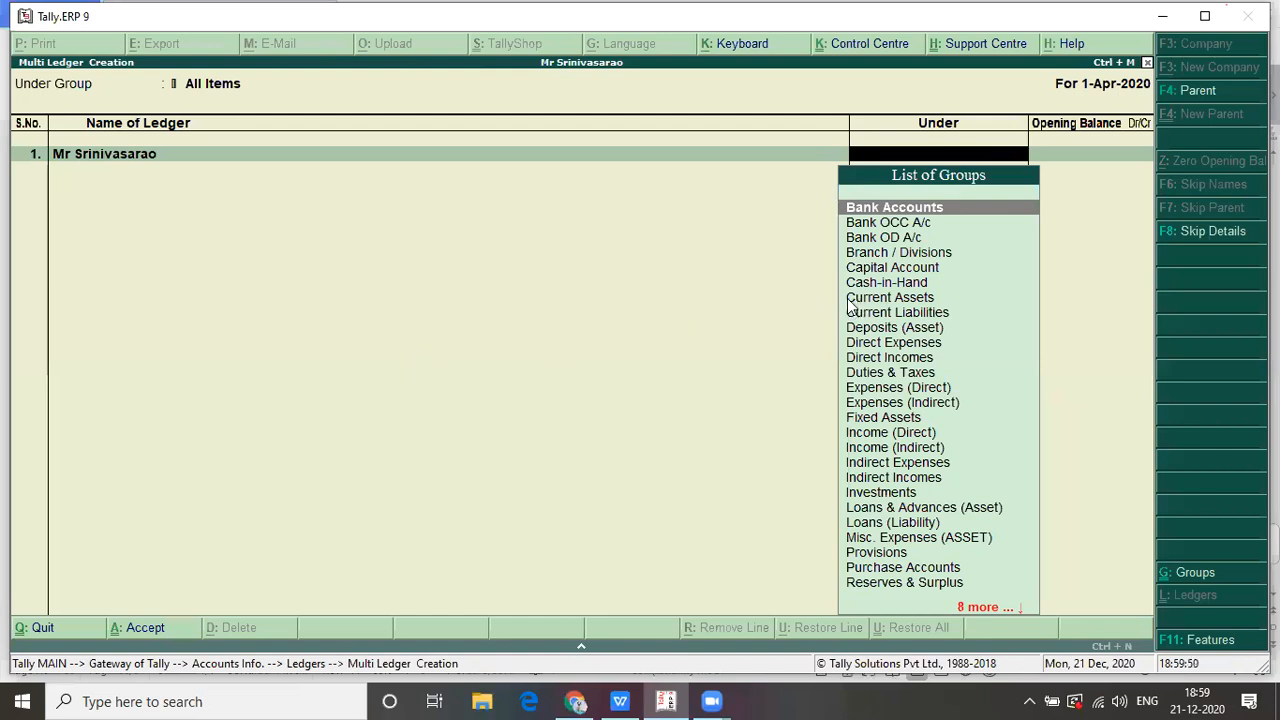
text(C)
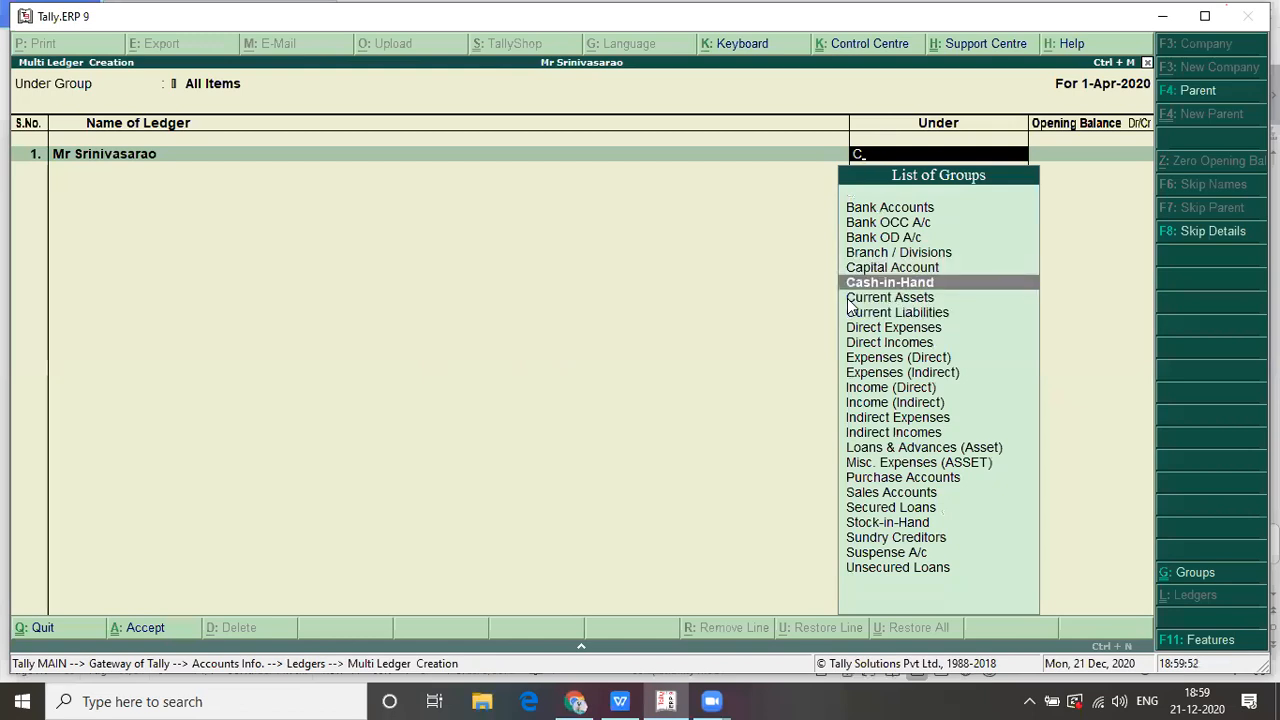
key(Up)
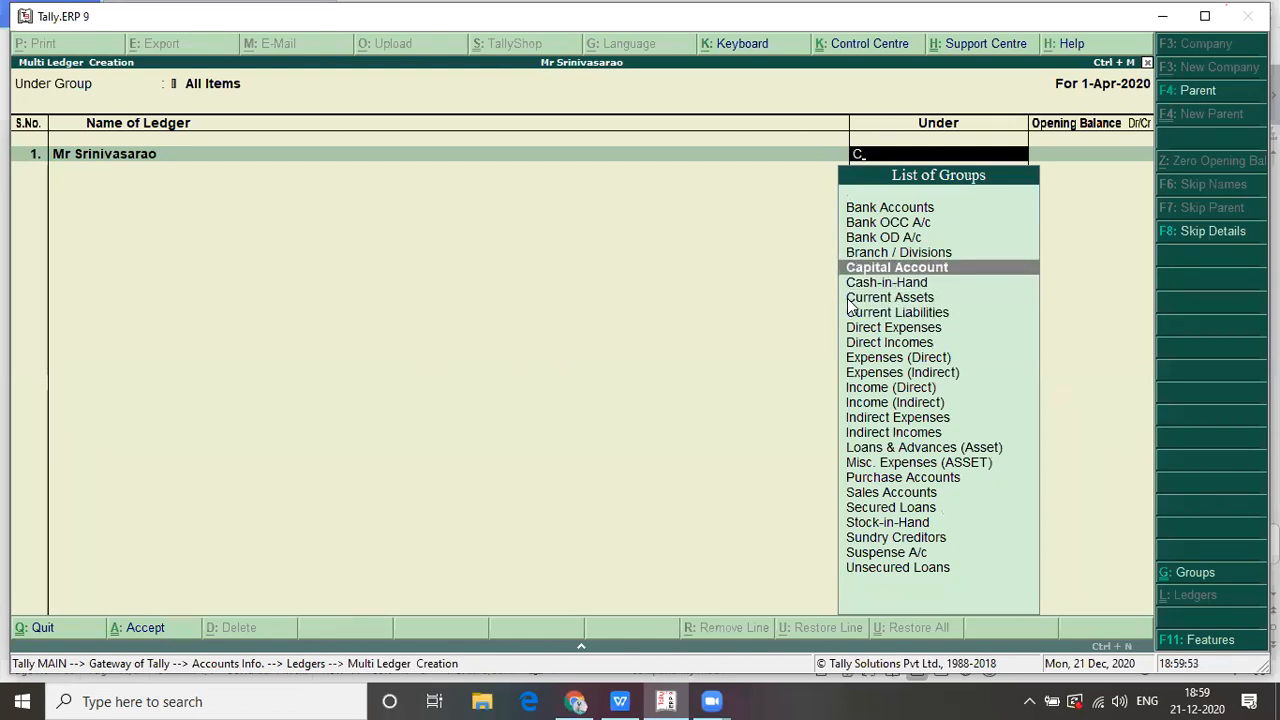
key(Return)
key(Return)
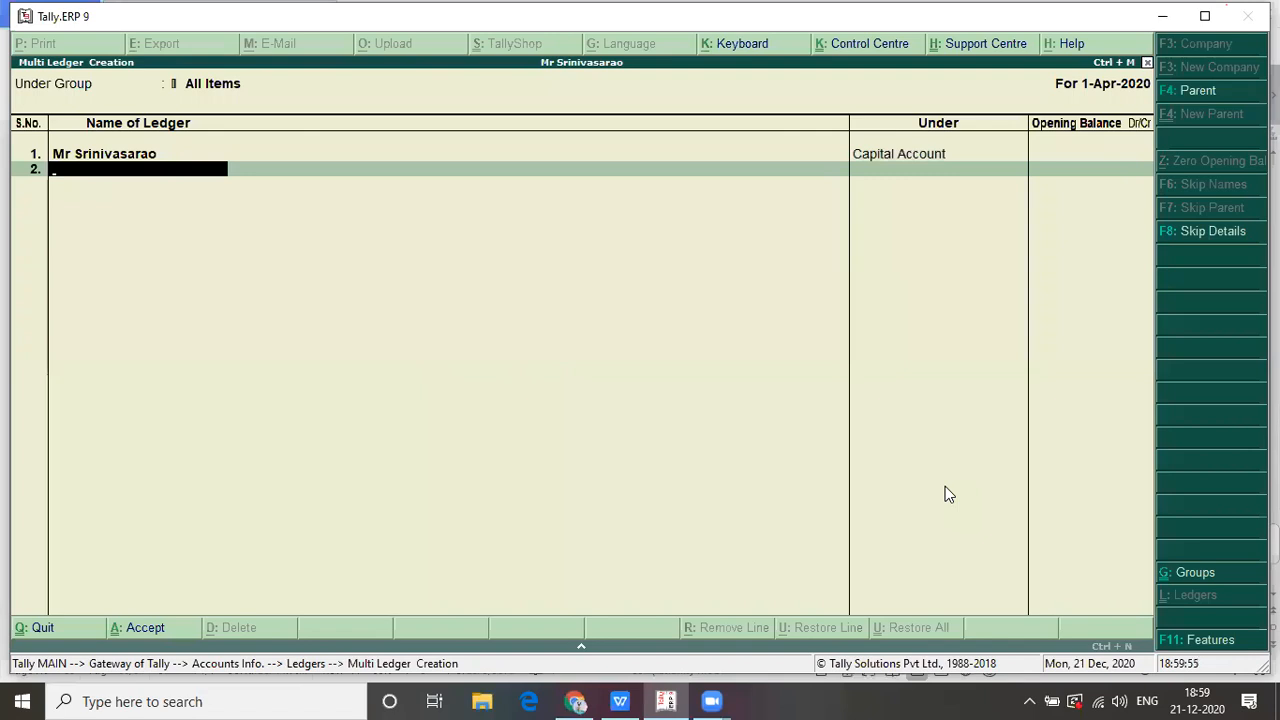
- Switch to TALLY MATERIAL.docx to read the first transactions for the ledgers they need, and return to Tally.ERP 9
key(alt+Tab)
key(Tab)
key(Up)
key(Up)
key(Up)
key(Up)
key(Up)
key(Up)
key(Up)
key(Up)
key(Up)
key(Up)
key(Up)
key(Up)
key(Up)
key(Down)
key(Down)
key(Down)
key(Down)
key(Down)
key(Down)
key(Down)
key(Down)
key(Down)
key(Down)
key(Down)
key(Down)
key(Down)
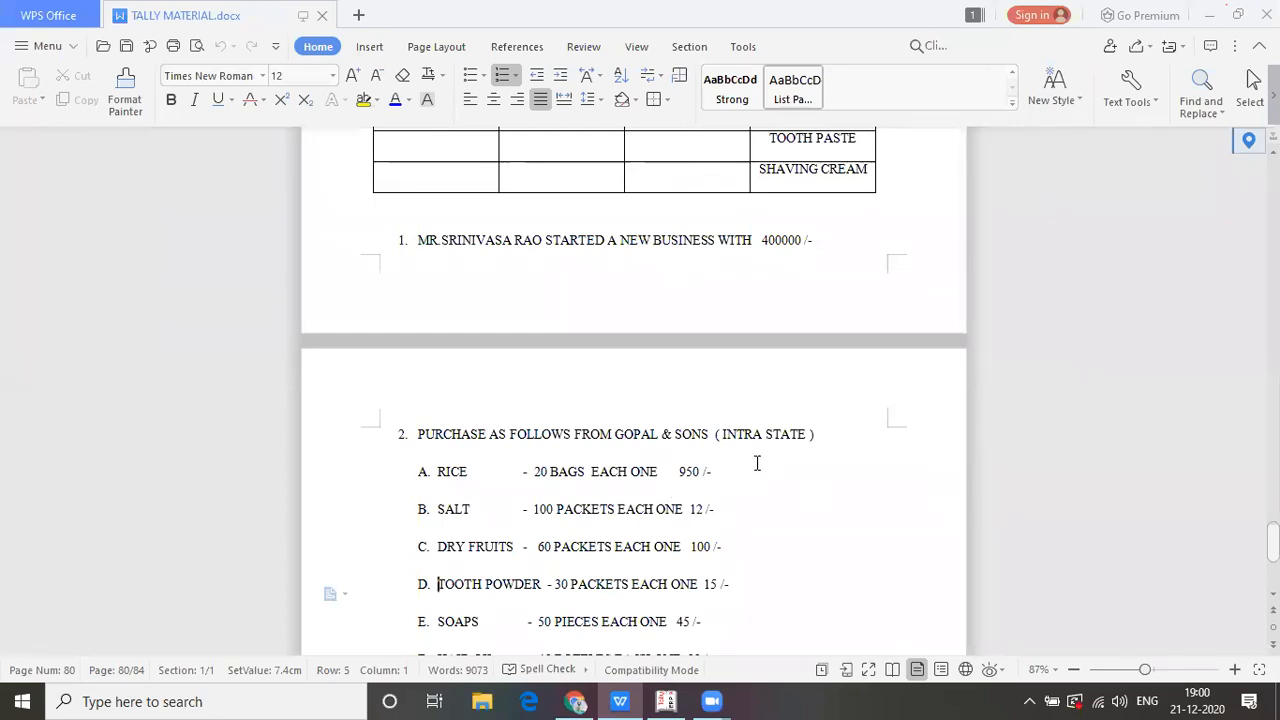
key(alt+Tab)
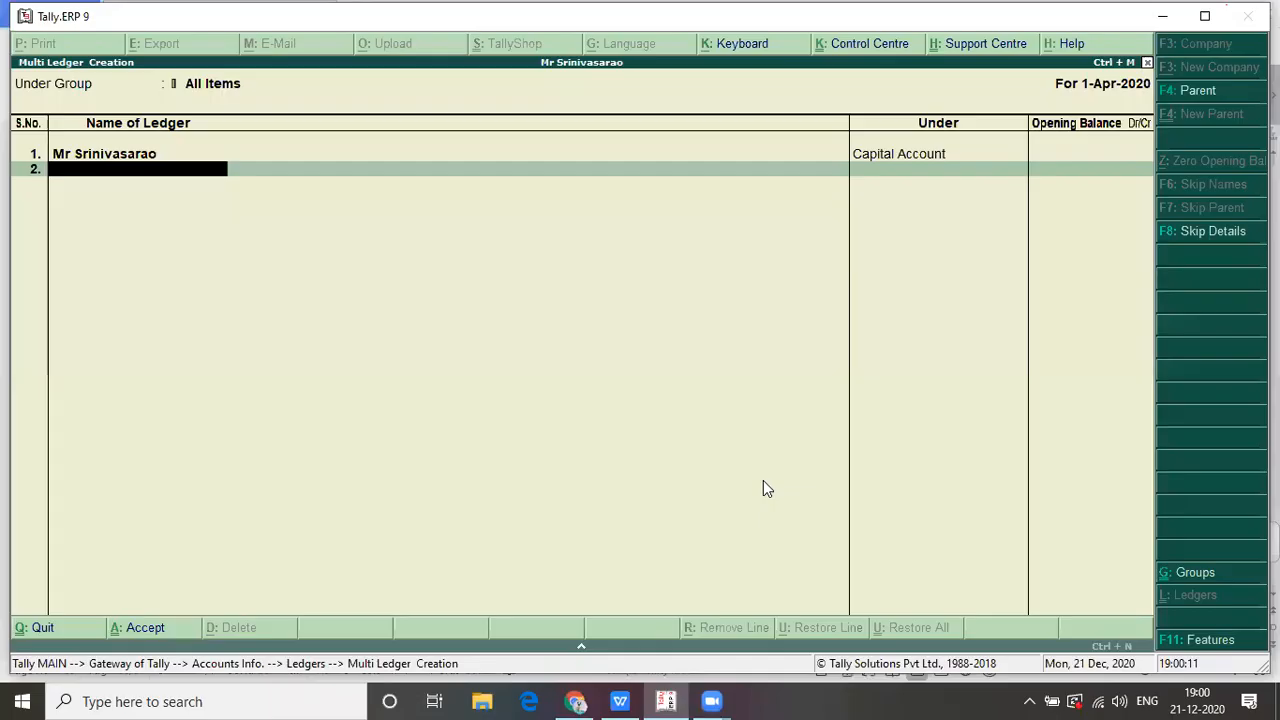
- Add a Purchases ledger under Purchase Accounts without an opening balance
text(Purchases)
key(Return)
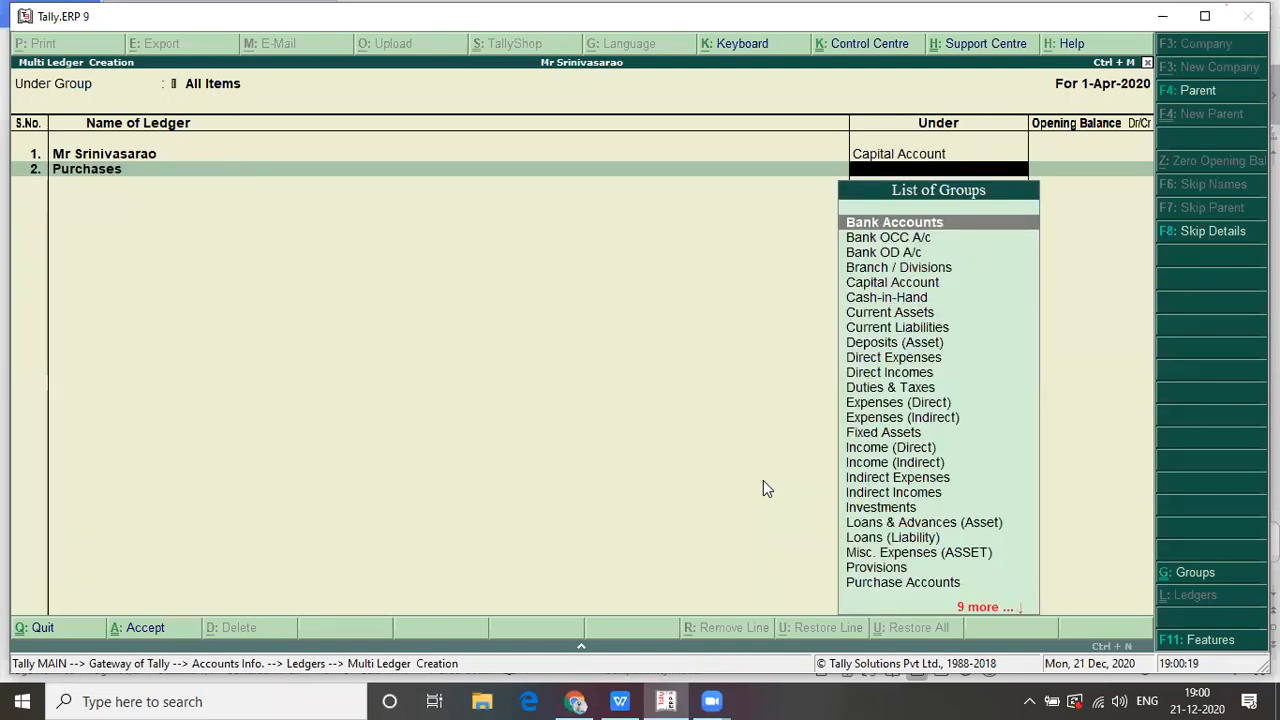
text(P)
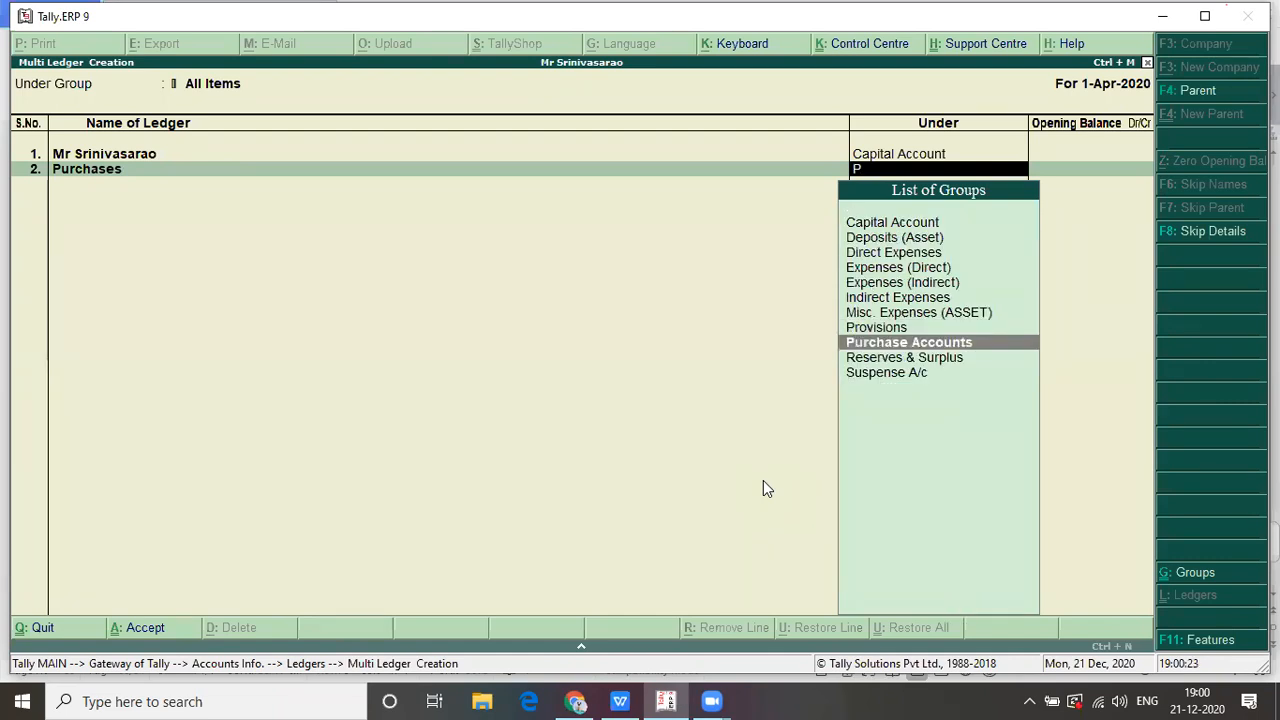
key(Return)
key(Return)
- Check the supplier of the purchase in the document and add the ledger Gopal & Sons under Sundry Creditors in Tally.ERP 9
key(alt+Tab)
scroll(763, 480, down, 3)
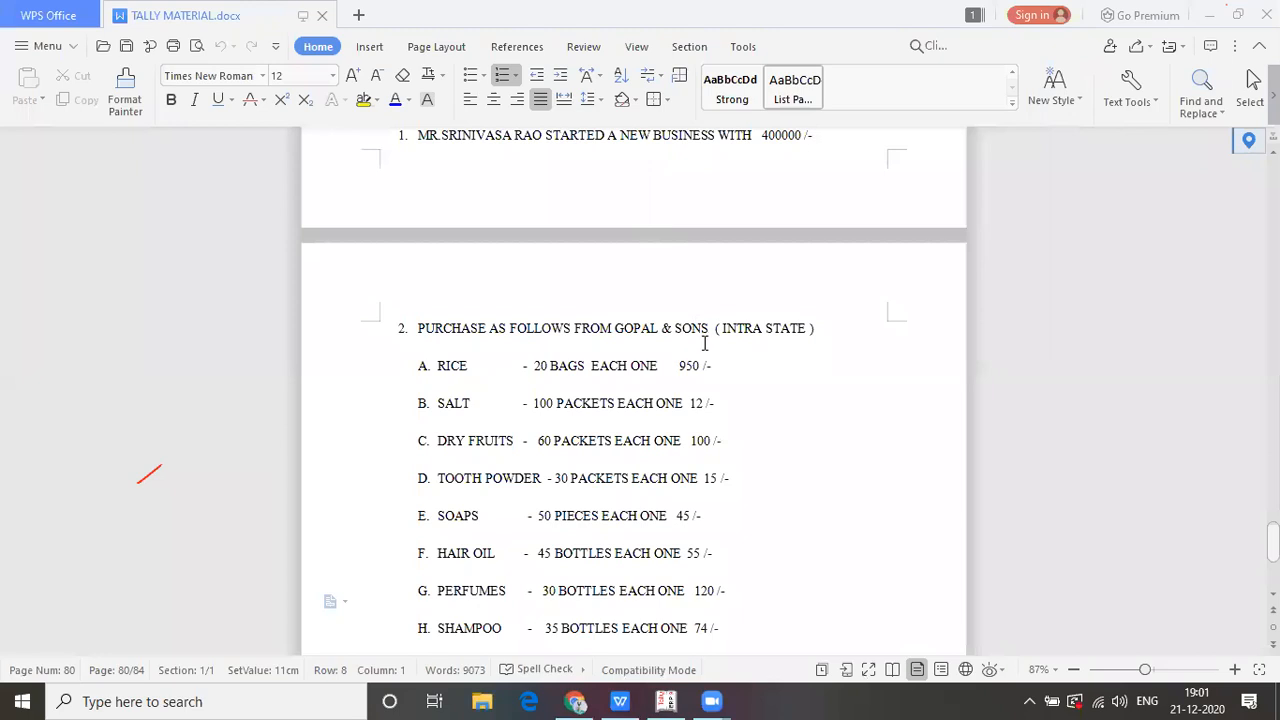
key(alt+Tab)
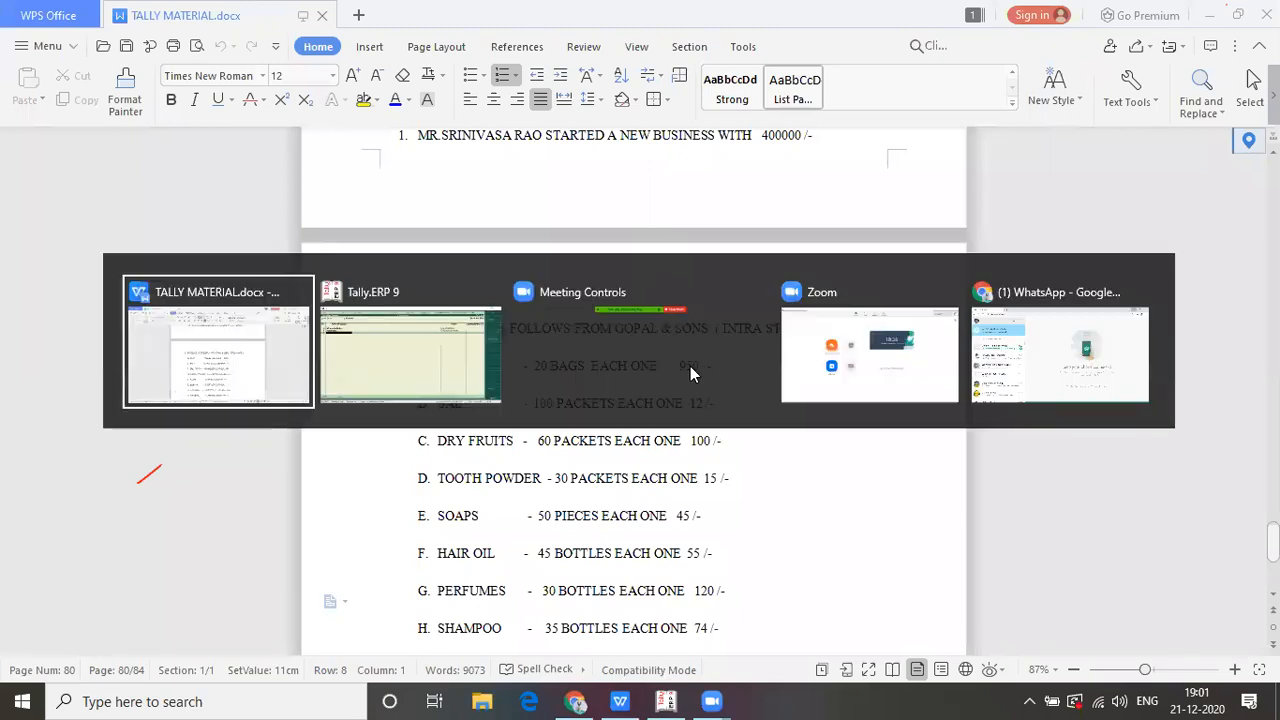
text(G)
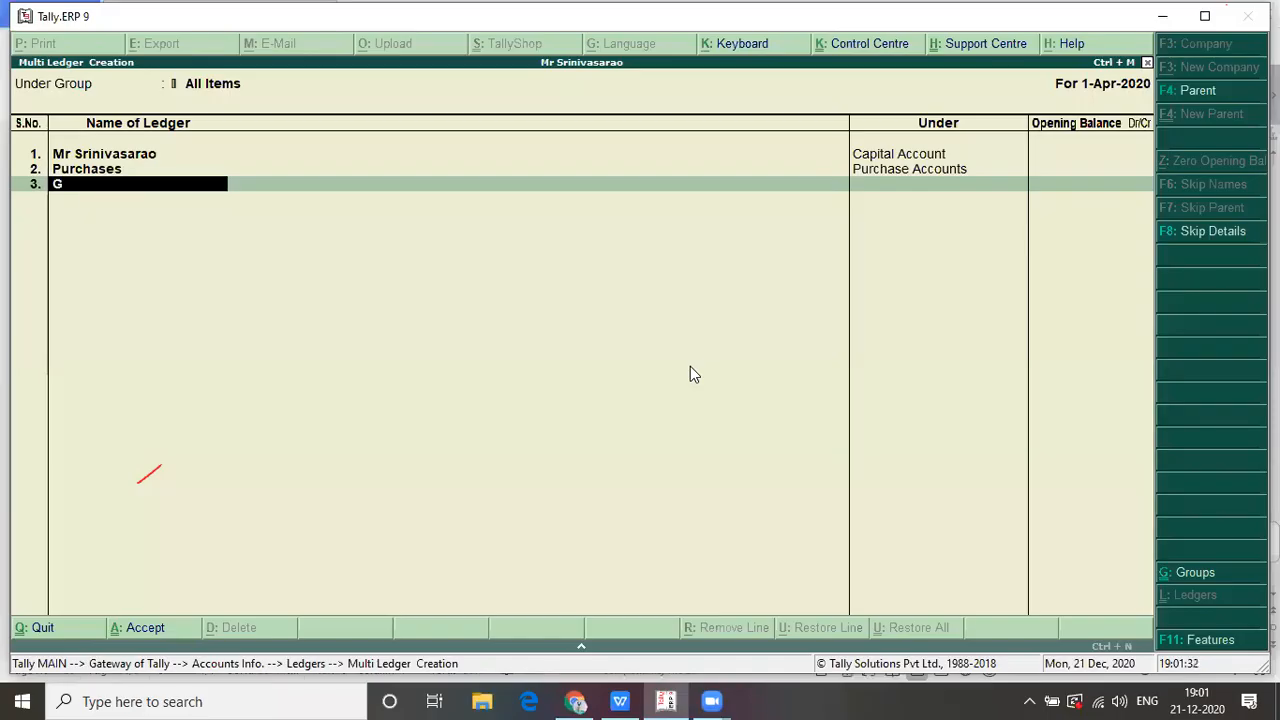
text(opal & Sons)
key(Return)
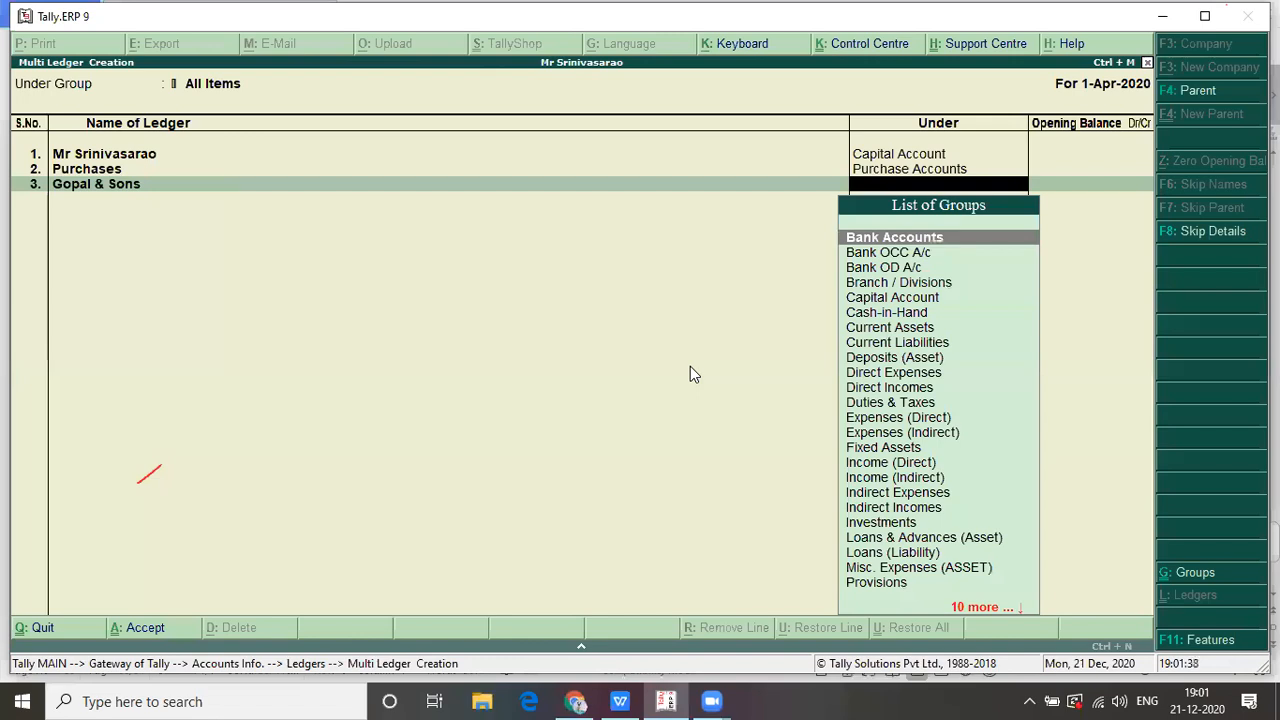
text(S)
key(Down)
key(Down)
key(Down)
key(Down)
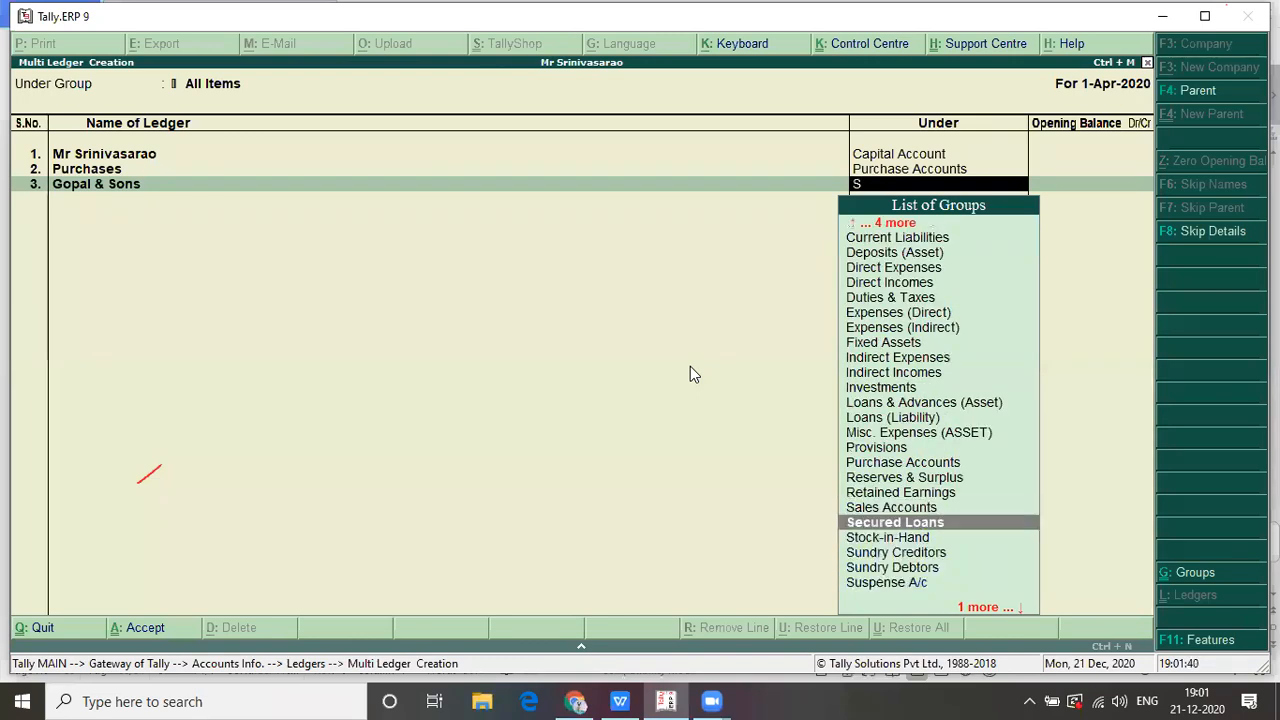
key(Return)
key(Return)
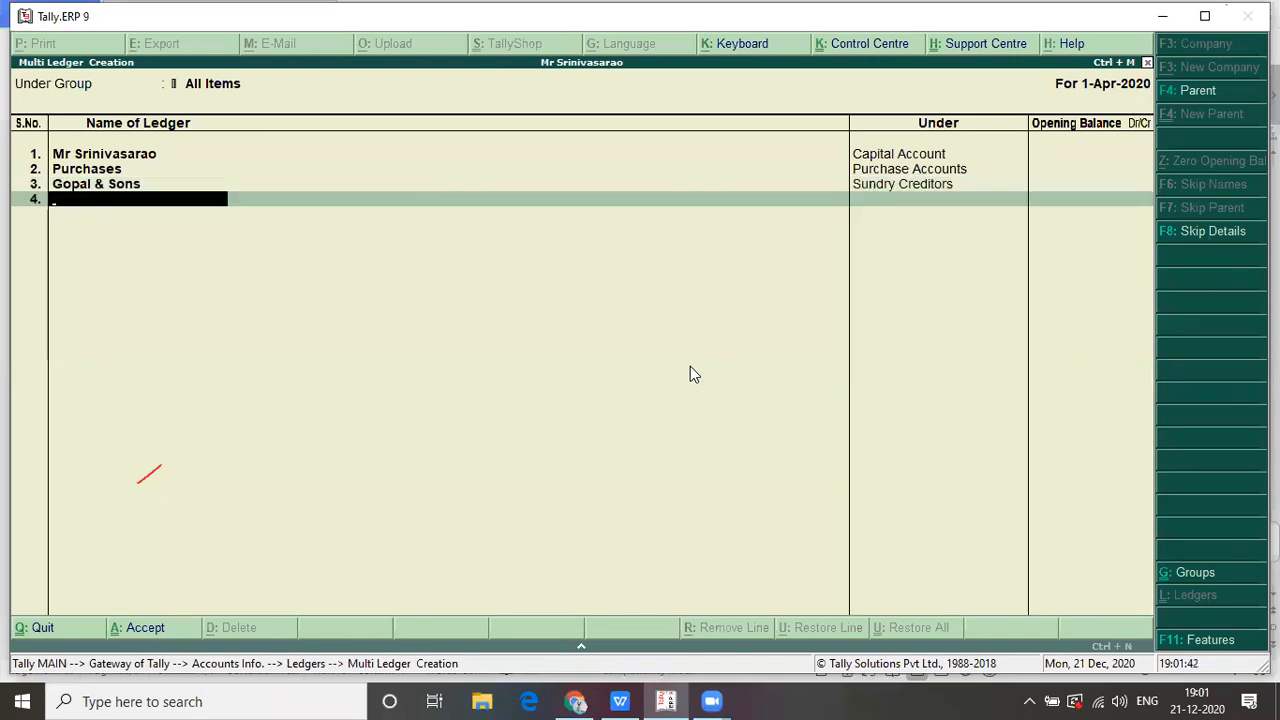
- Check the sales transaction in the document and add a Sales ledger under Sales Accounts in Tally.ERP 9
key(alt+Tab)
scroll(690, 366, down, 6)
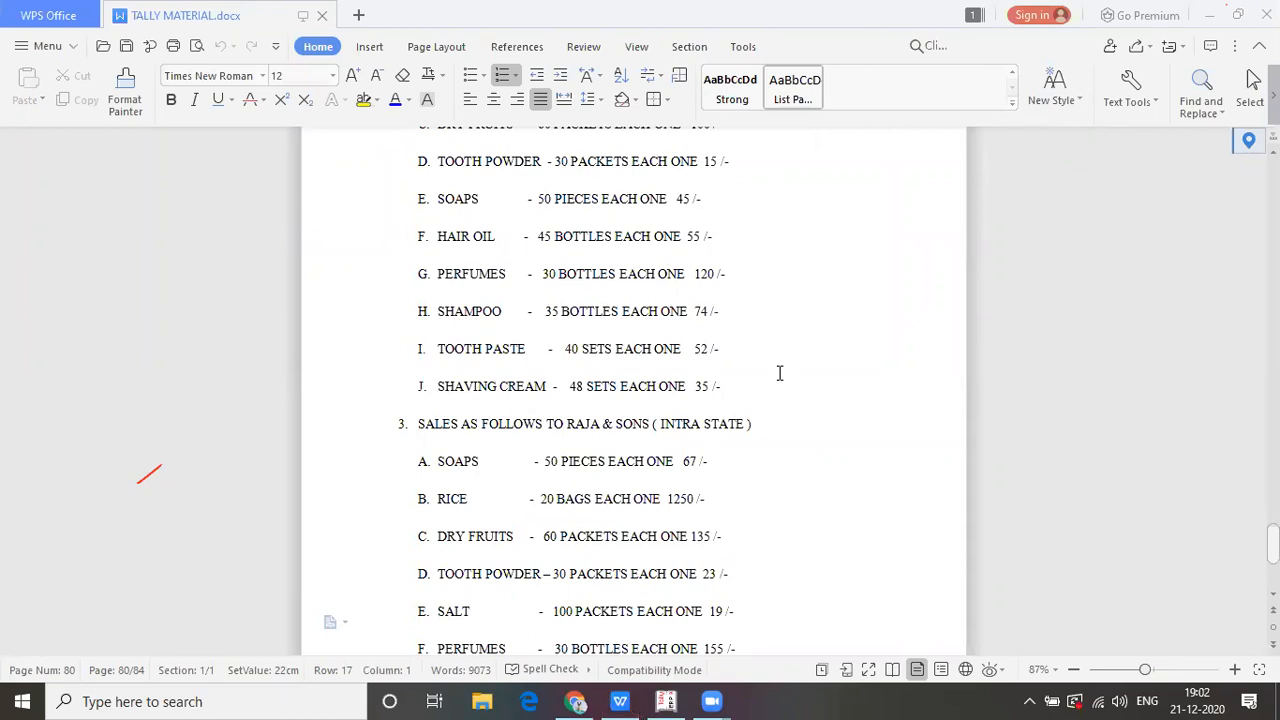
key(alt+Tab)
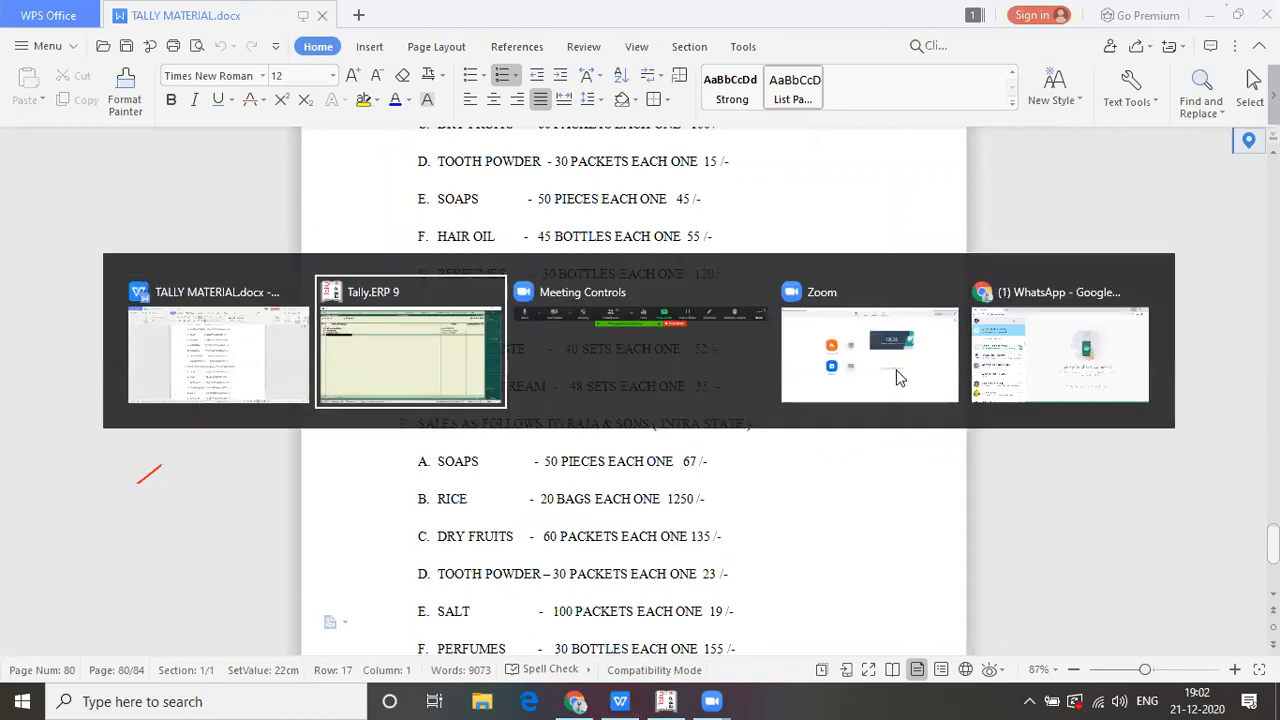
text(Sales)
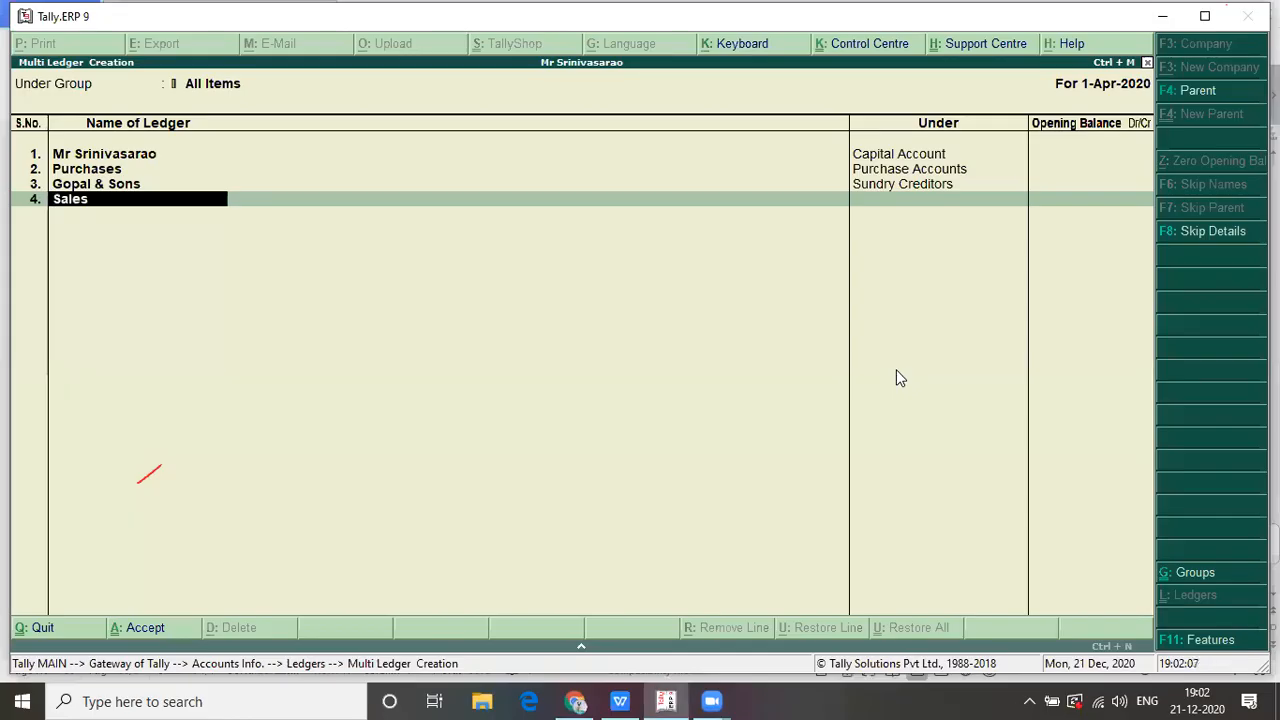
key(Return)
text(S)
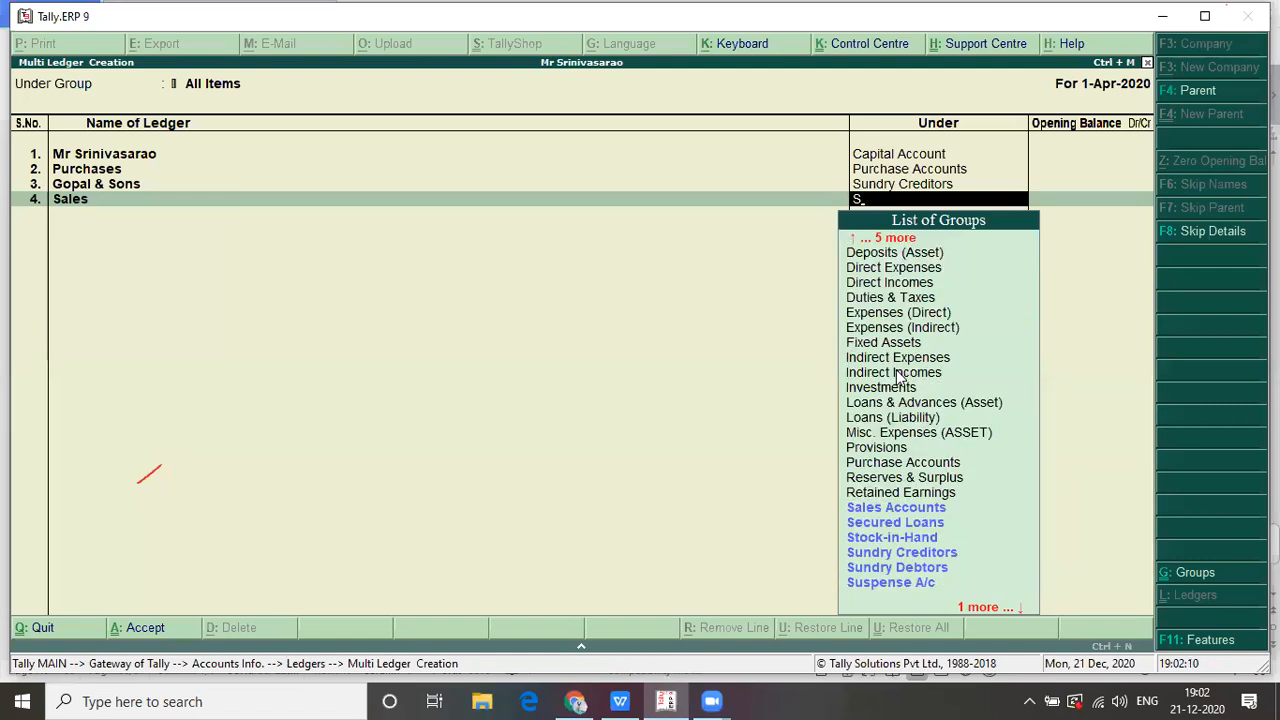
key(Down)
key(Down)
key(Up)
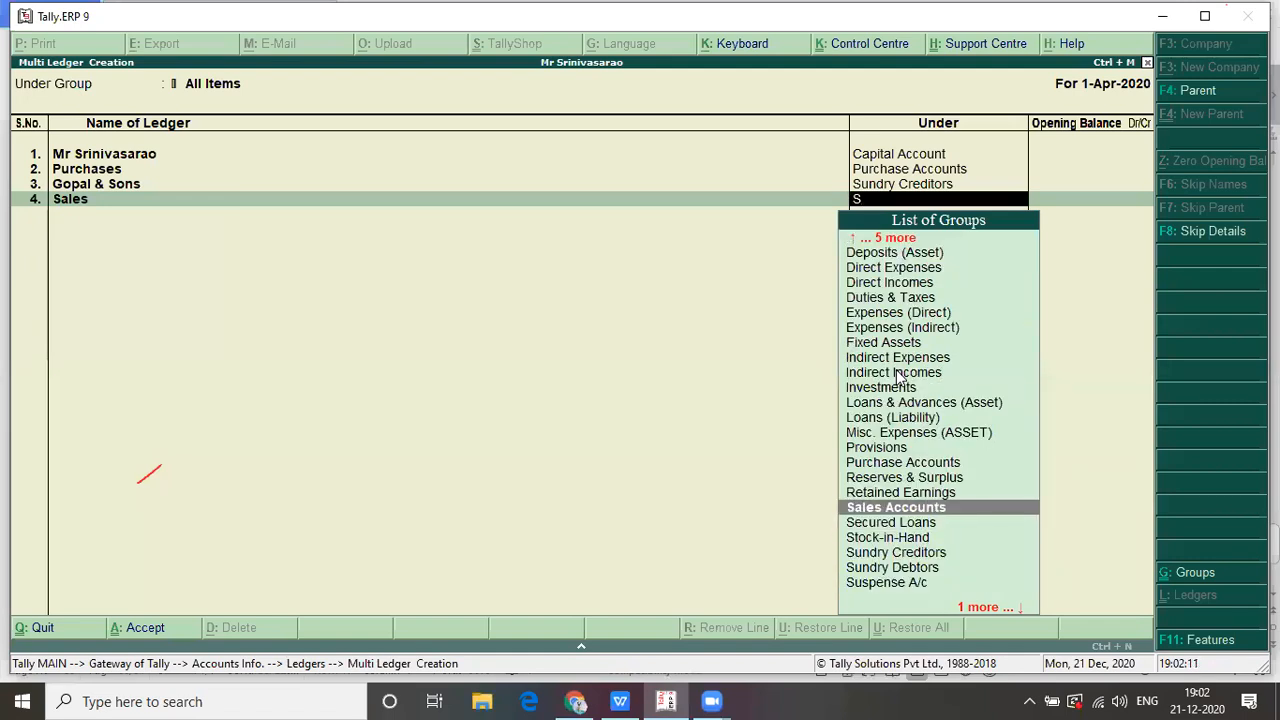
key(Return)
key(Return)
- Add the customer ledger Raja & Sons under Sundry Debtors without an opening balance
text(Raja)
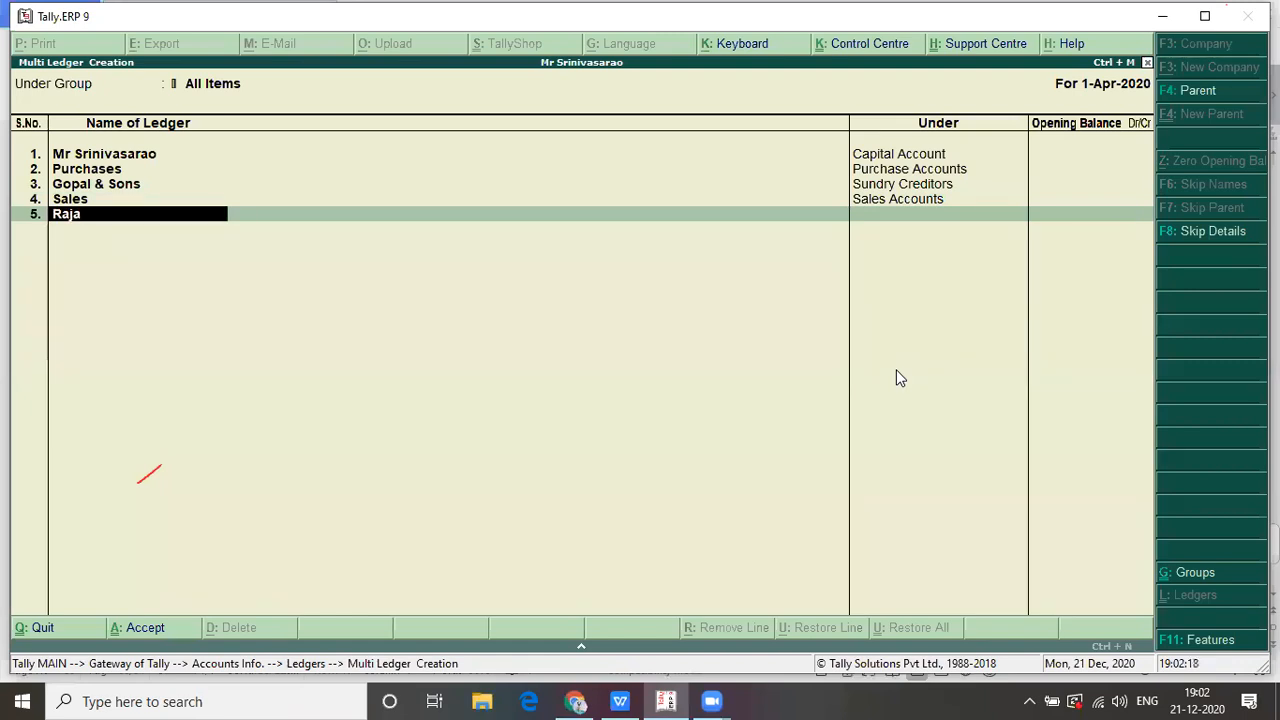
text( & Sons)
key(Return)
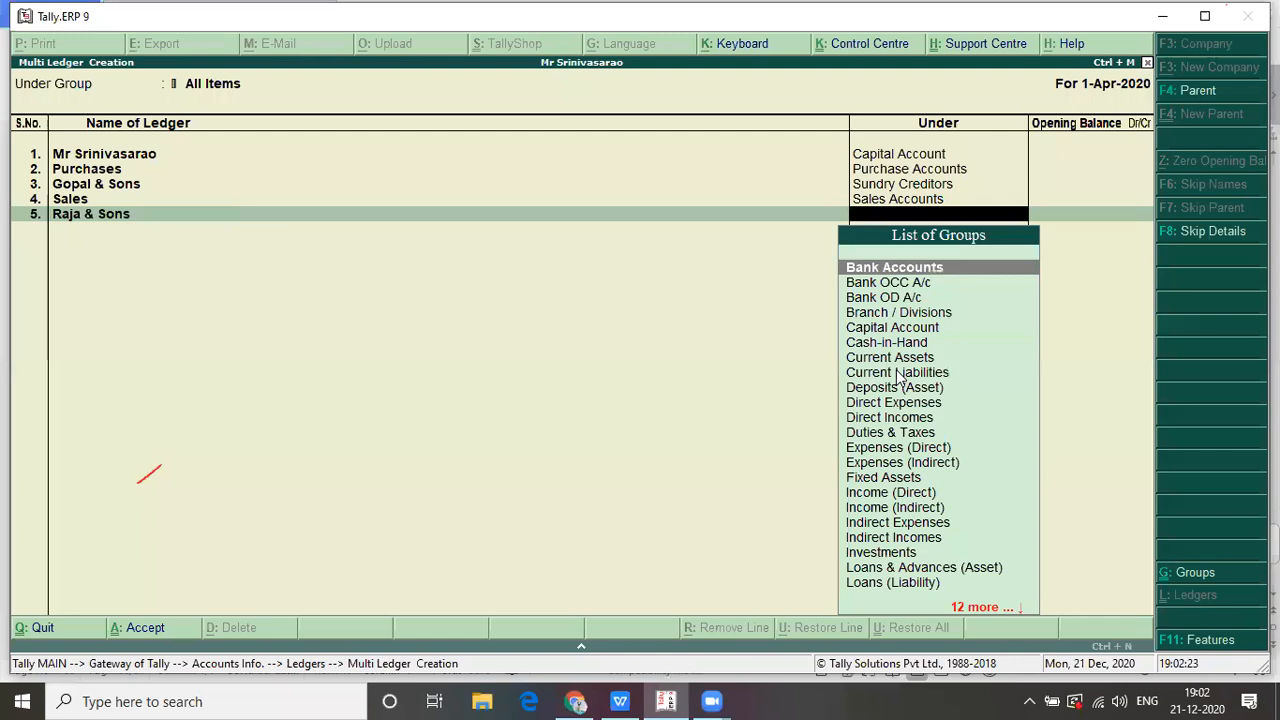
text(Sun)
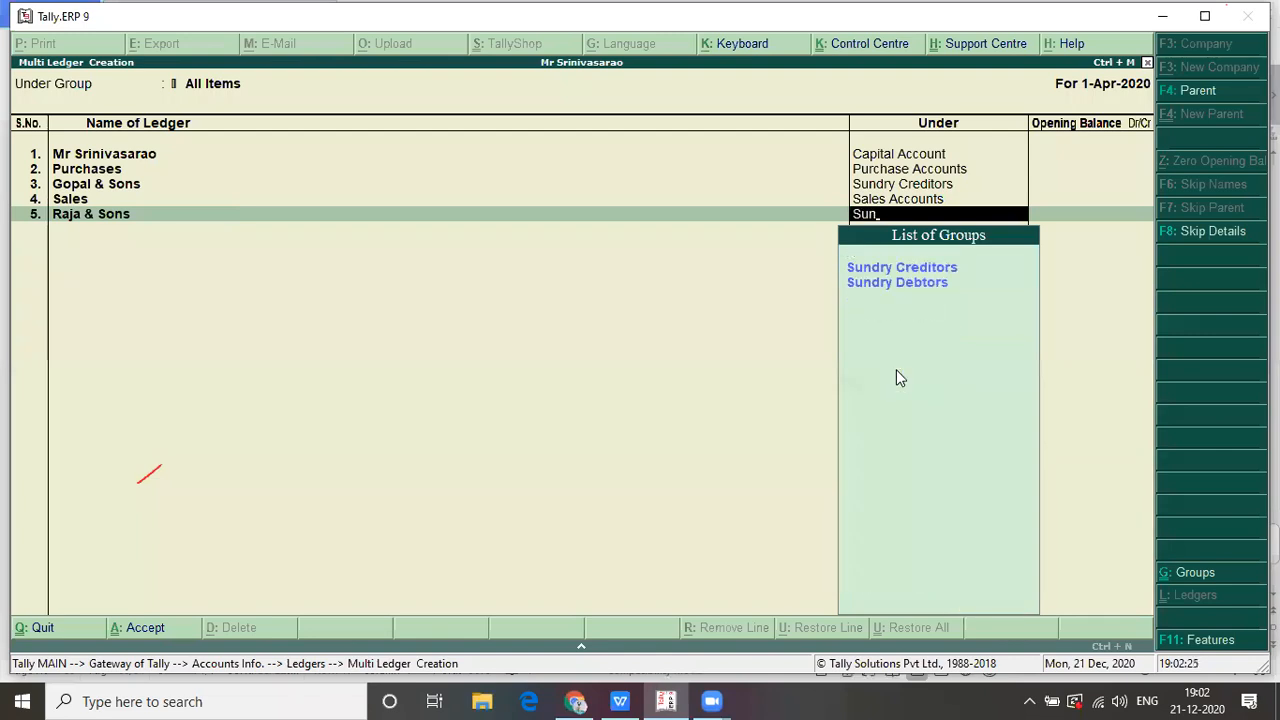
key(Down)
key(Return)
key(Return)
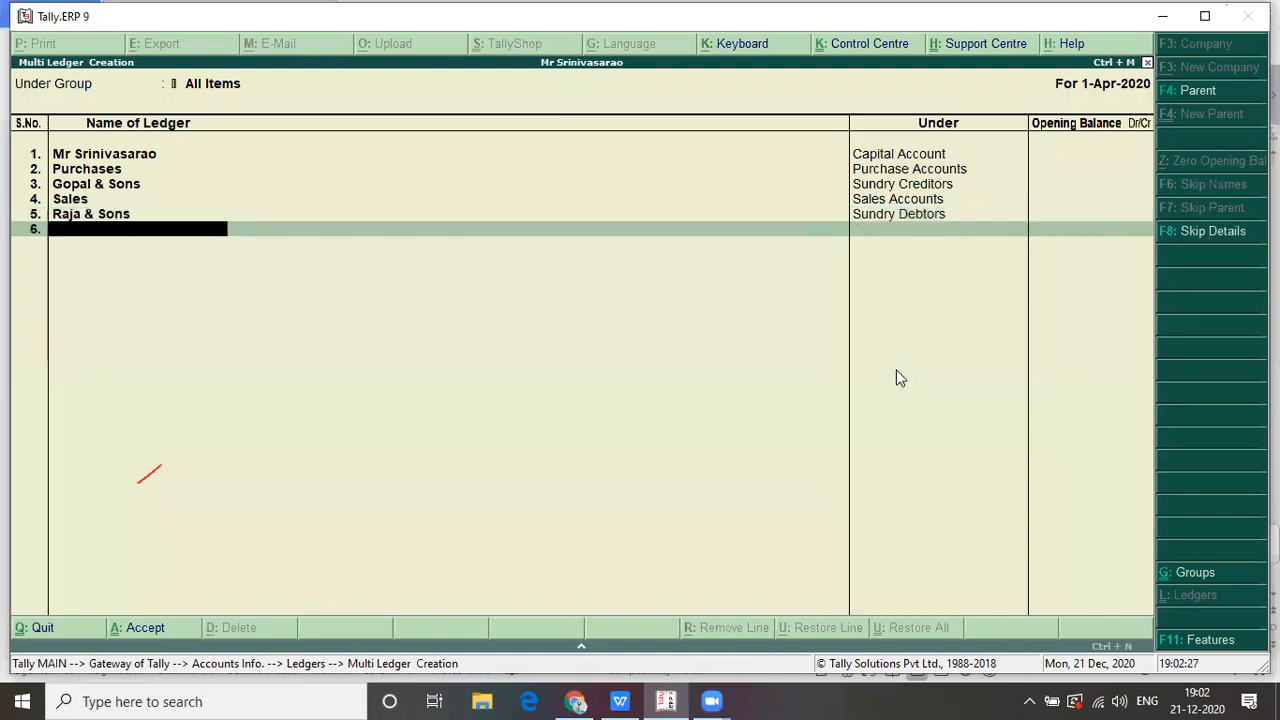
- Switch to the document and examine the cash payment and receipt transactions for any further ledgers needed
key(alt+Tab)
scroll(897, 369, down, 5)
key(Down)
key(Down)
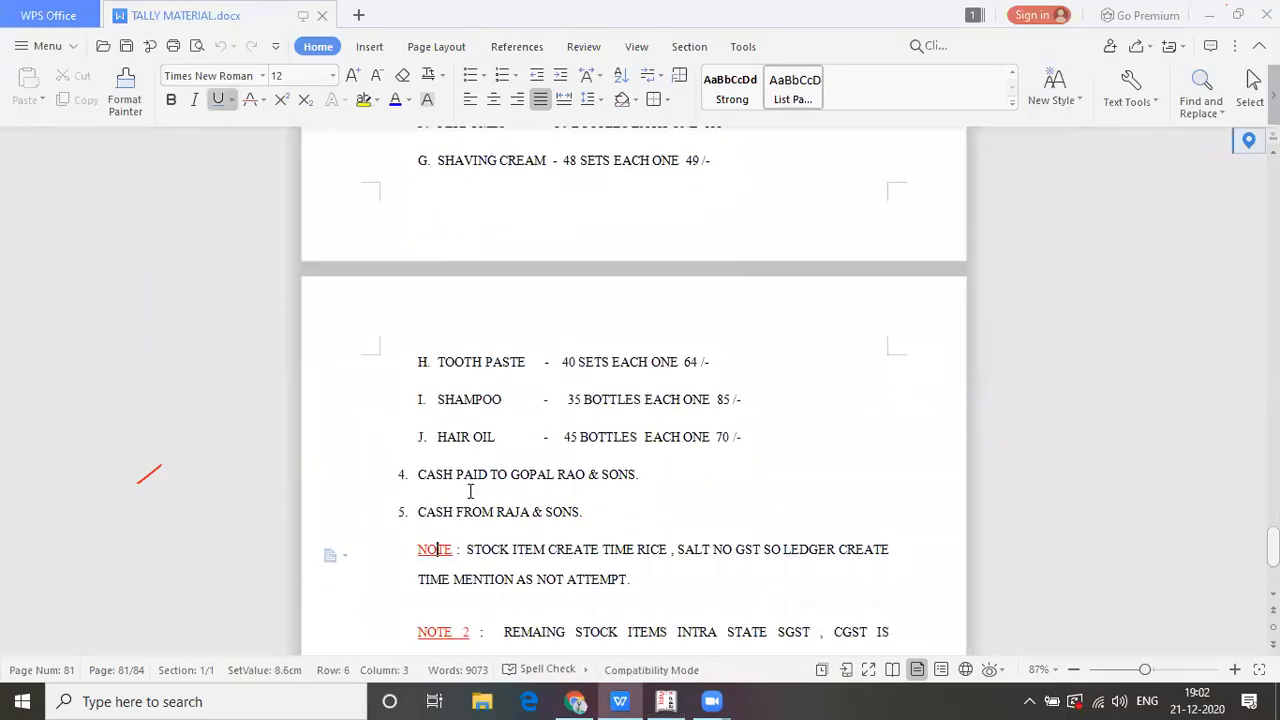
drag(406, 477, 371, 497)
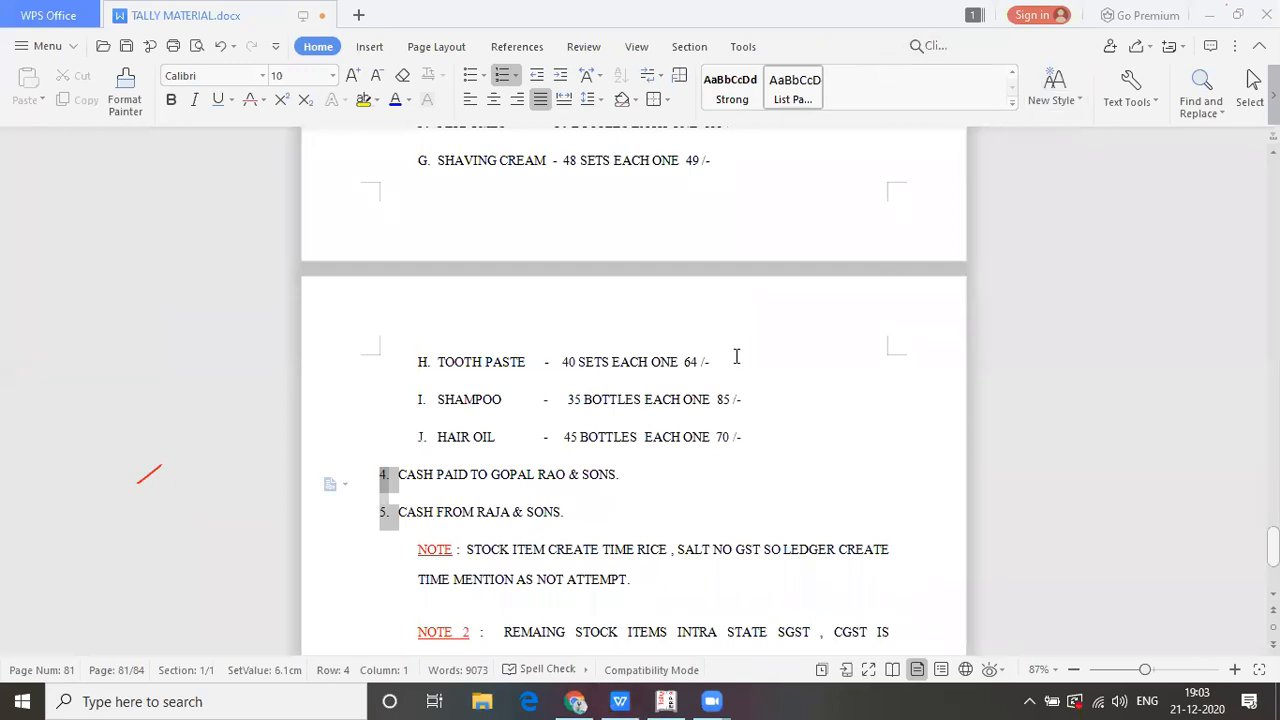
- Return to Tally.ERP 9 and save the multiple ledger creation list
key(alt+Tab)
key(Return)
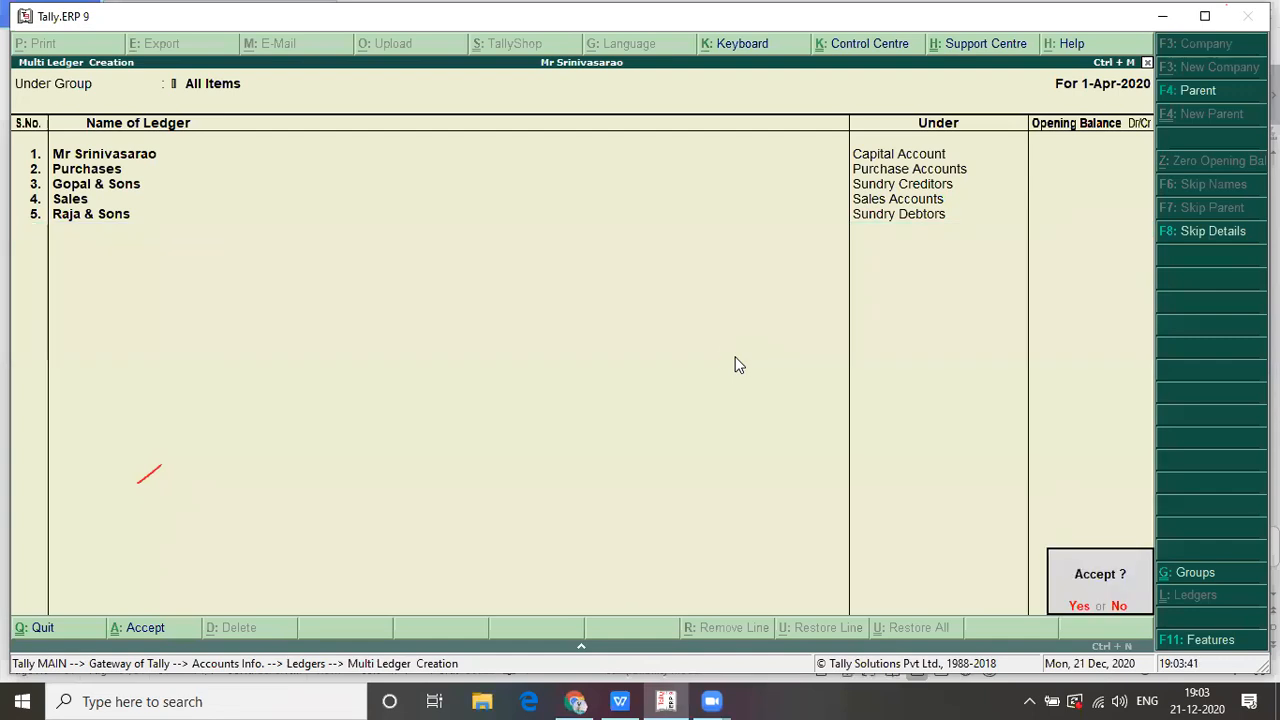
key(Return)
- Display all ledgers together to check their names and groups, and return to the Ledgers options
key(Down)
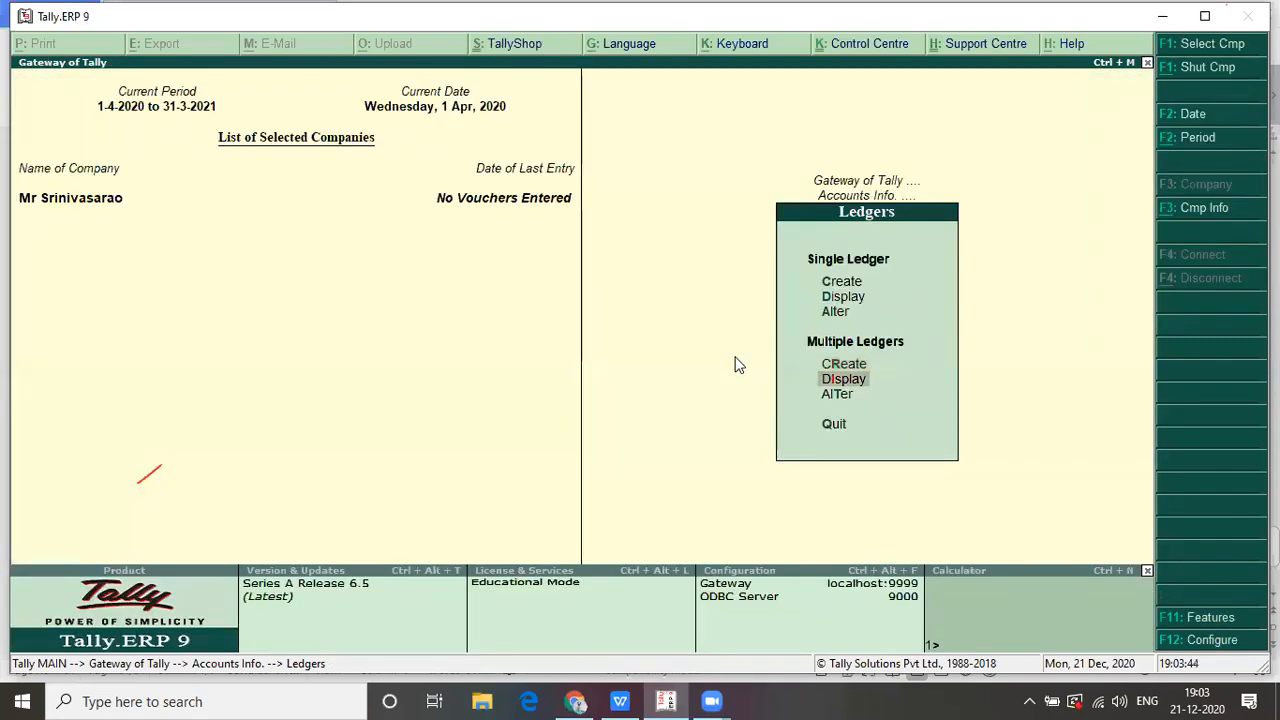
key(Return)
key(Return)
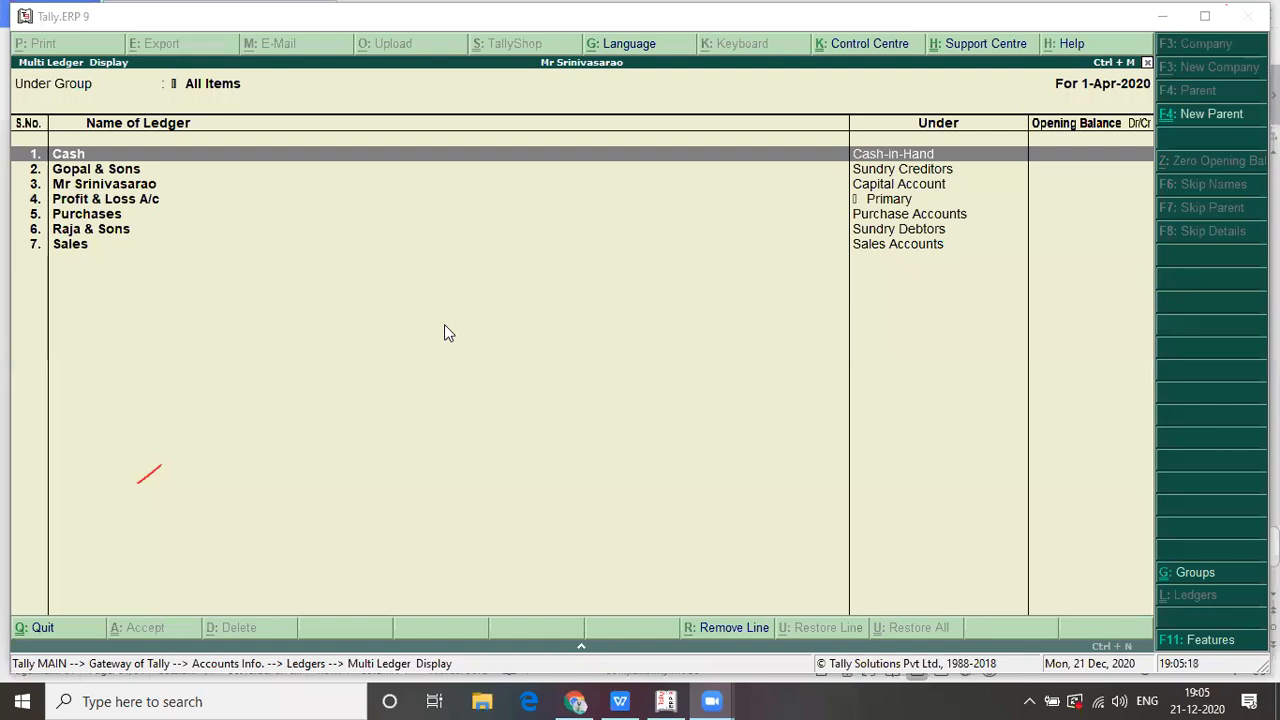
click(683, 254)
key(Escape)
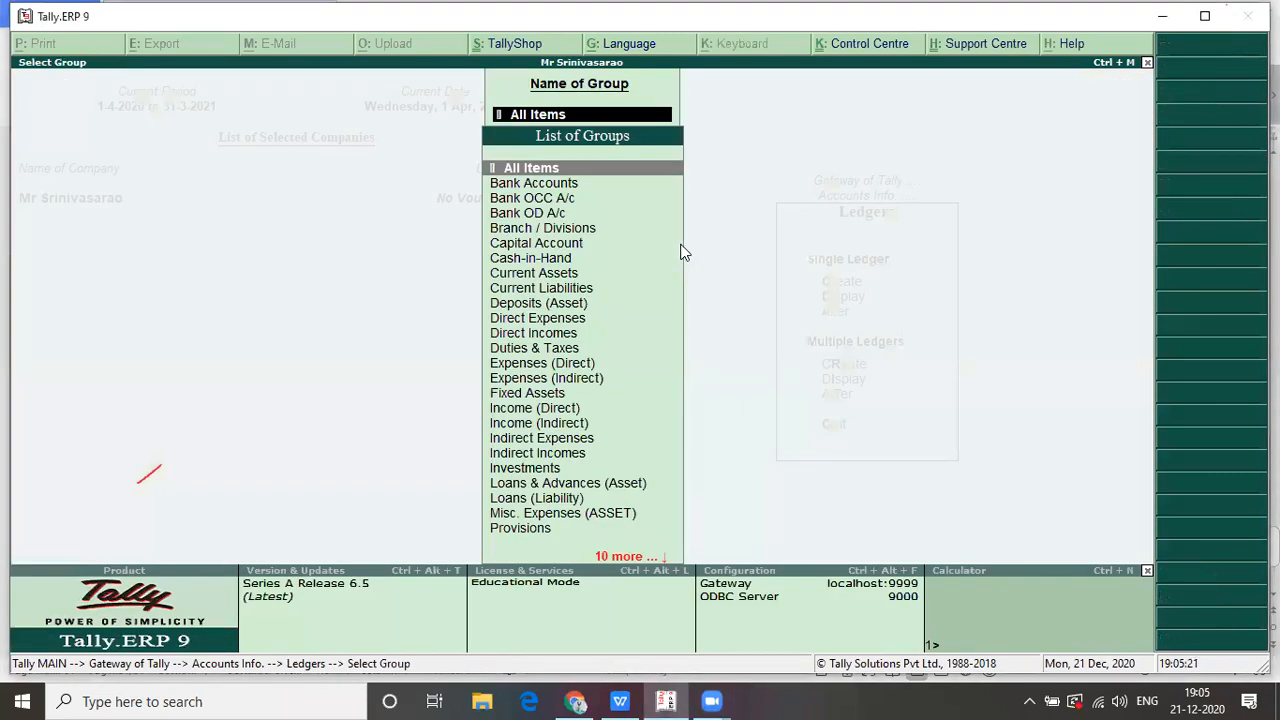
key(Escape)
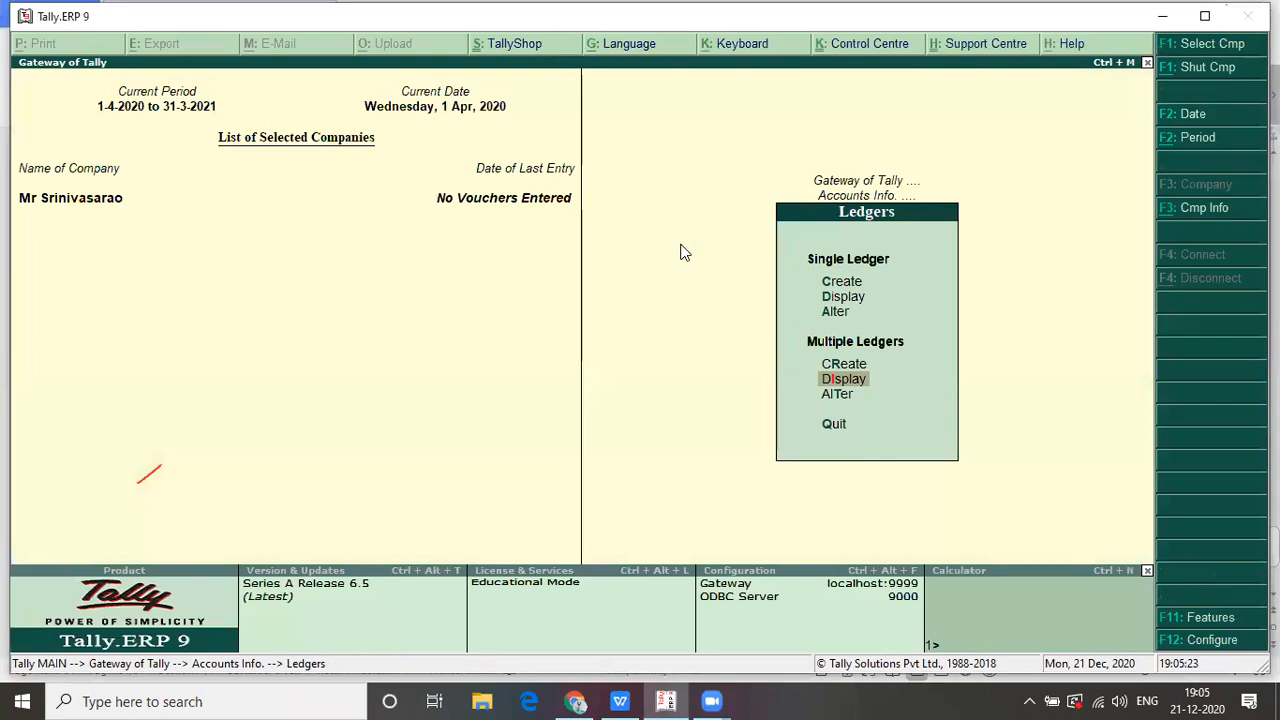
- Open all ledgers together for multiple alteration and move past the existing entries to a new line after Sales
key(Down)
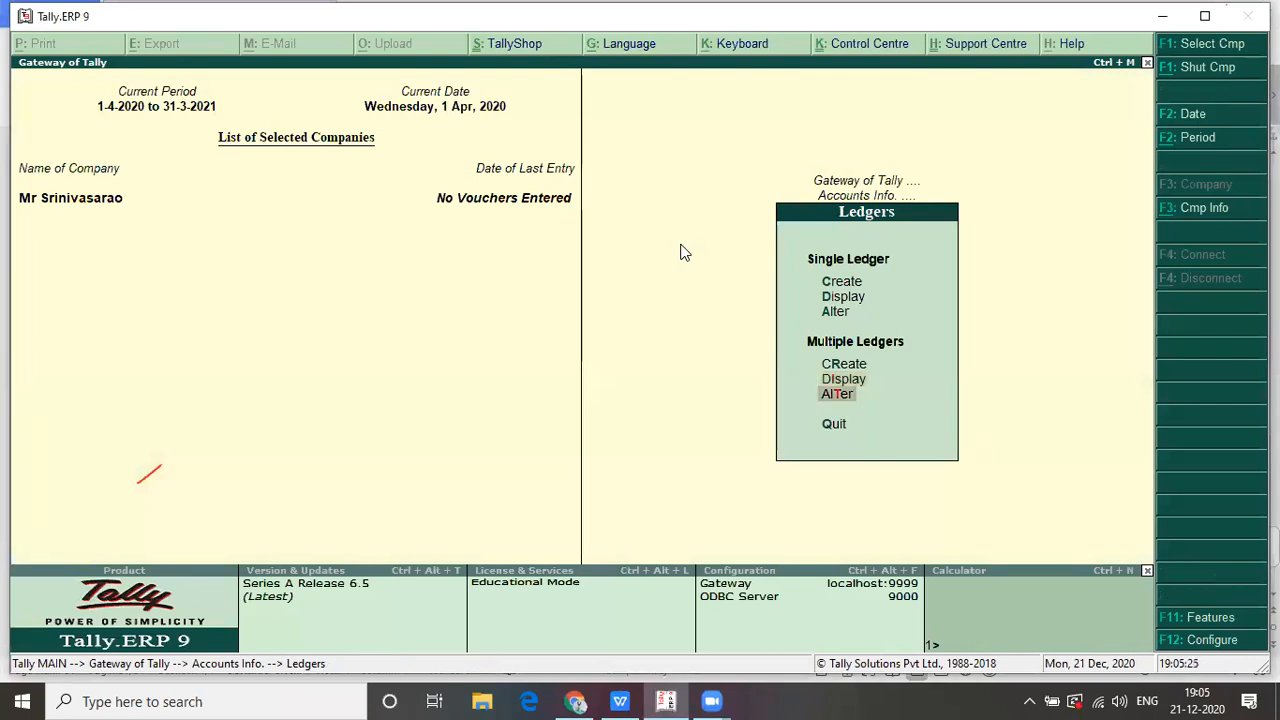
key(Return)
key(Return)
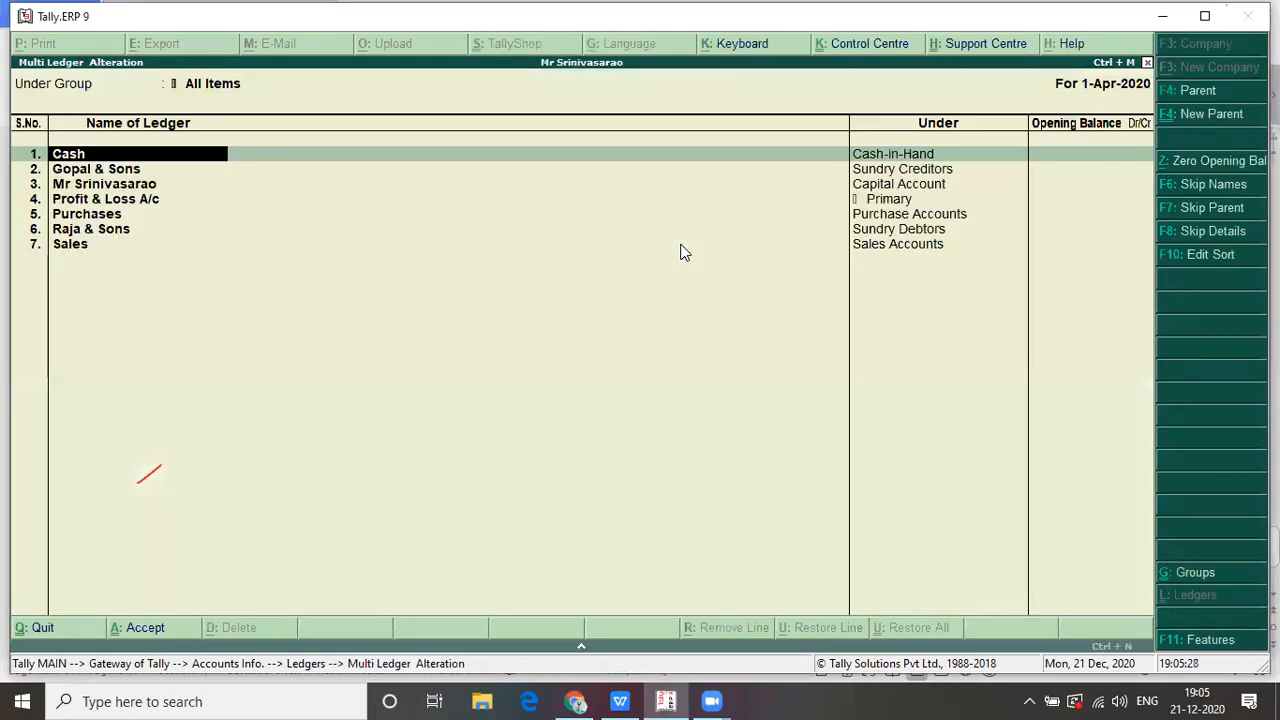
key(Return)
key(Return)
key(Return)
key(Return)
key(Return)
key(Return)
key(Return)
key(Return)
key(Return)
key(Return)
key(Return)
key(Return)
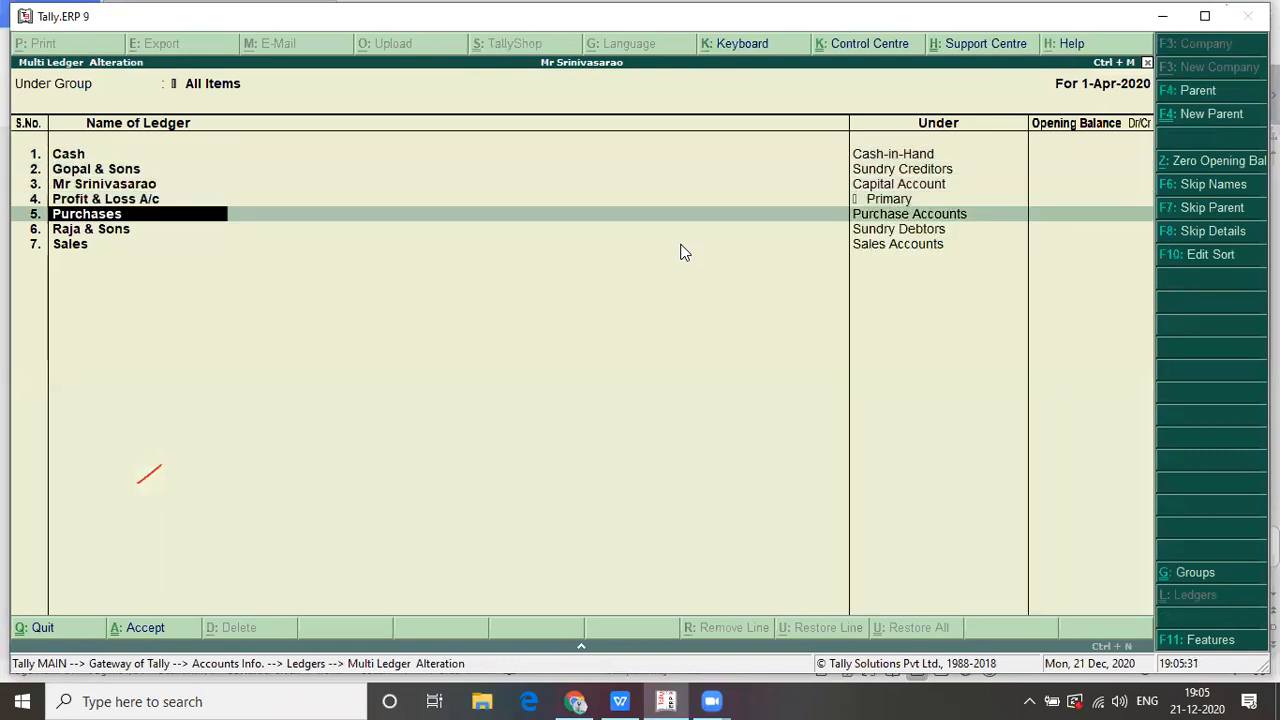
key(Return)
key(Return)
key(Return)
key(Return)
key(Return)
key(Return)
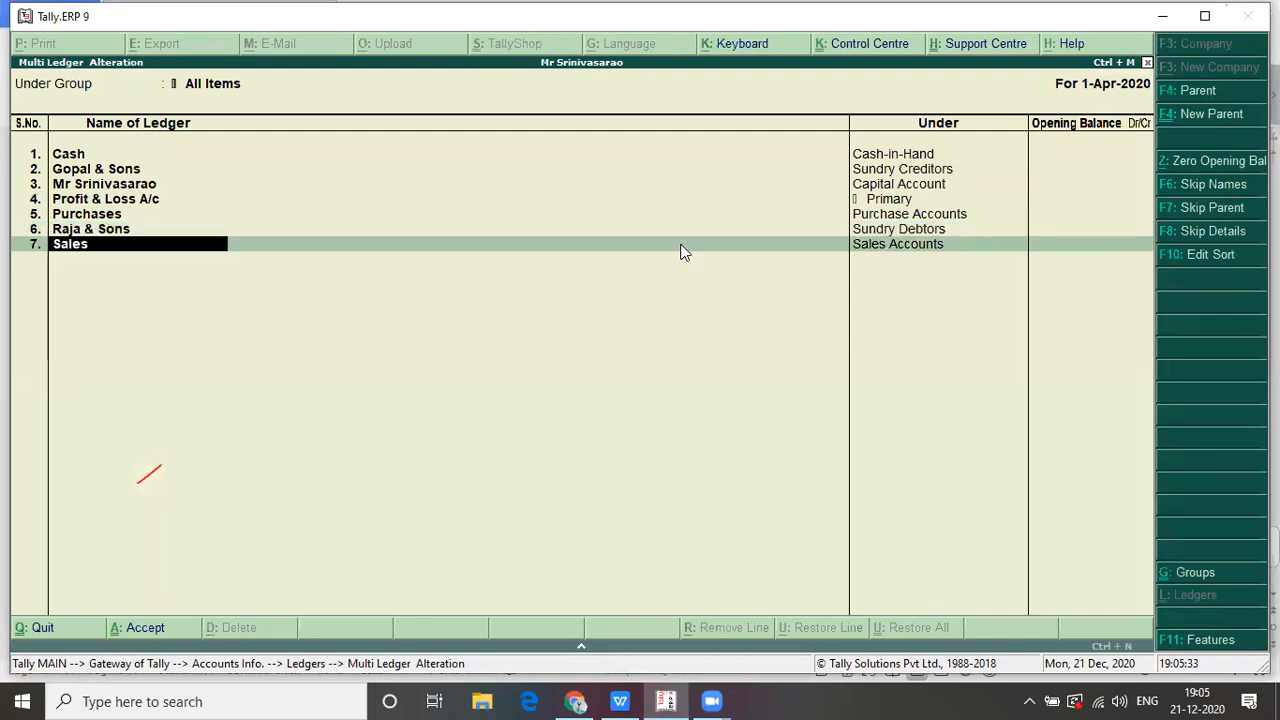
key(Return)
key(Return)
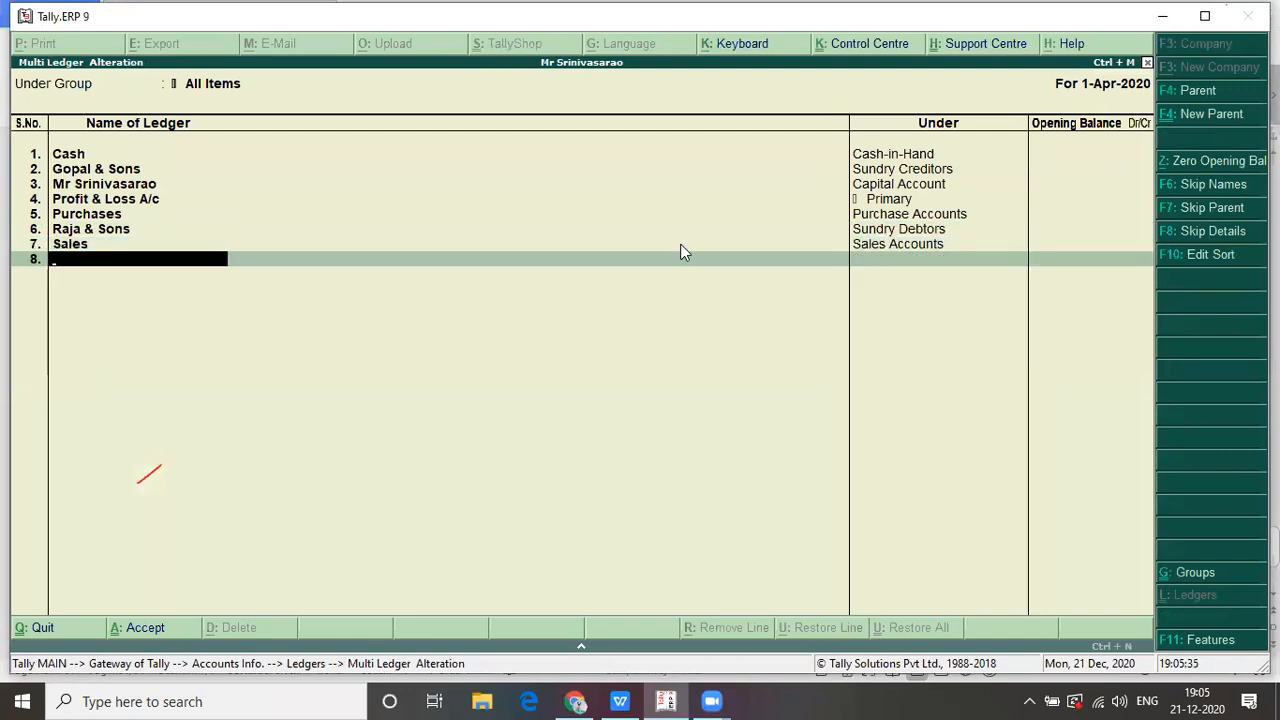
- Add the tax ledger Cgst under Duties & Taxes without an opening balance
text(Cgst)
key(Return)
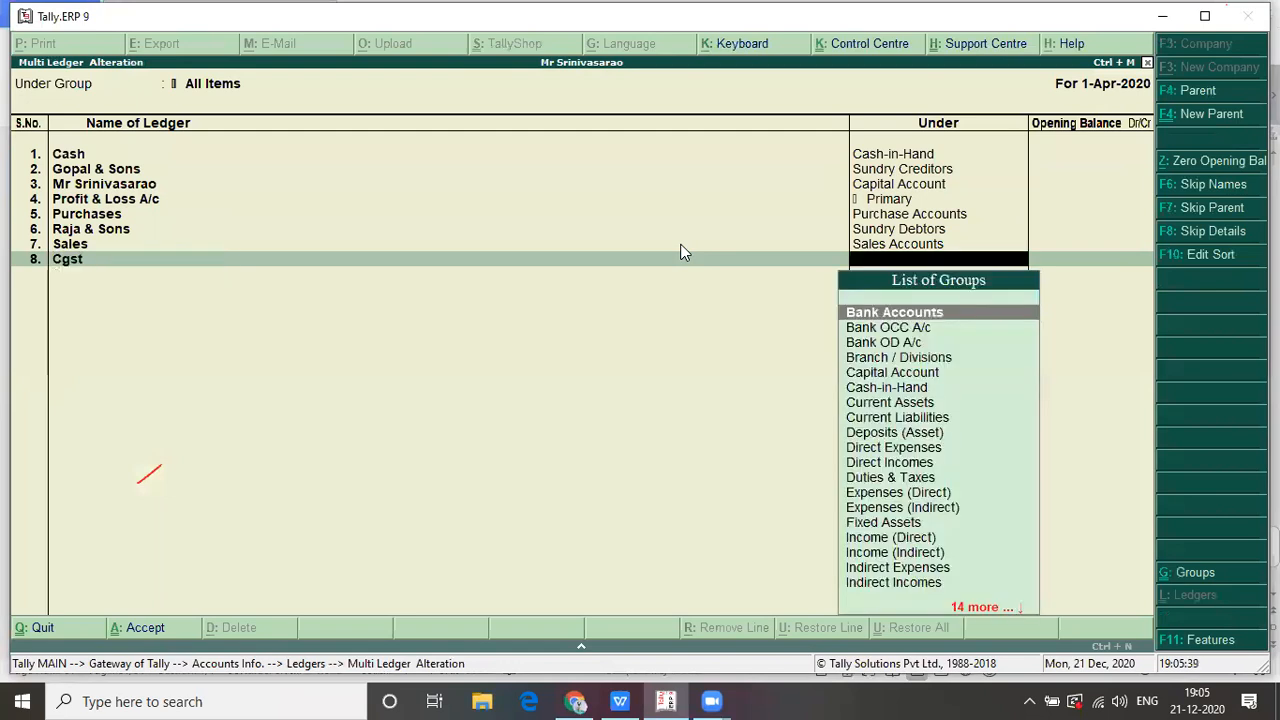
text(D)
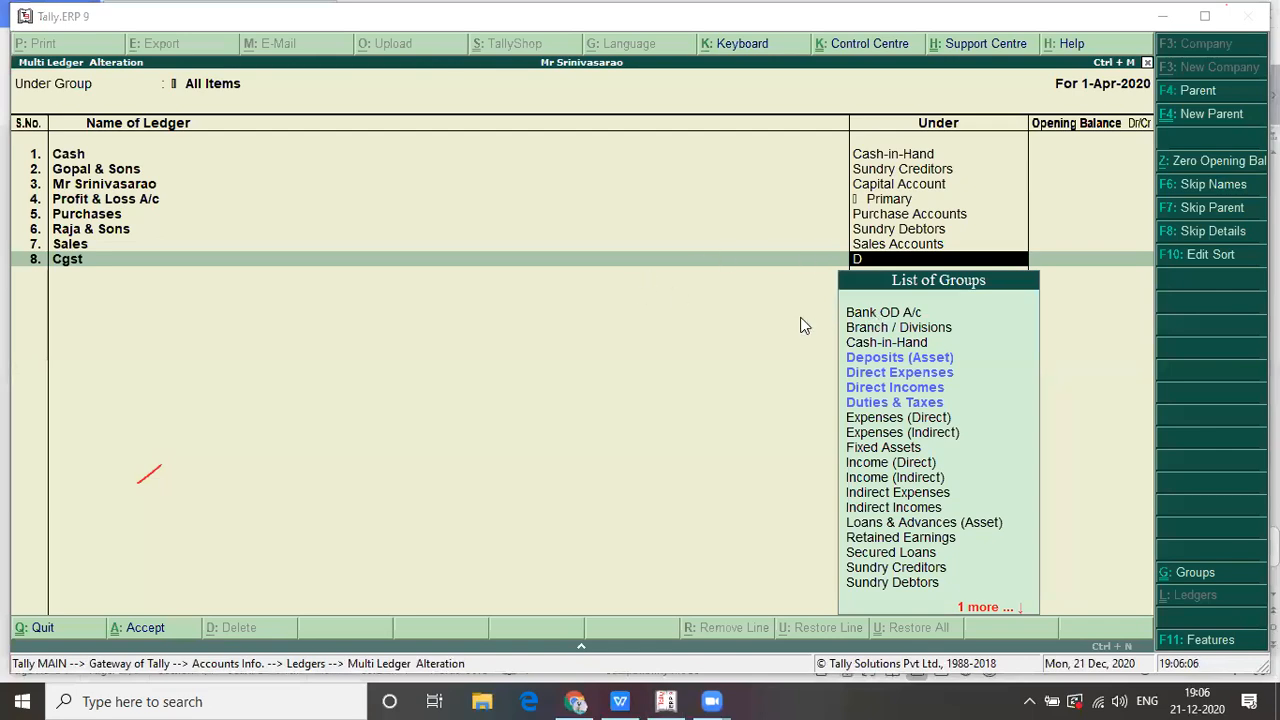
click(873, 260)
text(u)
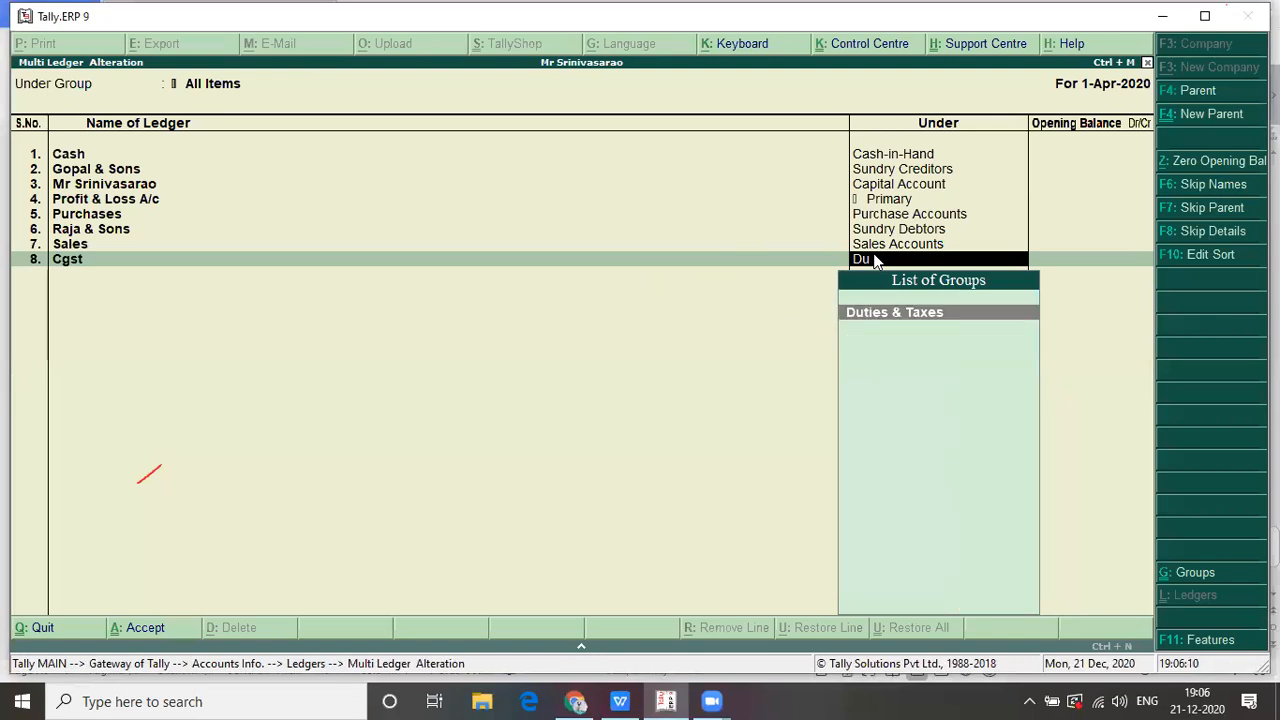
key(Return)
key(Return)
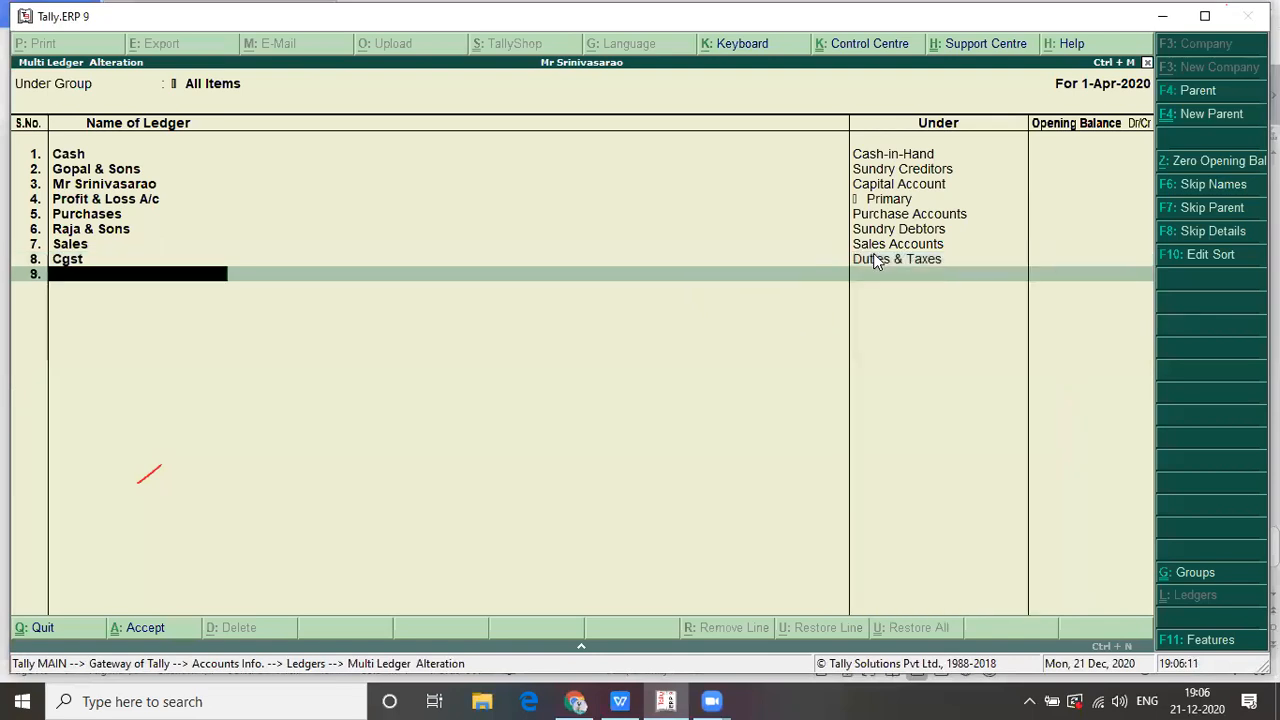
- Add the tax ledger Sgst under Duties & Taxes without an opening balance and save the altered ledger list
text(Sgst)
key(Return)
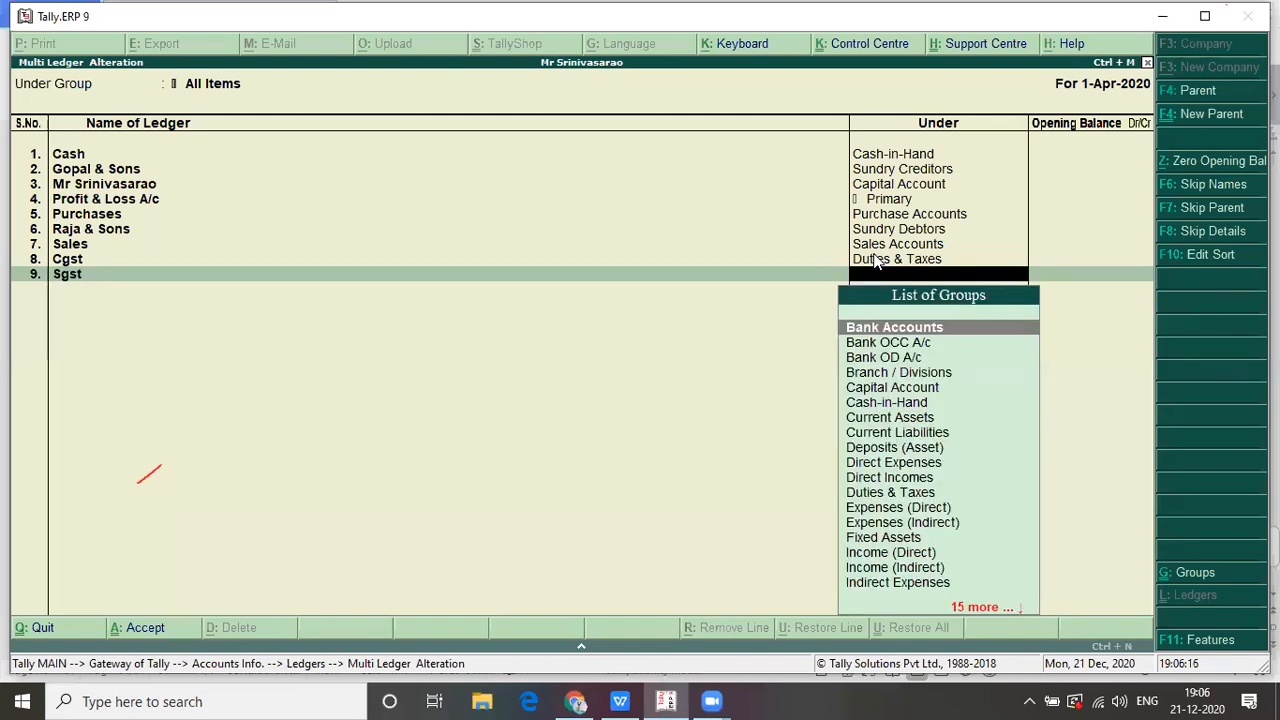
text(D)
key(Down)
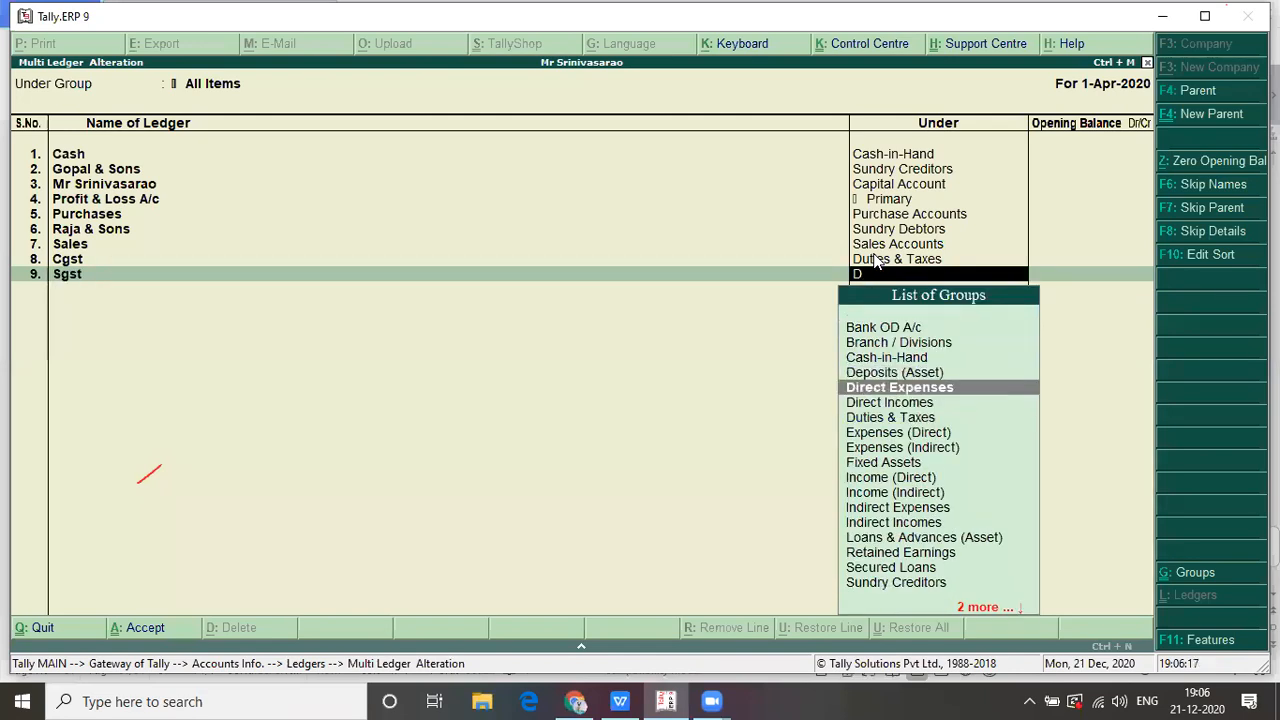
key(Down)
key(Down)
key(Return)
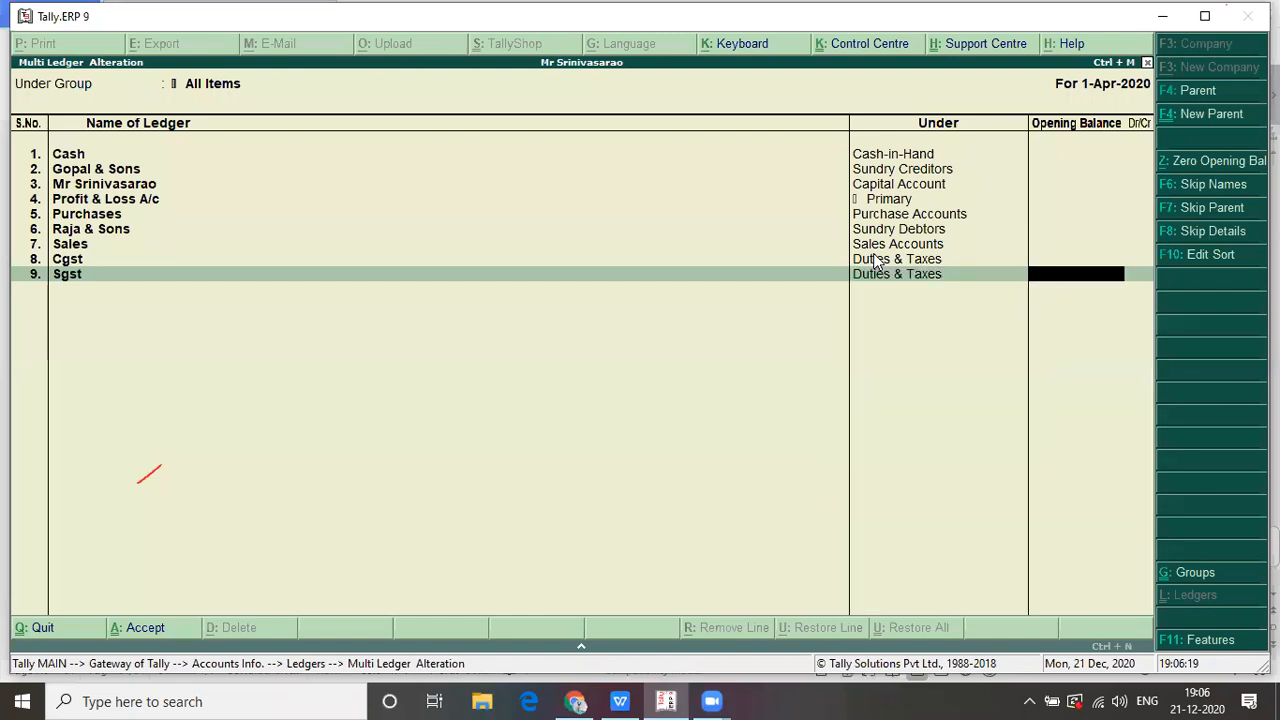
key(Return)
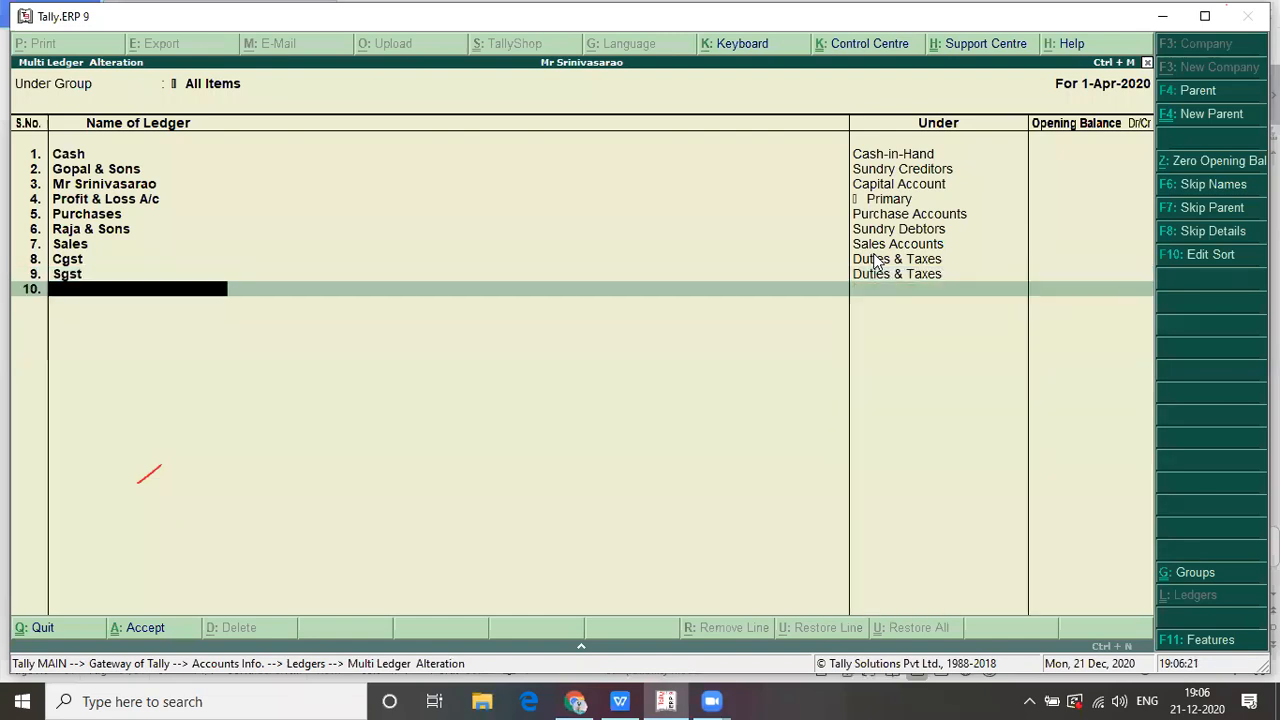
key(Return)
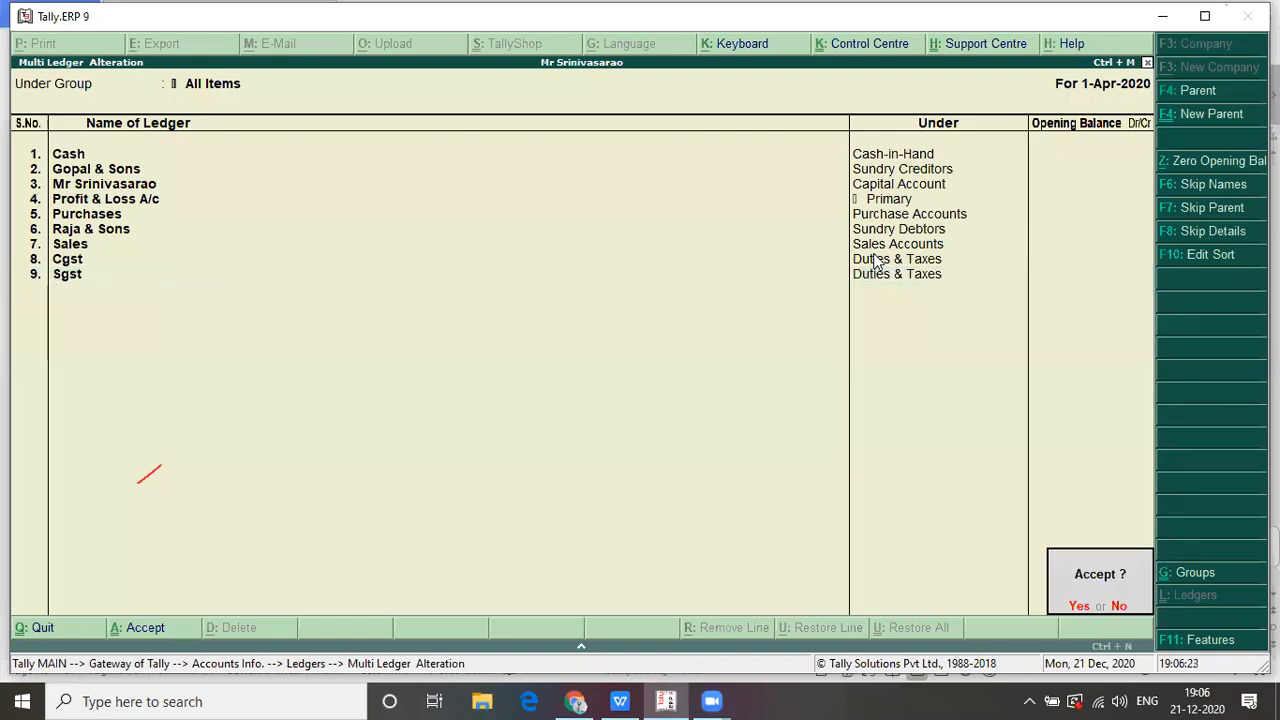
key(Return)
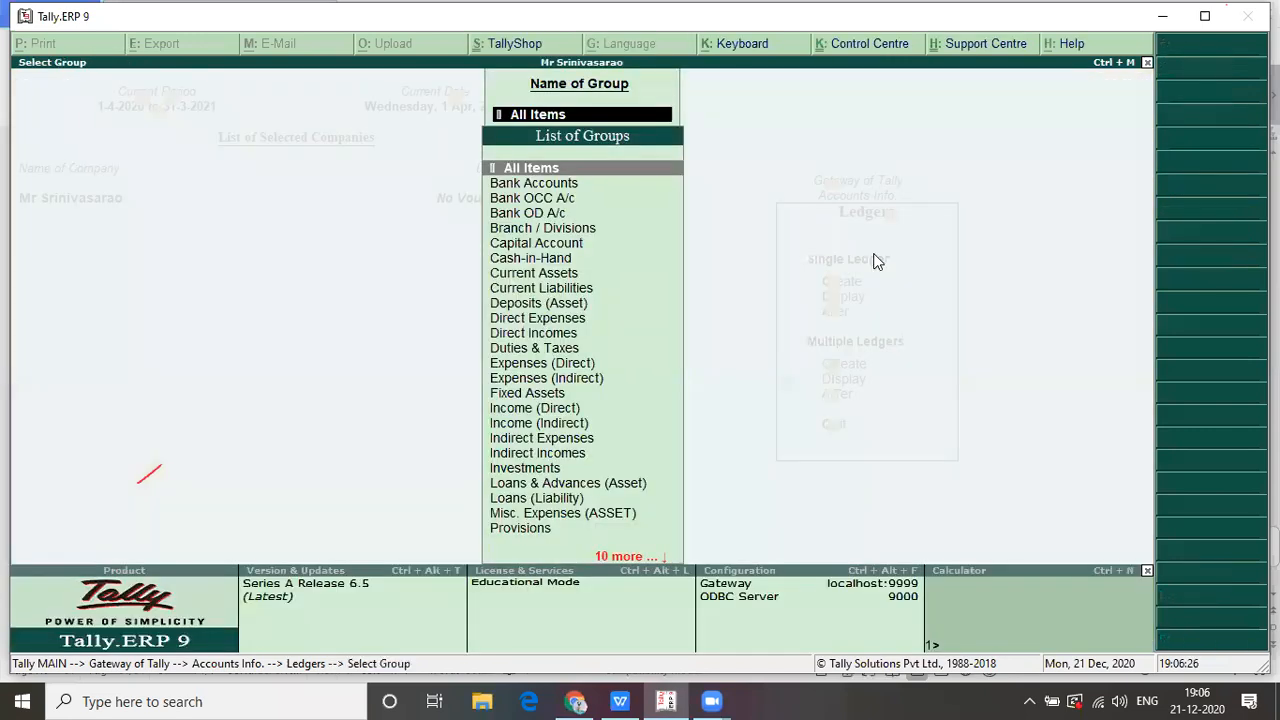
key(Escape)
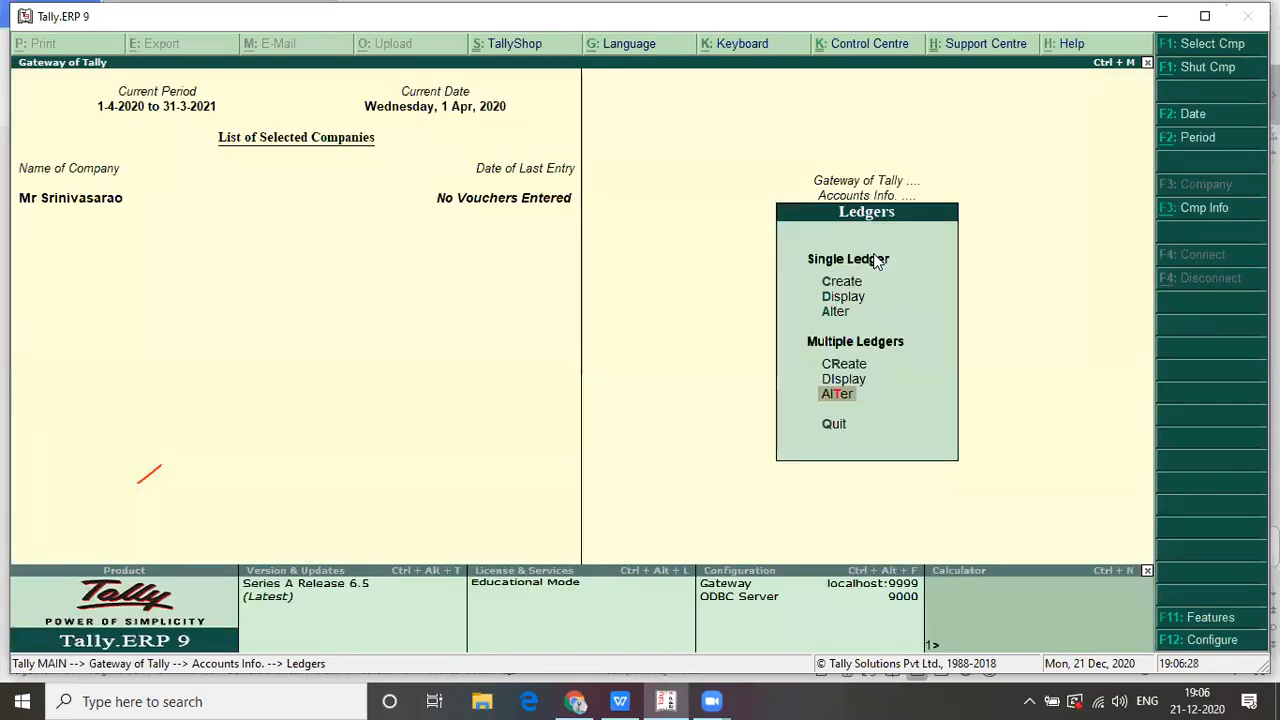
- Display all ledgers together to check their names and groups, and return to the Gateway of Tally
key(Up)
key(Return)
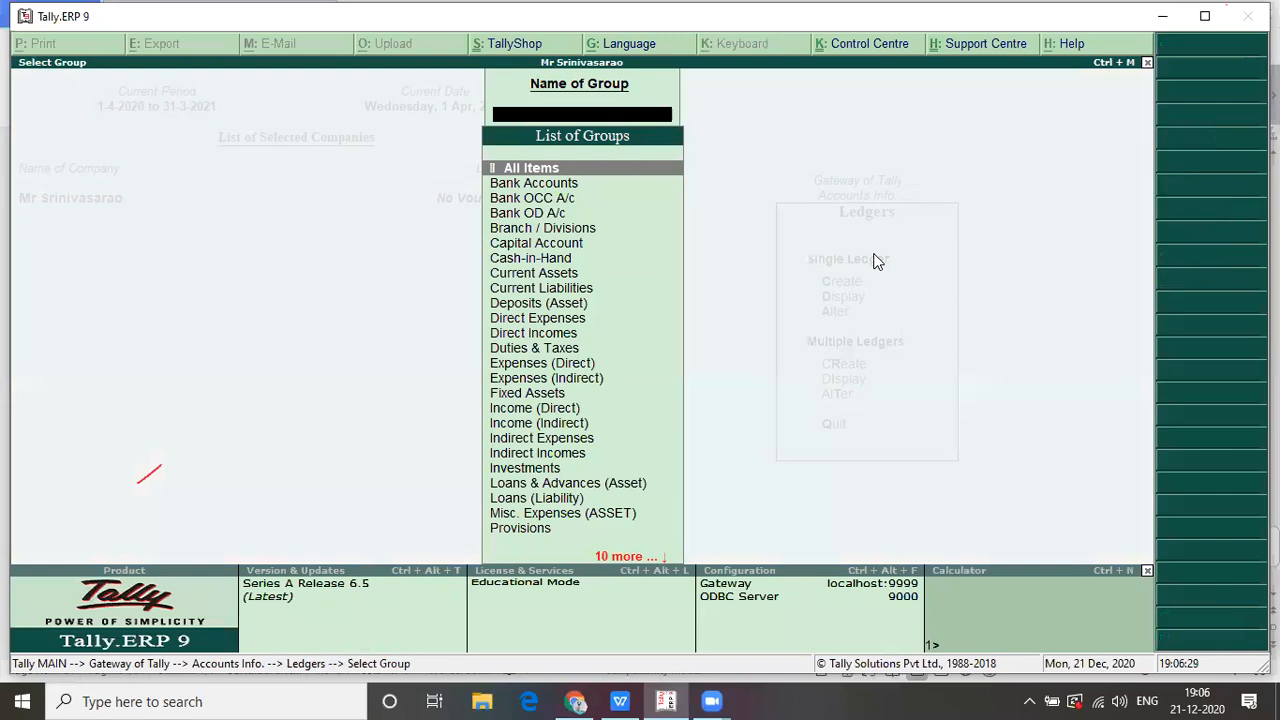
key(Return)
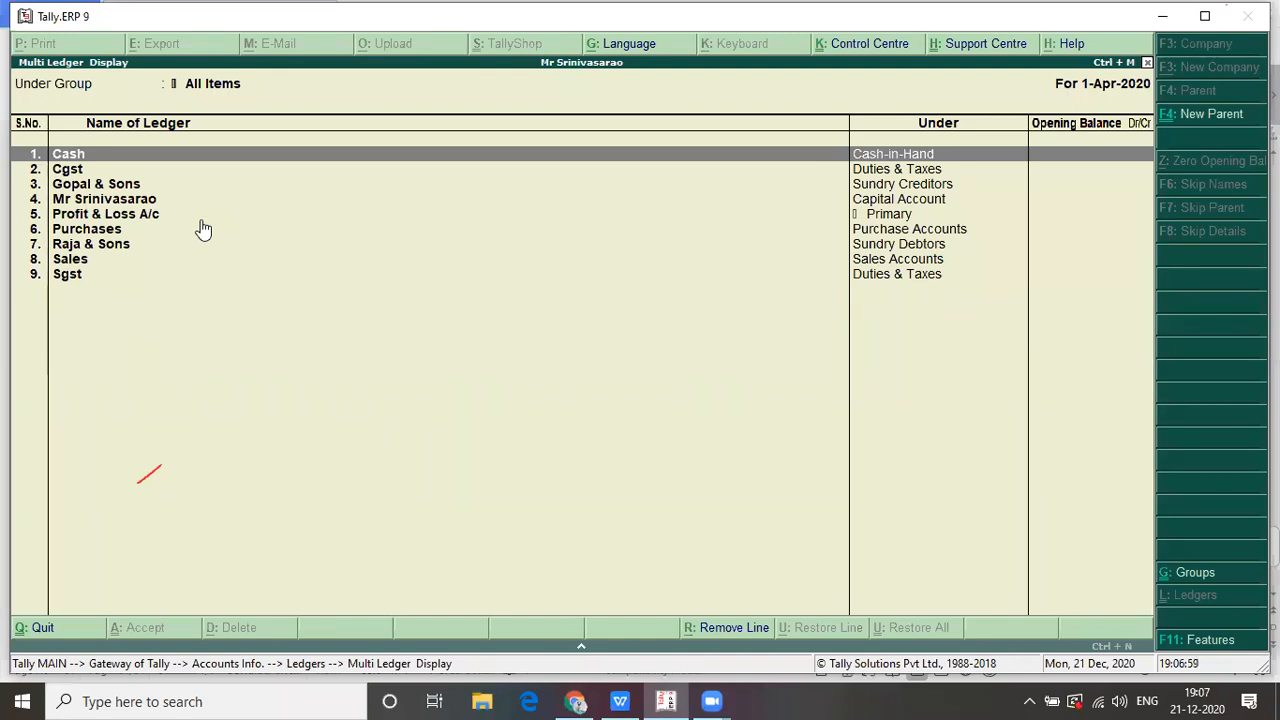
key(Escape)
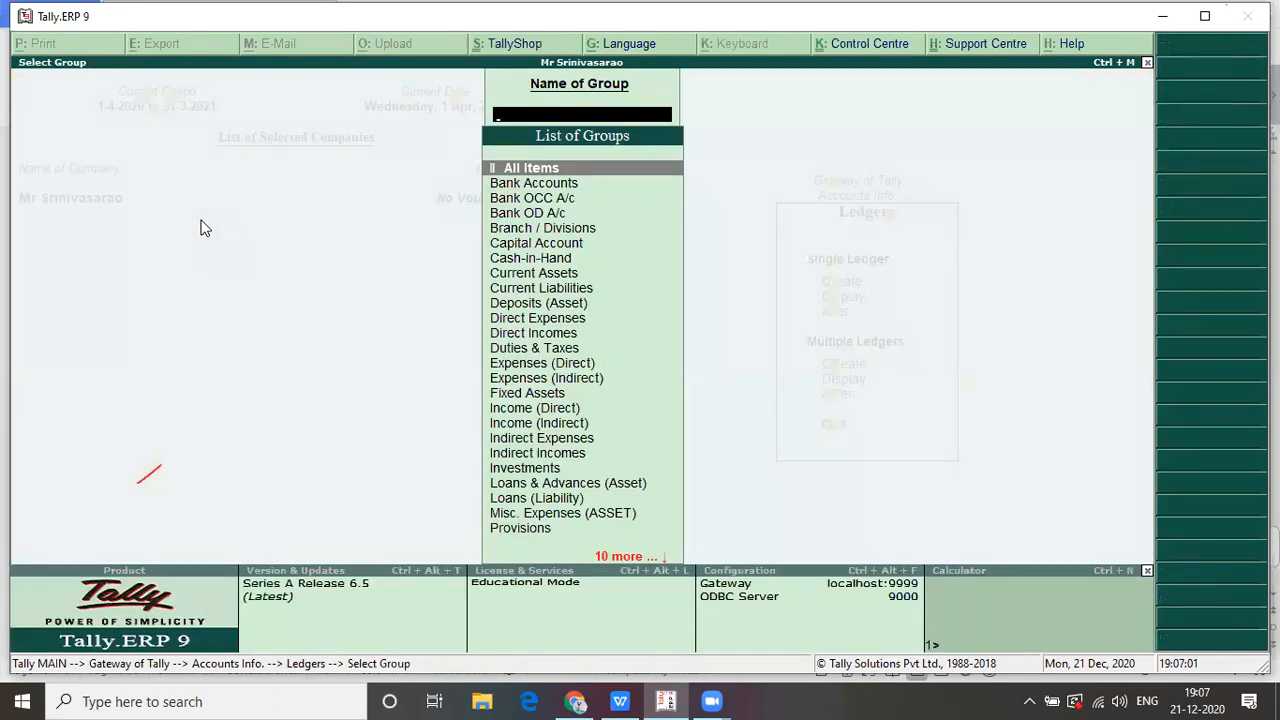
key(Escape)
key(Escape)
key(Escape)
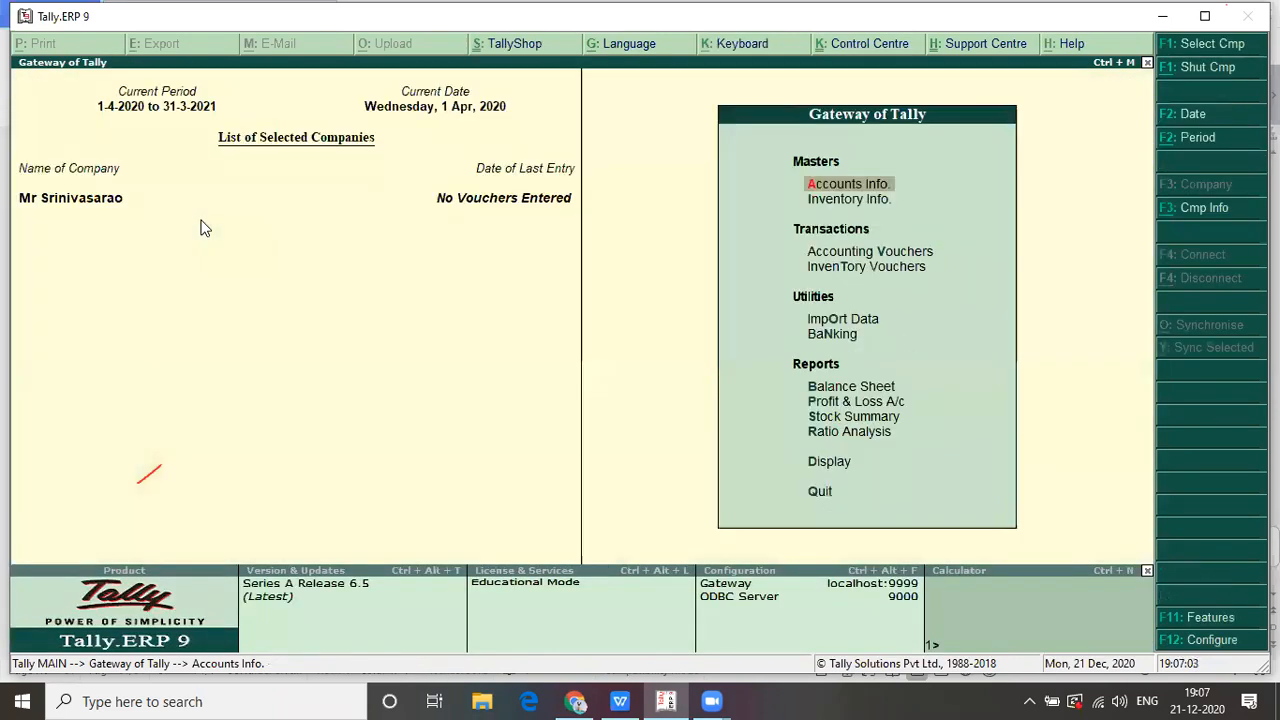
- Open accounting voucher creation from the Gateway of Tally
key(Down)
key(Down)
key(Return)
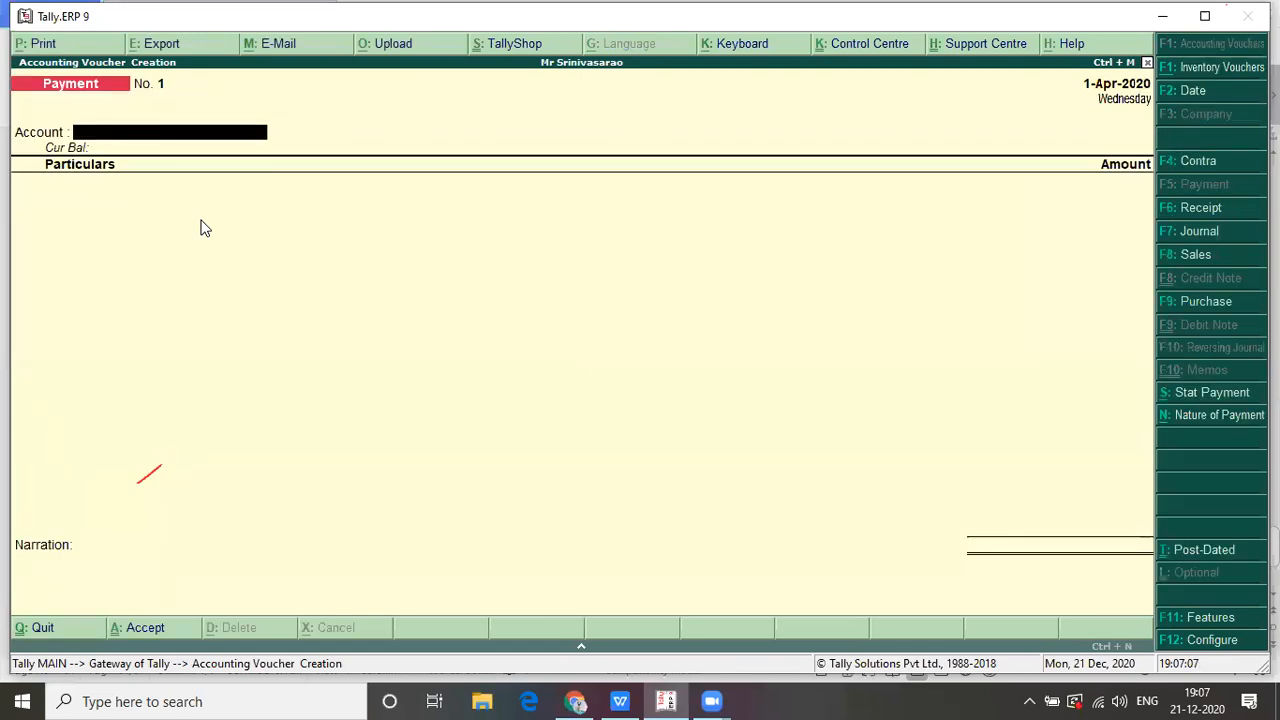
- Switch to the TALLY MATERIAL document and examine the first transaction of the problem, just below the GST rate table
key(alt+Tab)
key(alt+Tab)
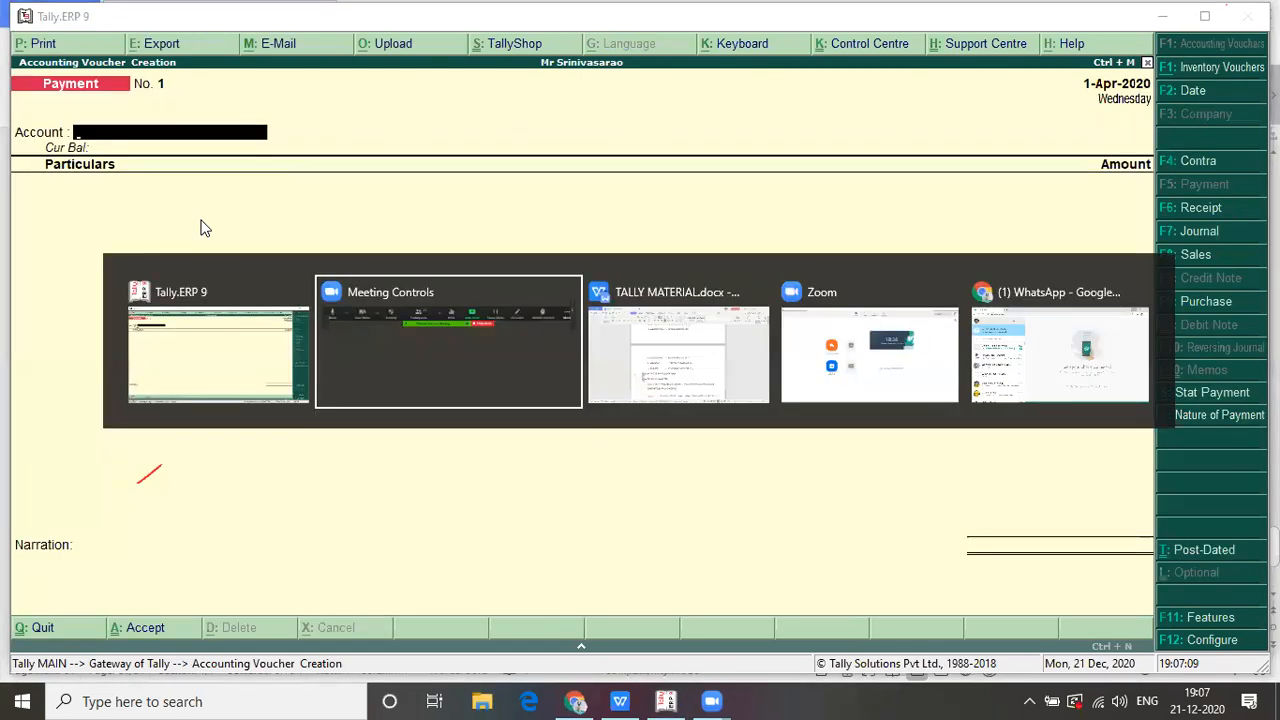
key(Up)
key(Up)
key(Up)
key(Up)
key(Up)
key(Up)
key(Up)
key(Up)
key(Up)
key(Up)
key(Up)
key(Up)
key(Up)
key(Up)
key(Up)
key(Up)
key(Up)
key(Up)
key(Up)
key(Up)
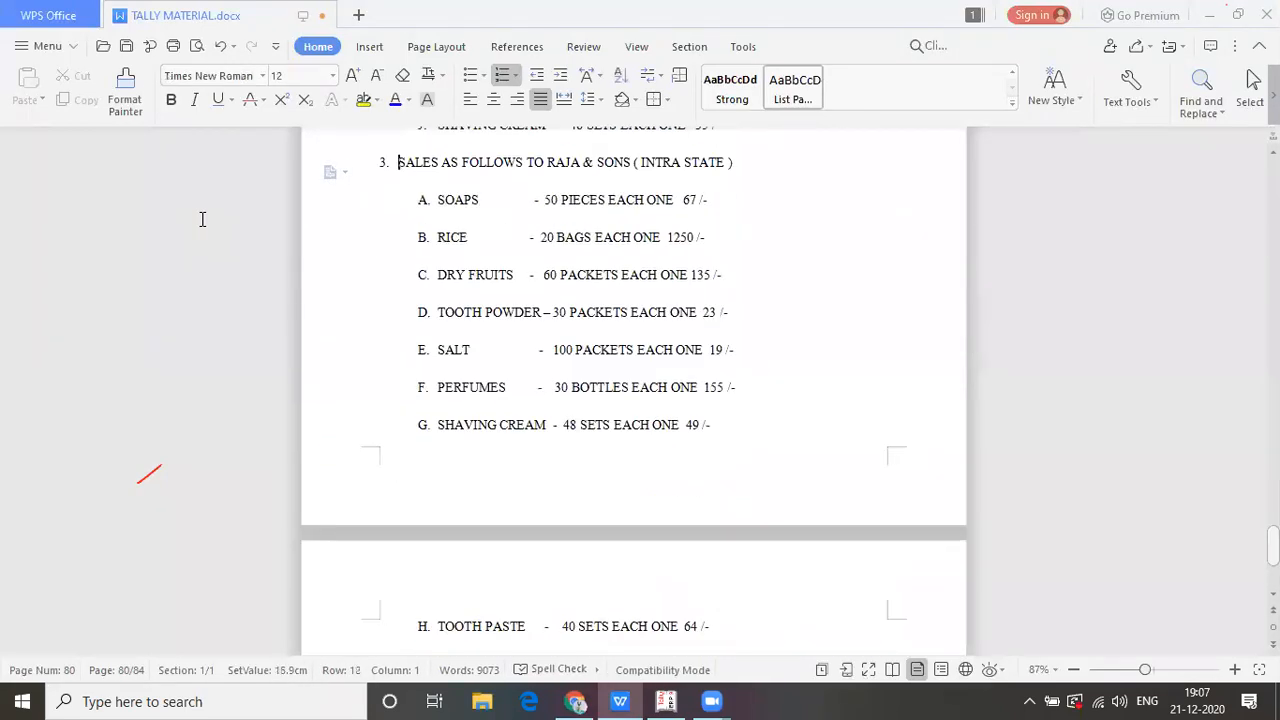
key(Down)
key(Down)
key(Down)
key(Down)
key(Down)
key(Down)
key(Down)
key(Down)
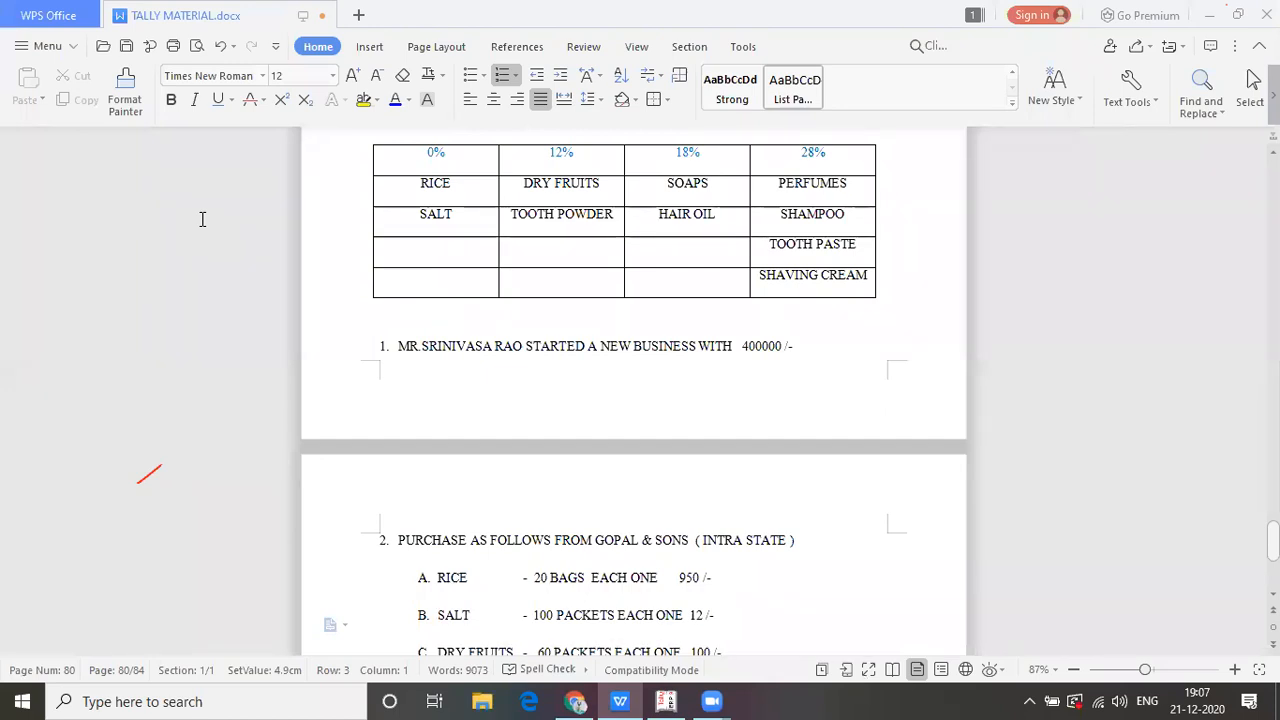
- Return to Tally.ERP 9 and start a receipt voucher with Cash as the account and the proprietor's capital ledger as the particulars
key(alt+Tab)
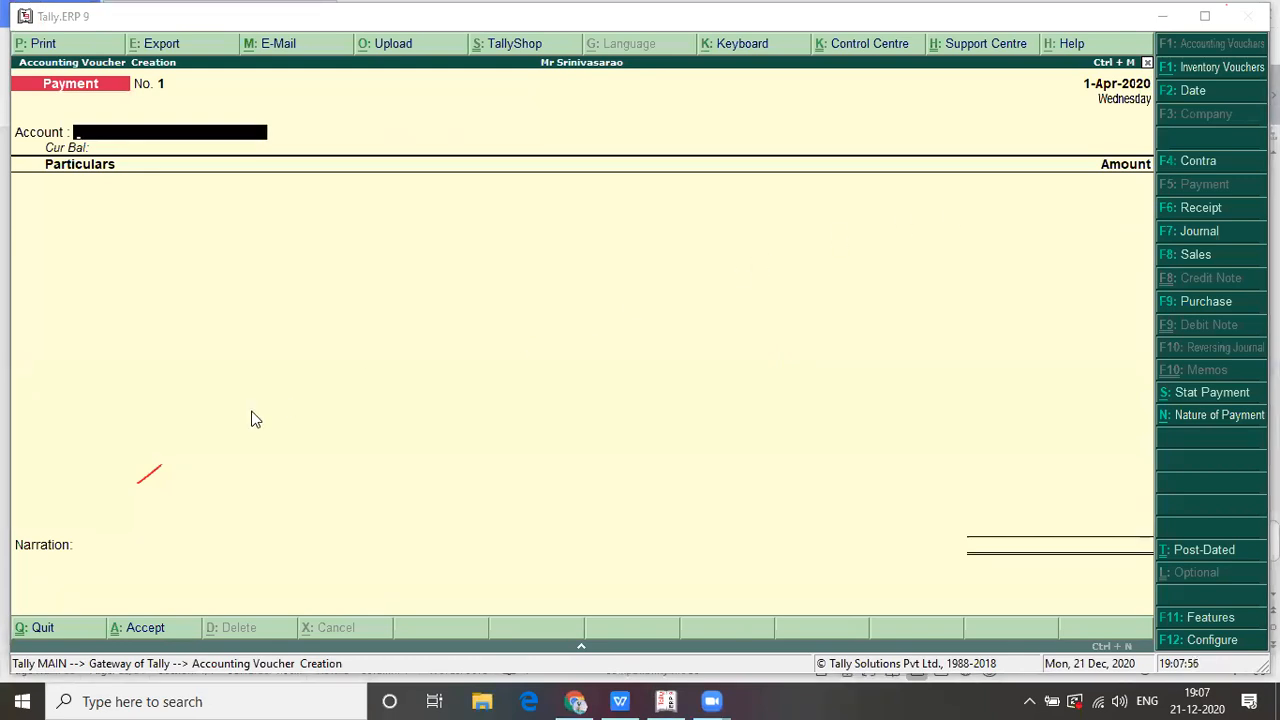
click(178, 300)
key(Return)
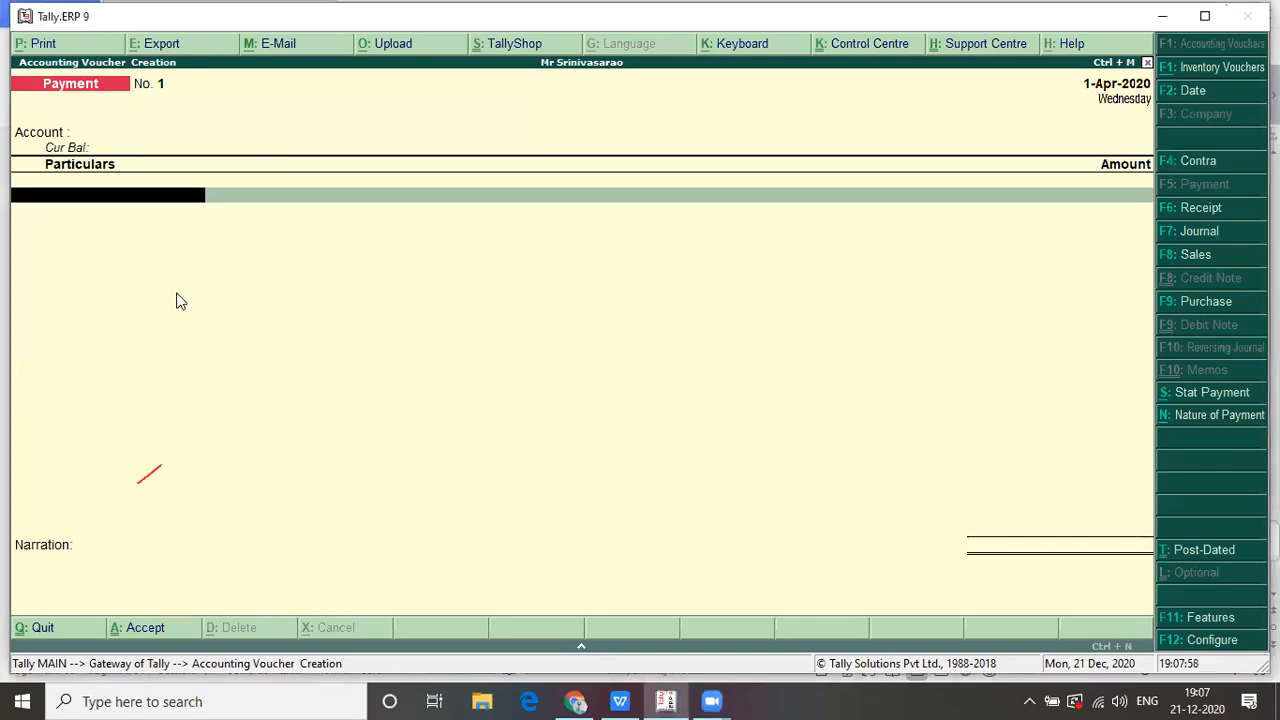
key(F6)
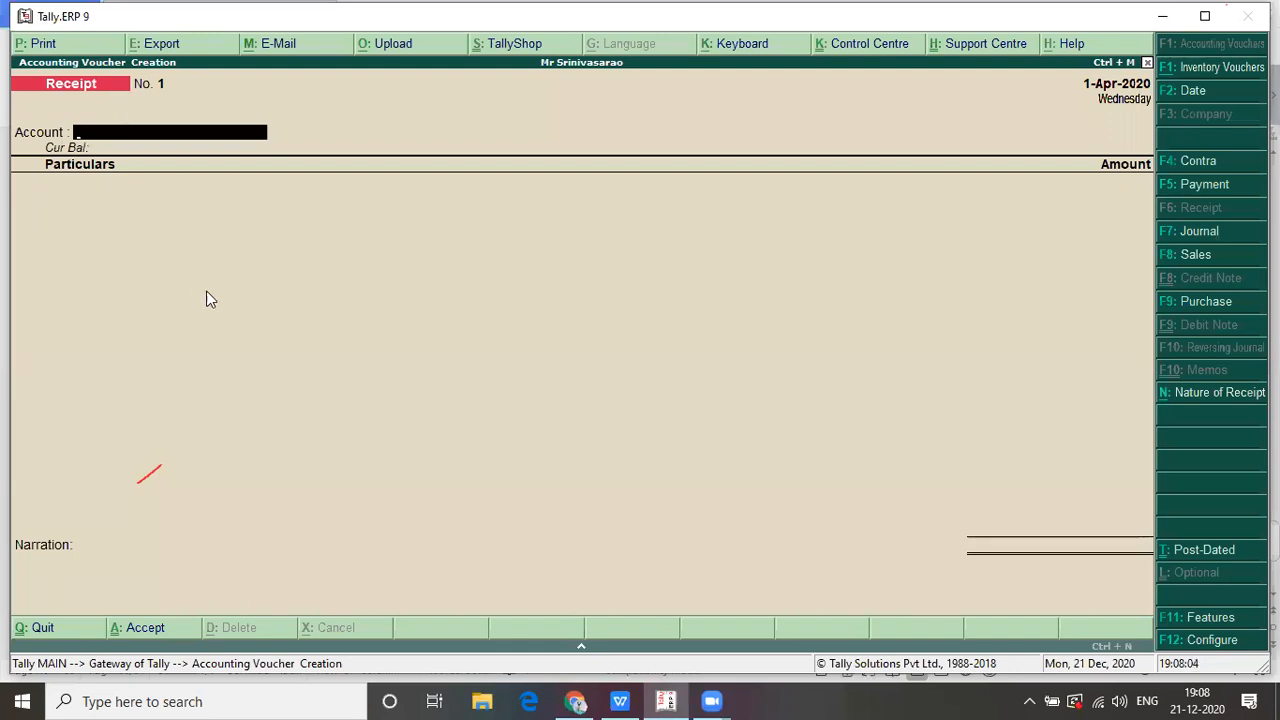
text(Cas)
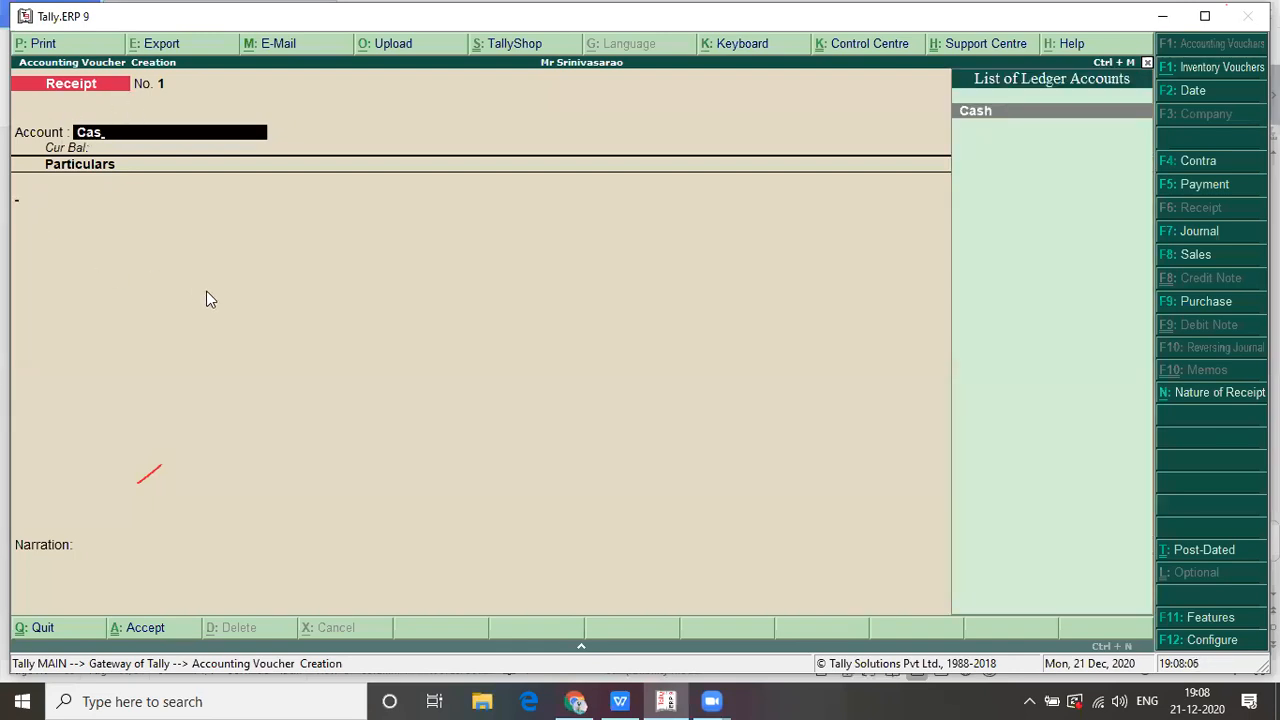
key(Return)
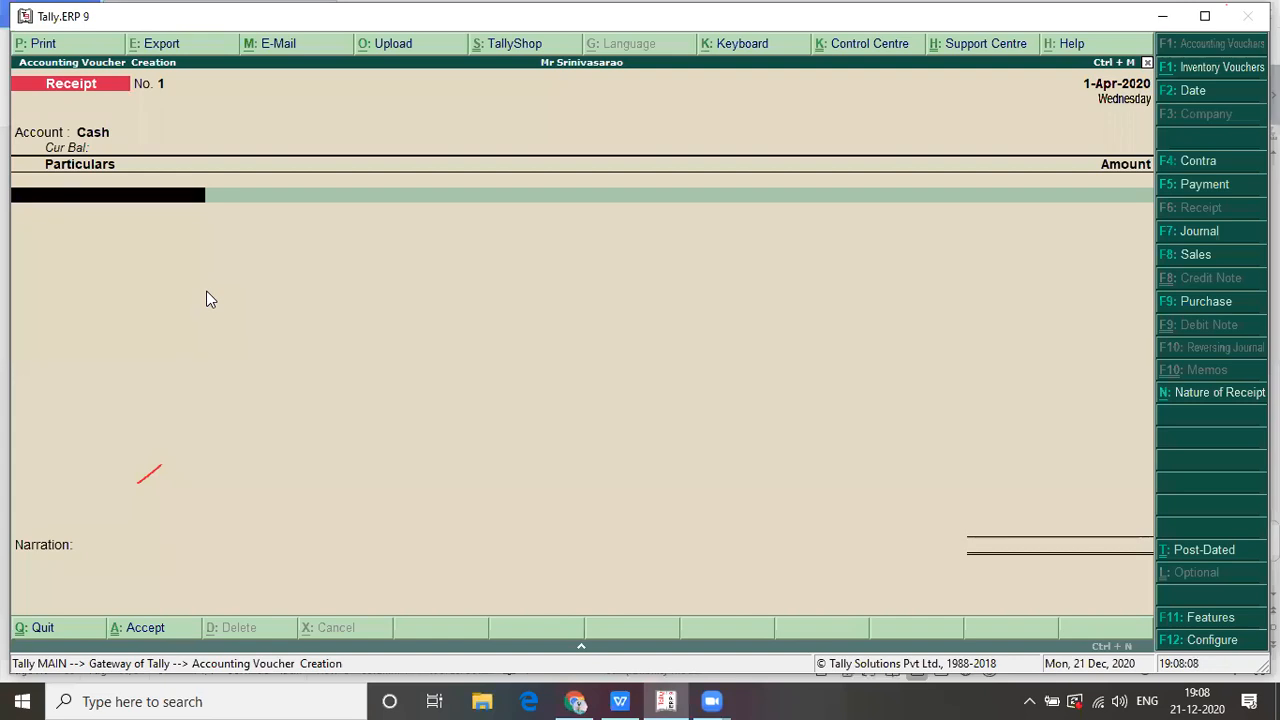
text(Mr)
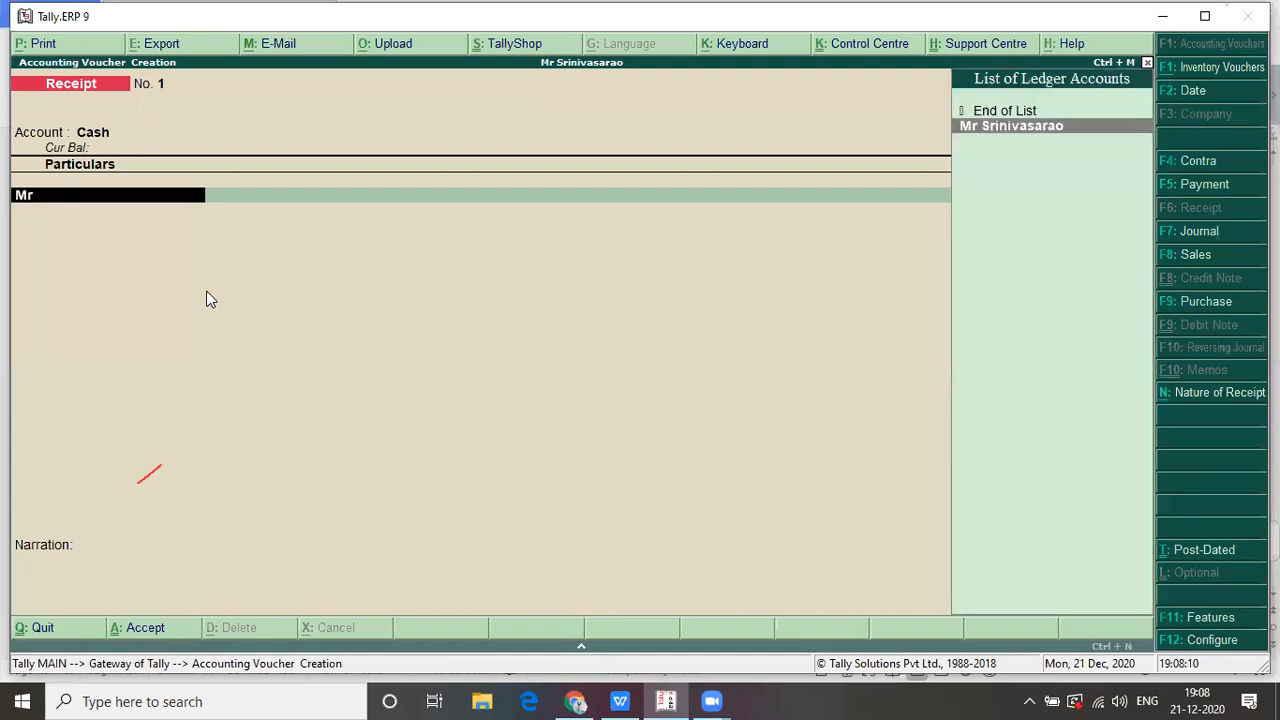
key(Return)
- Switch to the document and check the capital amount given in the first transaction
key(alt+Tab)
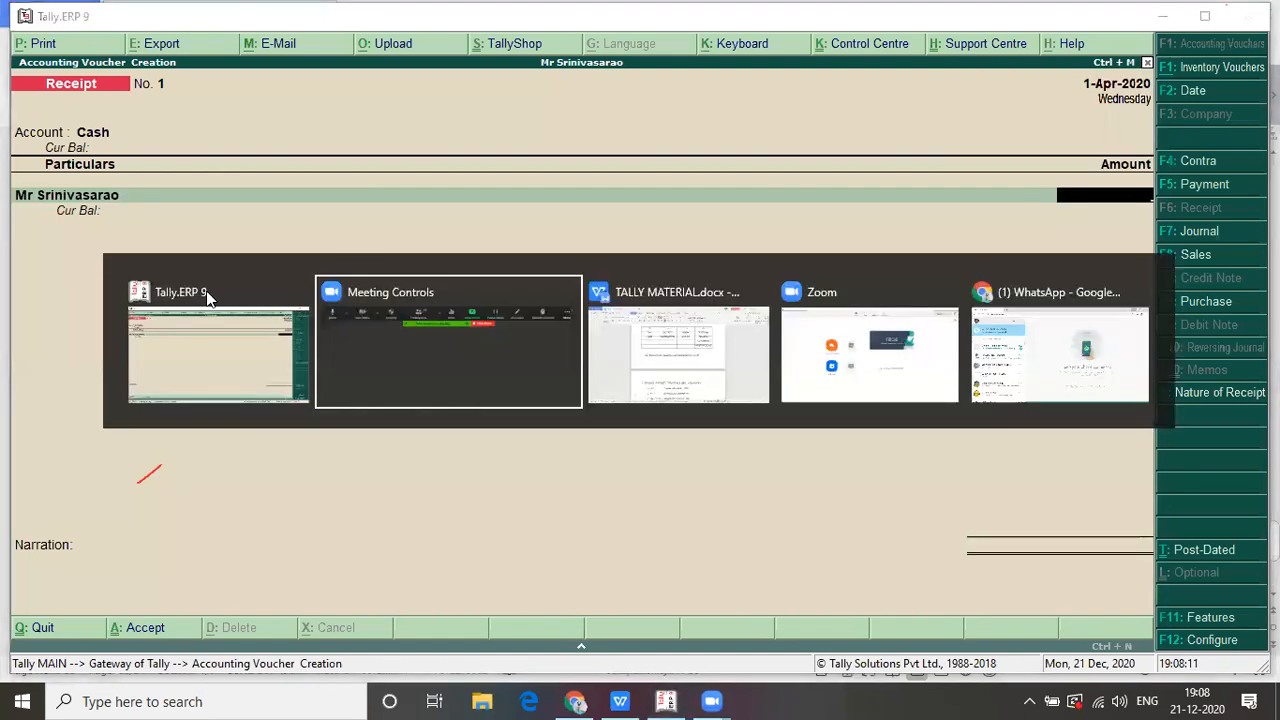
key(alt+Tab)
key(alt+Tab)
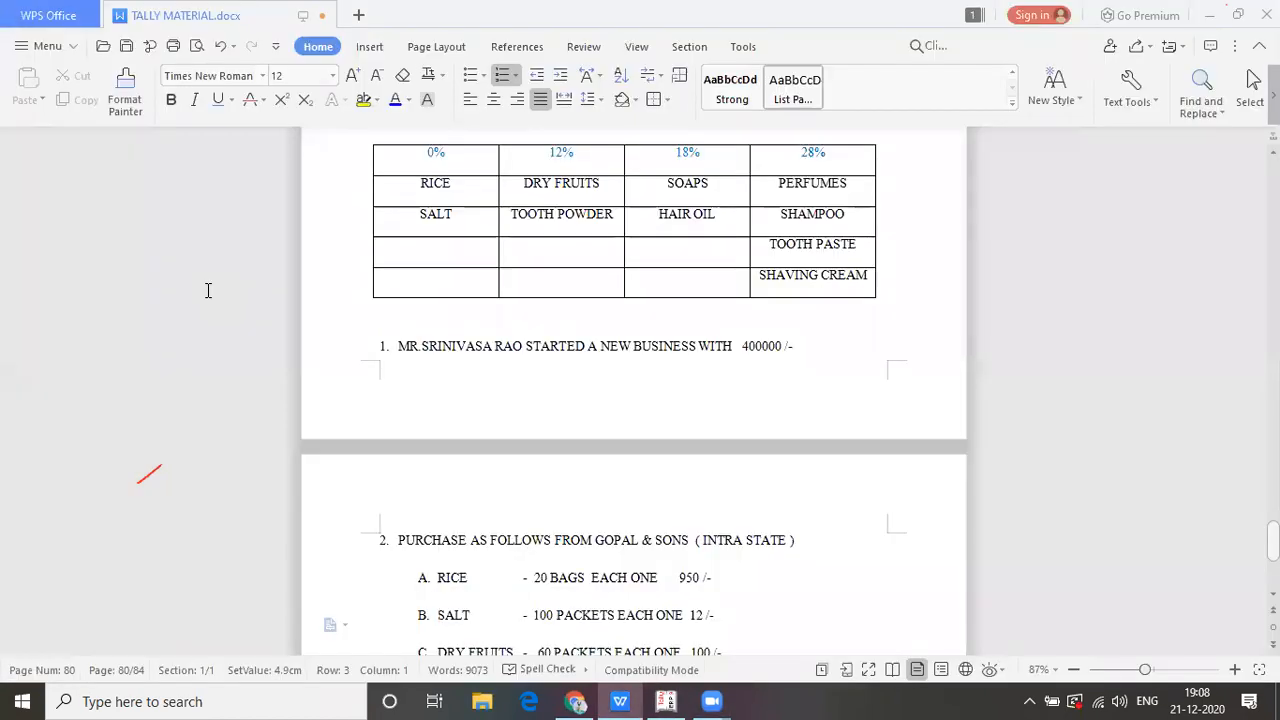
drag(745, 345, 794, 347)
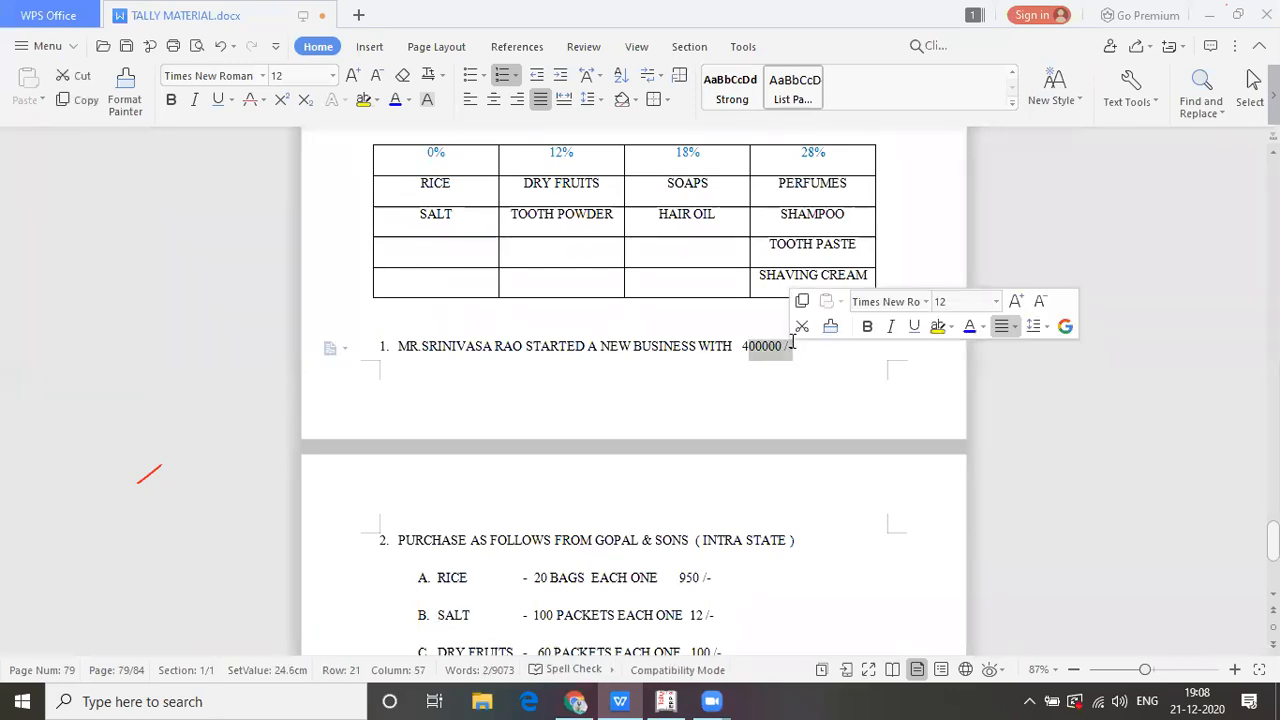
- Return to Tally.ERP 9 and enter 400000 as the capital receipt's amount, proceeding to the narration
key(alt+Tab)
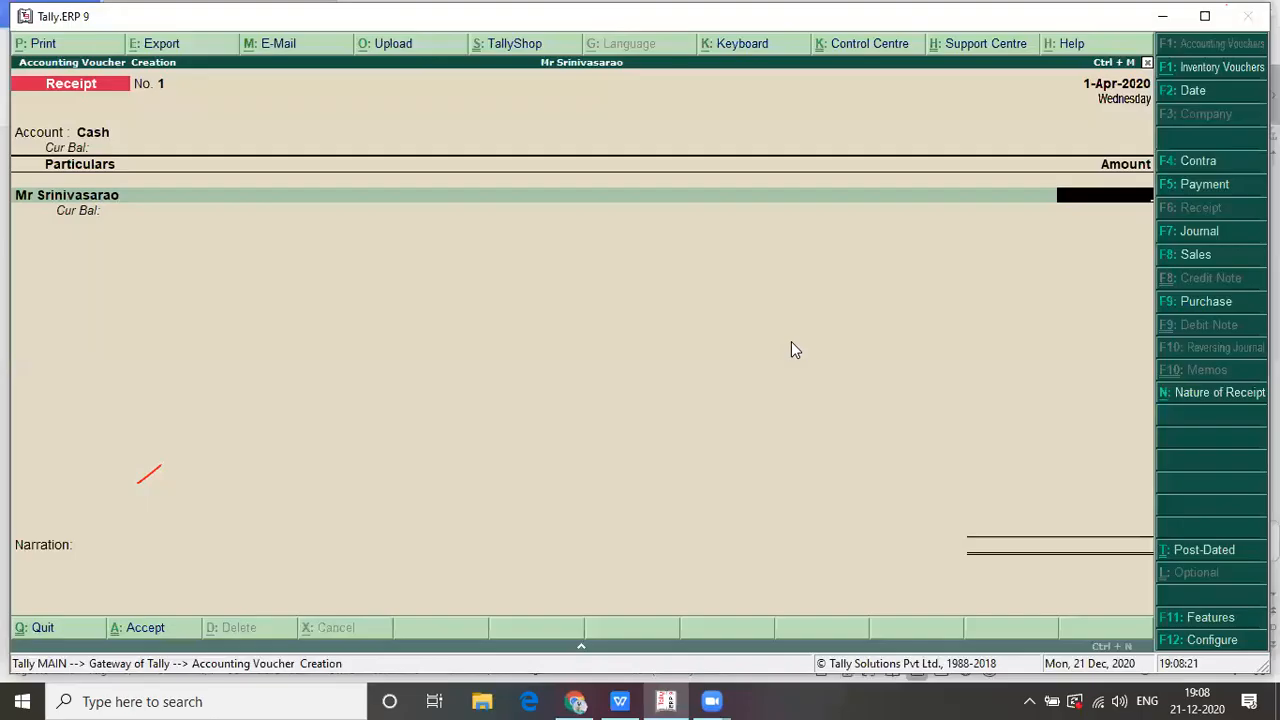
text(400000)
key(Return)
key(Return)
key(Return)
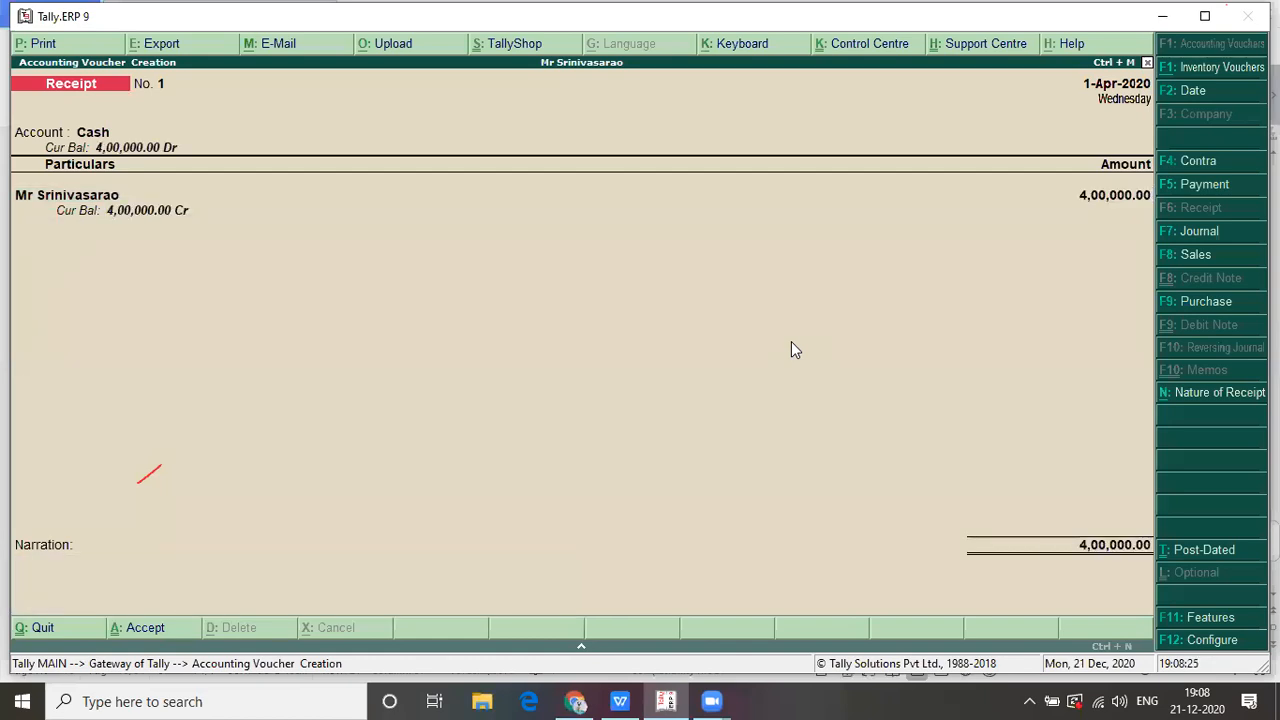
- Save the capital receipt voucher and switch to the TALLY MATERIAL document to examine the second transaction, the intra-state purchase from Gopal & Sons
key(Return)
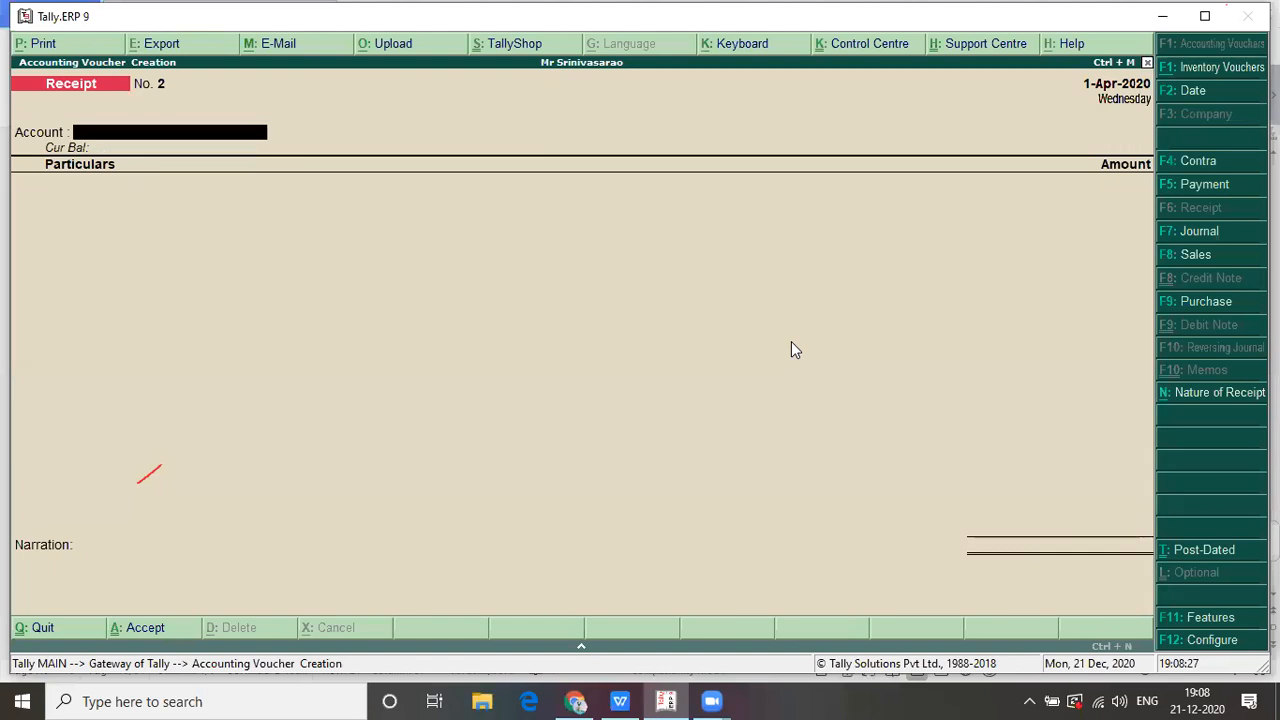
key(alt+Tab)
key(alt+Tab)
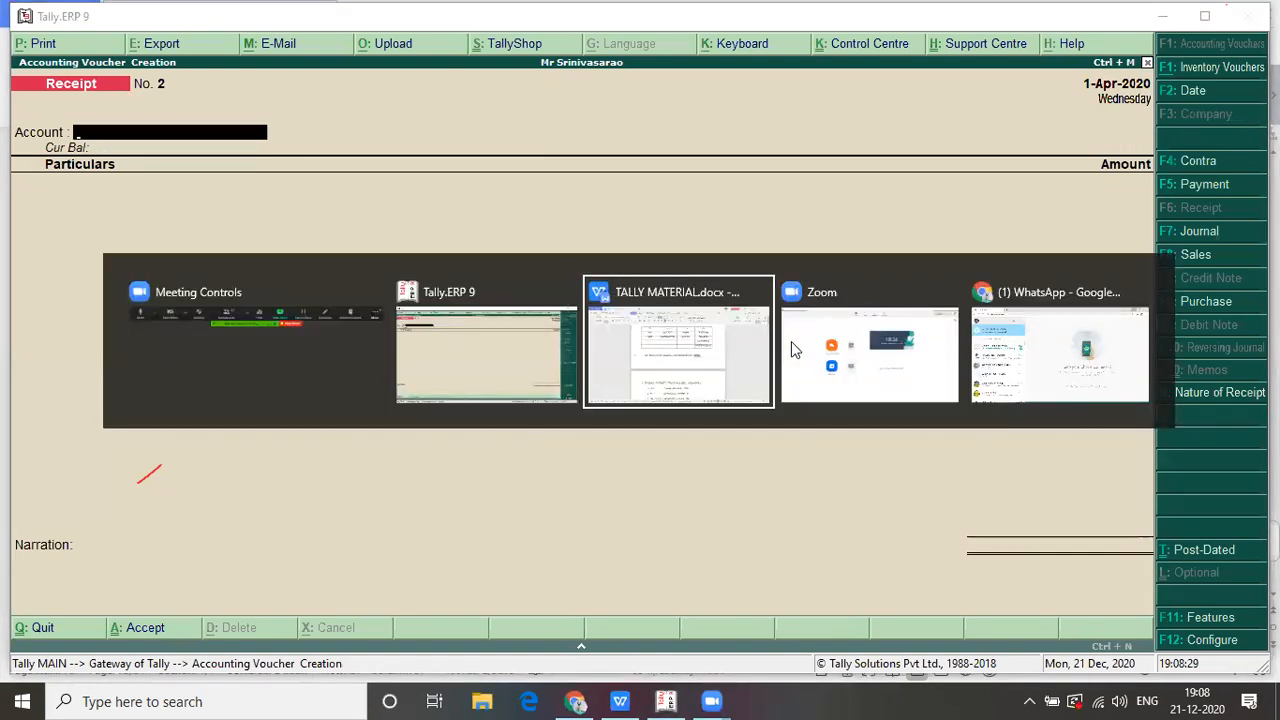
scroll(792, 341, down, 1)
key(Down)
key(Down)
key(Down)
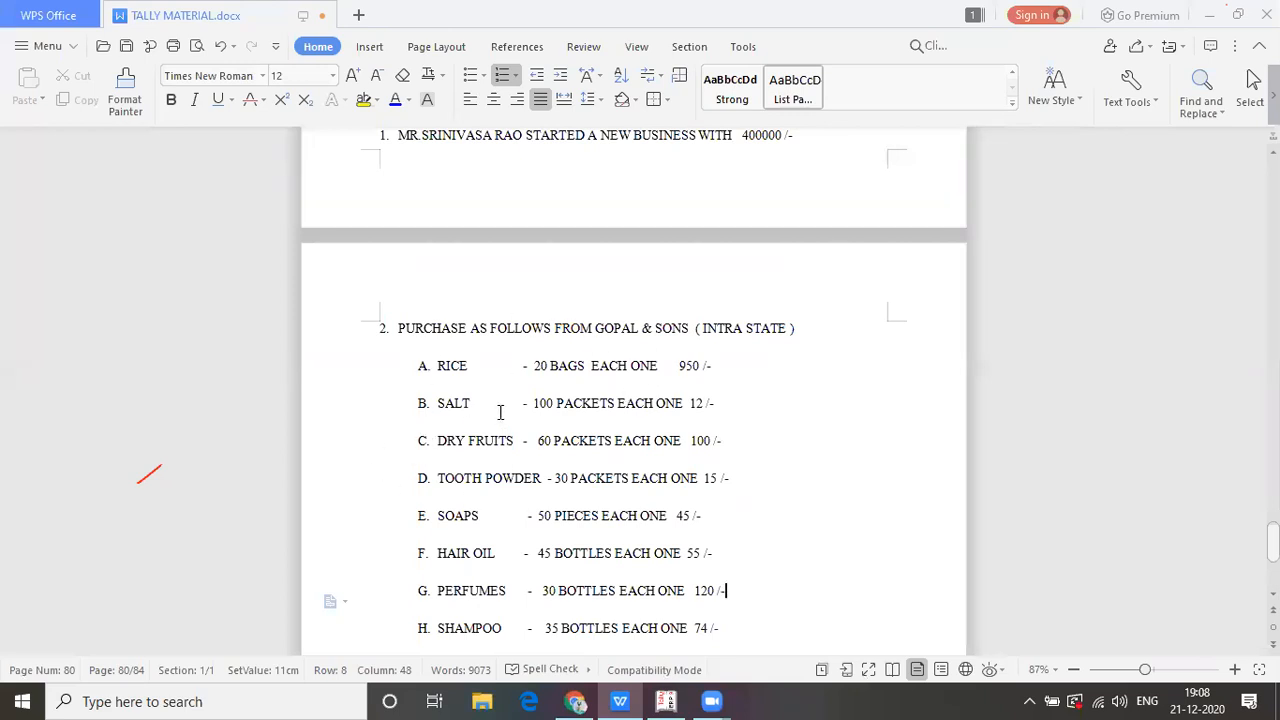
- Go back to the blank receipt voucher in Tally.ERP 9 and return to the document to reread the Gopal & Sons purchase items
key(alt+Tab)
key(Tab)
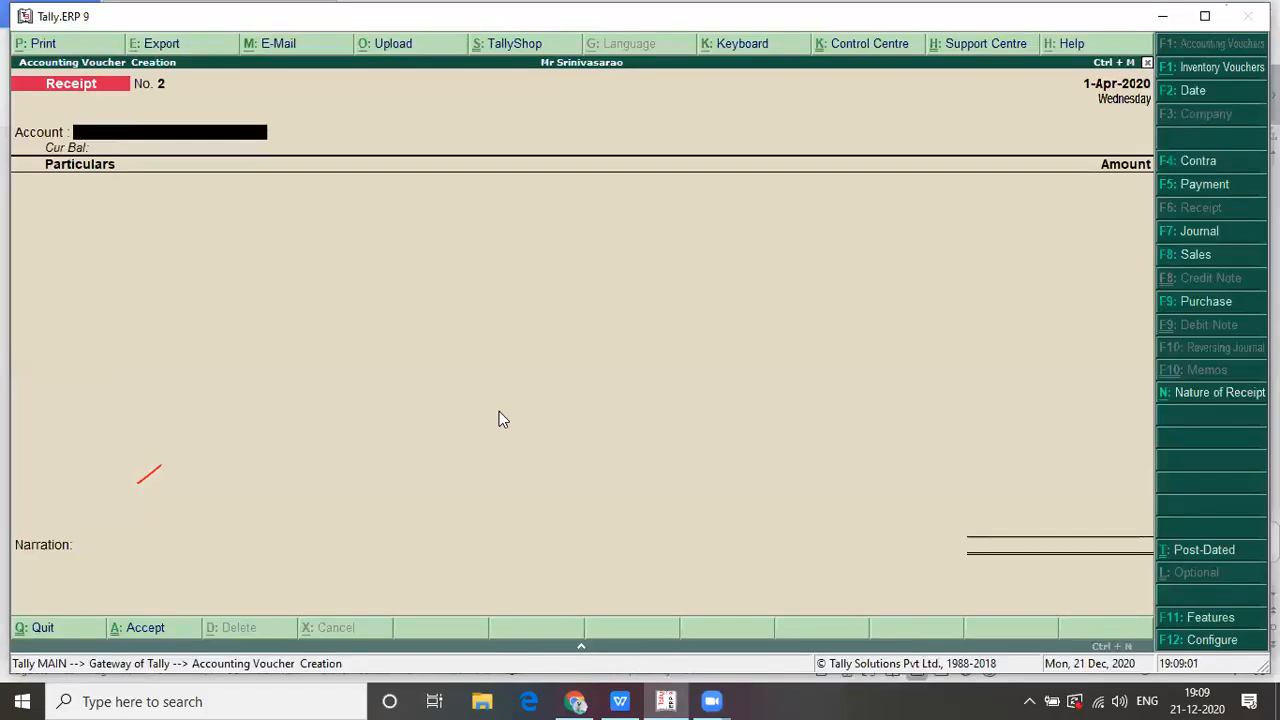
key(alt+Tab)
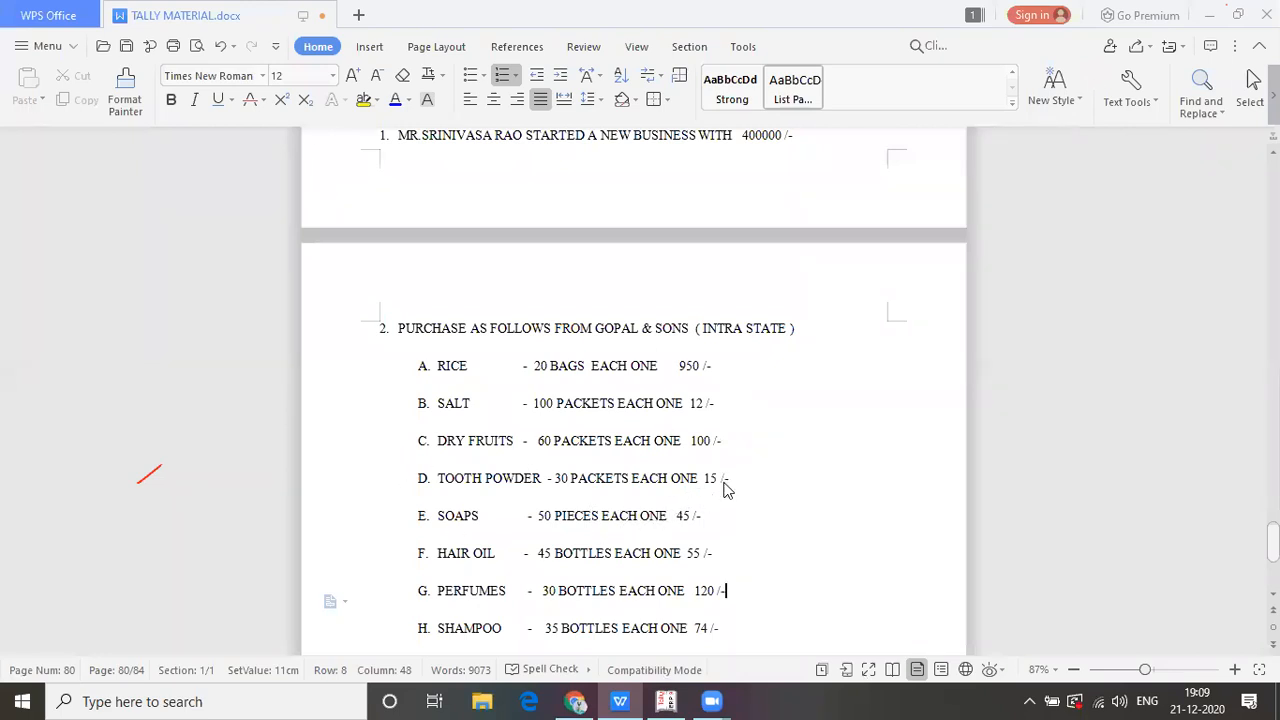
key(alt+Tab)
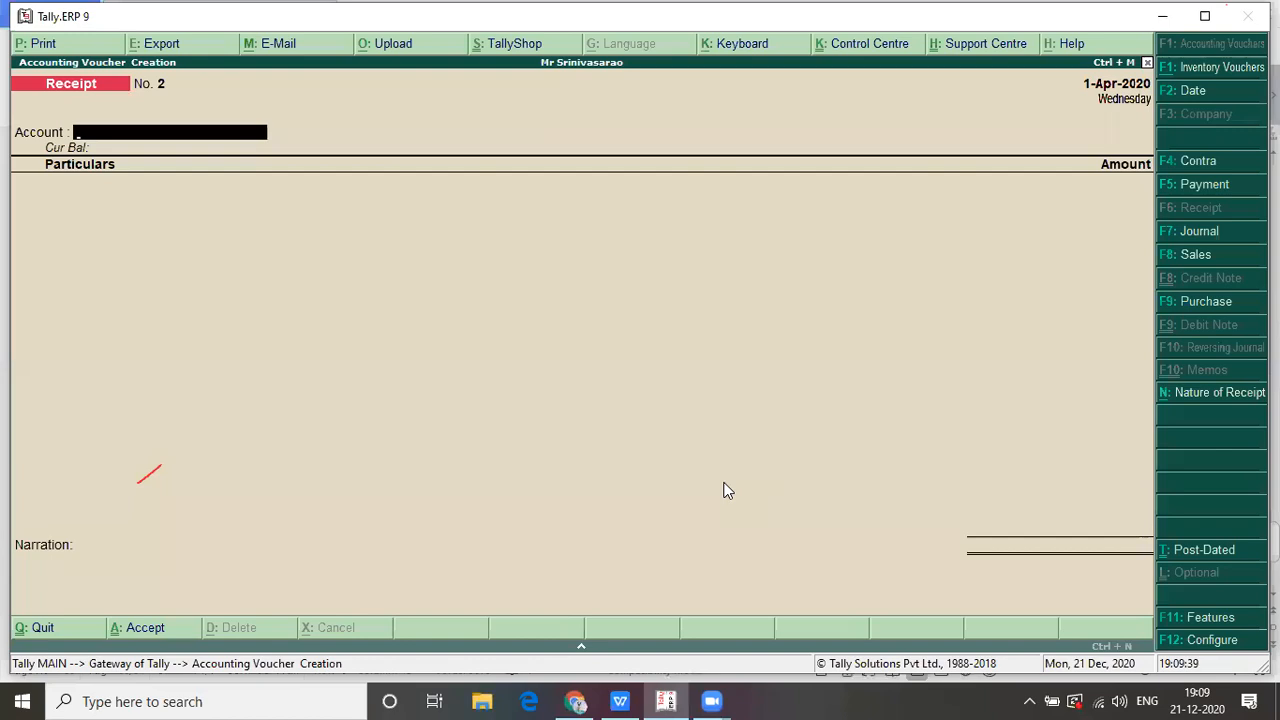
key(alt+Tab)
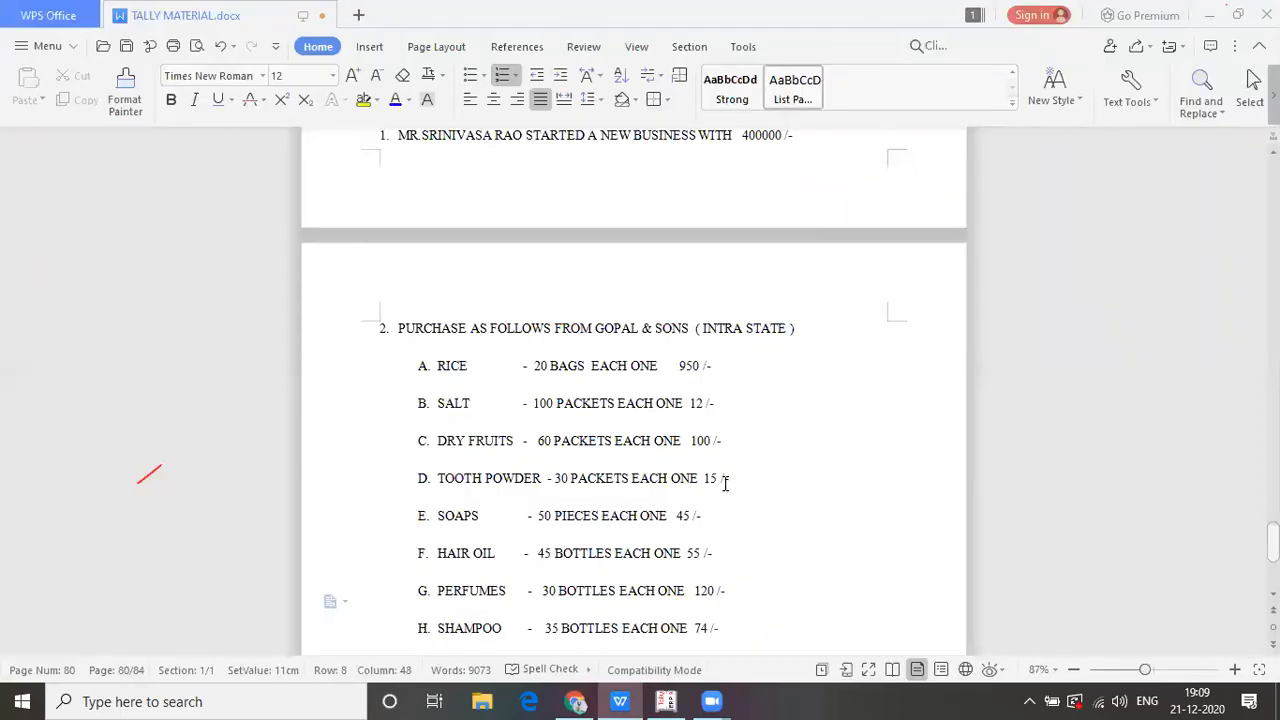
- Return to Tally.ERP 9 and start a purchase voucher with Gopal & Sons as the party account, leaving the supplier invoice number and date blank
key(alt+Tab)
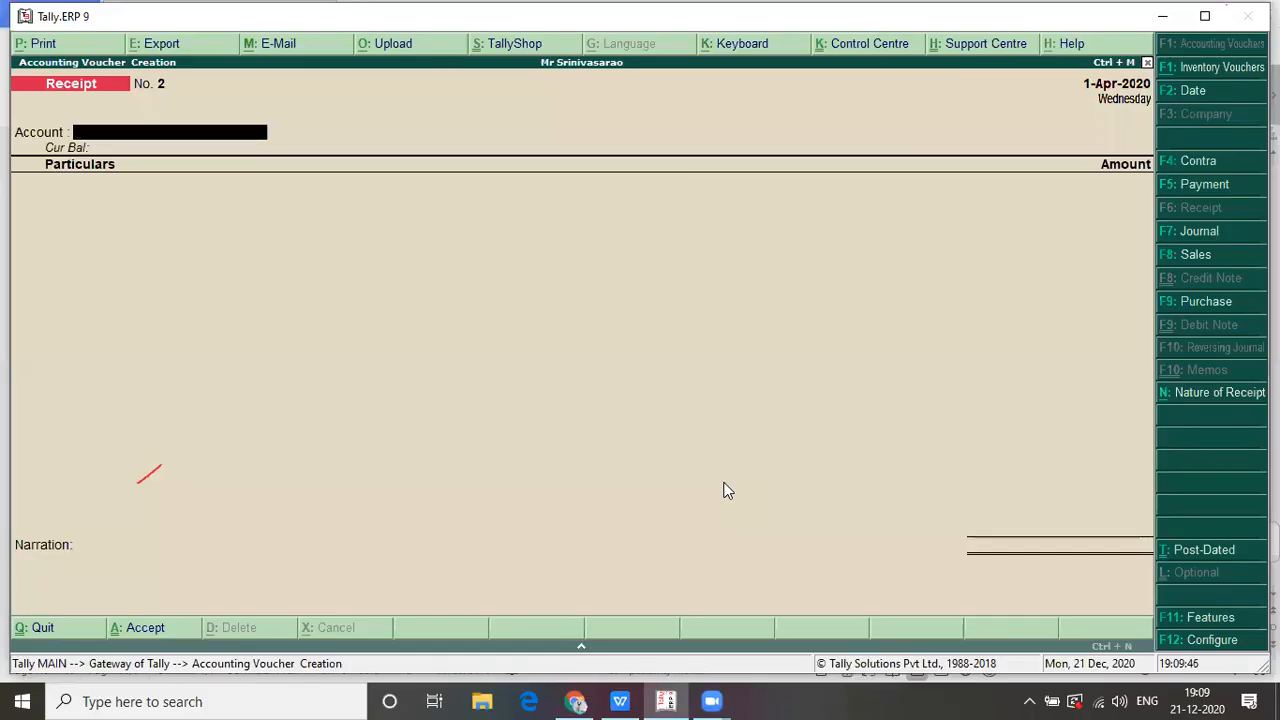
key(F9)
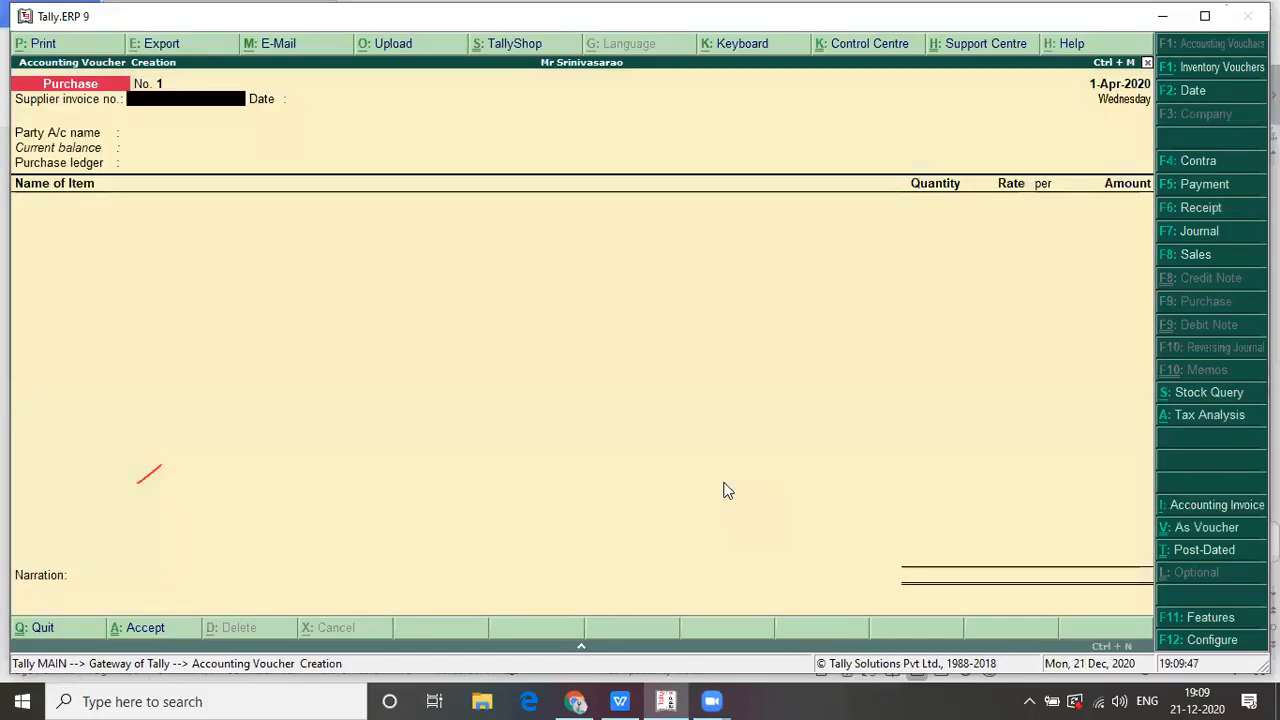
key(Return)
key(Return)
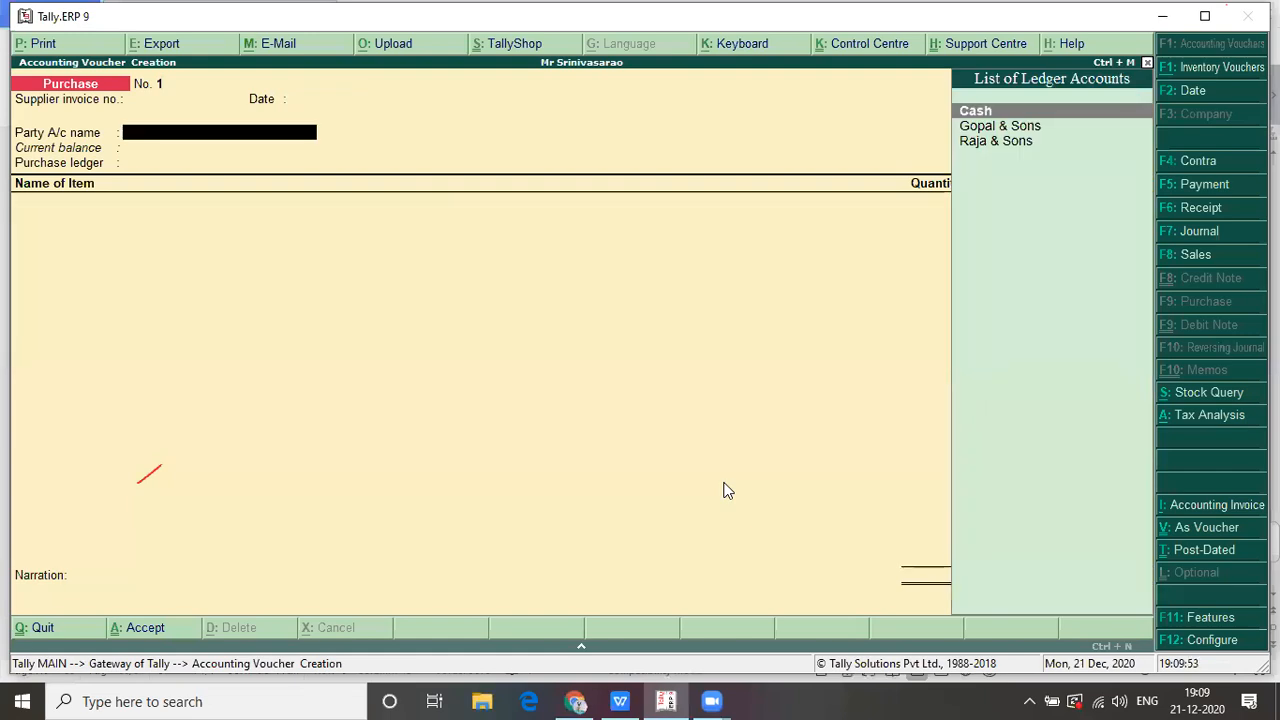
key(Down)
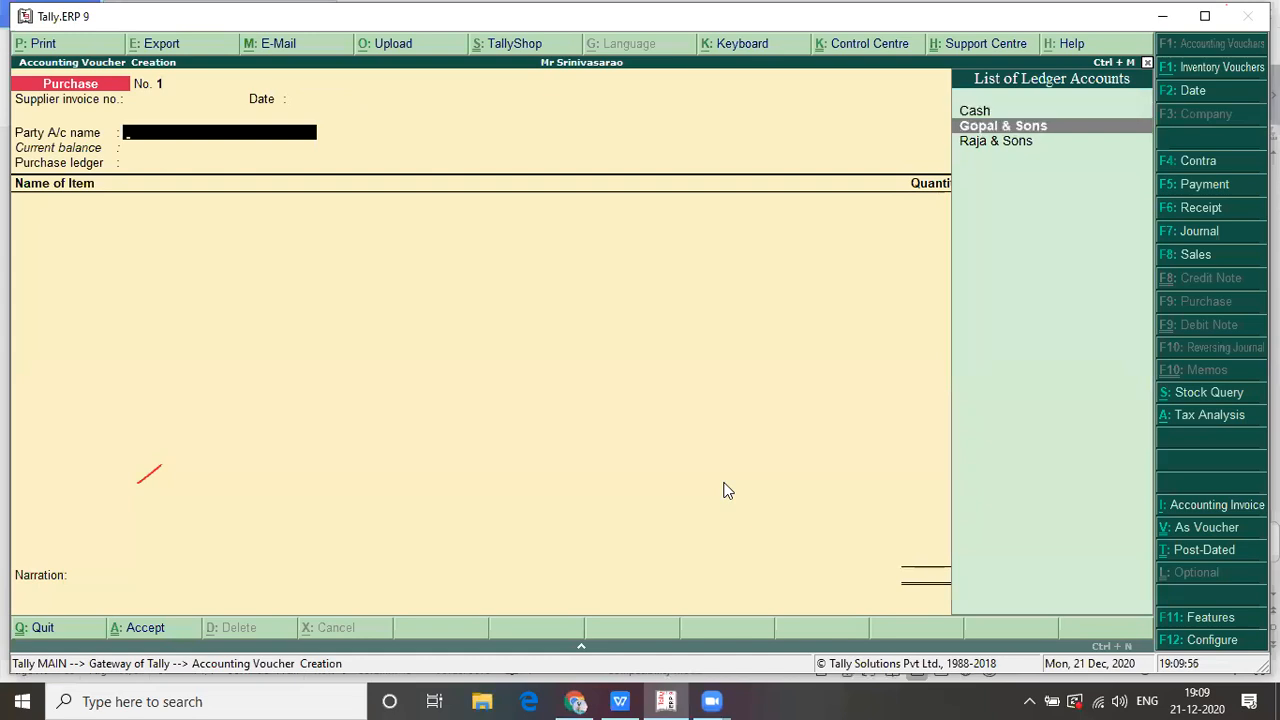
key(Down)
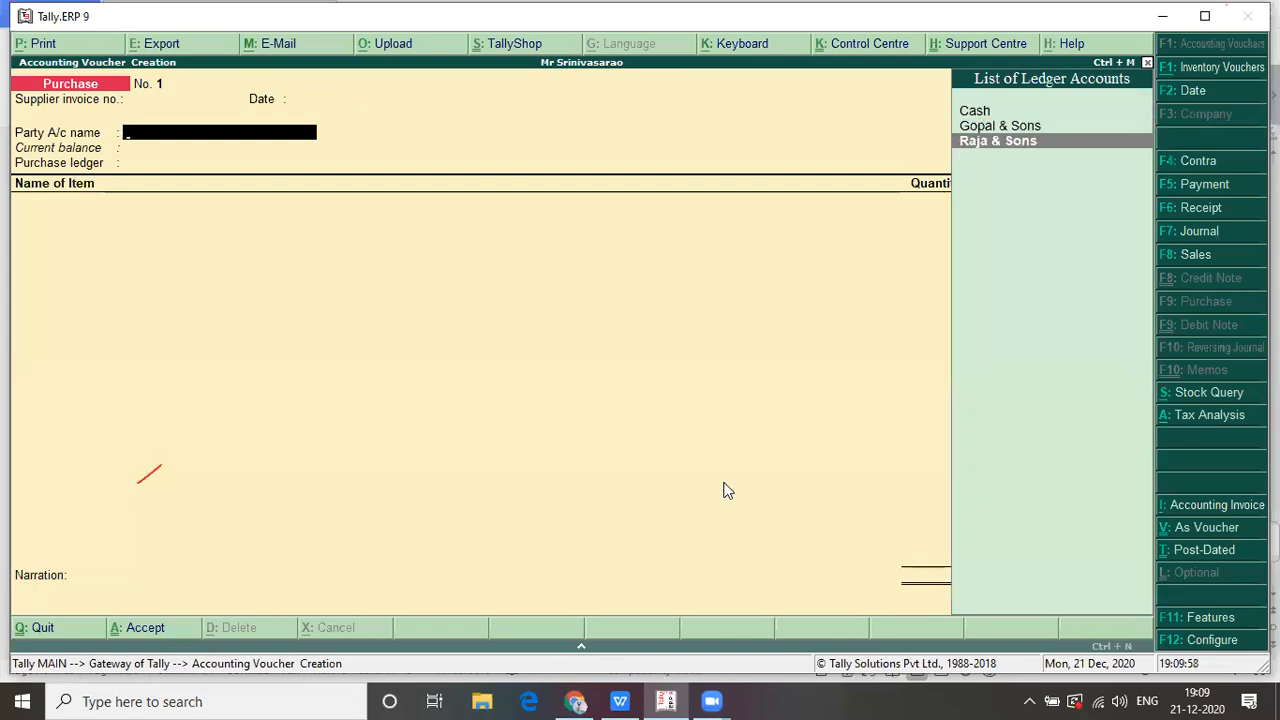
key(Up)
key(Up)
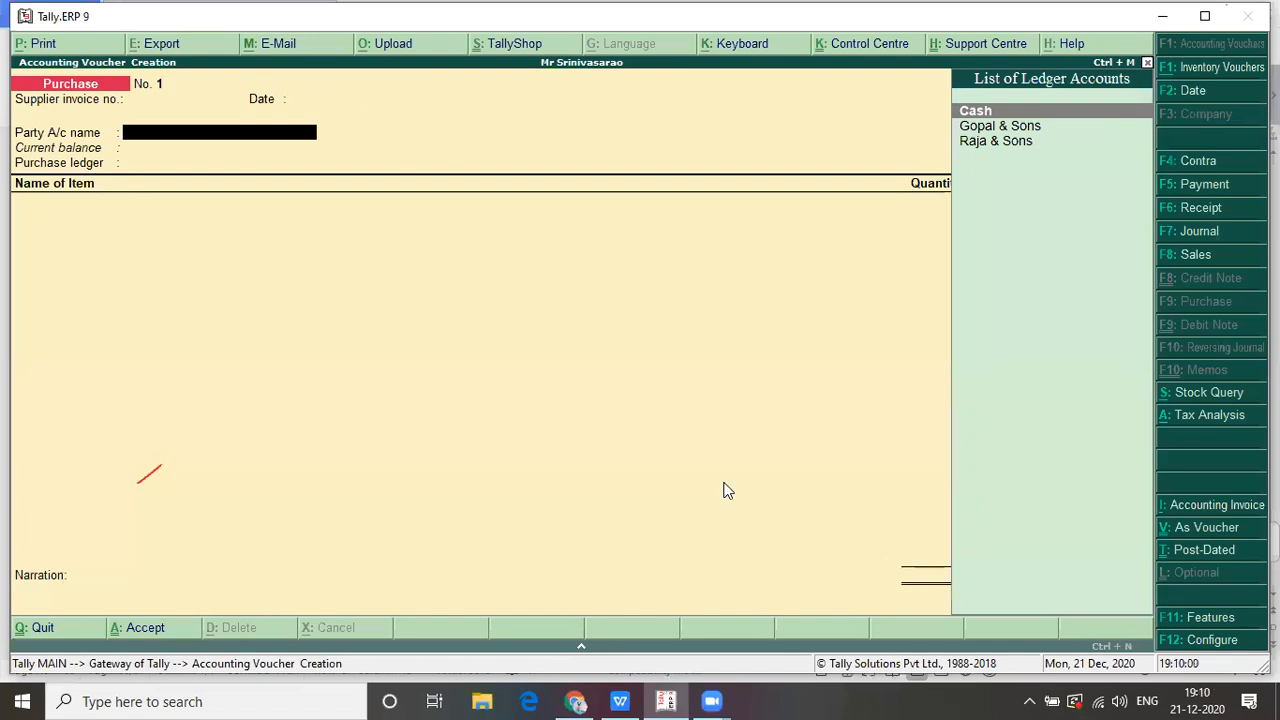
key(Down)
key(Down)
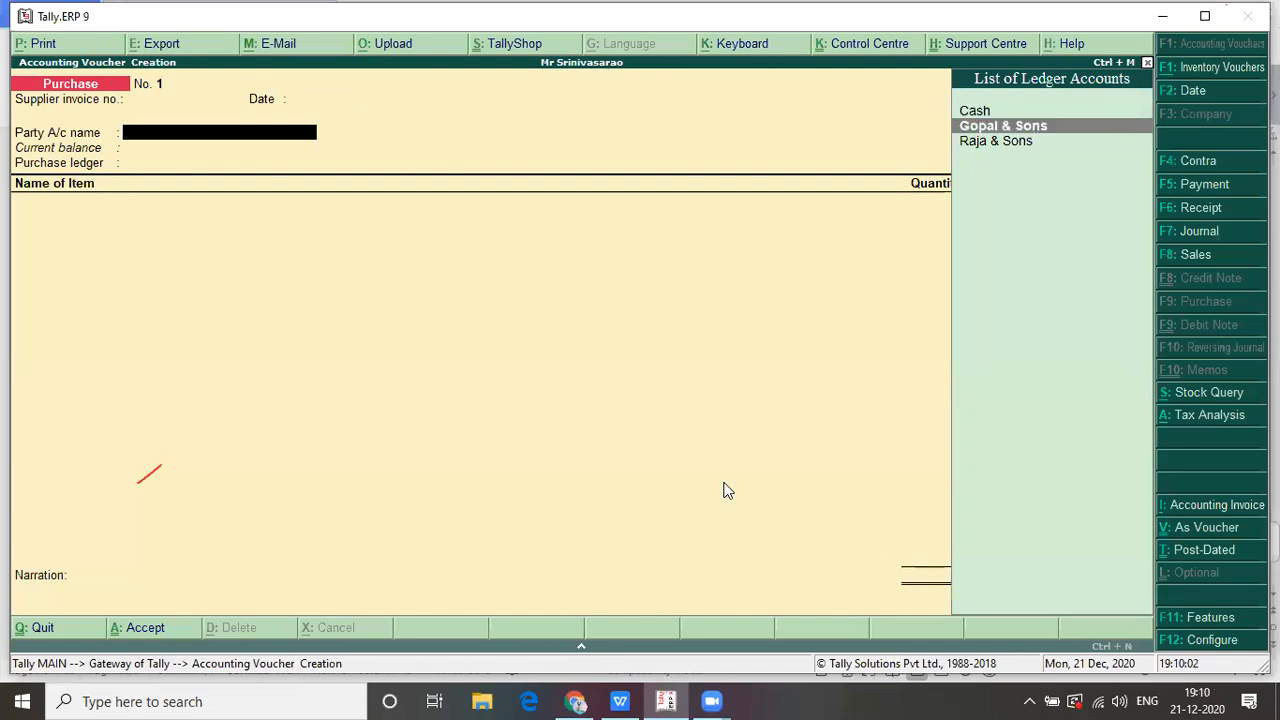
key(Up)
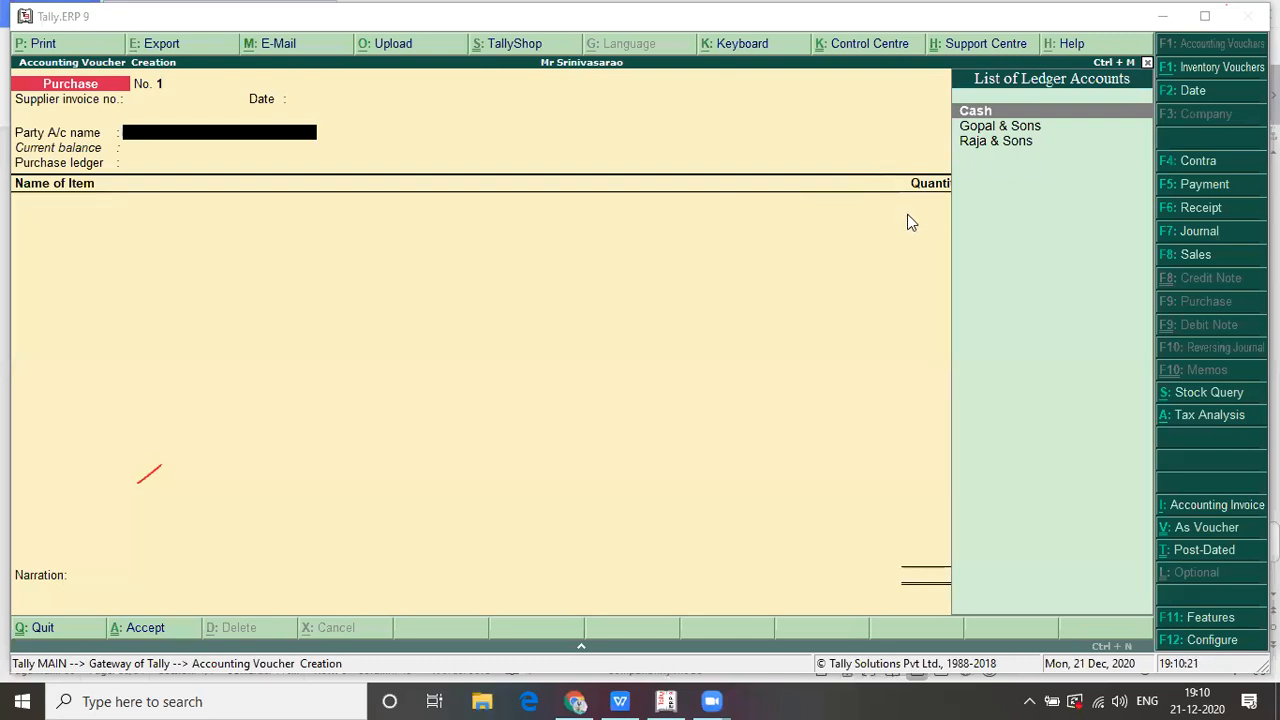
key(Down)
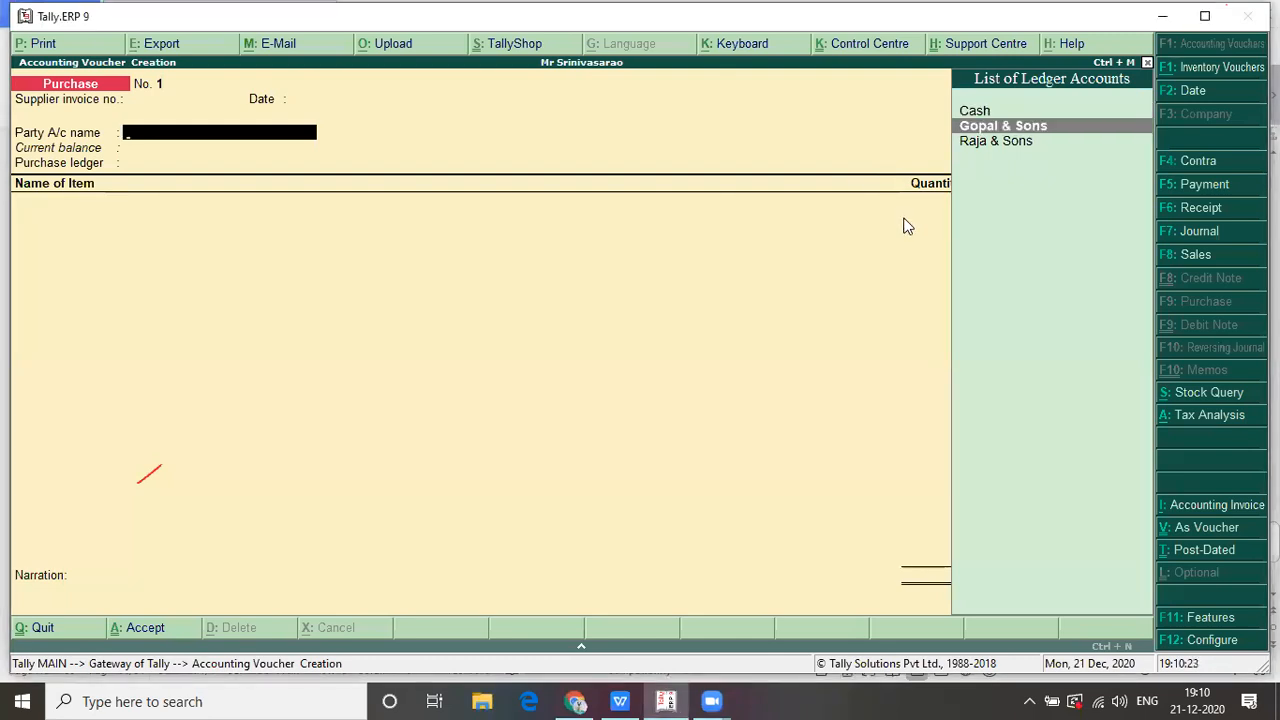
key(Return)
- Accept the party details for Gopal & Sons with Andhra Pradesh as the state and choose Purchases as the purchase ledger
key(Return)
key(Return)
key(Return)
key(Return)
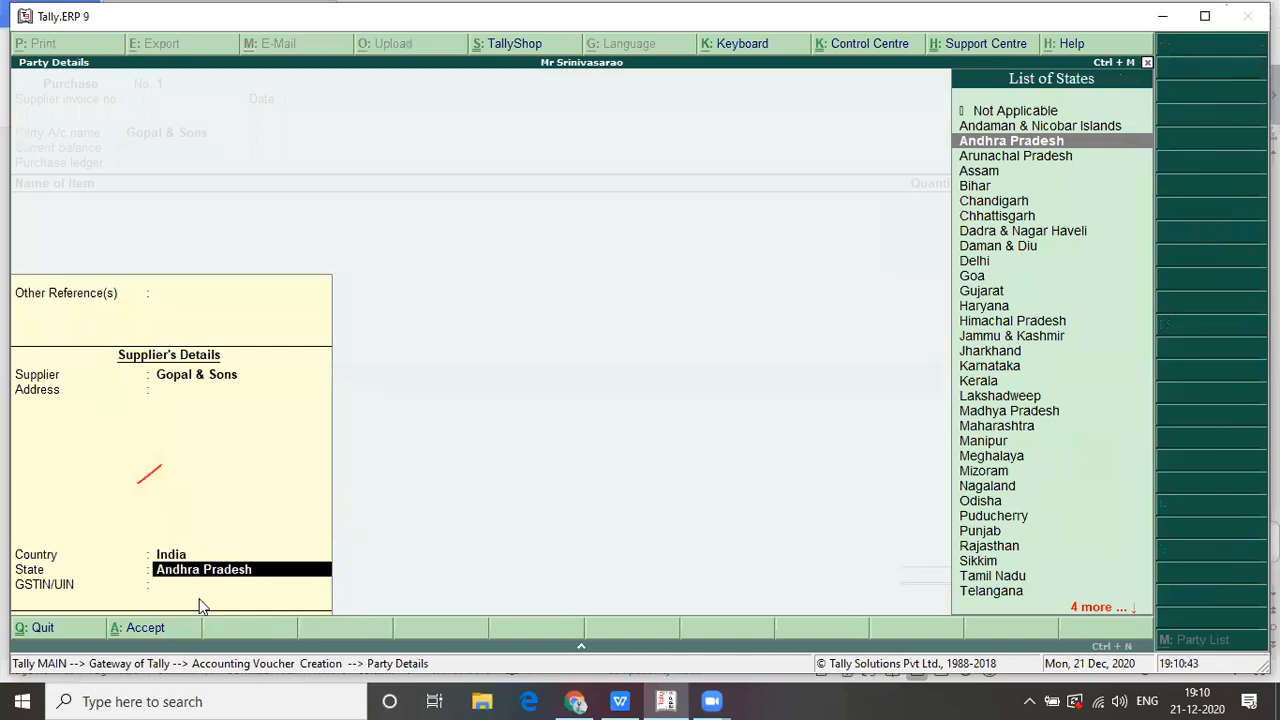
key(Return)
key(Return)
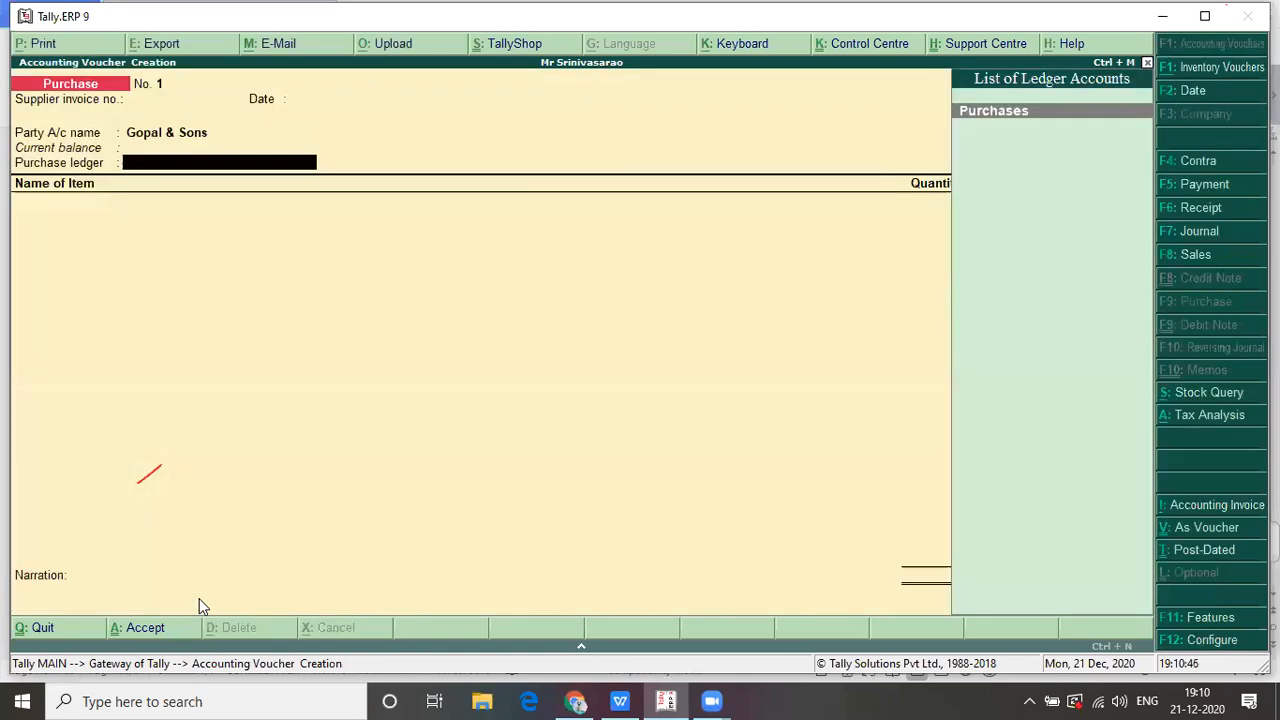
key(Return)
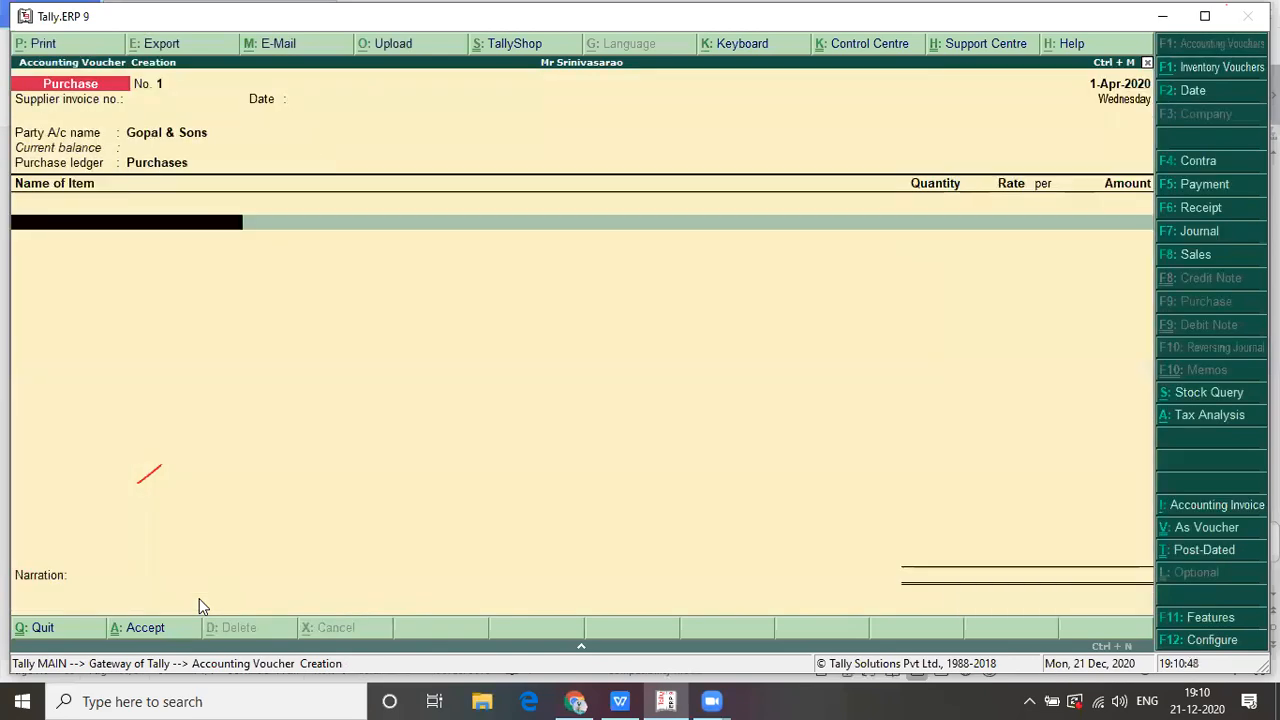
- Add Rice as the first item with a quantity of 20 bags, checking the item and quantity in the document
key(alt+Tab)
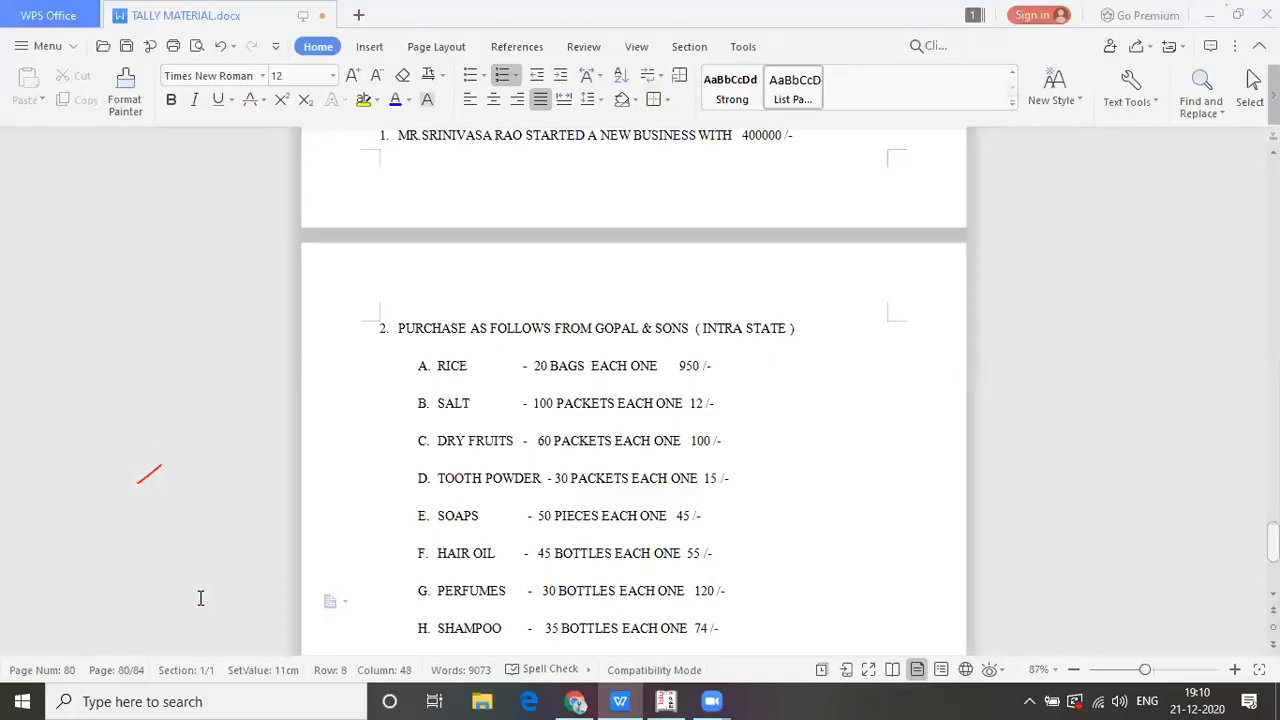
key(alt+Tab)
text(R)
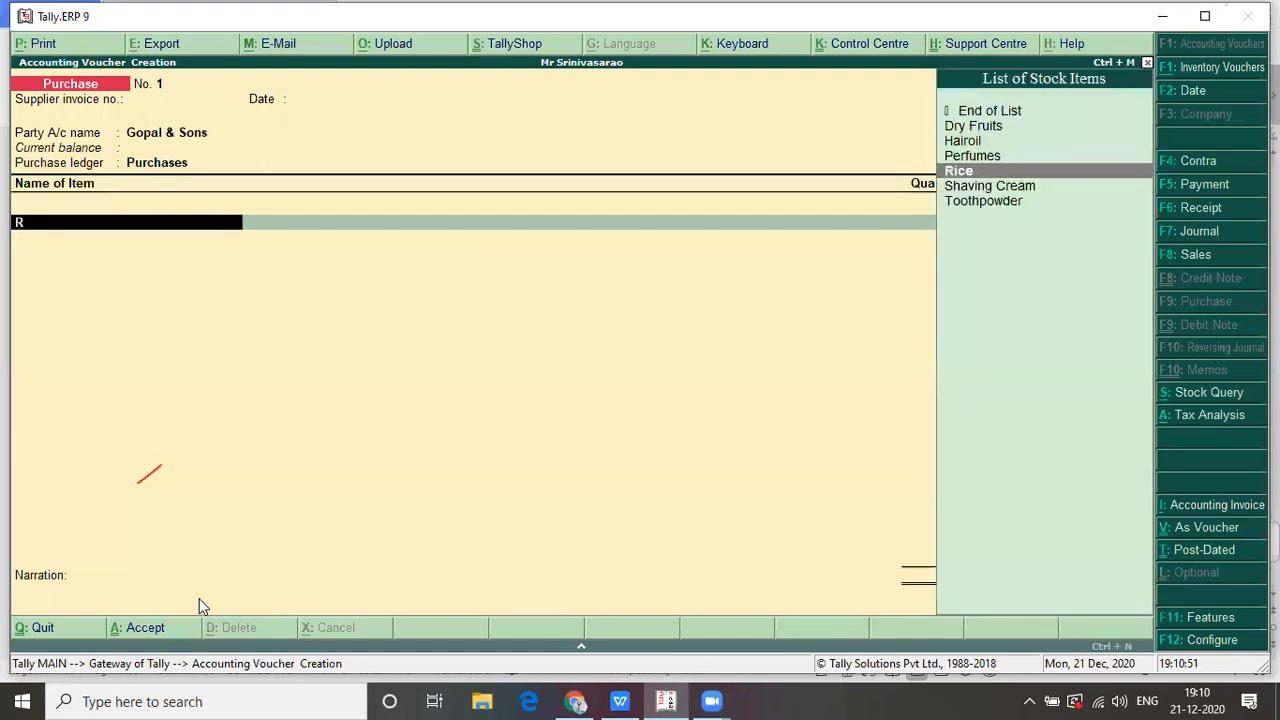
key(Return)
key(alt+Tab)
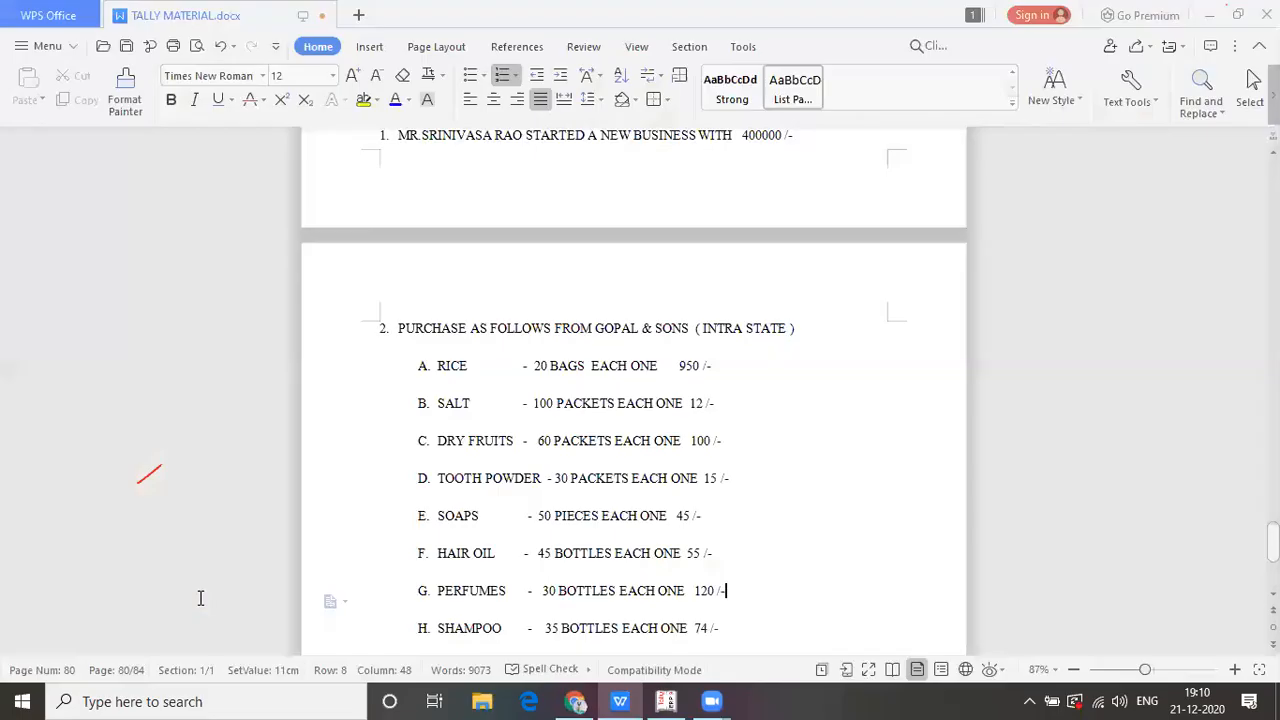
key(alt+Tab)
text(20)
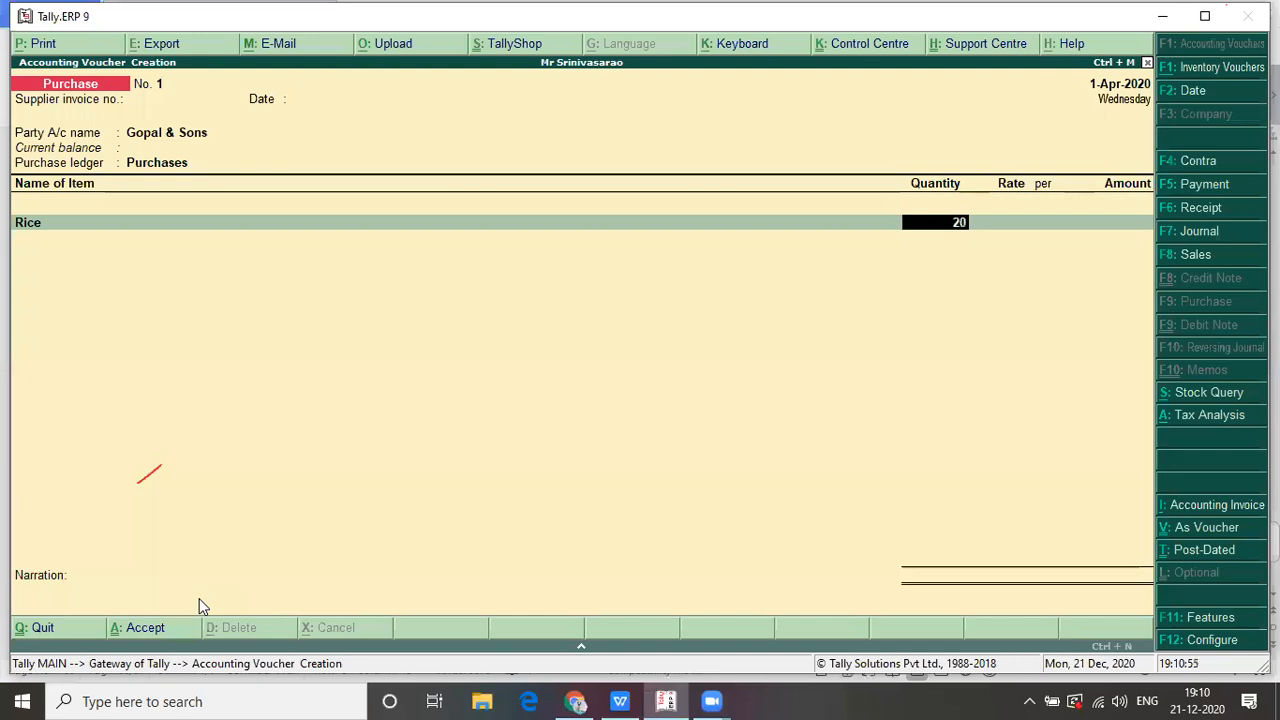
key(Return)
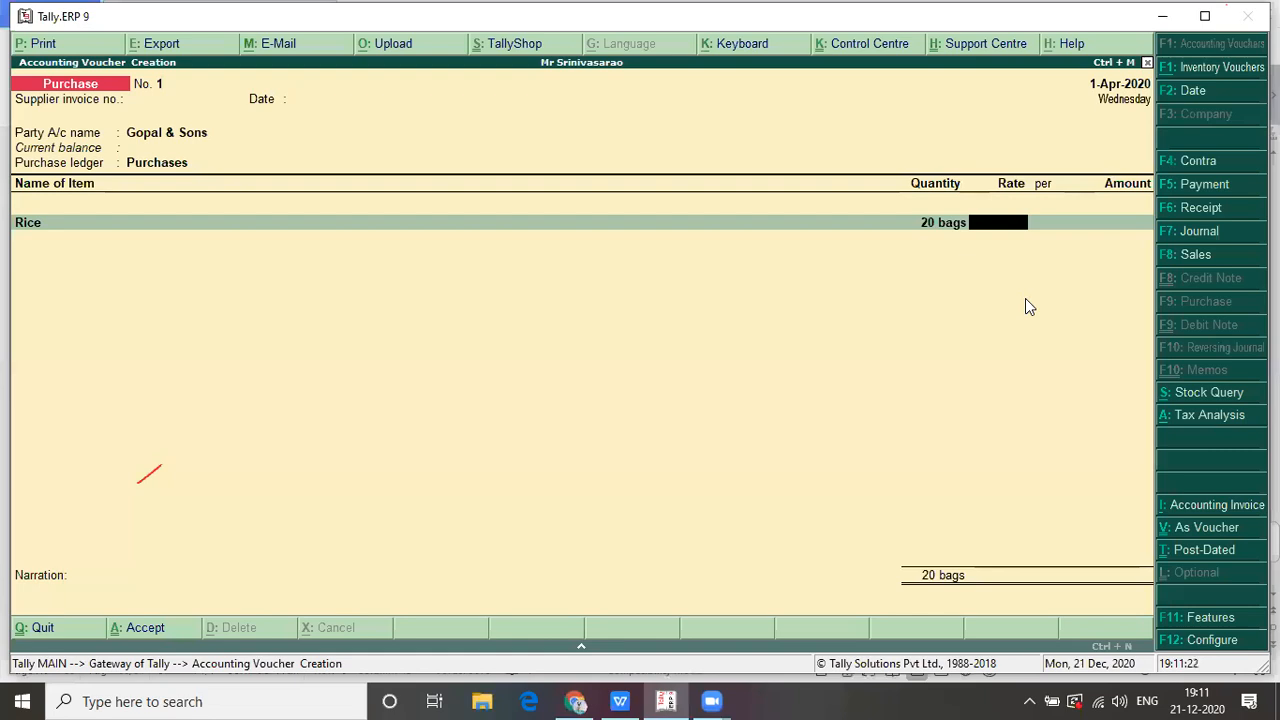
- Switch to the document and check the rate per bag of Rice in the second transaction
key(alt+Tab)
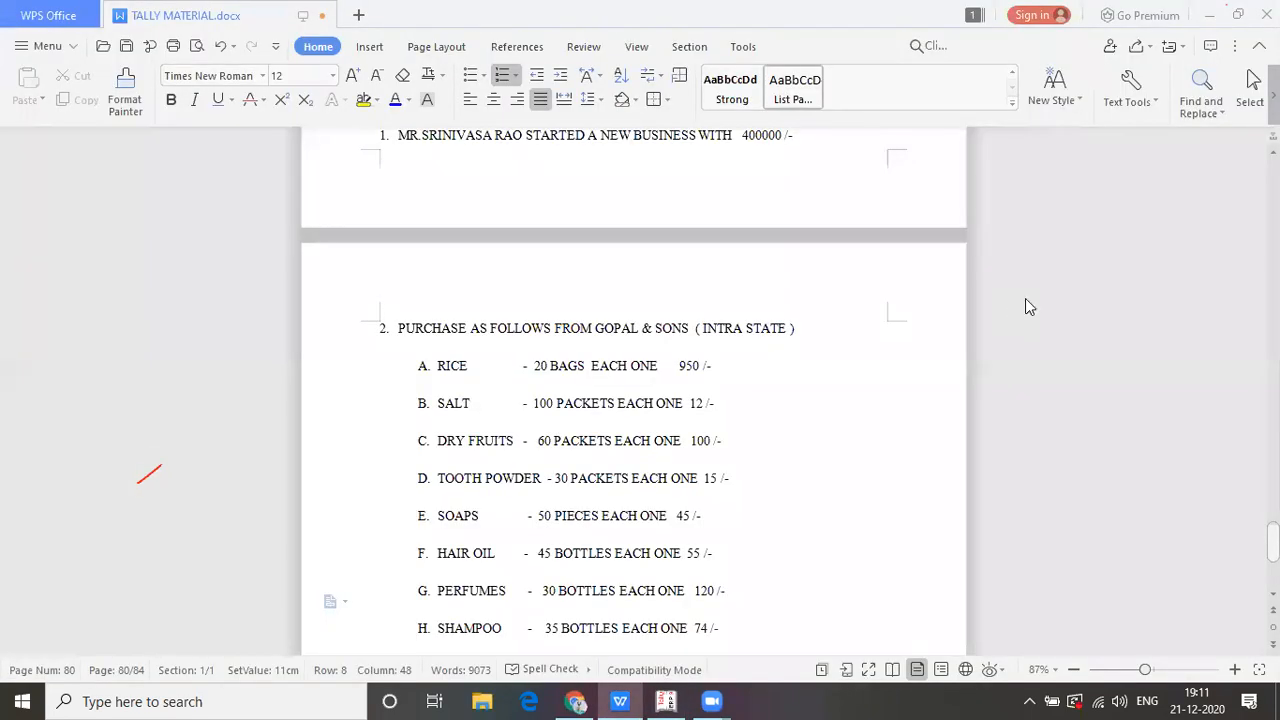
- Switch to Tally.ERP 9 and set the Rice item's rate to 950 per bag in the purchase voucher
key(alt+Tab)
text(9)
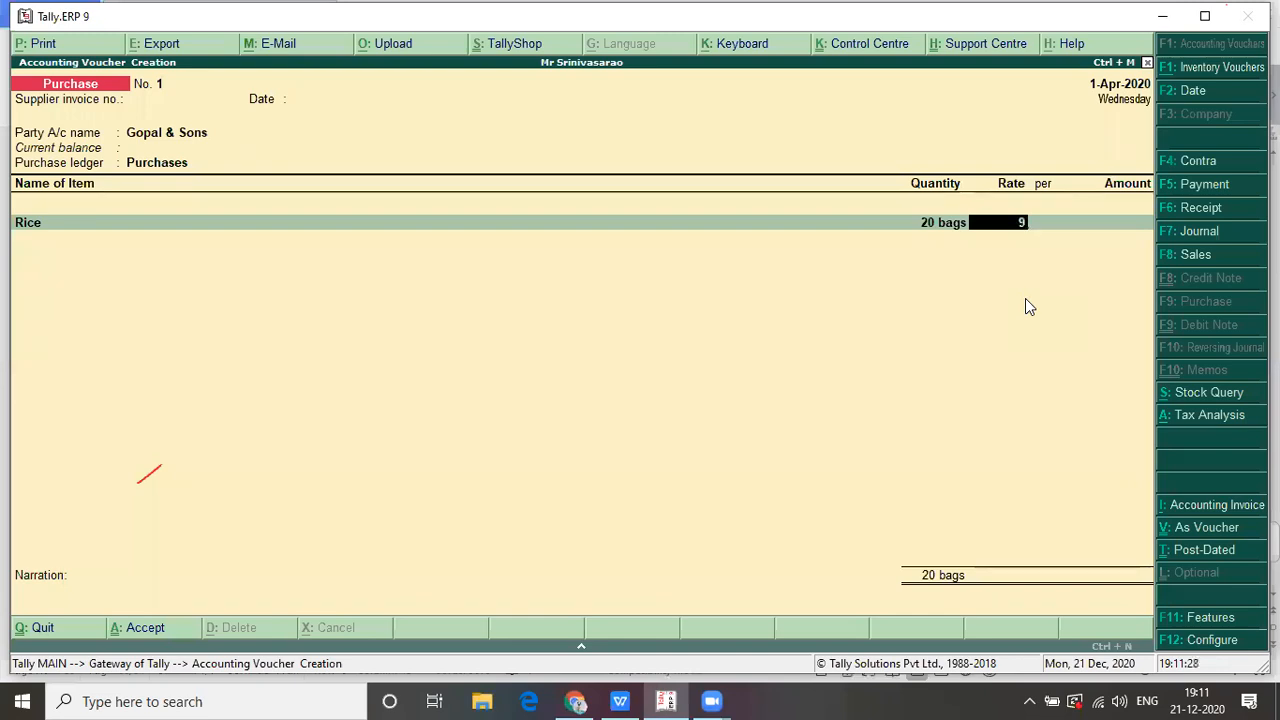
text(50)
key(Return)
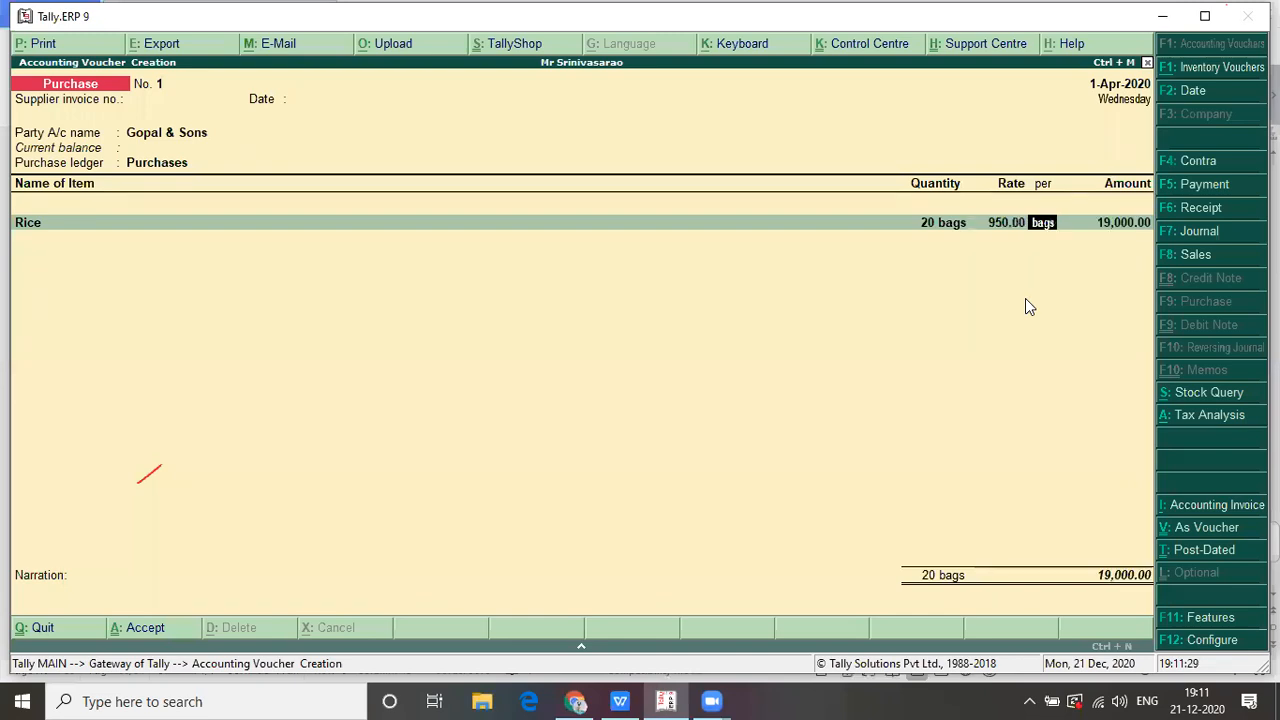
key(Return)
key(Return)
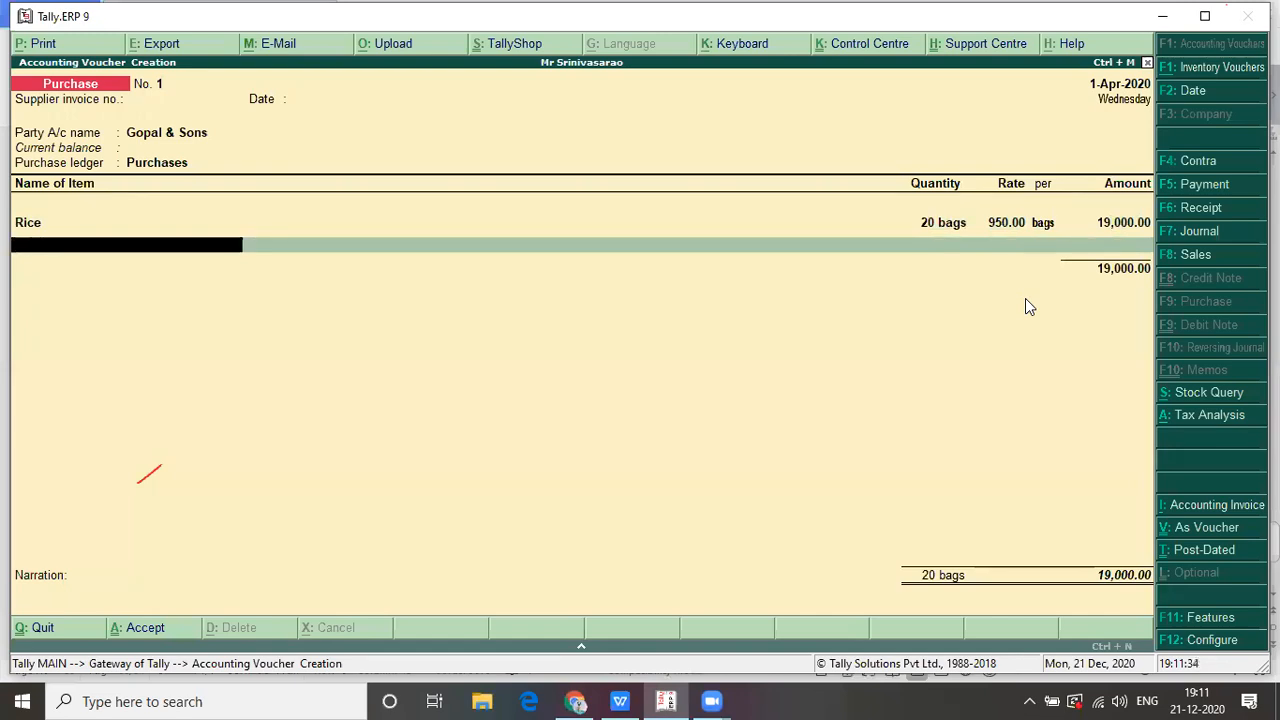
- Add Salt as the second purchase item with a quantity of 100 packets at a rate of 12, checking the problem document
text(S)
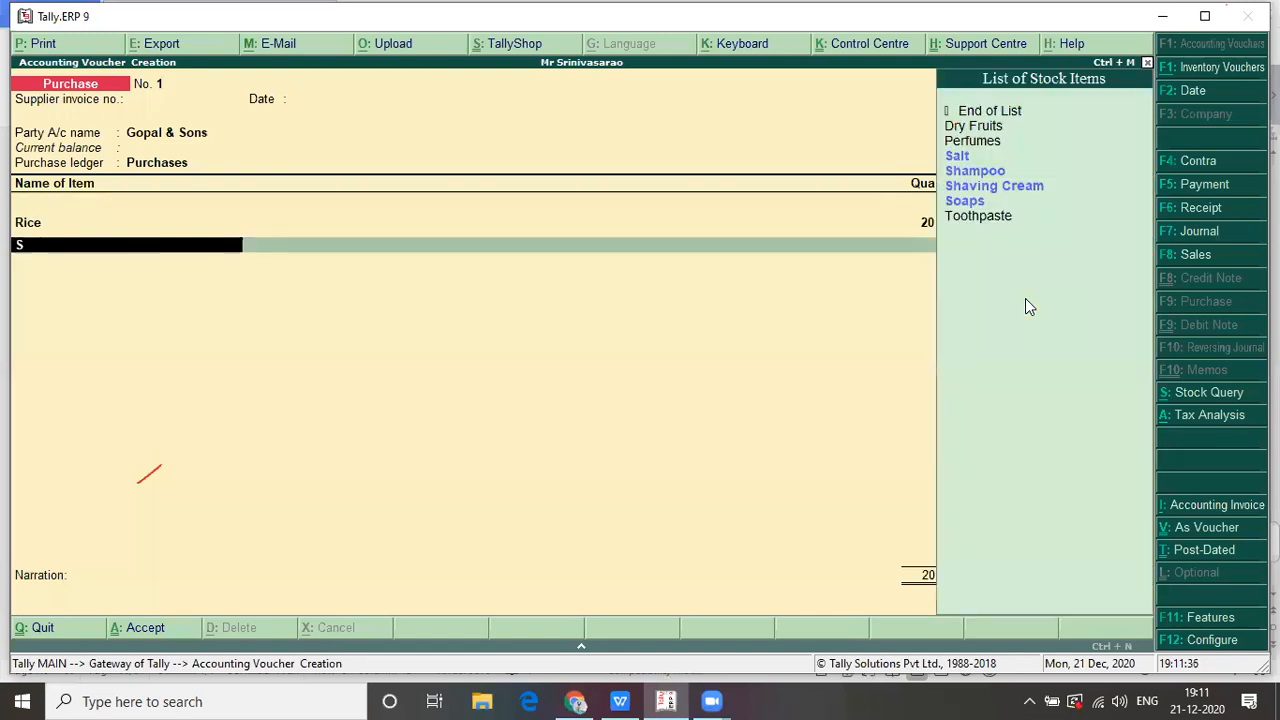
text(a)
key(Return)
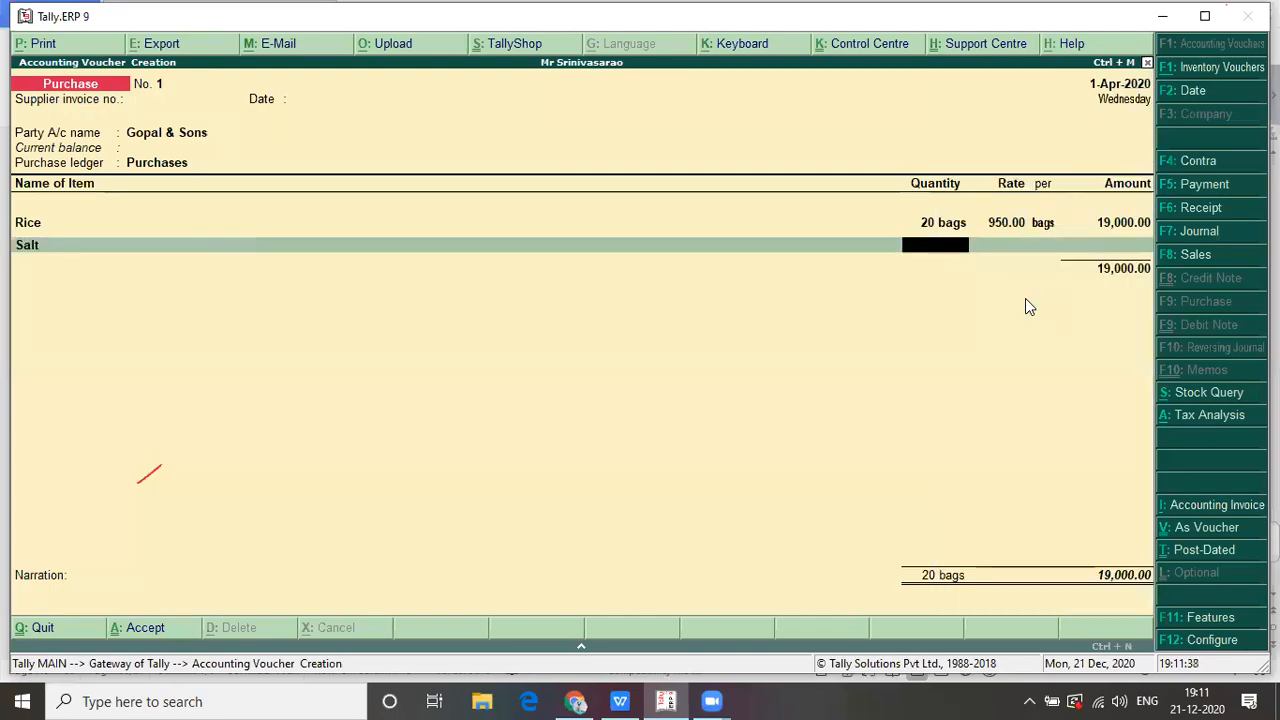
key(alt+Tab)
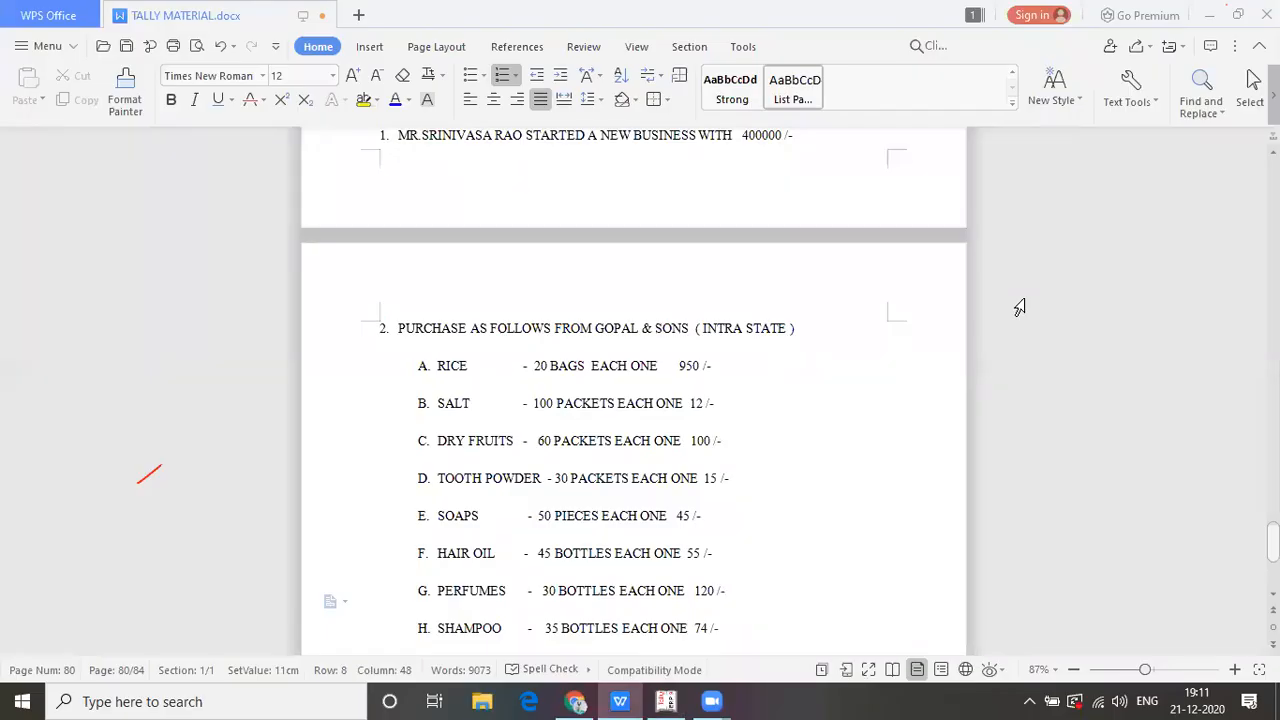
key(alt+Tab)
text(100)
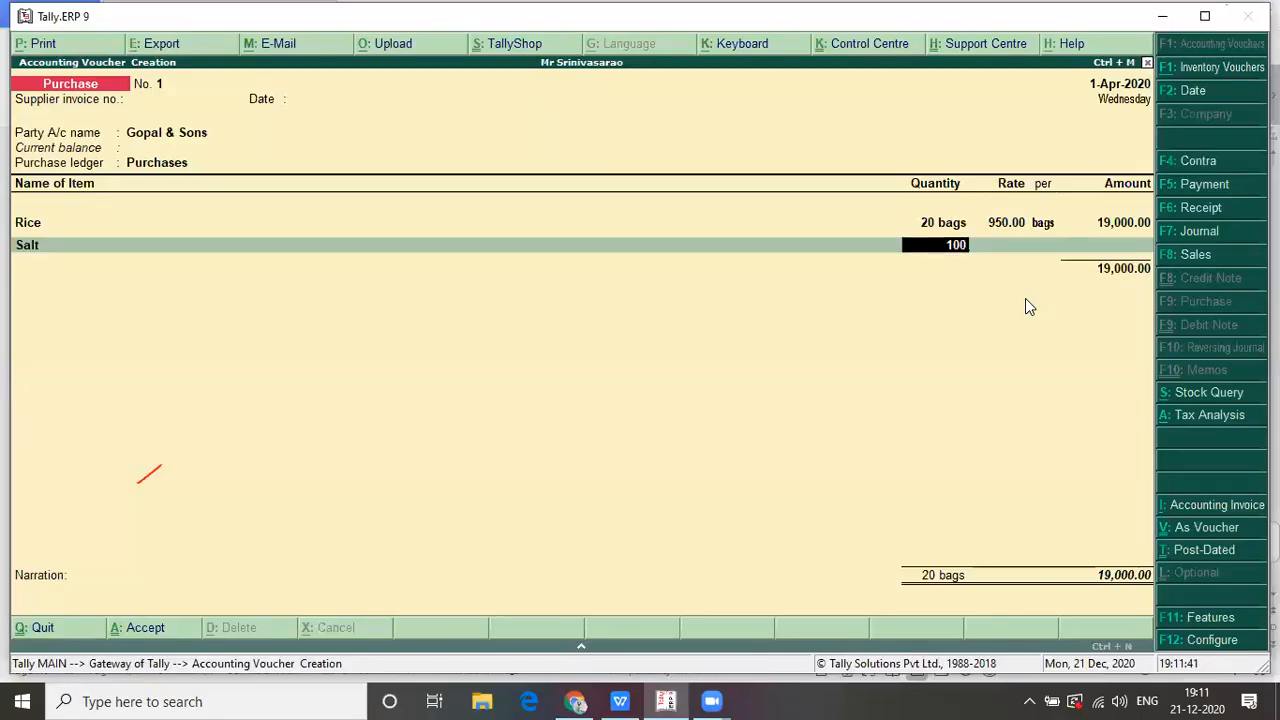
key(Return)
key(alt+Tab)
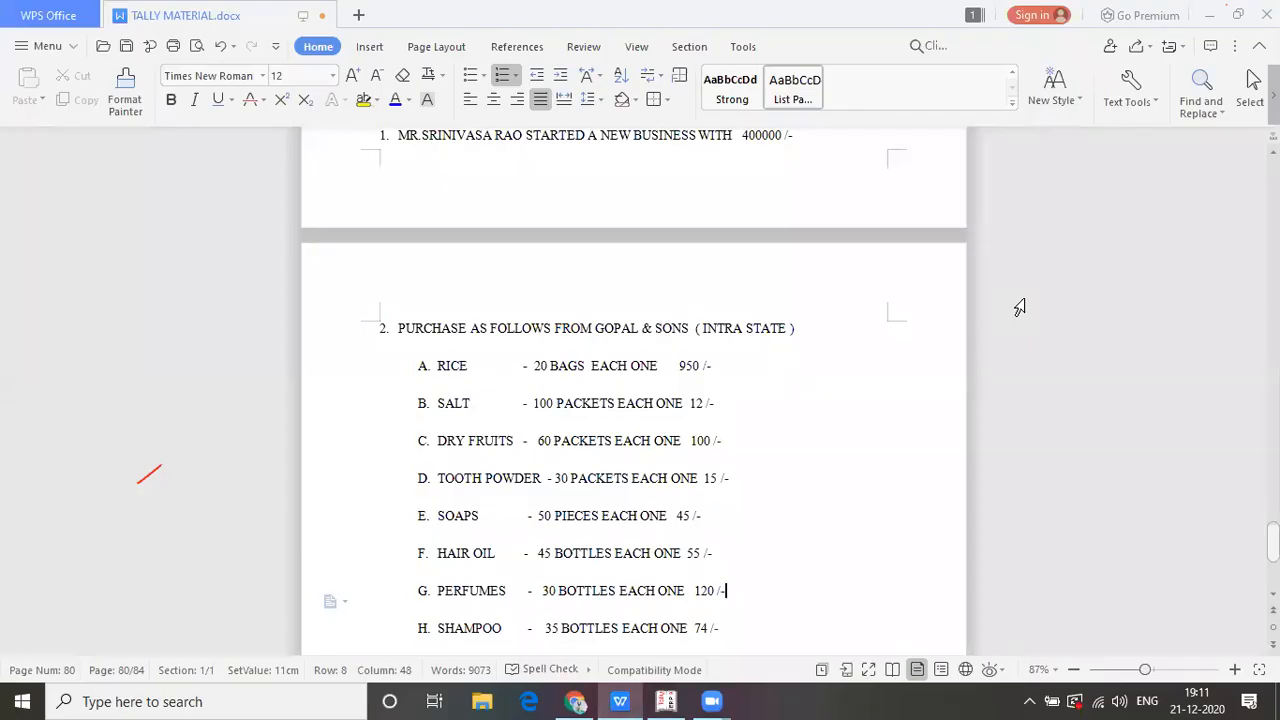
key(alt+Tab)
text(12)
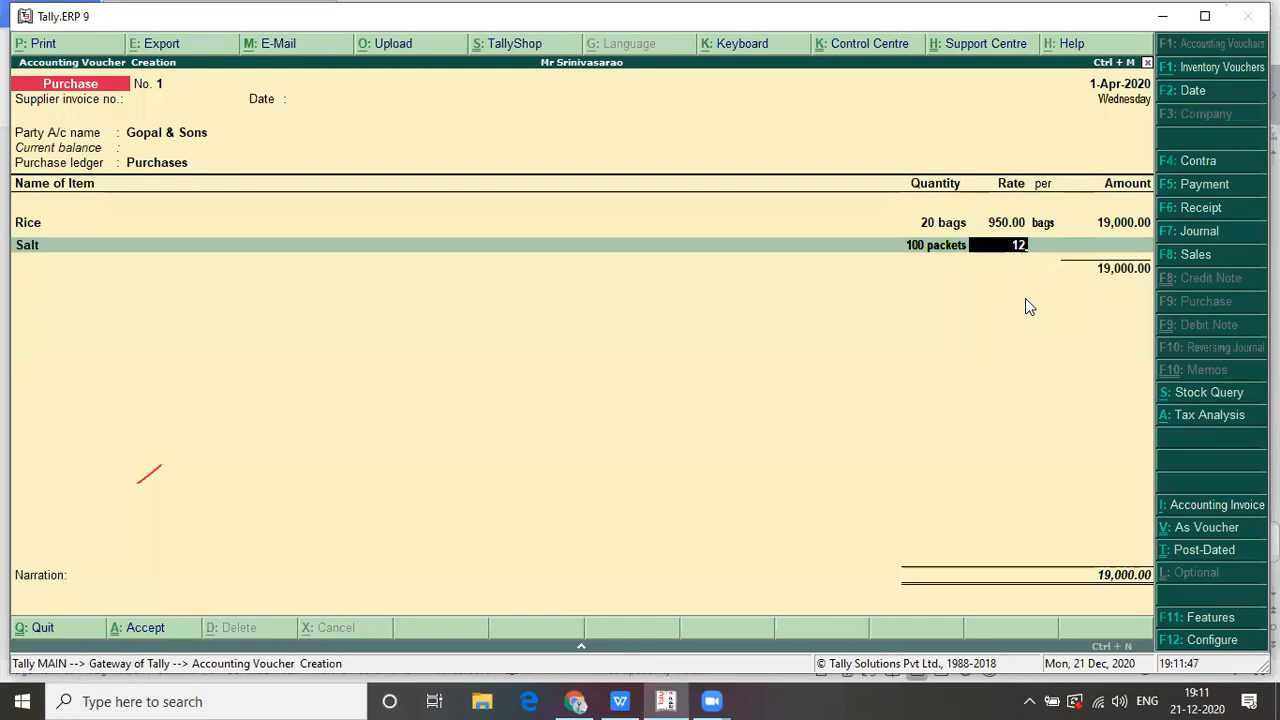
key(Return)
key(Return)
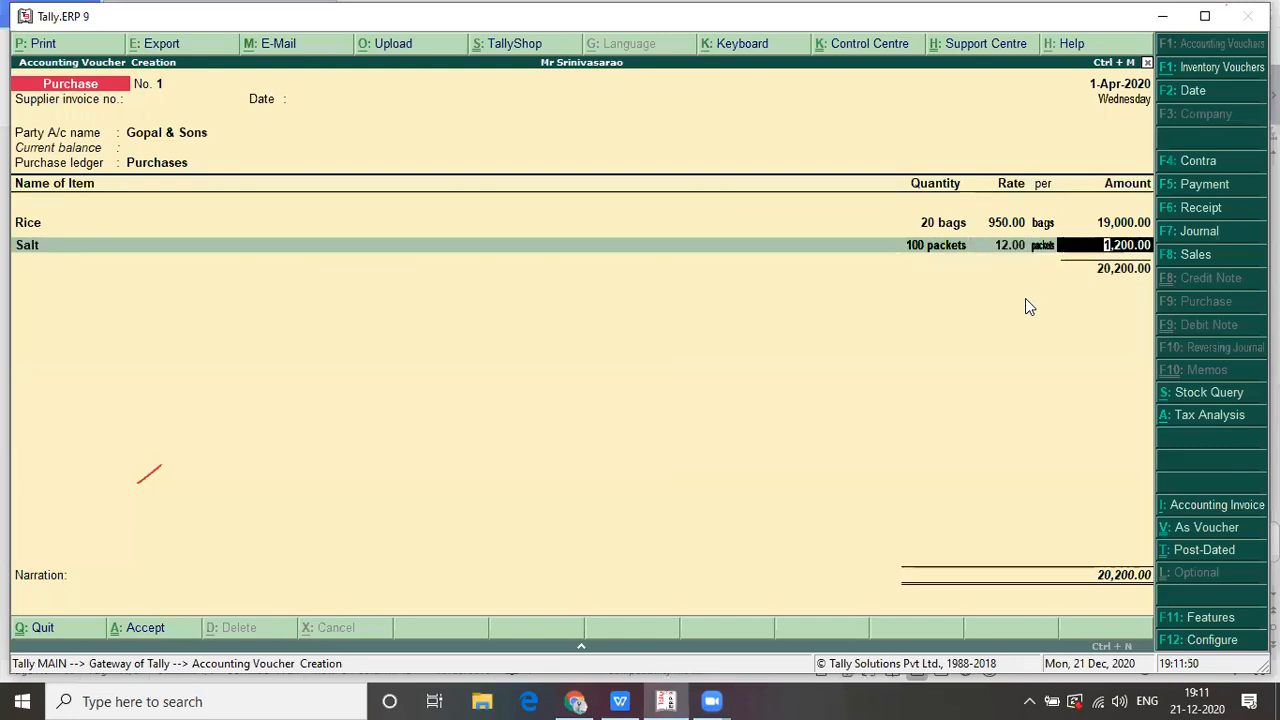
key(Return)
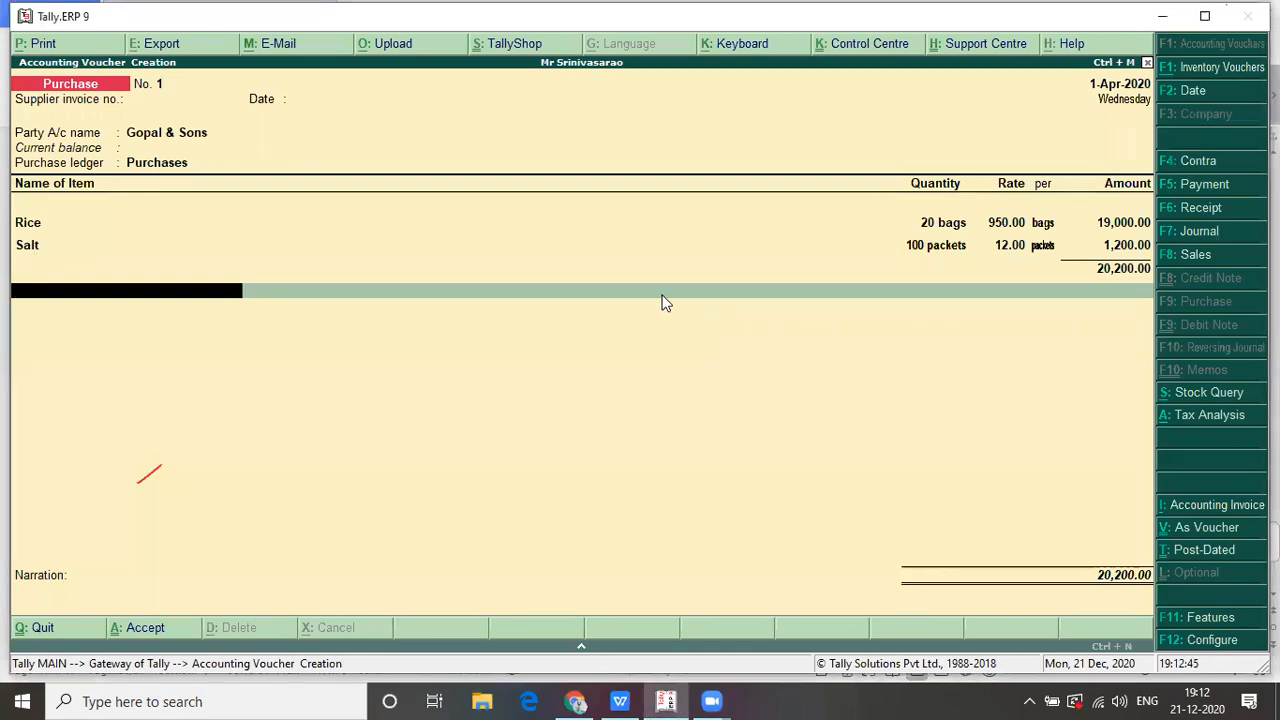
- End the ledger entries, leave the narration empty and accept the Rice and Salt purchase voucher
key(Return)
key(Return)
key(Return)
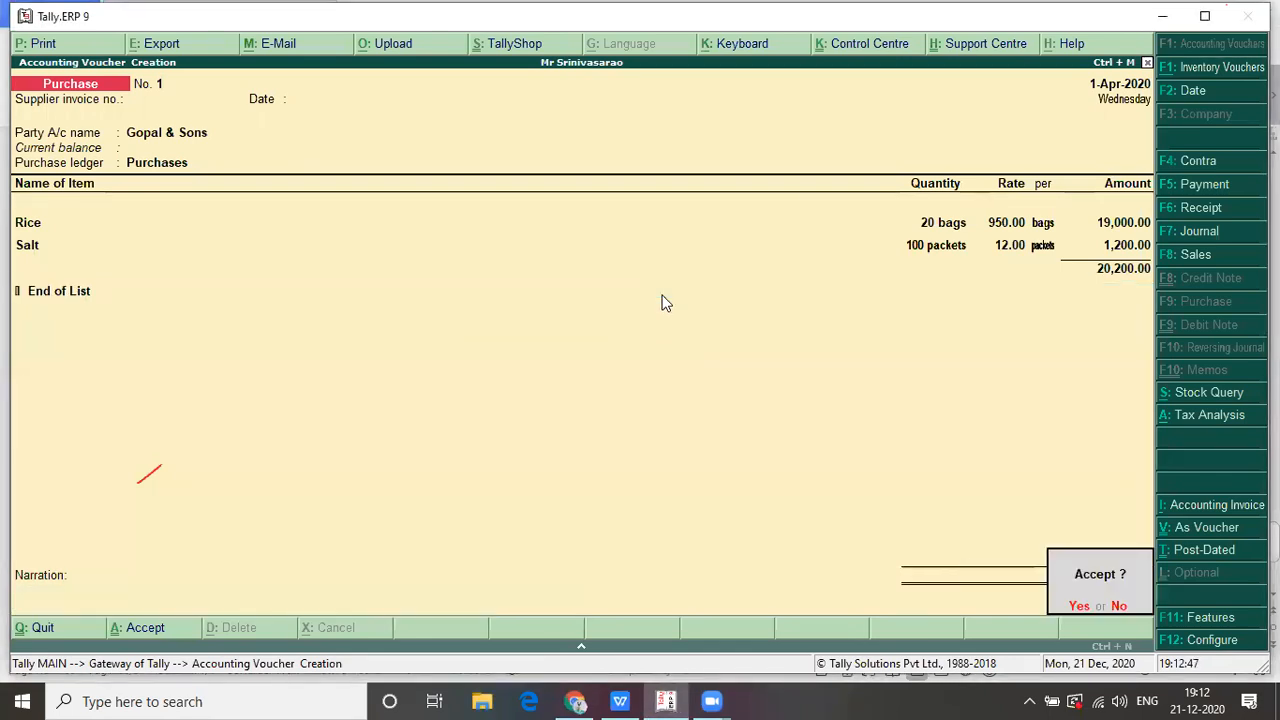
key(Return)
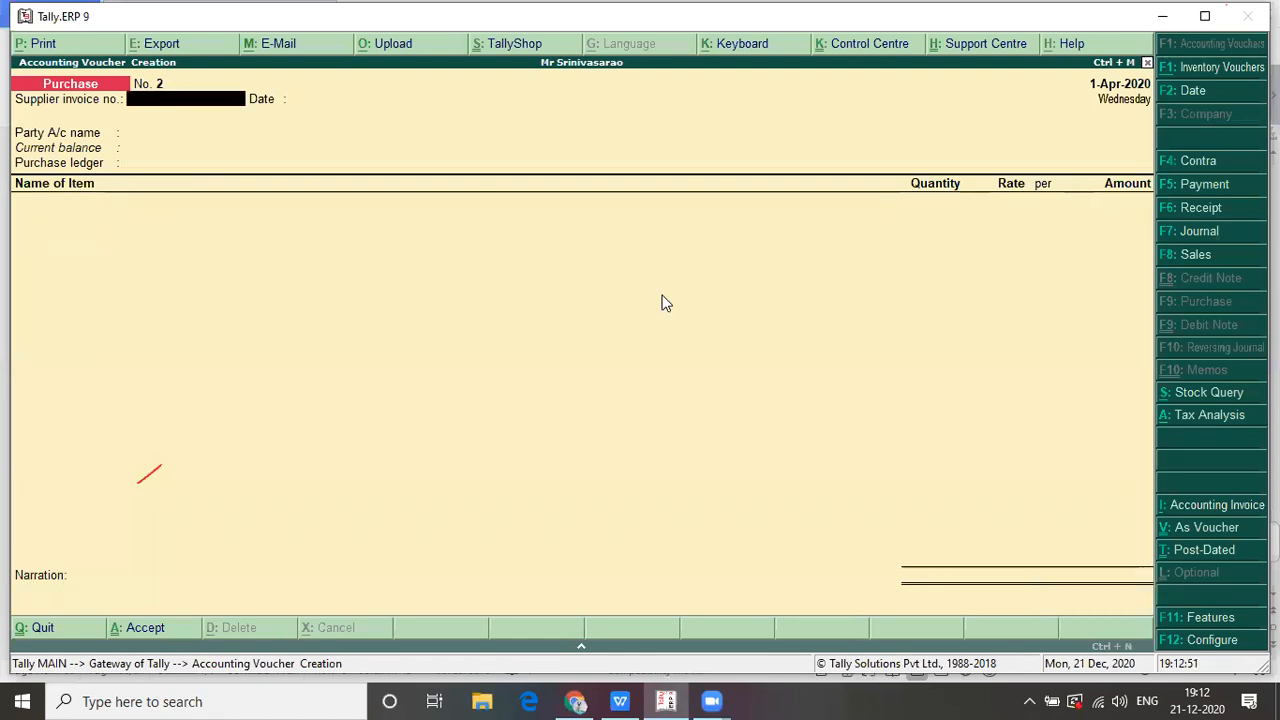
- Set the new purchase voucher's party to Gopal & Sons with default supplier details and Purchases as the purchase ledger
key(Return)
key(Return)
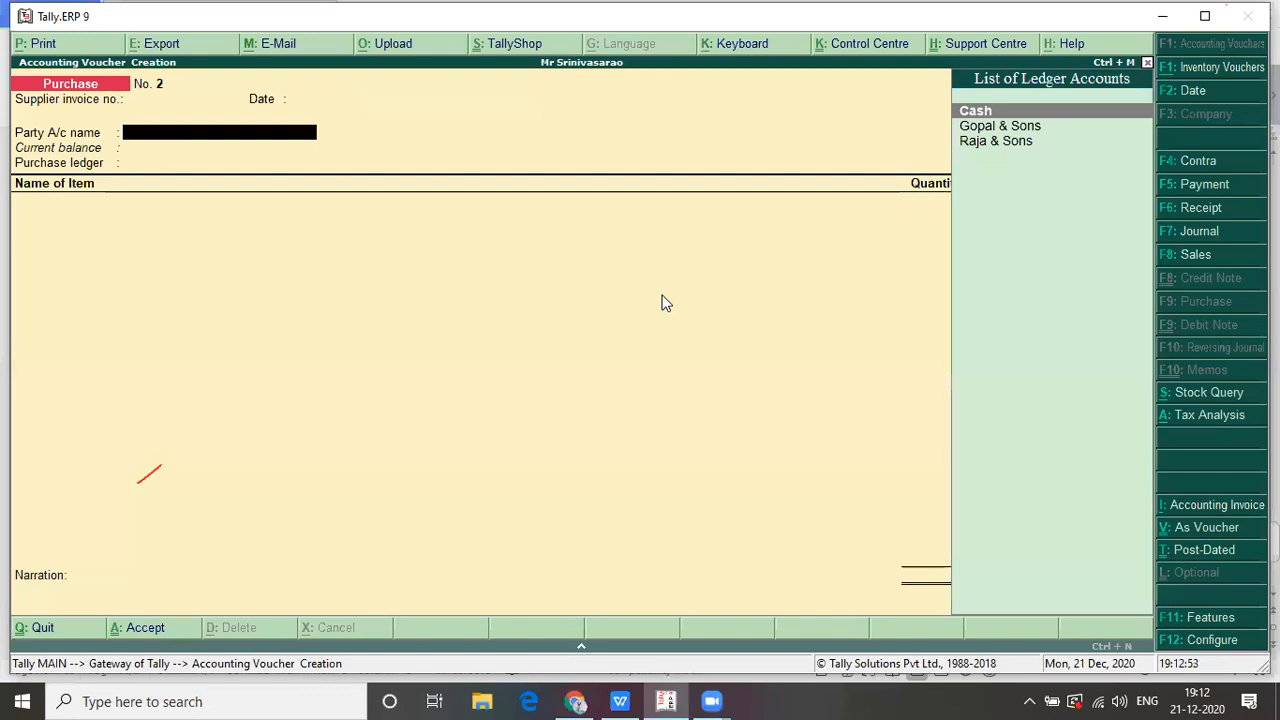
key(Down)
key(Return)
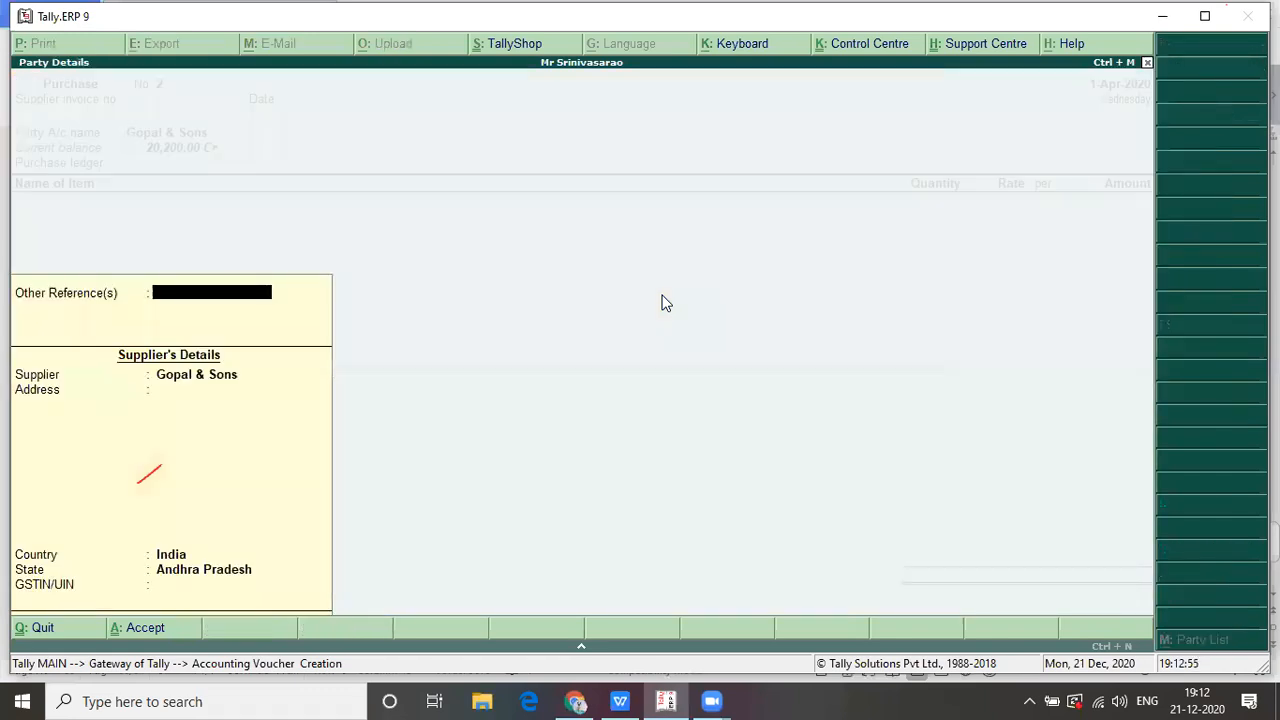
key(Return)
key(Return)
key(Return)
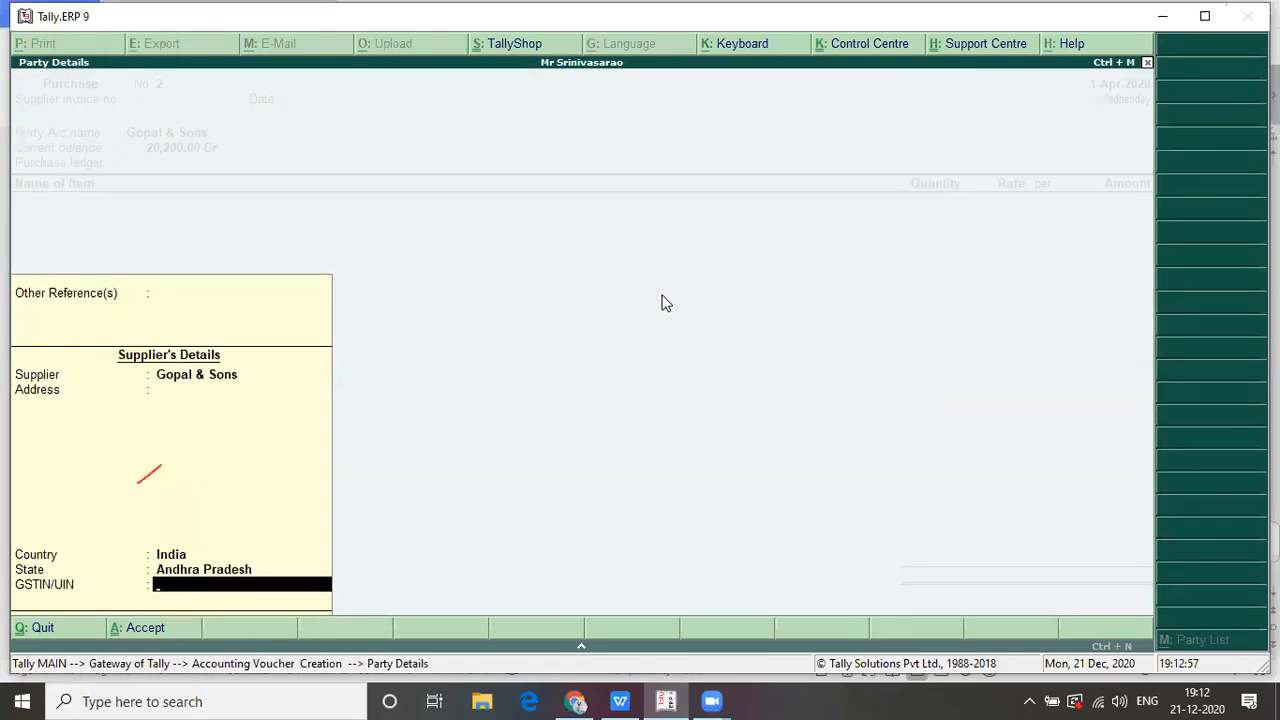
key(Return)
key(Return)
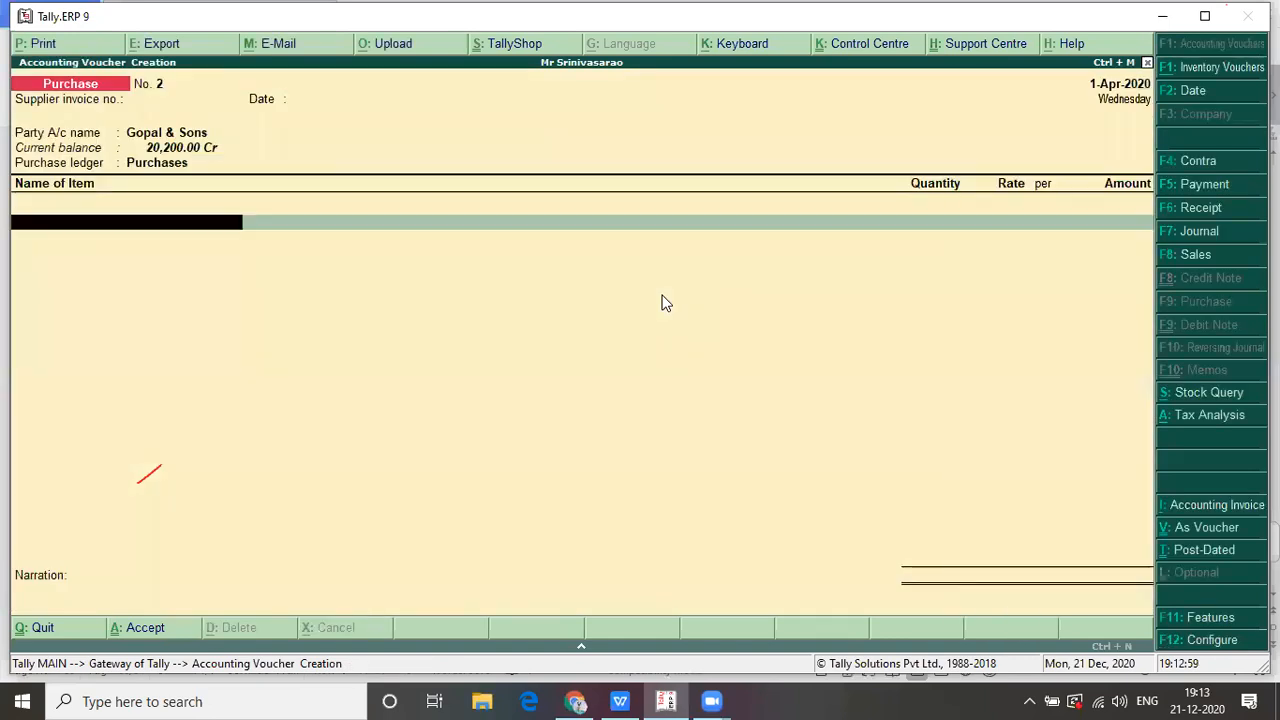
- Switch to TALLY MATERIAL.docx in WPS Office and examine the GST rates table and the purchase list from Gopal & Sons
key(alt+Tab)
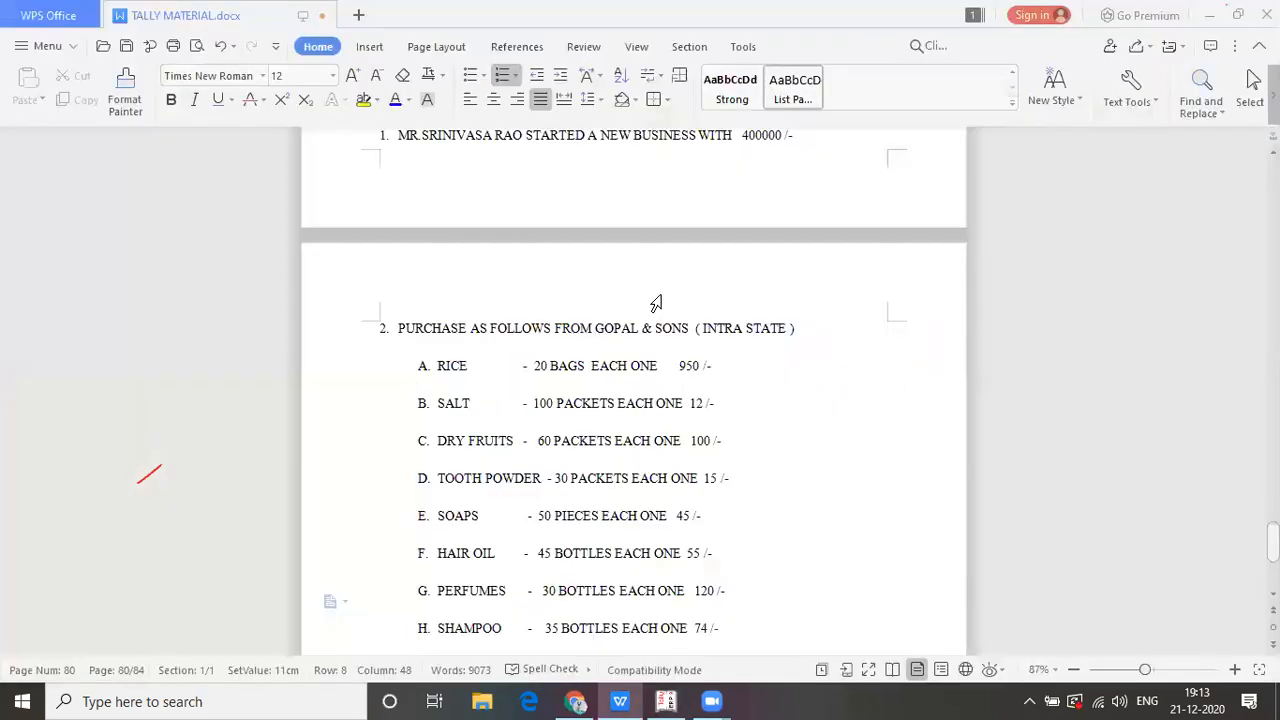
key(Up)
key(Up)
key(Up)
key(Up)
key(Up)
key(Up)
key(Up)
key(Up)
key(Up)
key(Up)
key(Up)
key(Up)
key(Up)
key(Up)
key(Down)
key(Down)
key(Down)
key(Down)
key(Down)
key(Down)
key(Down)
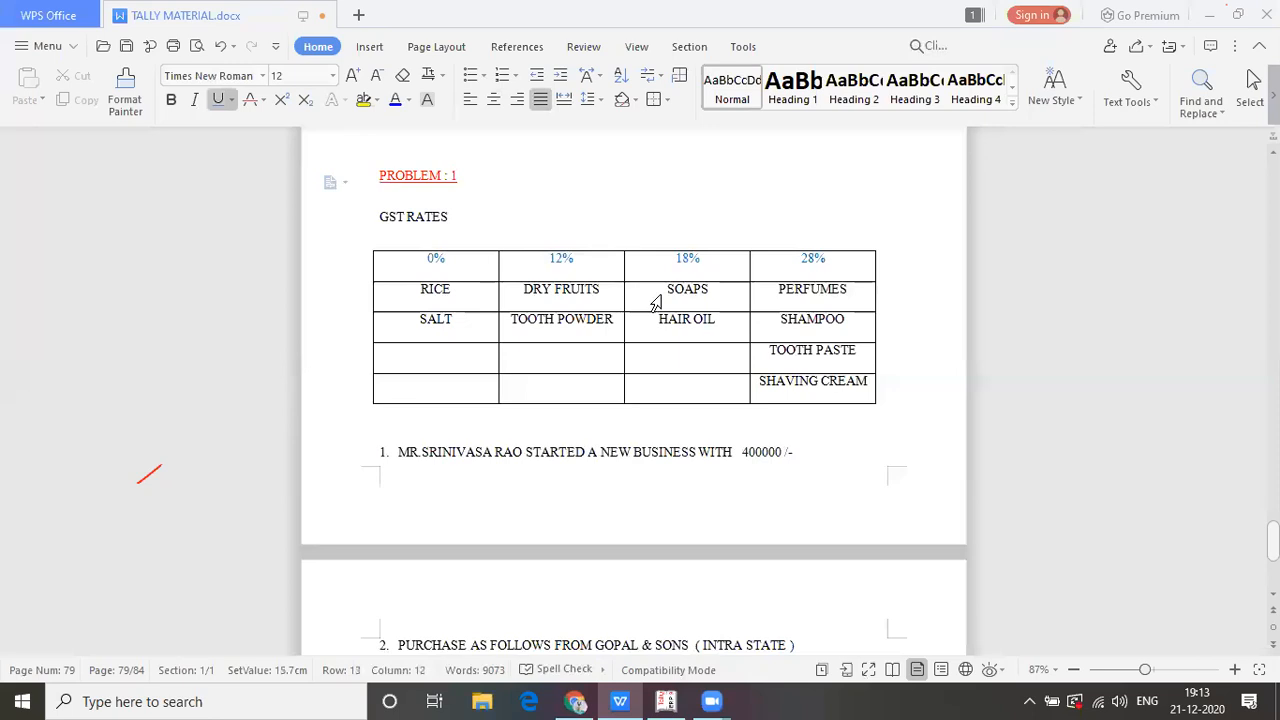
key(Down)
key(Down)
key(Down)
key(Down)
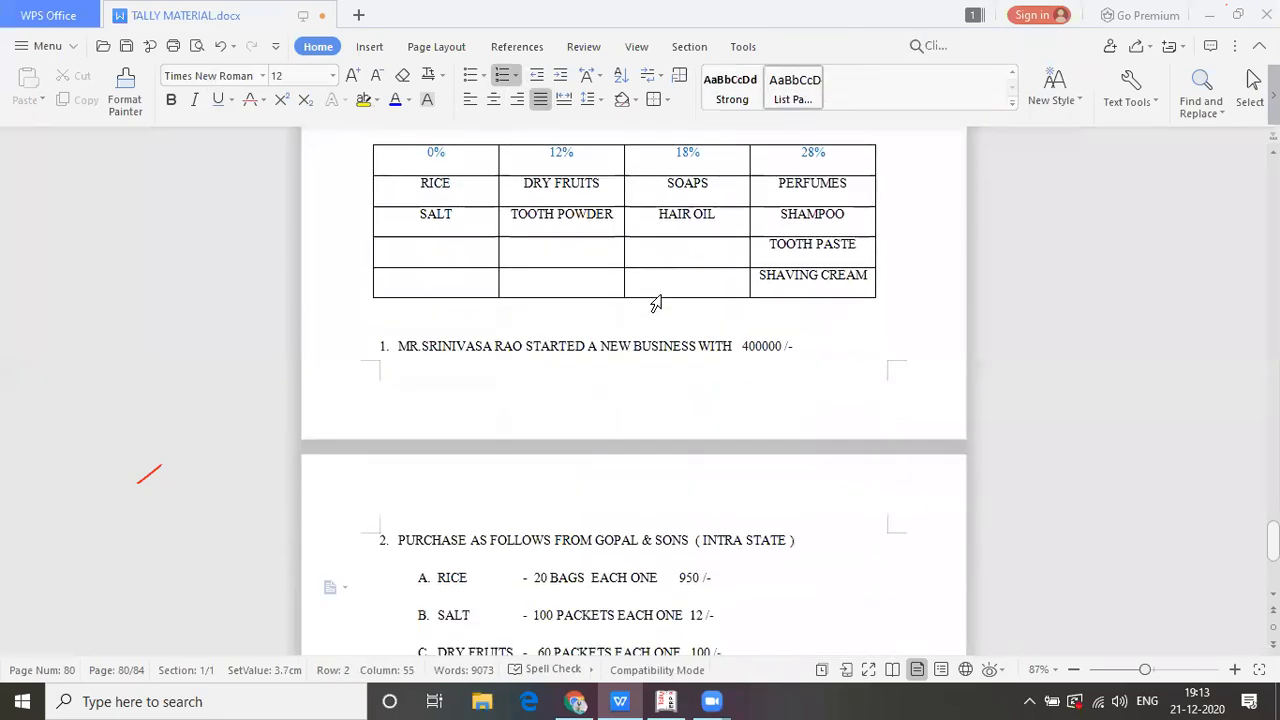
key(Down)
key(Down)
key(Down)
key(Down)
key(Down)
key(Down)
key(Down)
key(Down)
key(Down)
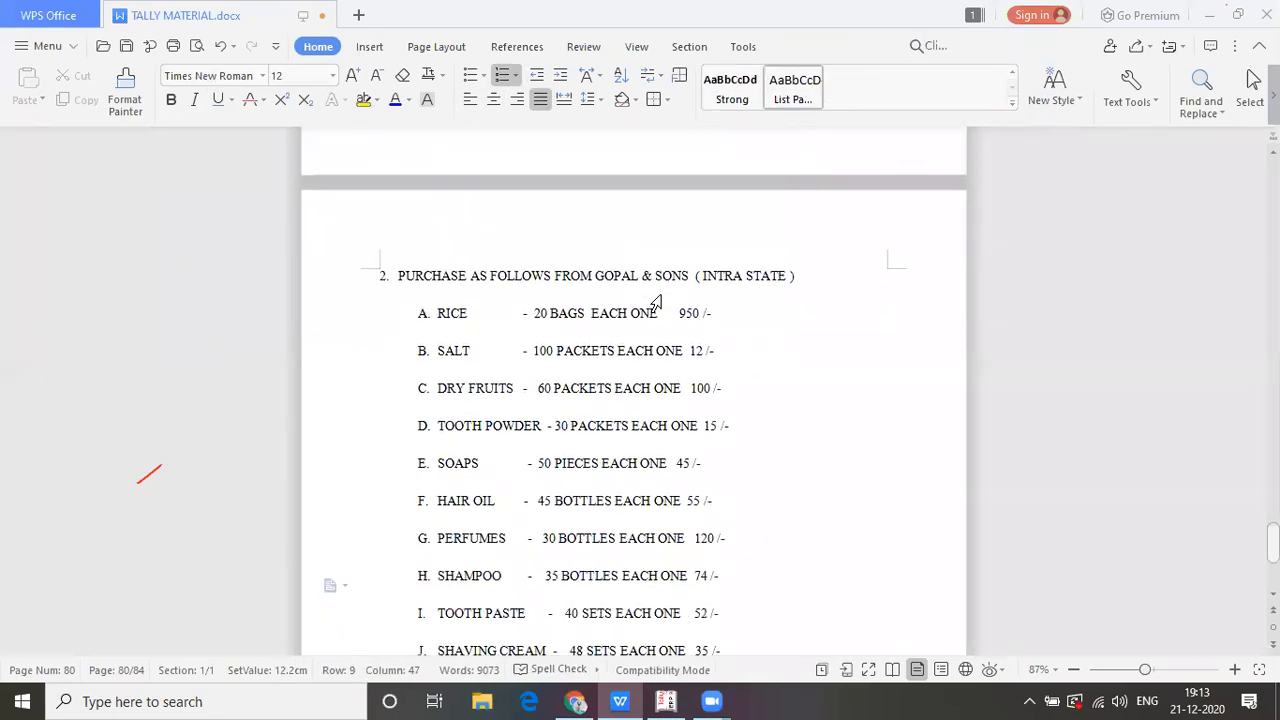
key(Down)
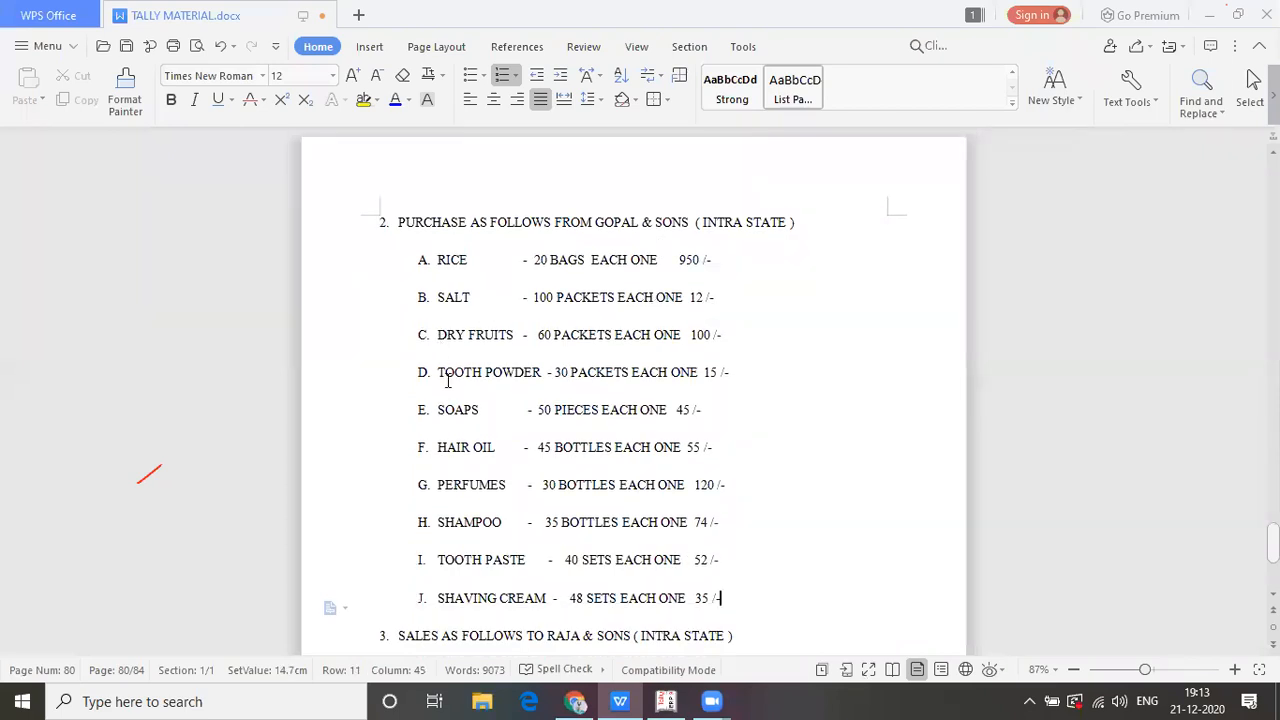
- Return to Tally.ERP 9 and add Dry Fruits to the voucher with a quantity of 60 packets at a rate of 100
key(alt+Tab)
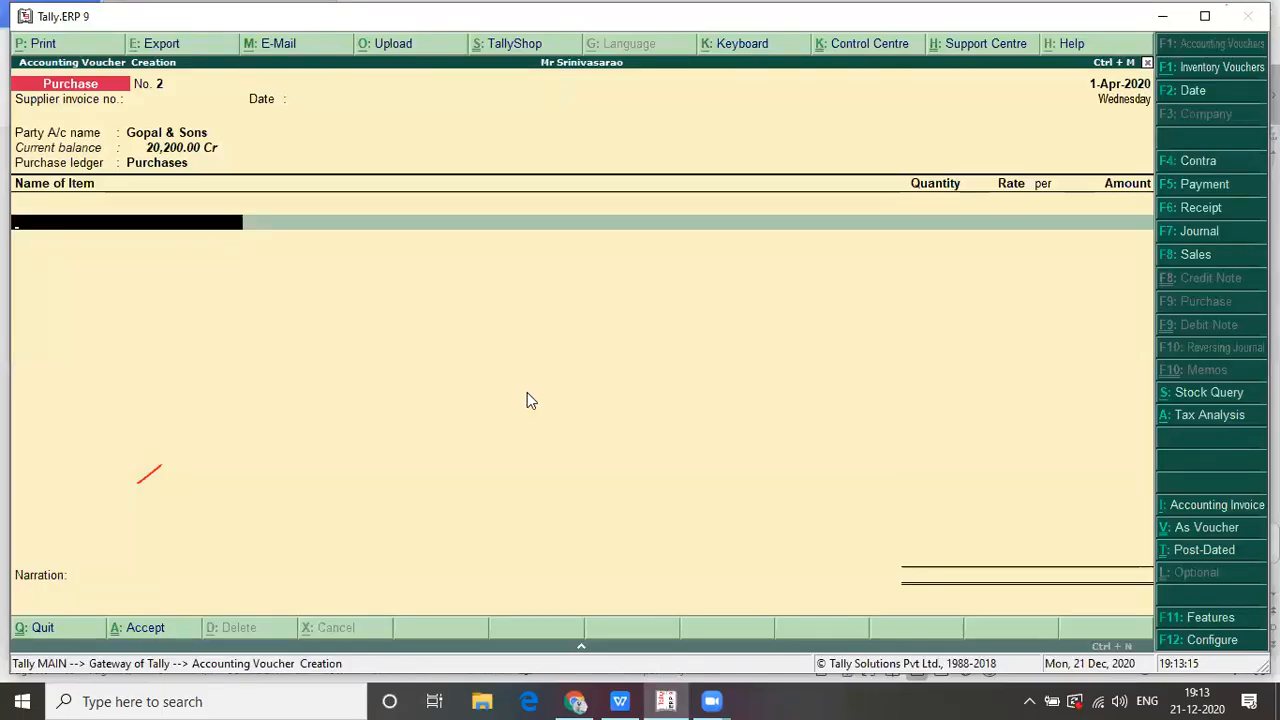
key(alt+Tab)
key(alt+Tab)
text(D)
key(Return)
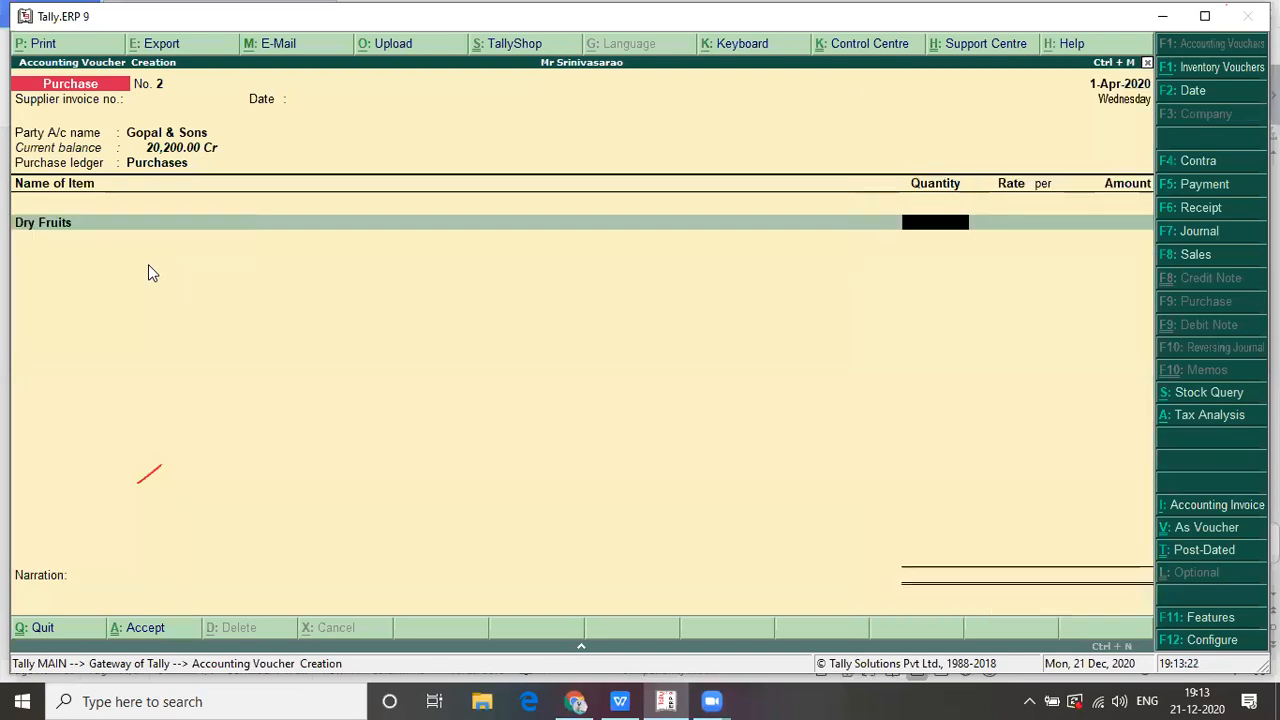
key(alt+Tab)
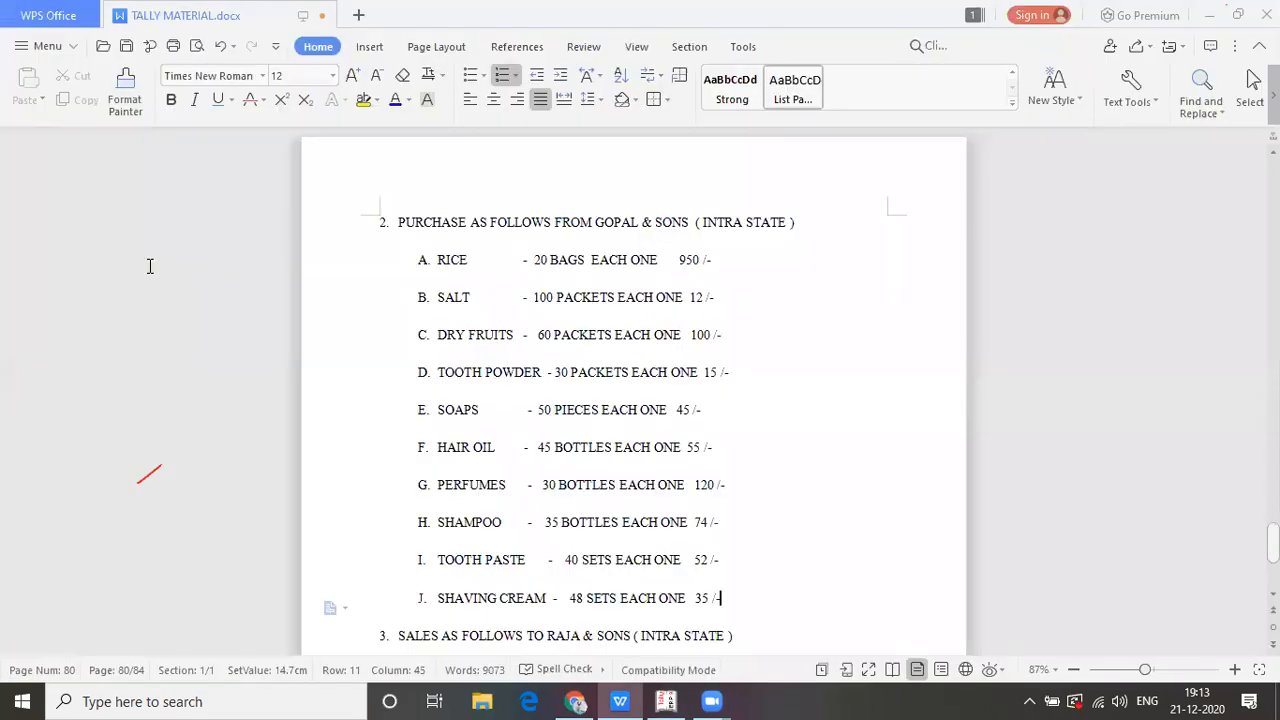
key(alt+Tab)
text(60)
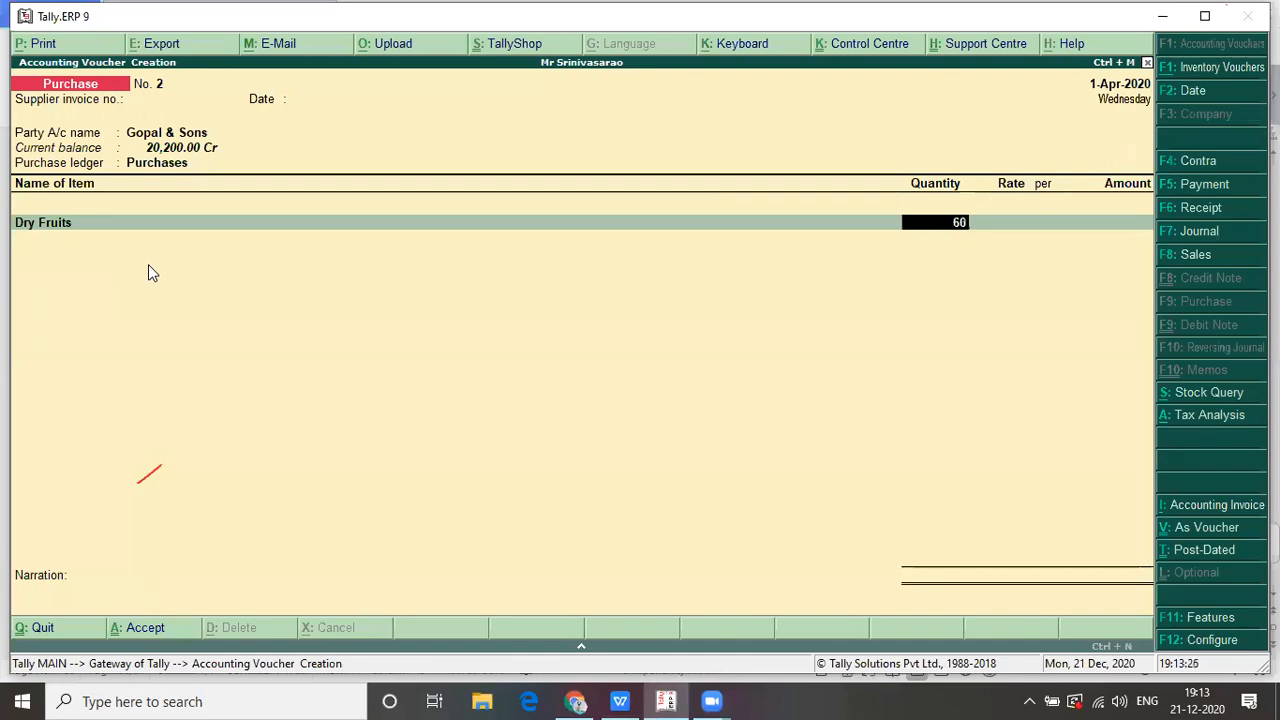
key(Return)
key(alt+Tab)
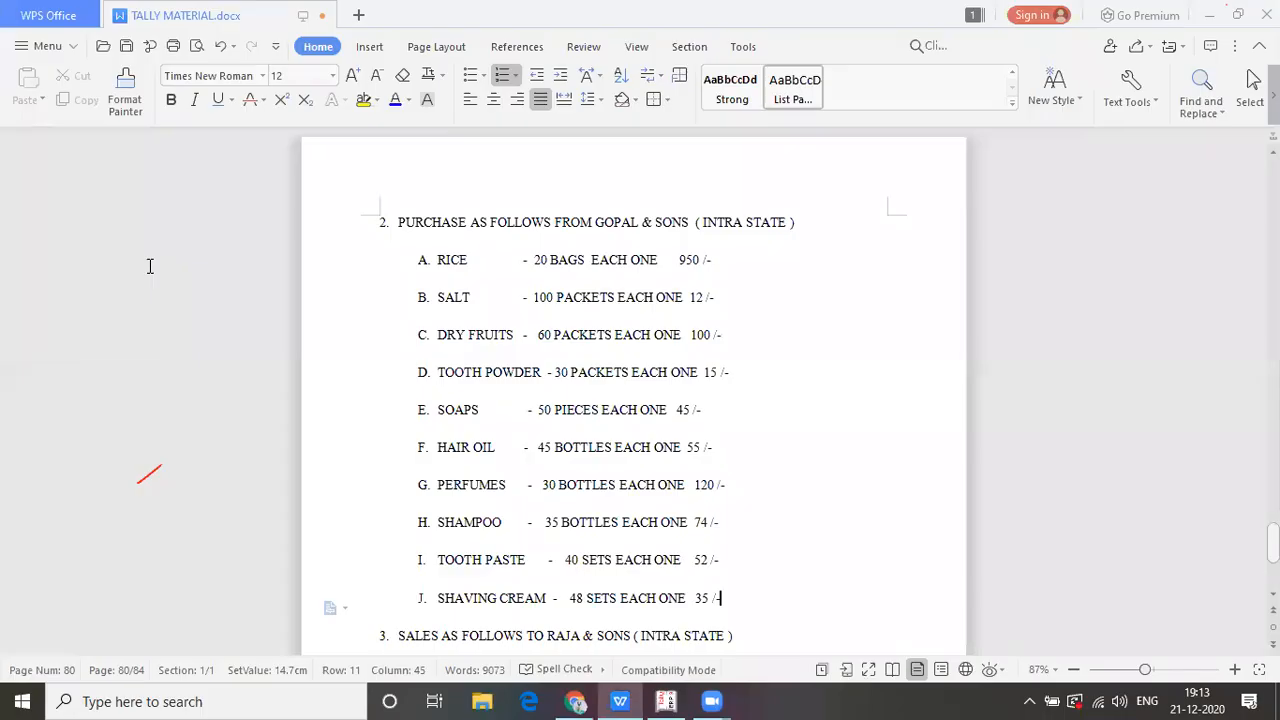
key(alt+Tab)
text(100)
key(Return)
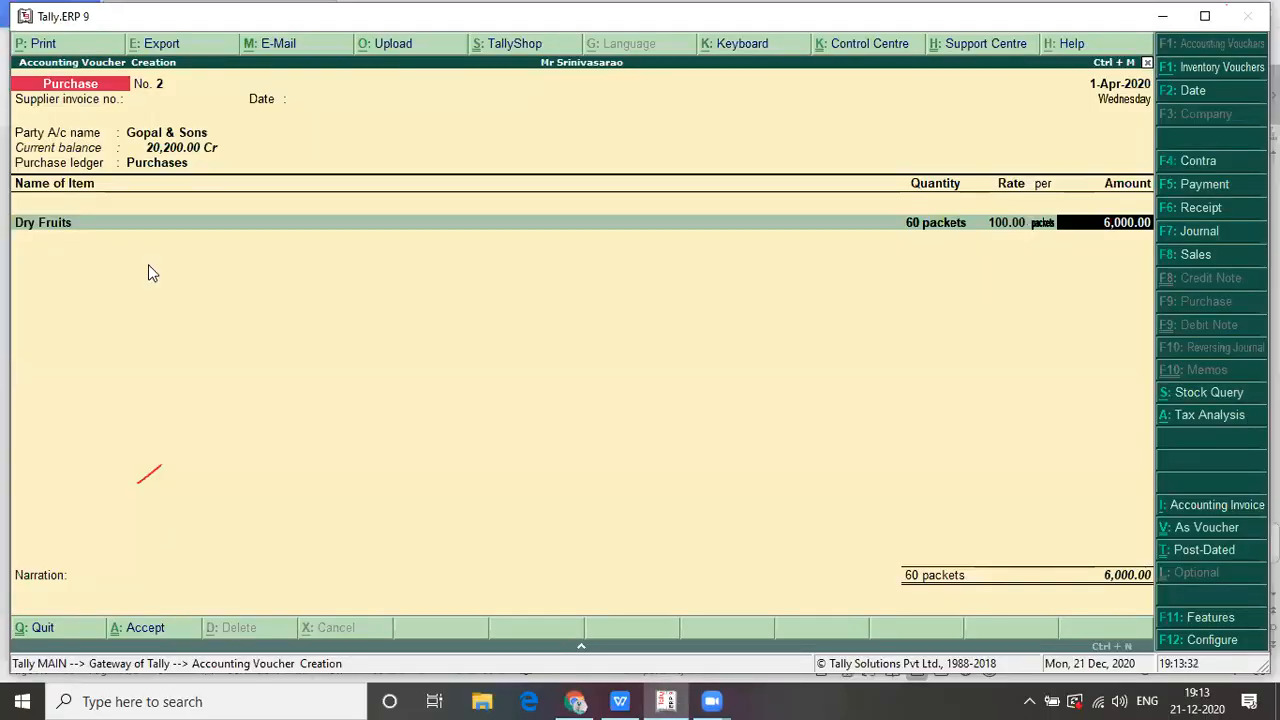
key(Return)
- Add Toothpowder with a quantity of 30 packets at a rate of 15, then end the item list
key(alt+Tab)
key(alt+Tab)
text(Too)
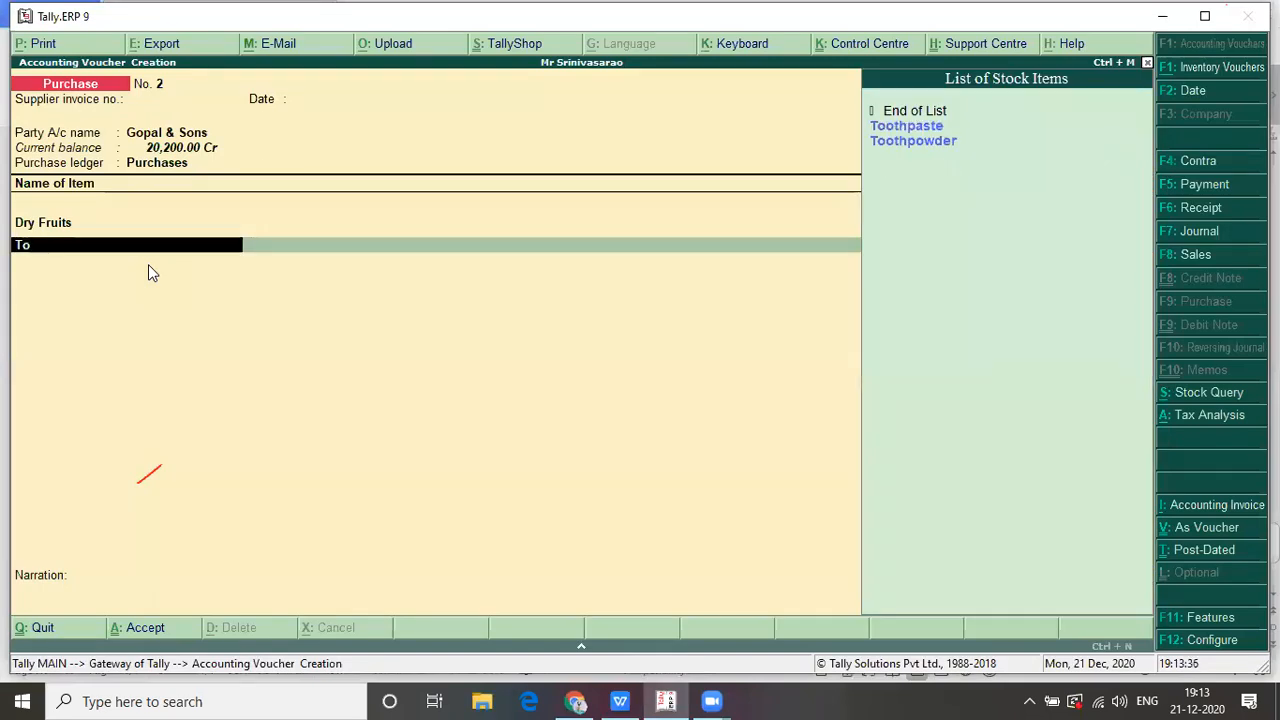
key(Down)
key(Return)
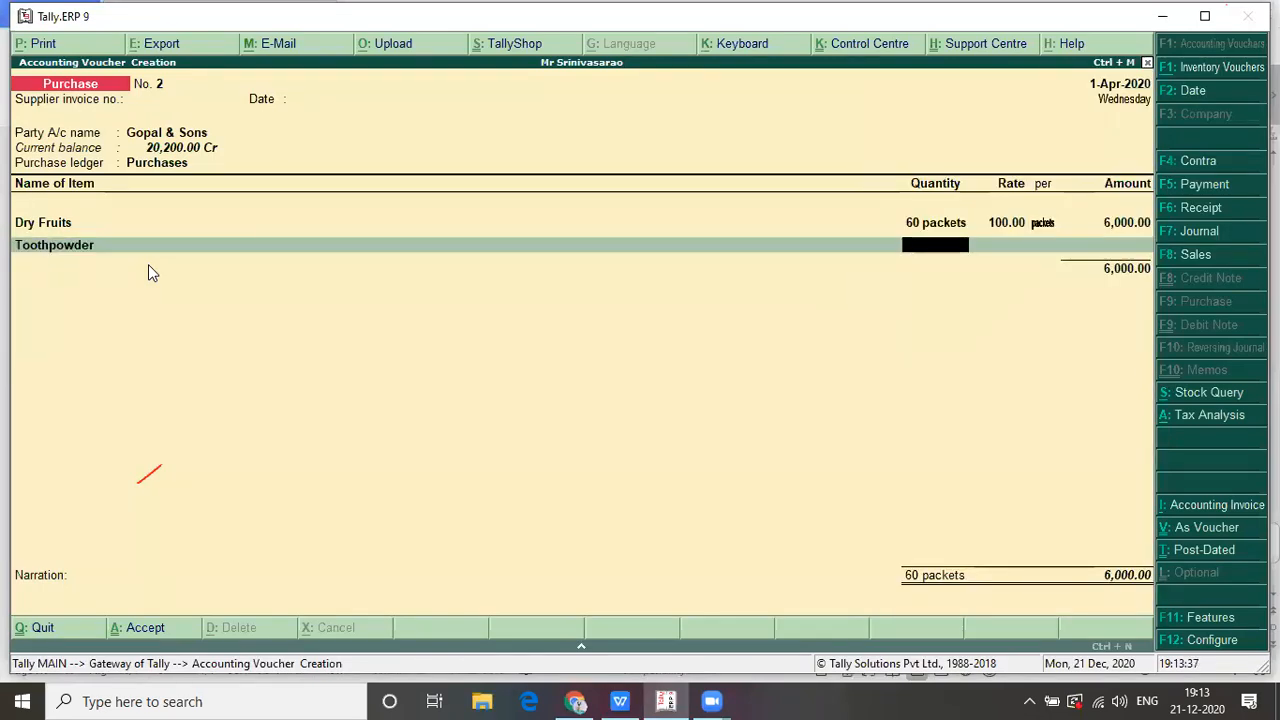
key(alt+Tab)
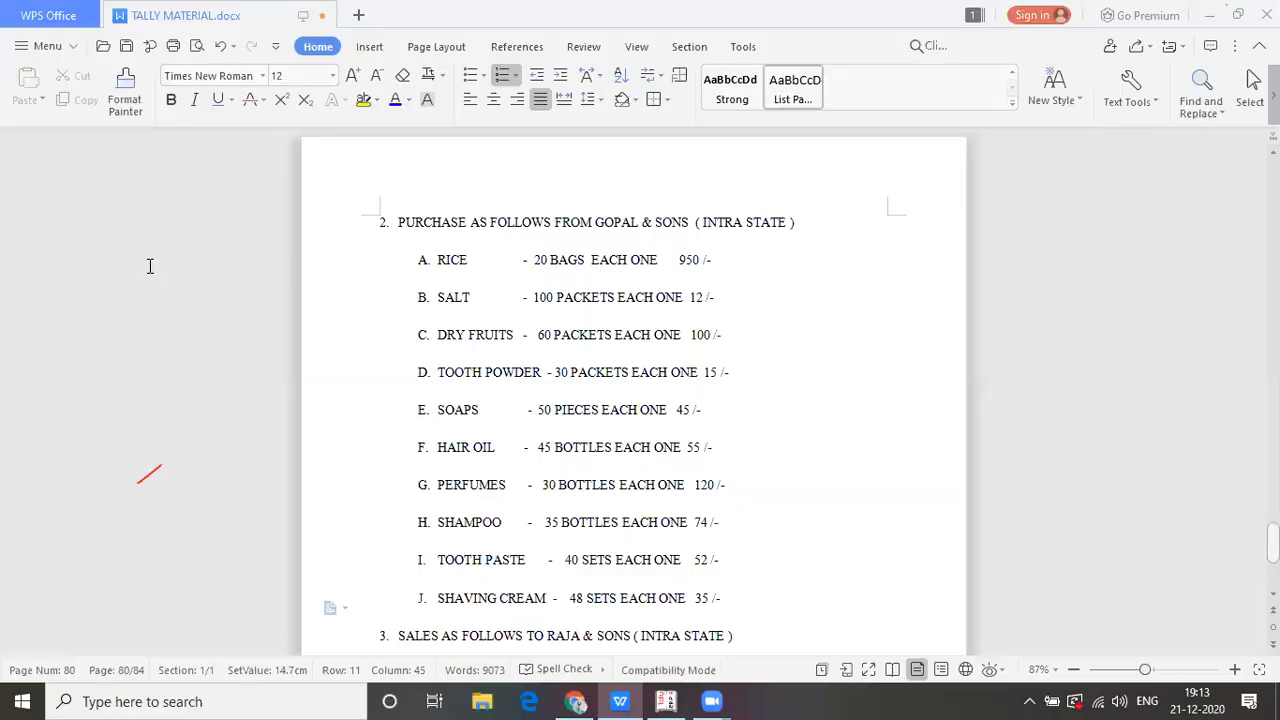
key(alt+Tab)
text(30)
key(Return)
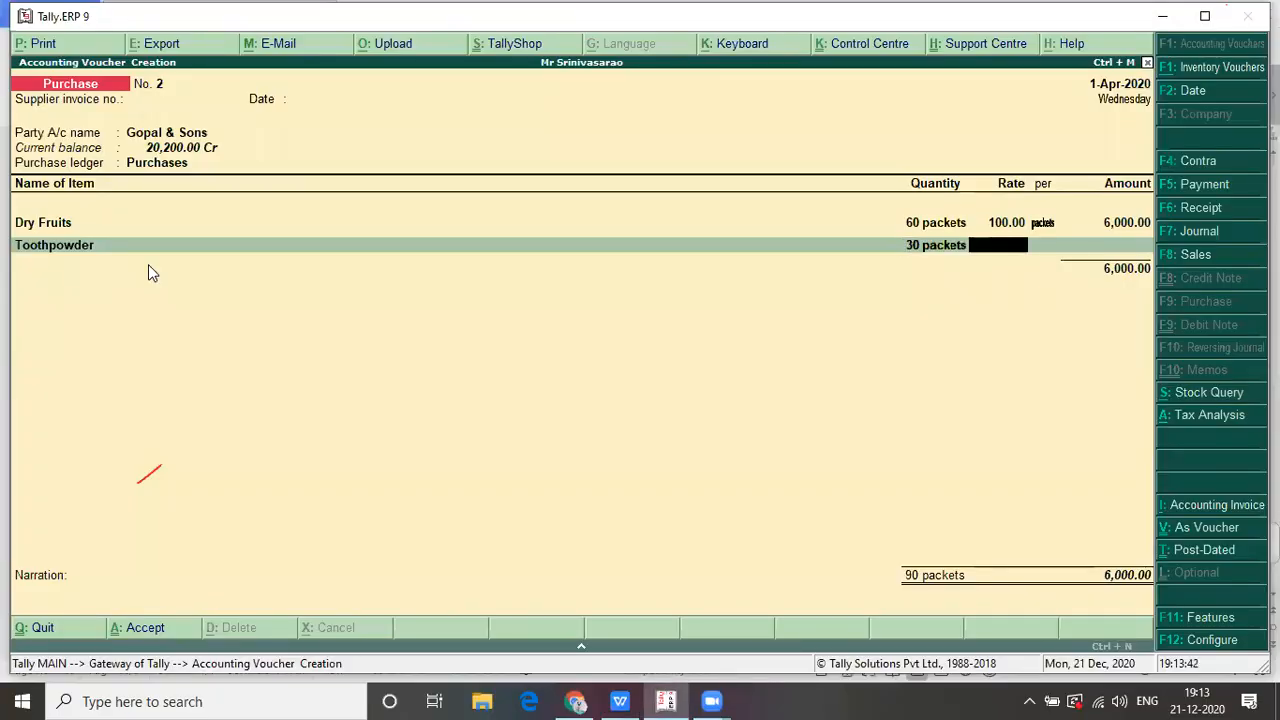
key(alt+Tab)
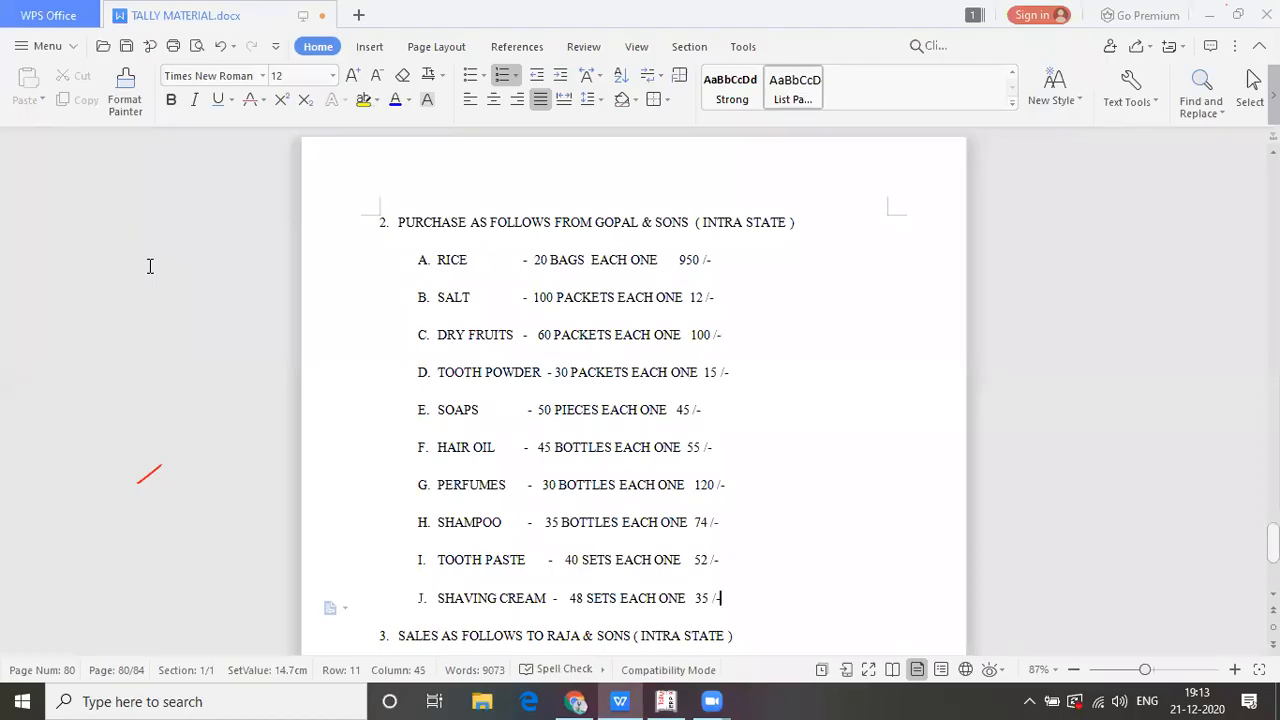
key(alt+Tab)
text(15)
key(Return)
key(Return)
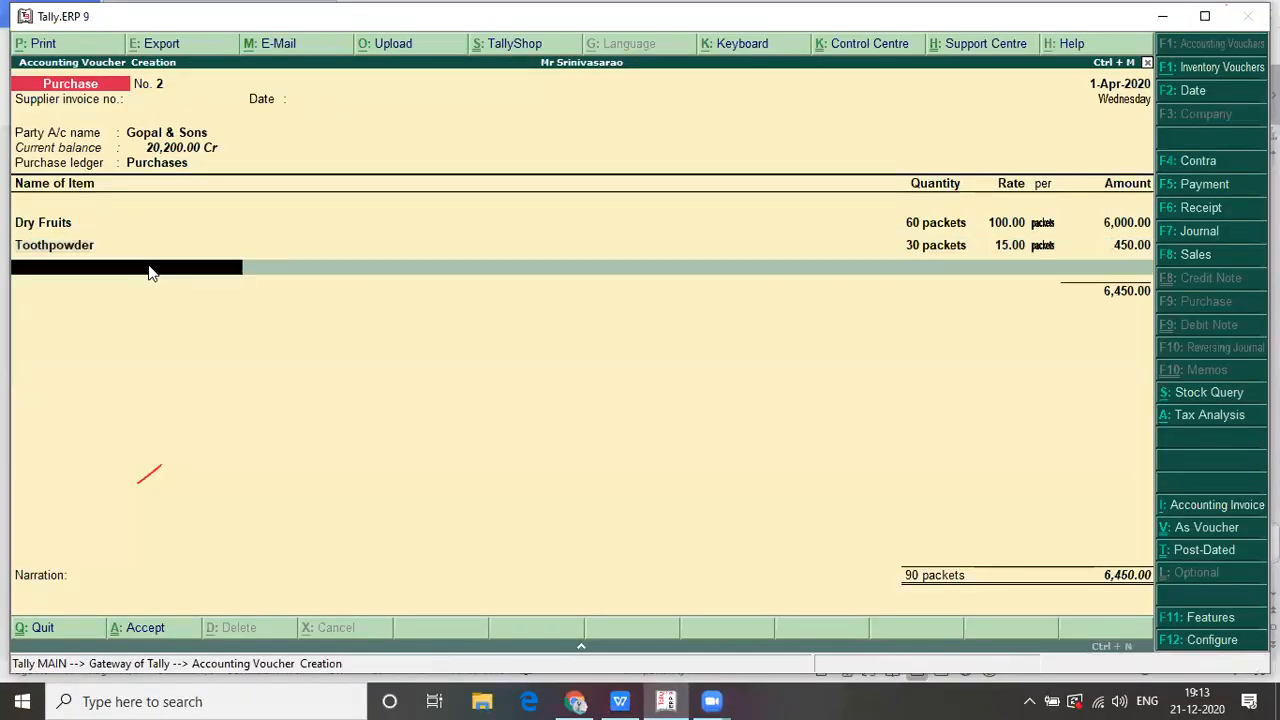
key(Return)
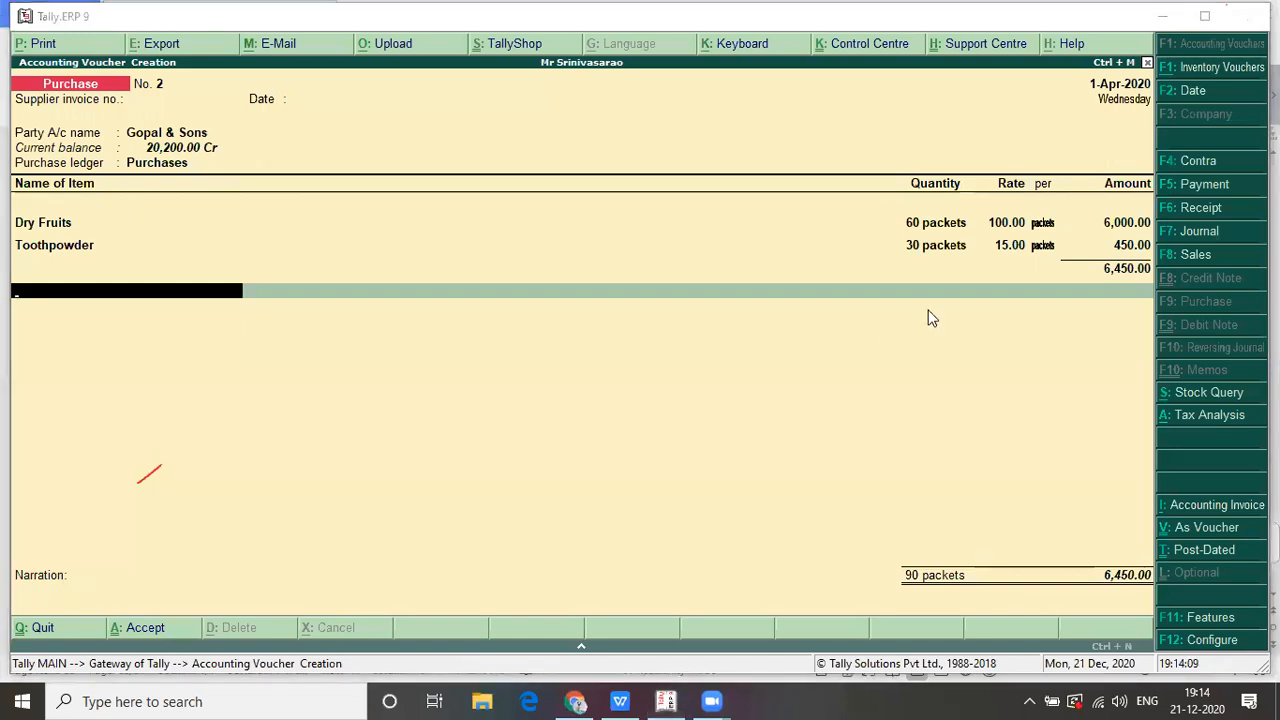
- Switch to TALLY MATERIAL.docx in WPS Office and check the GST rate for Dry Fruits and Tooth Powder in the GST rates table
key(alt+Tab)
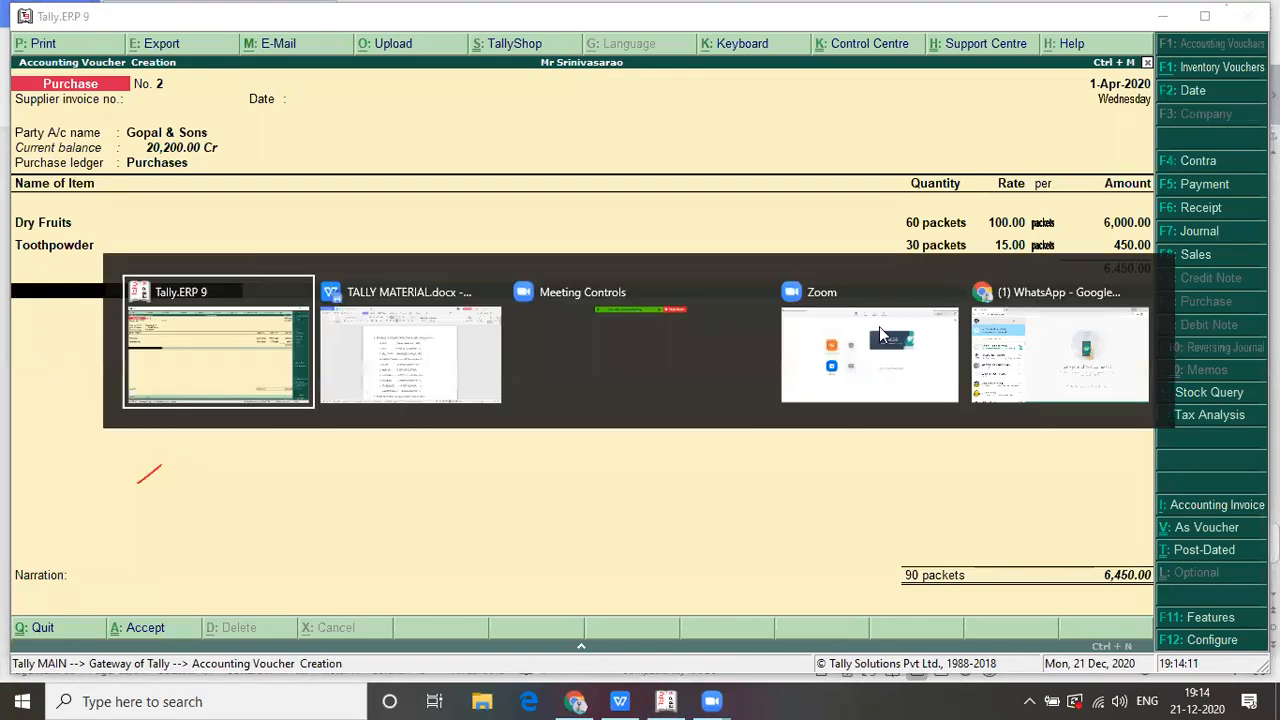
key(alt+Tab)
key(Up)
key(Up)
key(Up)
key(Up)
key(Up)
key(Up)
key(Up)
key(Page_Up)
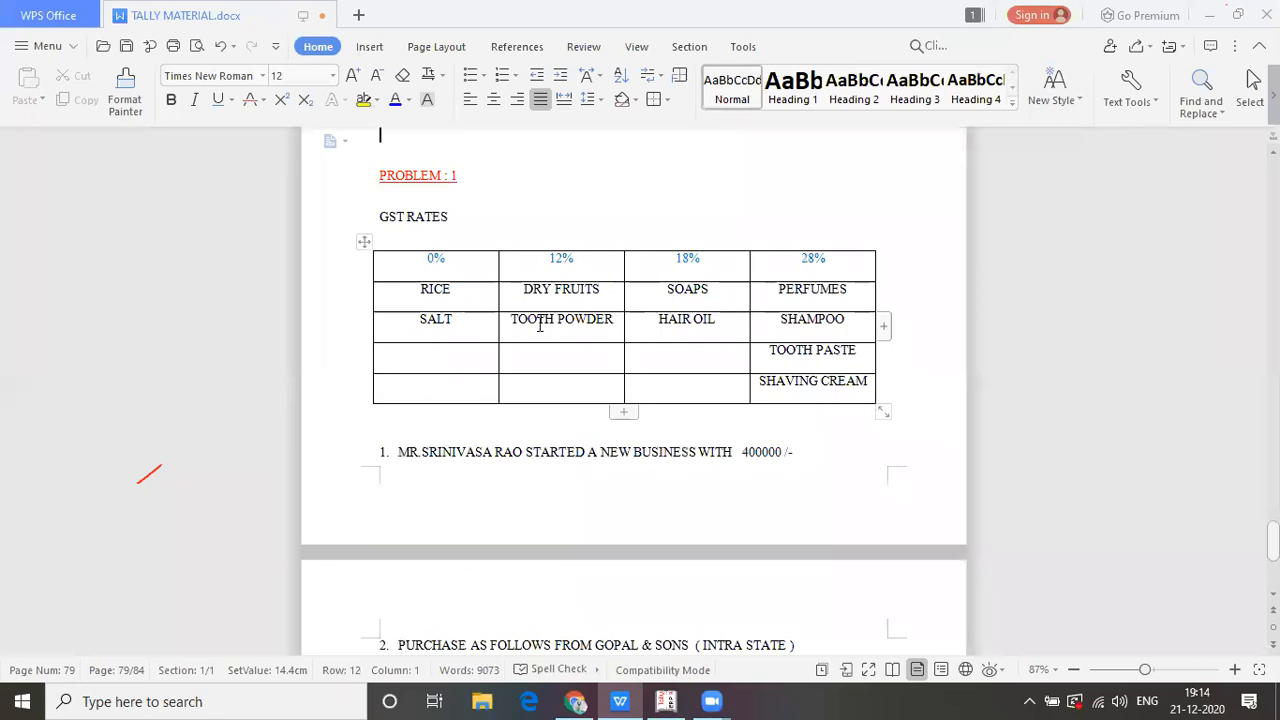
drag(520, 292, 612, 330)
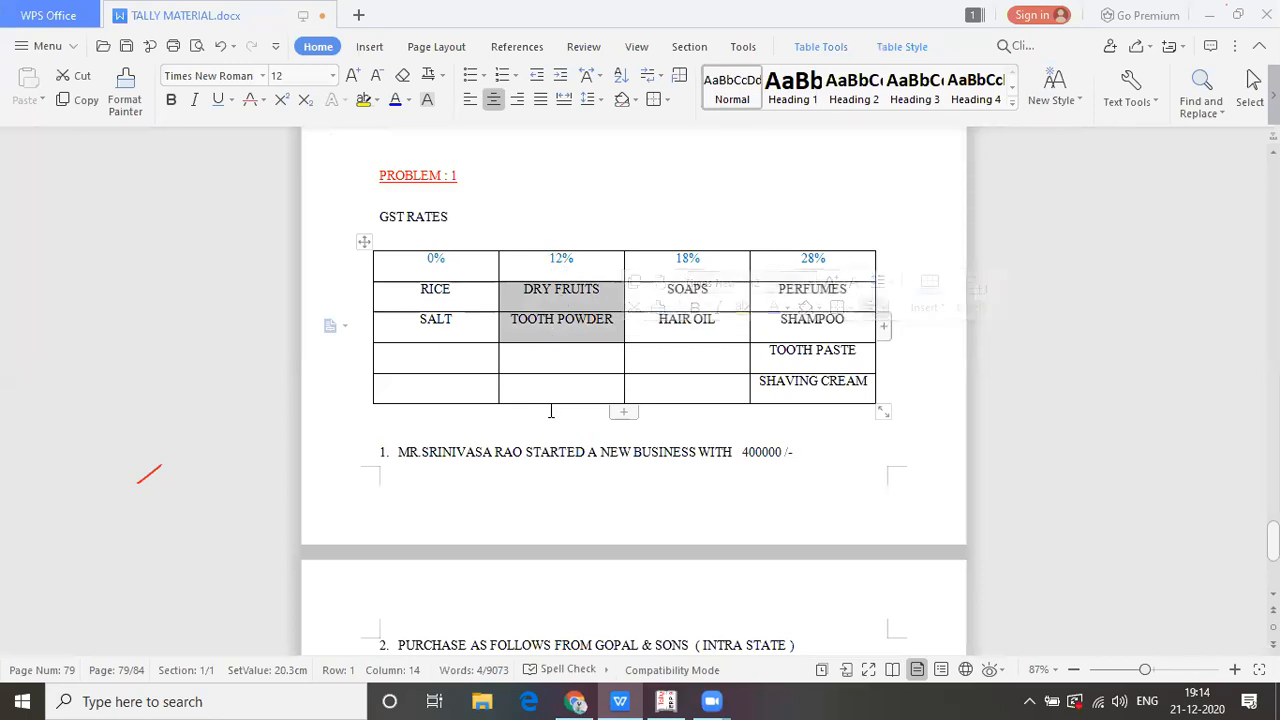
click(879, 560)
key(Down)
key(Down)
key(Down)
key(Down)
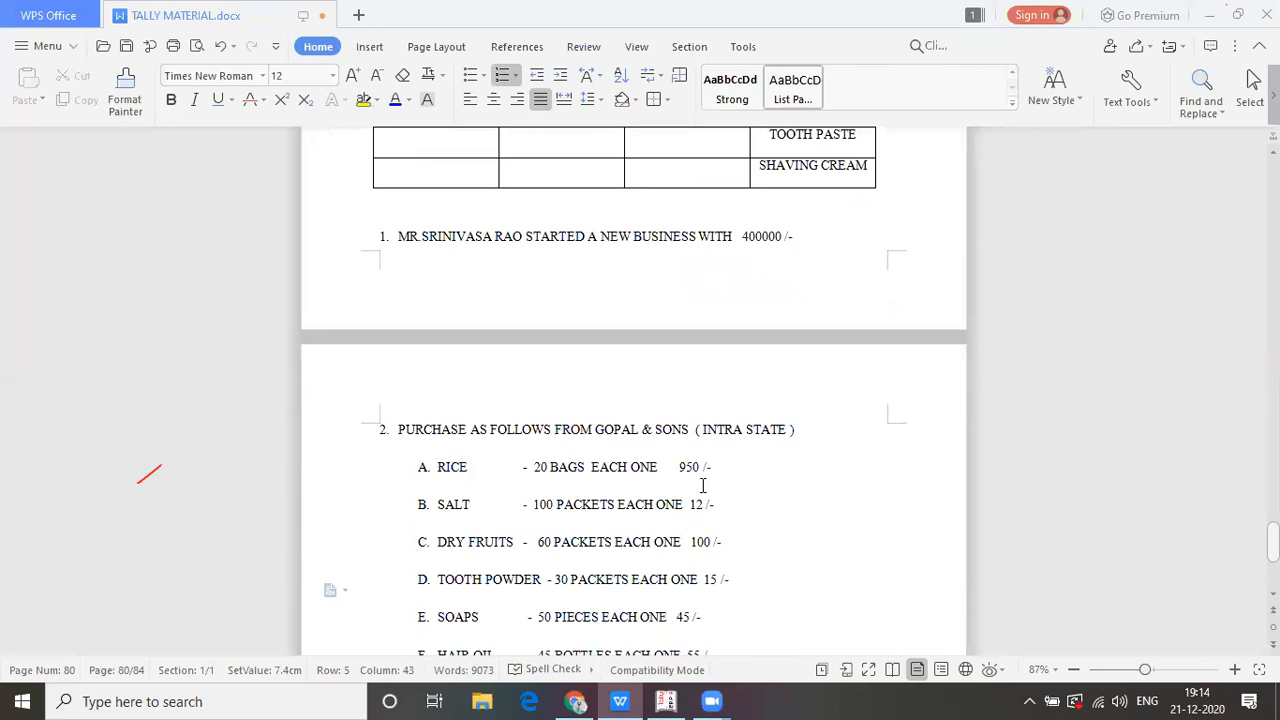
- Return to Tally.ERP 9 and add the Cgst ledger to the purchase voucher at a rate of 6%
key(alt+Tab)
text(C)
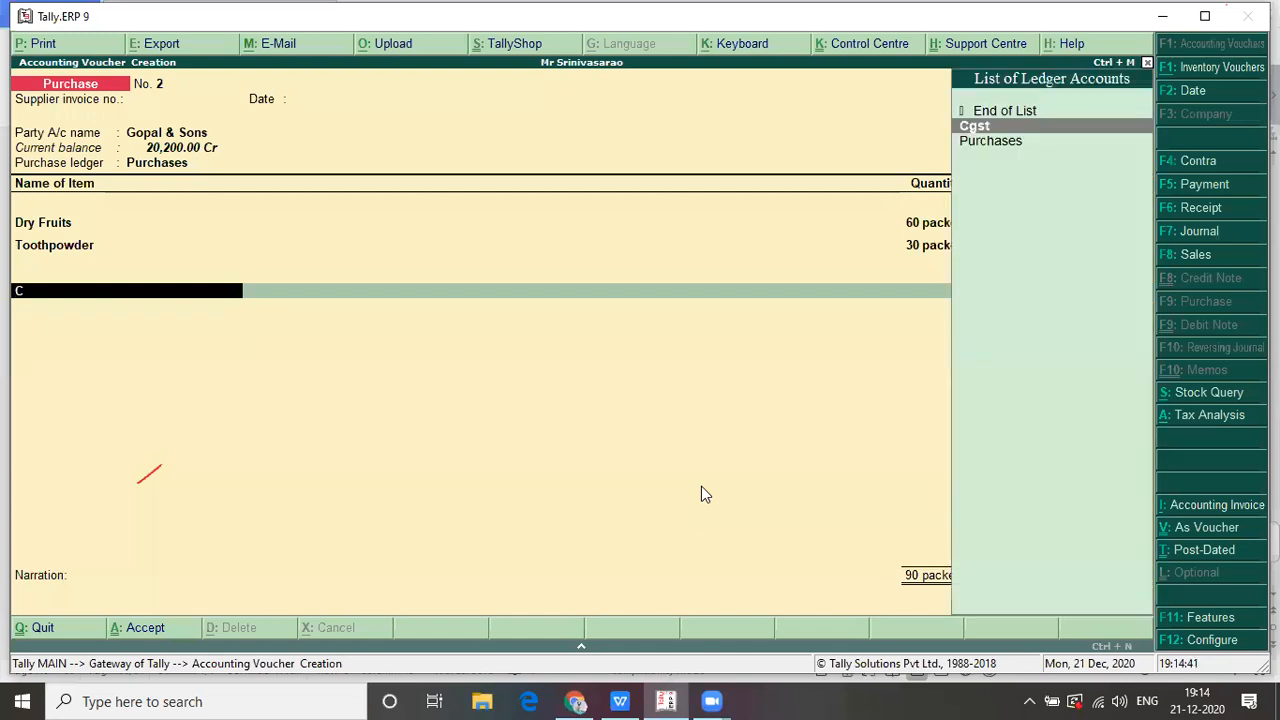
key(Return)
text(6 )
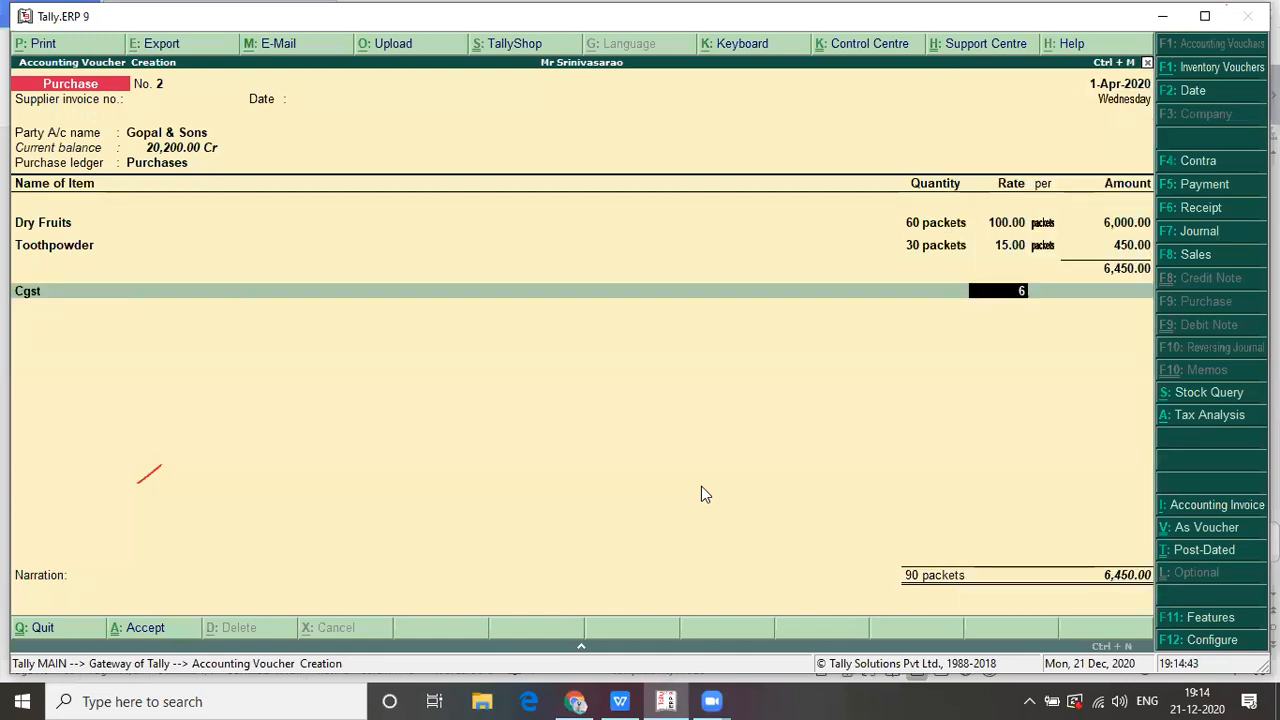
text(%)
key(Return)
key(Return)
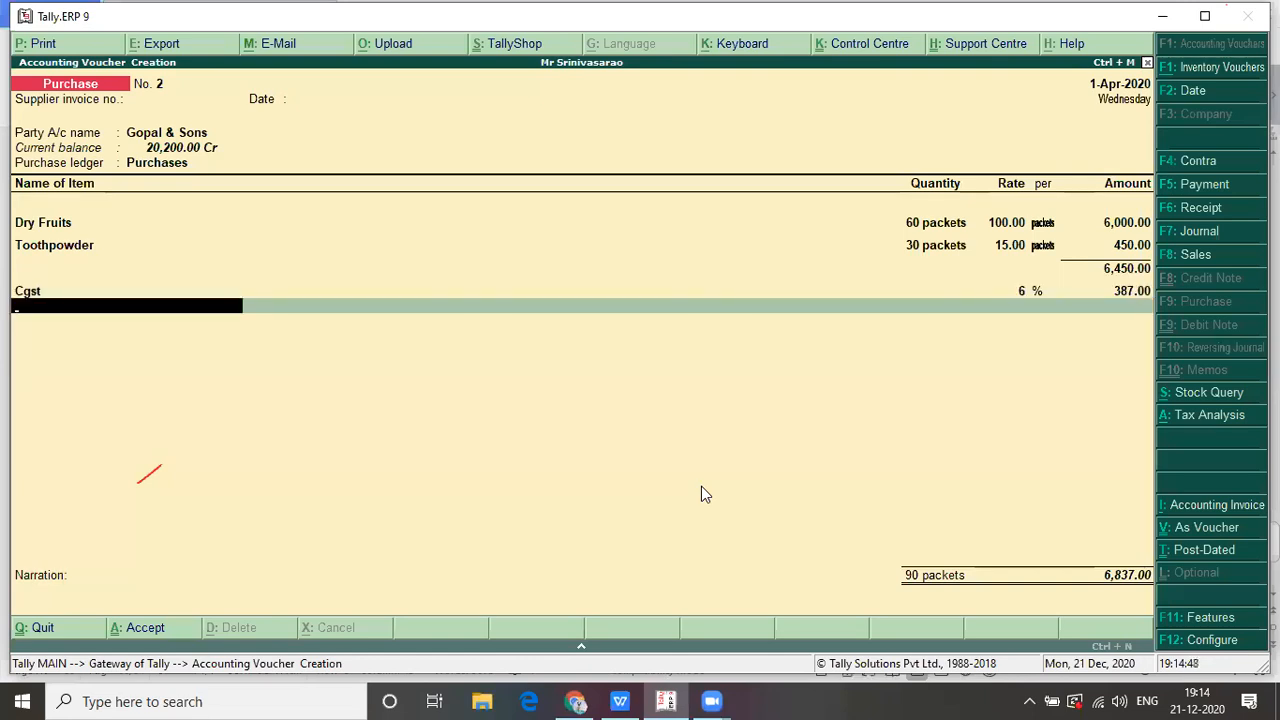
- Add the Sgst ledger at a rate of 6% and save the purchase voucher with a blank narration
text(s)
key(Return)
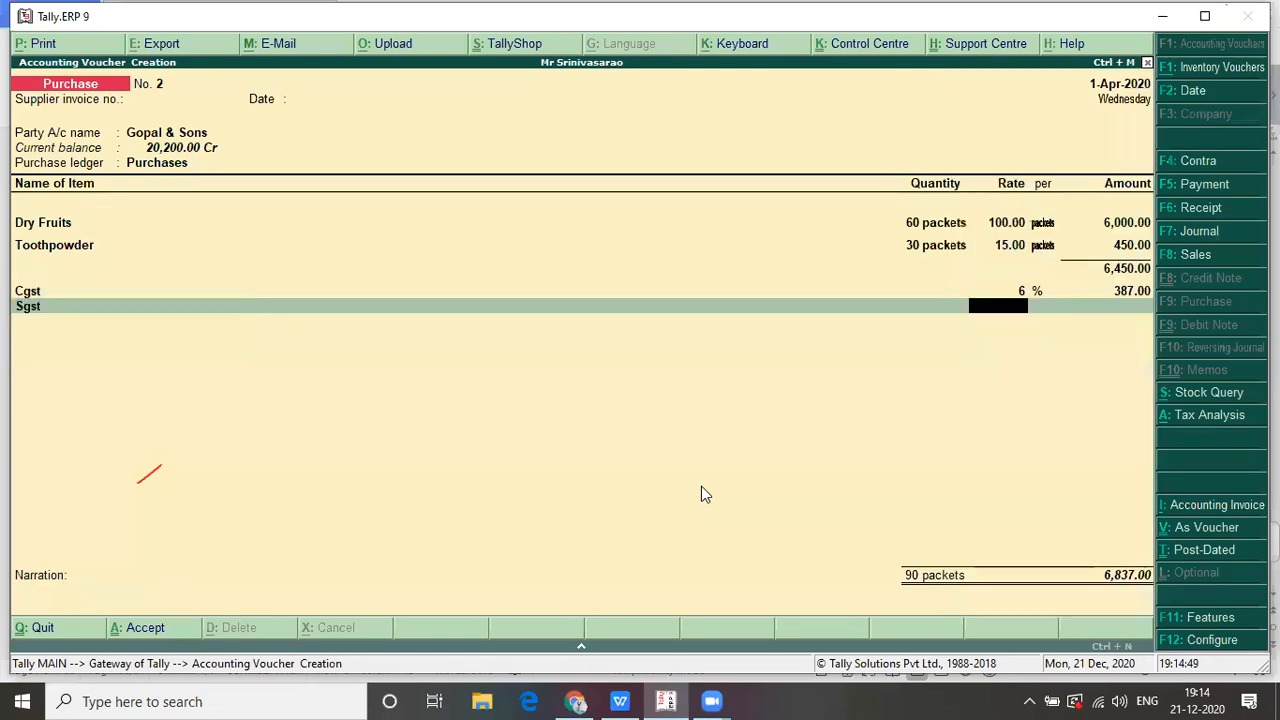
text(6)
key(Return)
key(Return)
key(Return)
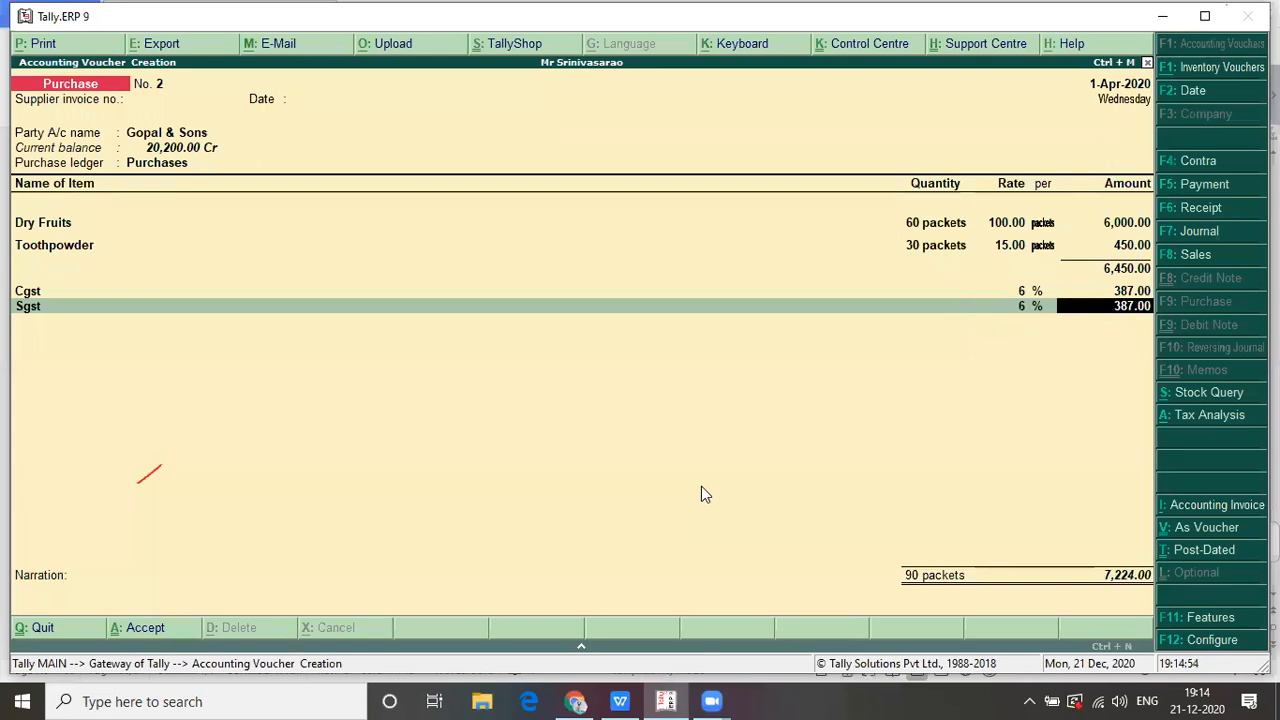
key(Return)
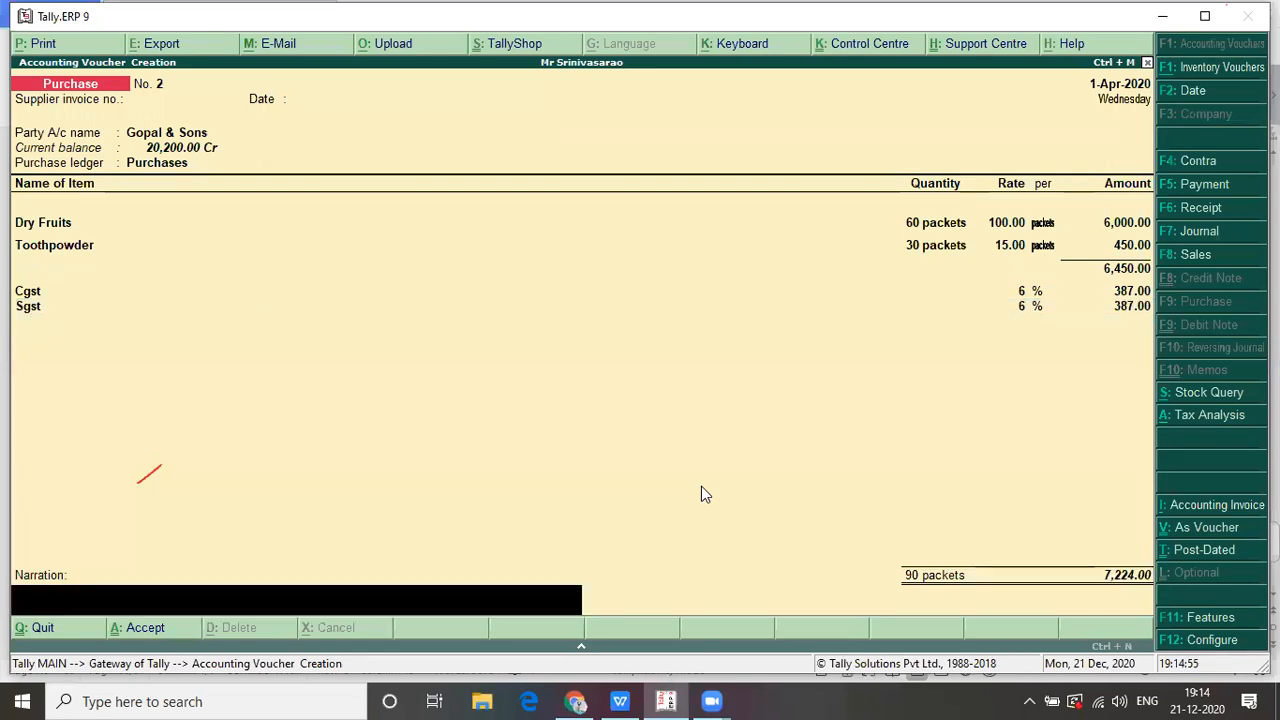
key(Return)
key(Return)
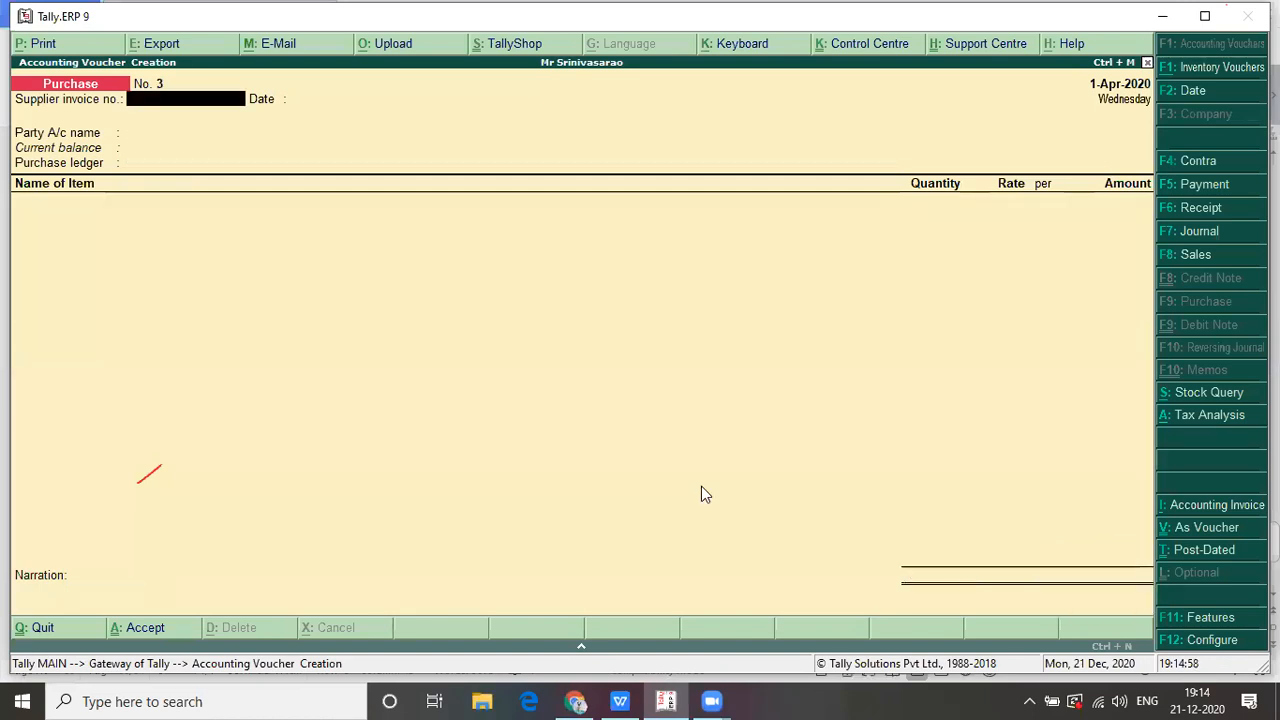
- Switch to TALLY MATERIAL.docx in WPS Office and examine the GST rates table and purchase list for the next group of items
key(alt+Tab)
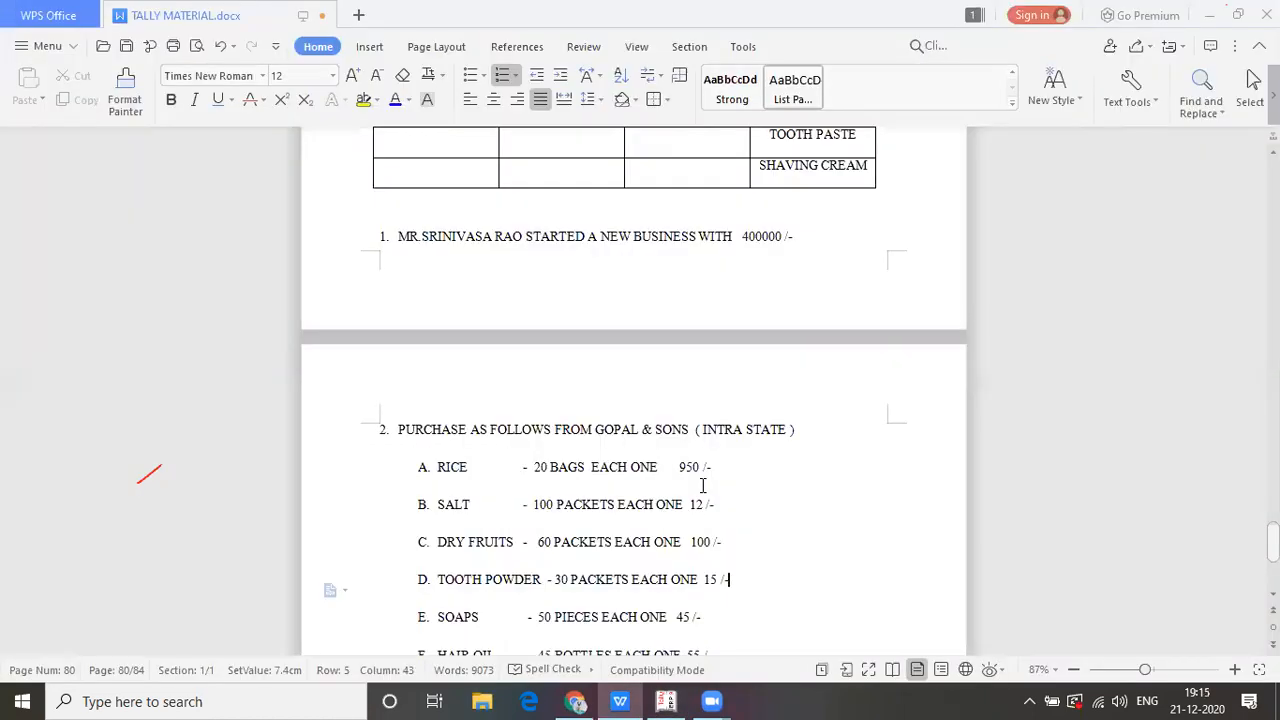
key(Down)
key(Down)
key(Down)
key(Up)
key(Up)
key(Up)
key(Up)
key(Up)
key(Up)
key(Up)
key(Up)
key(Up)
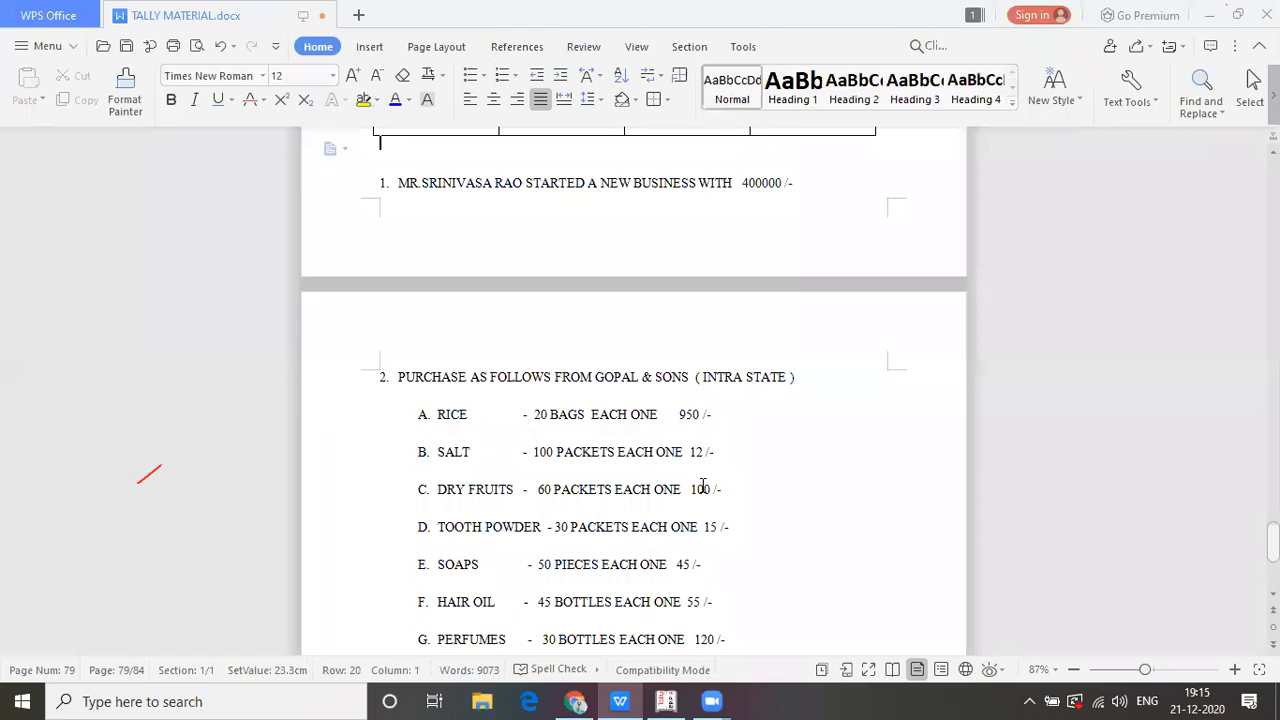
key(Up)
key(Up)
key(Up)
key(Up)
key(Up)
key(Down)
key(Down)
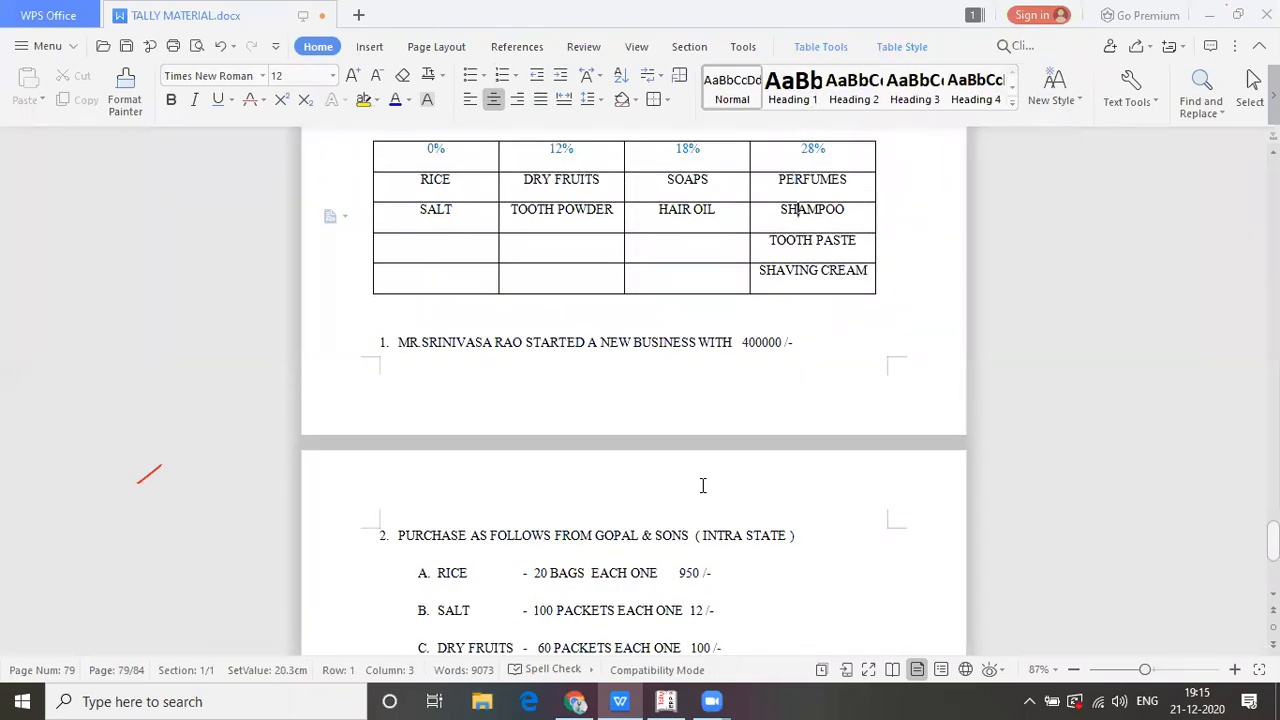
key(Down)
key(Down)
key(Down)
key(Down)
key(Down)
key(Down)
key(Down)
key(Down)
key(Down)
key(Down)
key(Down)
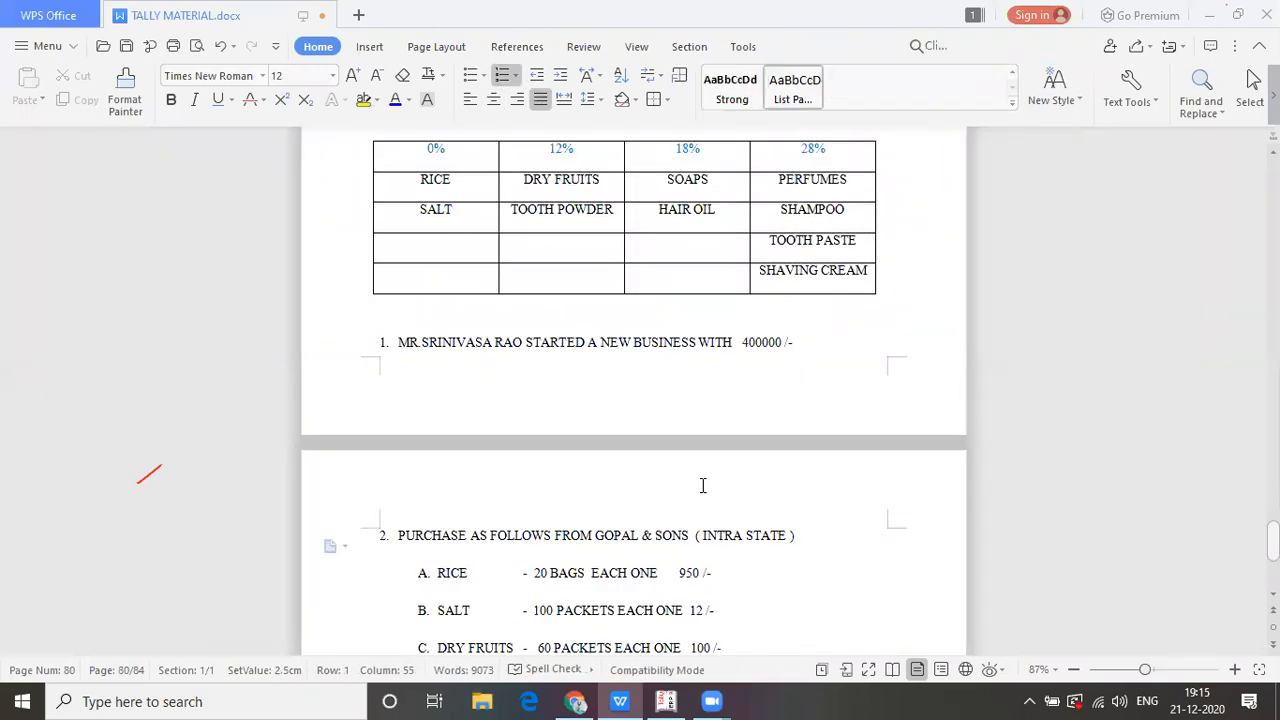
key(Down)
key(Down)
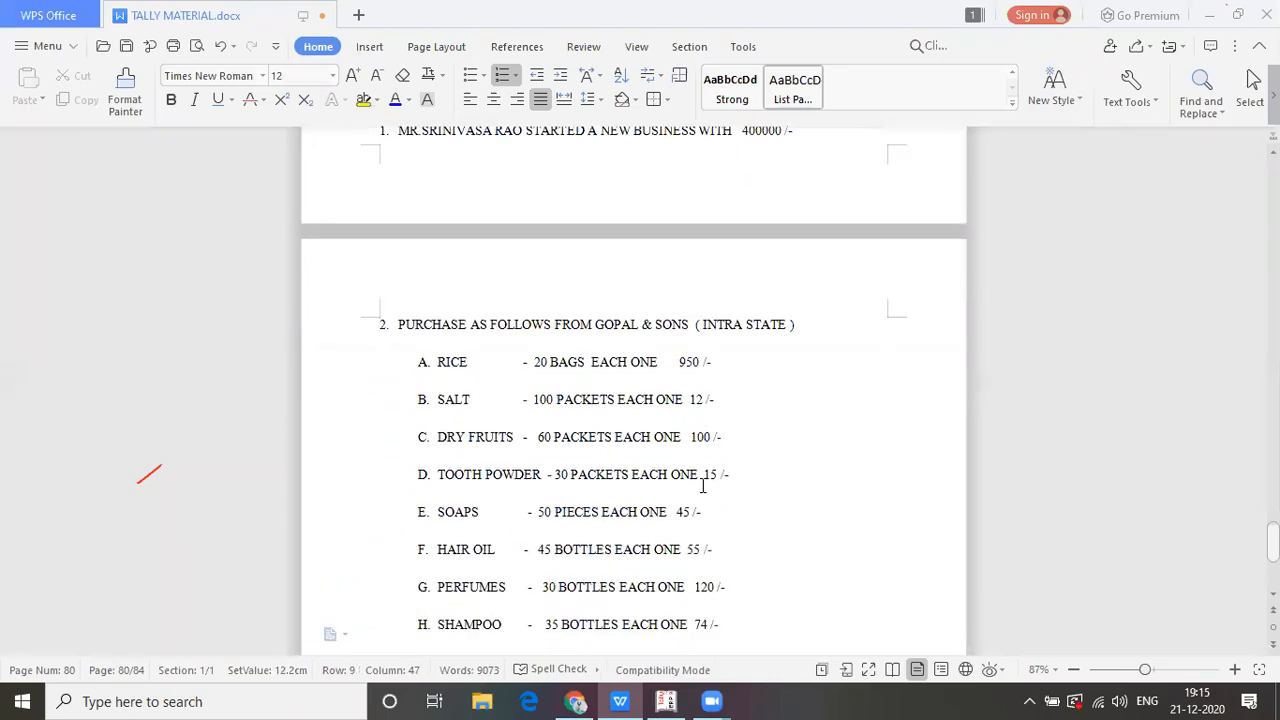
- Return to Tally.ERP 9 and set the new voucher's party to Gopal & Sons with default supplier details and Purchases as the purchase ledger
key(alt+Tab)
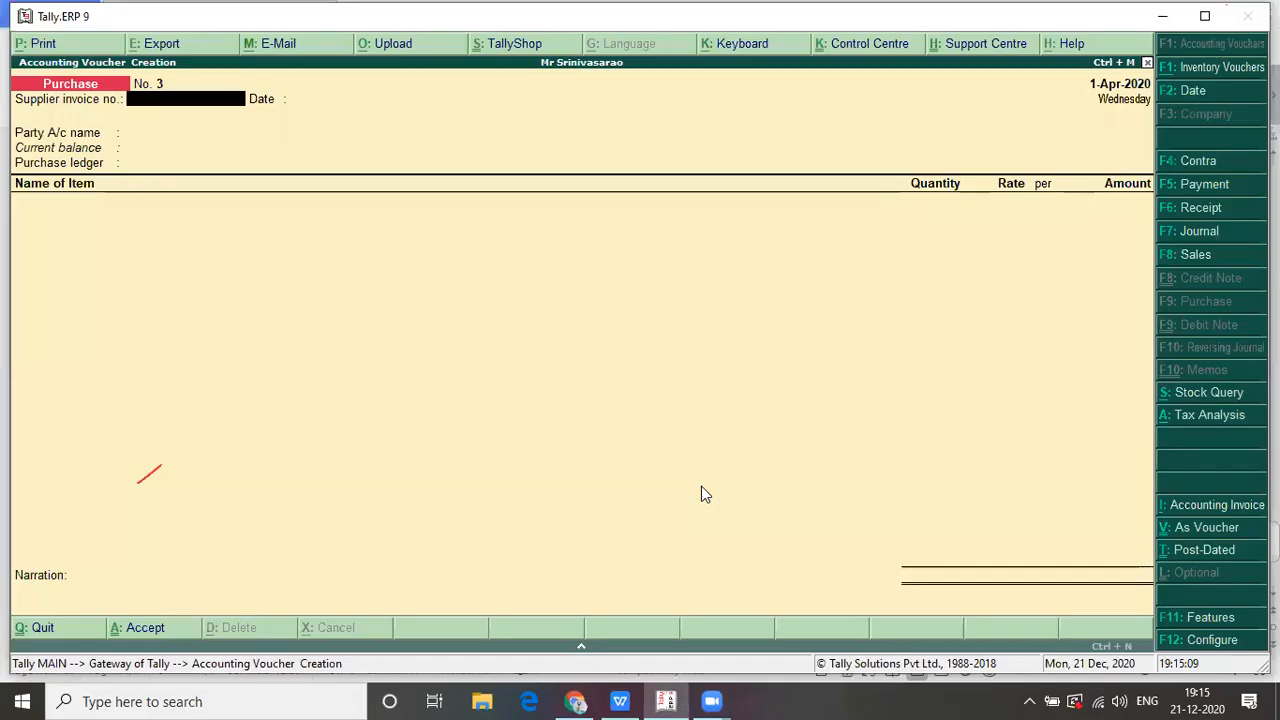
key(Return)
key(Return)
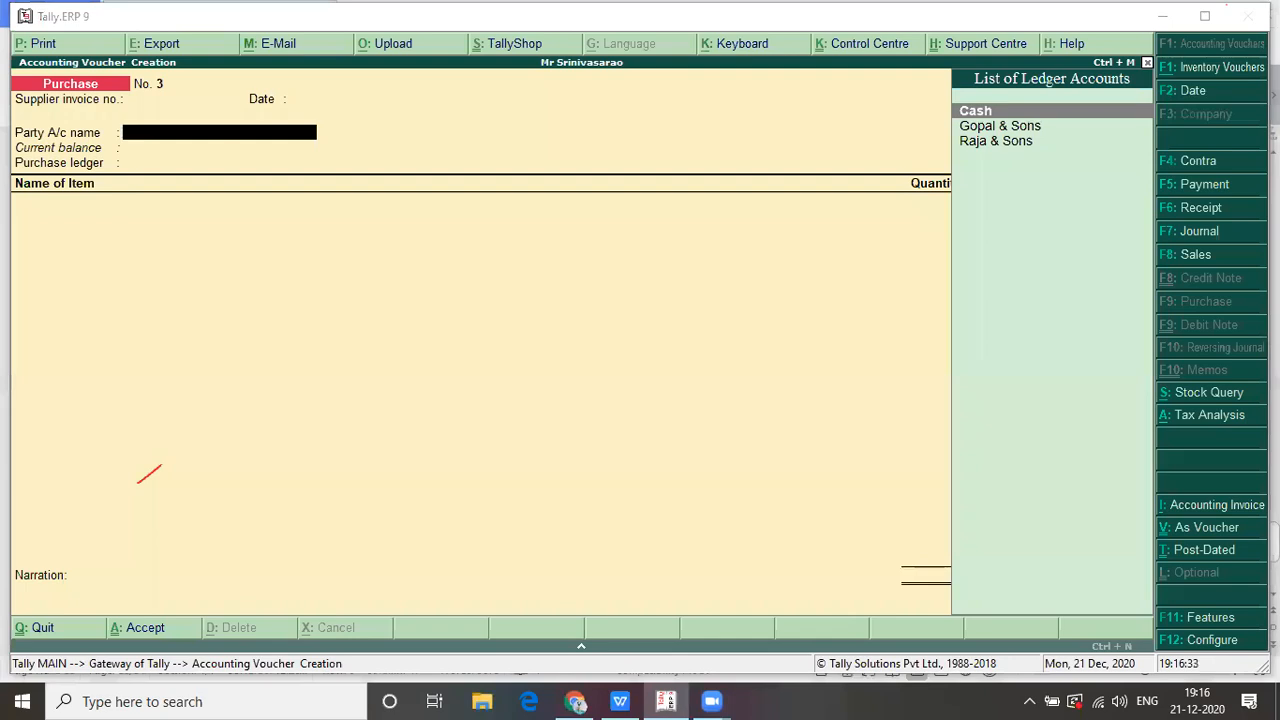
key(alt+Tab)
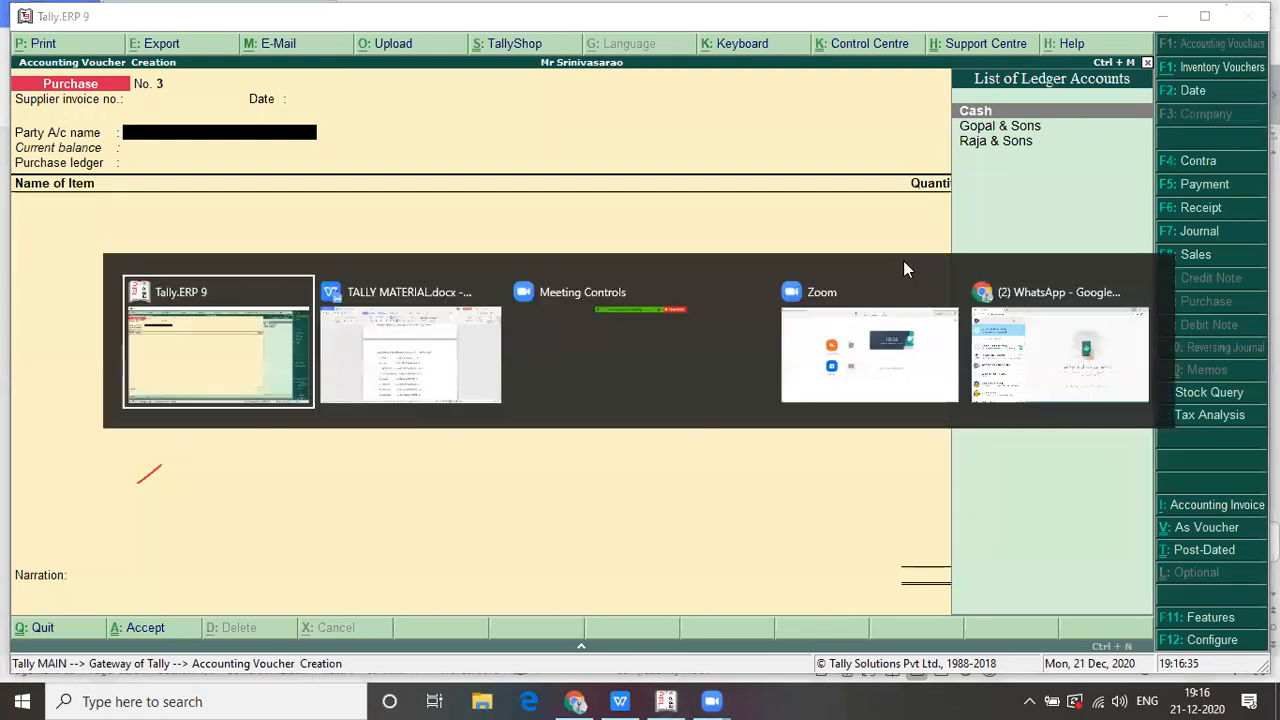
key(Tab)
key(alt+Tab)
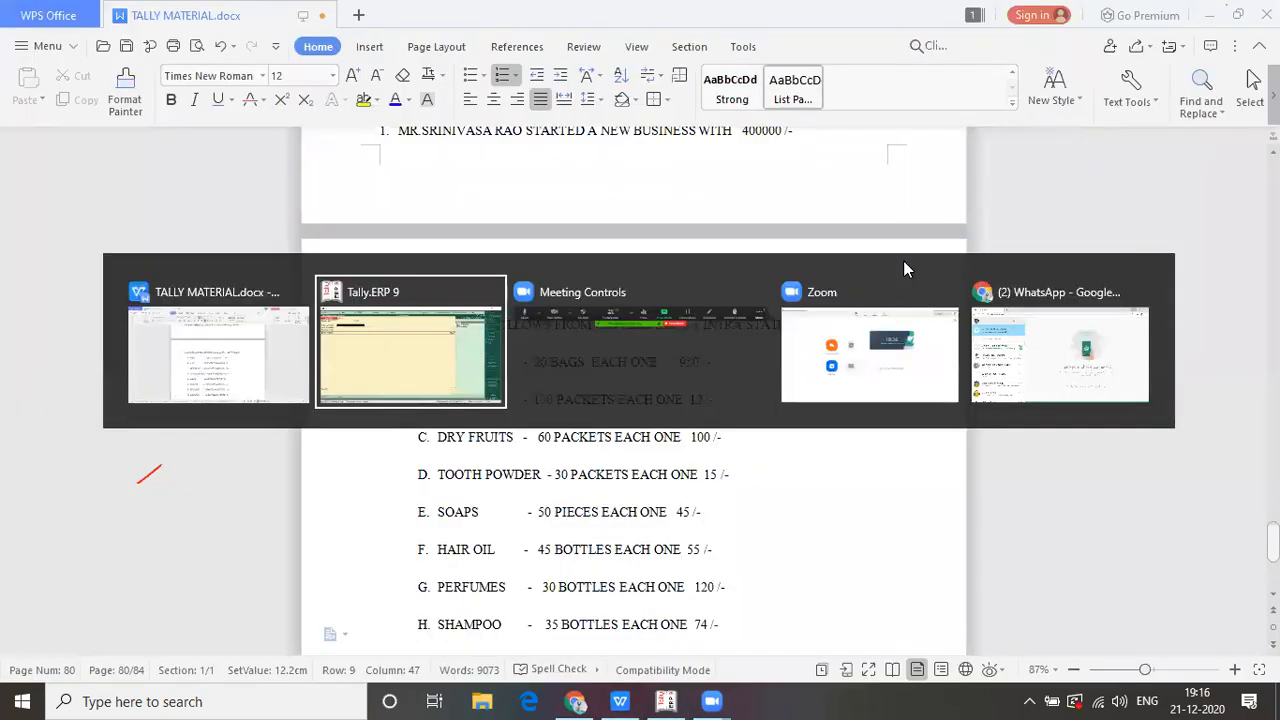
key(Down)
key(Return)
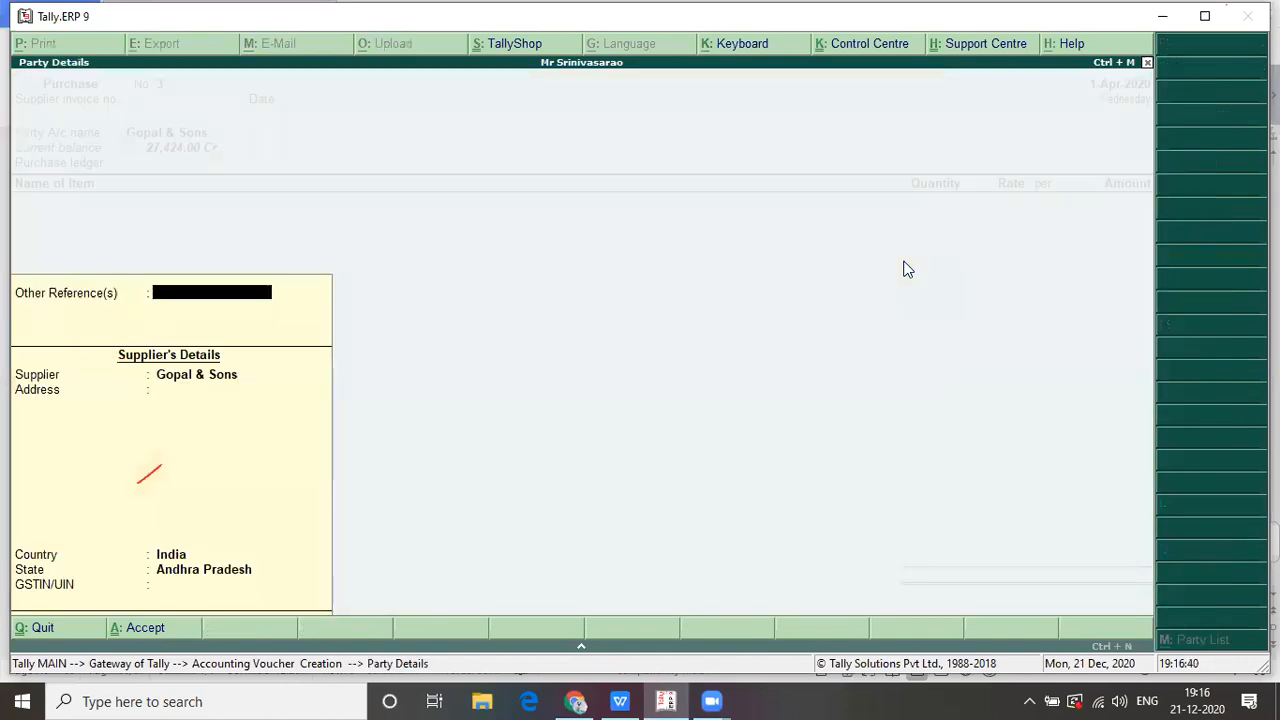
key(Return)
key(Return)
key(Return)
key(Return)
key(Return)
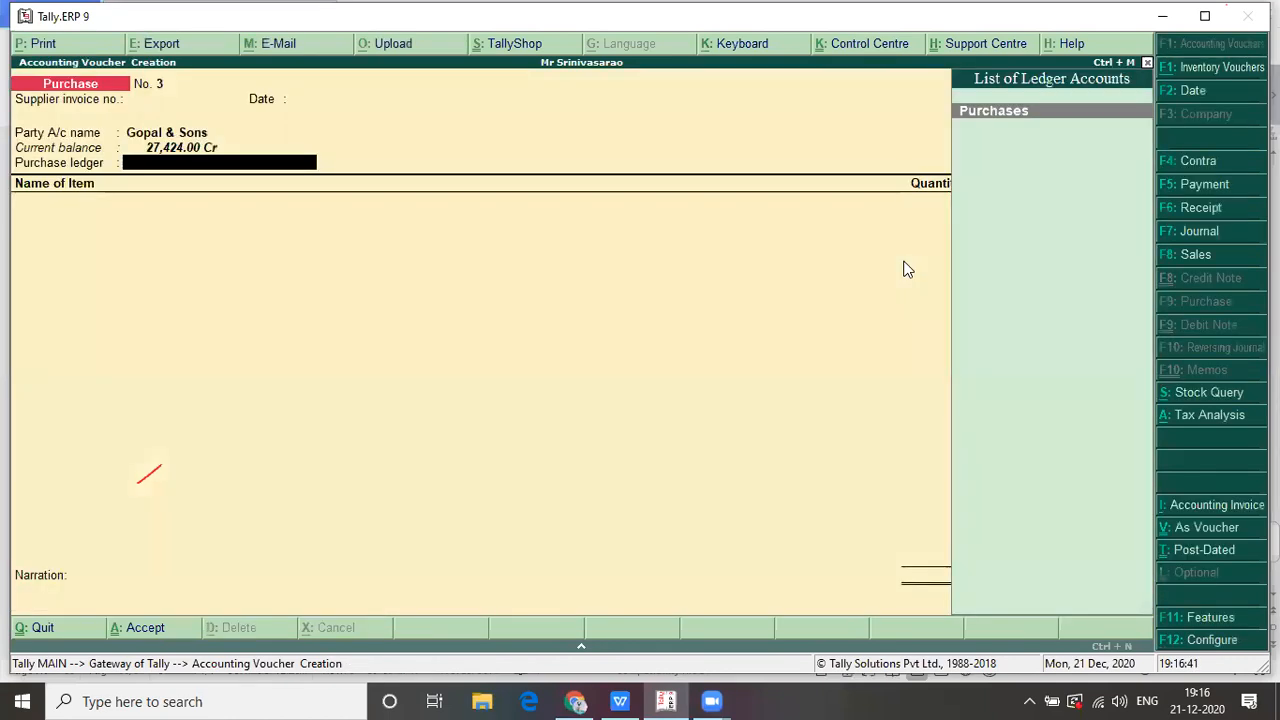
key(Return)
- Switch to TALLY MATERIAL.docx in WPS Office and compare the 18% items in the GST rates table with the Gopal & Sons purchase list
key(alt+Tab)
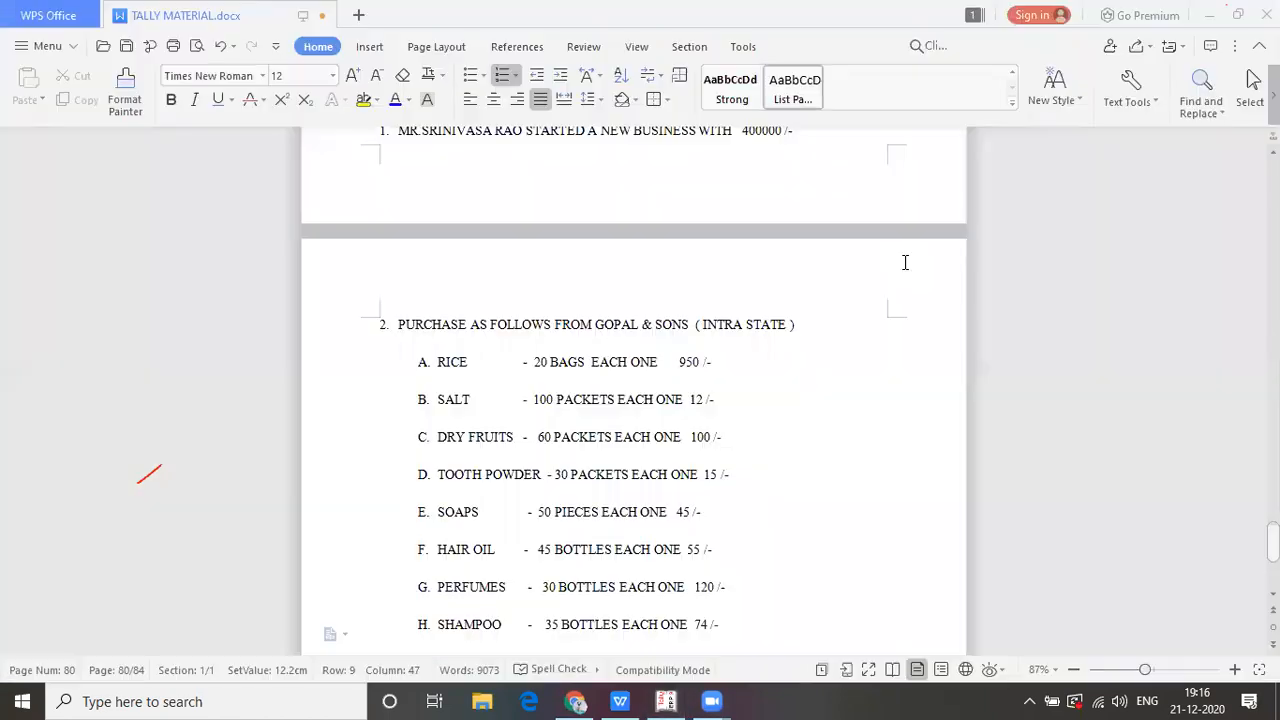
key(Up)
key(Up)
key(Up)
key(Up)
key(Up)
key(Up)
key(Up)
key(Up)
key(Up)
key(Up)
key(Up)
key(Up)
key(Up)
key(Up)
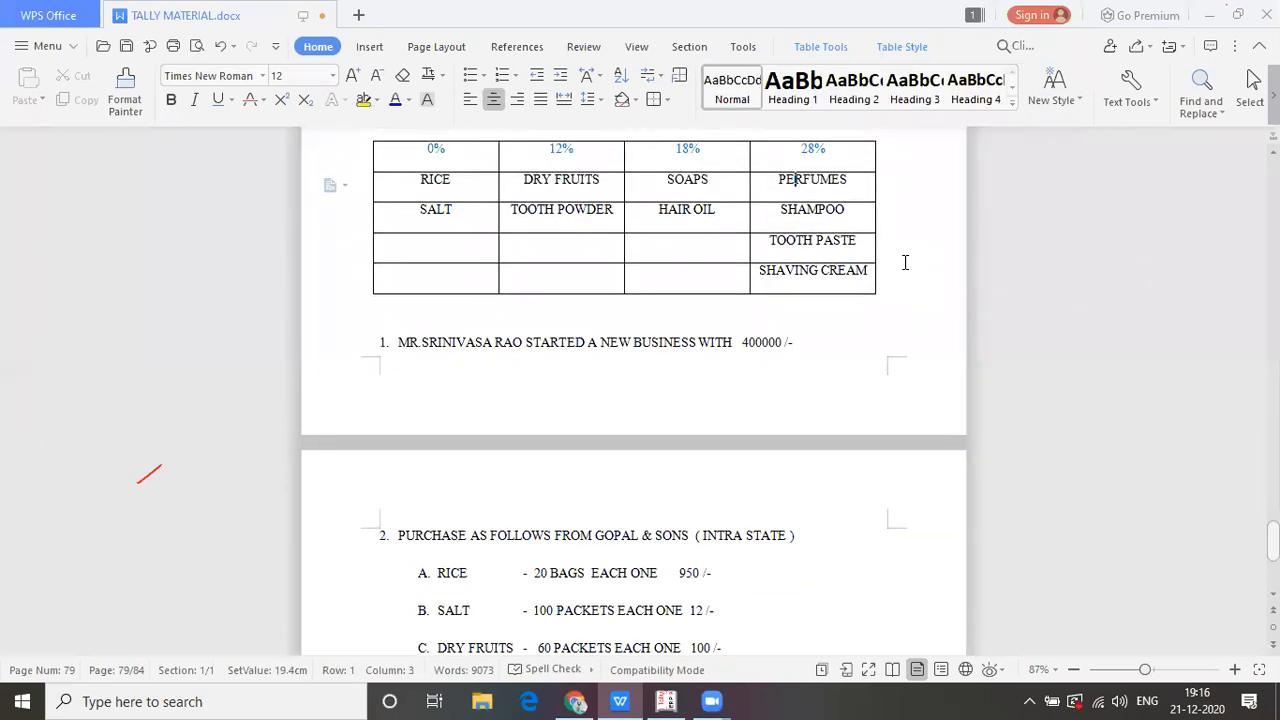
key(Down)
key(Down)
key(Down)
key(Down)
key(Down)
key(Down)
key(Down)
key(Down)
key(Down)
key(Down)
key(Down)
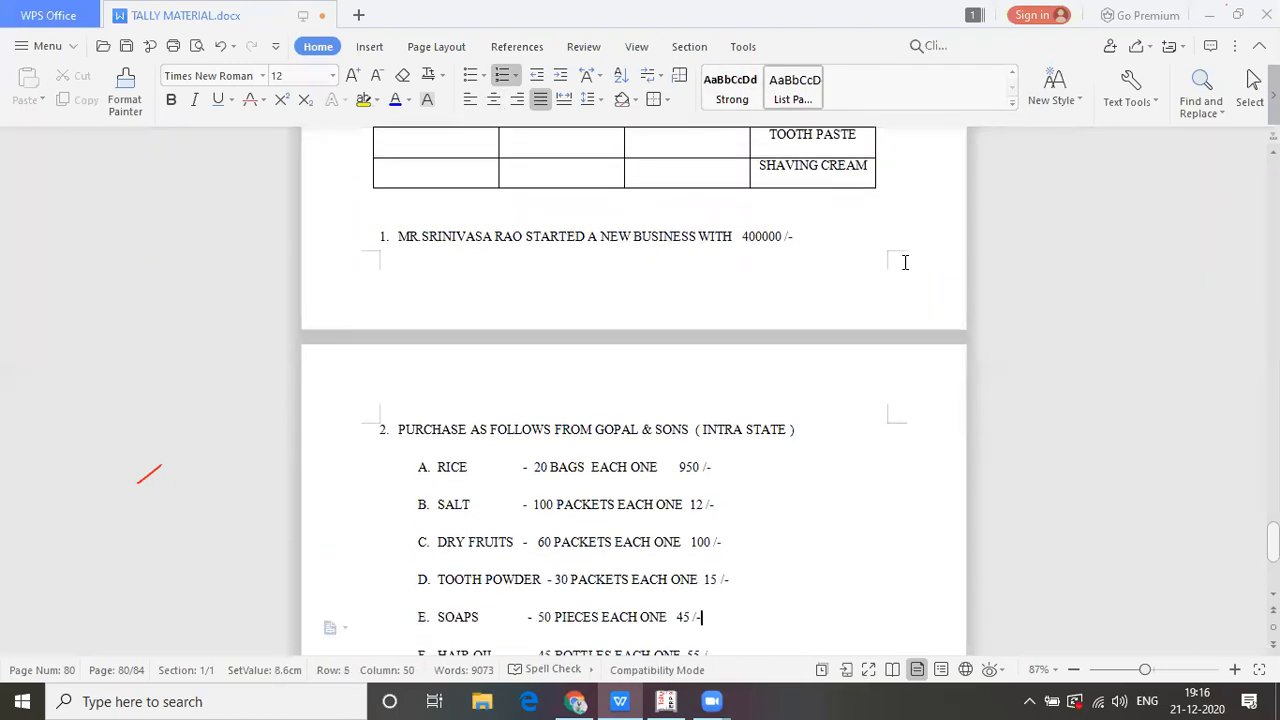
key(Down)
key(Down)
key(Down)
key(Down)
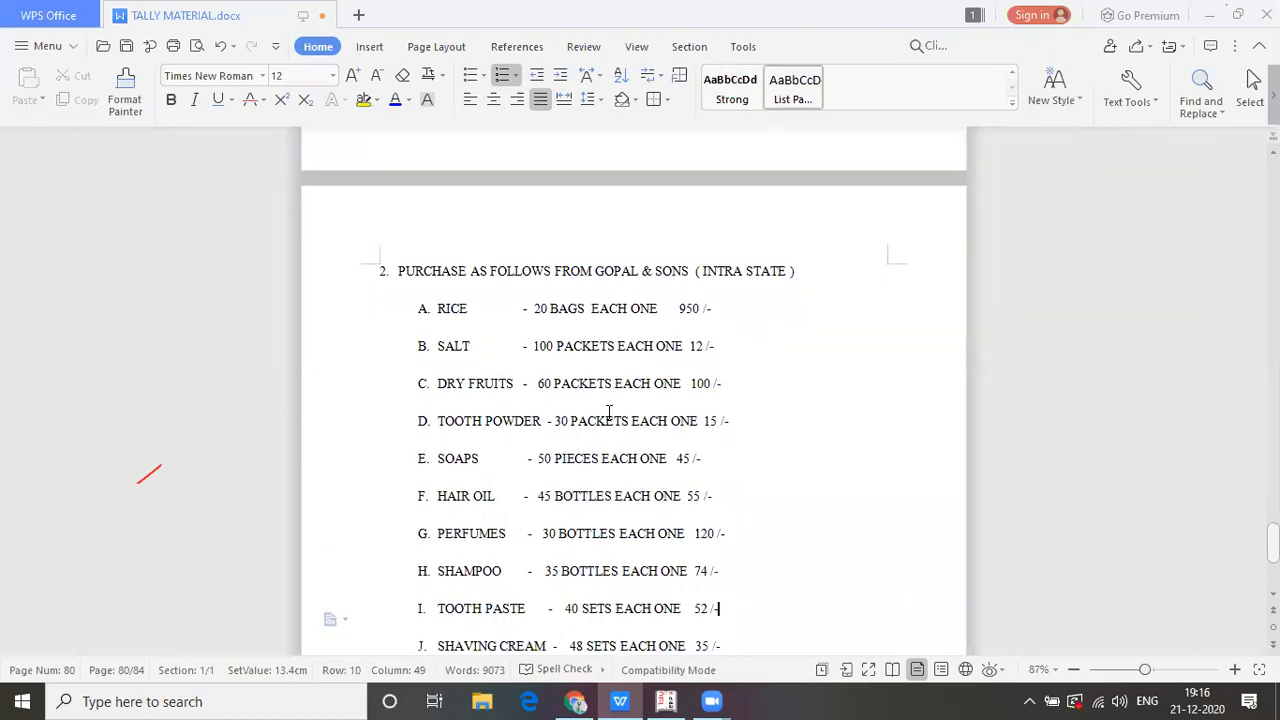
- Return to Tally.ERP 9 and add Soaps with a quantity of 50 pieces at a rate of 45, checking the figures against the purchase list
key(alt+Tab)
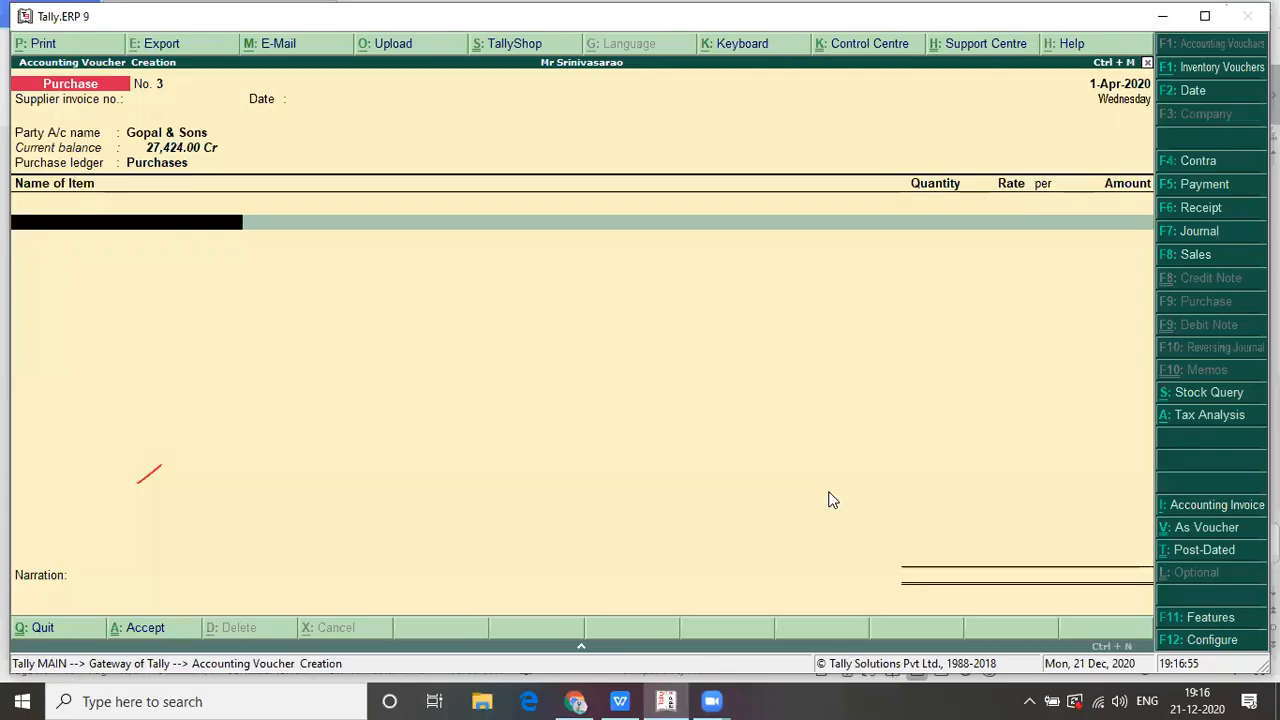
text(S)
key(Down)
key(Down)
key(Down)
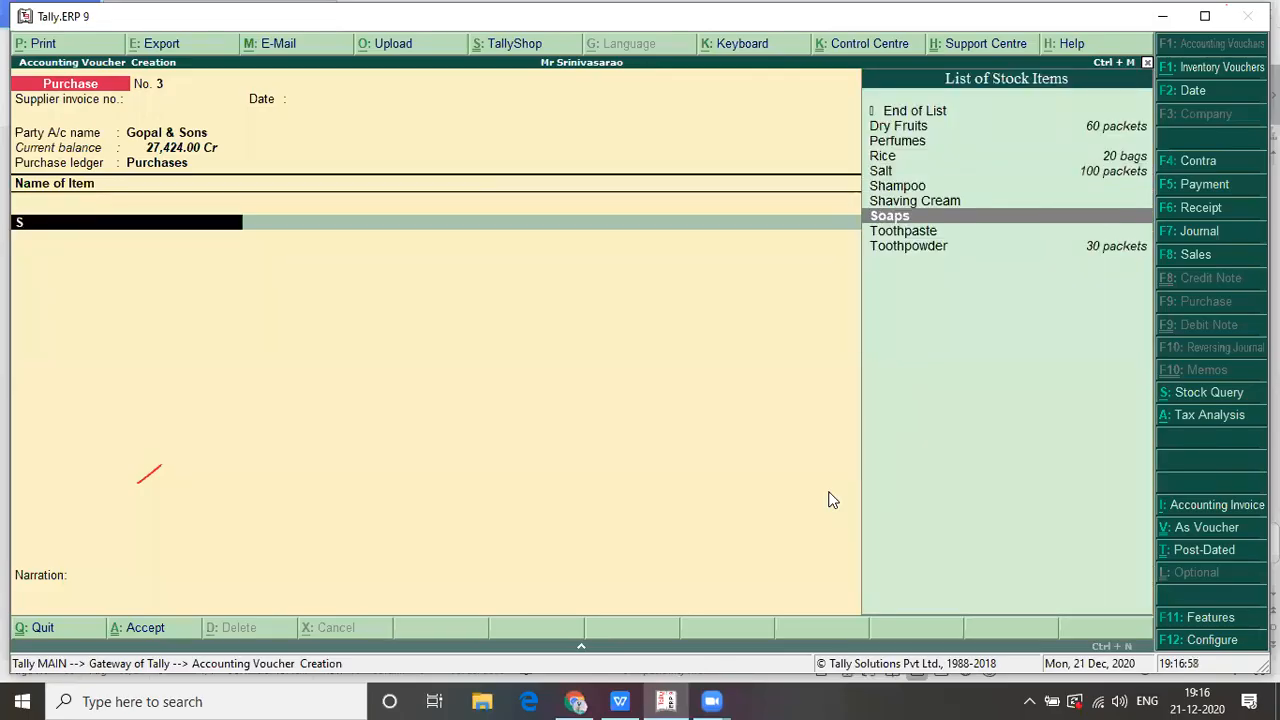
key(Return)
key(alt+Tab)
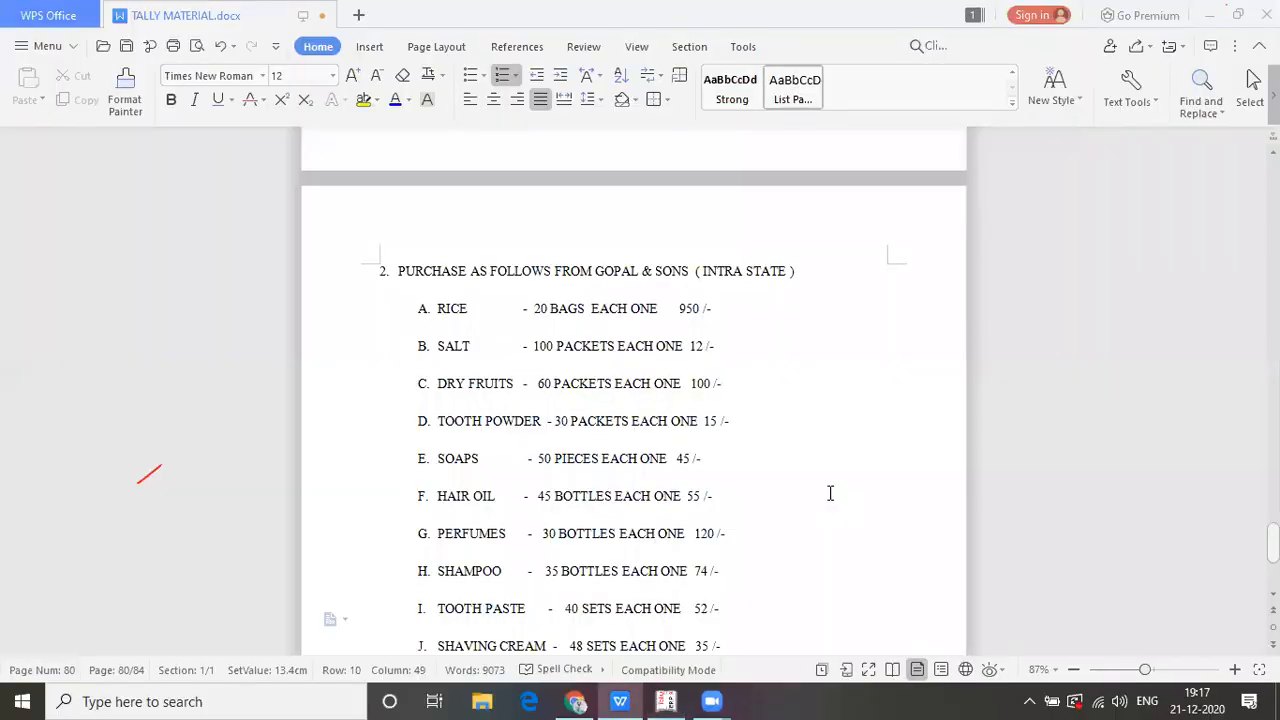
key(alt+Tab)
text(50)
key(Return)
key(alt+Tab)
key(alt+Tab)
text(45)
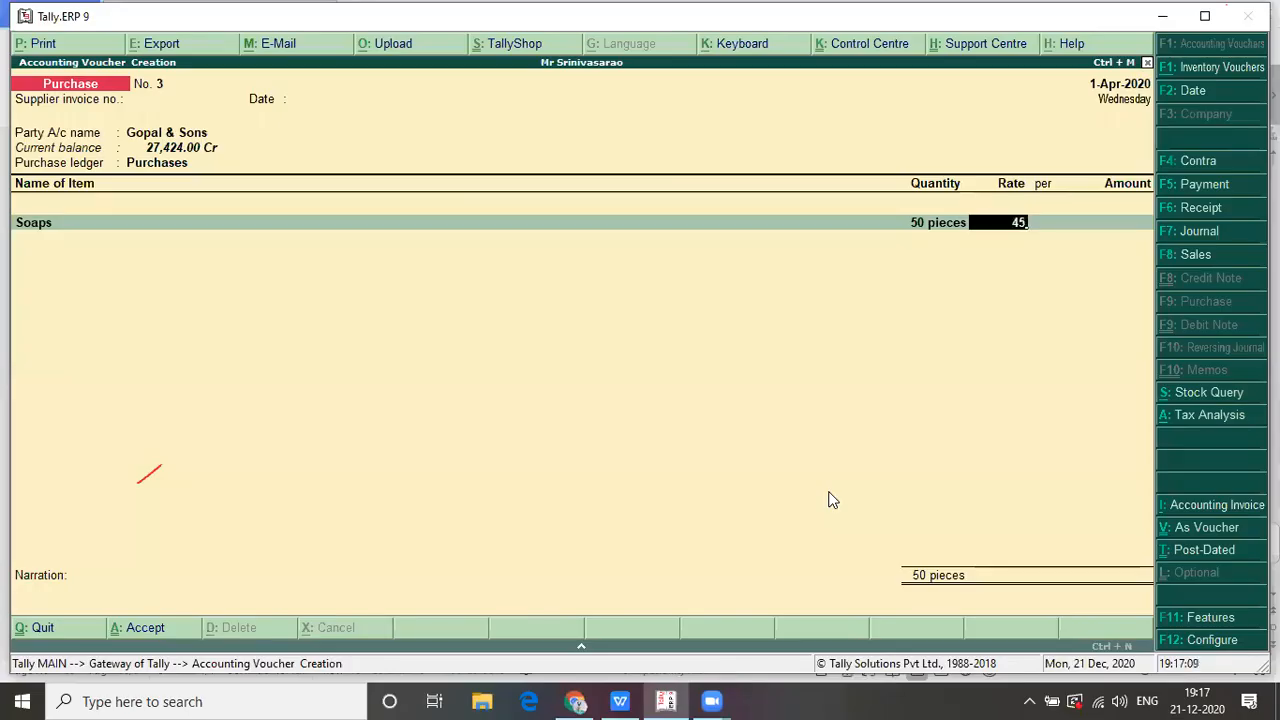
key(Return)
key(Return)
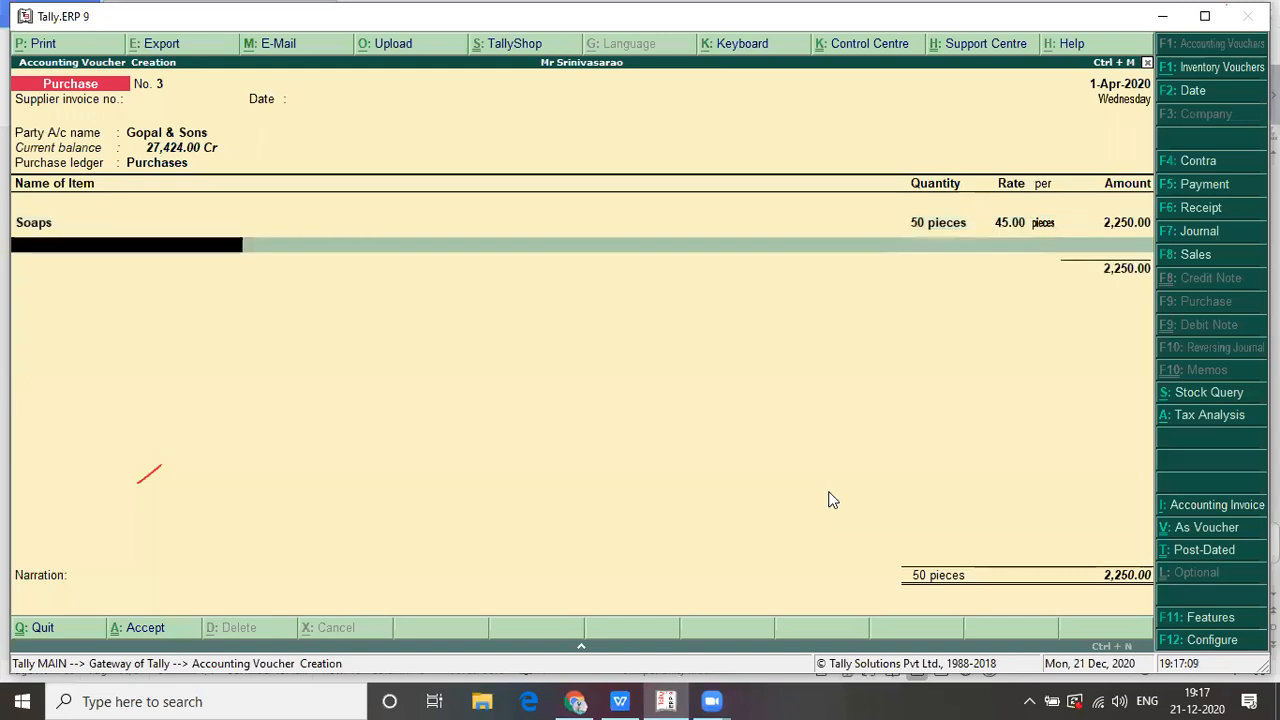
- Add Hairoil with a quantity of 45 at a rate of 55, checking the figures against the purchase list in TALLY MATERIAL.docx
text(H)
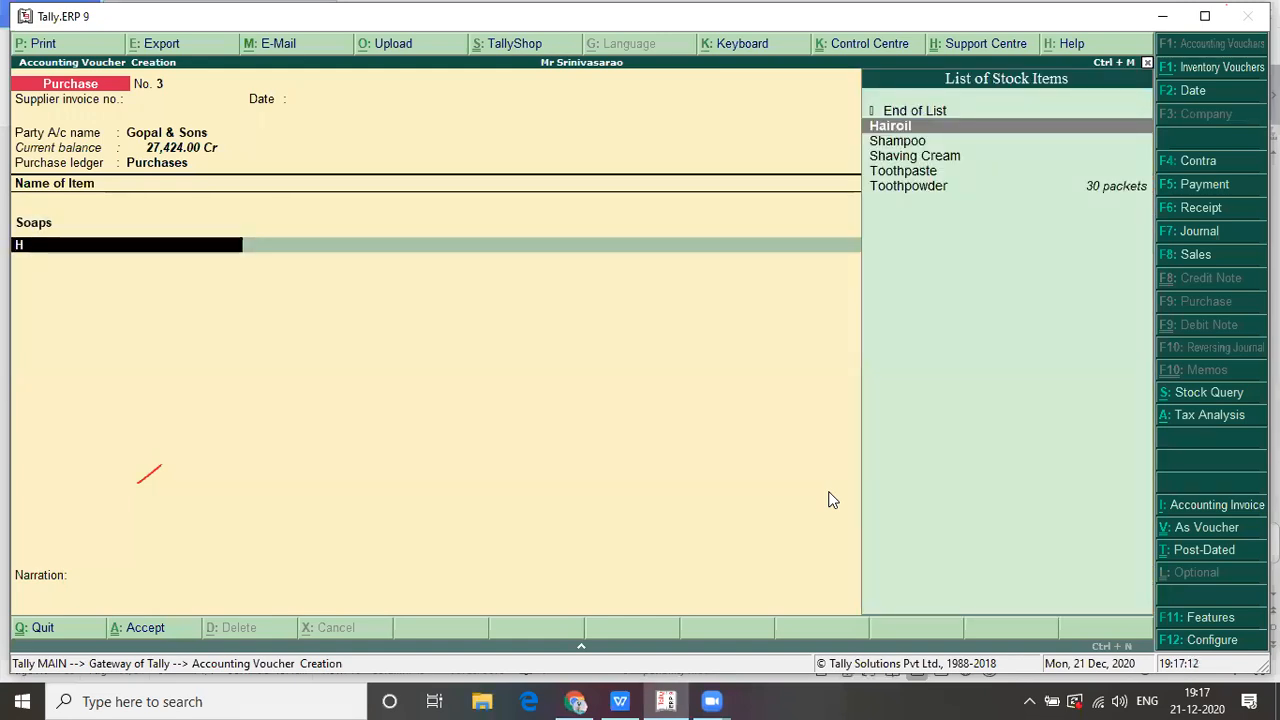
key(Return)
key(alt+Tab)
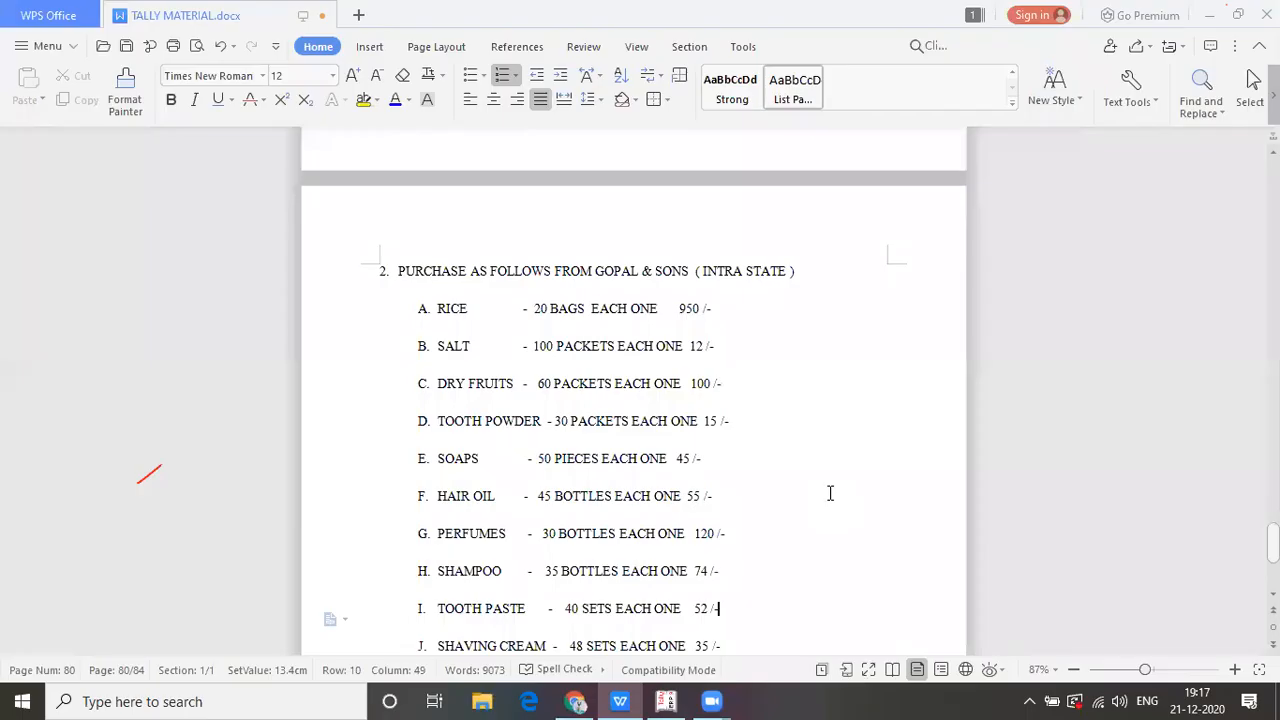
key(alt+Tab)
text(45)
key(Return)
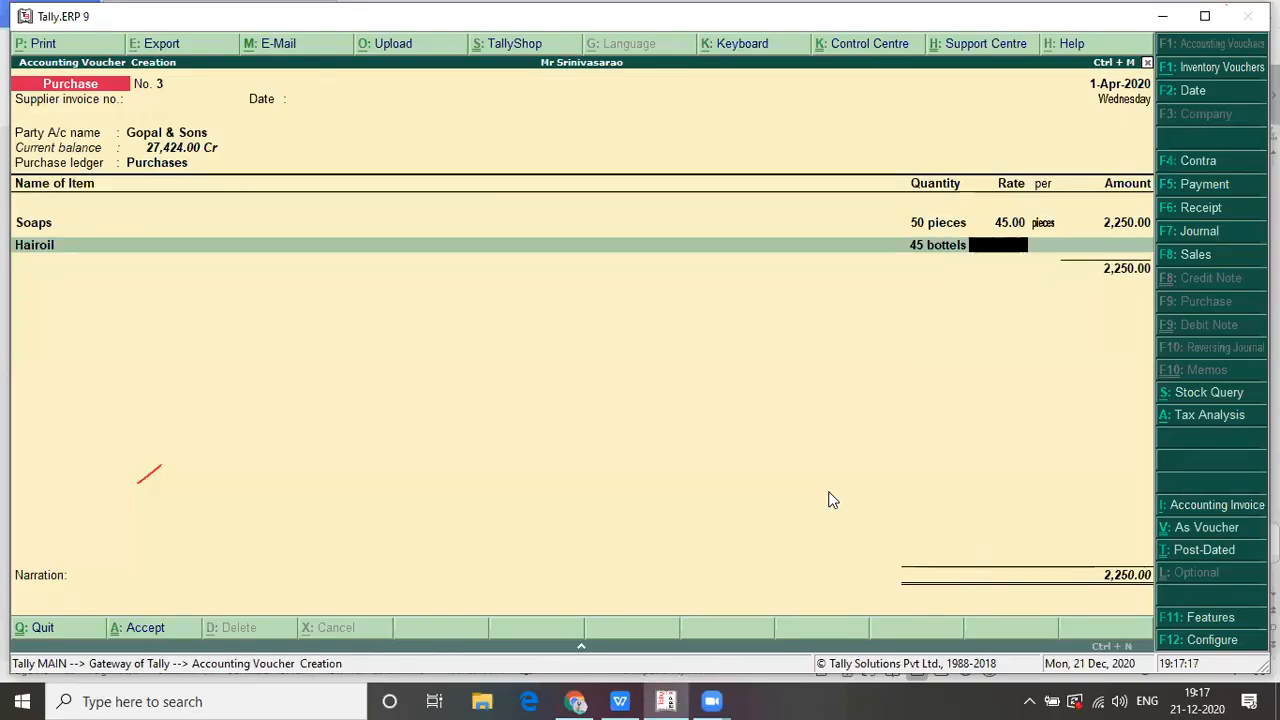
key(alt+Tab)
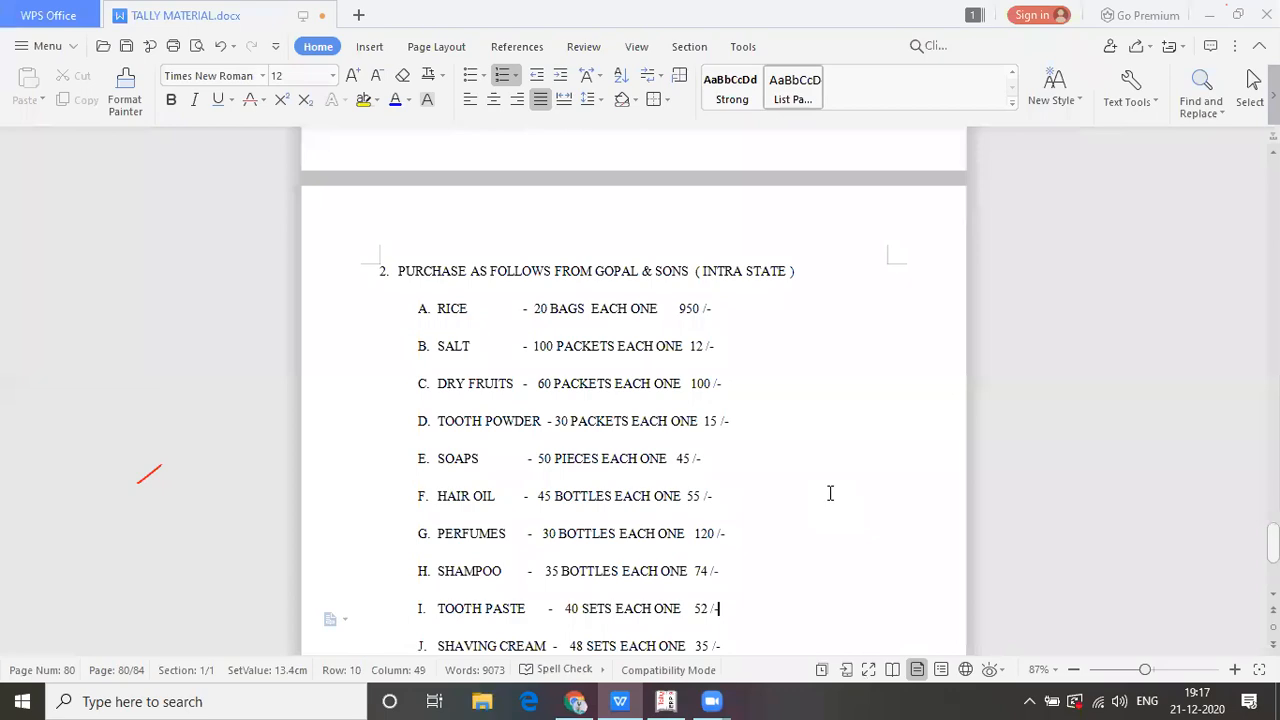
key(alt+Tab)
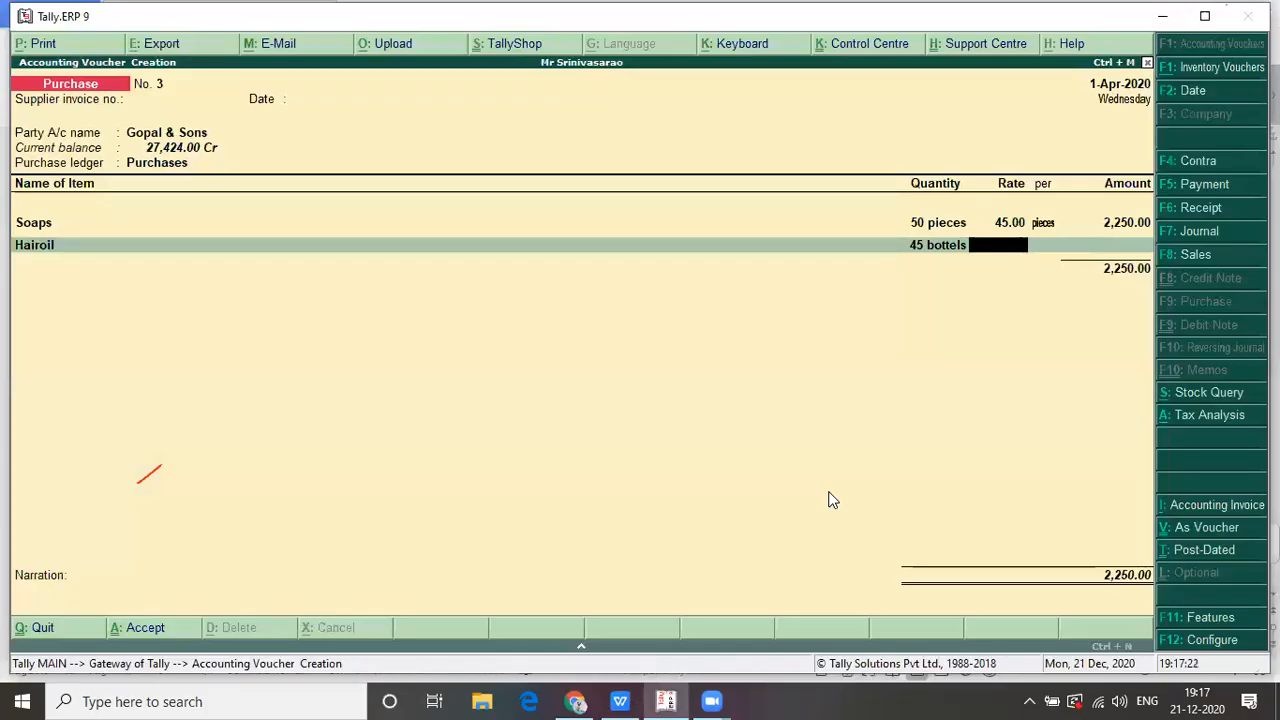
text(55)
key(Return)
key(Return)
key(Return)
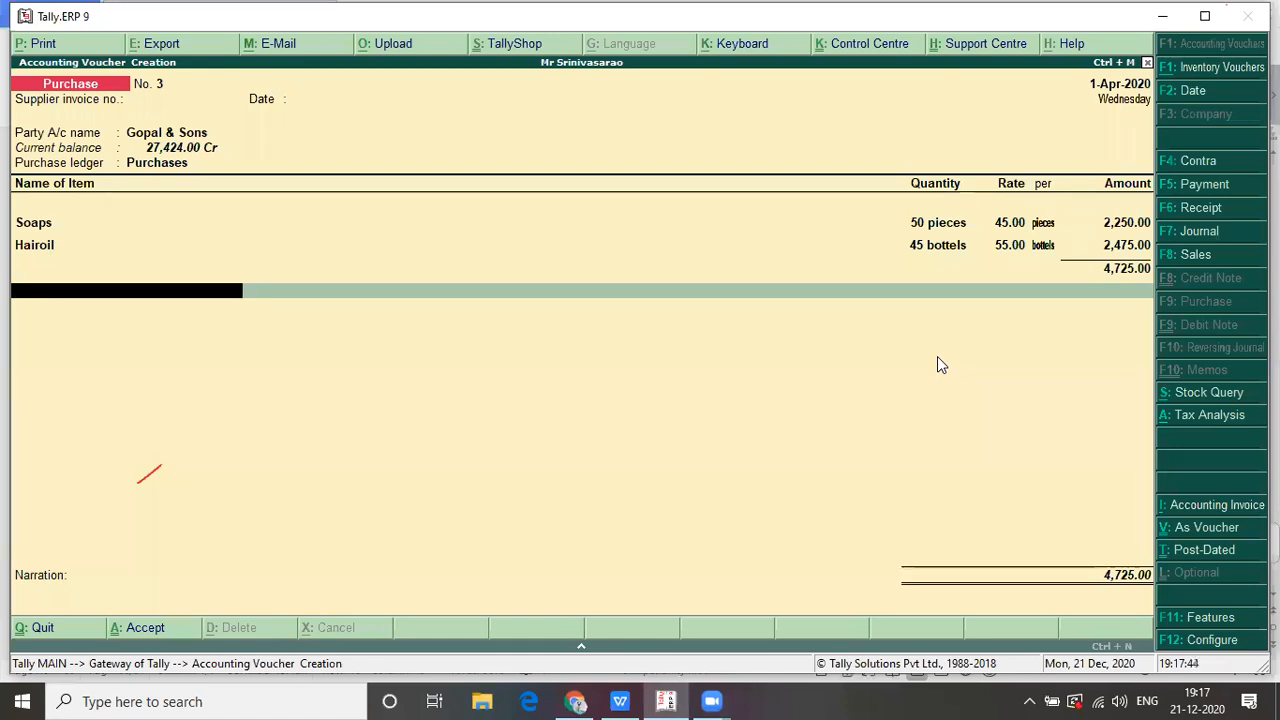
- Add the Cgst and Sgst ledgers to the voucher at 9% each
text(C)
key(Return)
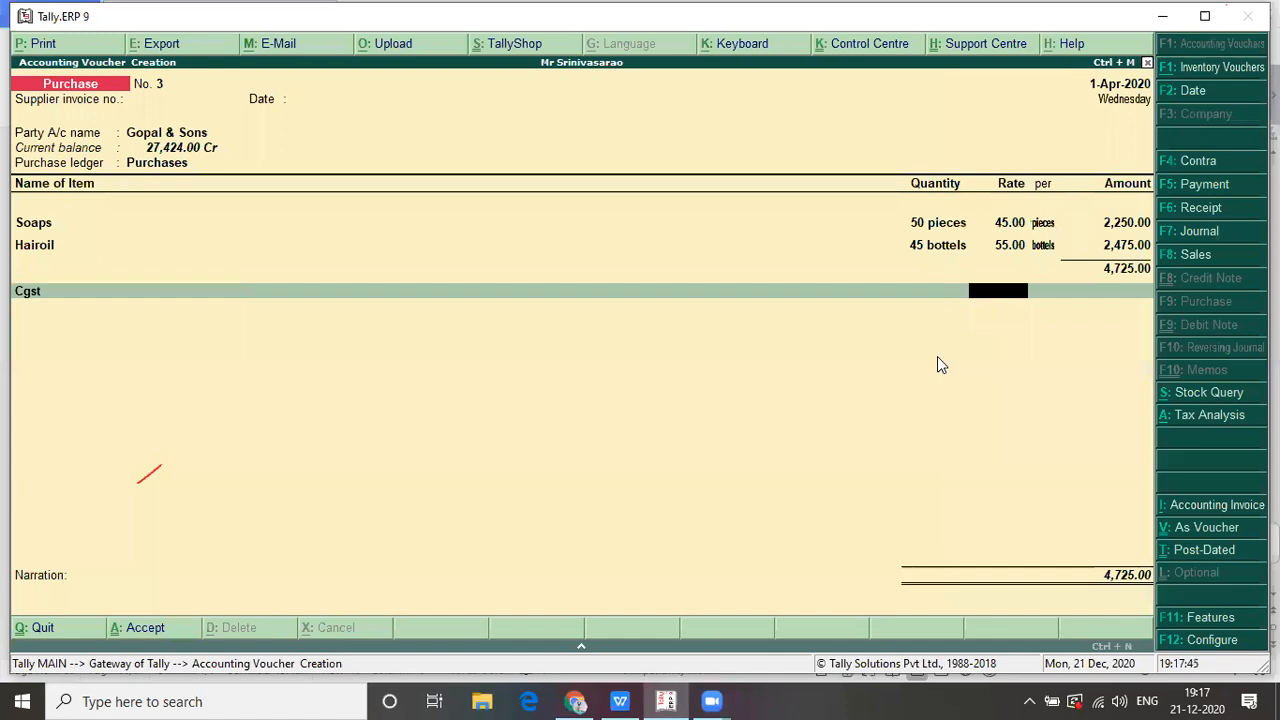
text(9 %)
key(Return)
key(Return)
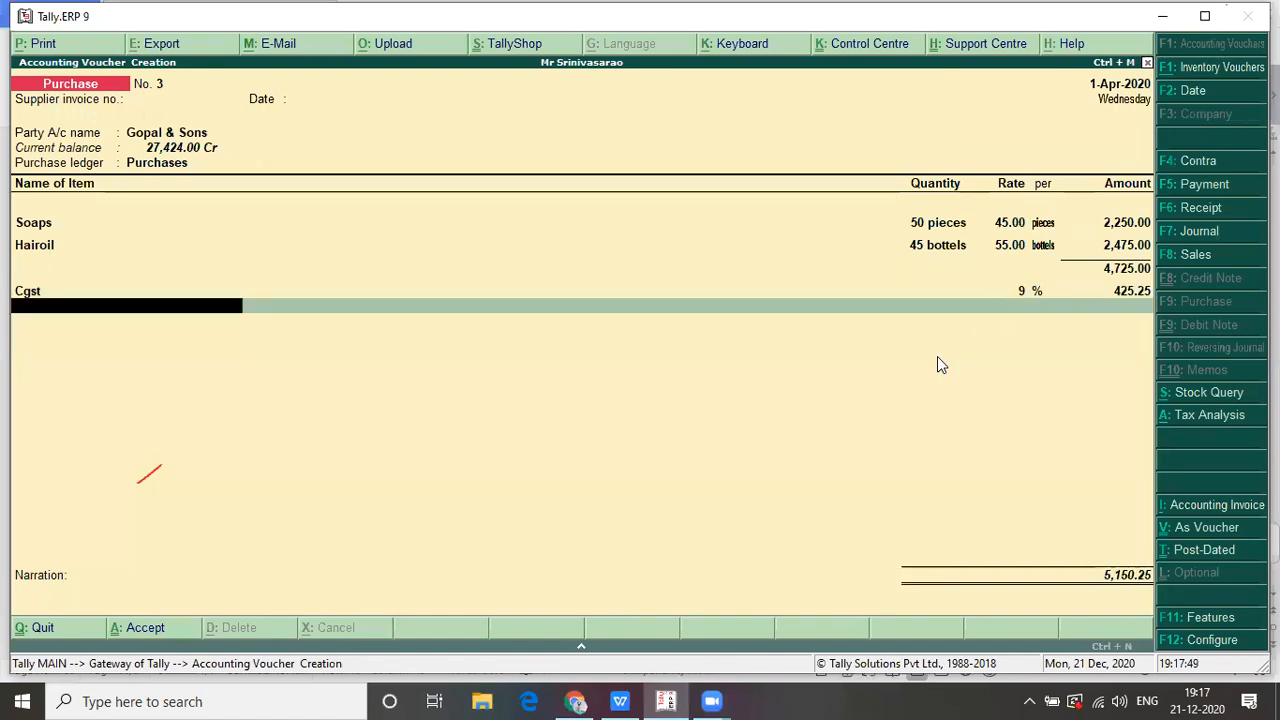
text(s)
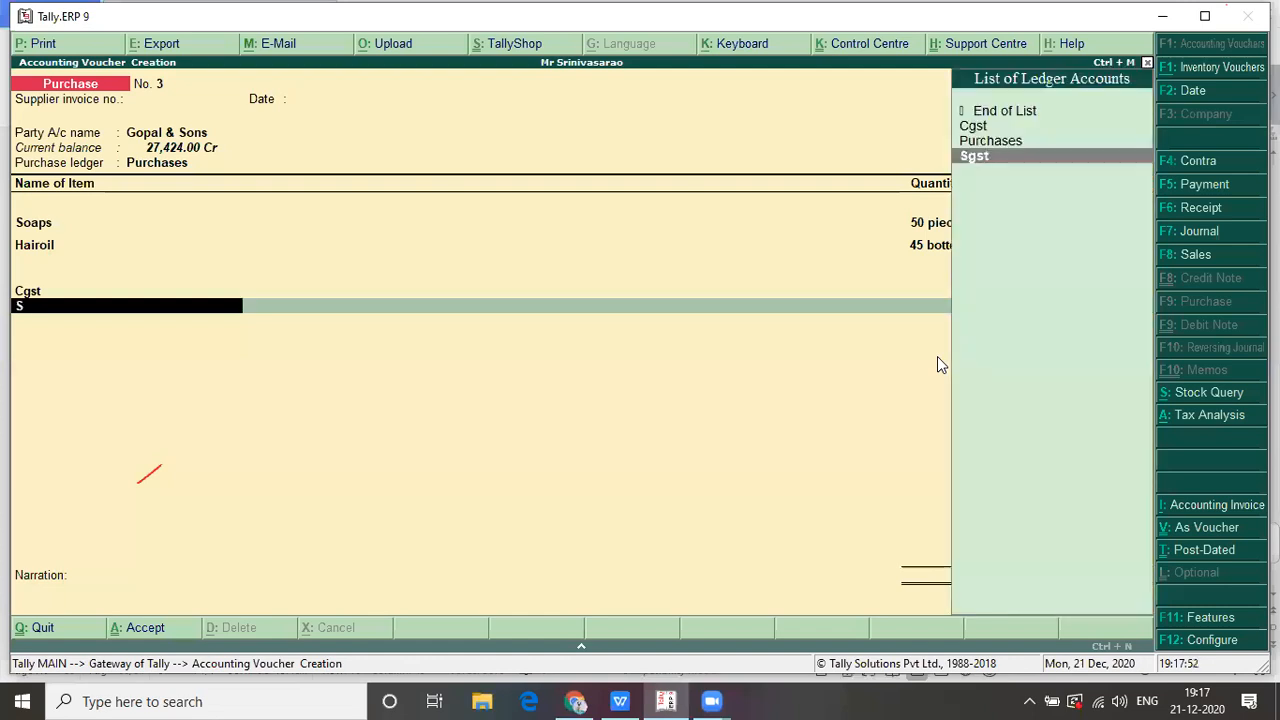
key(Return)
text(9 %)
key(Return)
key(Return)
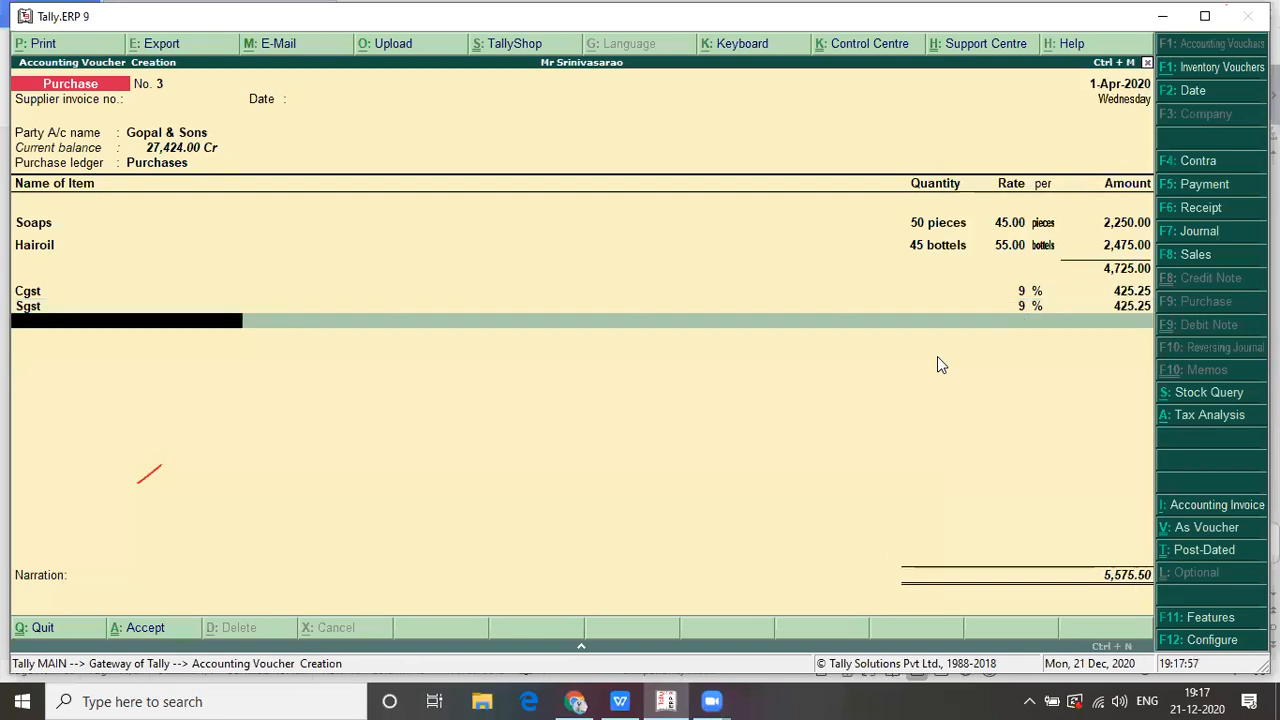
- Finish the Soaps and Hairoil purchase voucher without a narration and save it
key(Return)
key(Return)
key(Return)
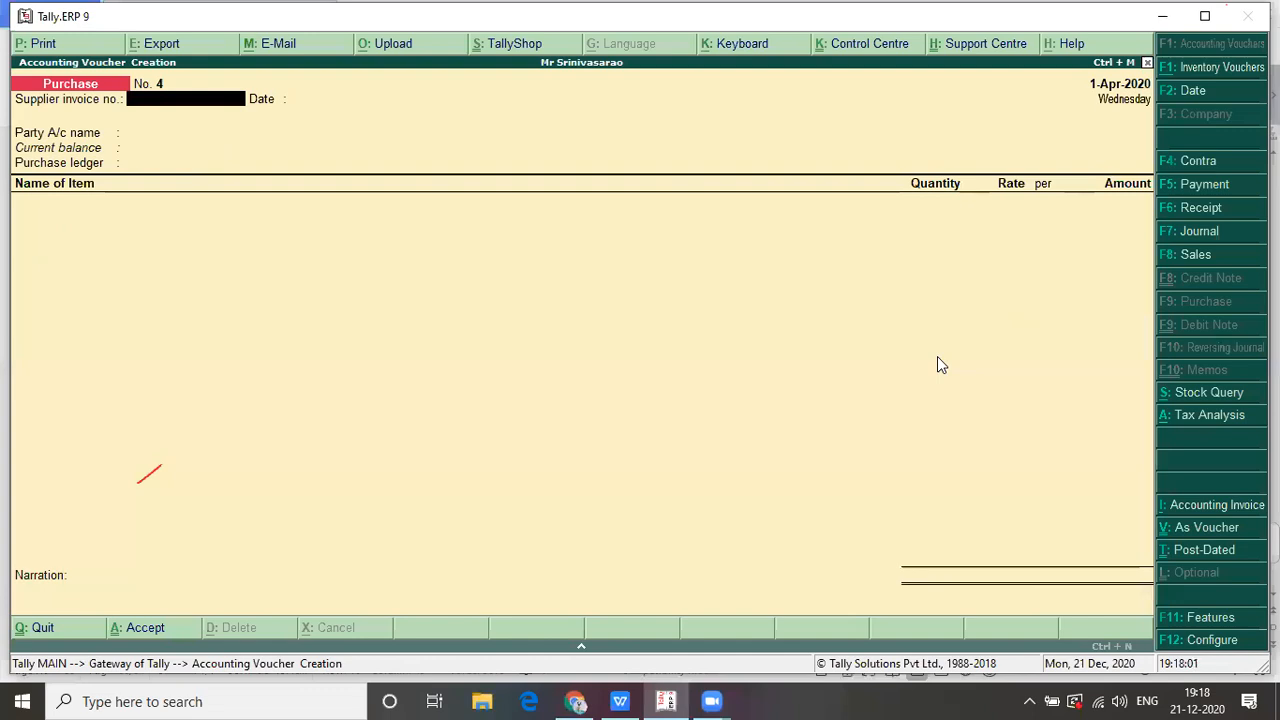
- Check the purchase list in WPS Office, return to Tally.ERP 9 and set the new voucher's party to Gopal & Sons with Purchases as the ledger
key(alt+Tab)
scroll(939, 358, down, 2)
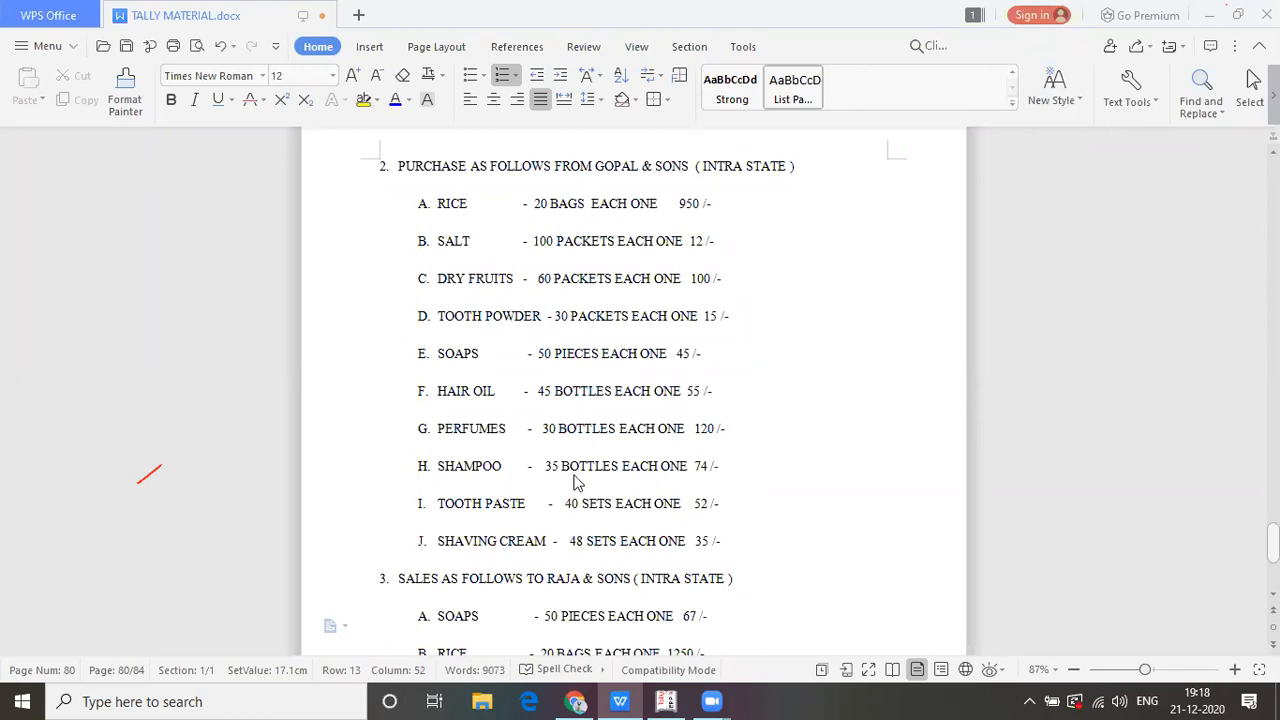
key(alt+Tab)
key(Return)
key(Return)
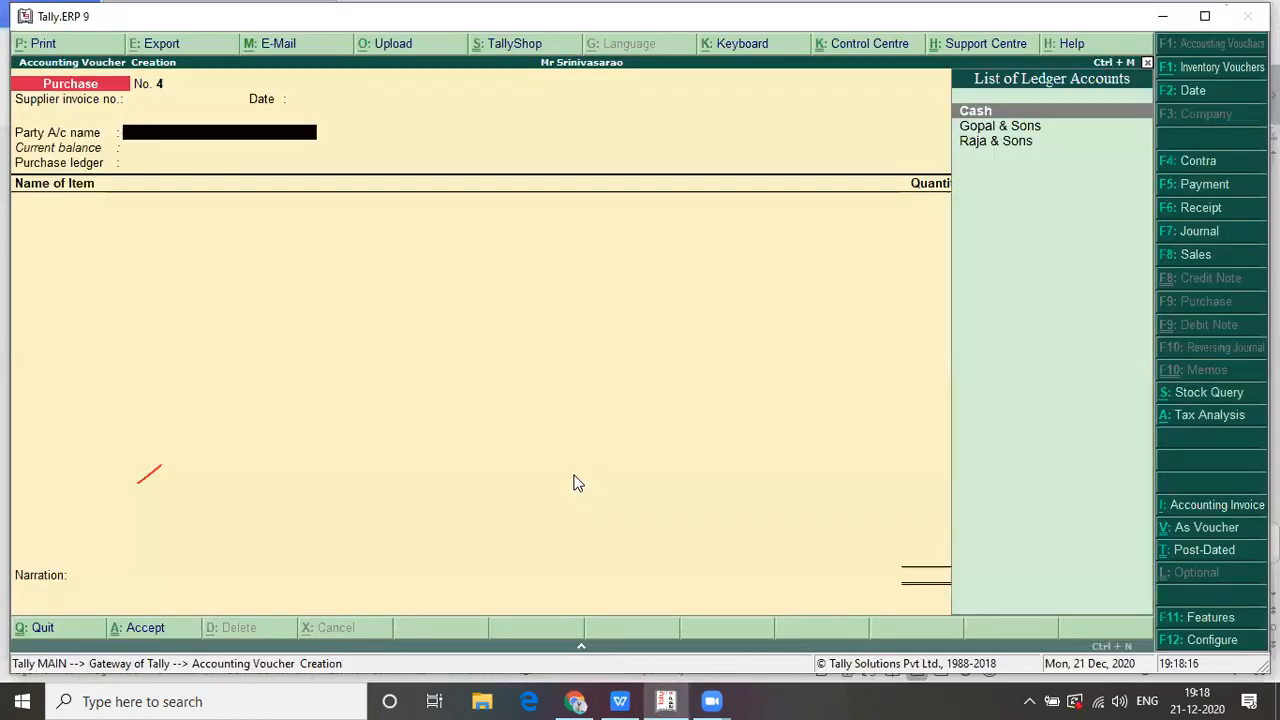
key(Down)
key(Return)
key(Return)
key(Return)
key(Return)
key(Return)
key(Return)
key(Return)
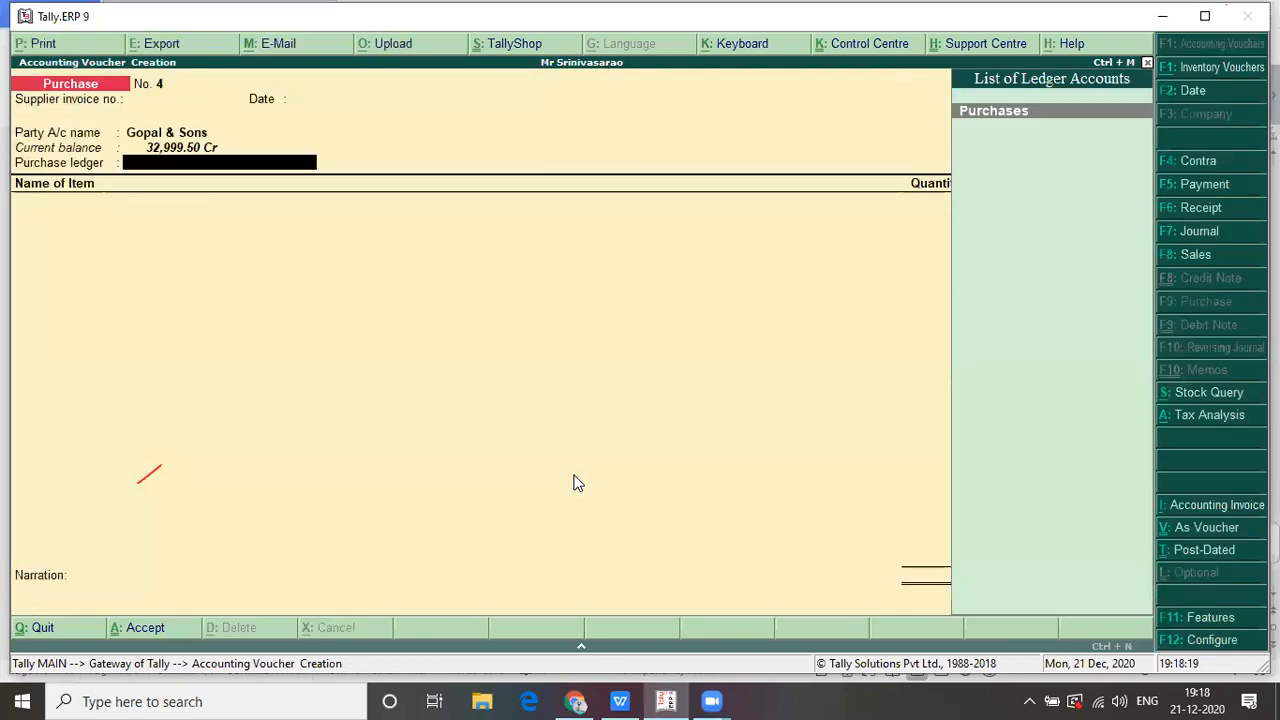
key(Return)
- Add Perfumes with a quantity of 30 at a rate of 120, checking the figures against the purchase list in WPS Office
text(P)
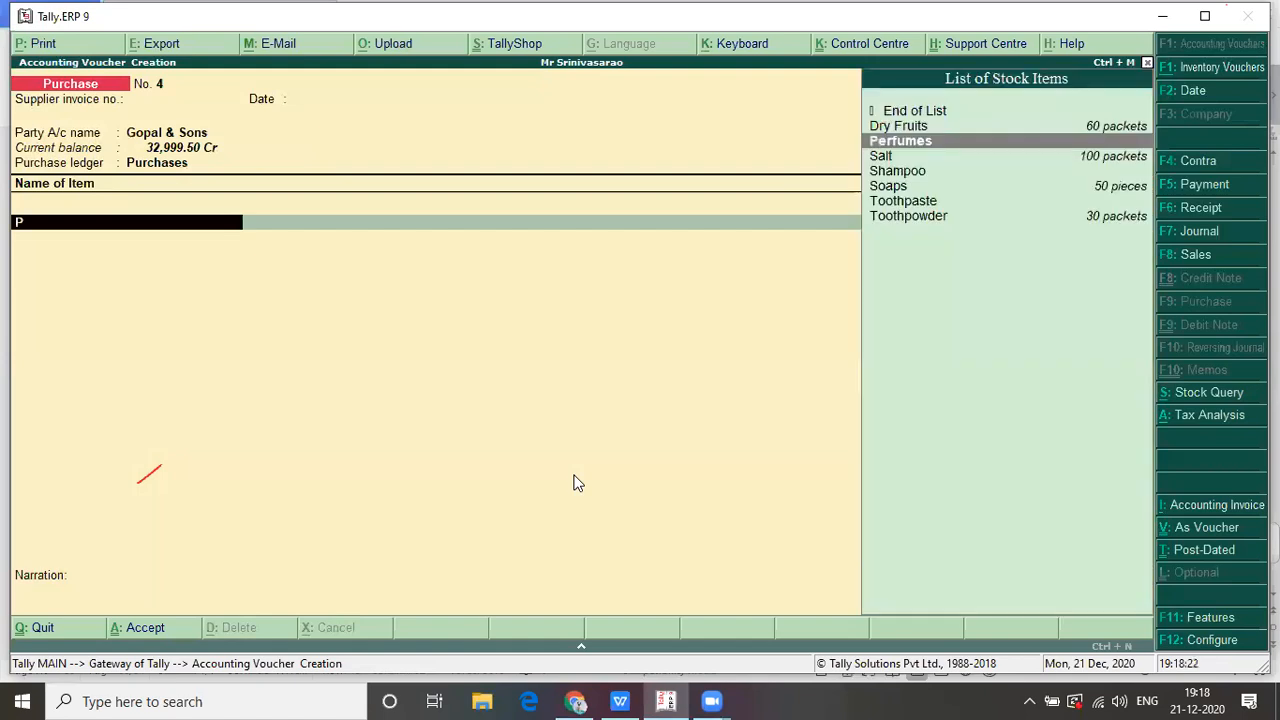
key(Return)
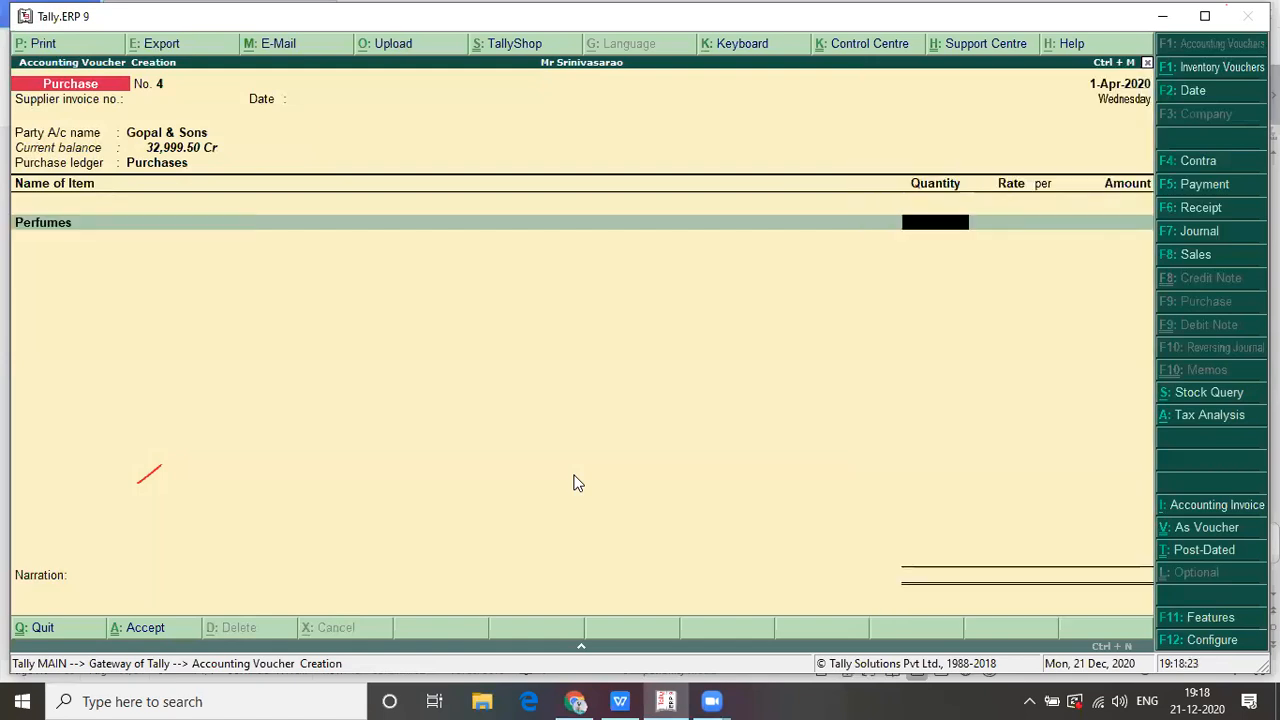
key(alt+Tab)
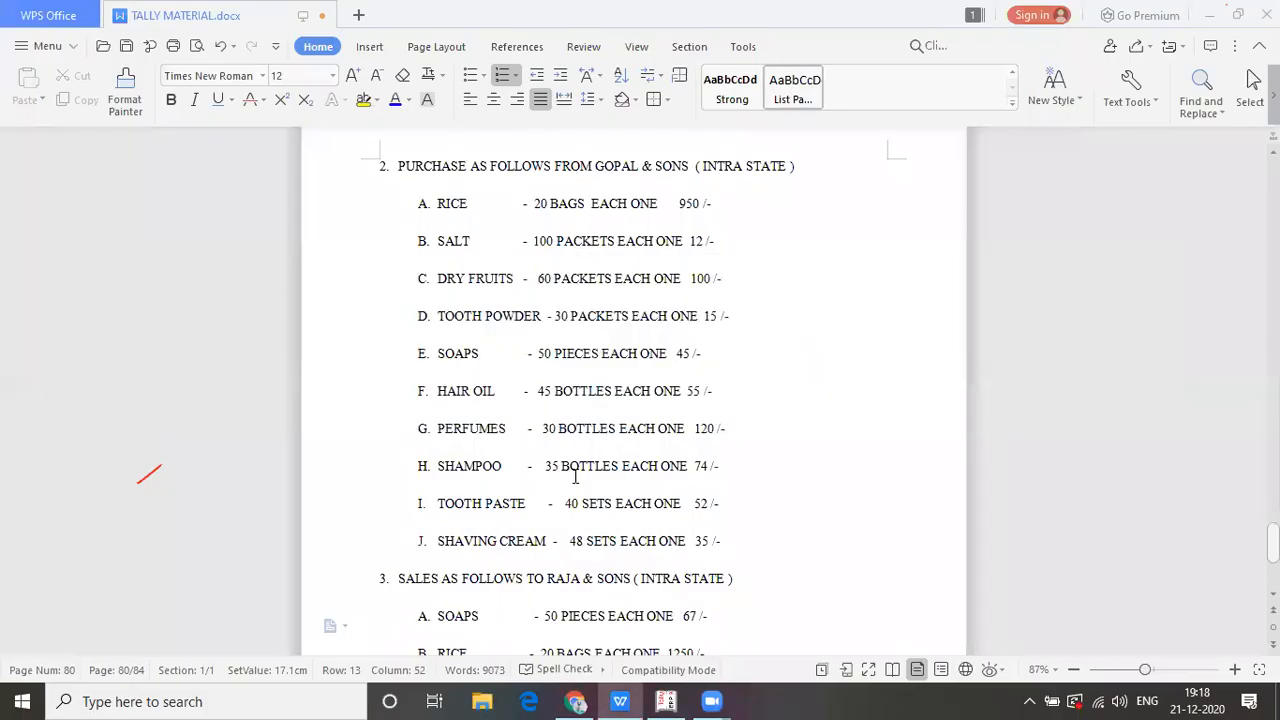
key(alt+Tab)
text(30)
key(Return)
key(alt+Tab)
key(alt+Tab)
text(120)
key(Return)
key(Return)
key(Return)
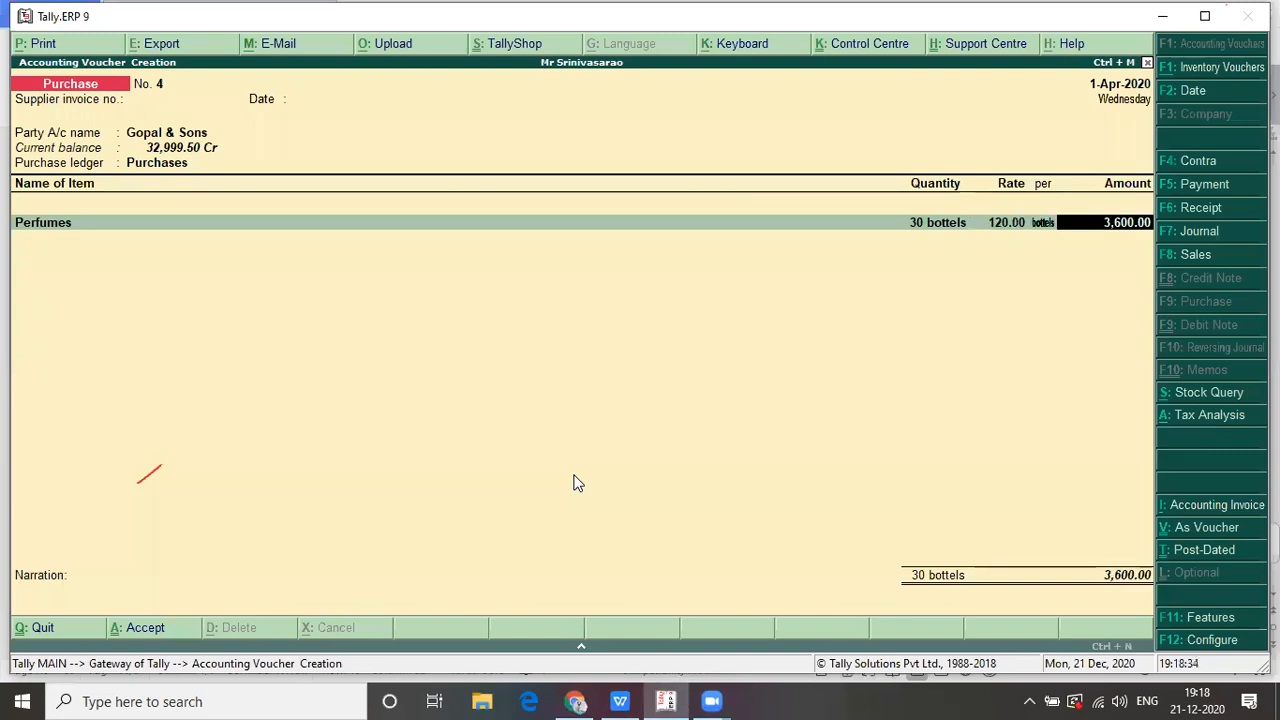
- Add Shampoo with a quantity of 35 at a rate of 74, checking the figures against the purchase list in WPS Office
key(alt+Tab)
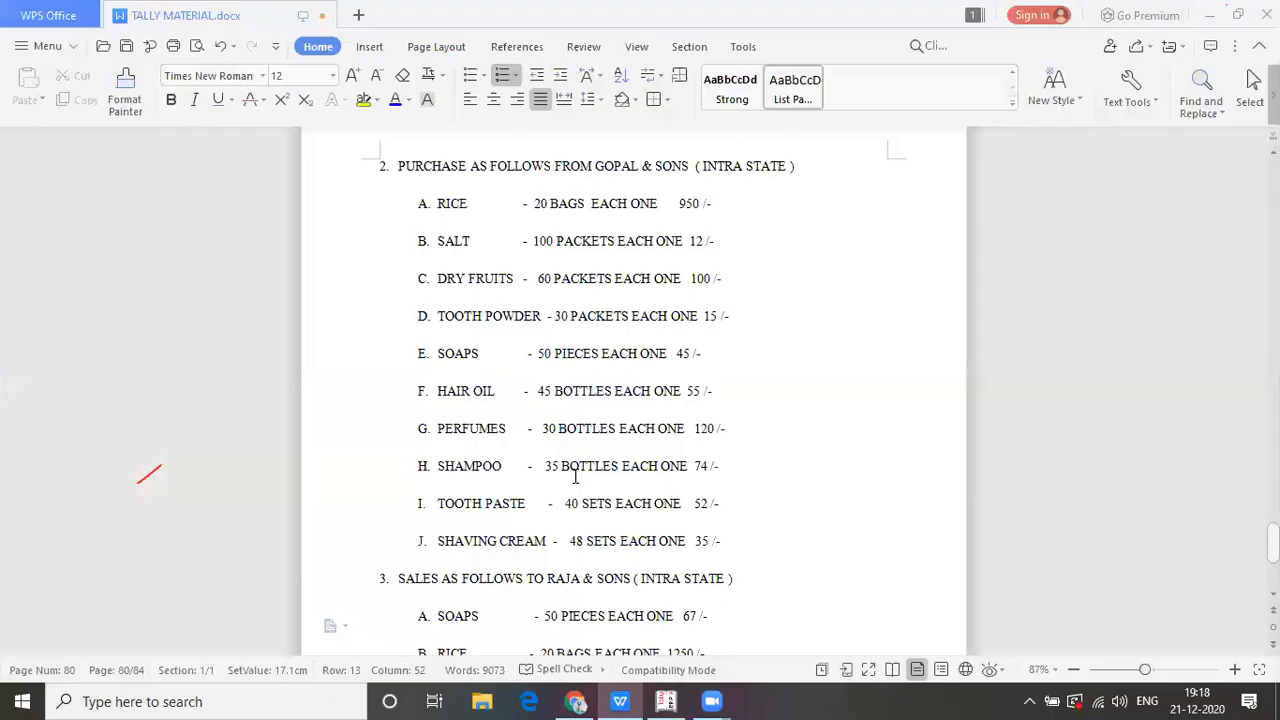
key(alt+Tab)
text(Sh)
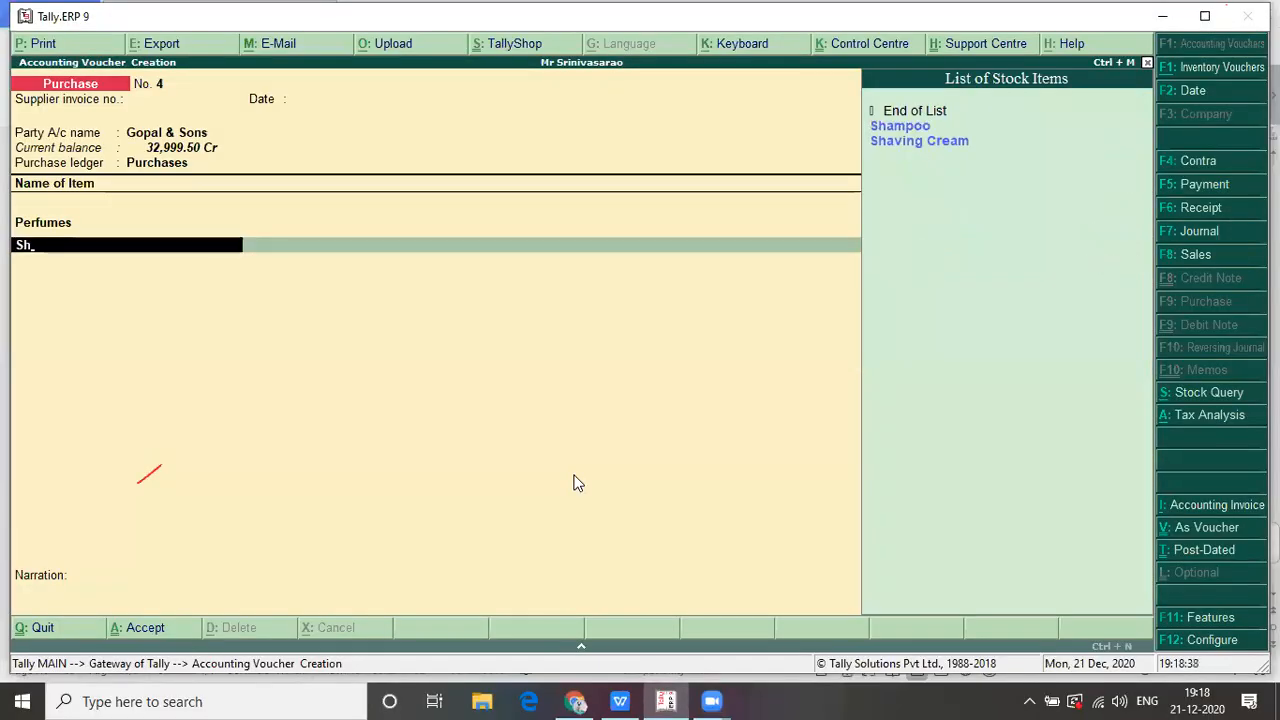
key(Down)
key(Return)
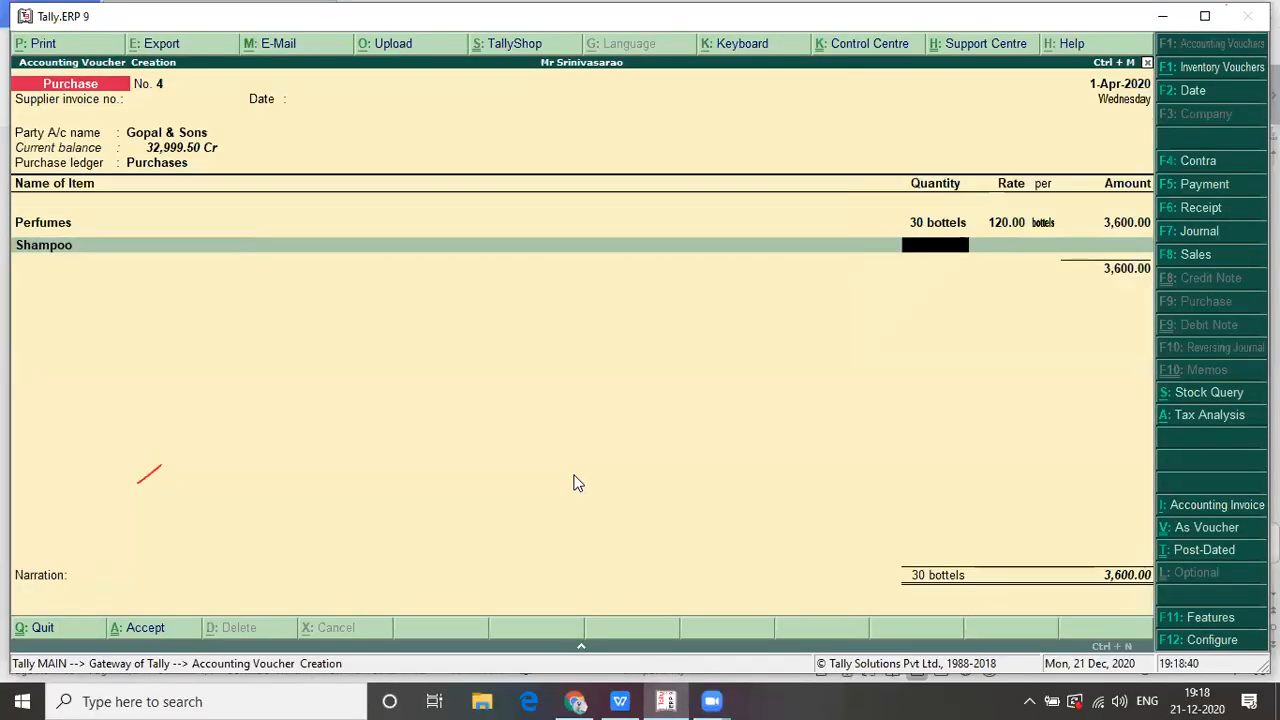
key(alt+Tab)
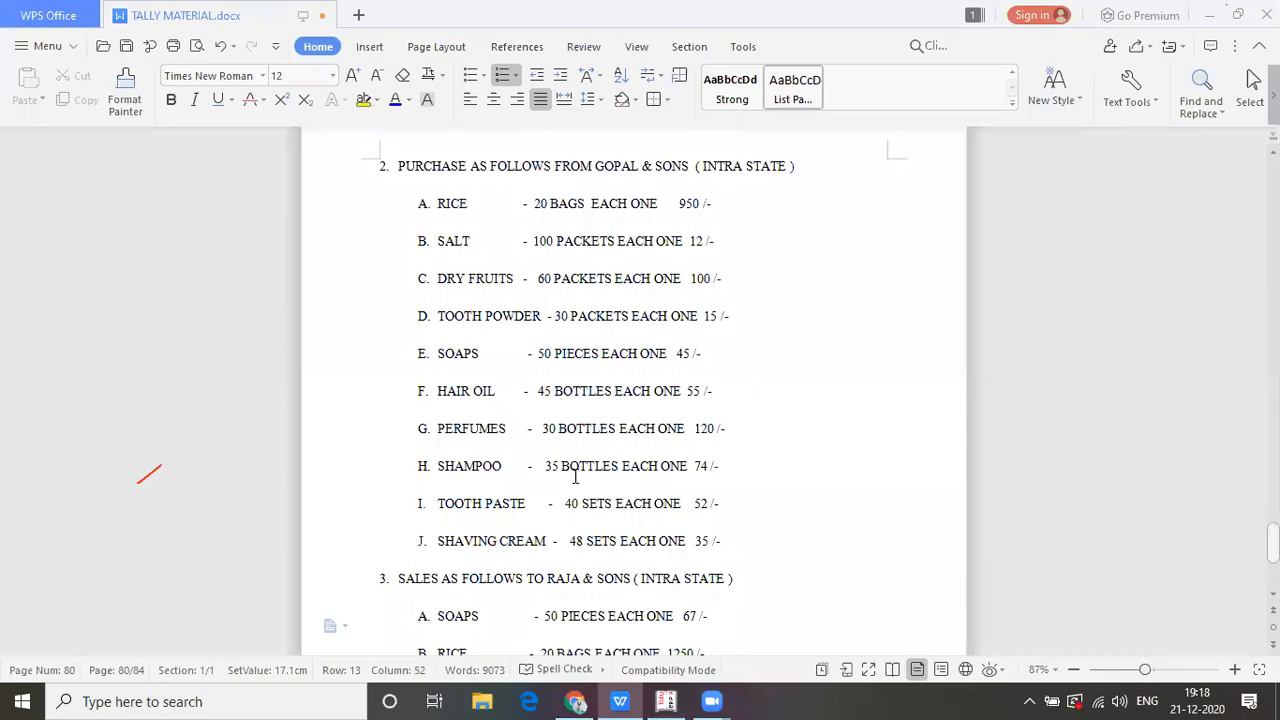
key(alt+Tab)
text(35)
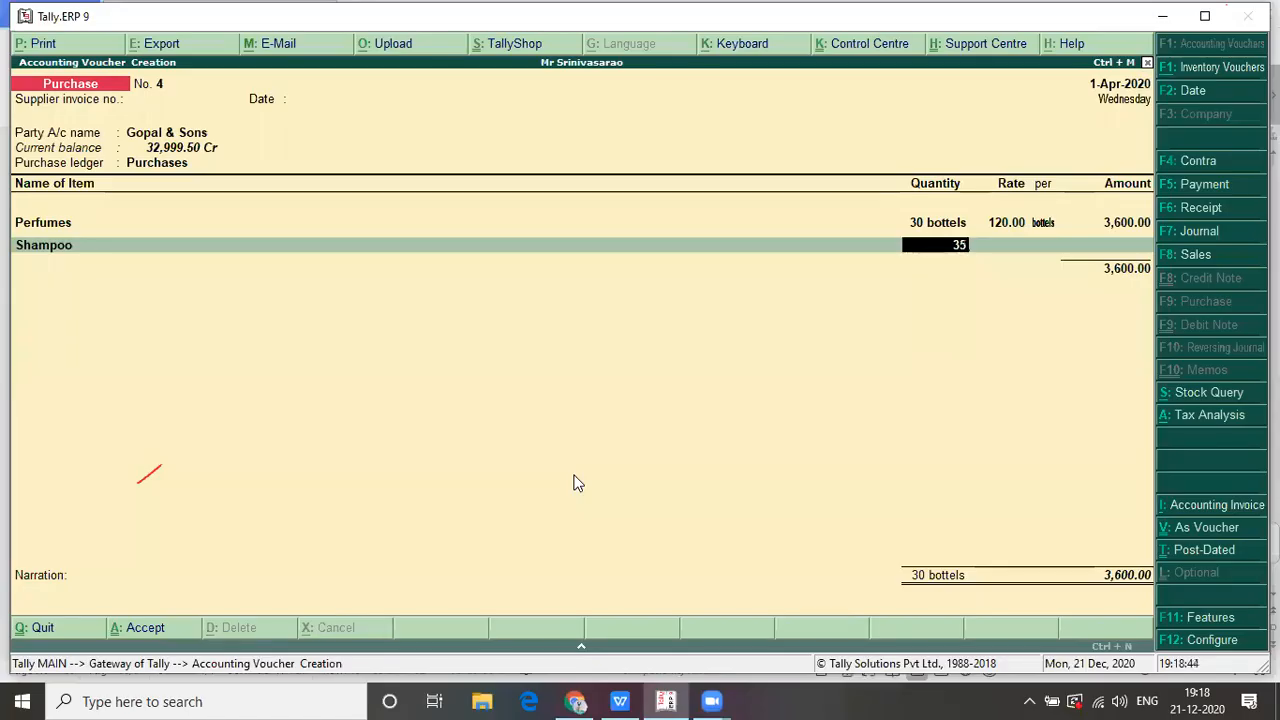
key(Return)
key(alt+Tab)
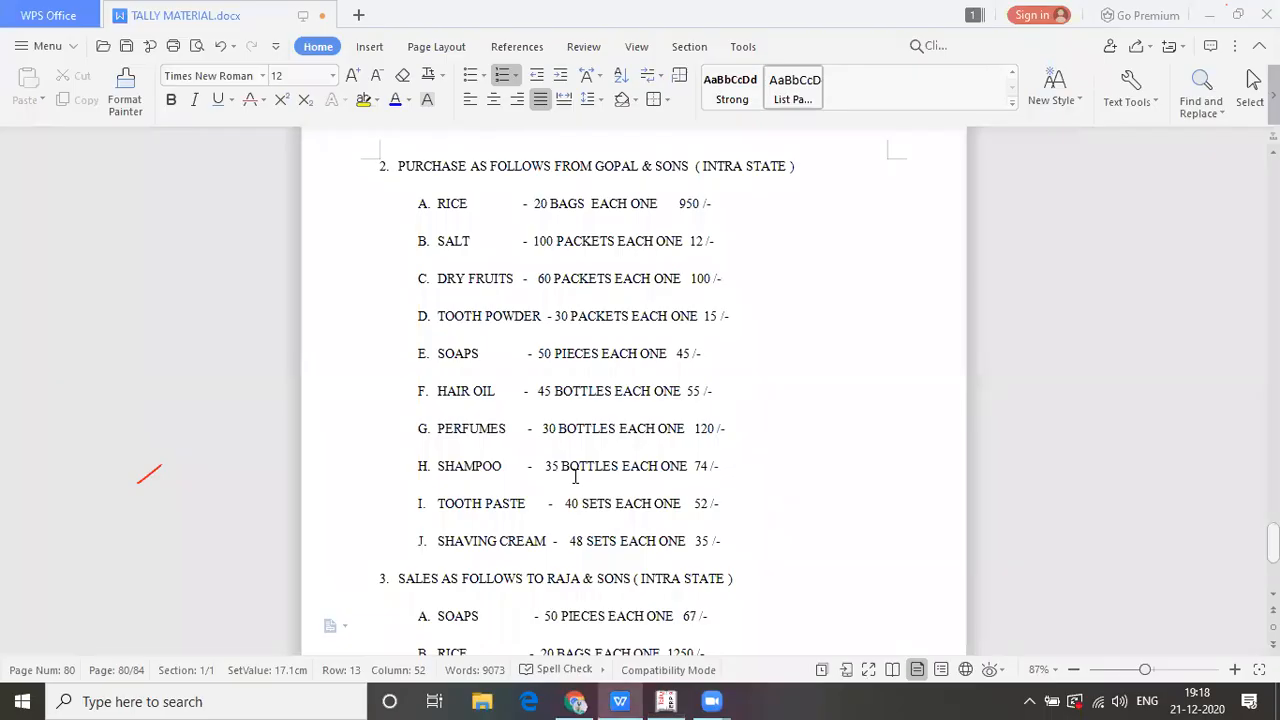
key(alt+Tab)
text(74)
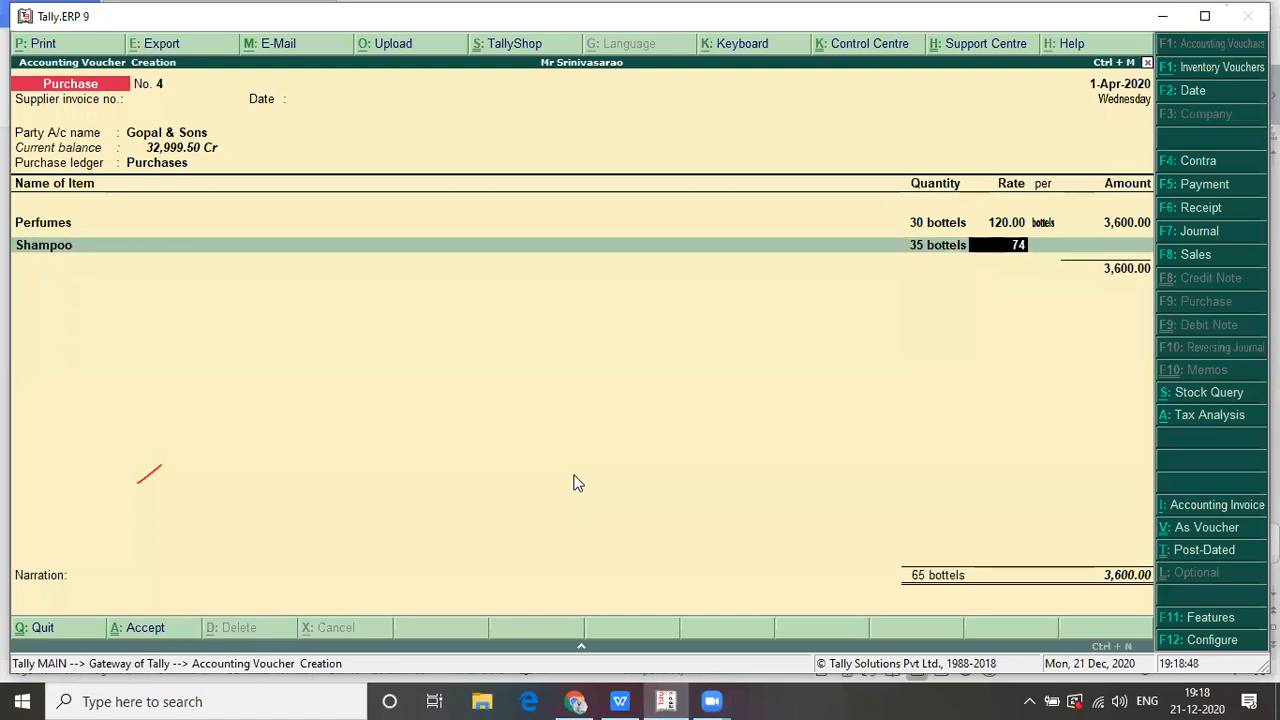
key(Return)
key(Return)
key(Return)
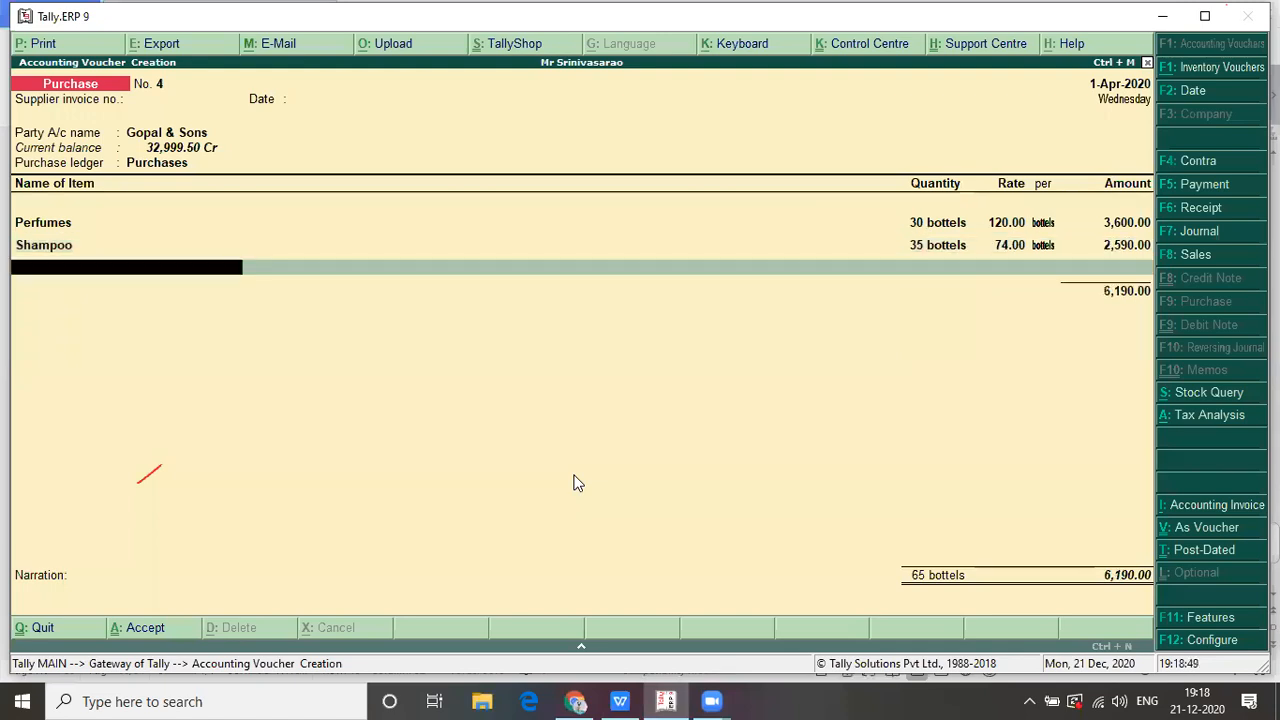
- Add Toothpaste with a quantity of 40 sets at a rate of 52, checking the figures against the purchase list in WPS Office
key(alt+Tab)
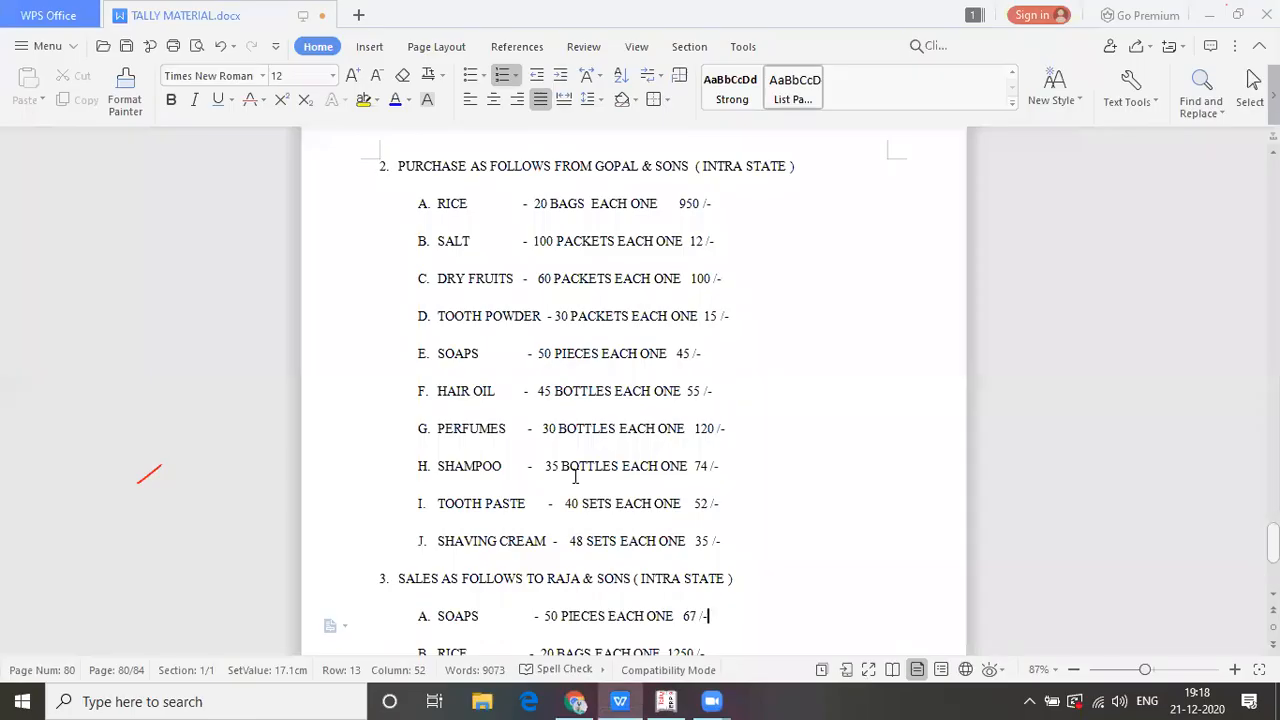
key(alt+Tab)
text(Too)
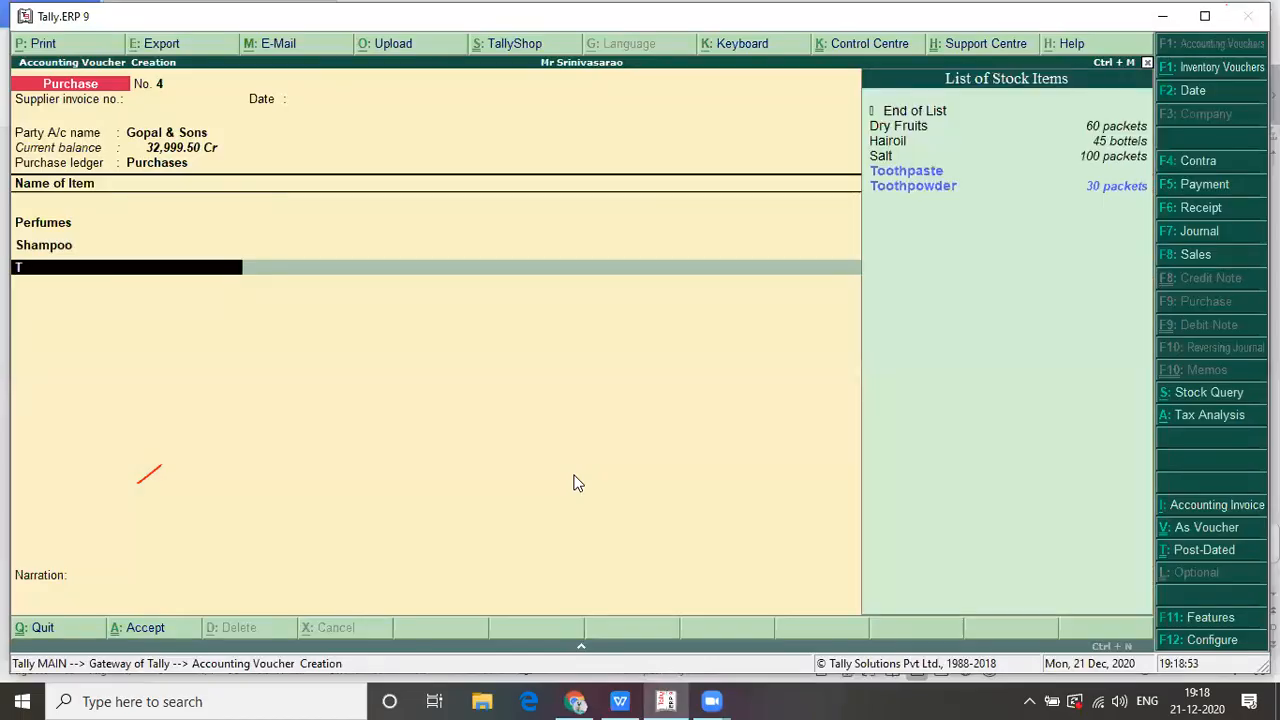
key(Down)
key(Return)
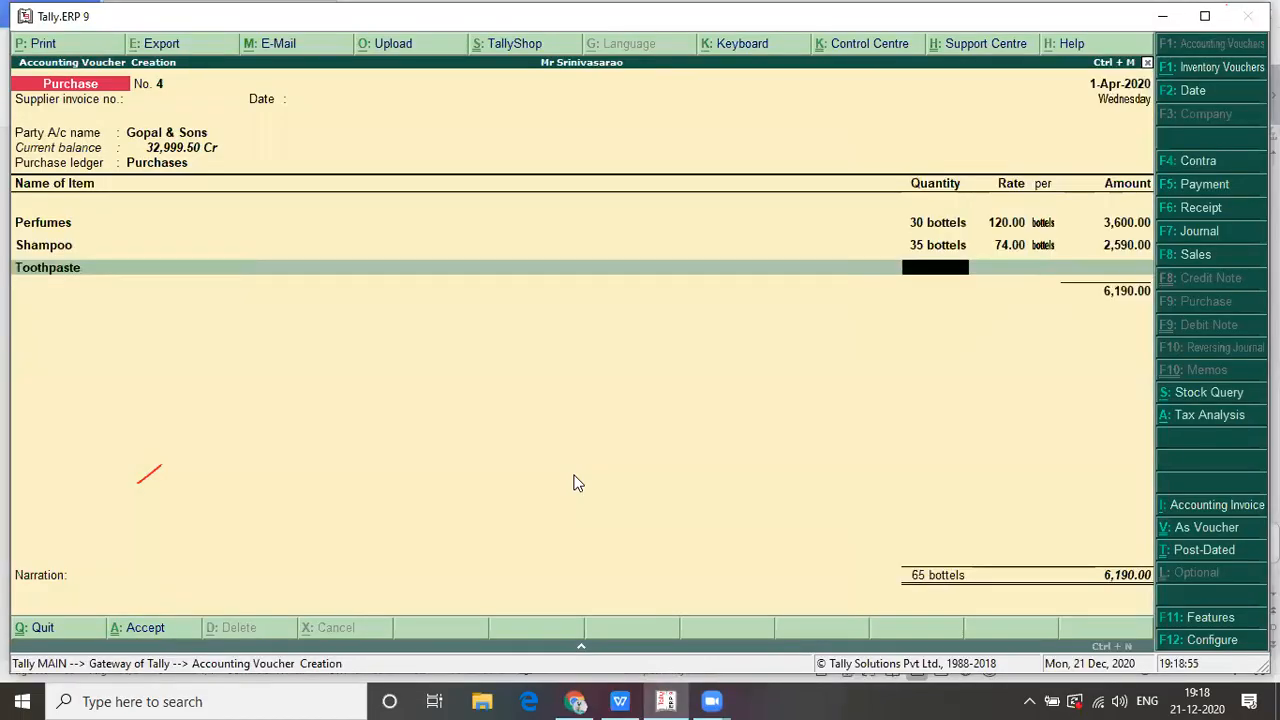
key(alt+Tab)
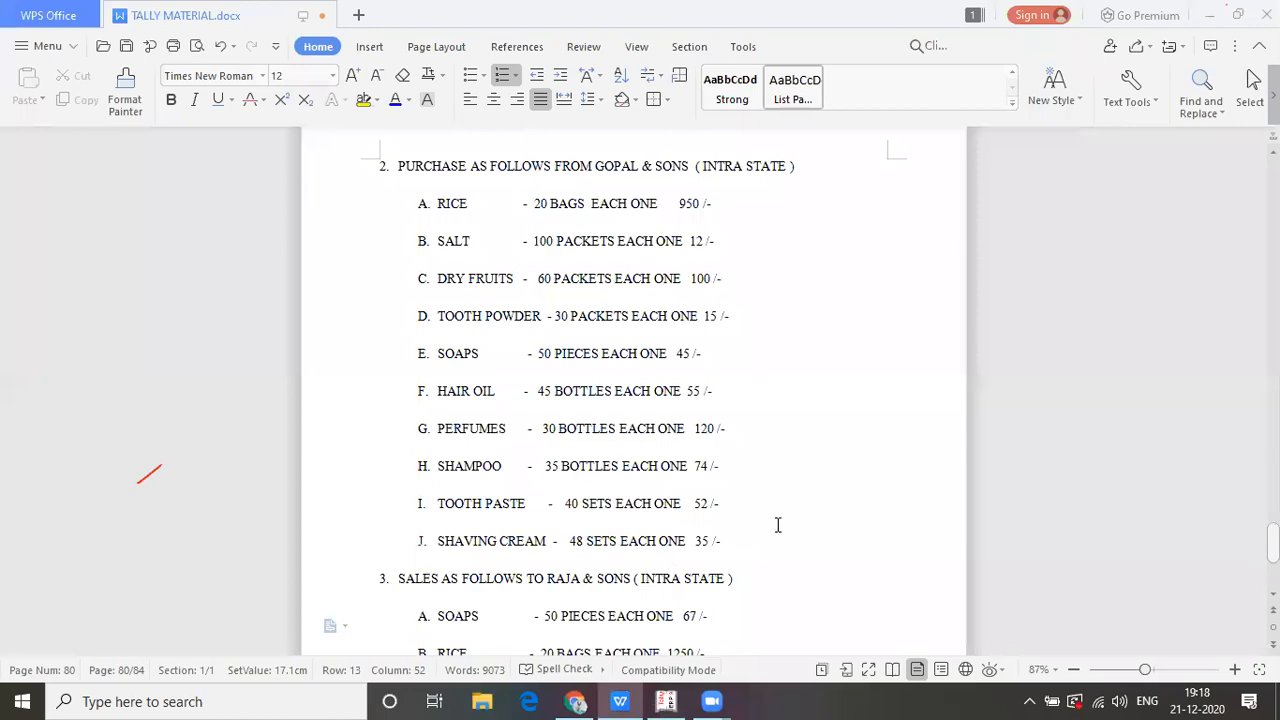
key(alt+Tab)
text(40)
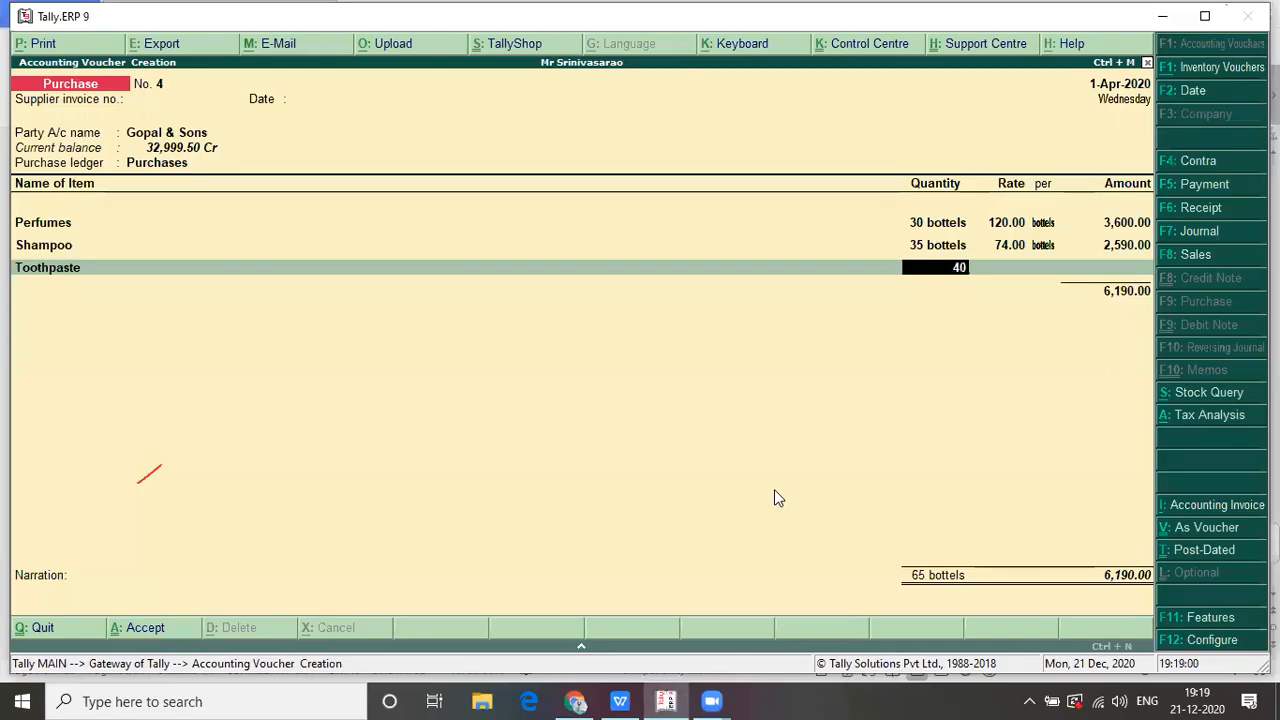
key(Return)
key(alt+Tab)
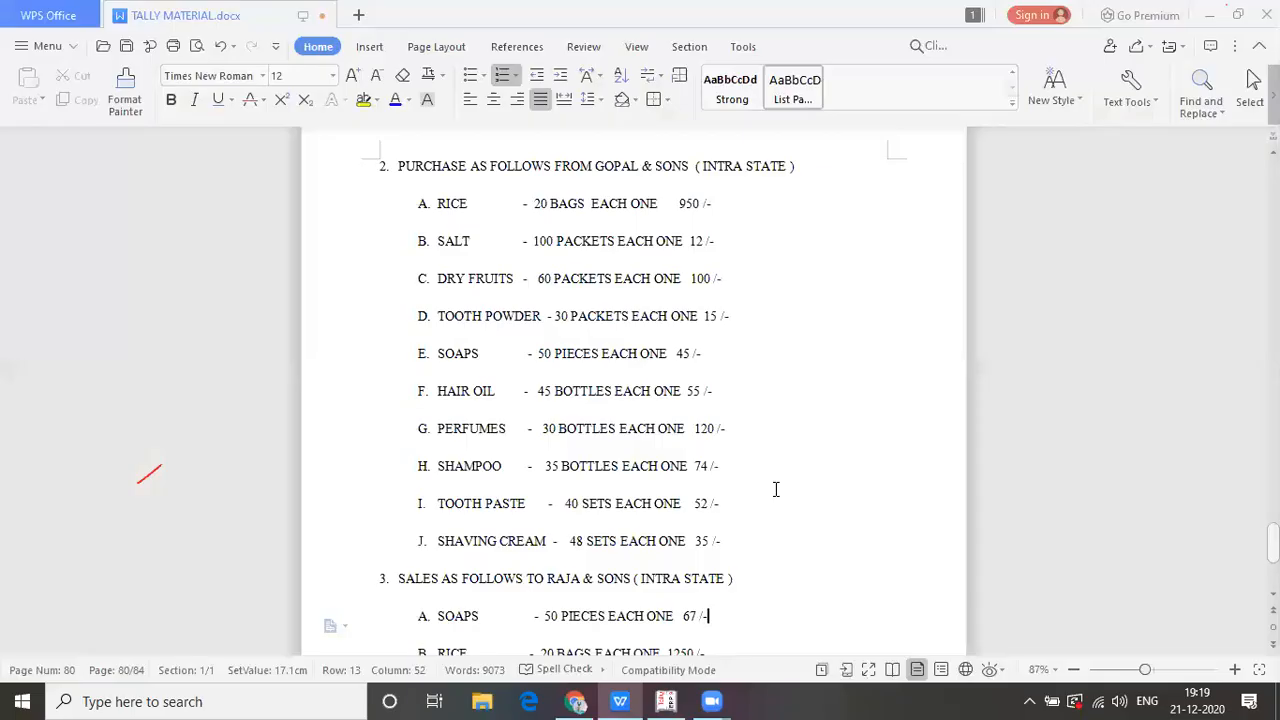
key(alt+Tab)
text(52)
key(Return)
key(Return)
key(Return)
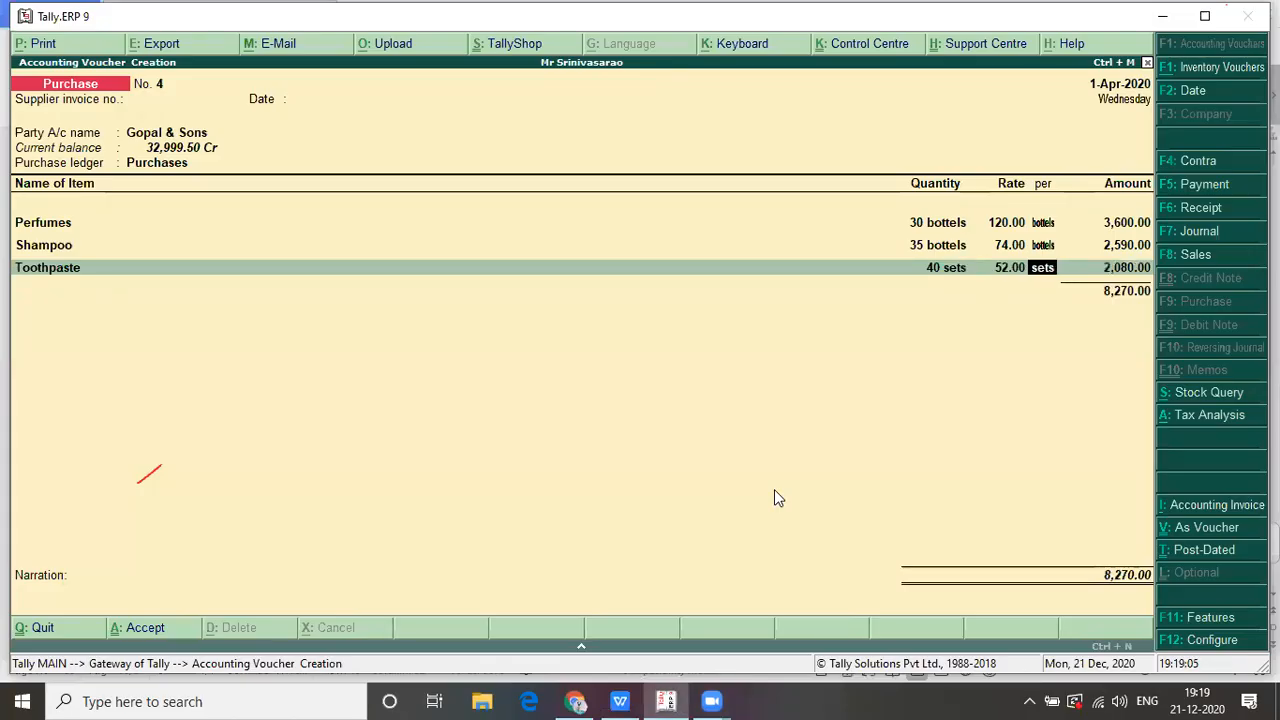
- Add Shaving Cream with a quantity of 48 sets at a rate of 35, checking the figures against the purchase list in WPS Office
key(alt+Tab)
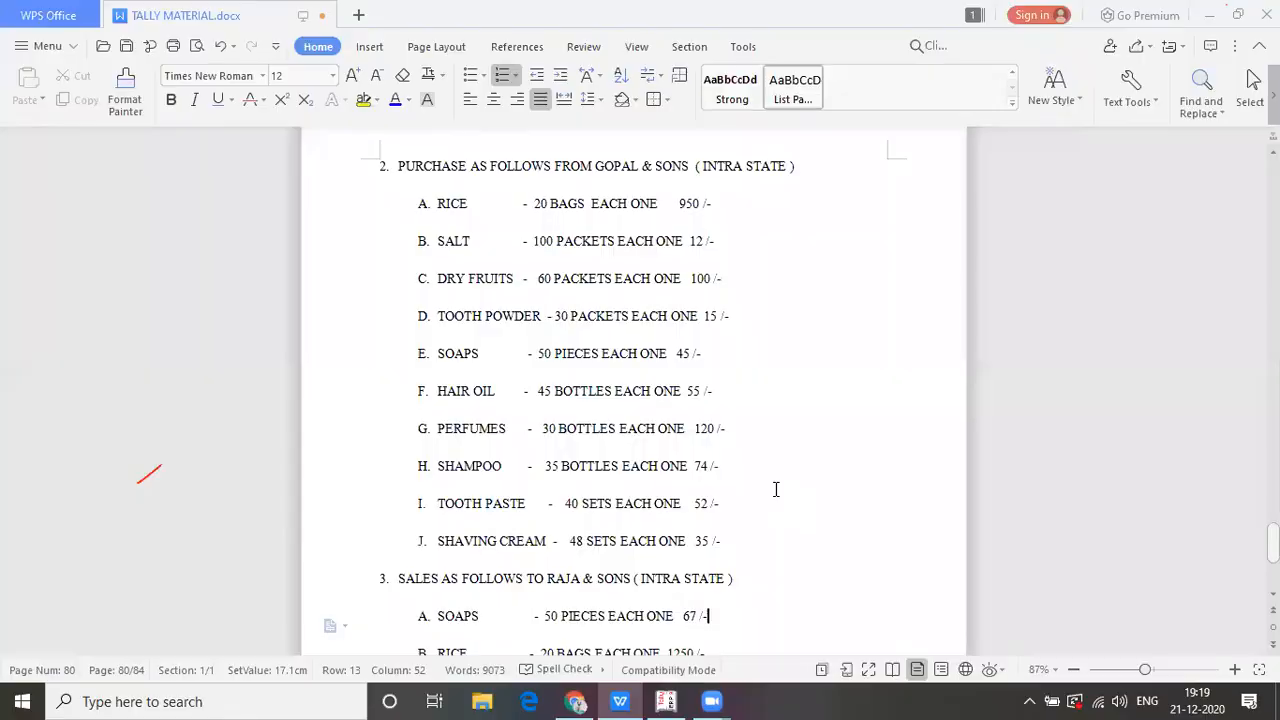
key(alt+Tab)
text(S)
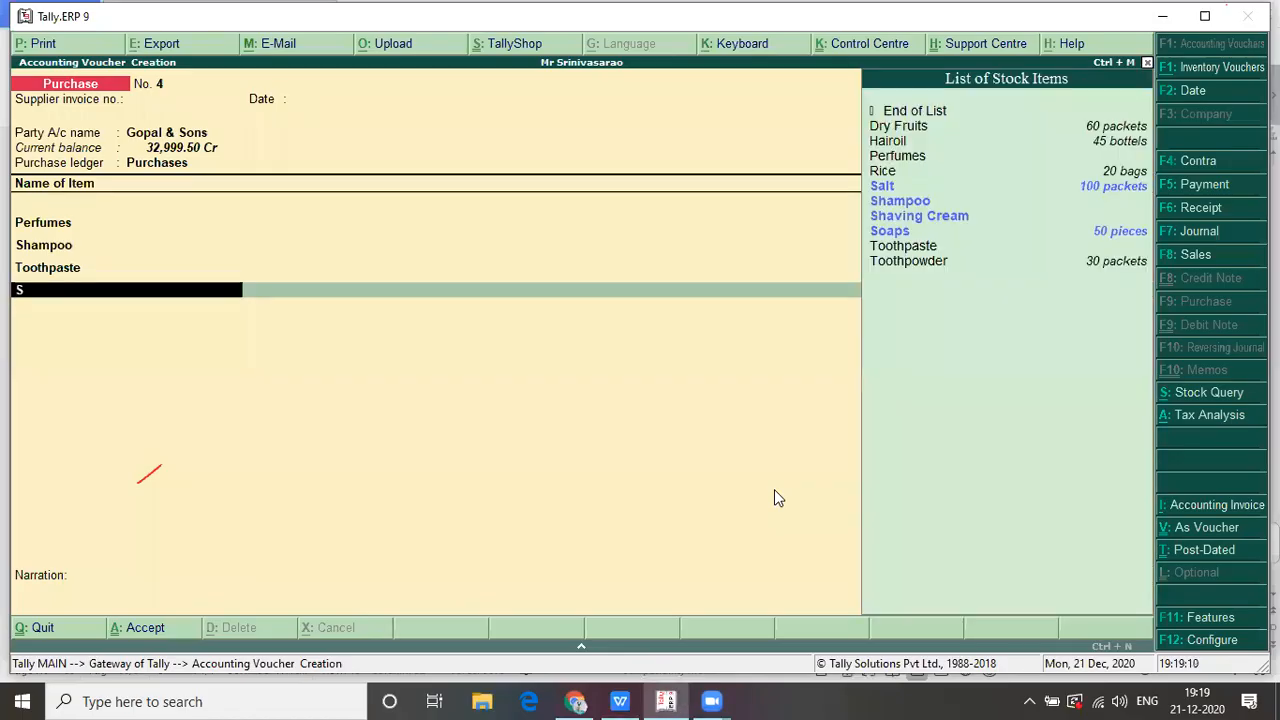
key(Down)
key(Down)
key(Return)
key(alt+Tab)
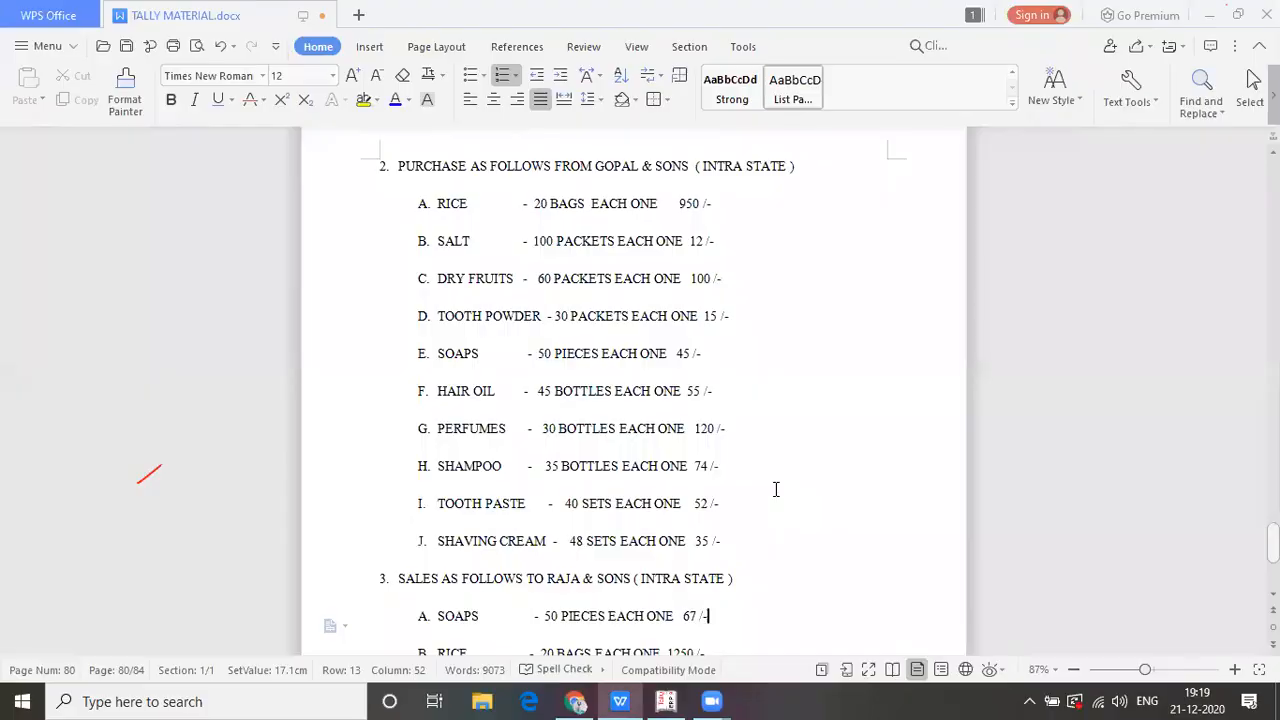
key(alt+Tab)
text(48)
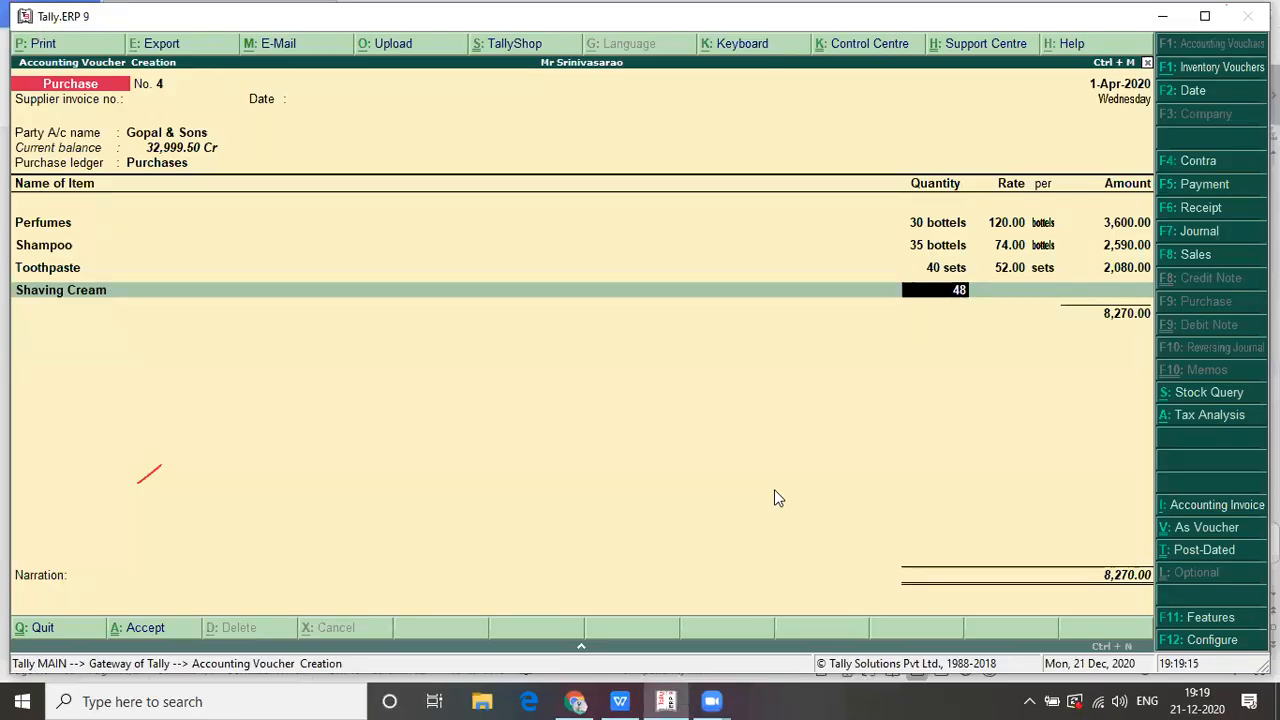
key(Return)
key(alt+Tab)
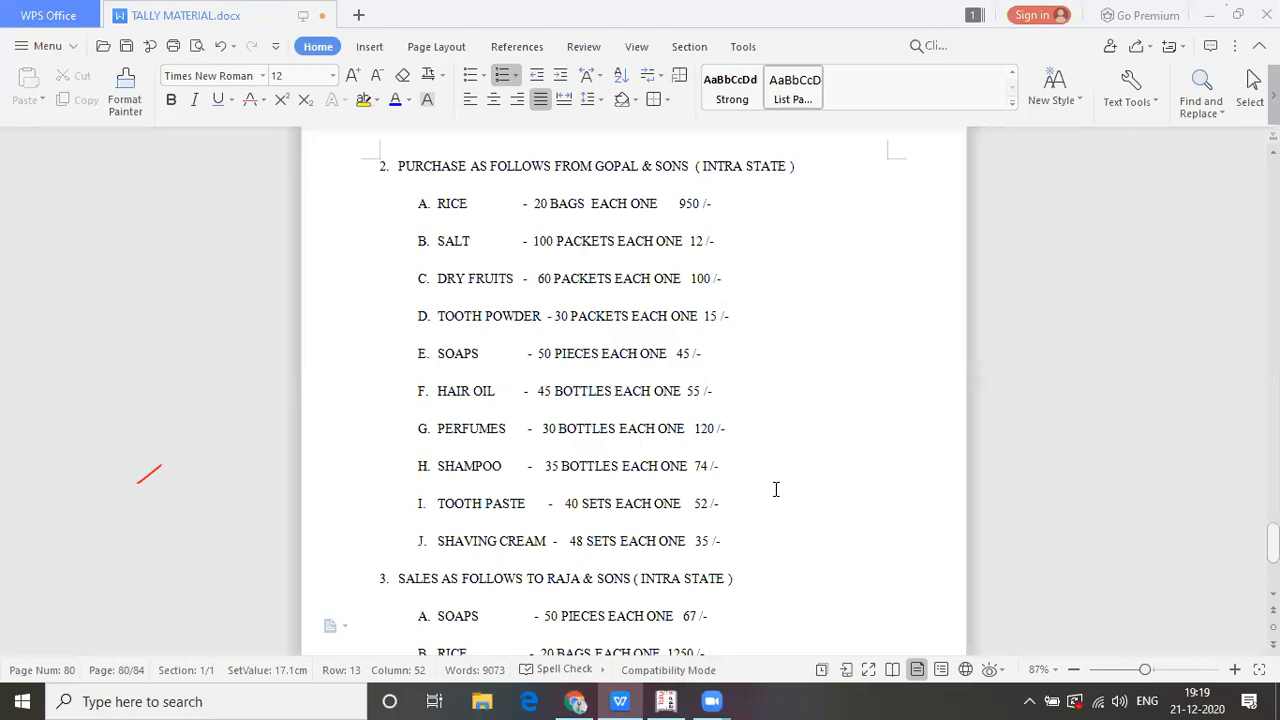
key(alt+Tab)
text(35)
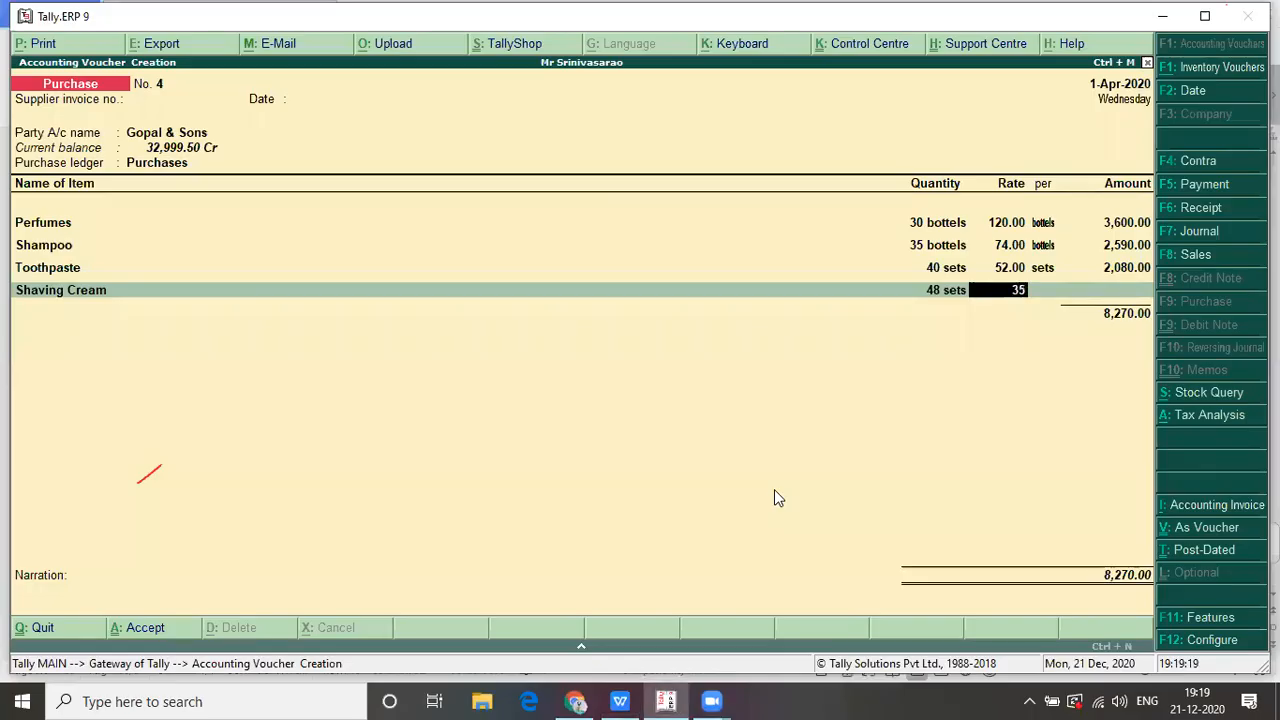
key(Return)
key(Return)
key(Return)
key(Return)
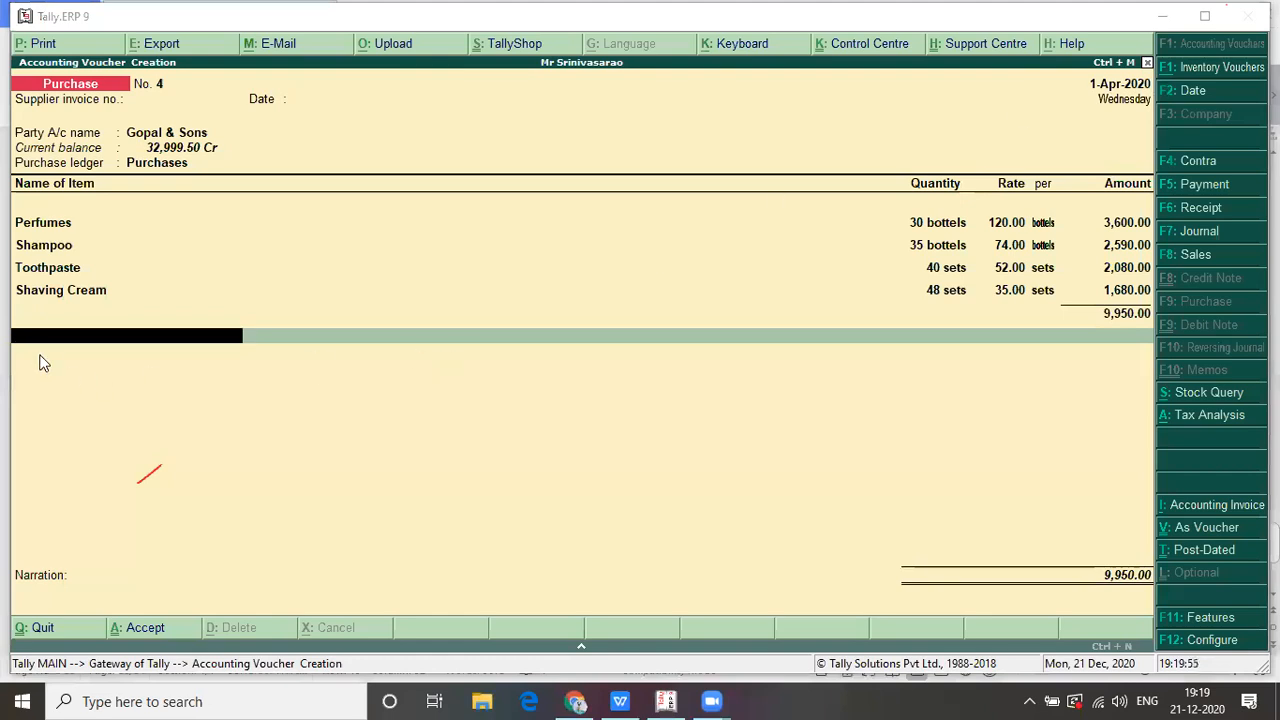
- Add the Cgst and Sgst ledgers below the items, each at a rate of 14 %
text(c)
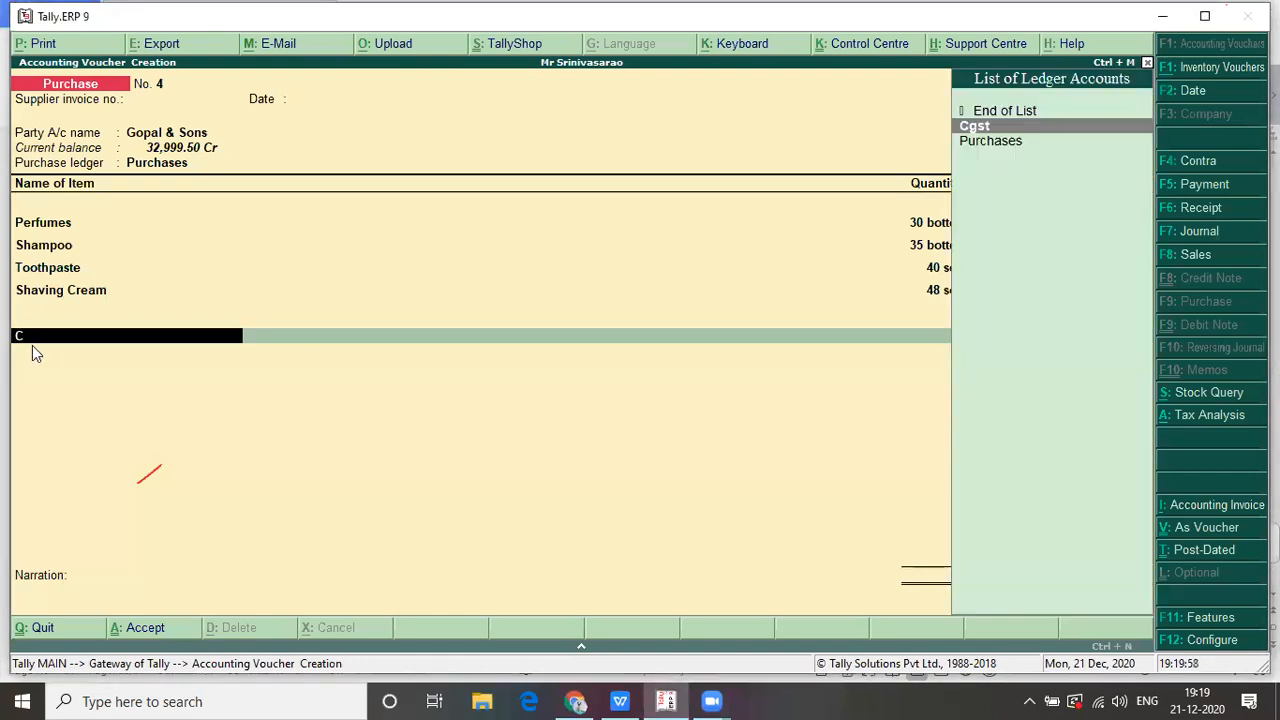
key(Return)
text(14 %)
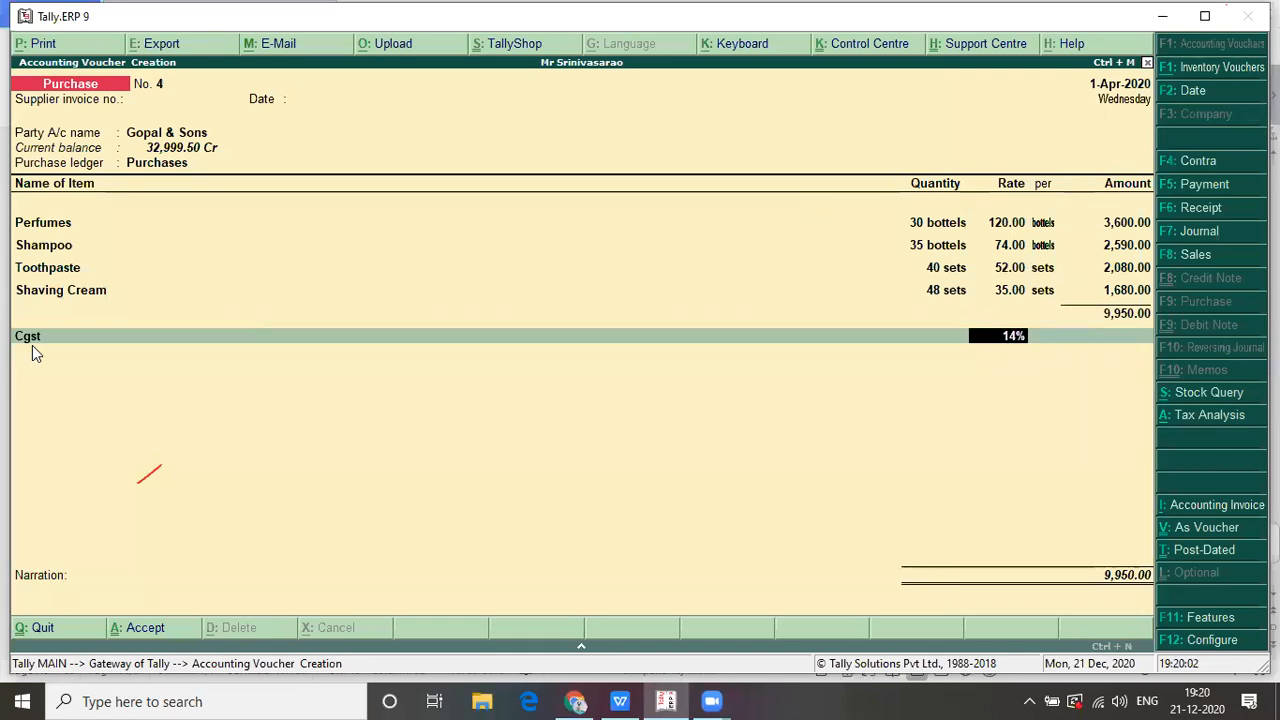
key(Return)
key(Return)
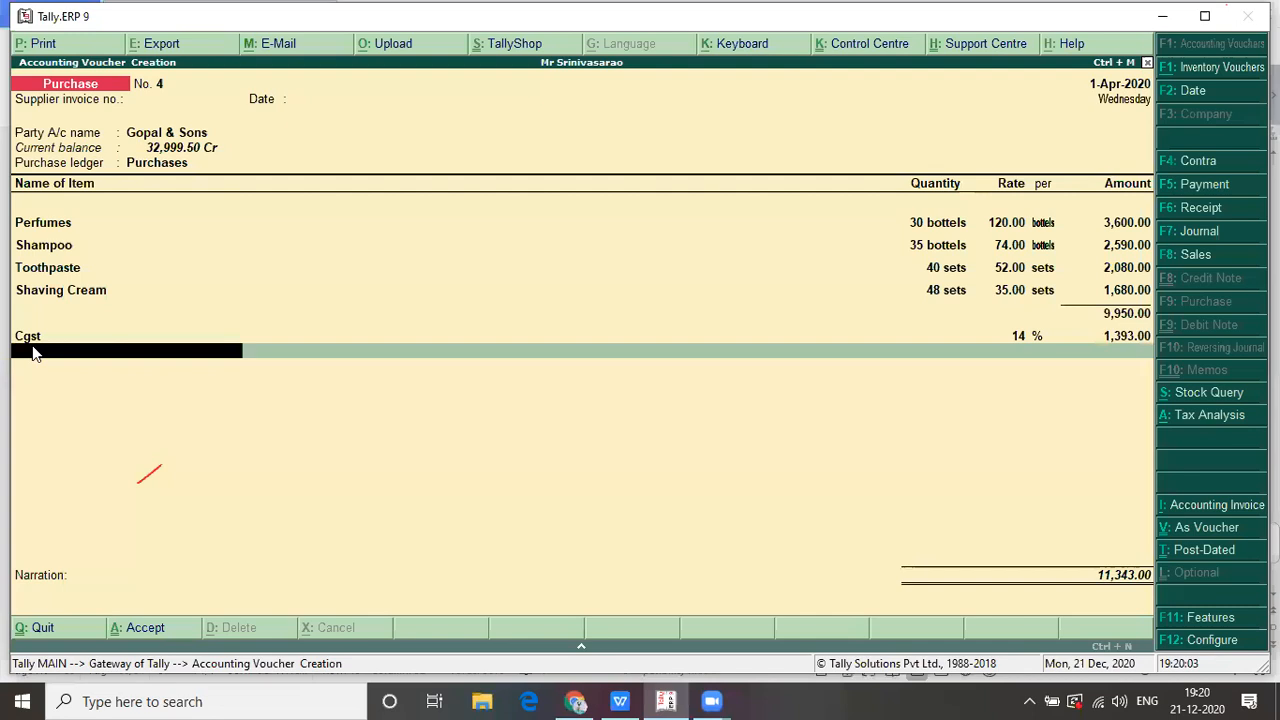
text(s)
key(Return)
text(14)
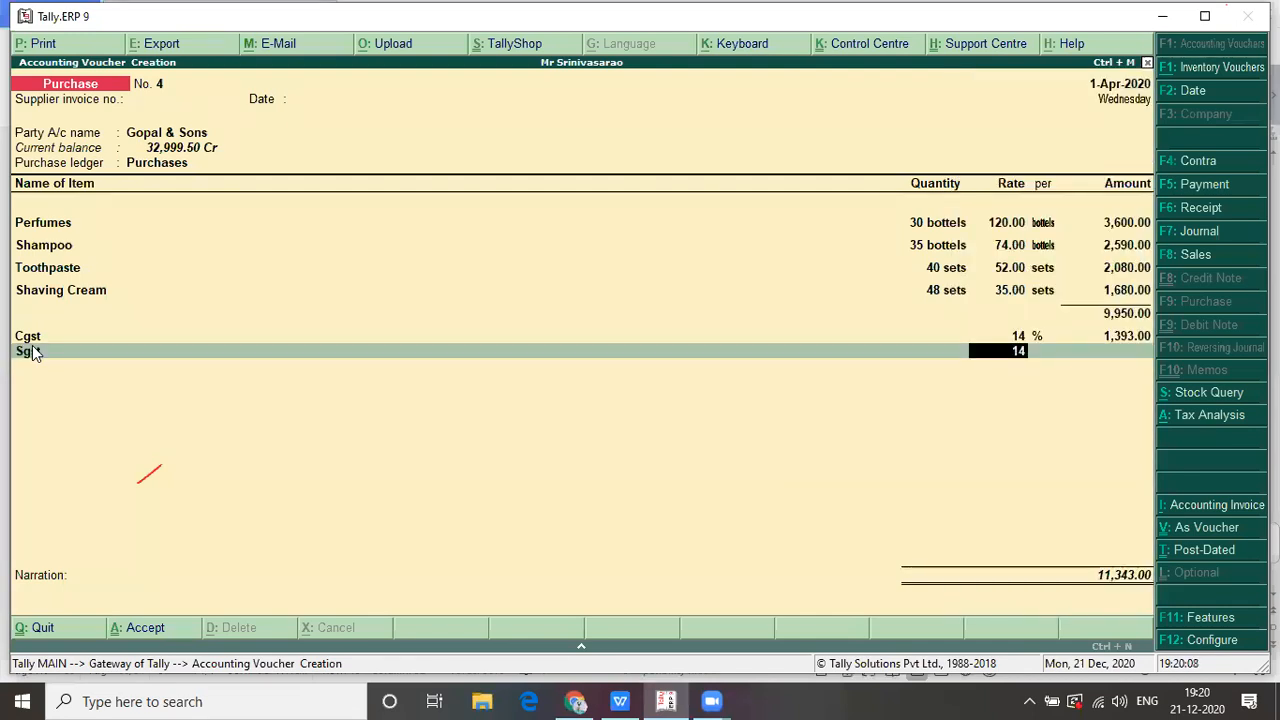
text(%)
key(Return)
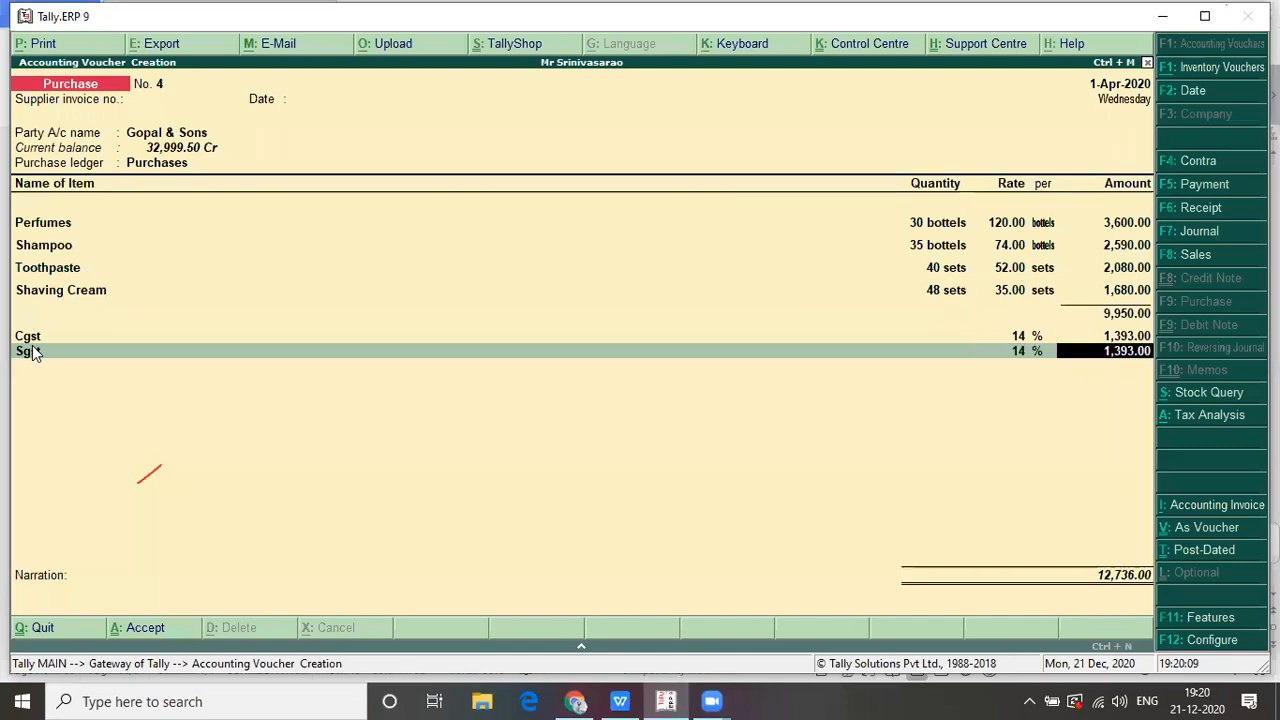
key(Return)
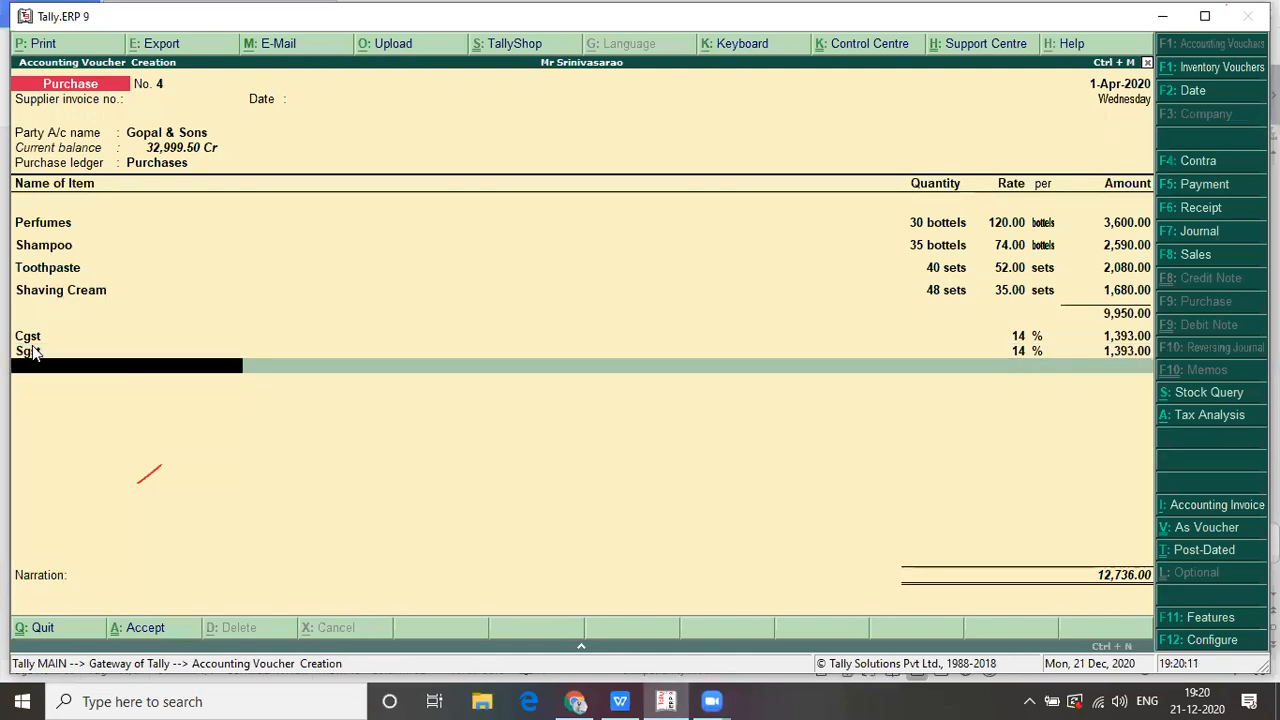
- Finish the purchase voucher without a narration, going back through all its entries once before accepting it
key(Return)
key(Return)
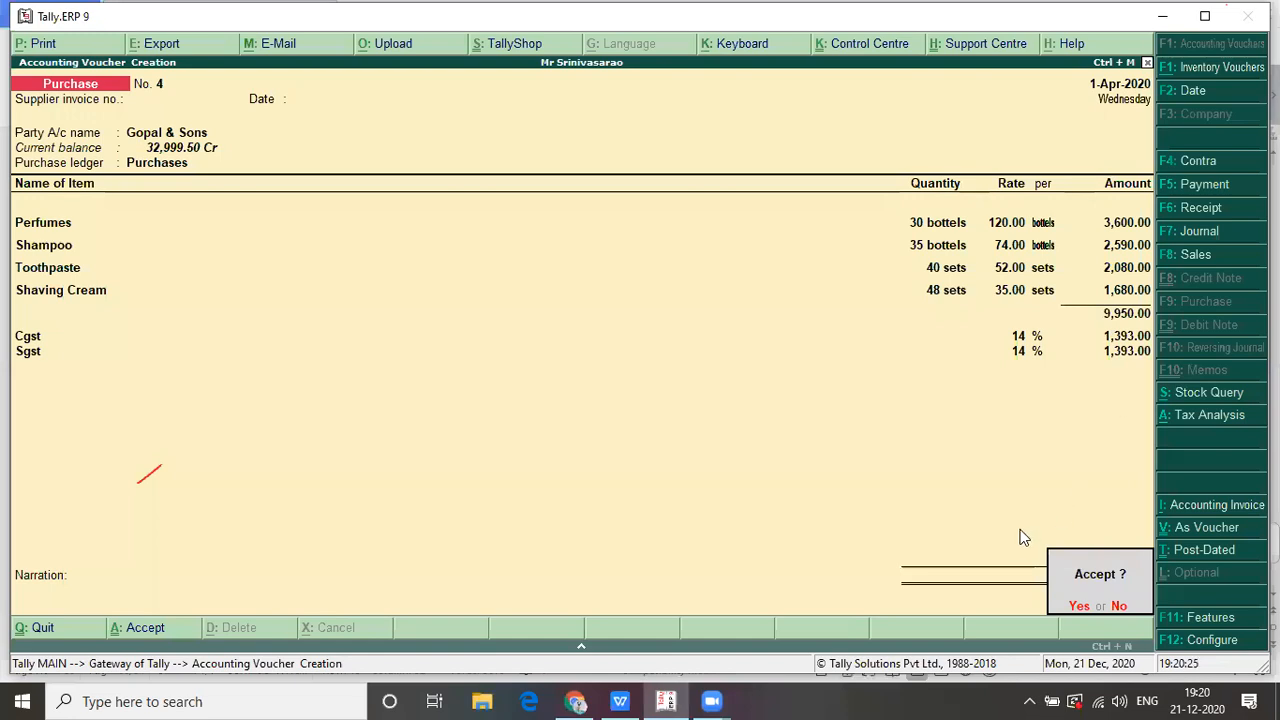
click(1119, 612)
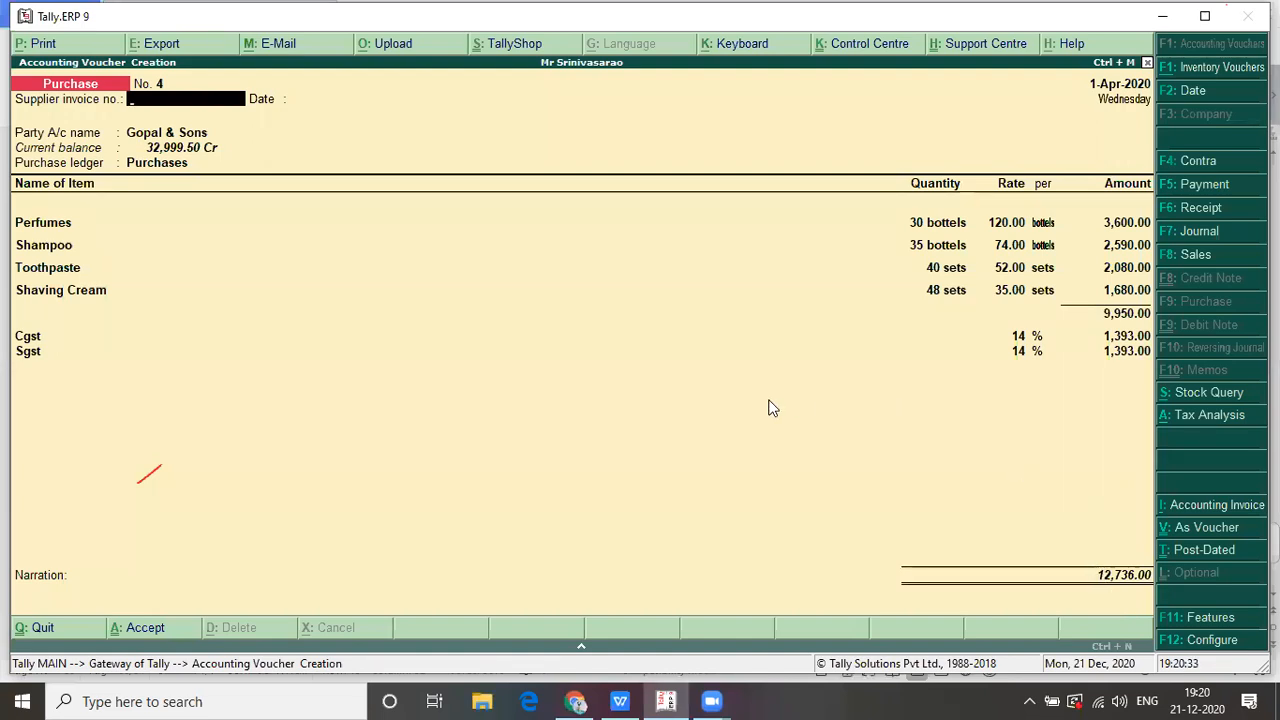
key(Return)
key(Return)
key(Return)
key(Return)
key(Return)
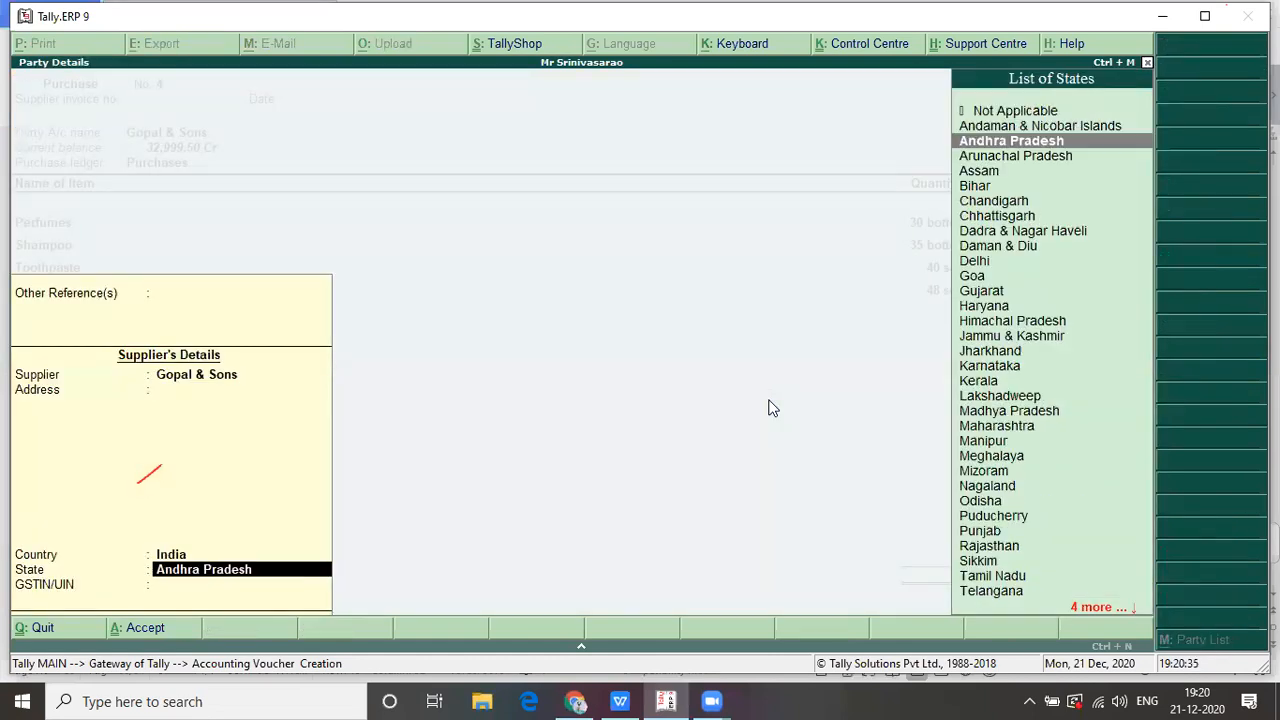
key(Return)
key(Return)
key(Return)
key(Return)
key(Return)
key(Return)
key(Return)
key(Return)
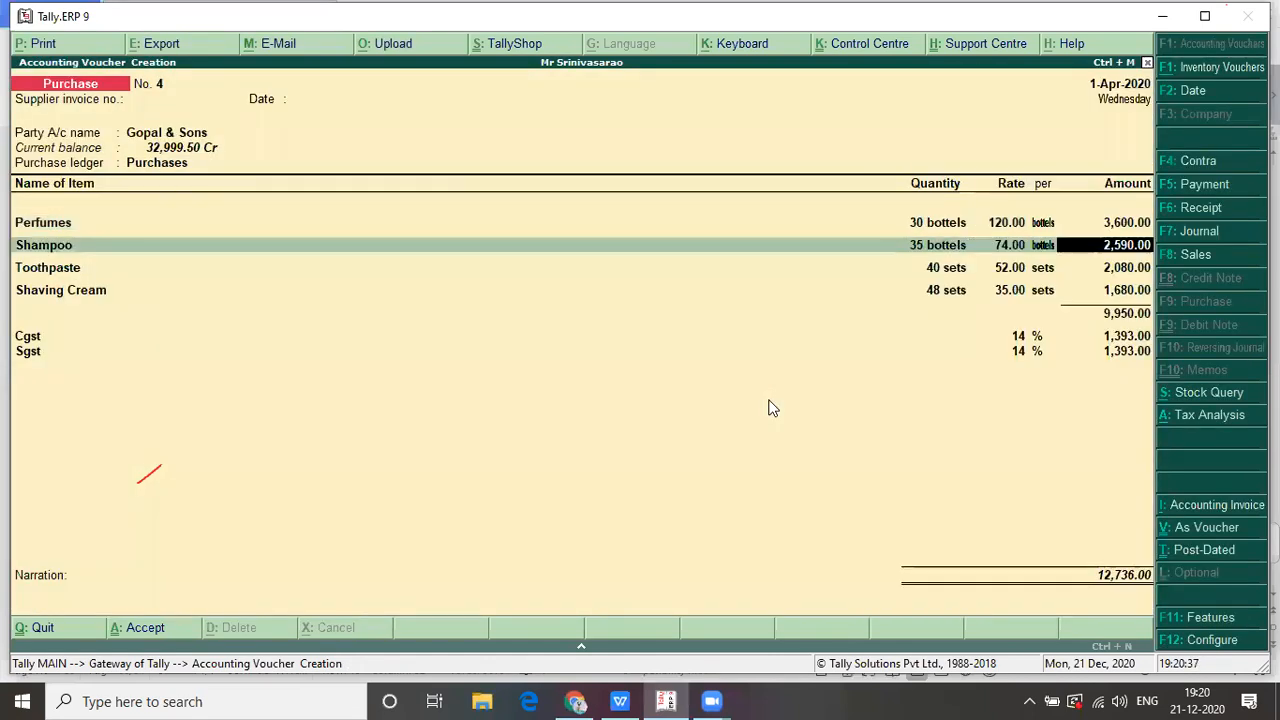
key(Return)
key(Return)
key(Return)
key(Return)
key(Return)
key(Return)
key(Return)
key(Return)
key(Return)
key(Return)
key(Return)
key(Return)
key(Return)
key(Return)
key(Return)
key(Return)
key(Return)
key(Return)
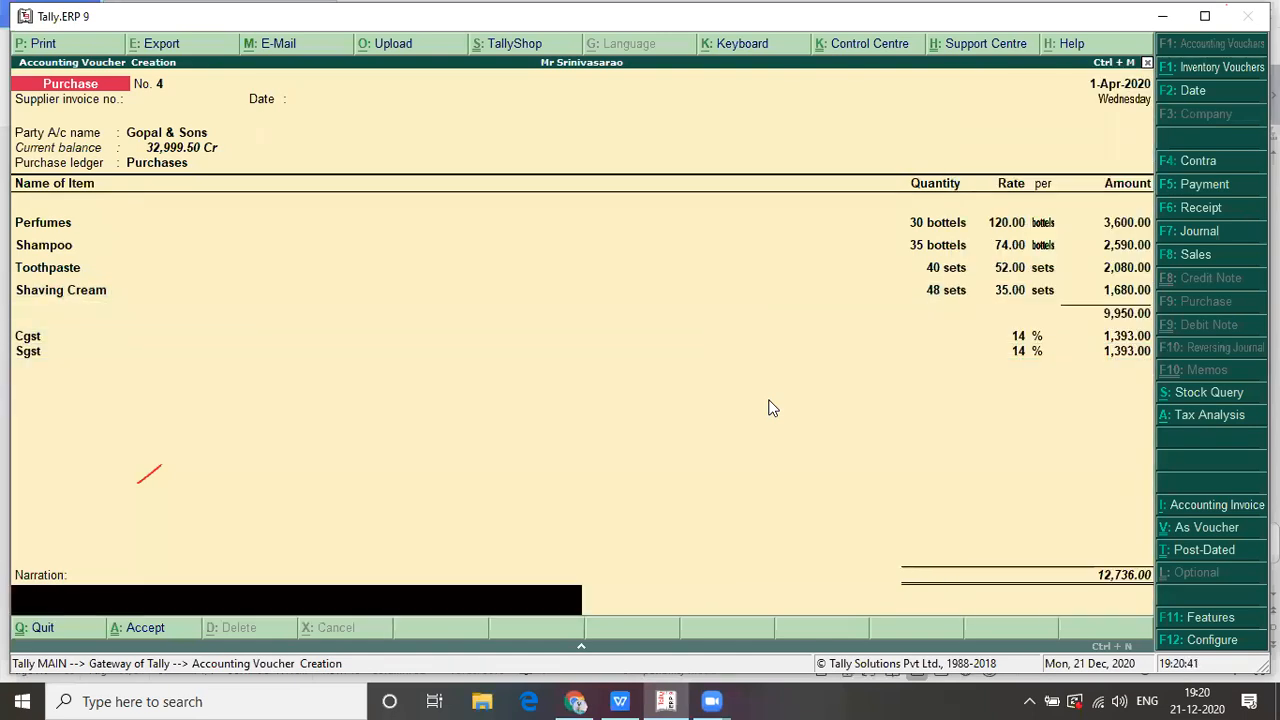
key(Return)
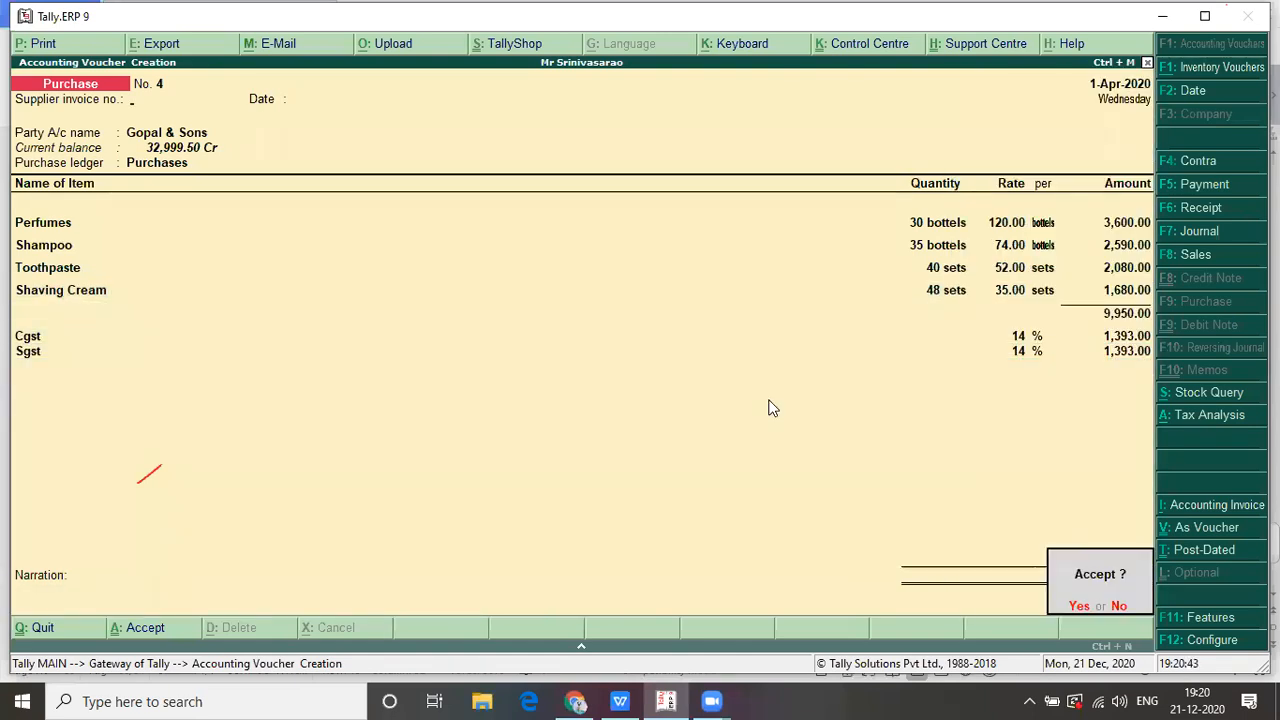
key(Return)
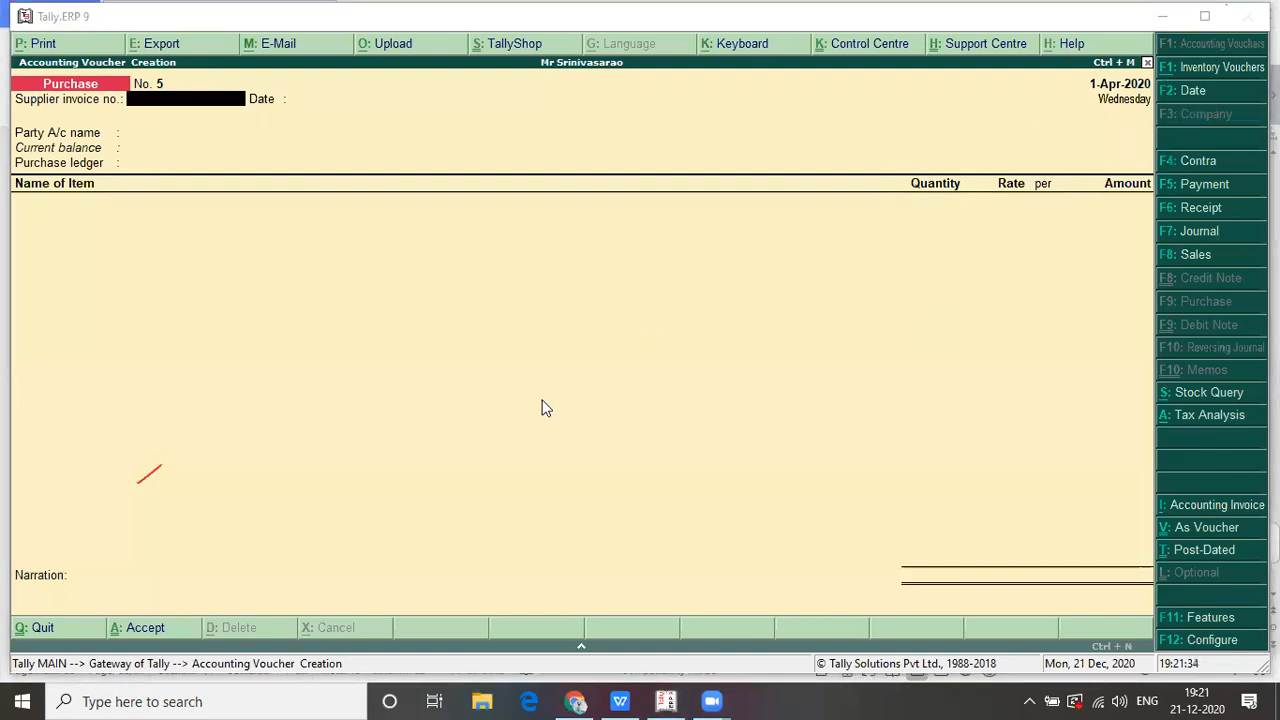
- Switch to WPS Office and examine the list of intra-state sales to Raja & Sons
key(alt+Tab)
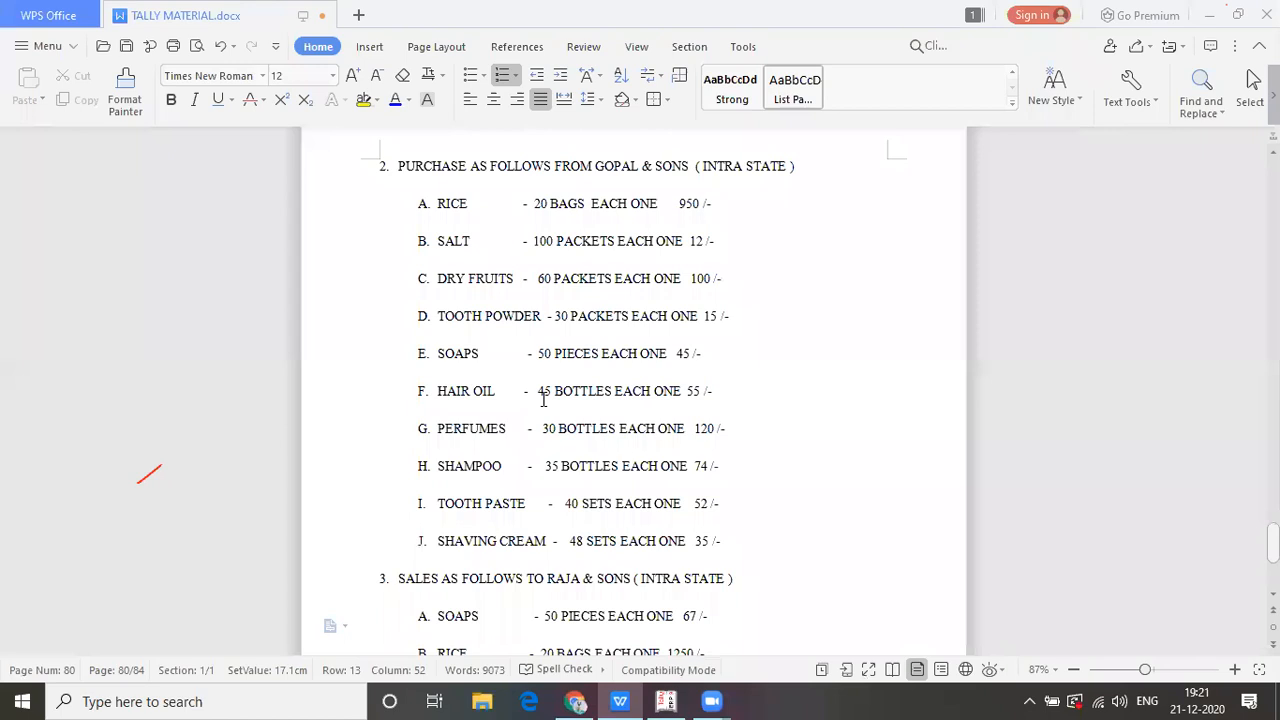
scroll(543, 399, down, 3)
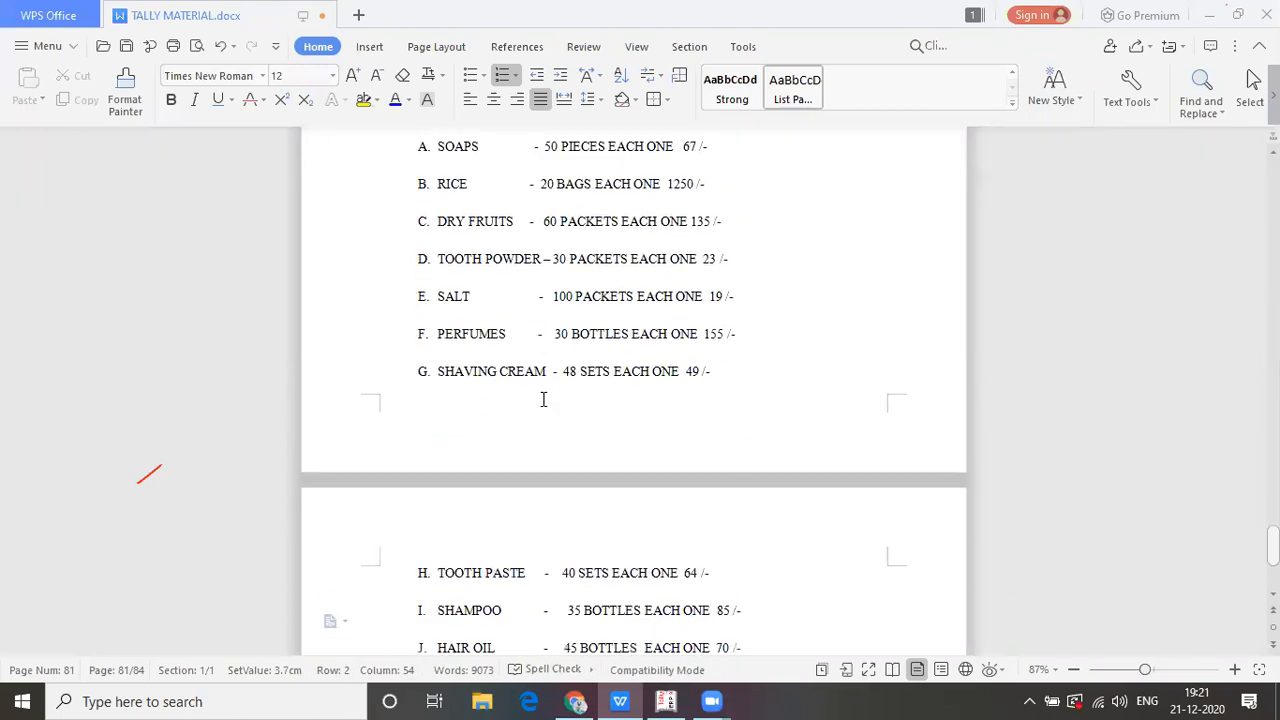
key(Up)
key(Up)
key(Up)
key(Up)
key(Up)
key(Up)
key(Up)
key(Up)
key(Up)
key(Up)
key(Up)
key(Up)
key(Up)
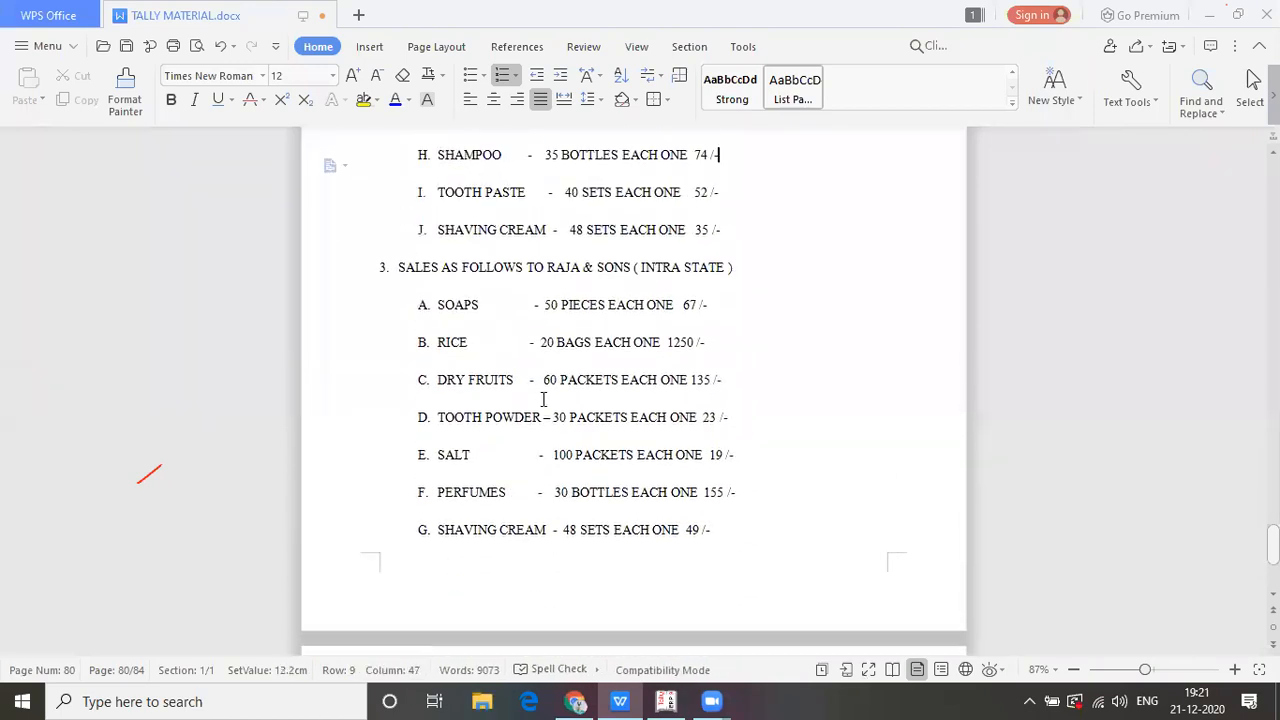
key(Down)
key(Down)
key(Down)
key(Down)
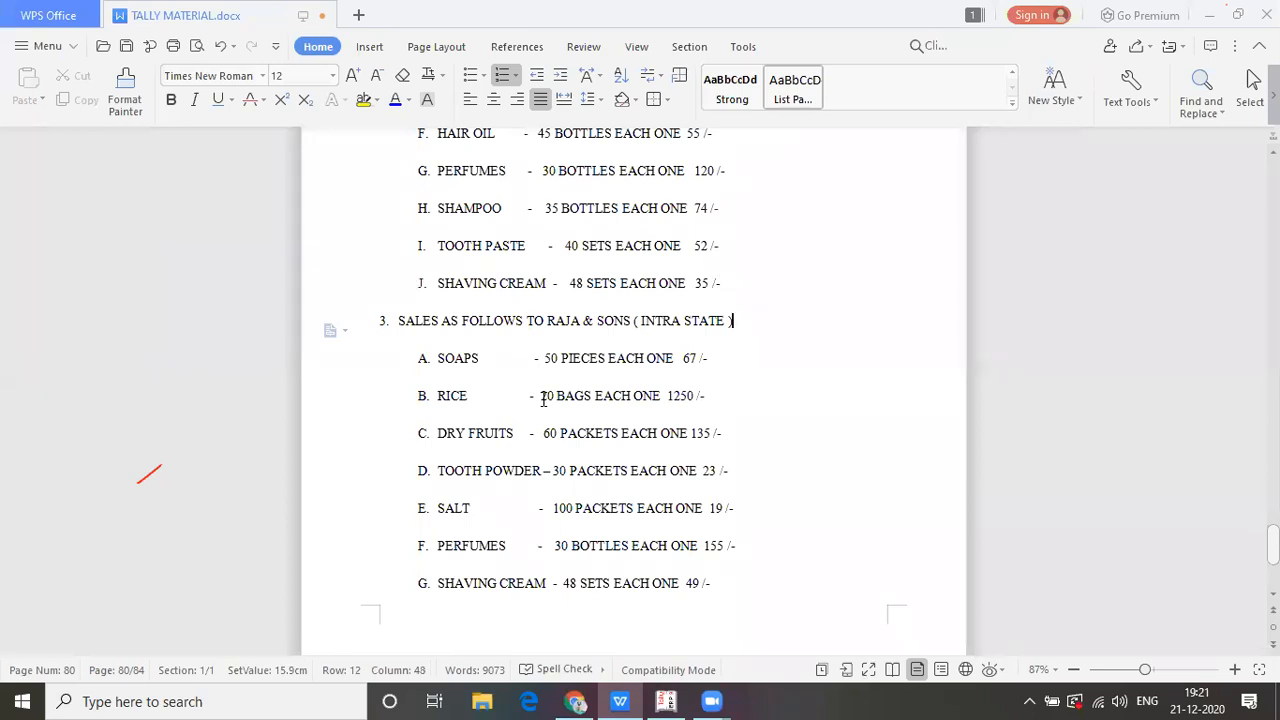
- Return to Tally.ERP 9 and start a new sales voucher, leaving its reference number blank
key(alt+Tab)
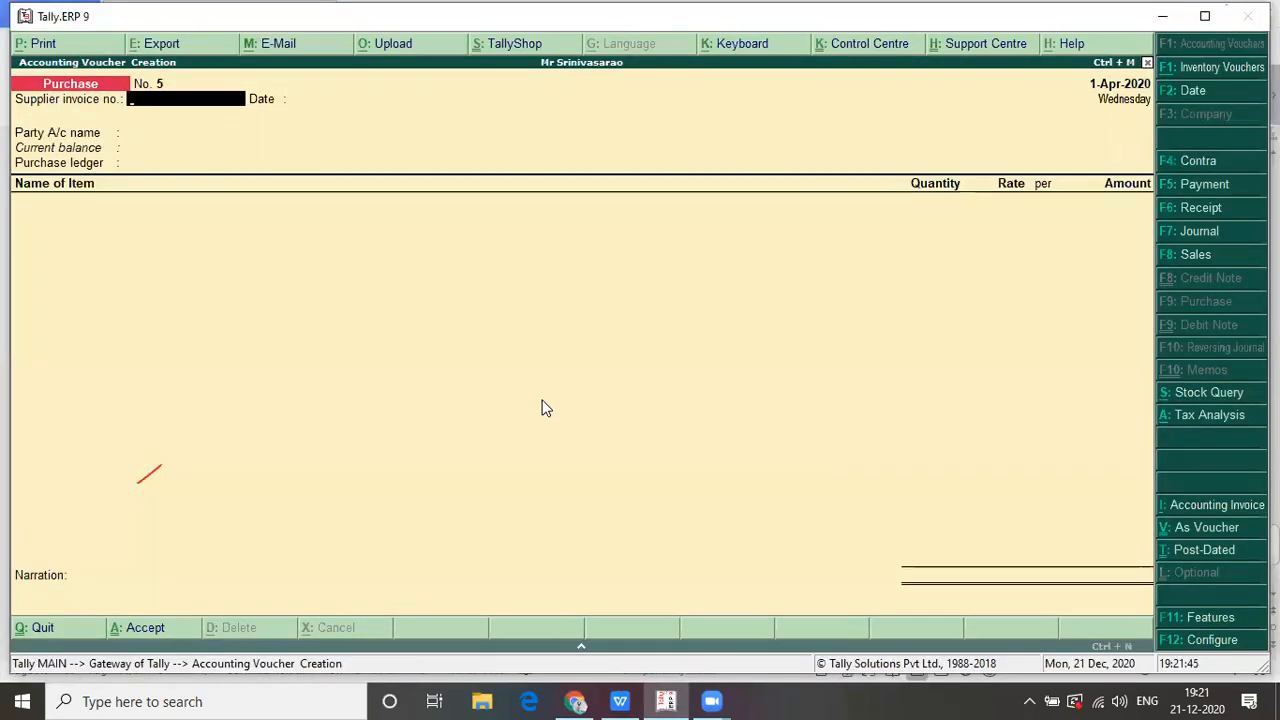
key(F8)
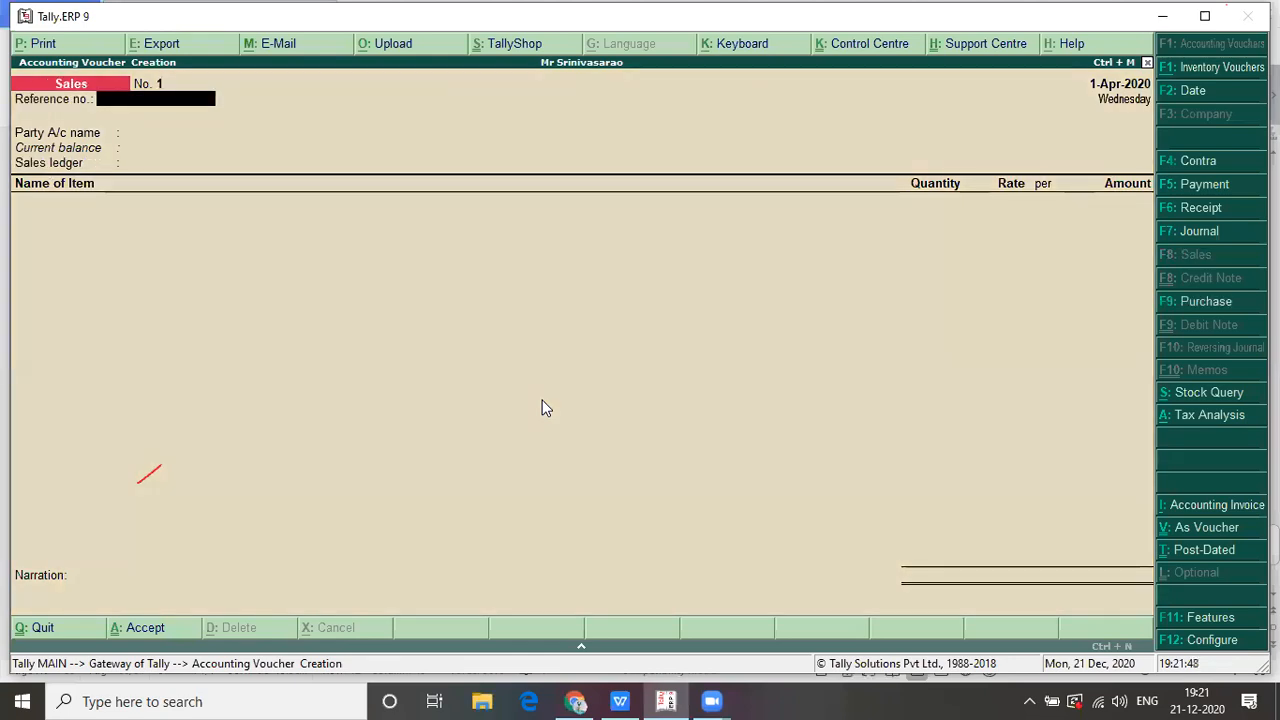
key(Return)
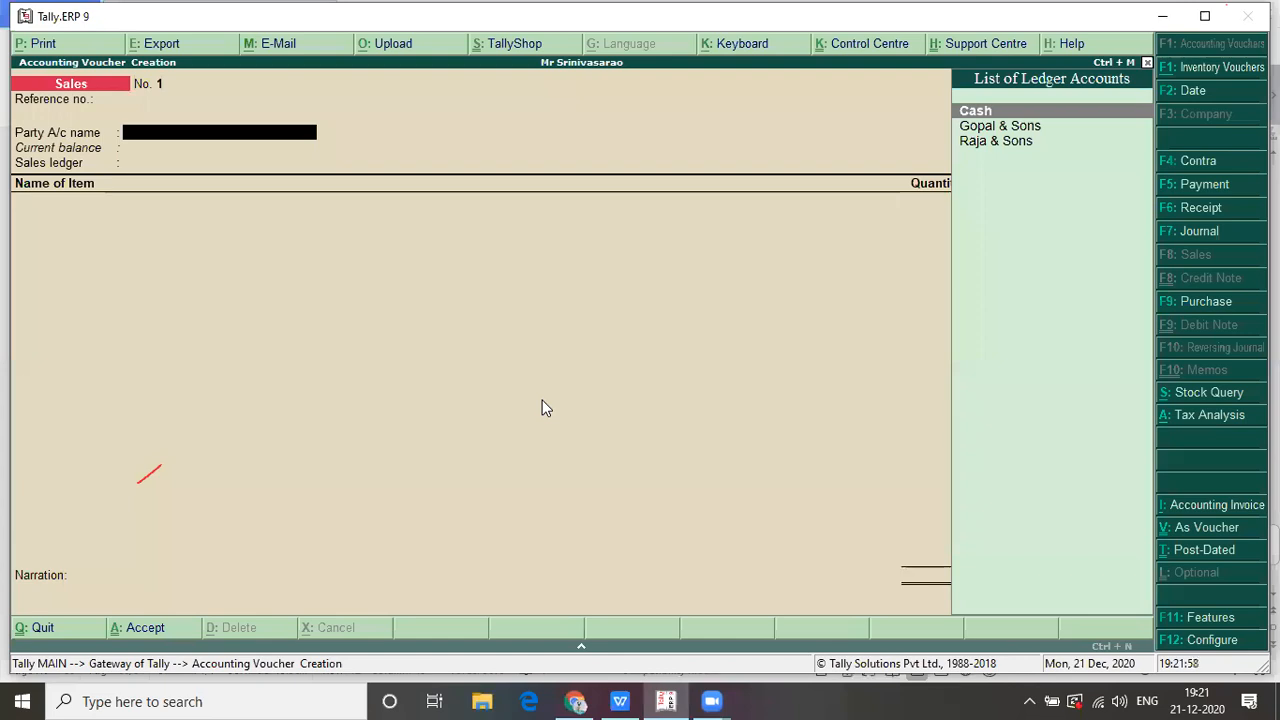
key(Up)
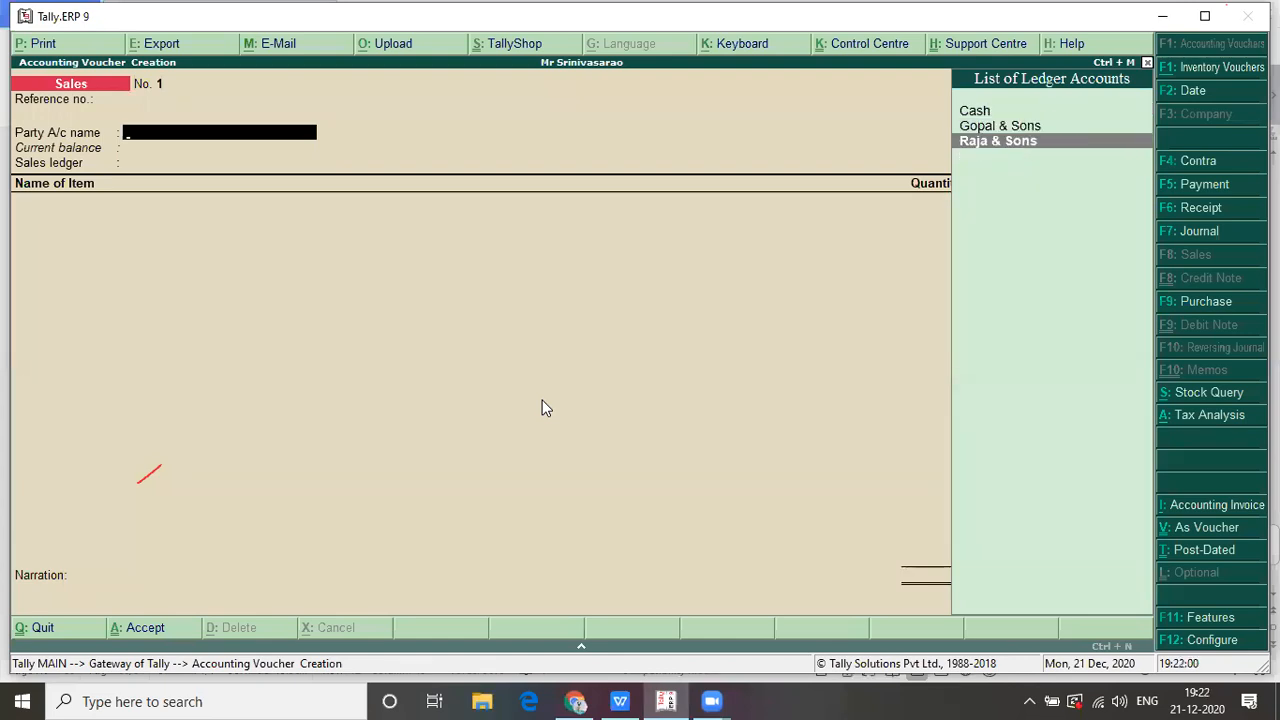
key(Up)
key(Up)
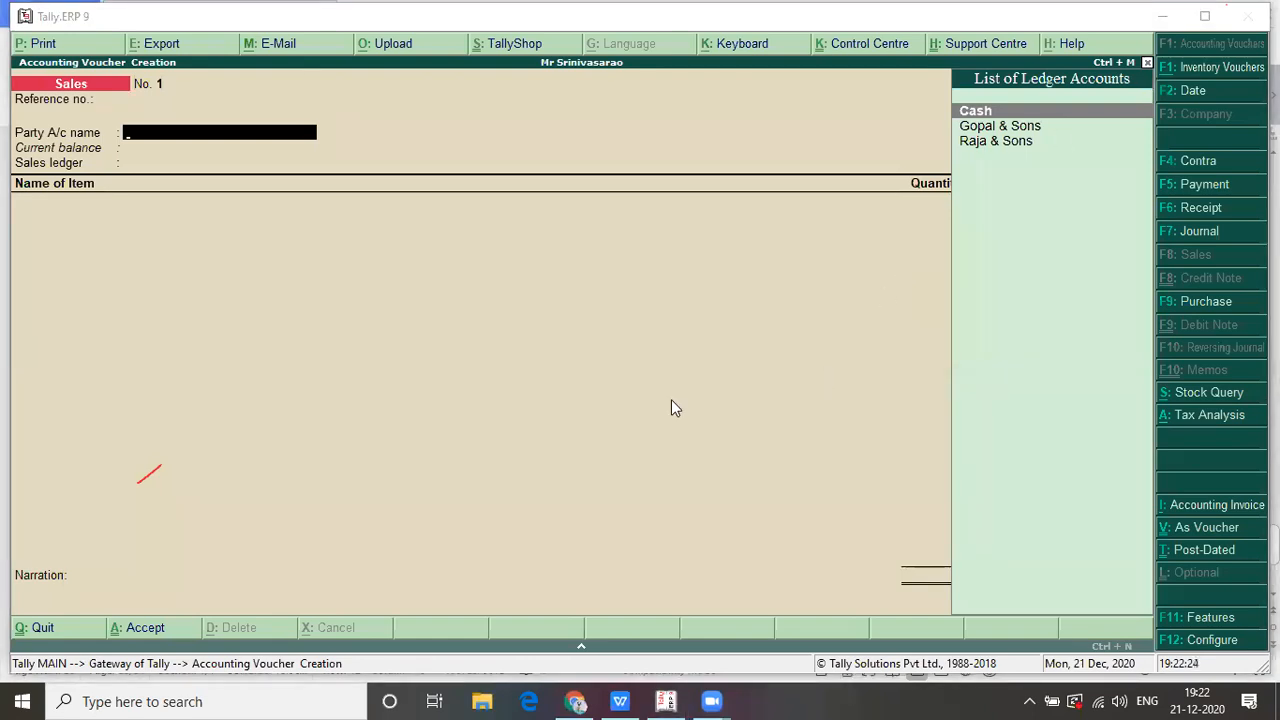
- Switch to WPS Office and check the customer named in the heading of the sales list
key(alt+Tab)
click(437, 393)
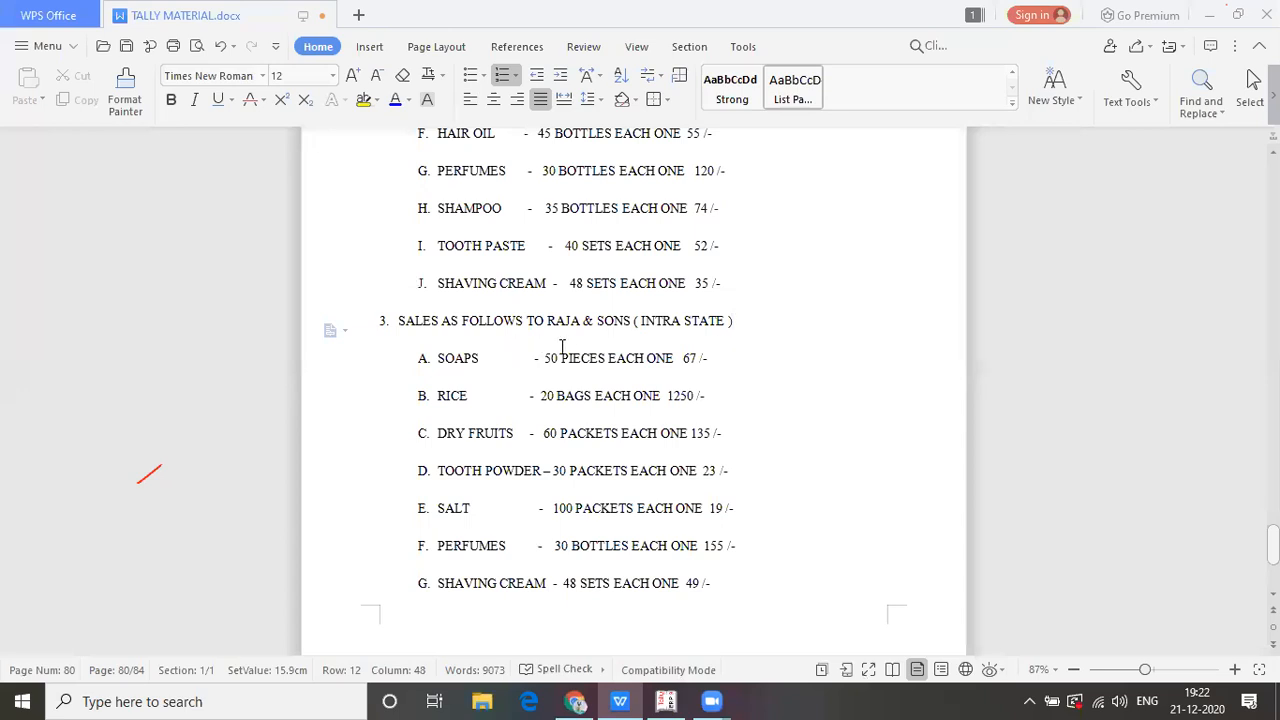
drag(545, 322, 644, 342)
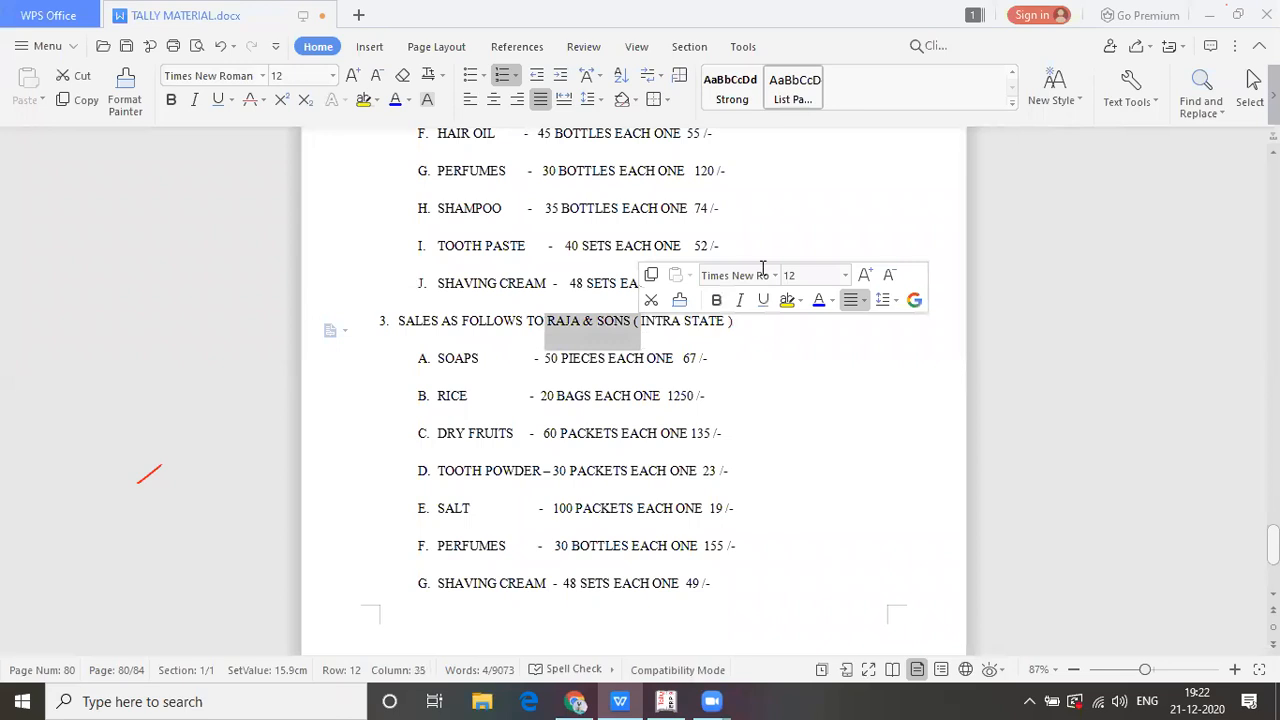
click(1002, 257)
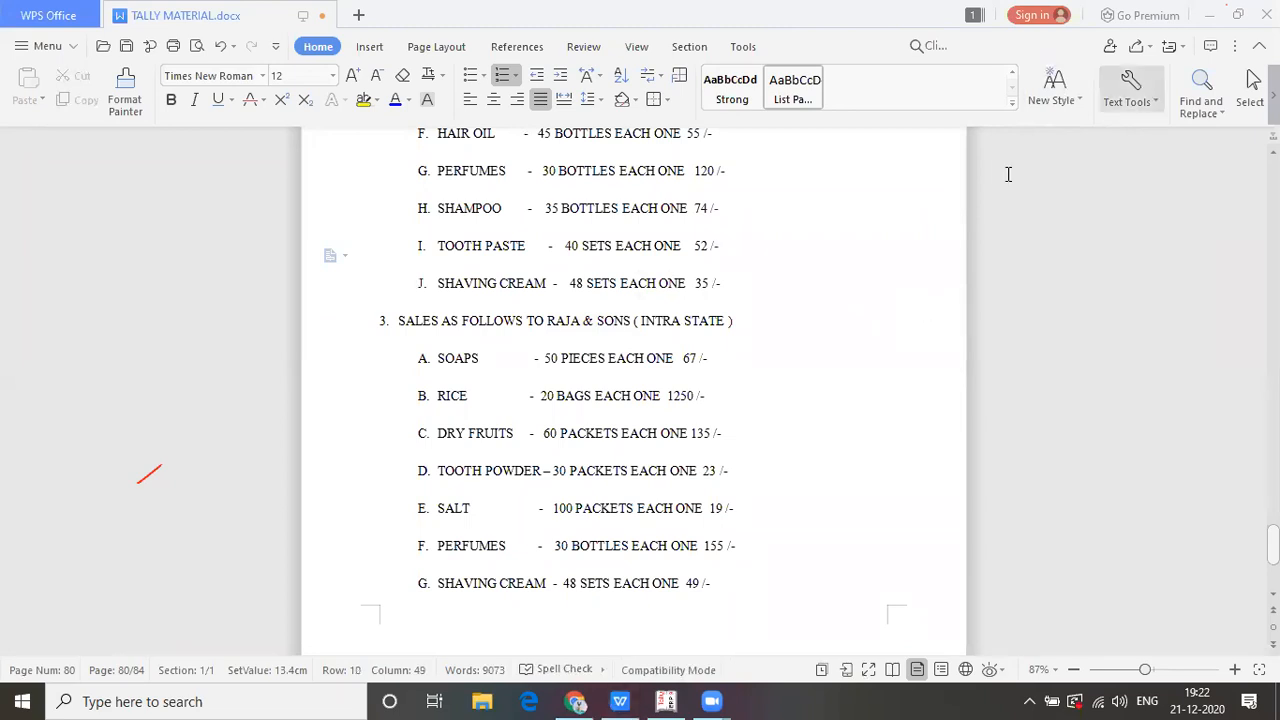
- Return to Tally.ERP 9 and choose Raja & Sons as the party, leaving the despatch and order details blank
key(alt+Tab)
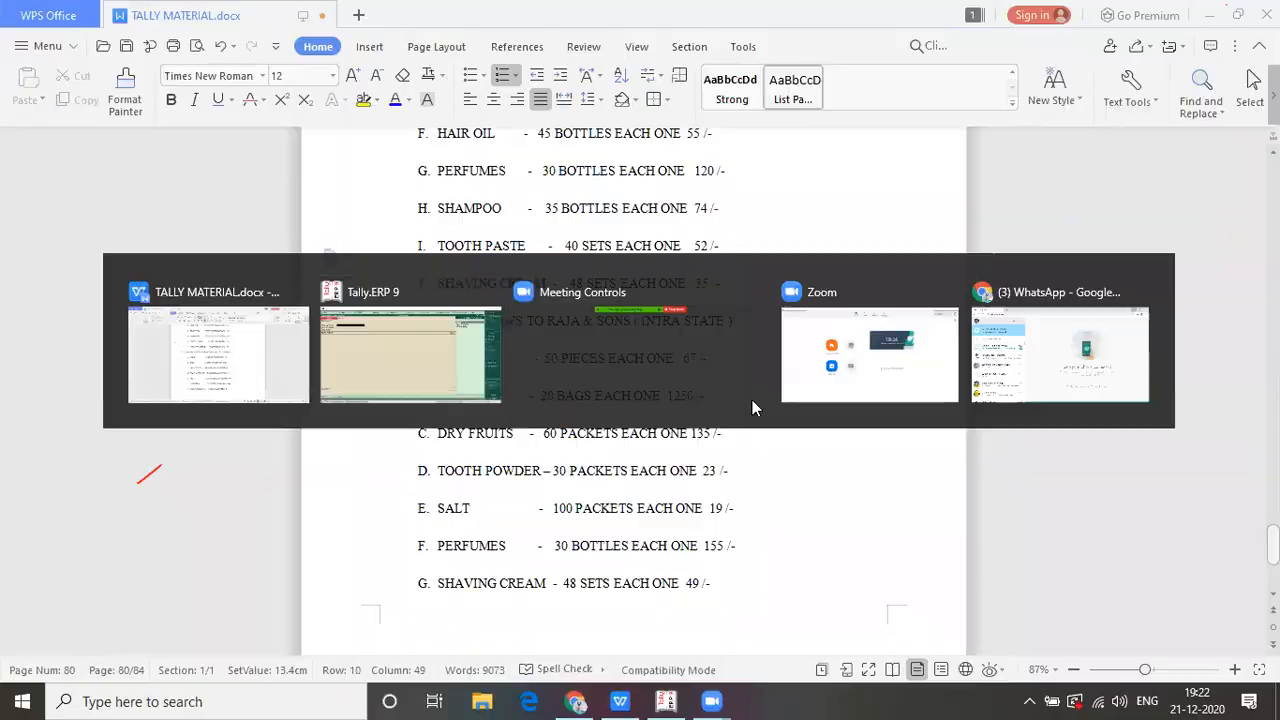
key(Down)
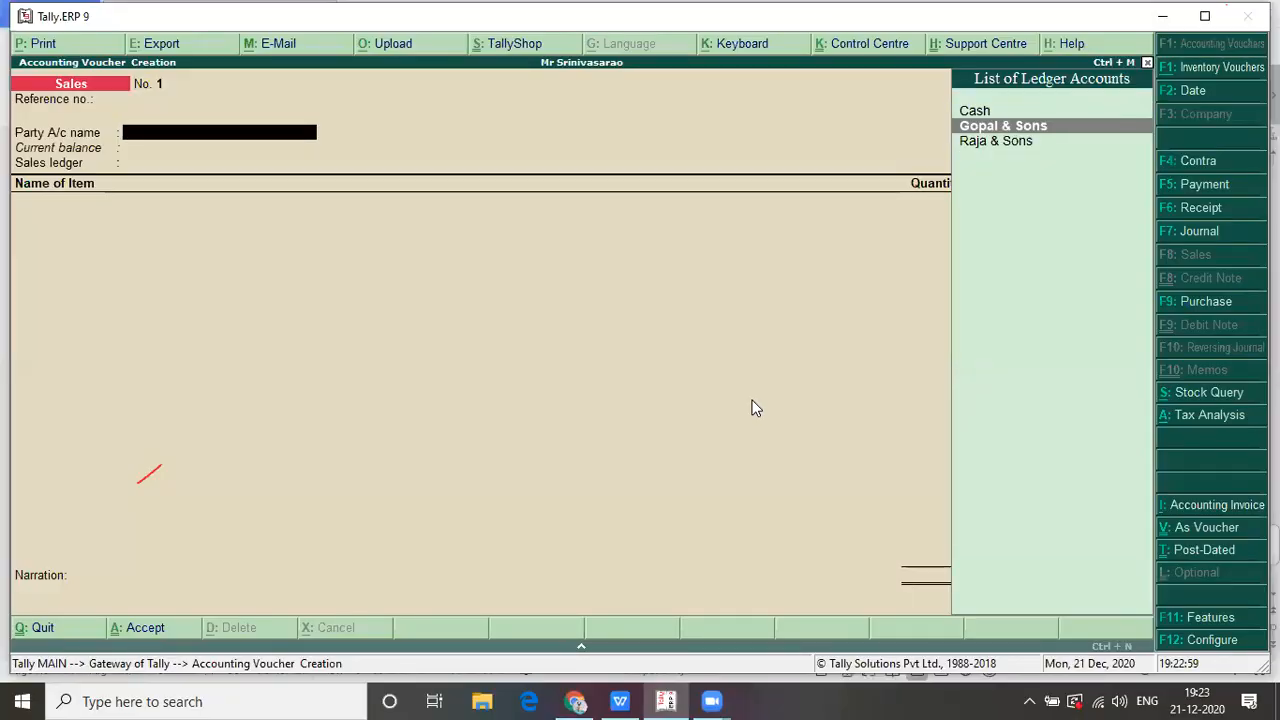
key(Down)
key(Return)
key(Return)
key(Return)
key(Return)
key(Return)
key(Return)
key(Return)
key(Return)
key(Return)
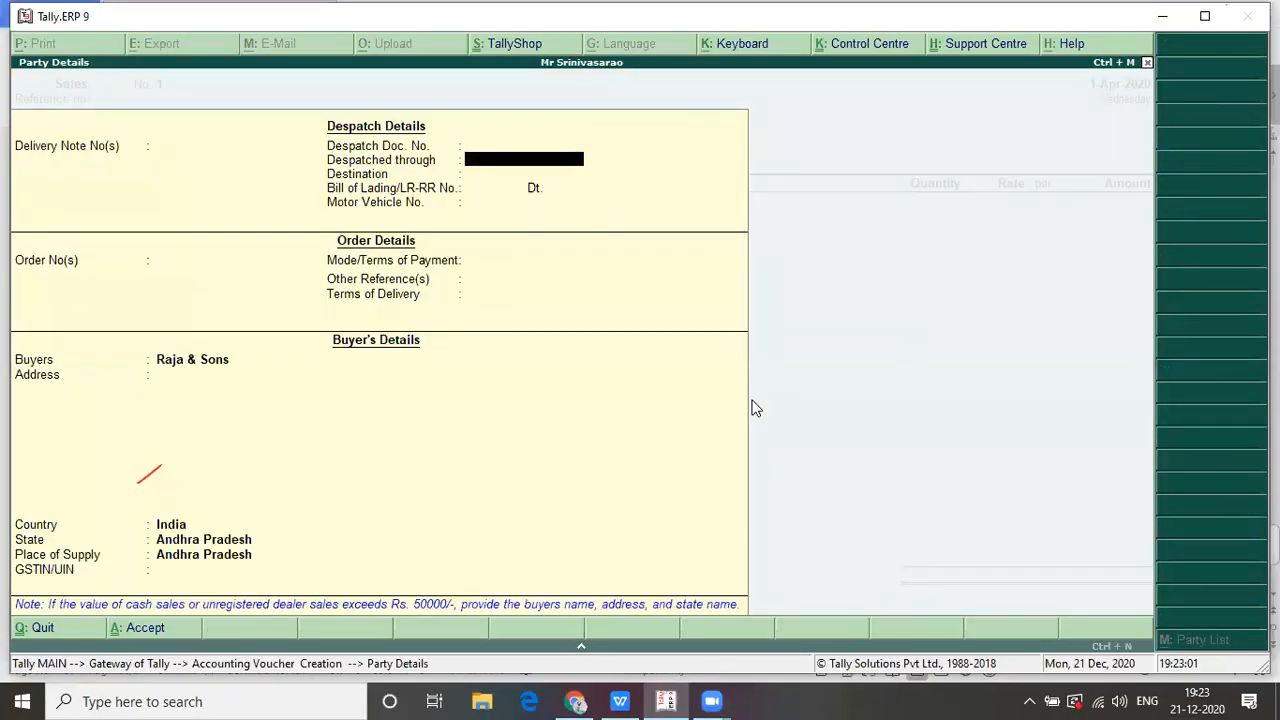
key(Return)
key(Return)
key(Return)
key(Return)
key(Return)
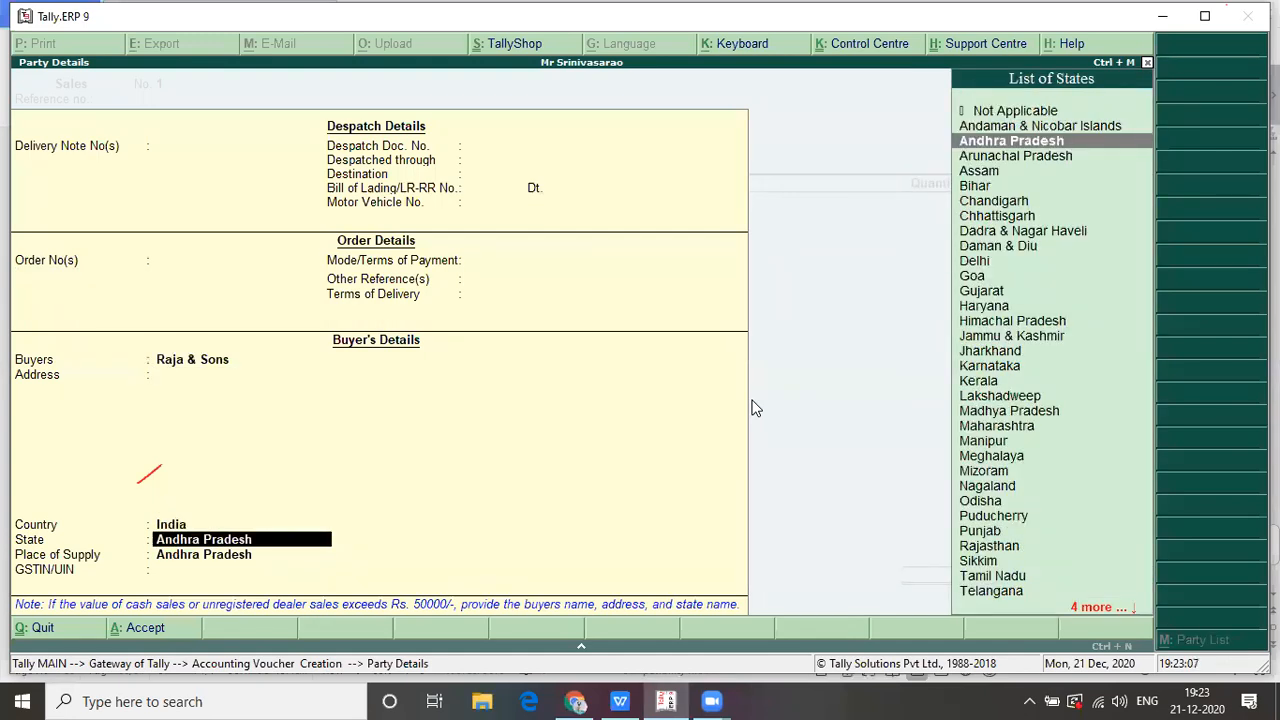
- Switch to WPS Office and check whether the sales to Raja & Sons are intra-state
key(alt+Tab)
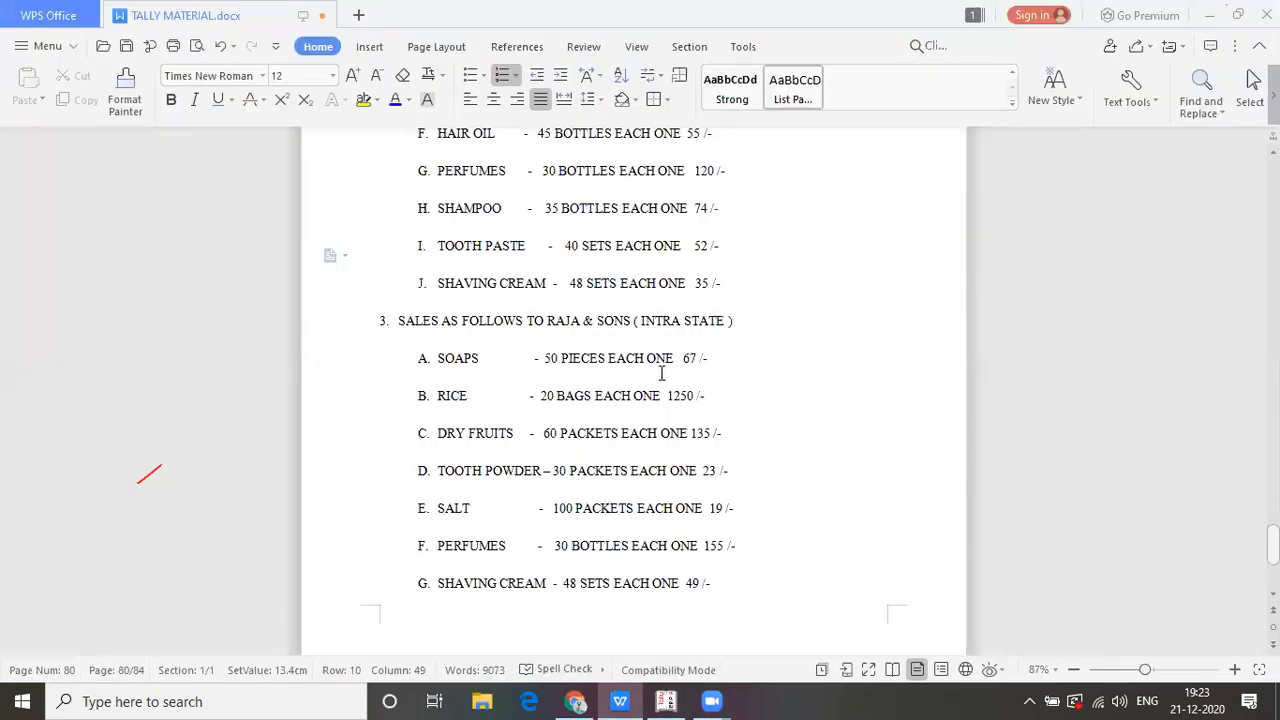
drag(548, 321, 740, 334)
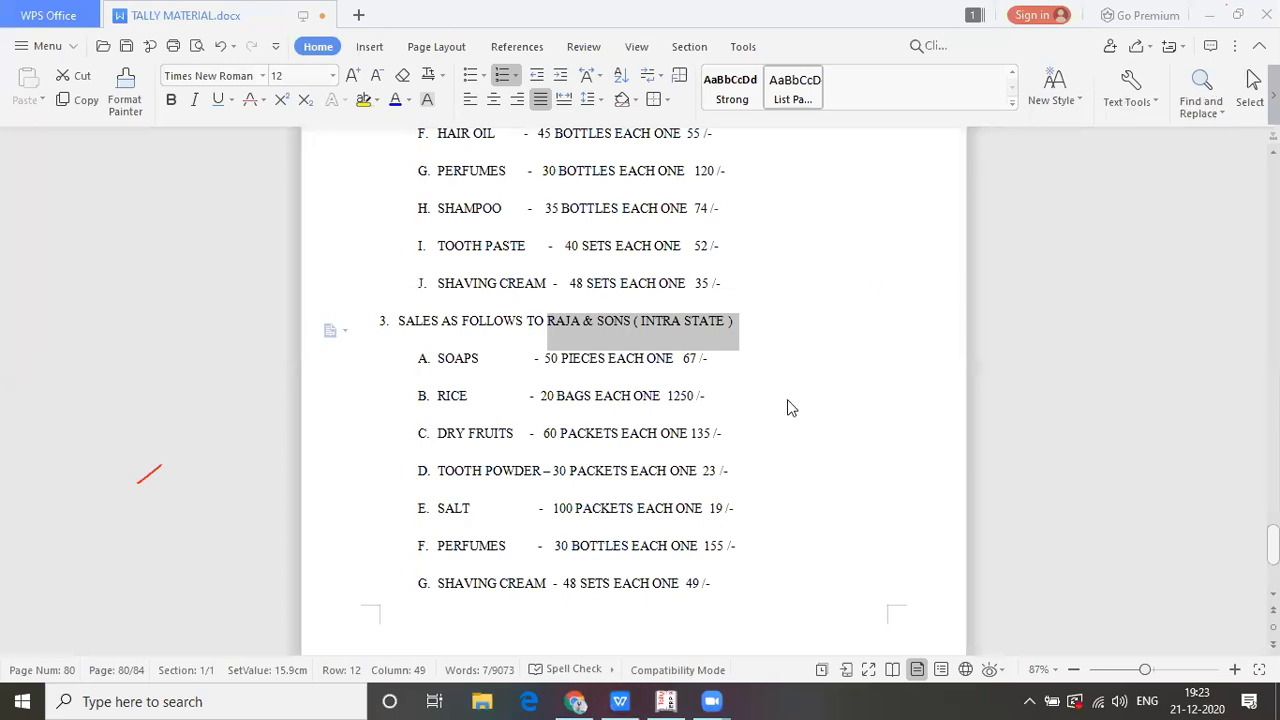
- Back in Tally.ERP 9, keep Andhra Pradesh as state and place of supply, leave GSTIN/UIN blank and use the Sales ledger
key(alt+Tab)
key(alt+Tab)
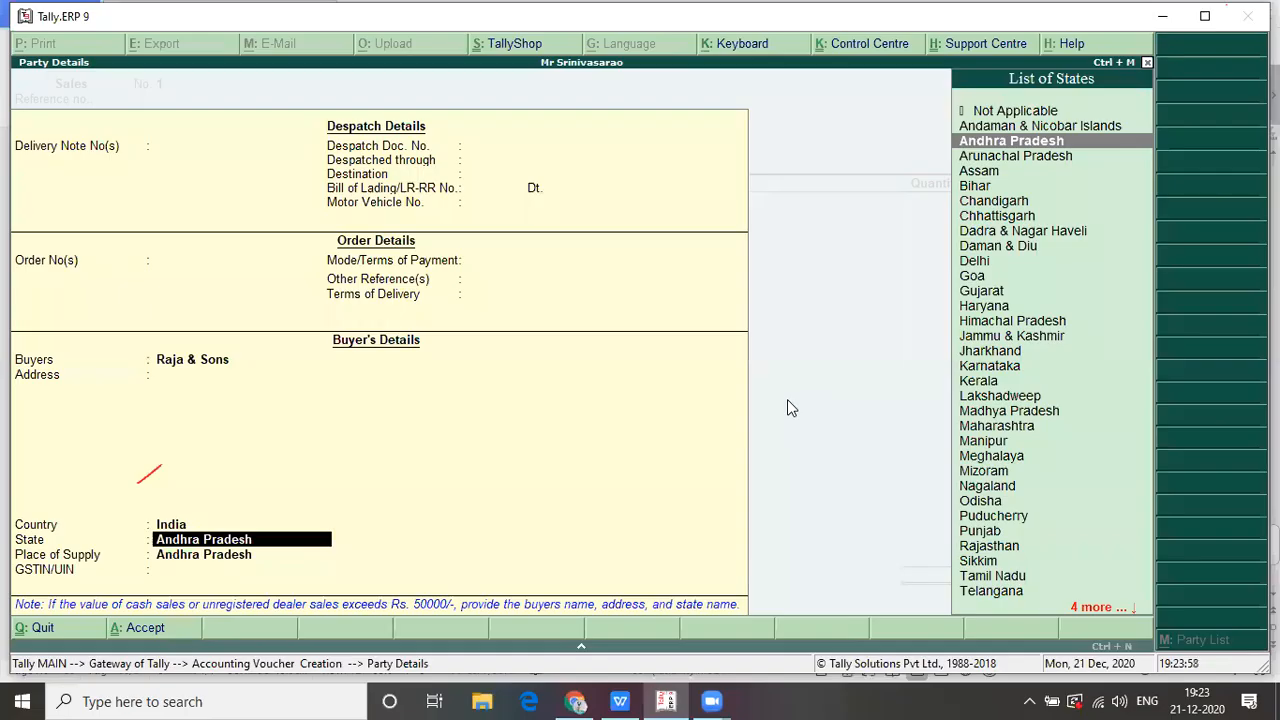
key(Return)
key(Return)
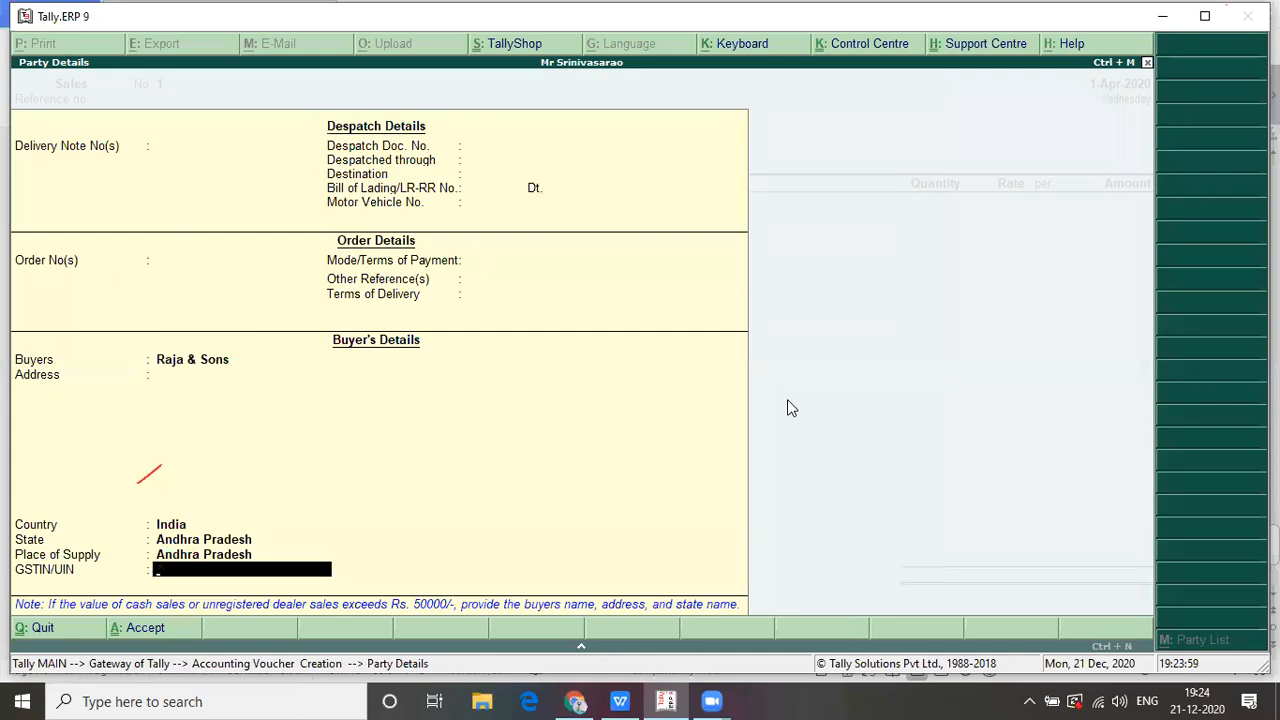
key(Return)
key(Return)
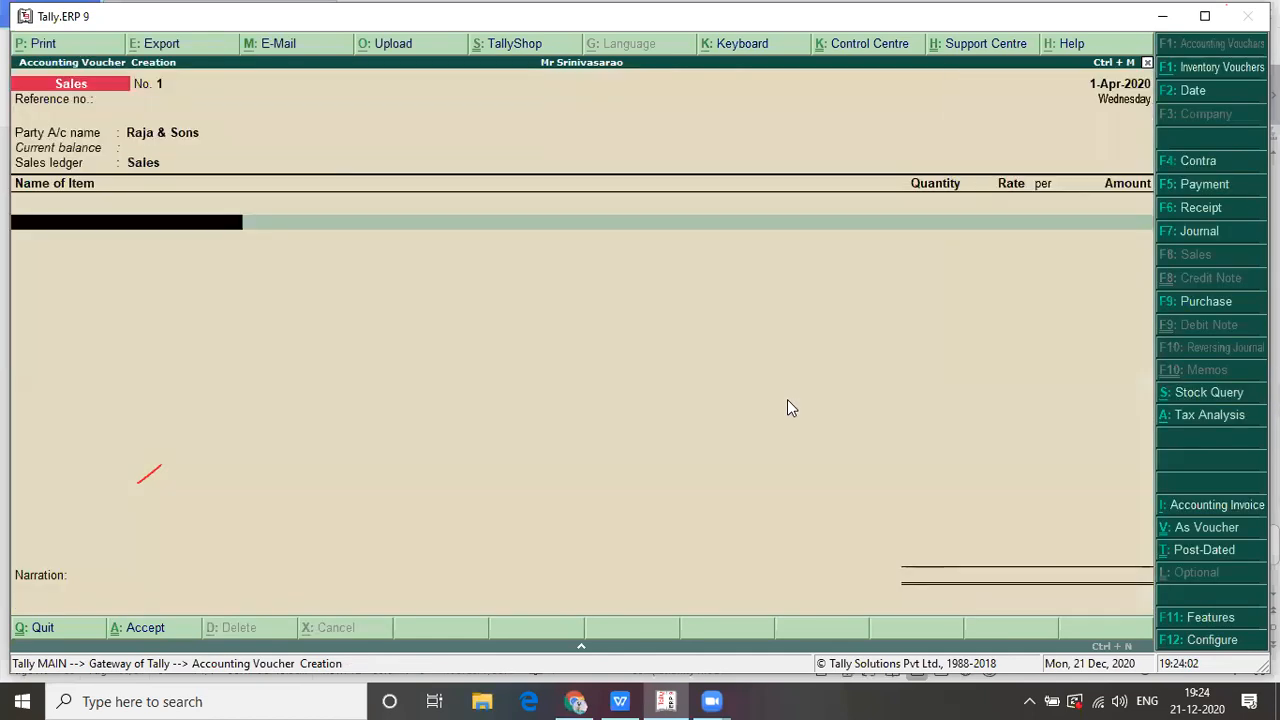
- Consult the sales list in WPS Office and enter Rice as the first item in Tally.ERP 9 with a quantity of 20 bags
key(alt+Tab)
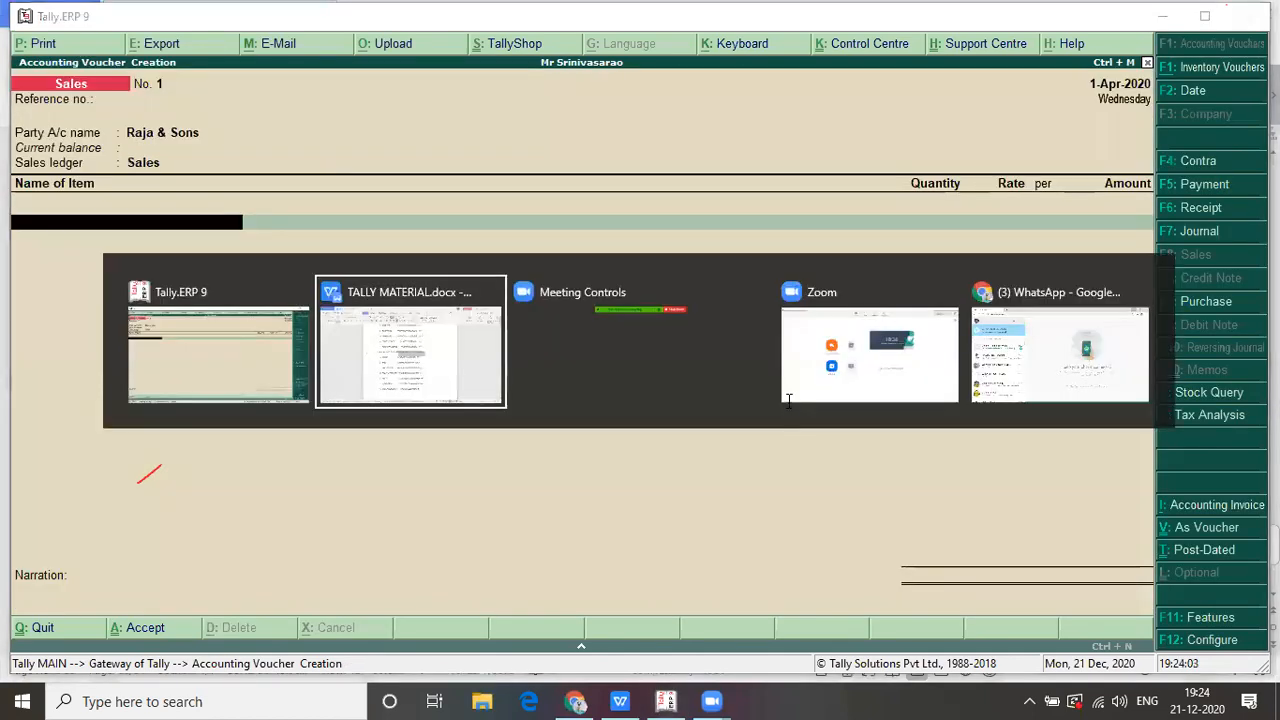
key(Down)
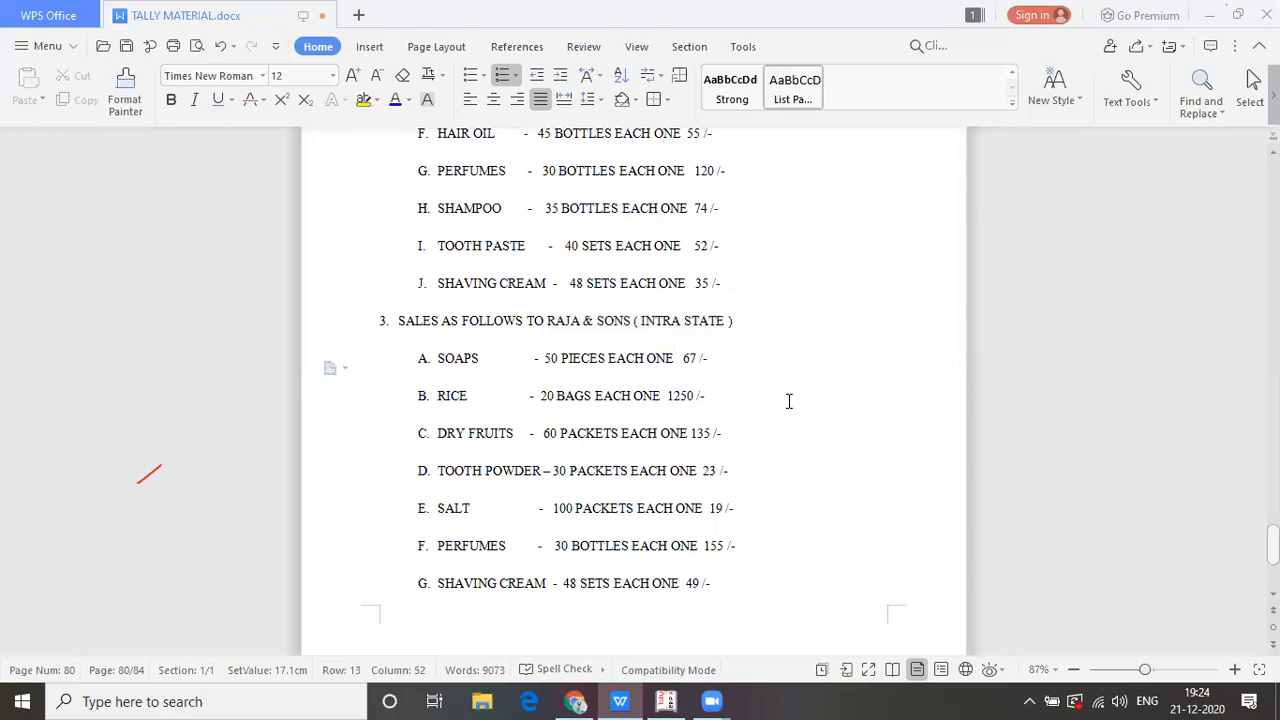
key(alt+Tab)
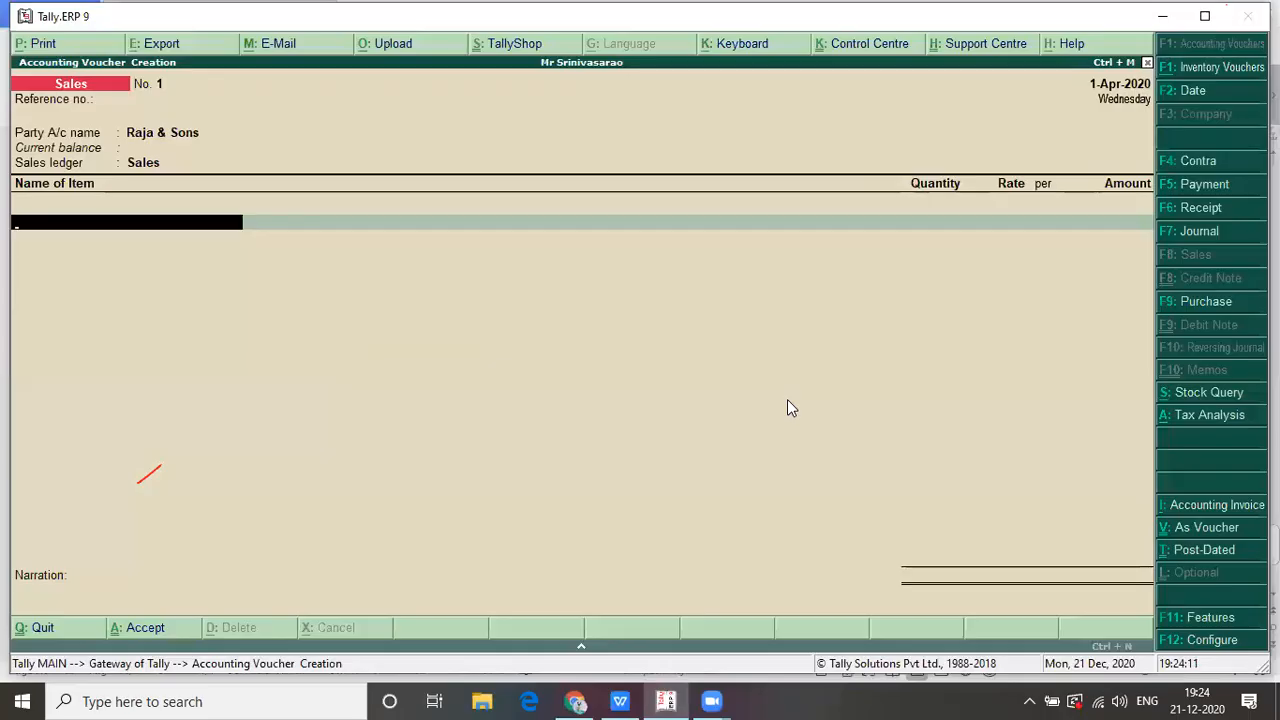
text(S)
key(BackSpace)
text(R)
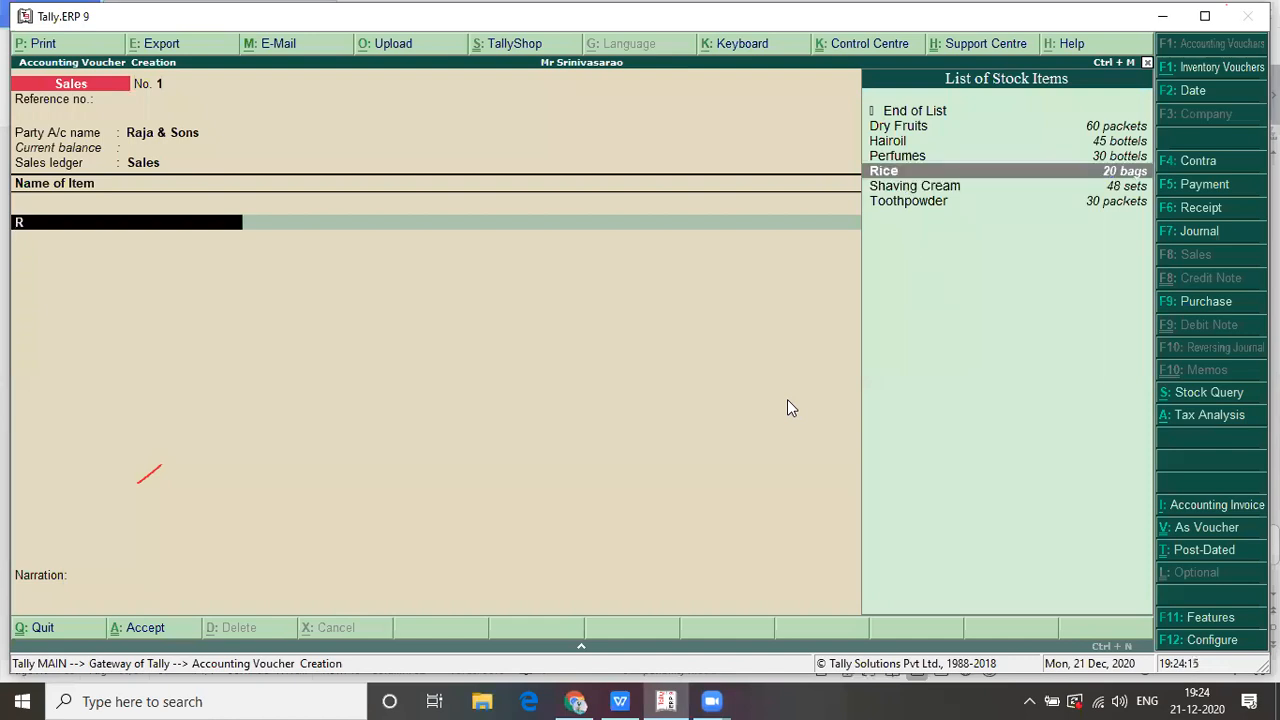
text(ice)
key(Return)
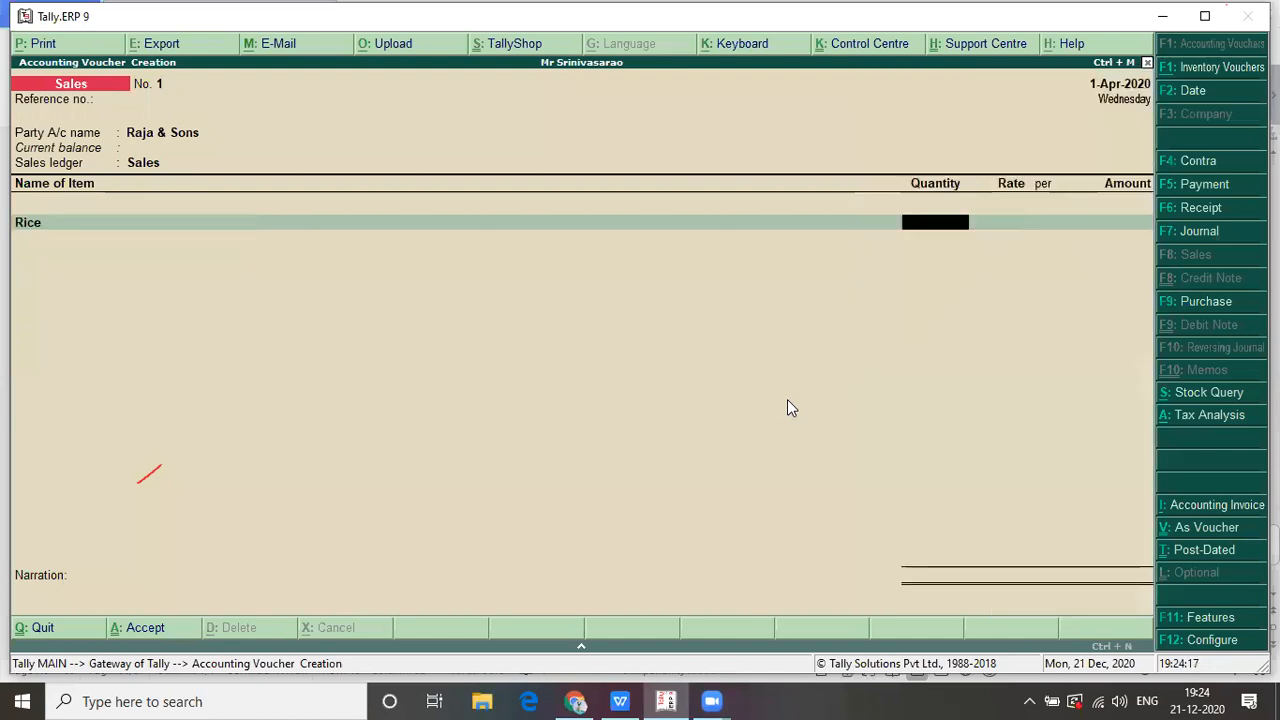
key(alt+Tab)
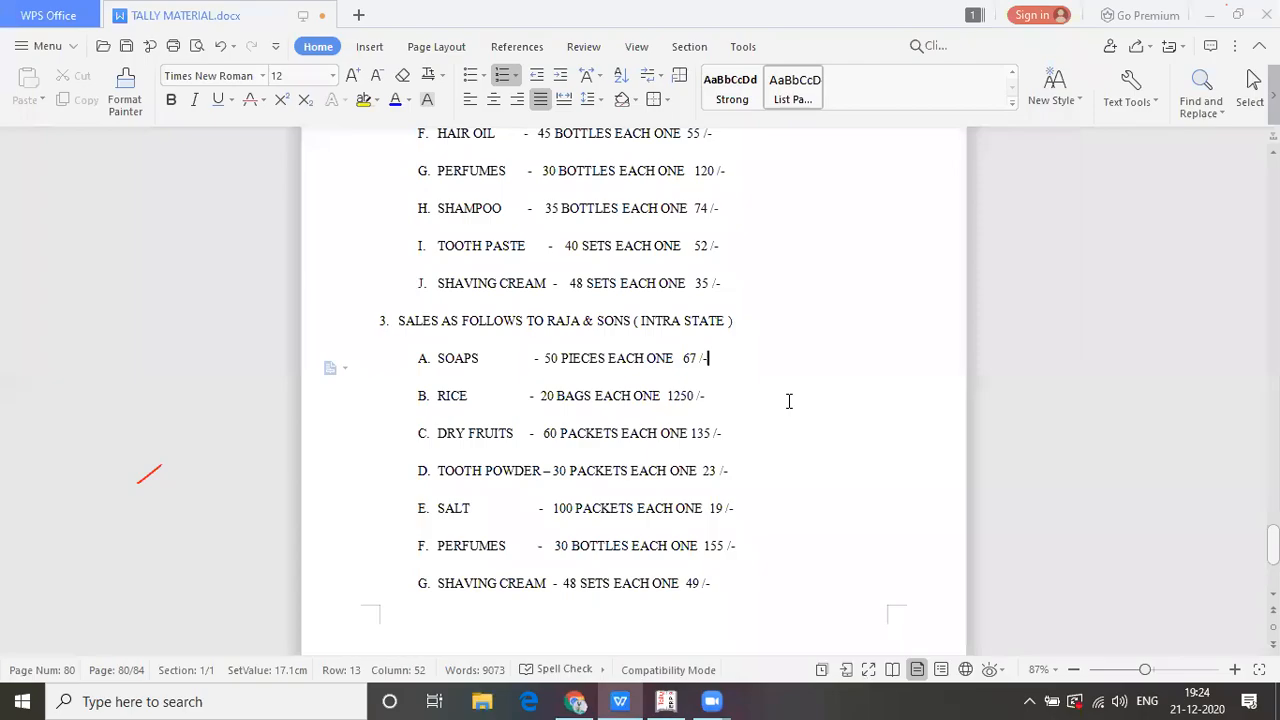
key(alt+Tab)
text(20)
key(Return)
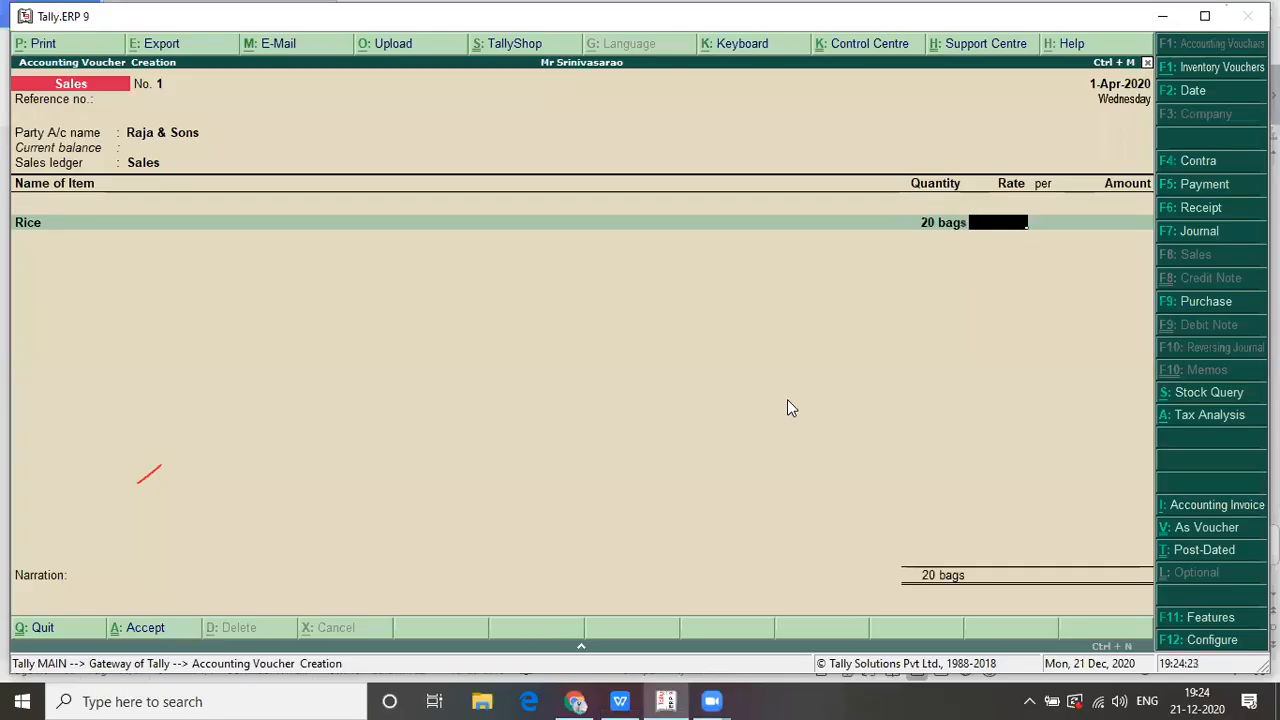
- Switch to WPS Office and examine the purchase list from Gopal & Sons alongside the sales list to Raja & Sons
key(alt+Tab)
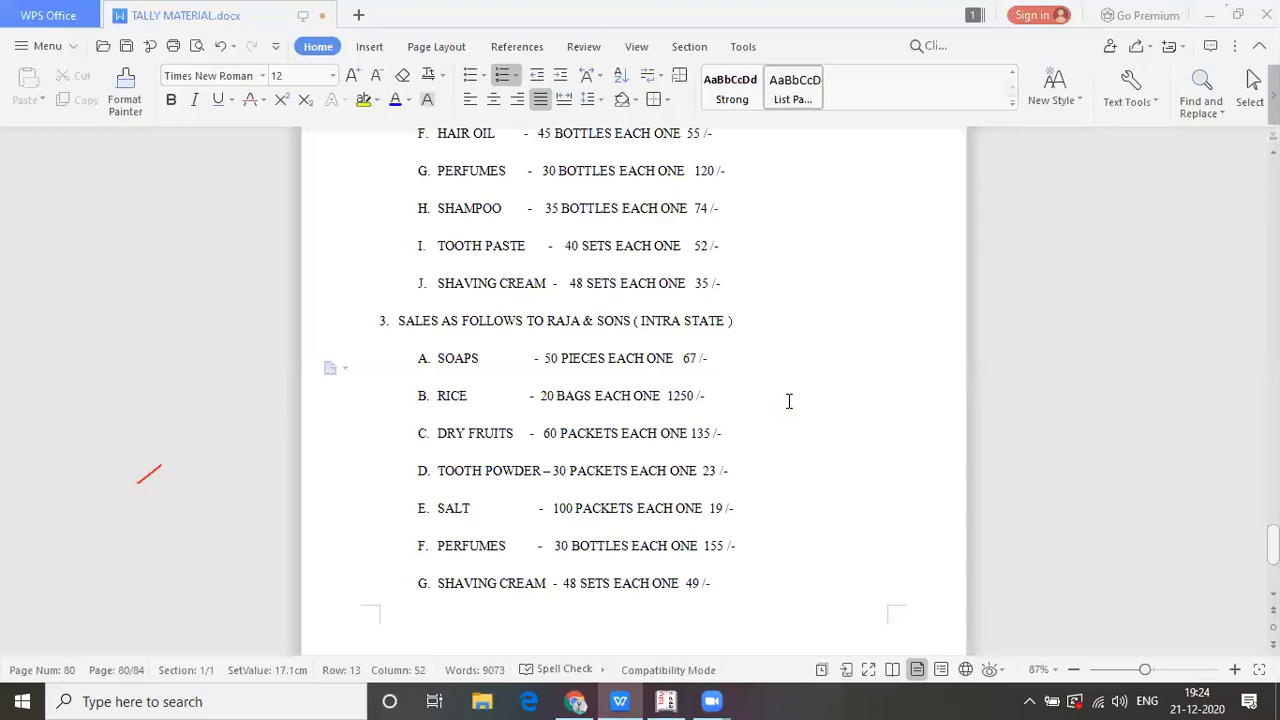
key(alt+Tab)
key(alt+Tab)
key(Up)
key(Up)
key(Up)
key(Up)
key(Up)
key(Up)
key(Up)
key(Up)
key(Up)
key(Up)
key(Up)
key(Down)
key(Down)
key(Down)
key(Down)
key(Down)
key(Down)
key(Down)
key(Down)
key(Down)
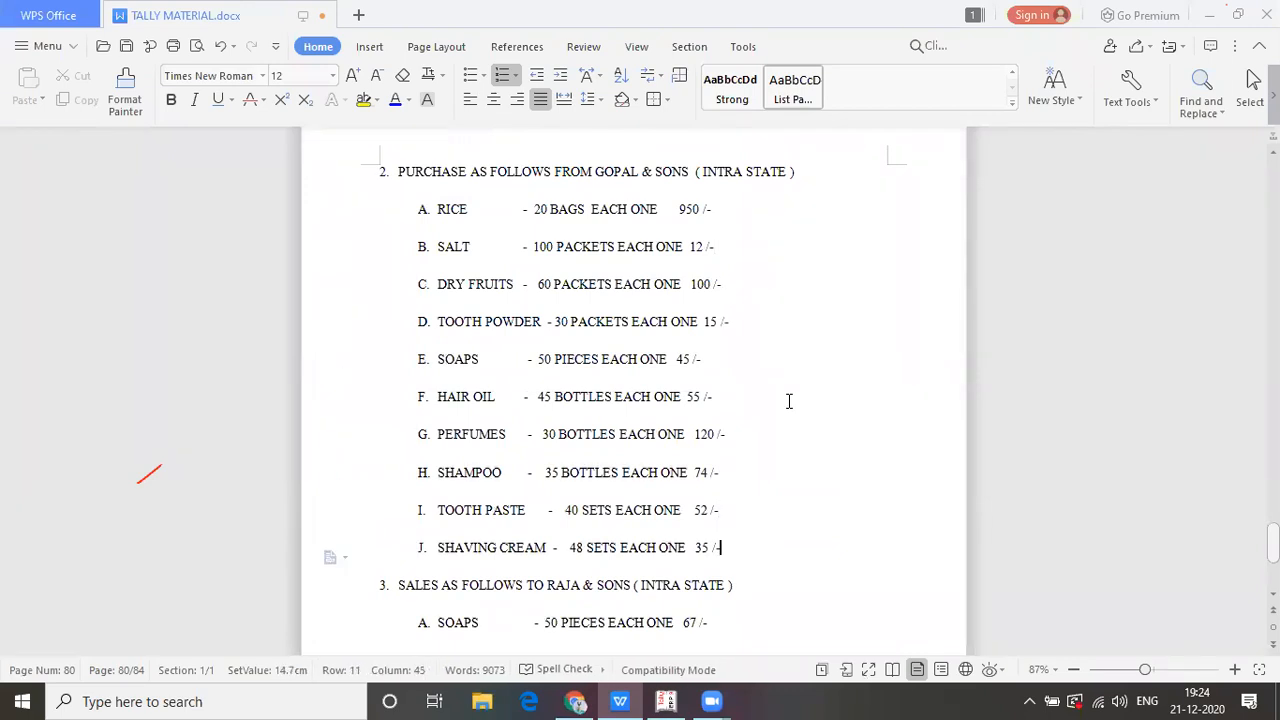
key(Down)
key(Down)
key(Down)
key(Down)
key(Down)
key(Down)
key(Up)
key(Up)
key(Up)
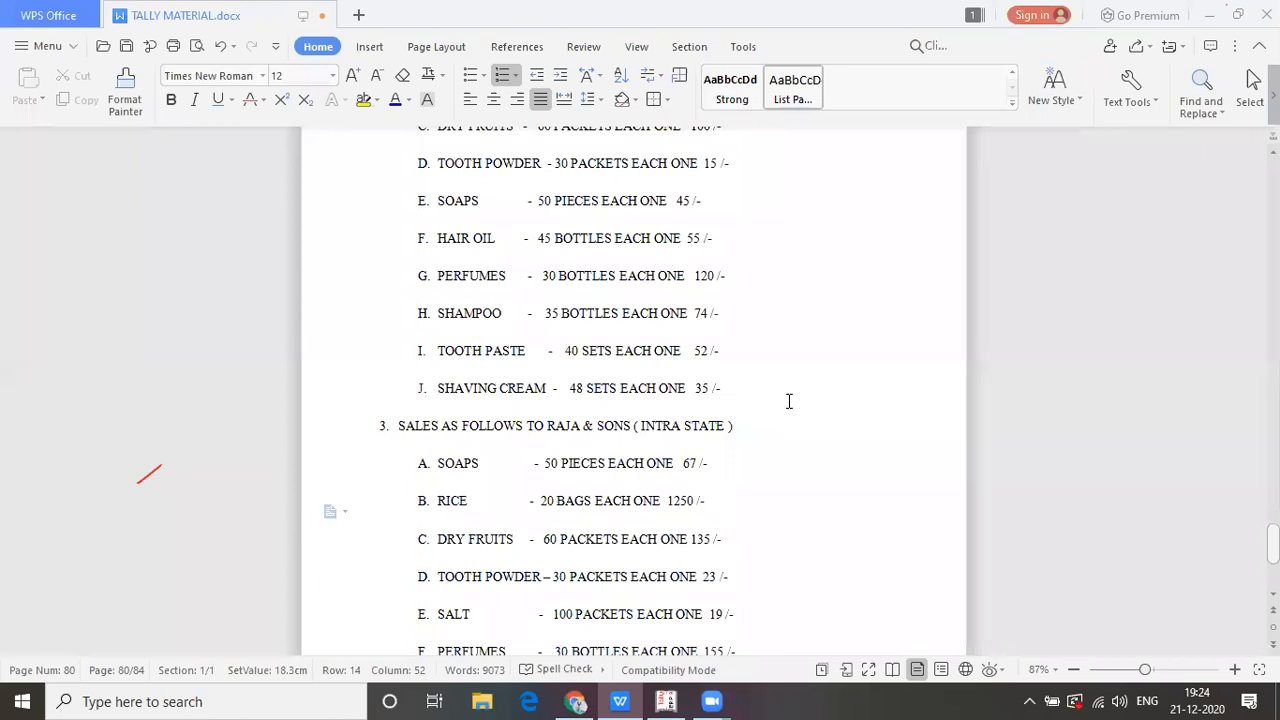
- Return to Tally.ERP 9 and set the rate of Rice to 1250 per bag
key(alt+Tab)
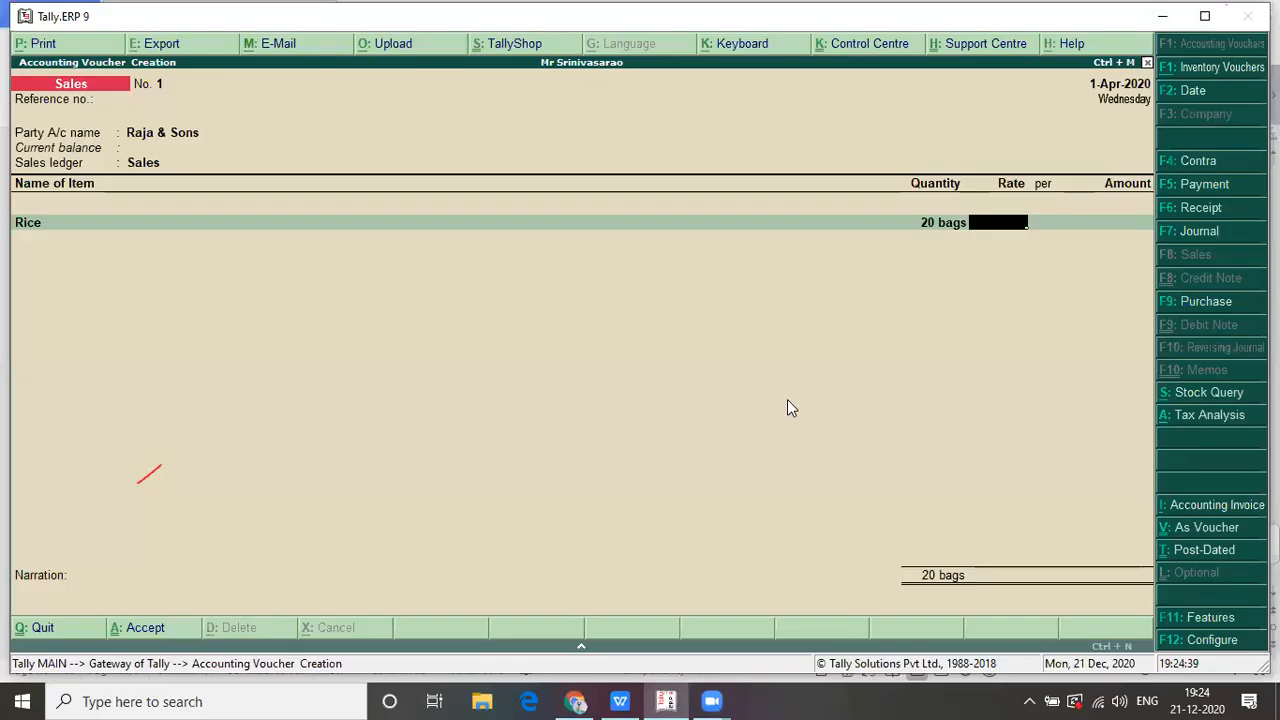
text(1250)
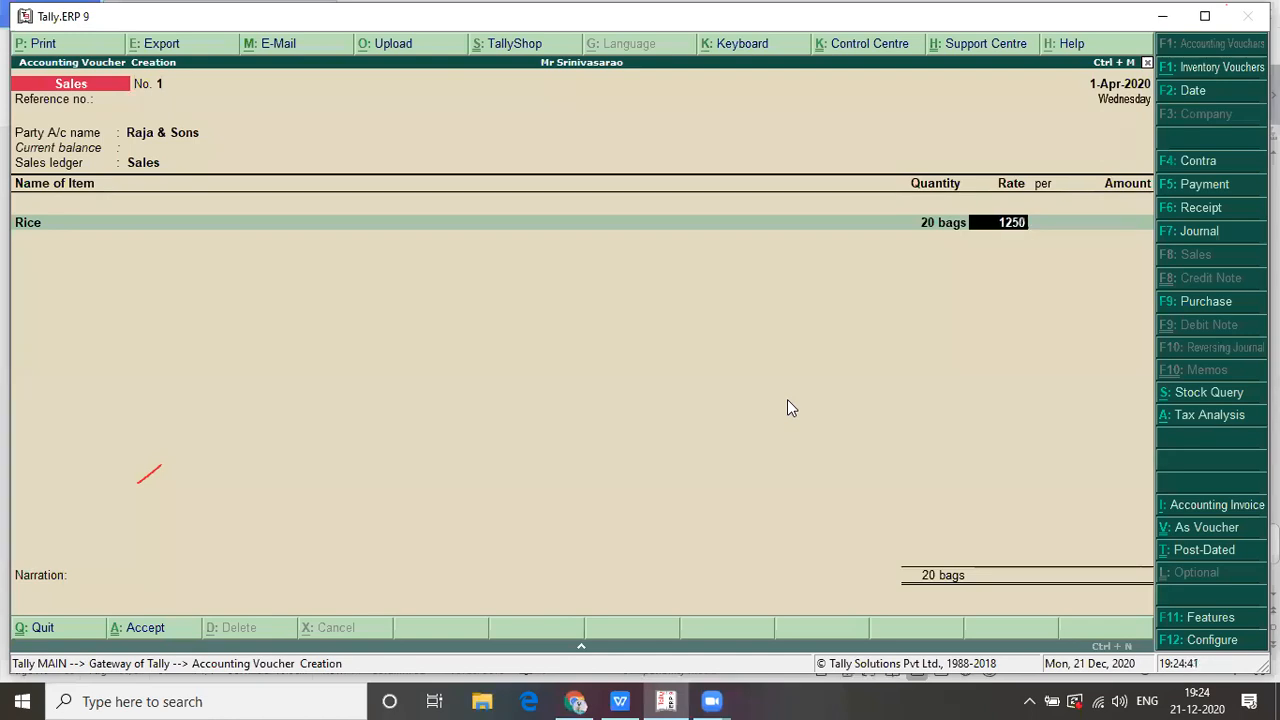
key(Return)
key(Return)
key(Return)
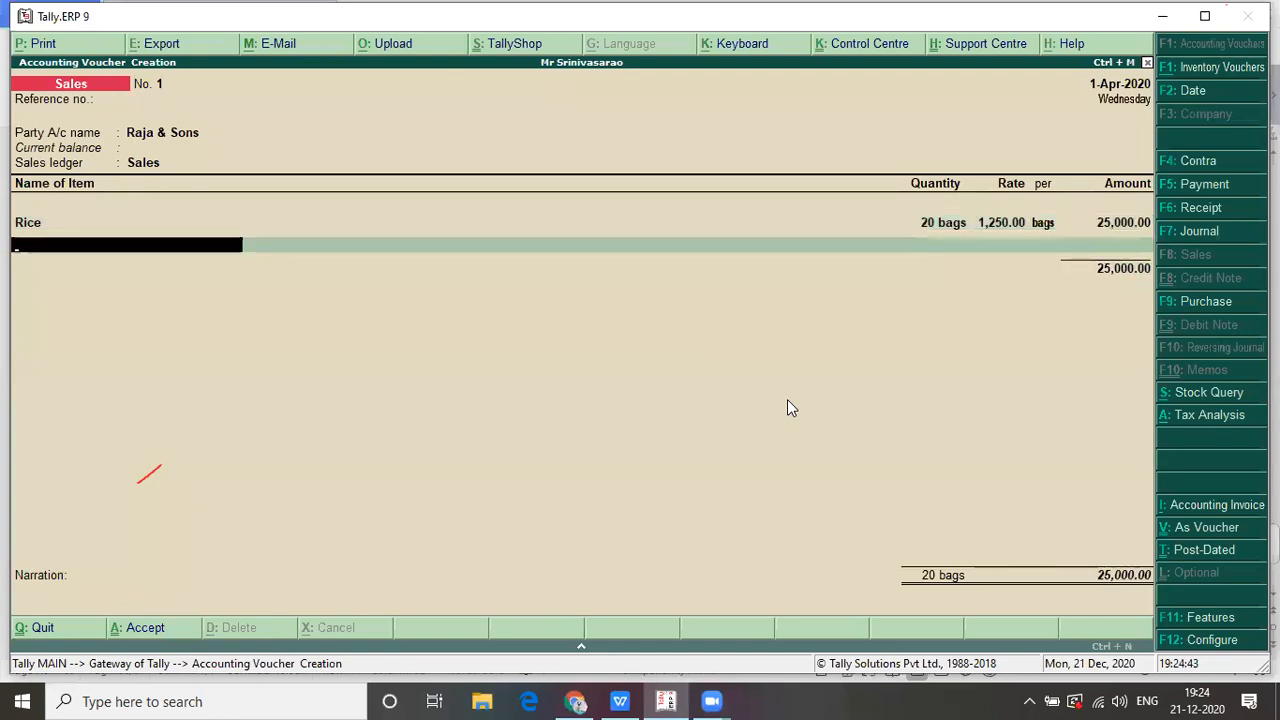
- Locate the salt line of the sales list in WPS Office and add Salt as the second item in Tally.ERP 9
key(alt+Tab)
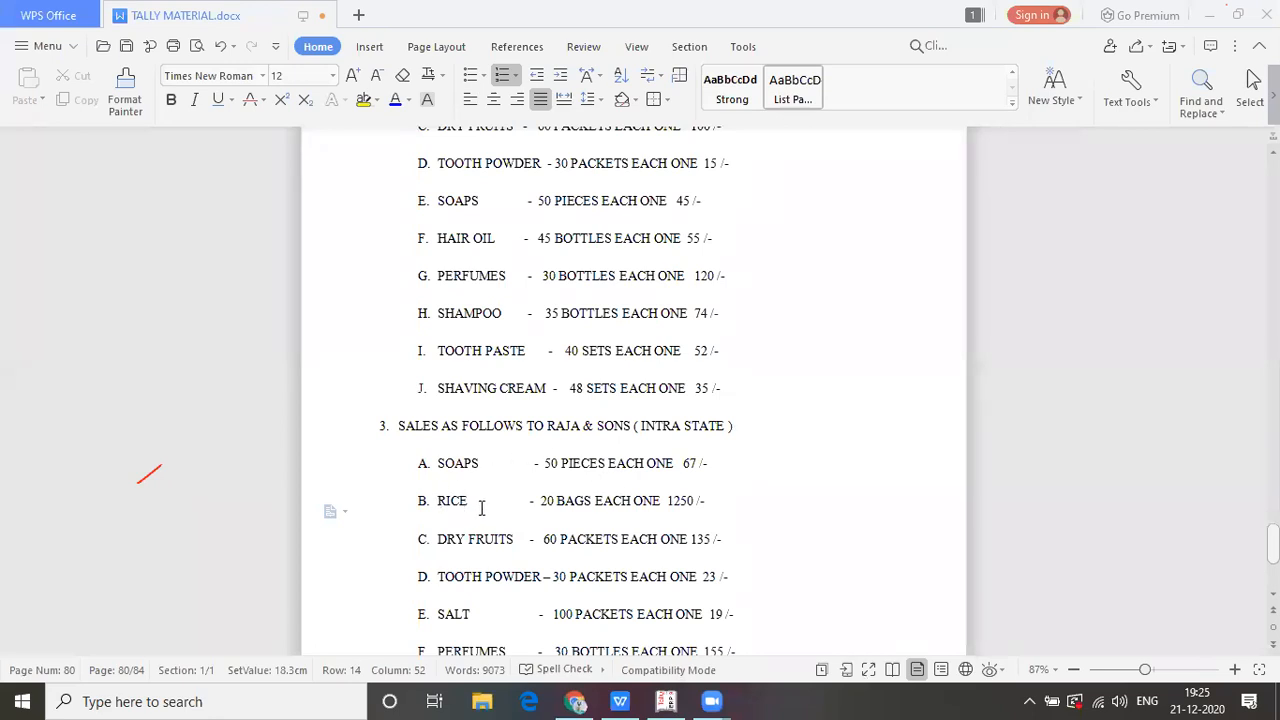
click(496, 613)
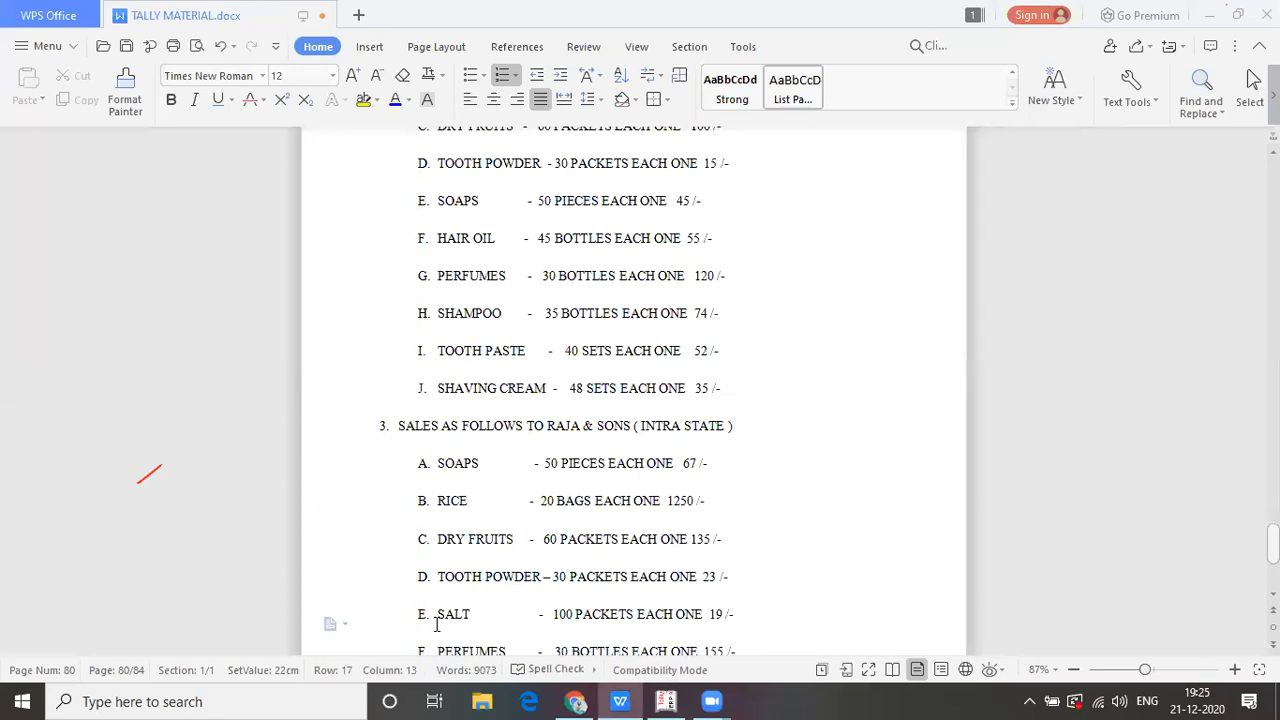
drag(437, 616, 500, 613)
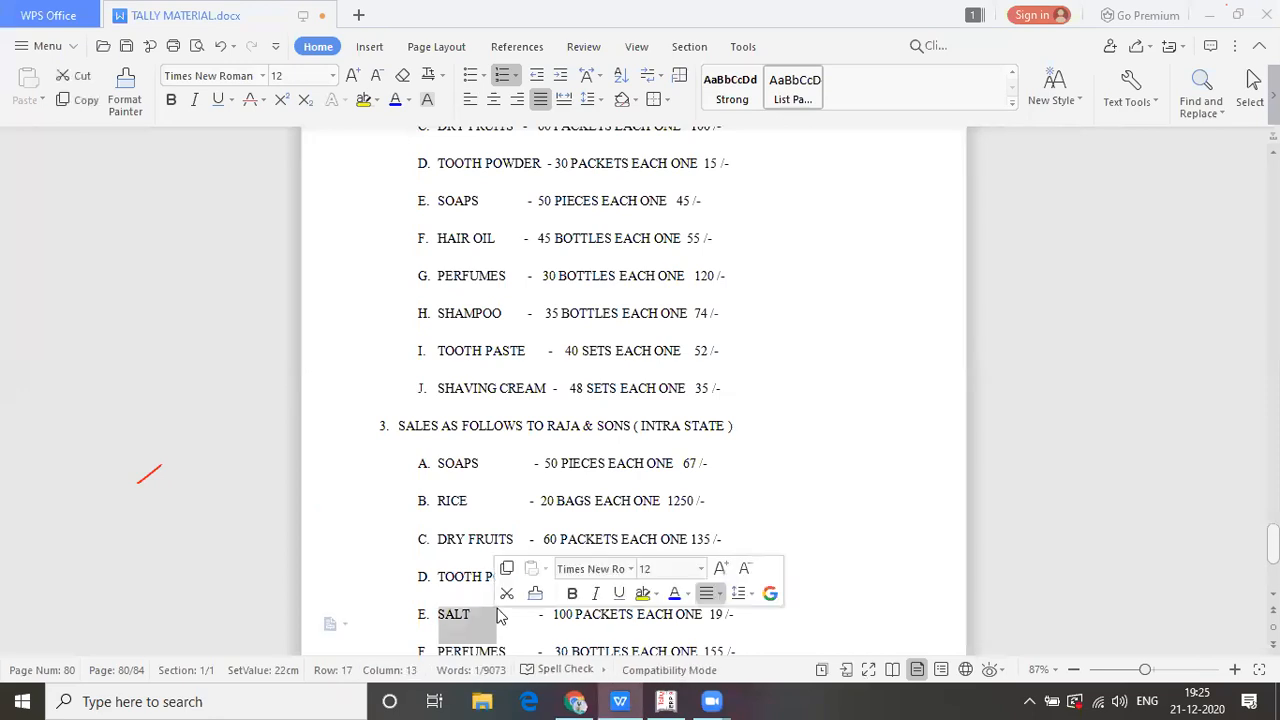
key(alt+Tab)
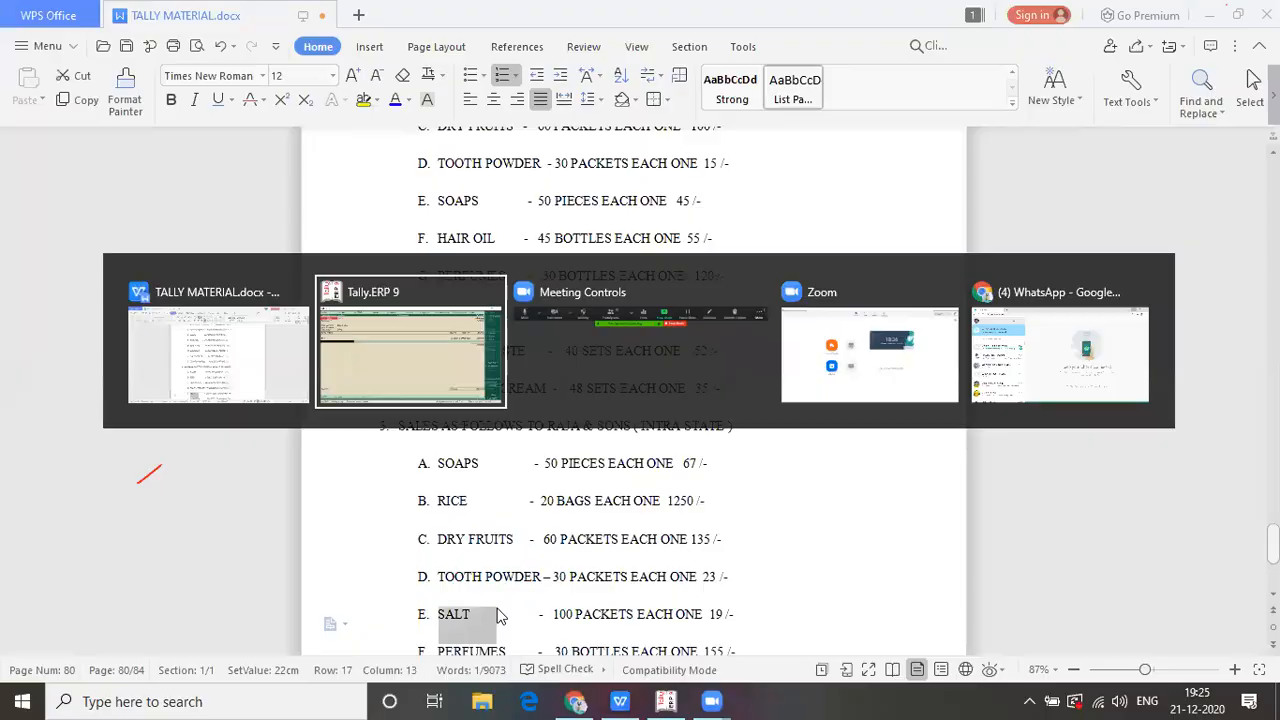
text(Sal)
key(Return)
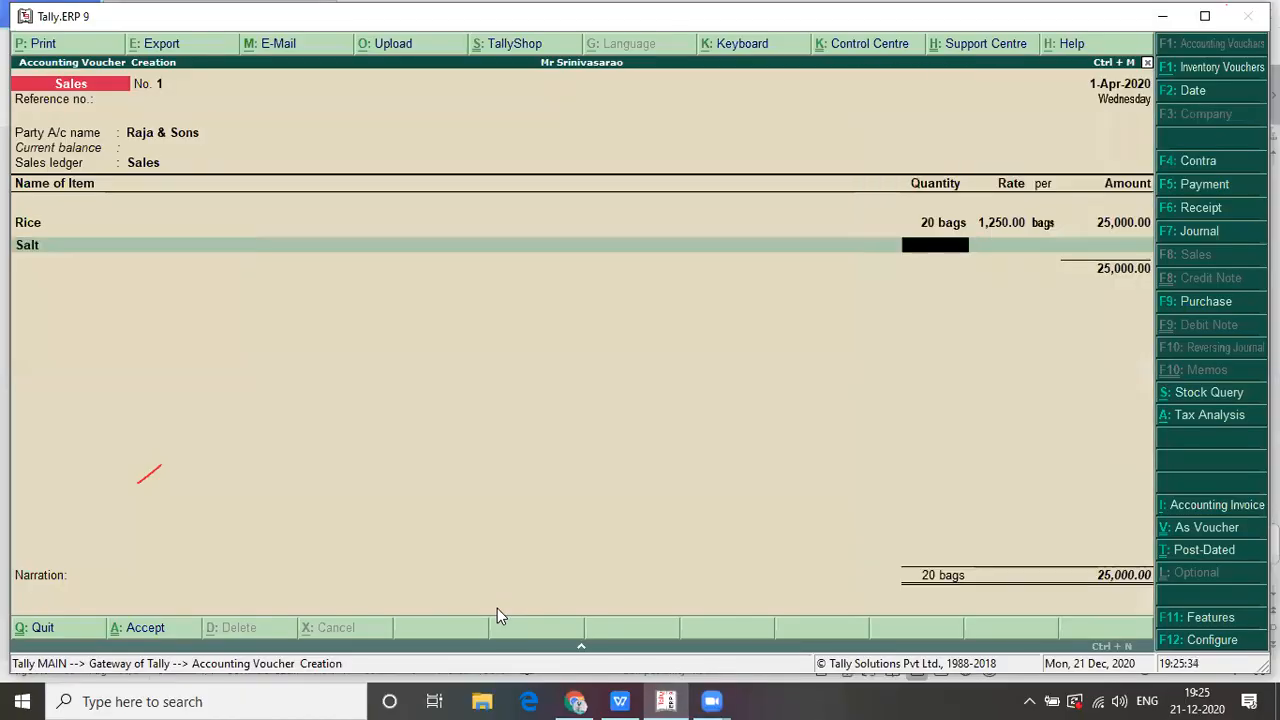
- Consult the salt line of the sales list in WPS Office and set the quantity of Salt to 100 packets in Tally.ERP 9
key(alt+Tab)
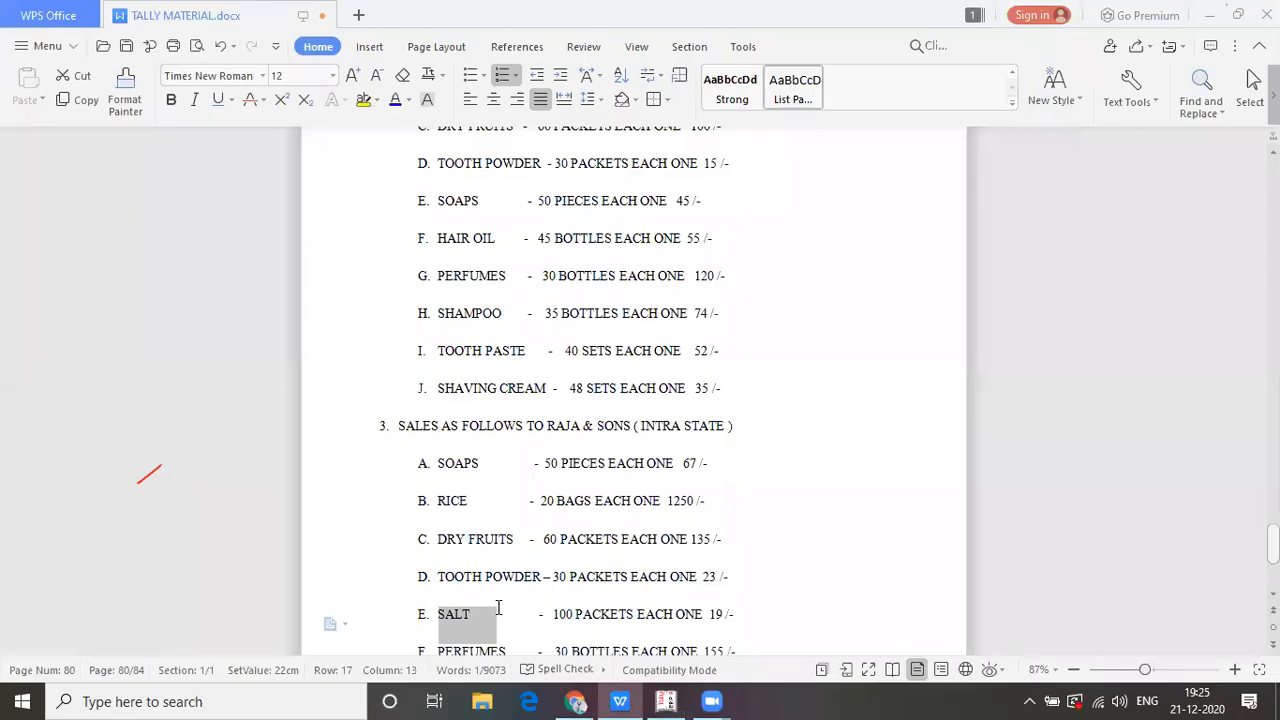
key(alt+Tab)
text(100)
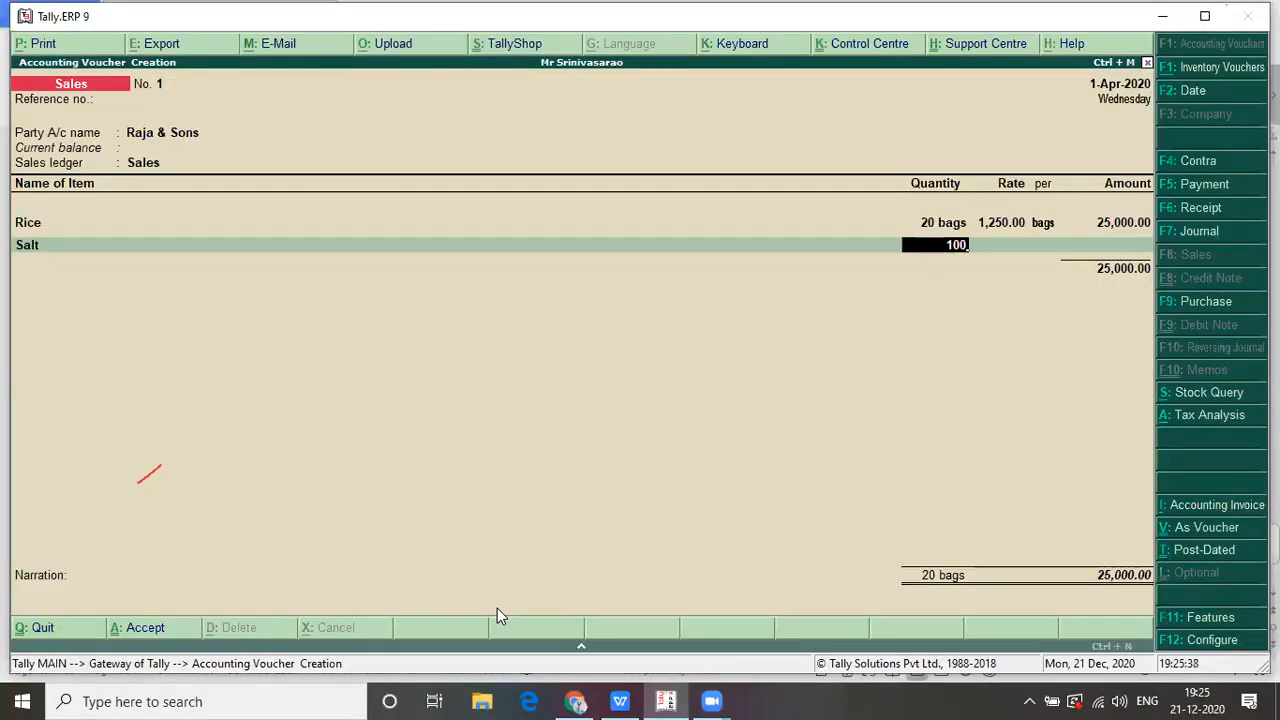
key(Return)
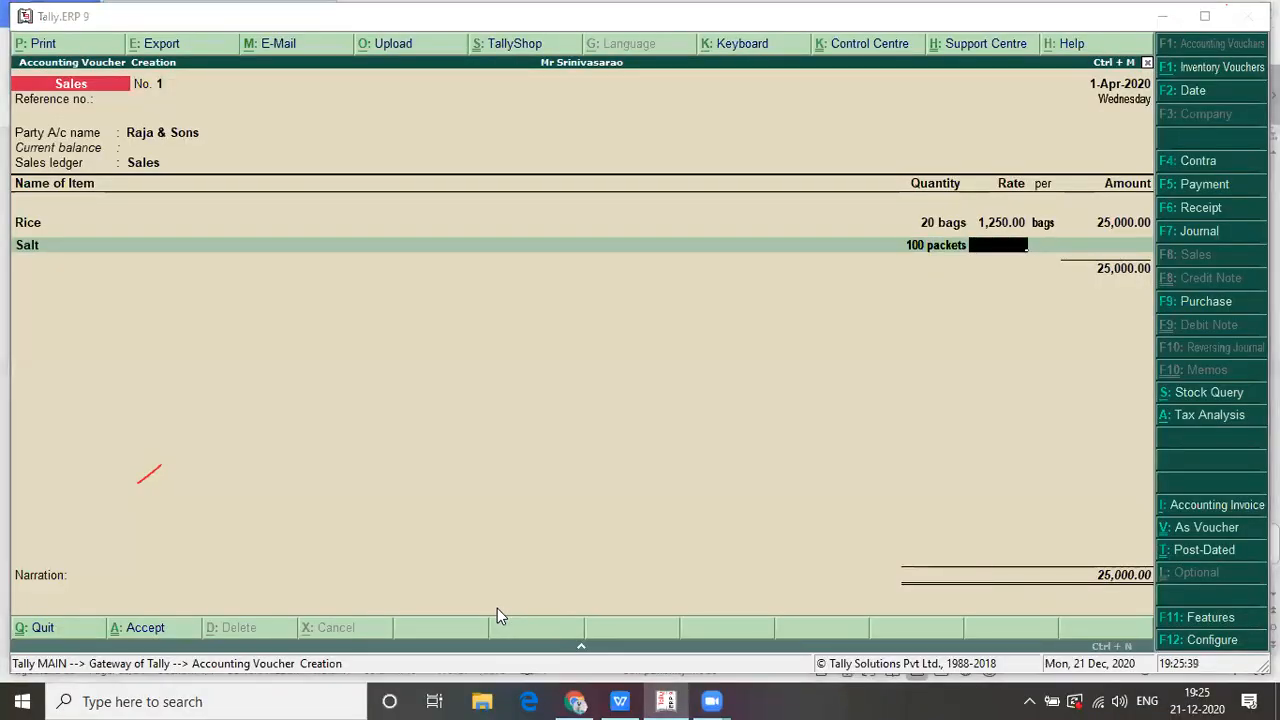
- Check the price of salt in WPS Office, set its rate to 19 per packet in Tally.ERP 9 and end the item list
key(alt+Tab)
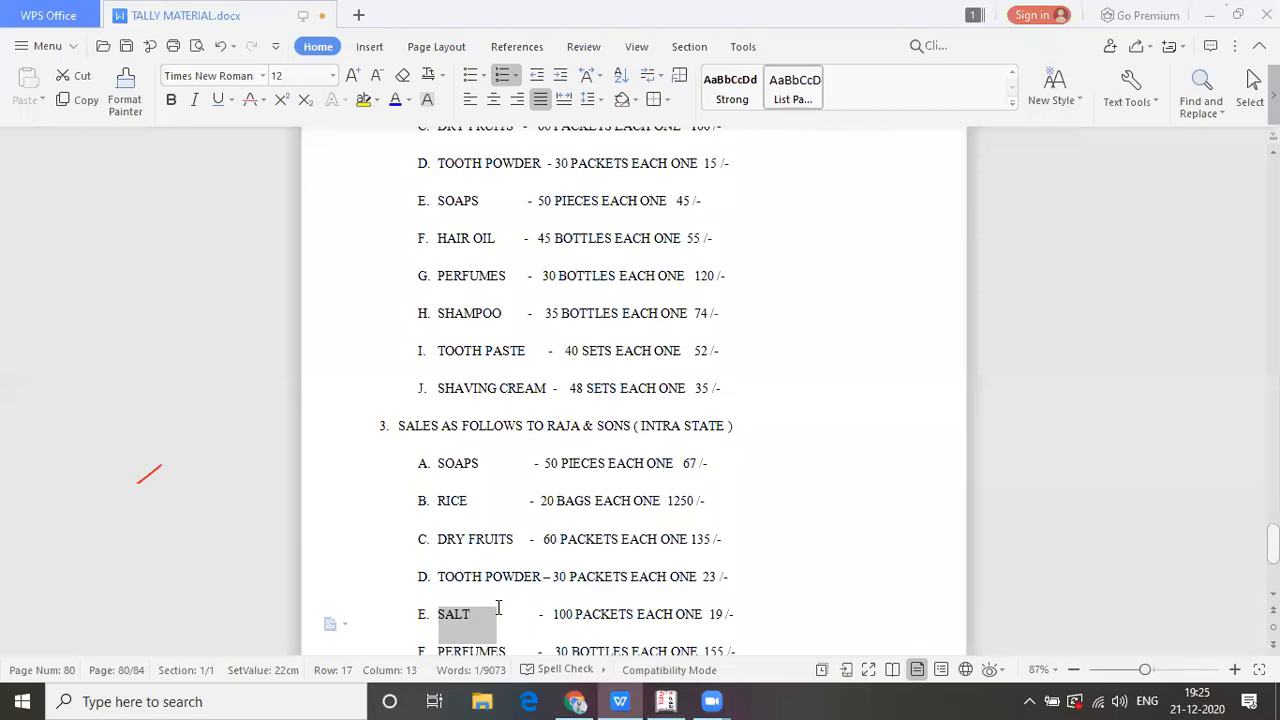
key(alt+Tab)
text(19)
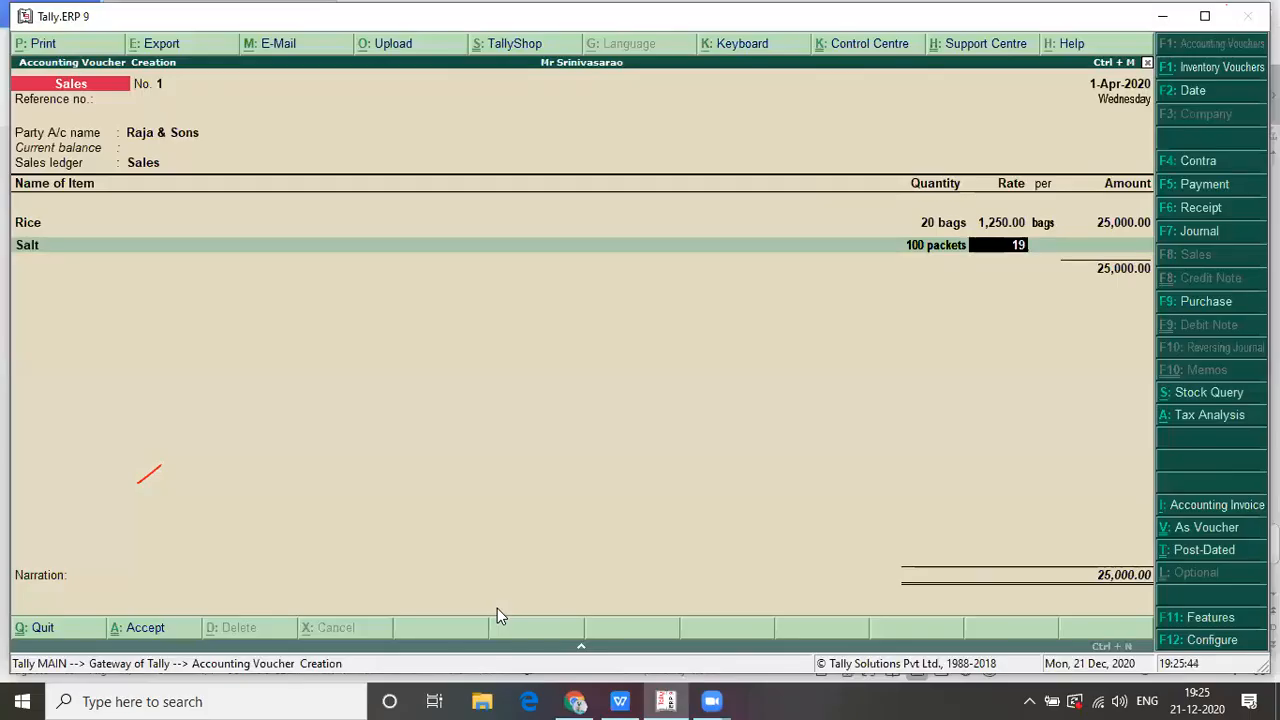
key(Return)
key(Return)
key(Return)
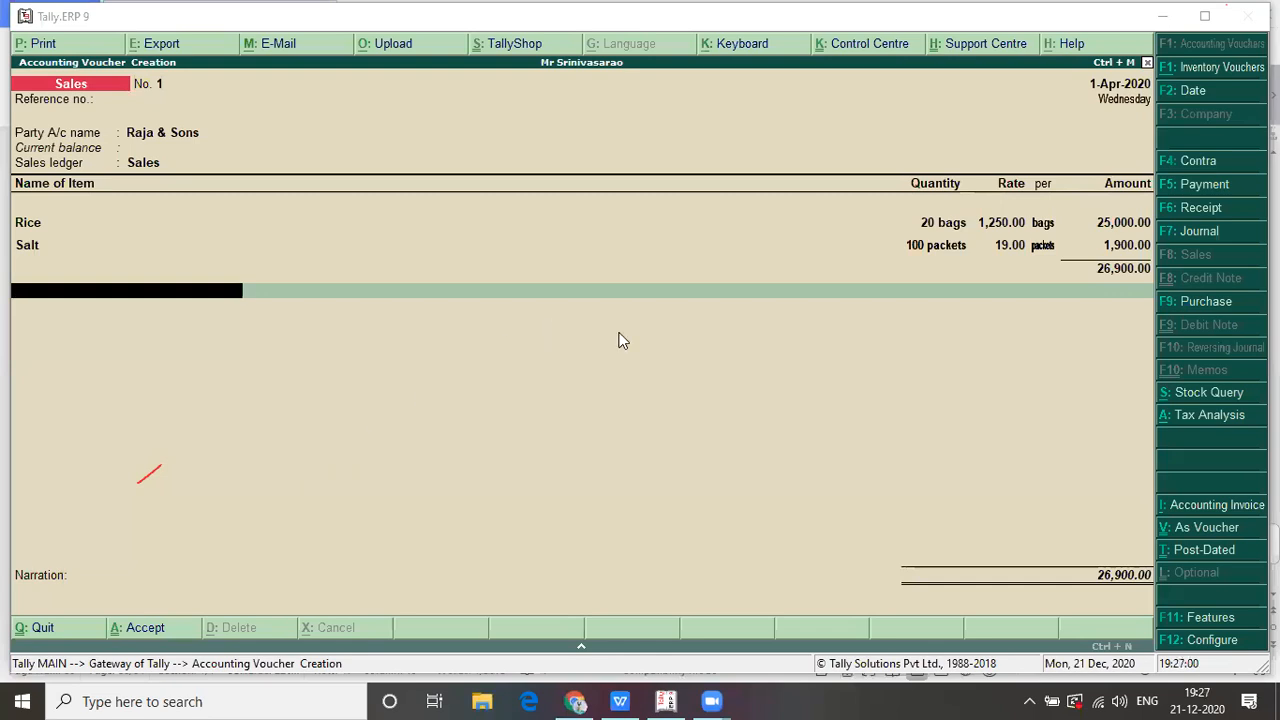
- Finish the sales voucher for Rice and Salt without tax ledgers or narration and accept it
click(596, 231)
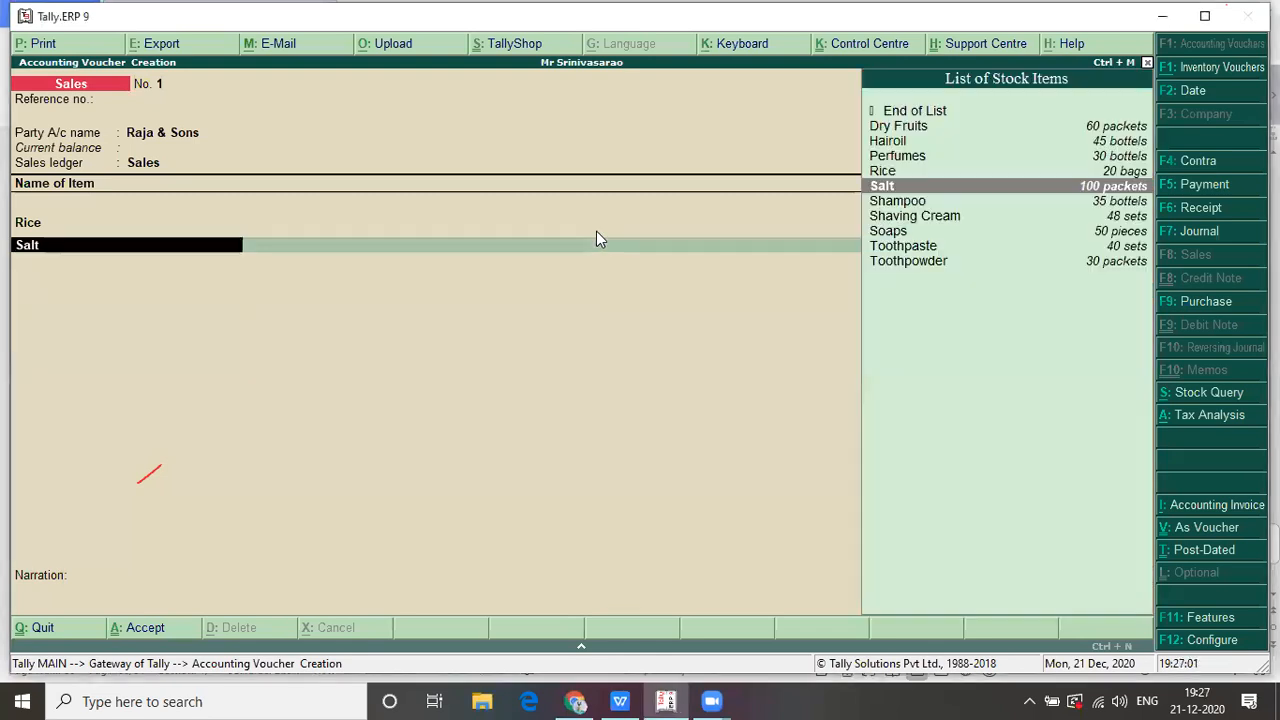
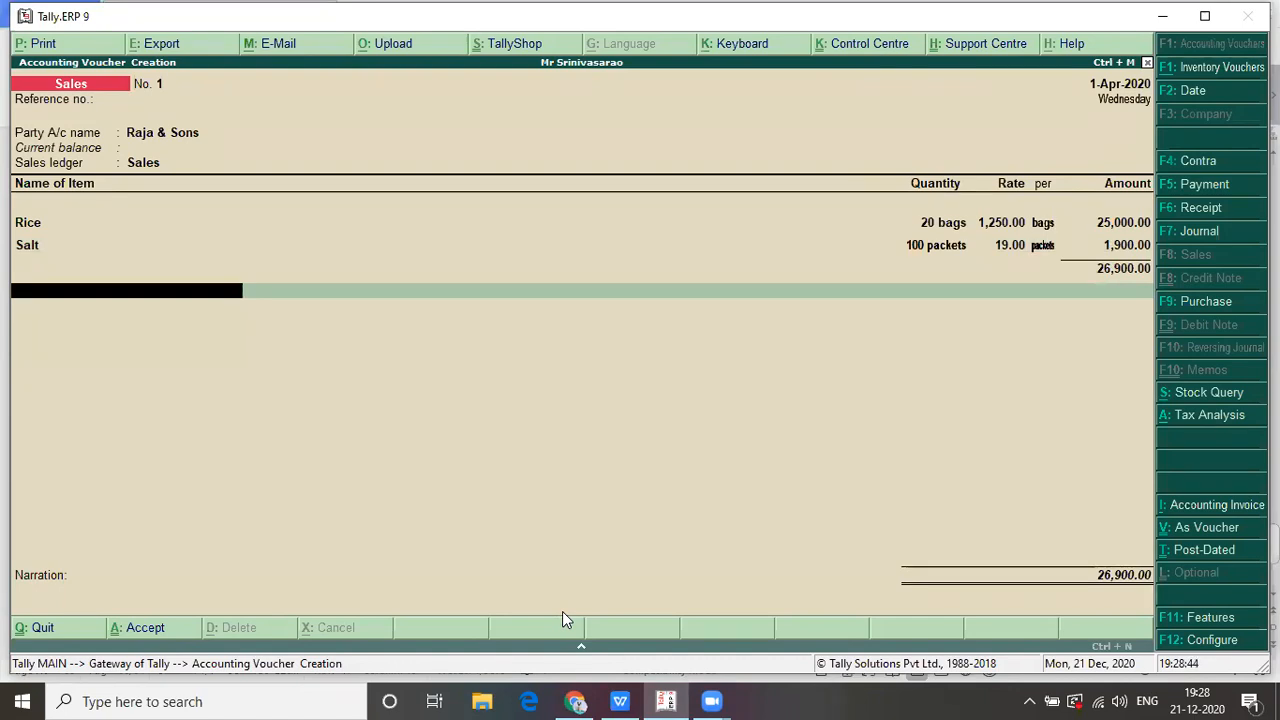
key(Return)
key(Return)
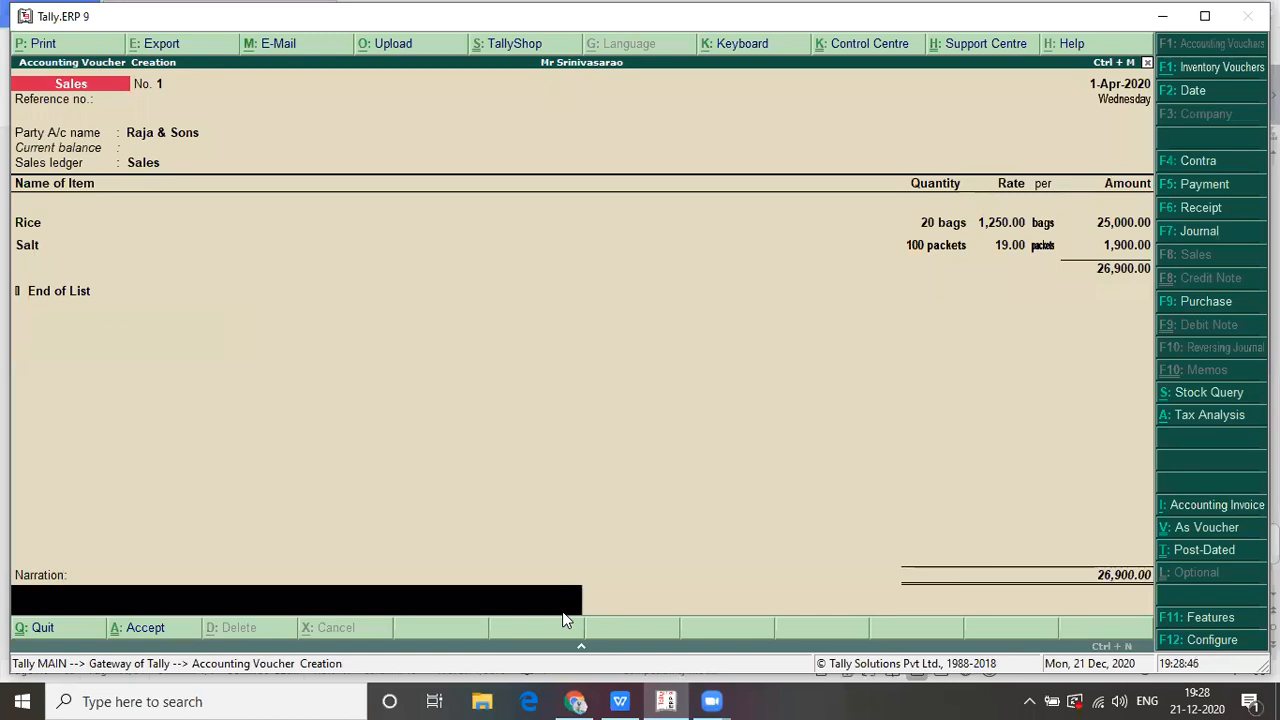
key(Return)
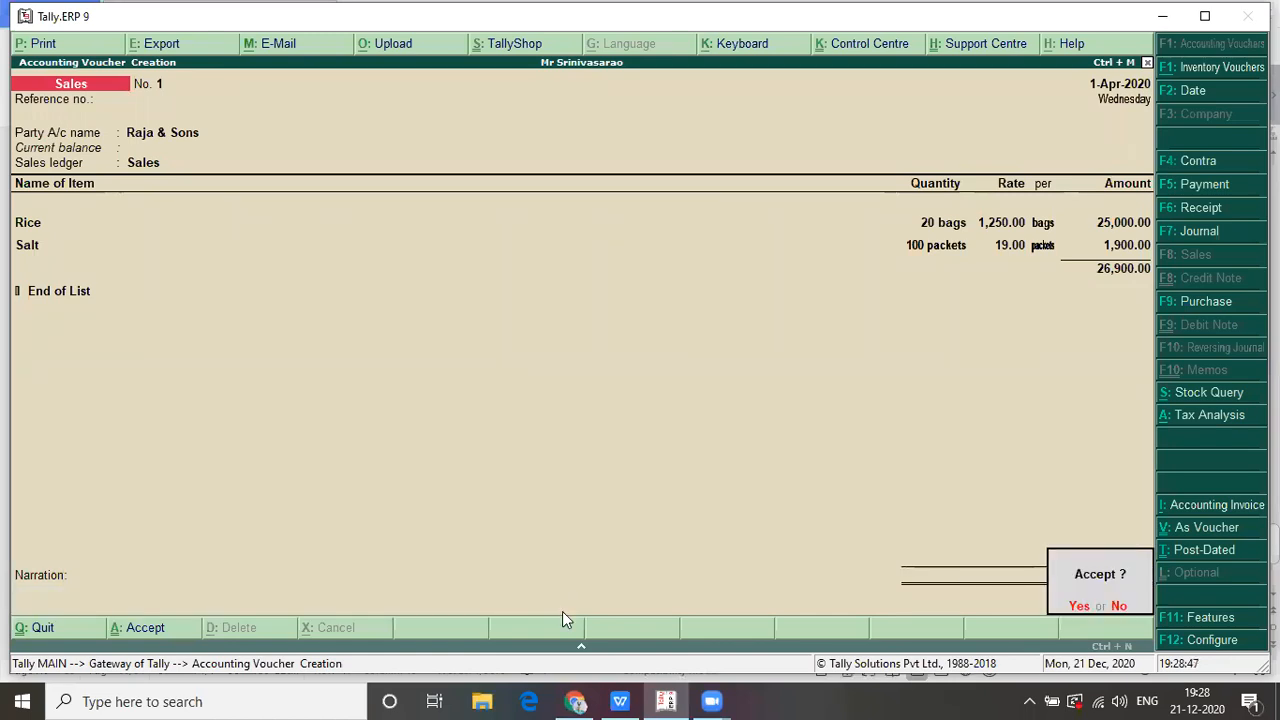
key(Return)
- Switch to WPS Office and examine the GST rates table and the dry fruits and tooth powder lines of the sales list
key(alt+Tab)
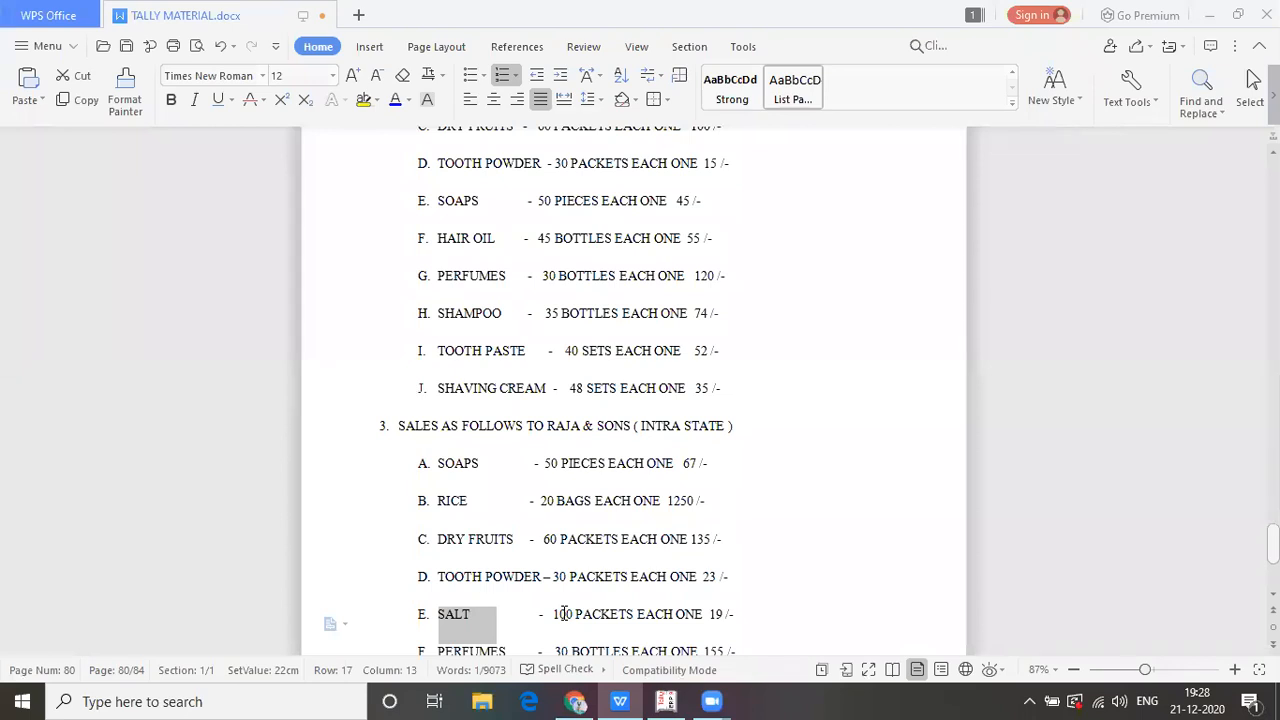
click(564, 613)
scroll(564, 613, up, 6)
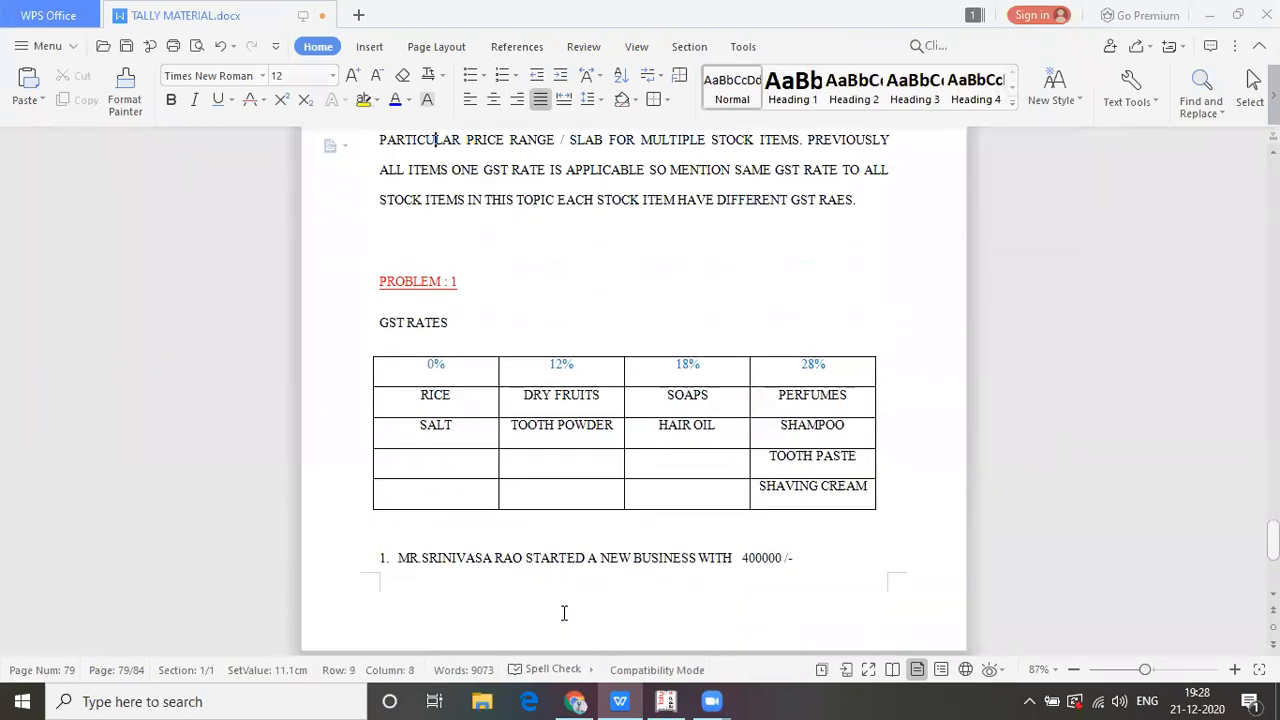
scroll(564, 613, down, 6)
key(Up)
key(Up)
key(Down)
key(Down)
key(Down)
key(Down)
key(Down)
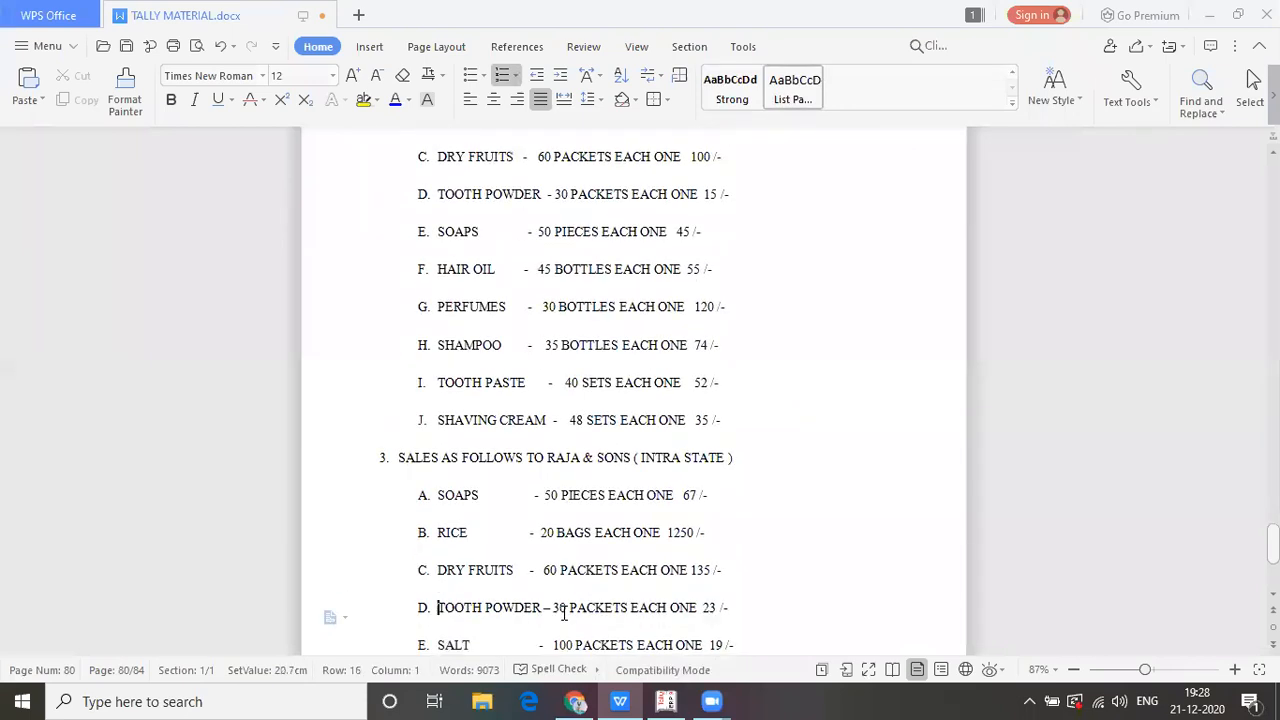
key(Down)
key(Down)
key(Up)
key(Up)
key(Up)
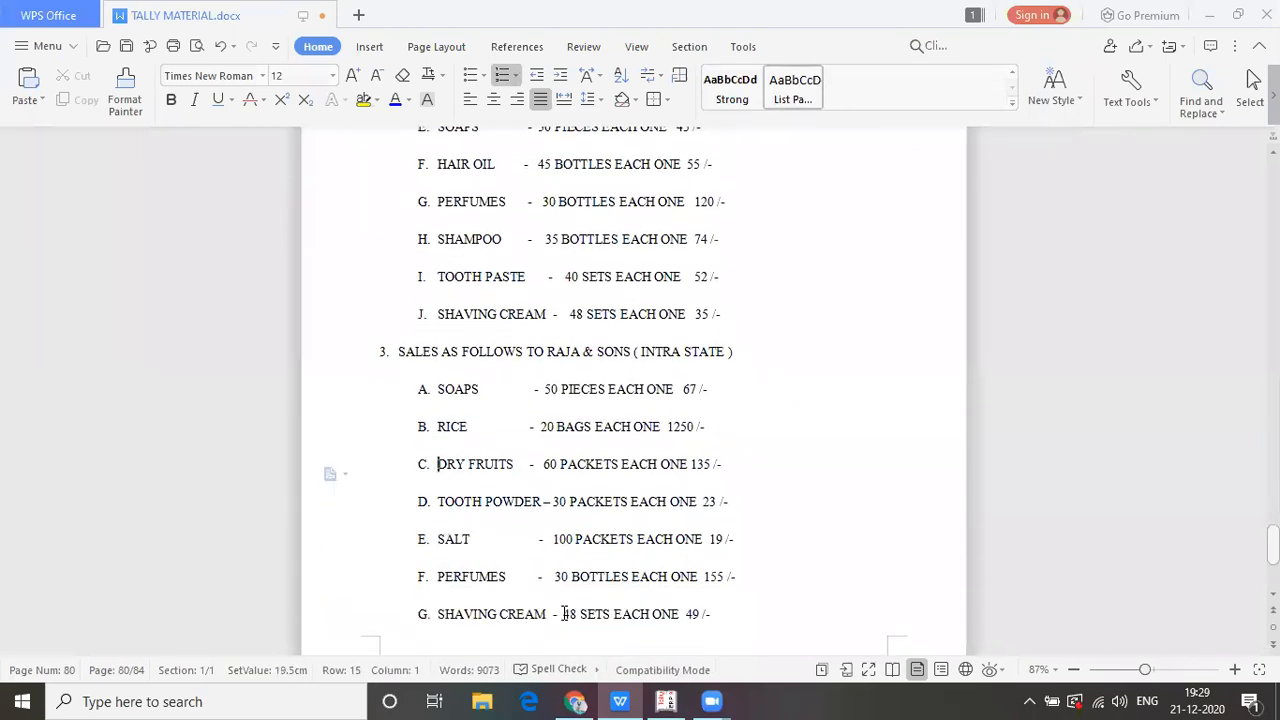
- Return to Tally.ERP 9 and start the next sales voucher for Raja & Sons with default party details and the Sales ledger
key(alt+Tab)
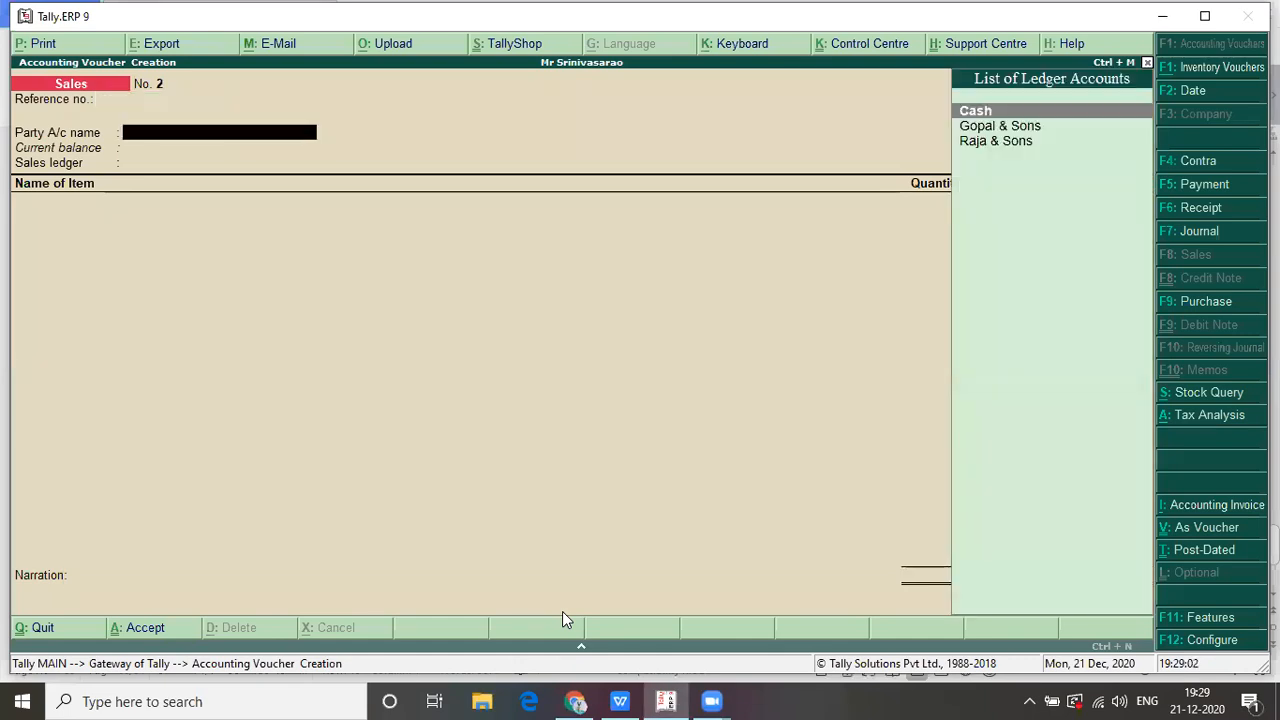
key(Down)
key(Down)
key(Return)
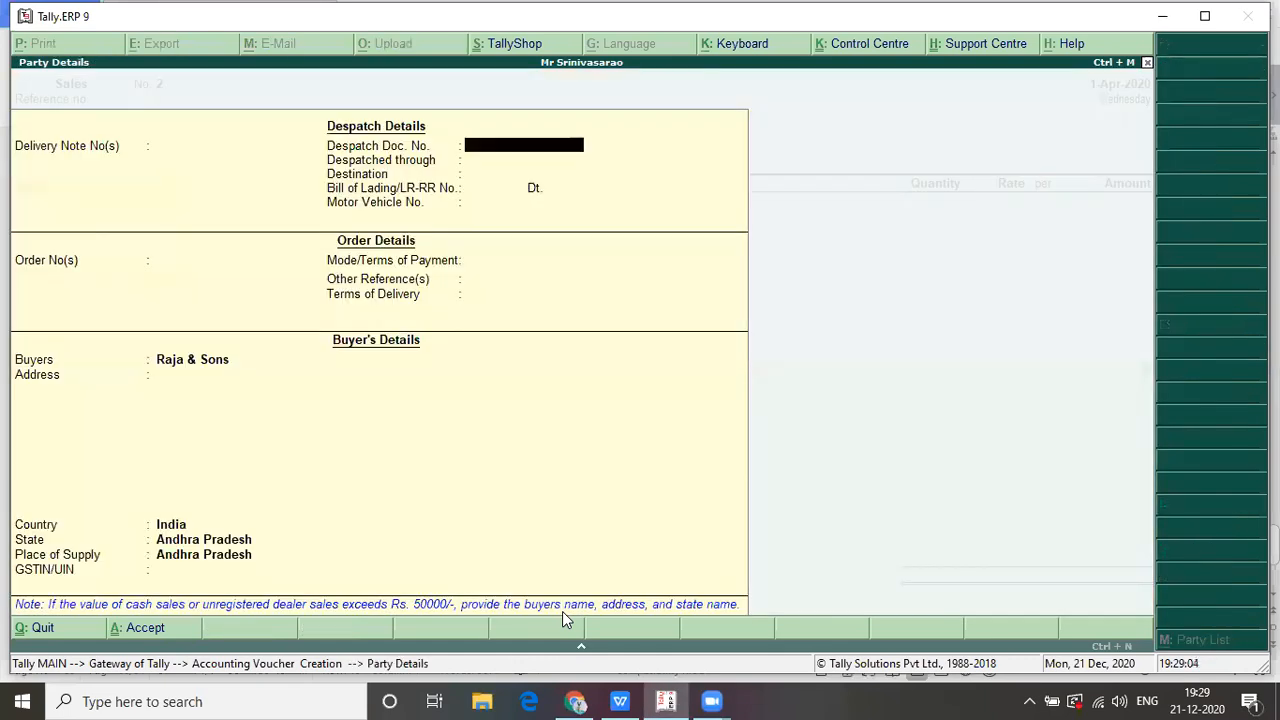
key(Return)
key(Return)
key(Return)
key(Return)
key(Return)
key(Return)
key(Return)
key(Return)
key(Return)
key(Return)
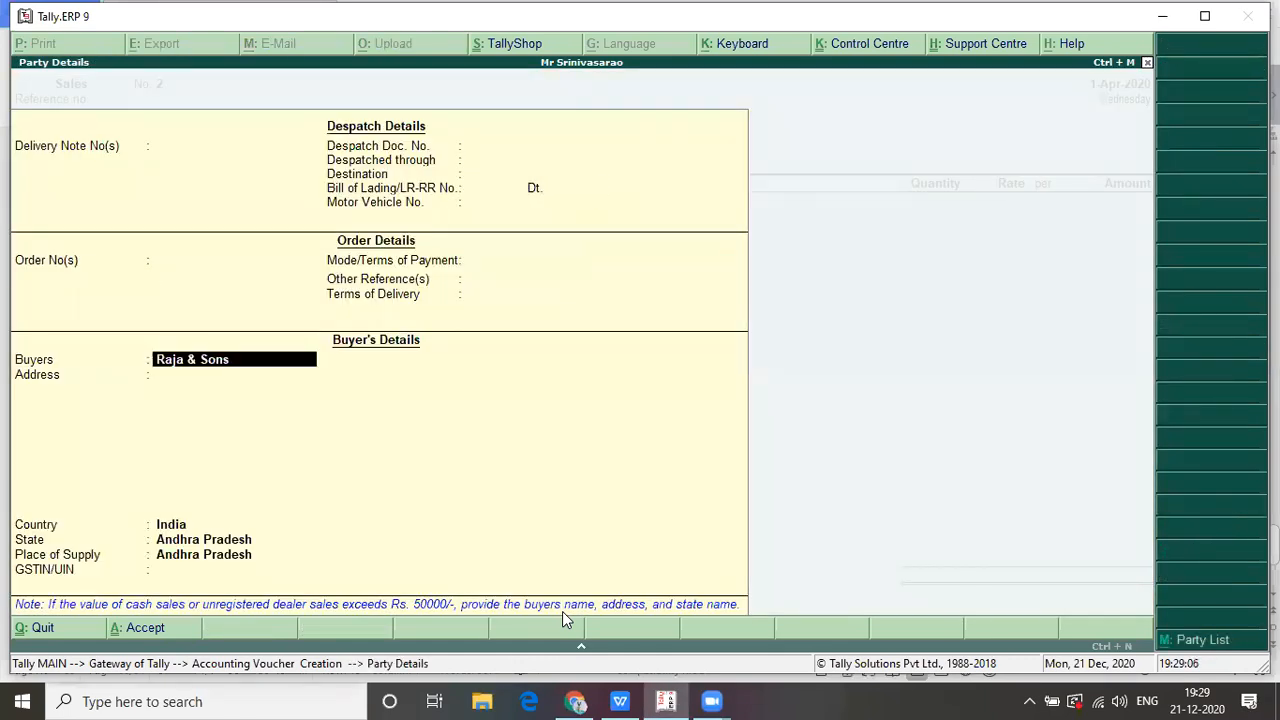
key(Return)
key(Return)
key(Return)
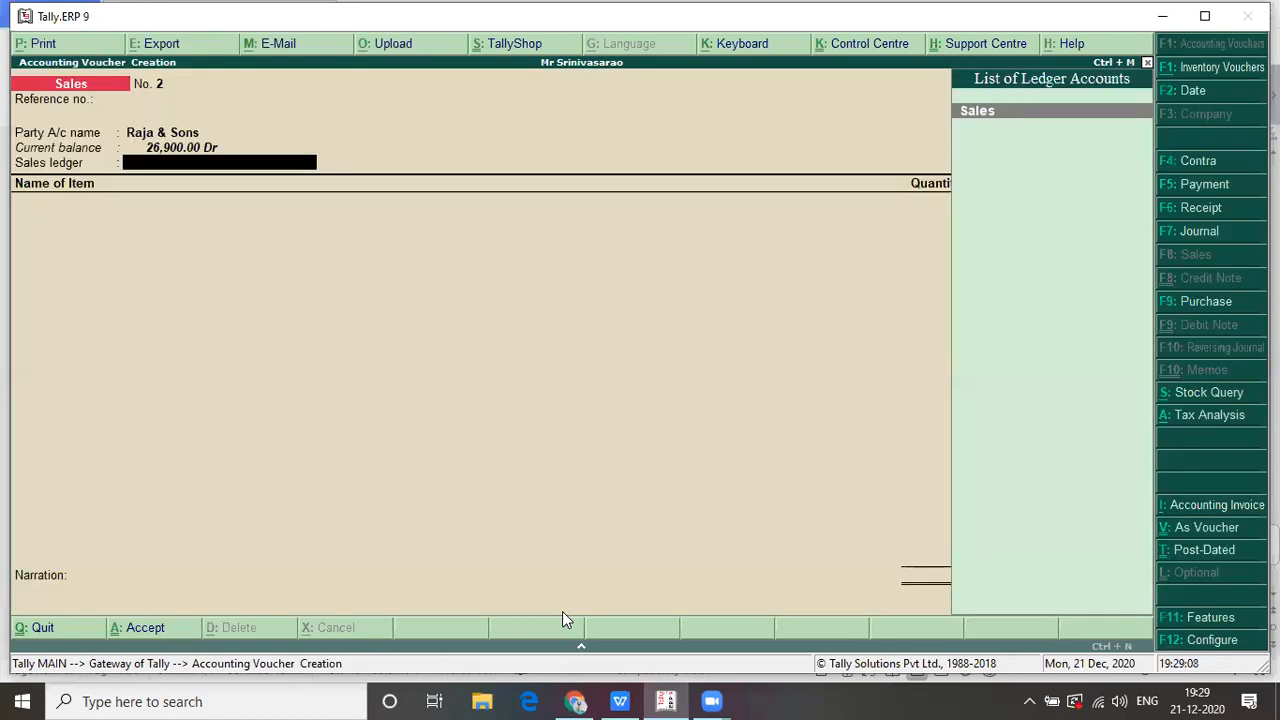
key(Return)
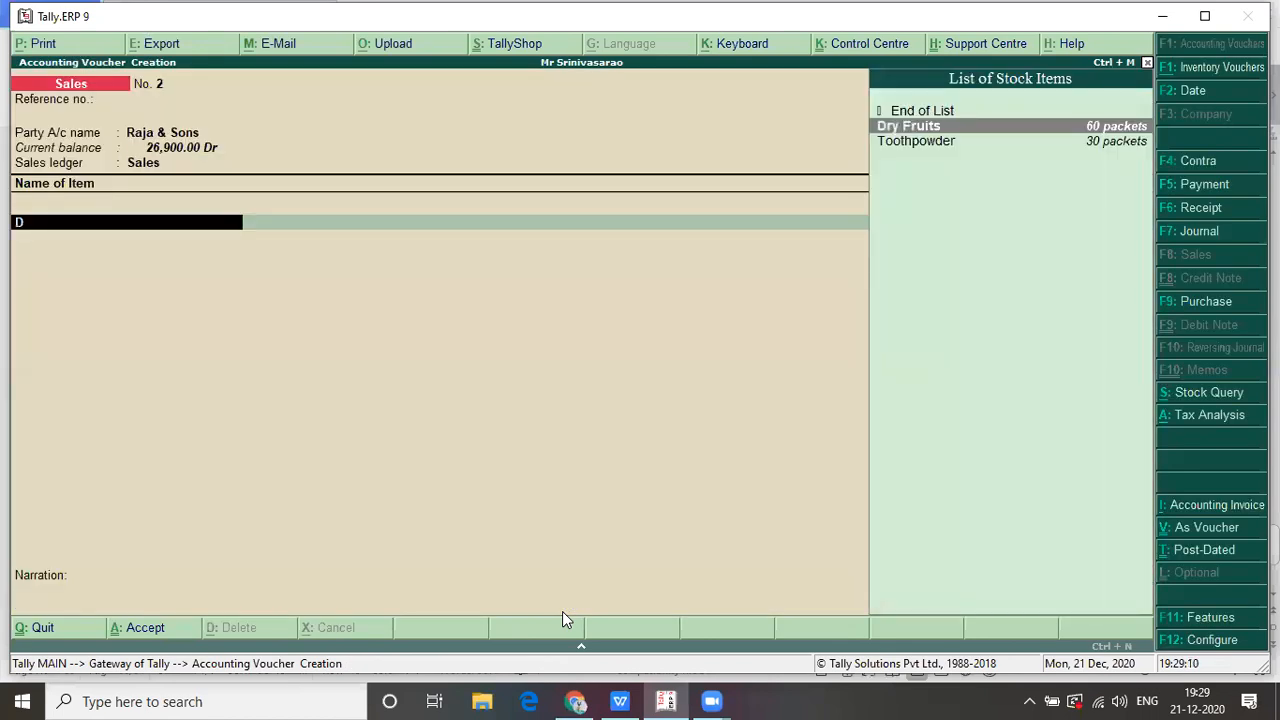
- Add Dry Fruits as the first item and, after checking the sales list in WPS Office, set its quantity to 60 packets
key(Return)
key(alt+Tab)
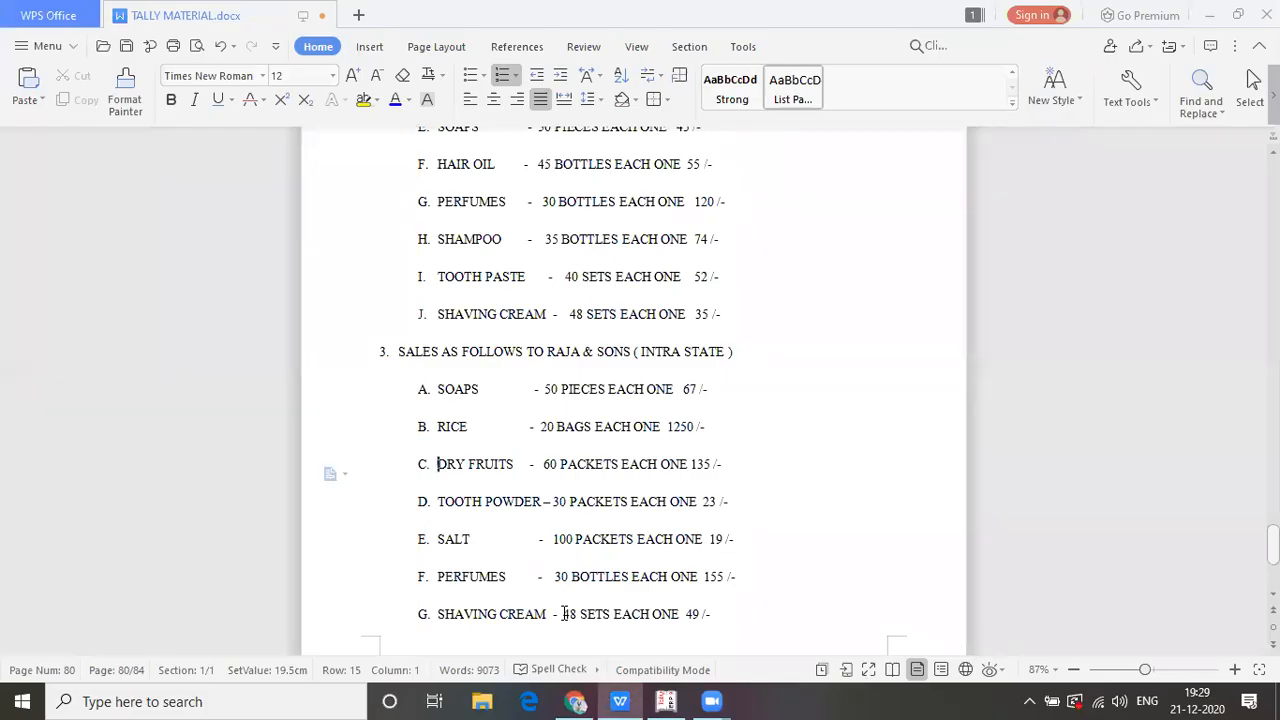
key(alt+Tab)
text(60)
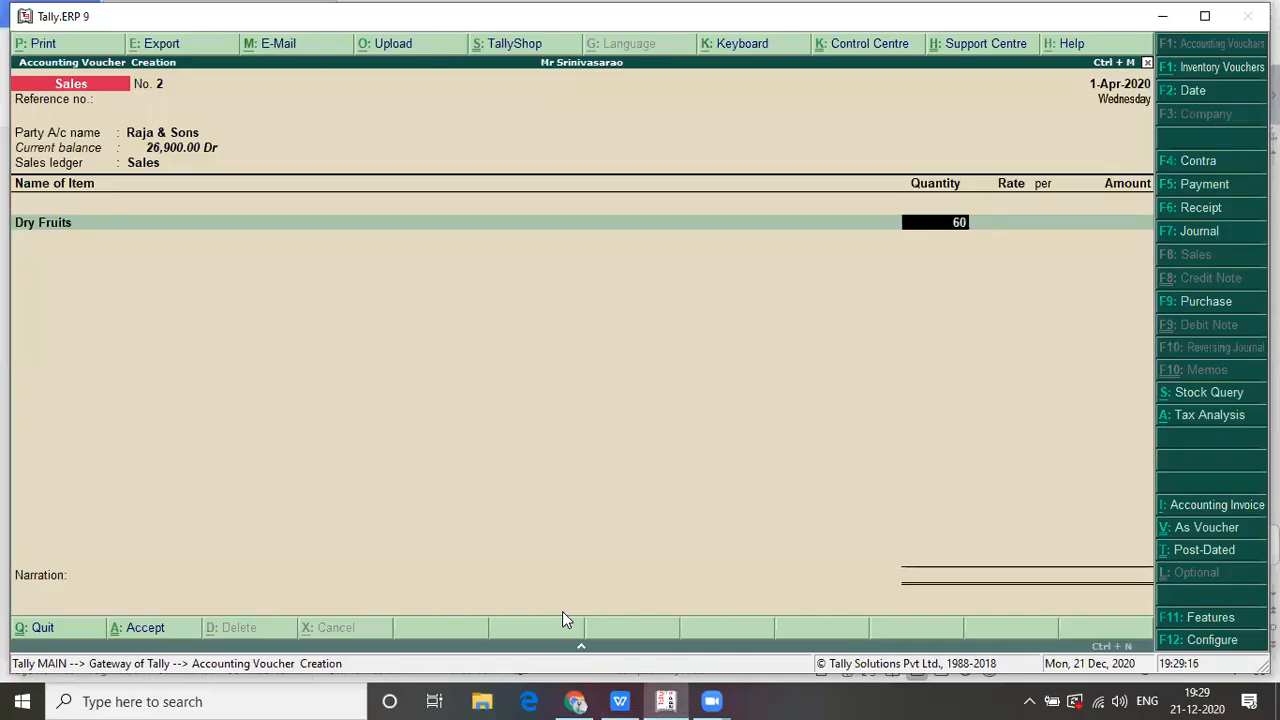
key(Return)
- Look up the price of dry fruits in WPS Office and set the rate to 135 per packet in Tally.ERP 9
key(alt+Tab)
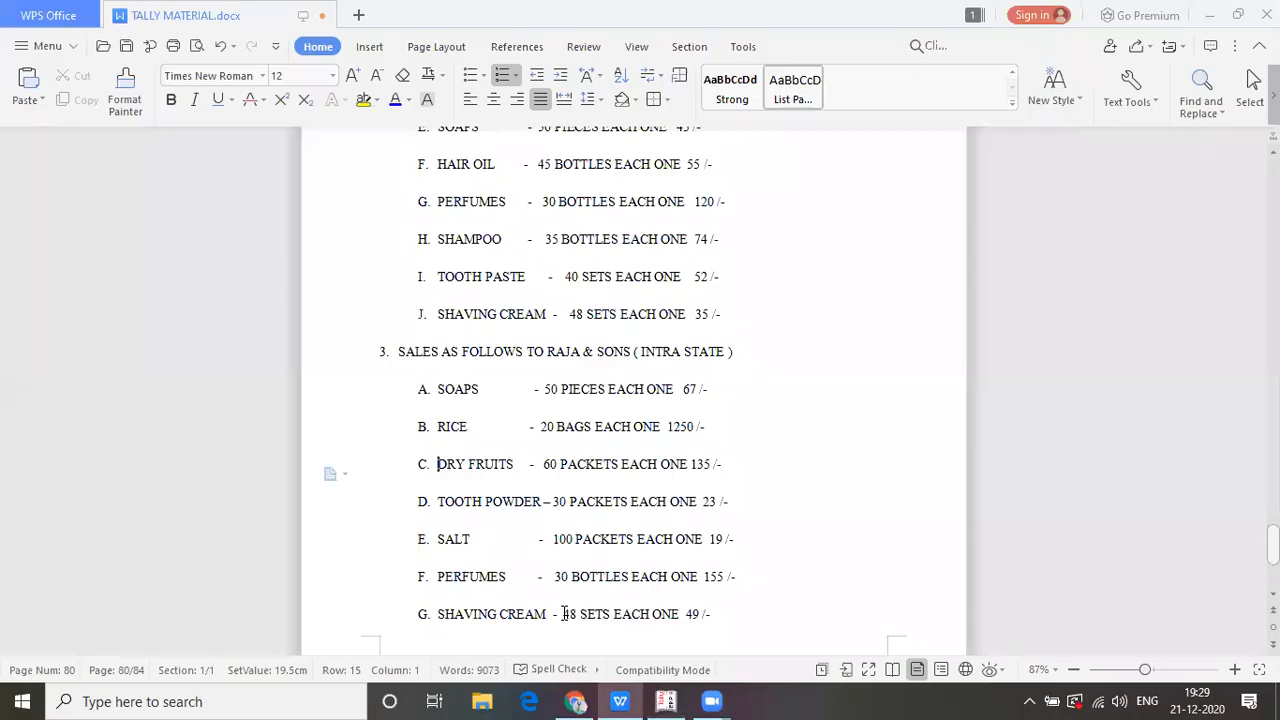
key(alt+Tab)
text(135)
key(Return)
key(Return)
key(Return)
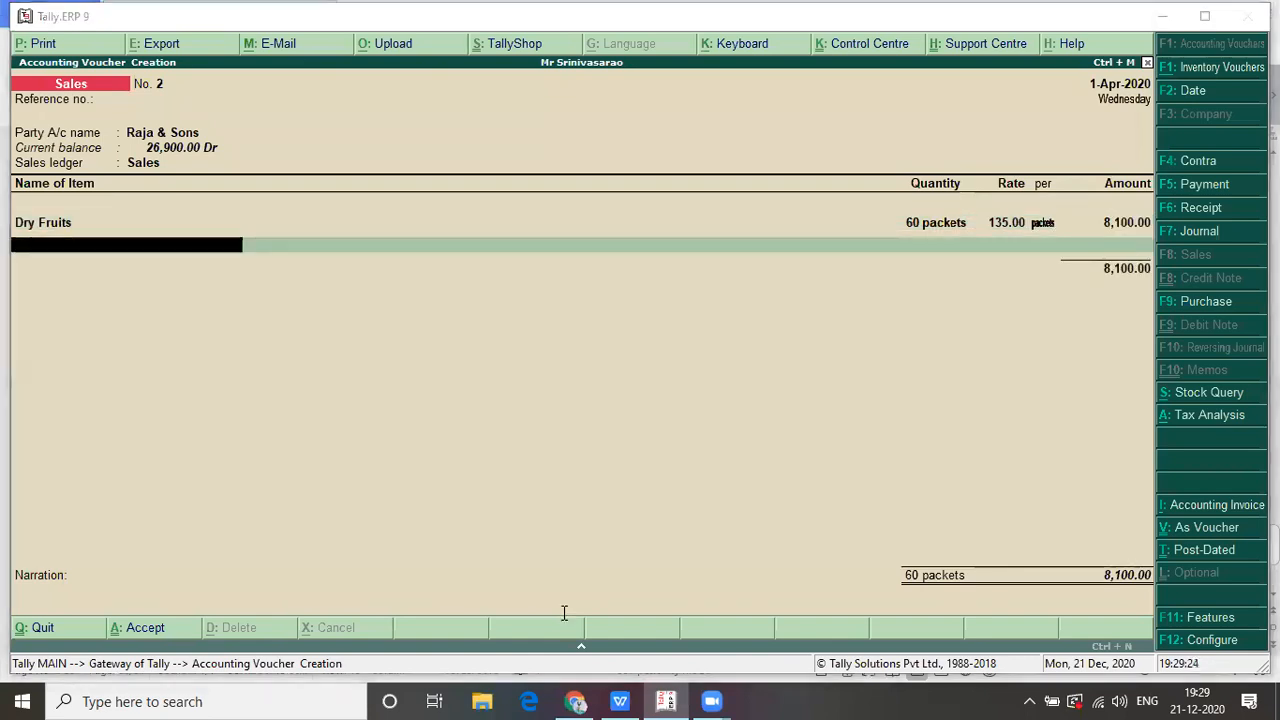
- Consult the sales list in WPS Office and add Toothpowder as the second item in Tally.ERP 9 with a quantity of 30 packets
key(alt+Tab)
key(alt+Tab)
text(T)
key(Down)
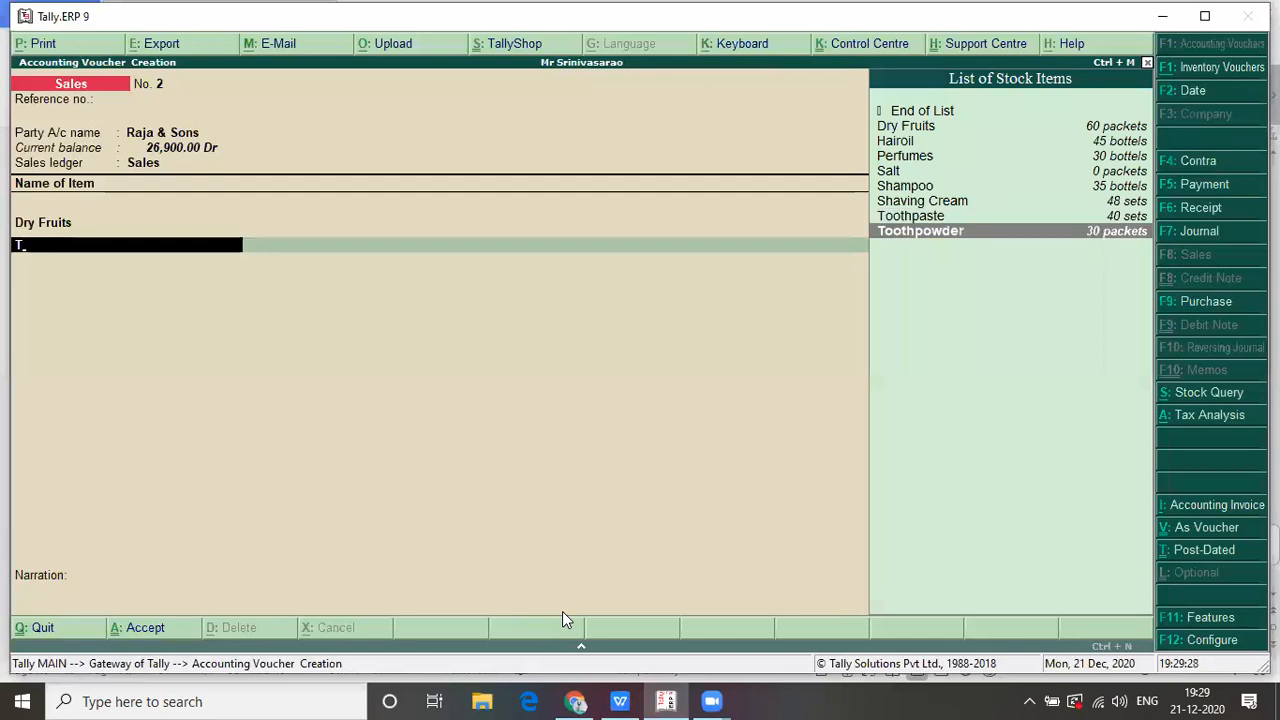
key(Return)
key(Return)
key(BackSpace)
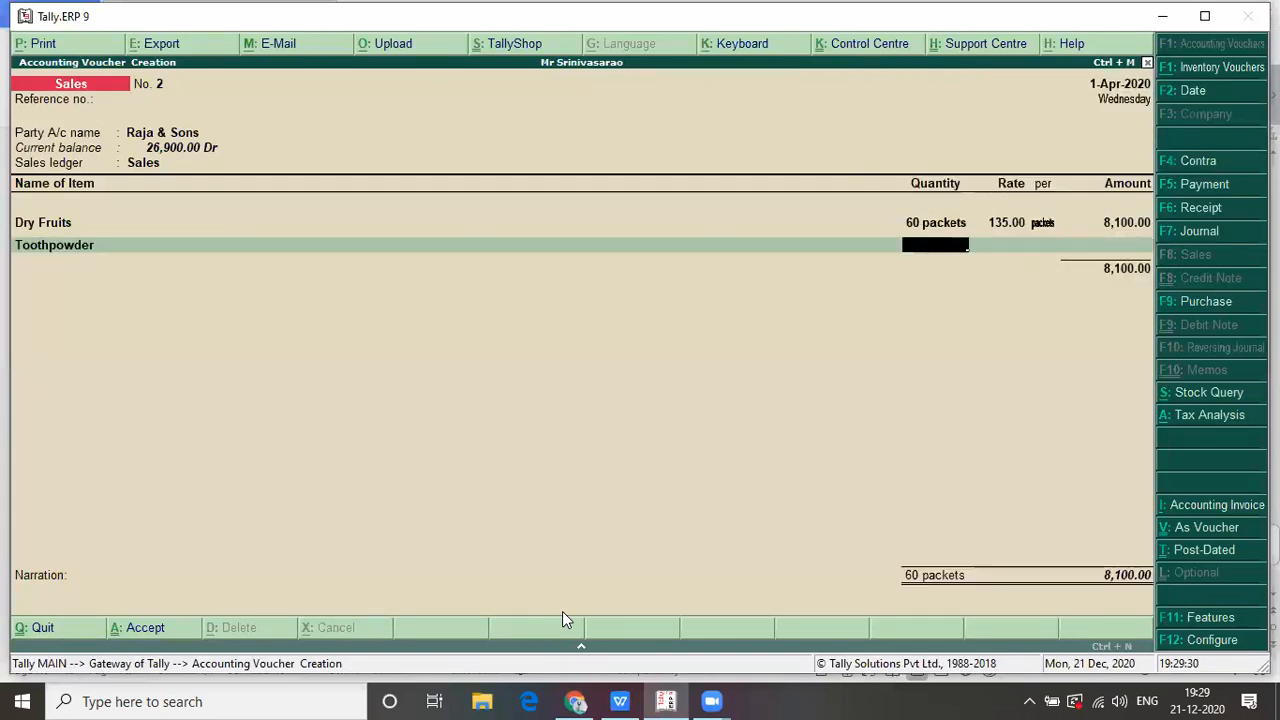
key(alt+Tab)
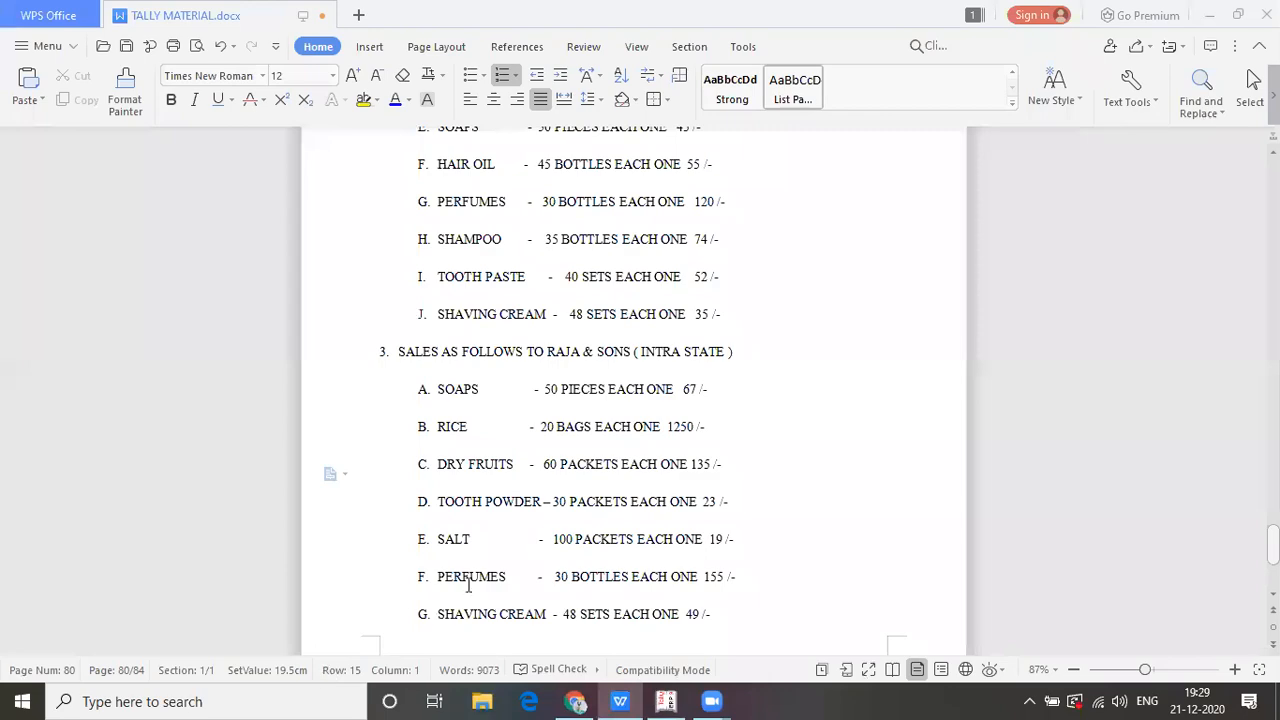
key(alt+Tab)
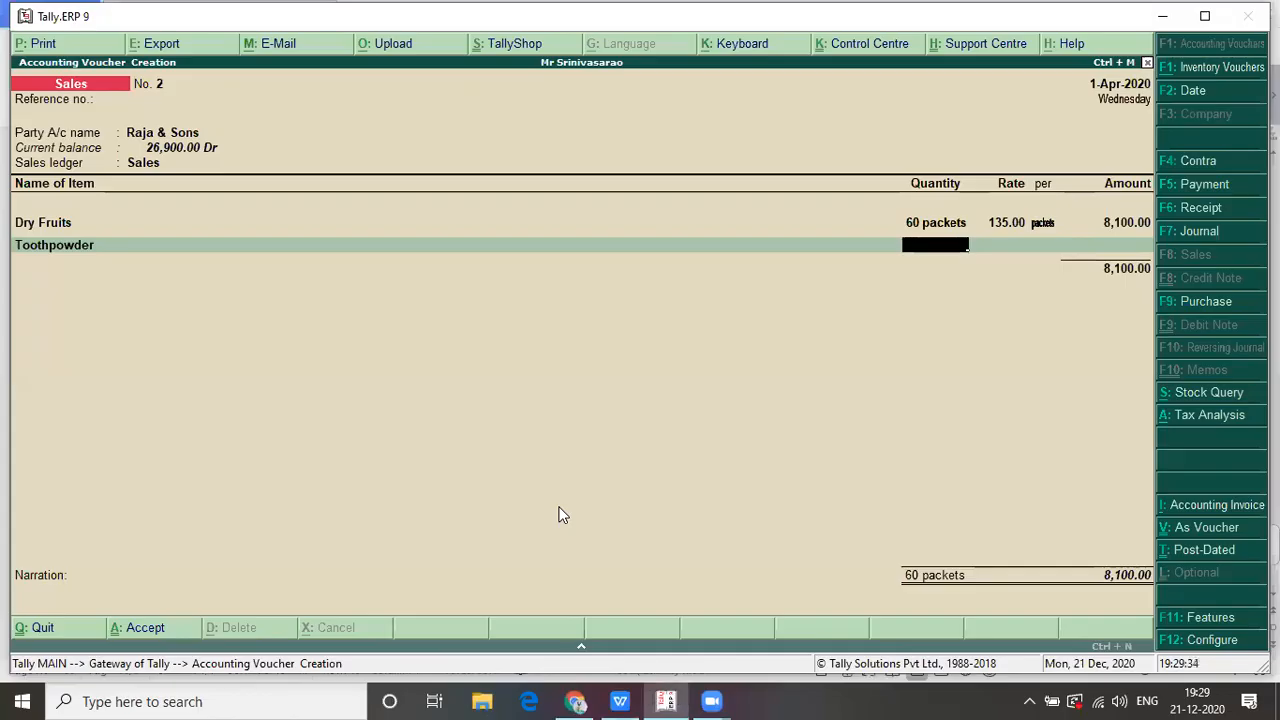
text(30)
key(Return)
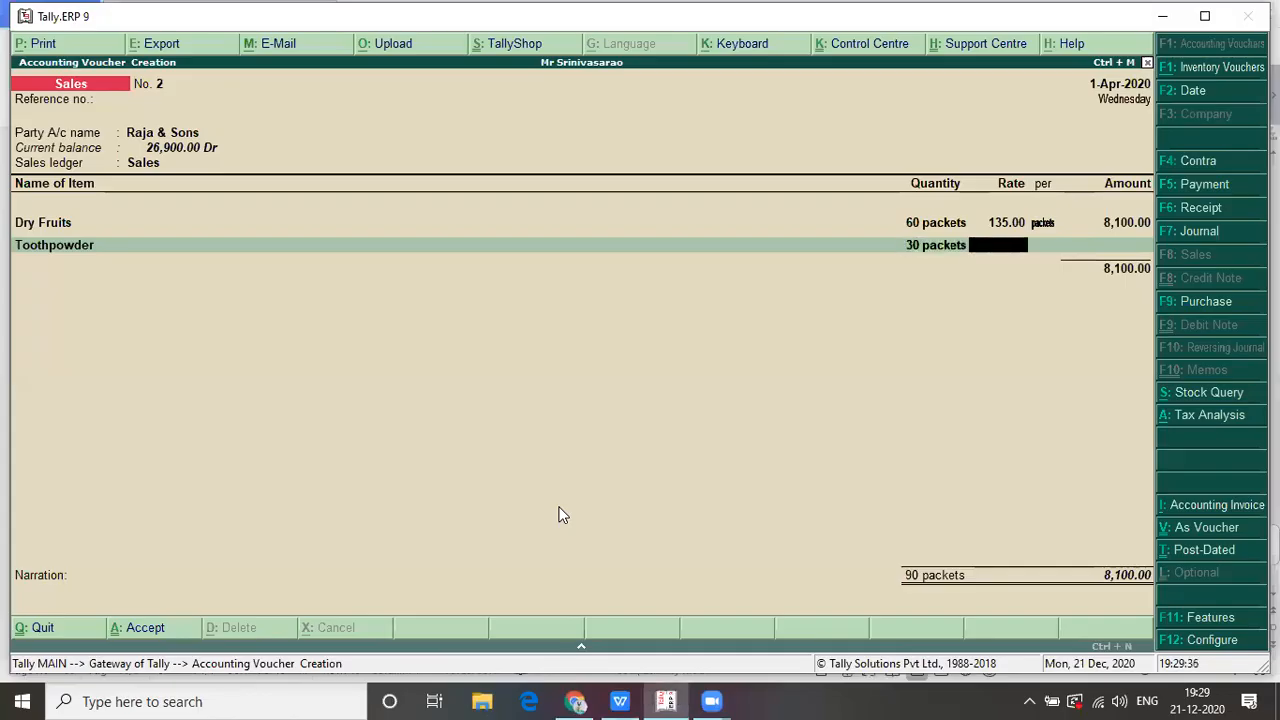
- Look up the tooth powder price in WPS Office, set its rate to 23 per packet in Tally.ERP 9 and end the item list
key(alt+Tab)
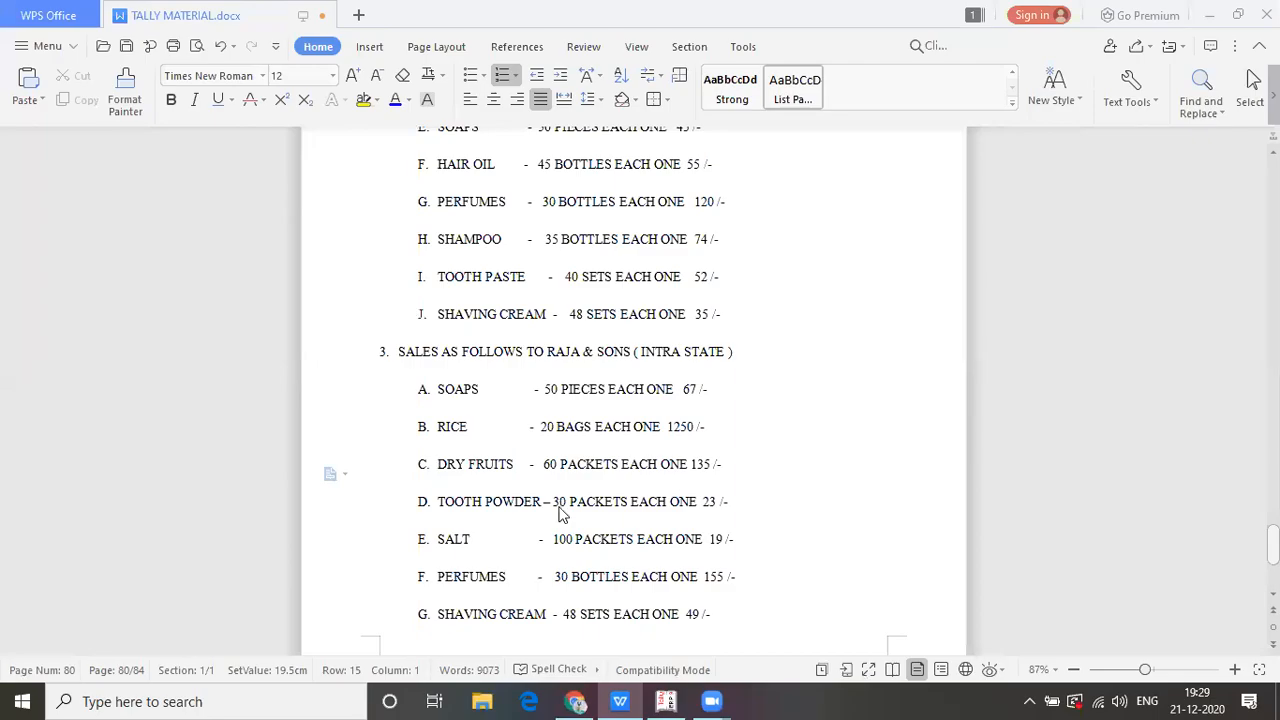
key(alt+Tab)
text(232)
key(BackSpace)
key(Return)
key(Return)
key(Return)
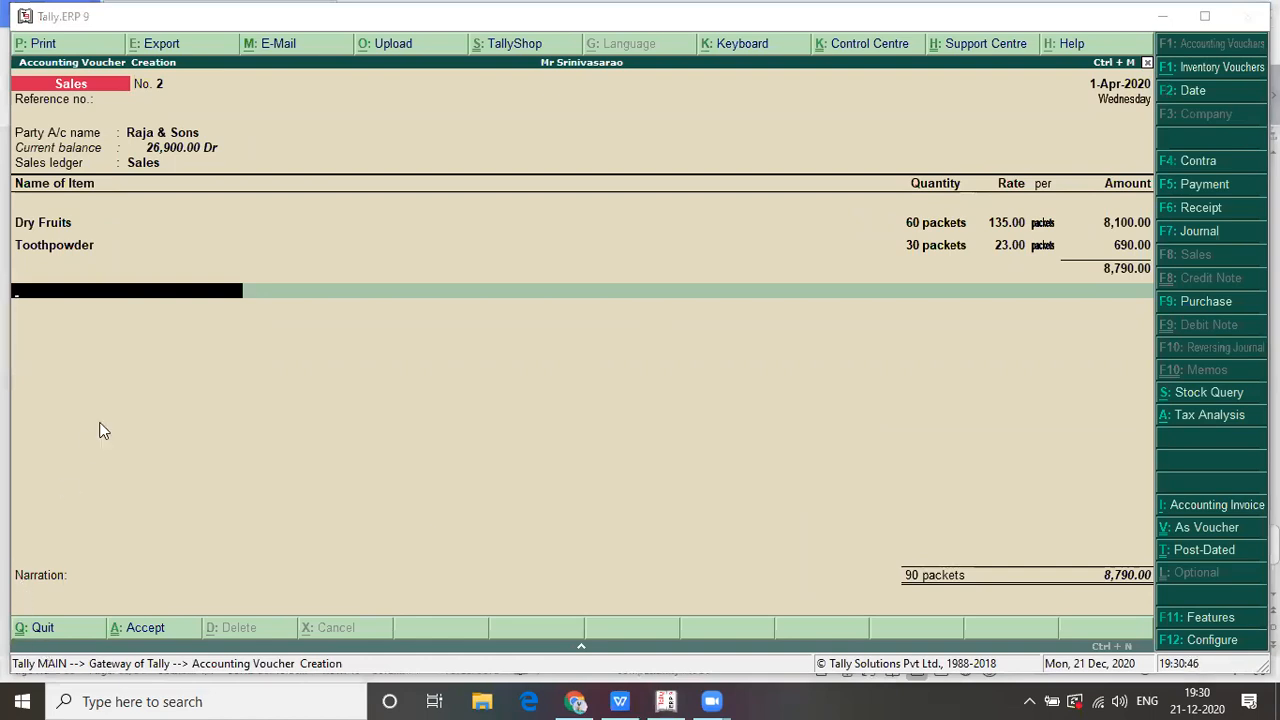
- Add the Cgst ledger below the items with a rate of 6%
click(94, 304)
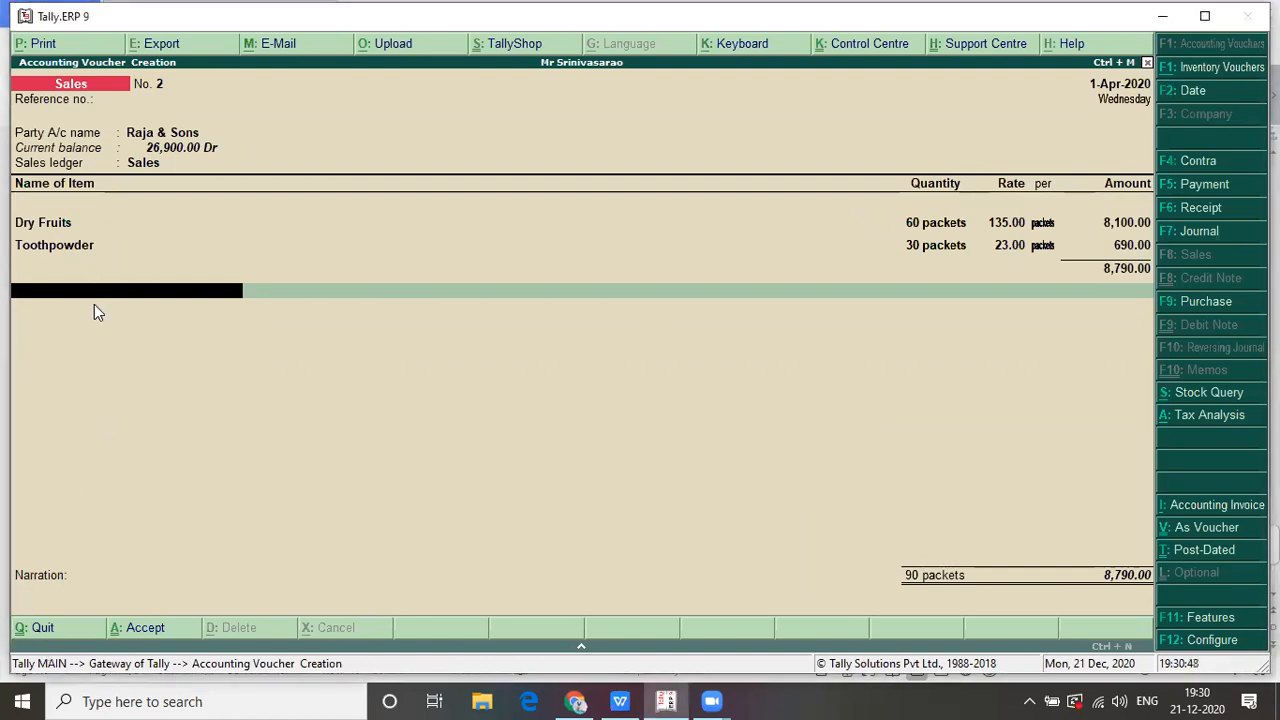
text(C)
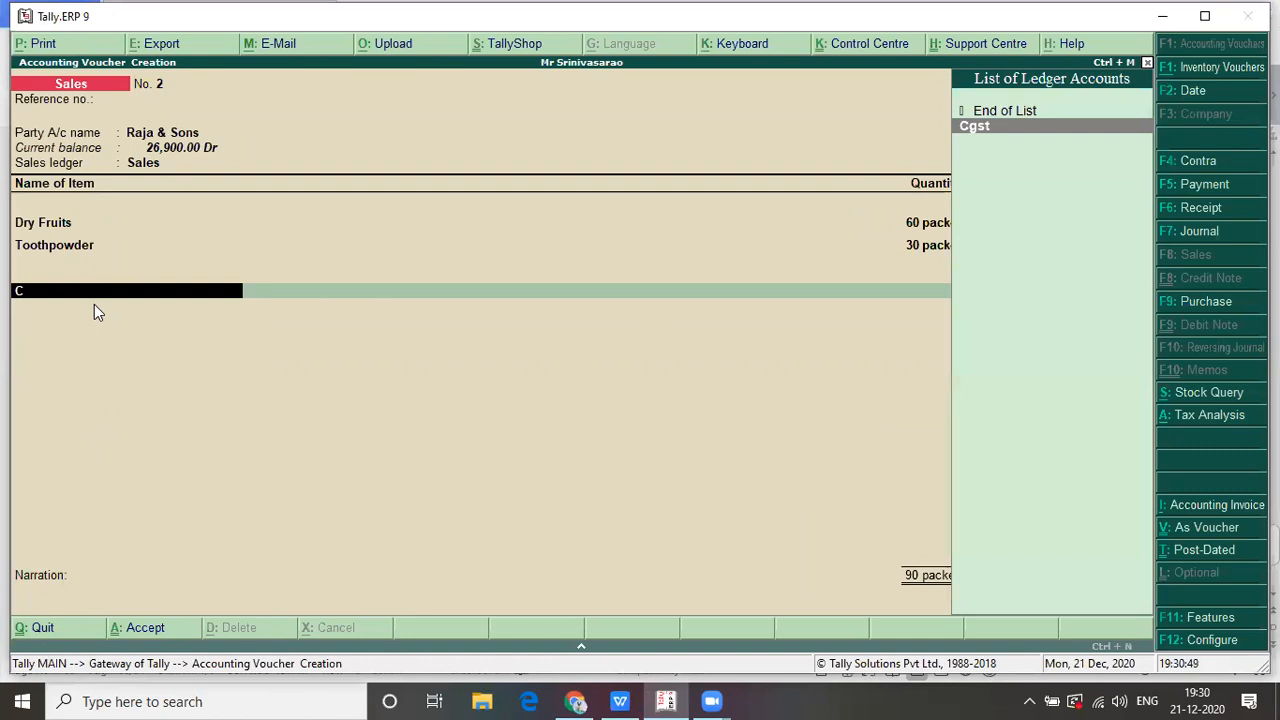
key(Return)
text(6%)
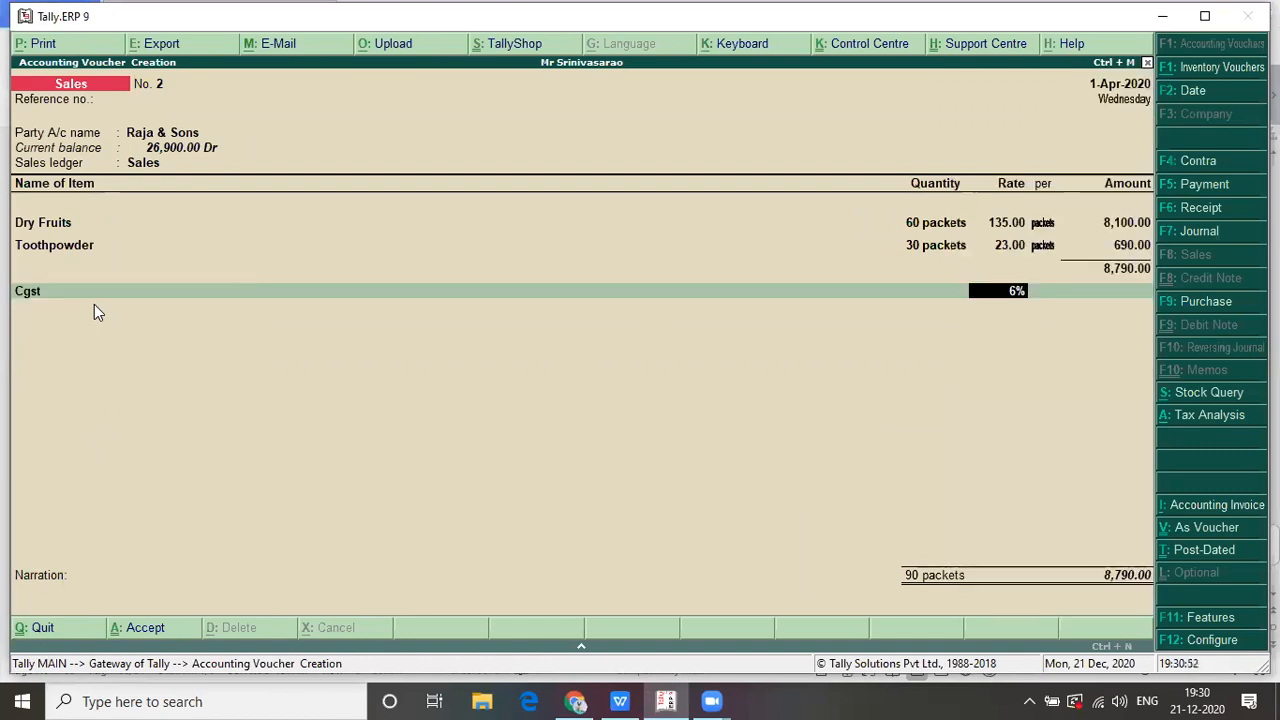
key(Return)
key(Return)
- Add the Sgst ledger below Cgst with a rate of 6%
text(S)
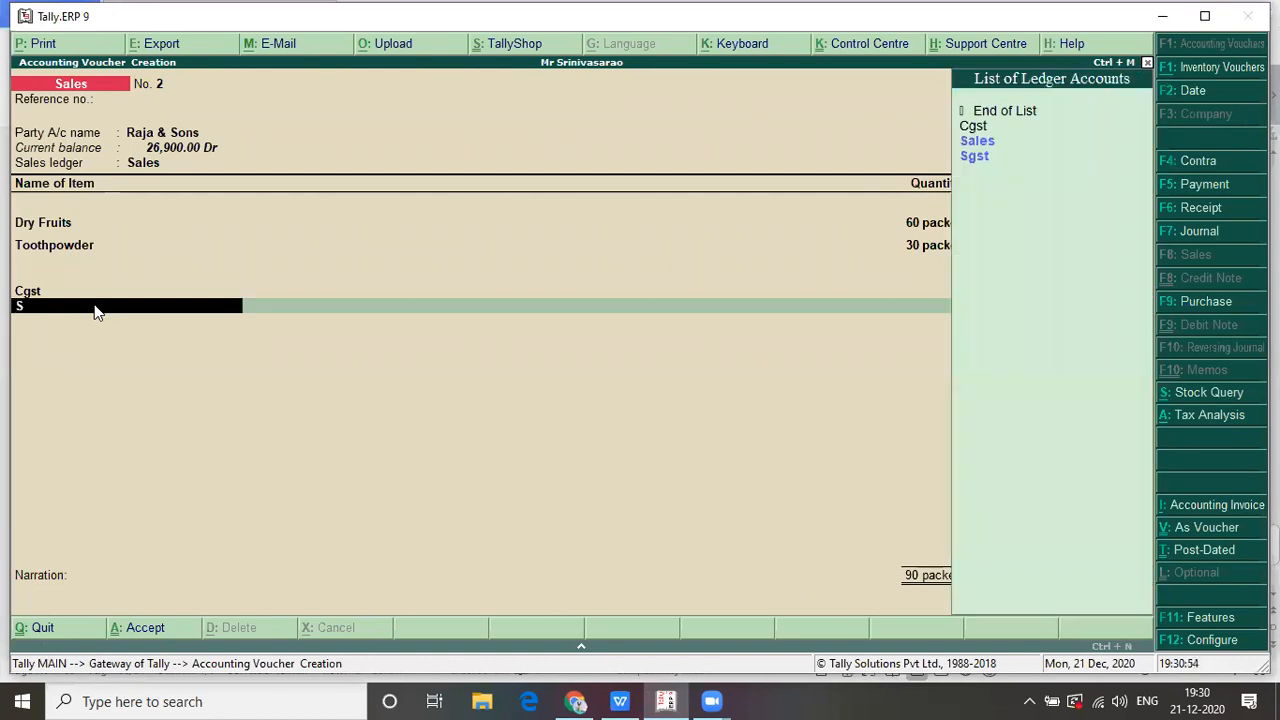
text(g)
key(Return)
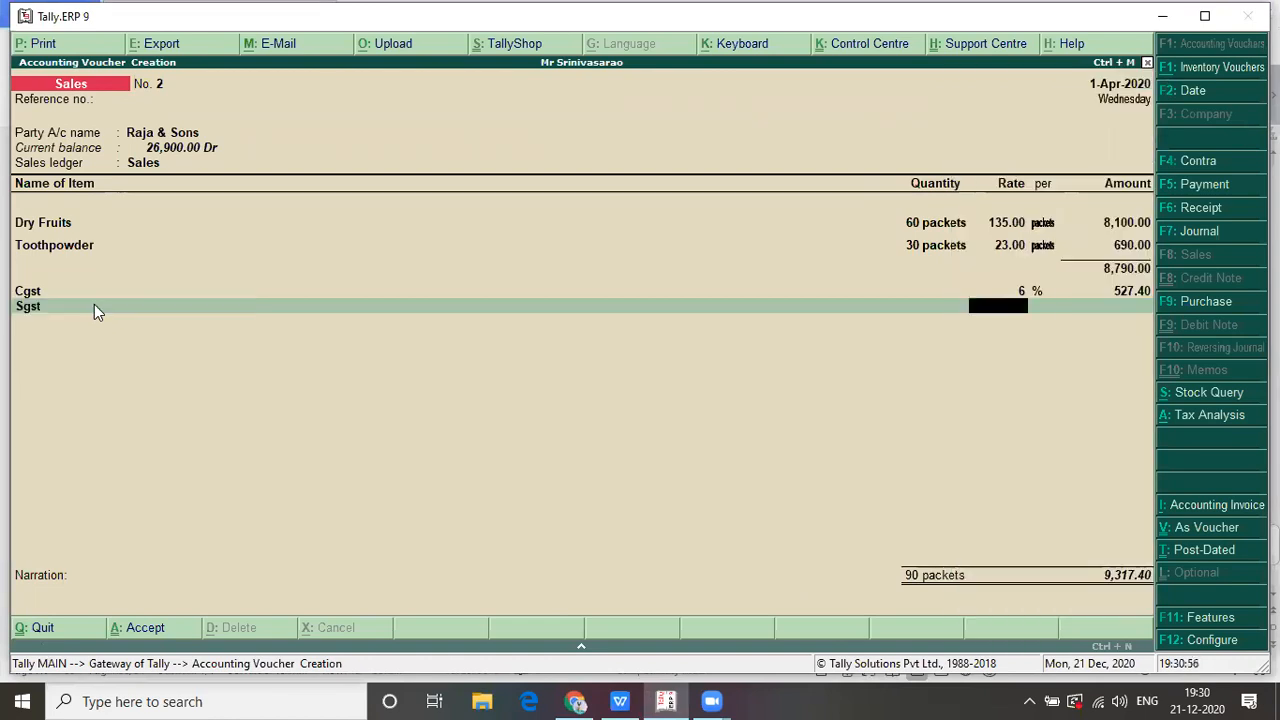
text(6 %)
key(Return)
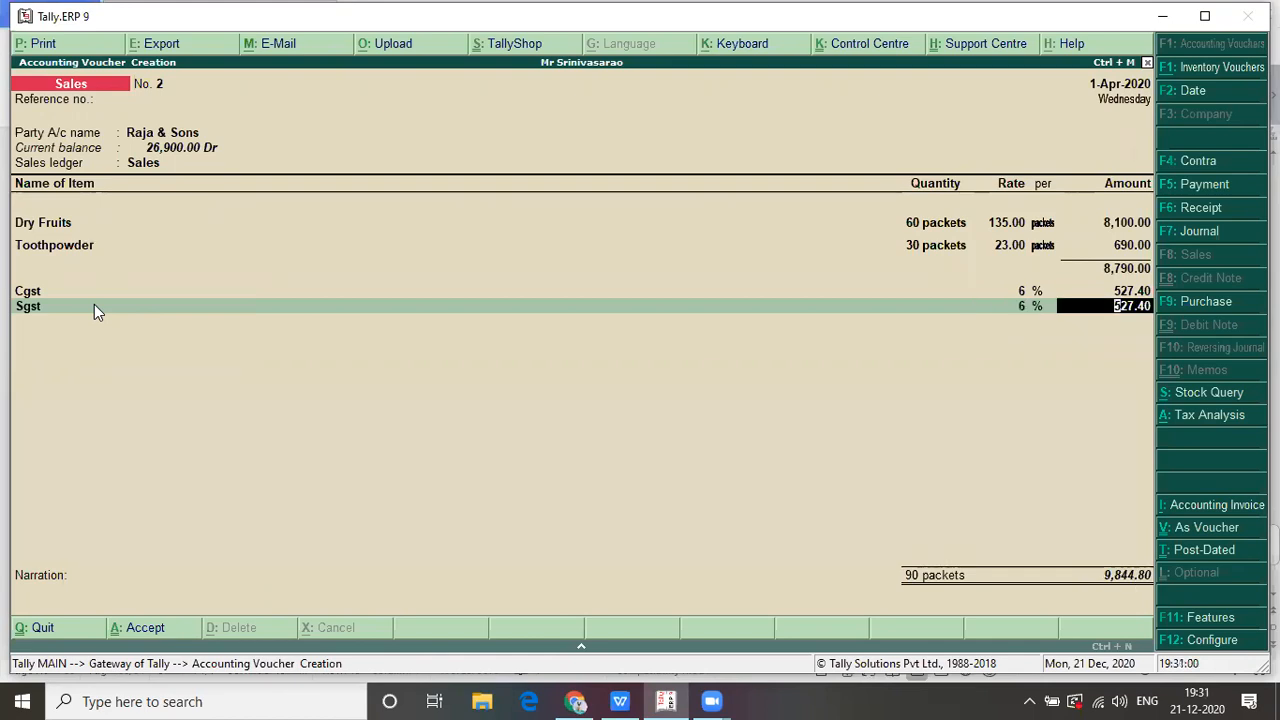
key(Return)
- End the ledger list, leave the narration blank and save the sales voucher
key(Return)
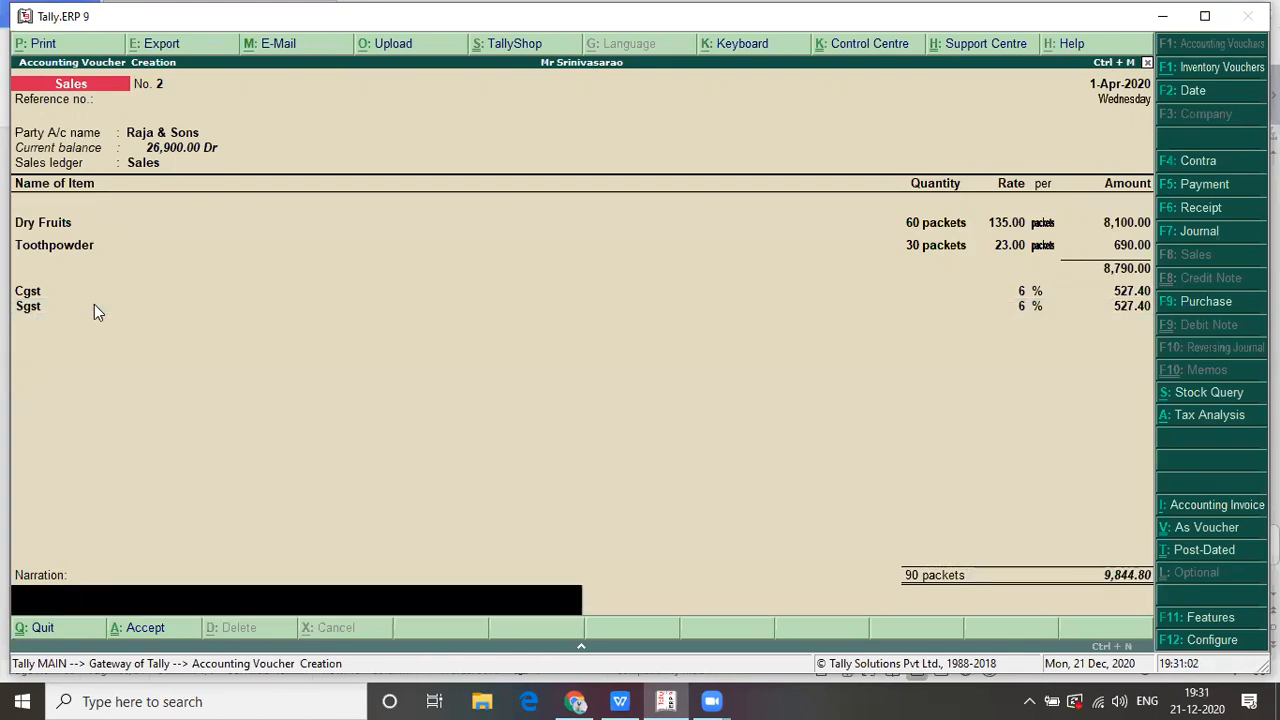
key(Return)
key(Return)
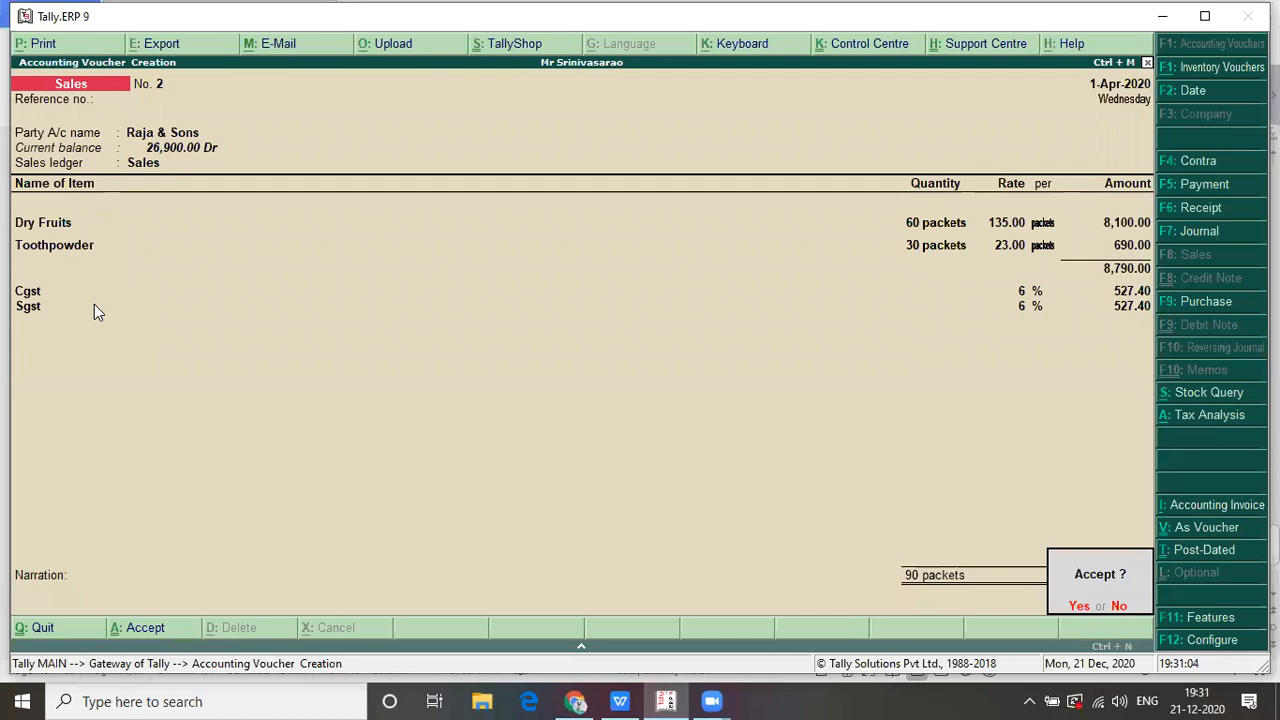
key(Return)
- Examine the item grouping table and the purchase list in WPS Office for the items of the next GST rate
key(alt+Tab)
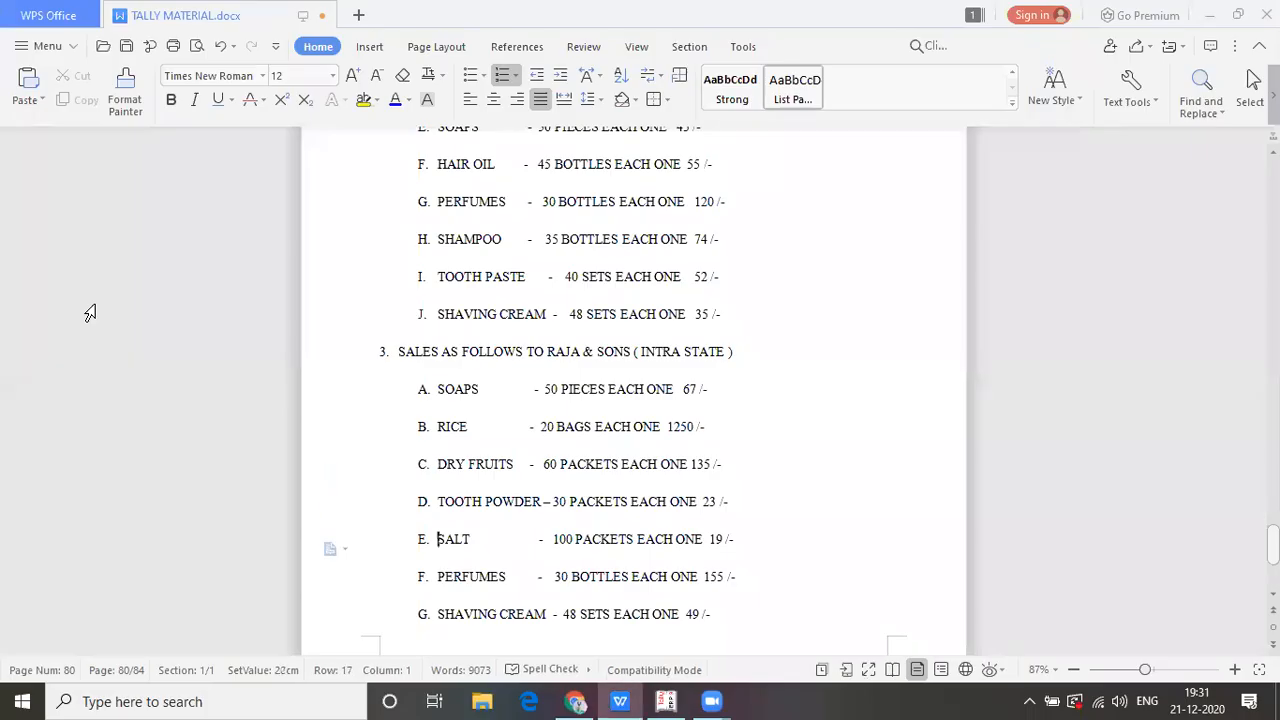
key(Up)
key(Up)
key(Page_Up)
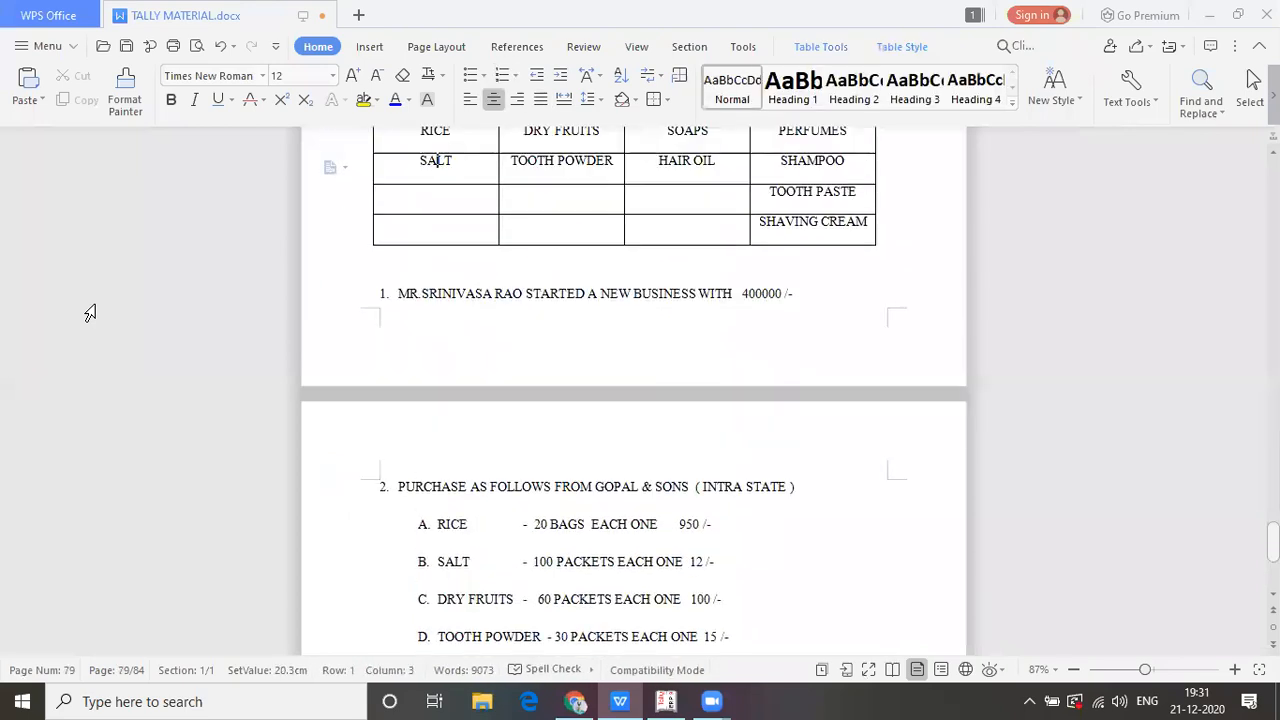
key(Down)
key(Down)
key(Down)
key(Down)
key(Down)
key(Down)
key(Down)
key(Down)
key(Down)
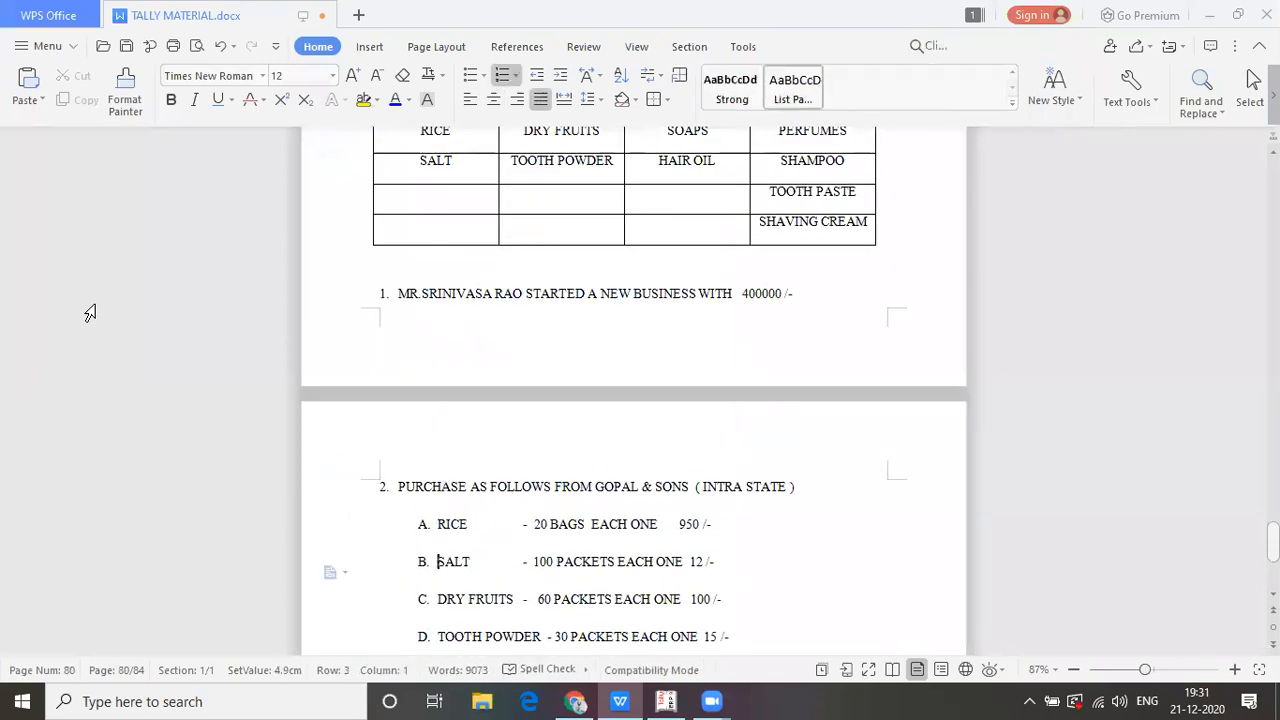
key(Down)
key(Down)
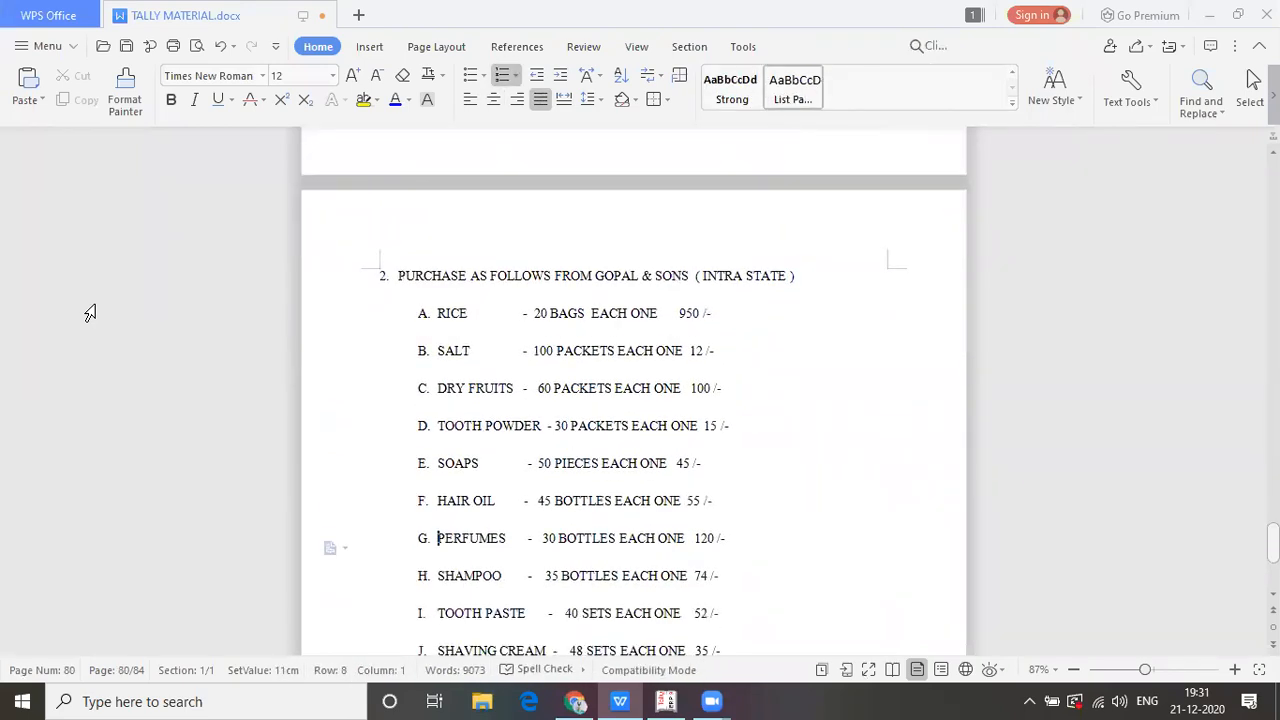
- Return to Tally.ERP 9 and choose Raja & Sons as the party of the new sales voucher
key(alt+Tab)
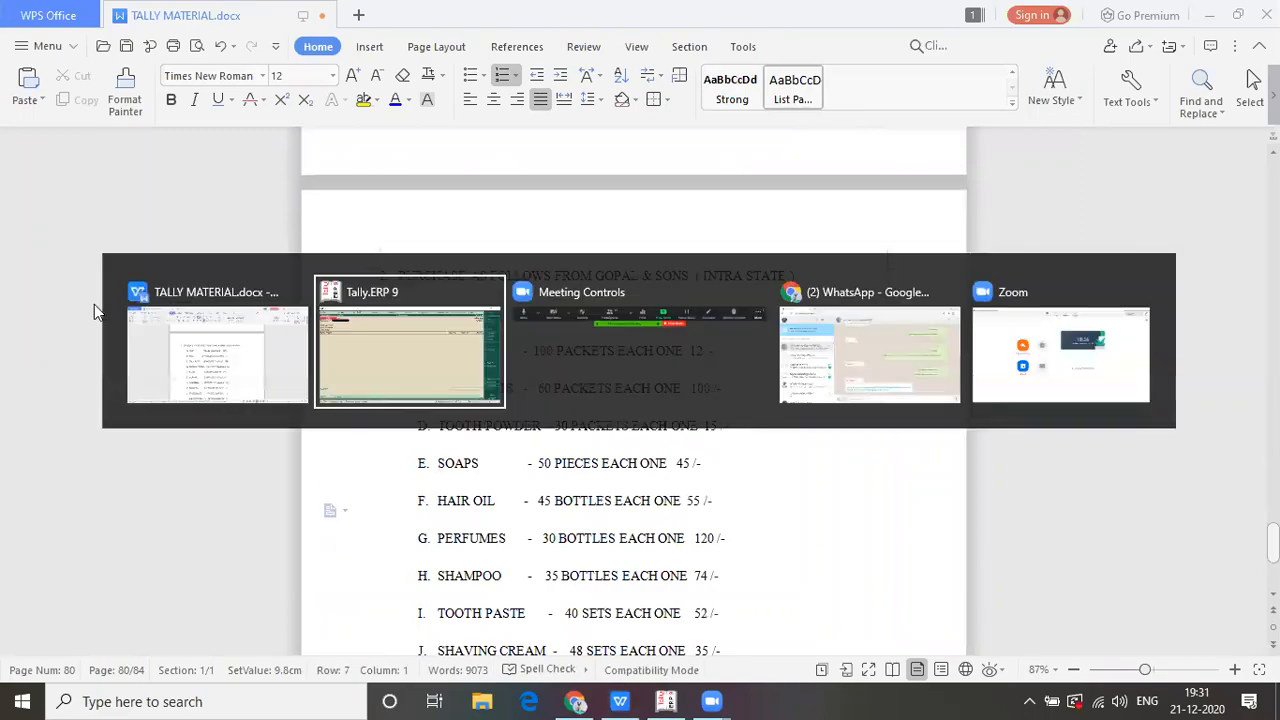
key(Return)
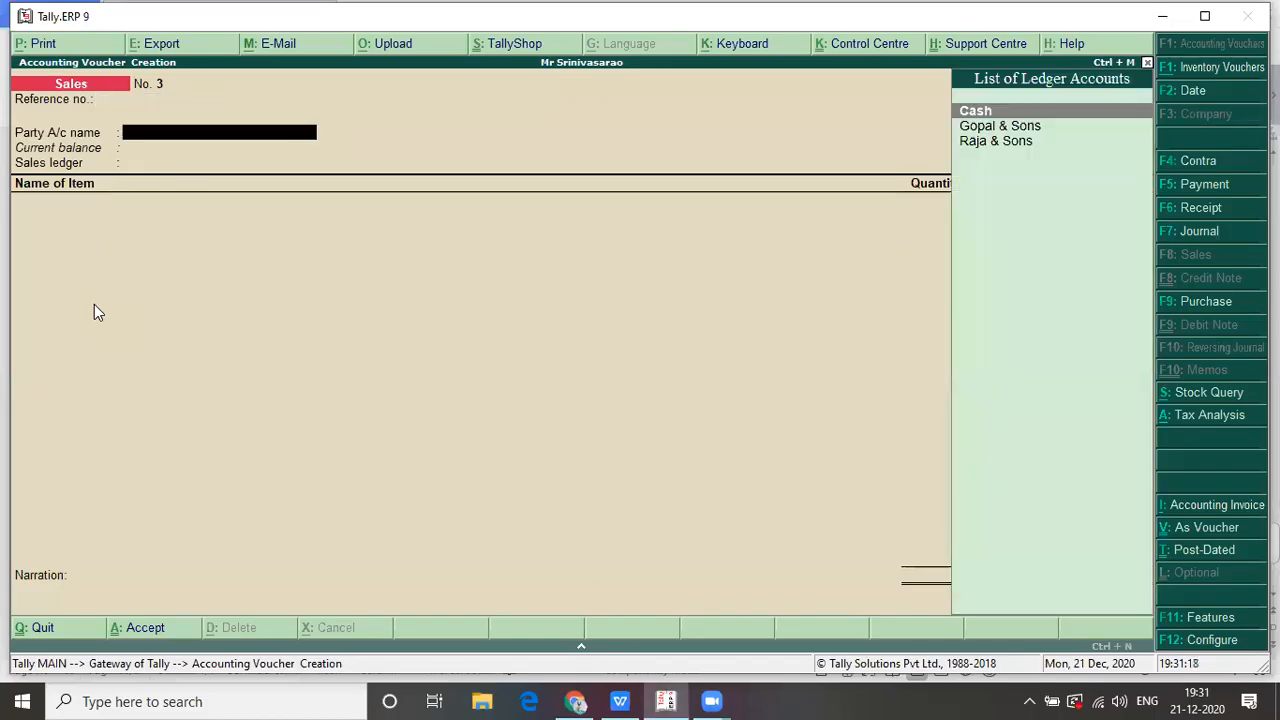
key(Down)
key(Down)
key(Return)
- Accept the party details with Andhra Pradesh as the state and keep Sales as the sales ledger
key(Return)
key(Return)
key(Return)
key(Return)
key(Return)
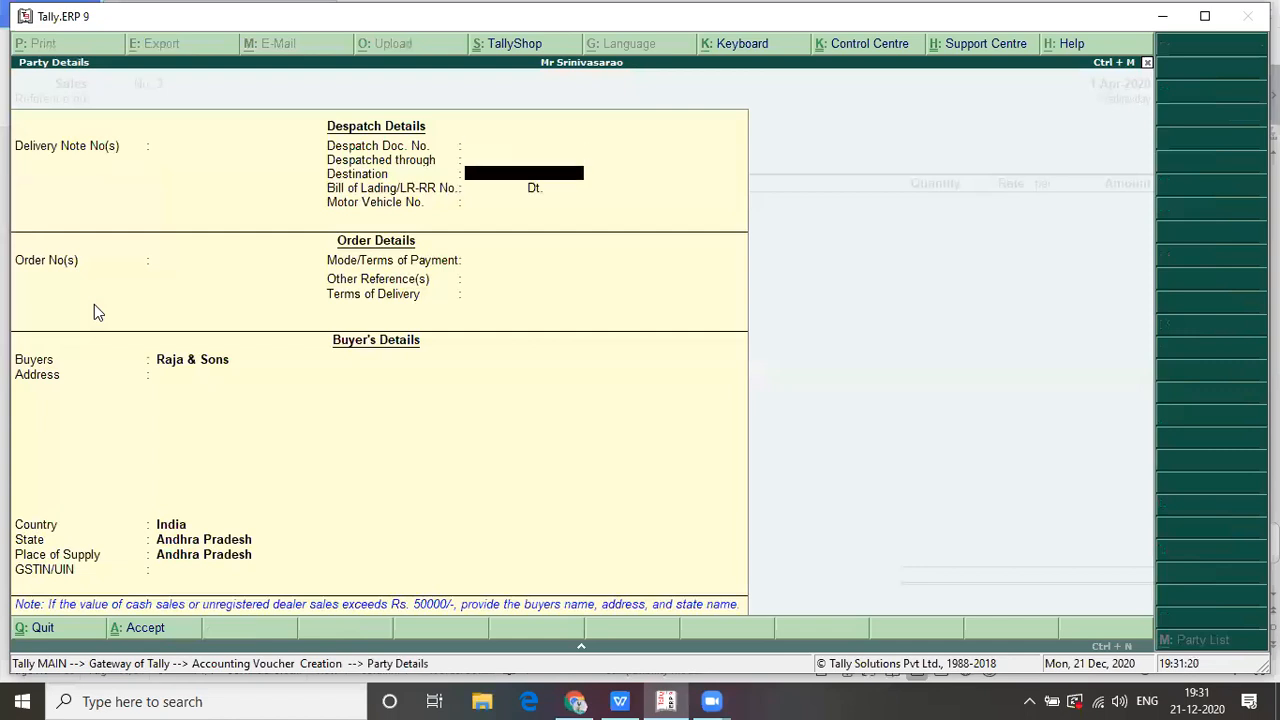
key(Return)
key(Return)
key(Return)
key(Return)
key(Return)
key(Return)
key(Return)
key(Return)
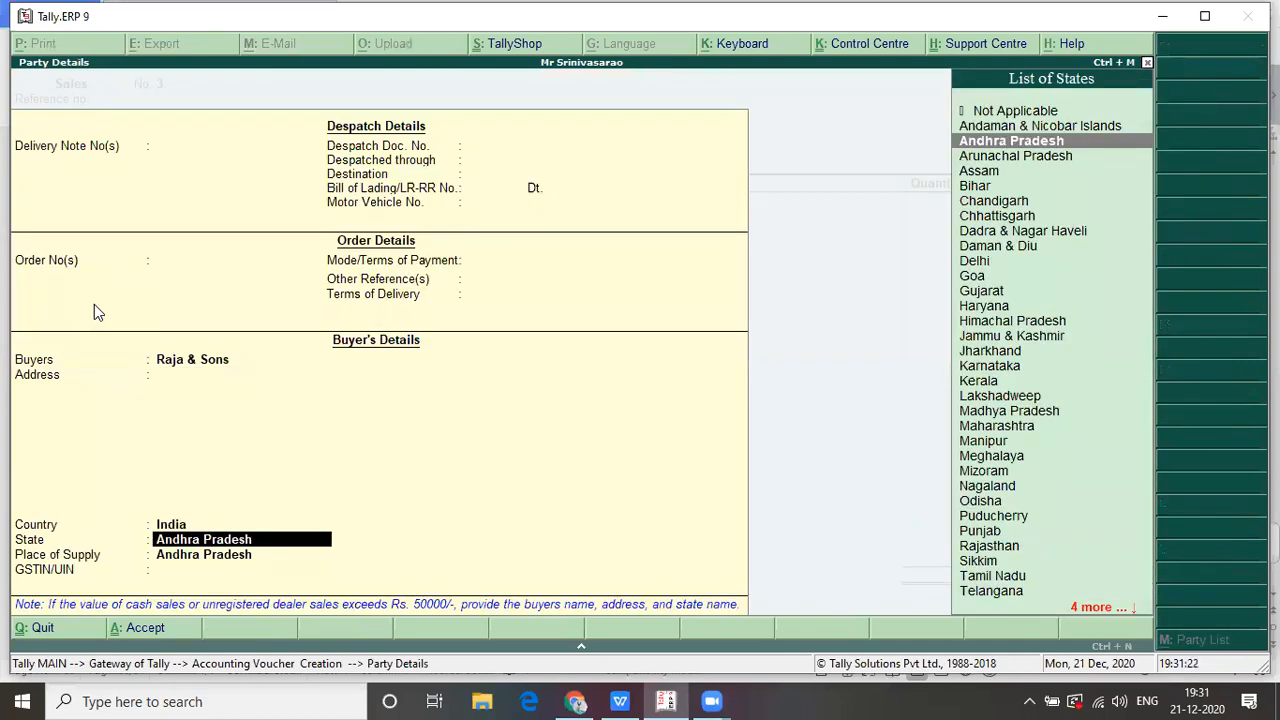
key(Return)
key(Return)
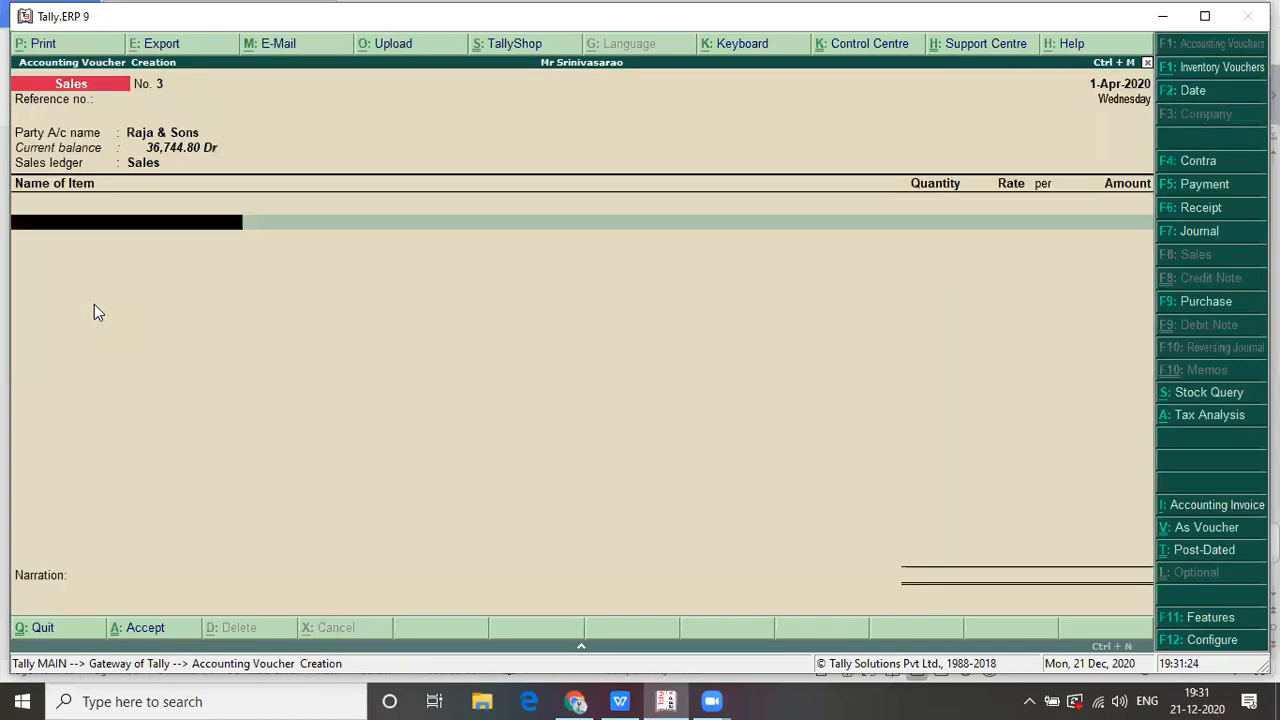
- Add Soaps as the first item of the voucher
text(S)
key(Down)
key(Down)
key(Down)
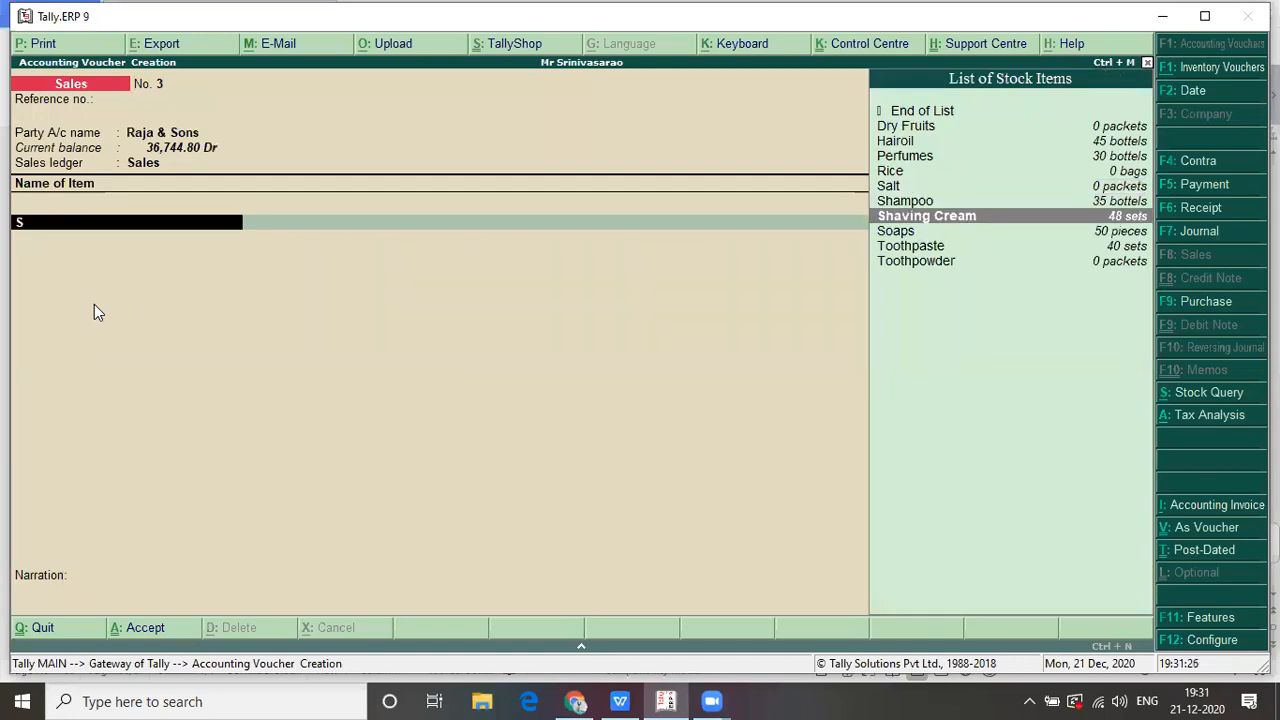
key(Return)
- Look up the soaps sold to Raja & Sons in WPS Office and set the quantity to 50 pieces in Tally.ERP 9
key(alt+Tab)
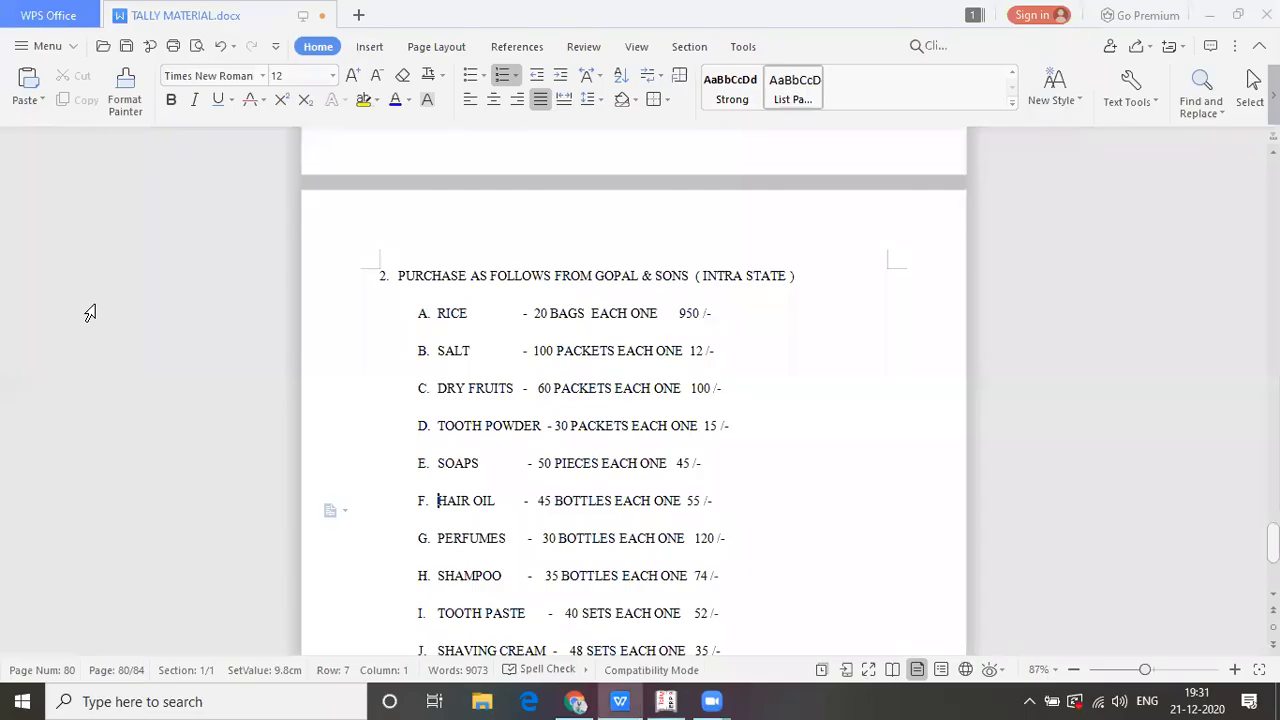
key(Down)
key(Down)
key(Down)
key(Down)
key(Down)
key(Down)
key(Down)
key(Down)
key(Down)
key(Down)
key(Down)
key(Down)
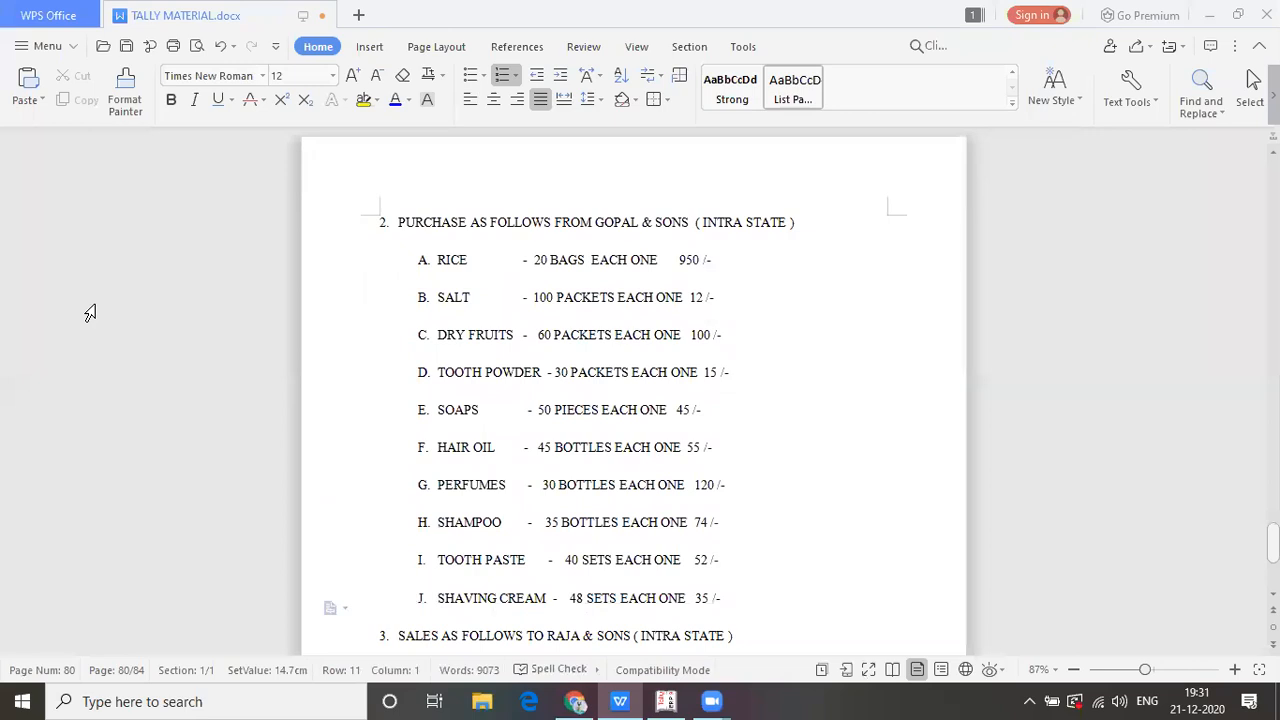
key(Down)
key(Down)
key(Up)
key(Up)
key(Up)
key(Up)
key(Up)
key(Up)
key(Up)
key(Up)
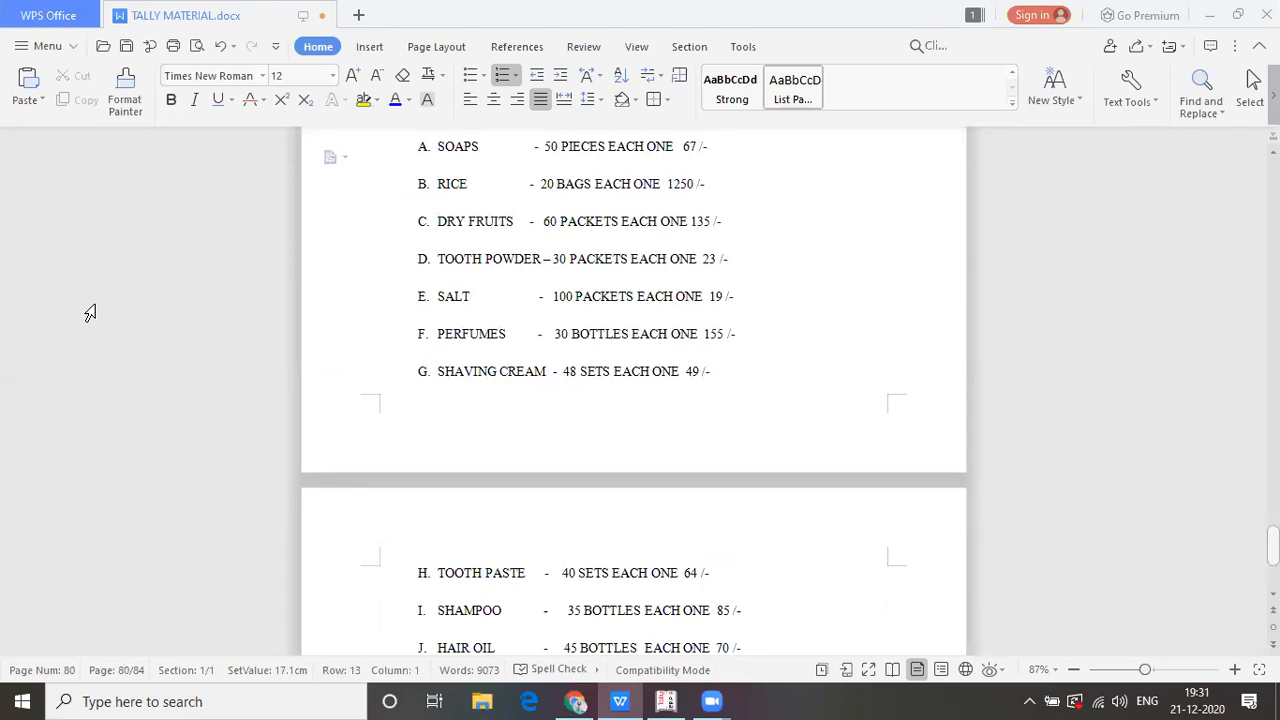
key(alt+Tab)
text(50)
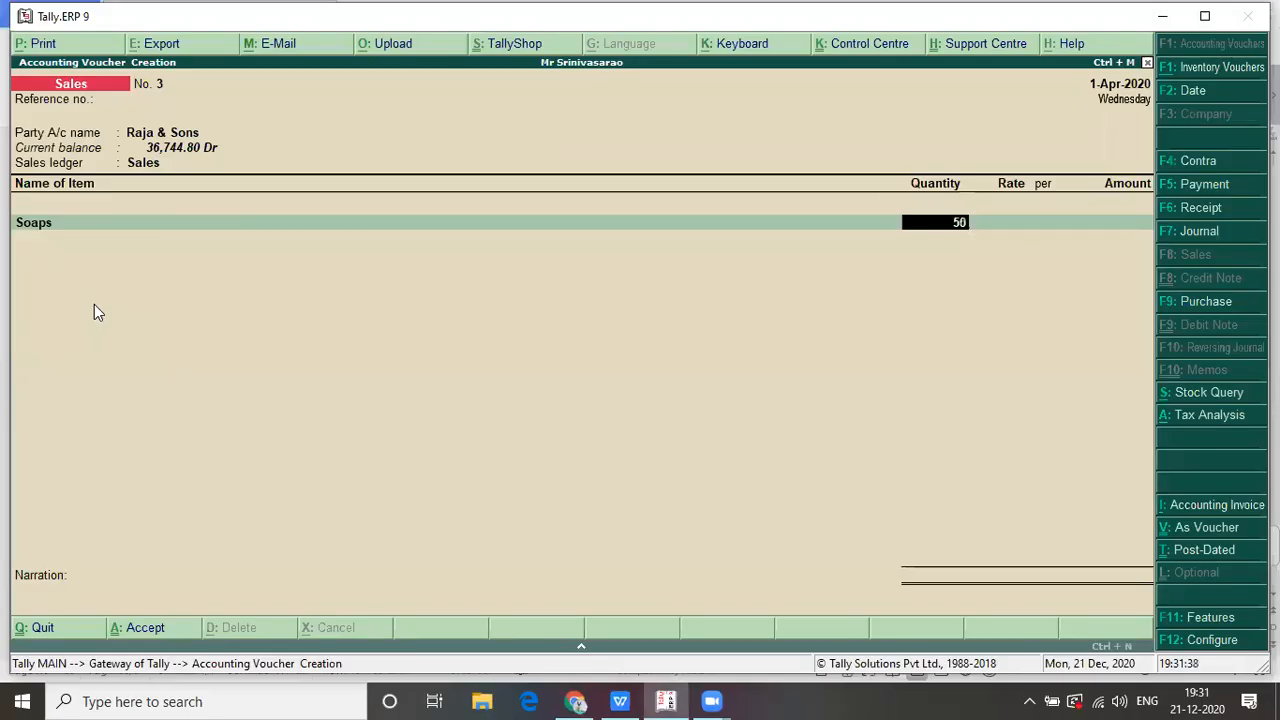
key(Return)
- Look up the soap price in WPS Office and set the rate to 67 per piece in Tally.ERP 9
key(alt+Tab)
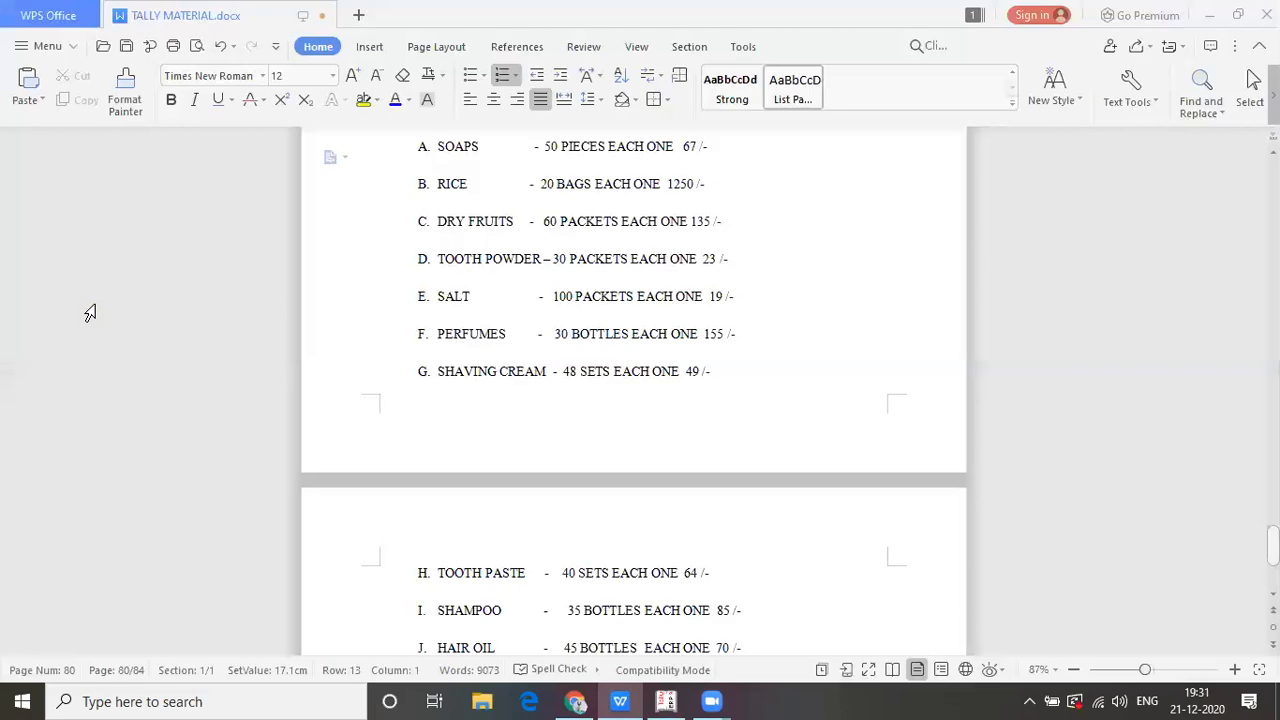
key(alt+Tab)
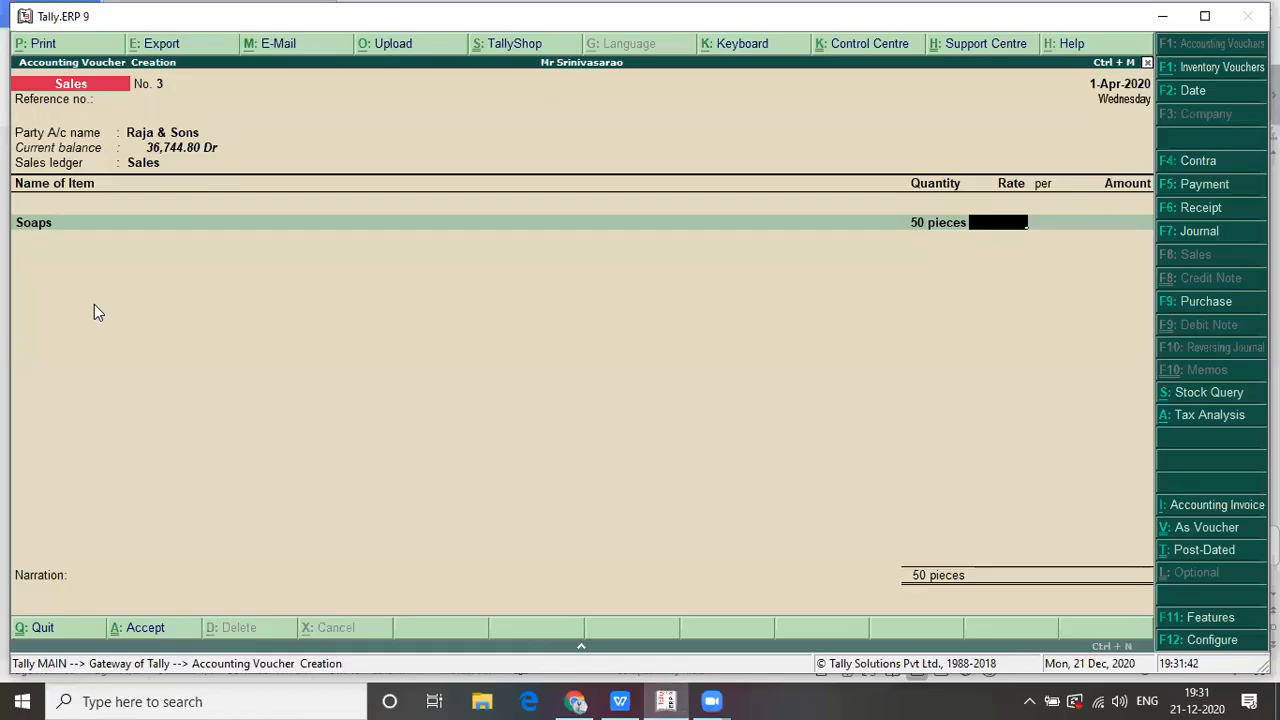
text(67)
key(Return)
key(Return)
key(Return)
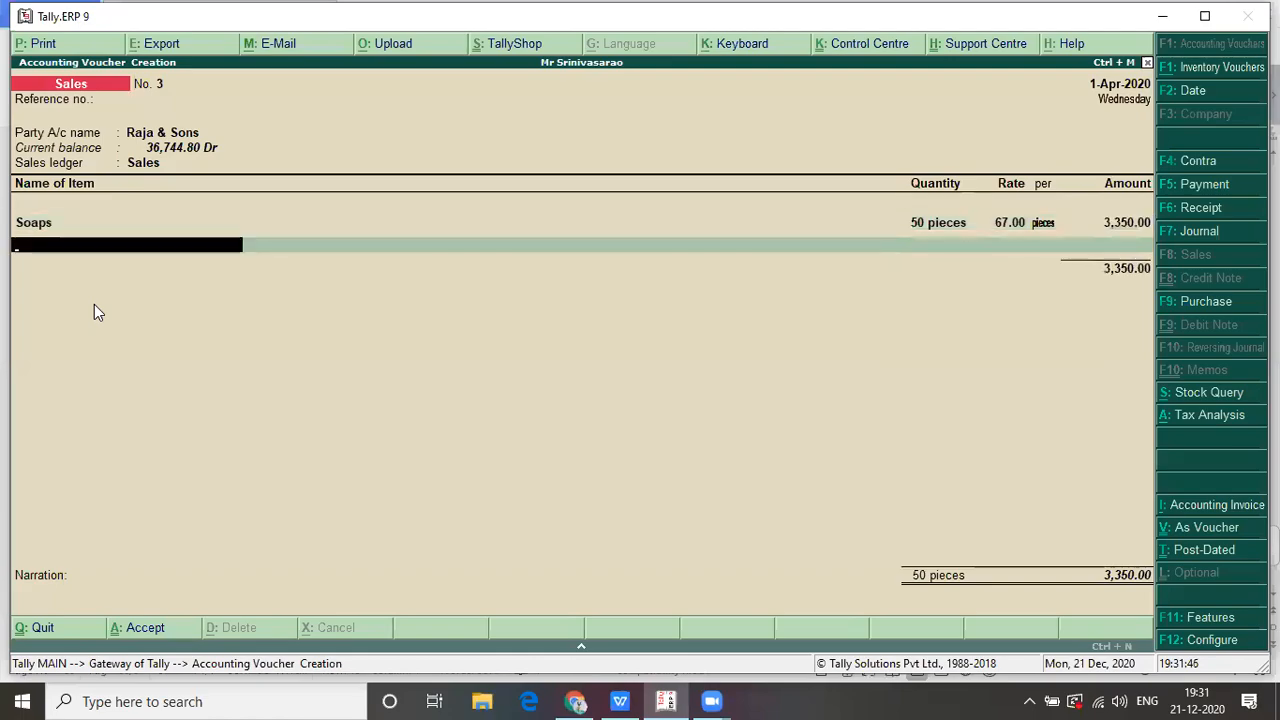
- Consult the sales list in WPS Office and add Hairoil as the second item in Tally.ERP 9 with a quantity of 45 bottles
key(alt+Tab)
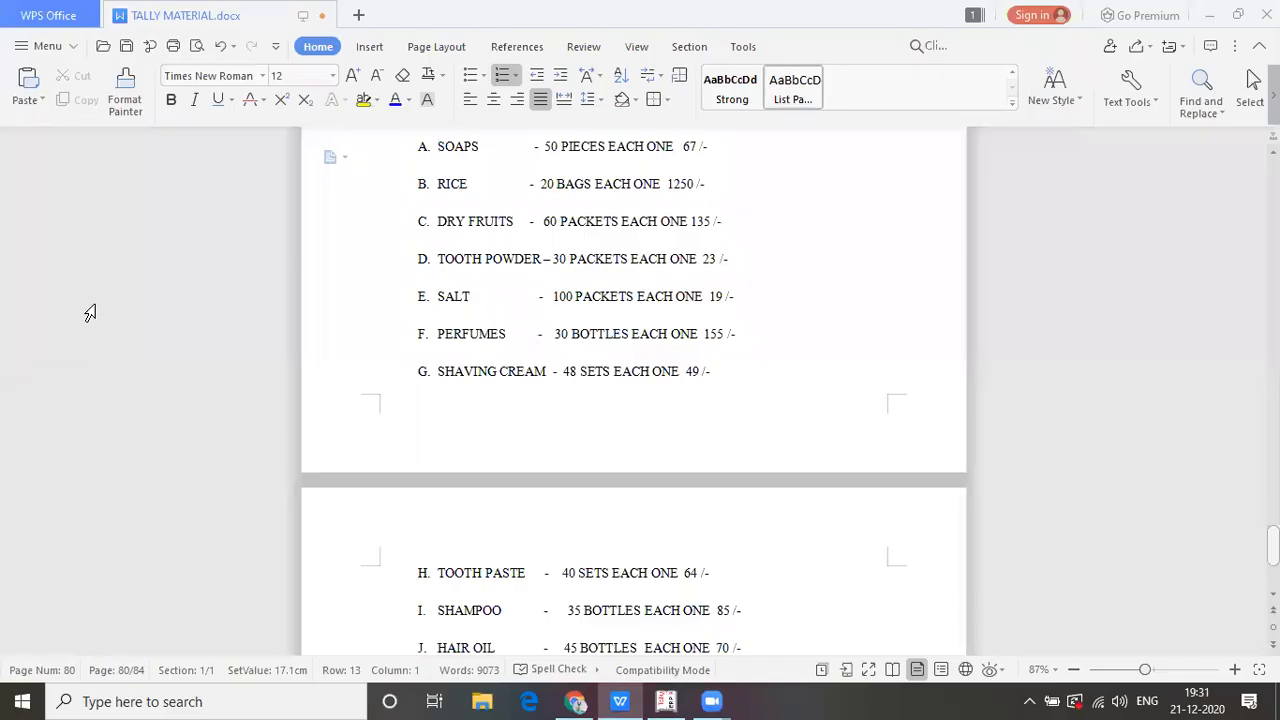
key(Down)
key(Down)
key(Down)
key(Down)
key(Down)
key(Down)
key(Down)
key(Down)
key(Down)
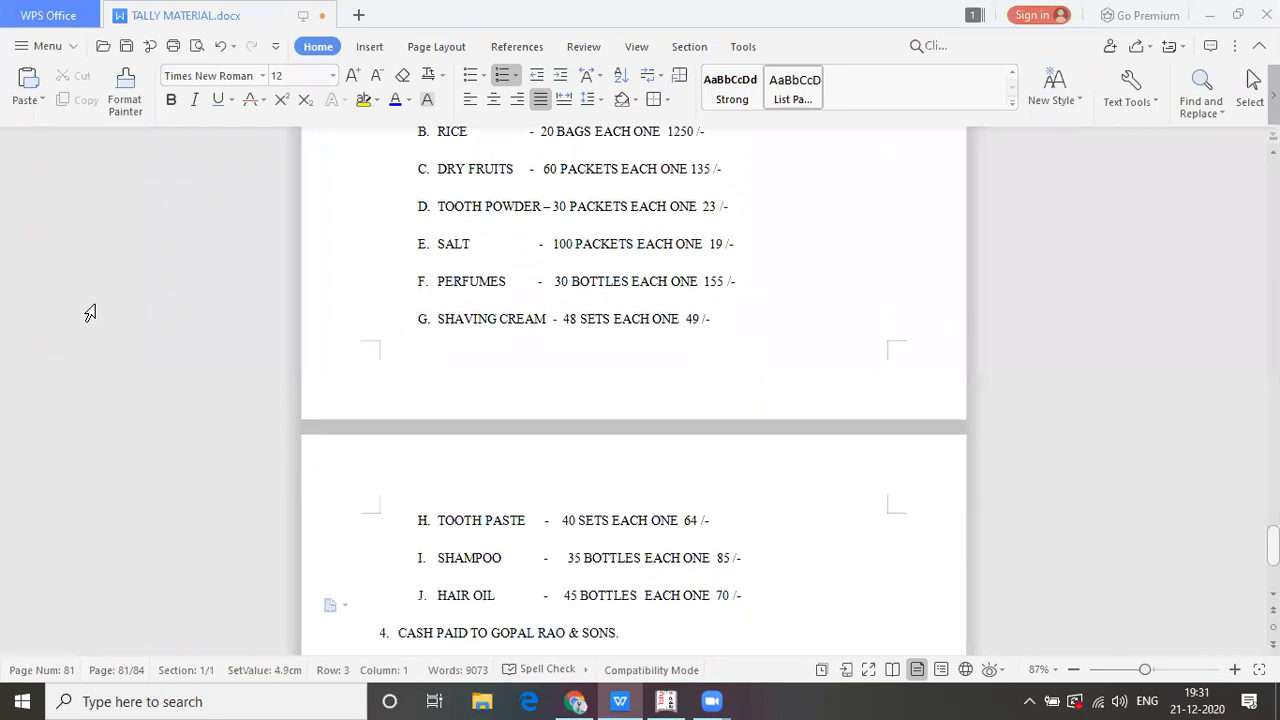
key(alt+Tab)
text(H)
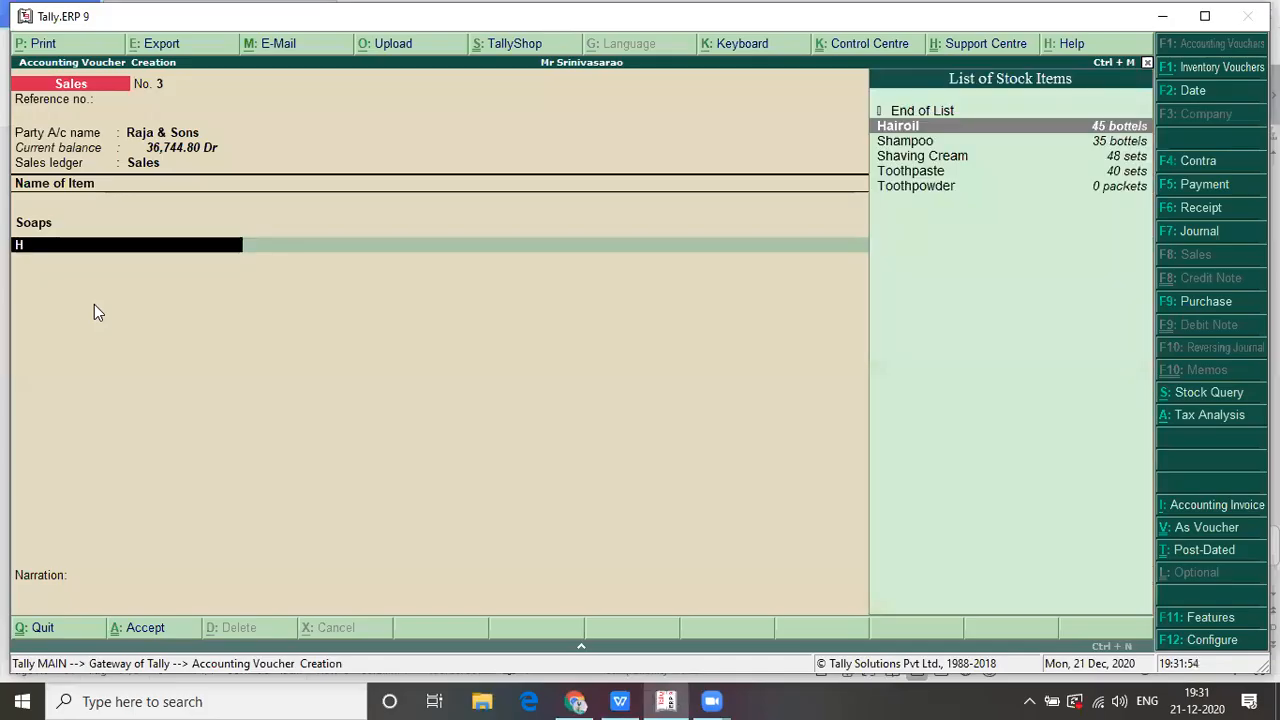
key(Return)
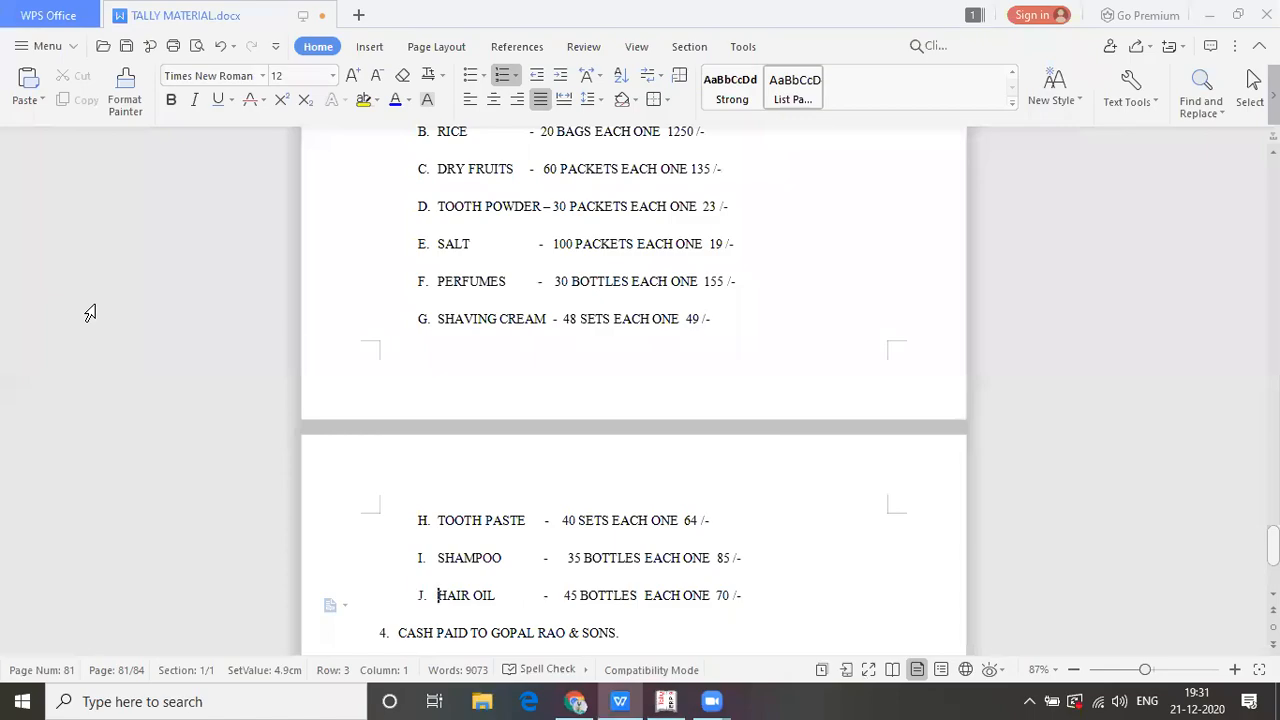
key(alt+Tab)
text(45)
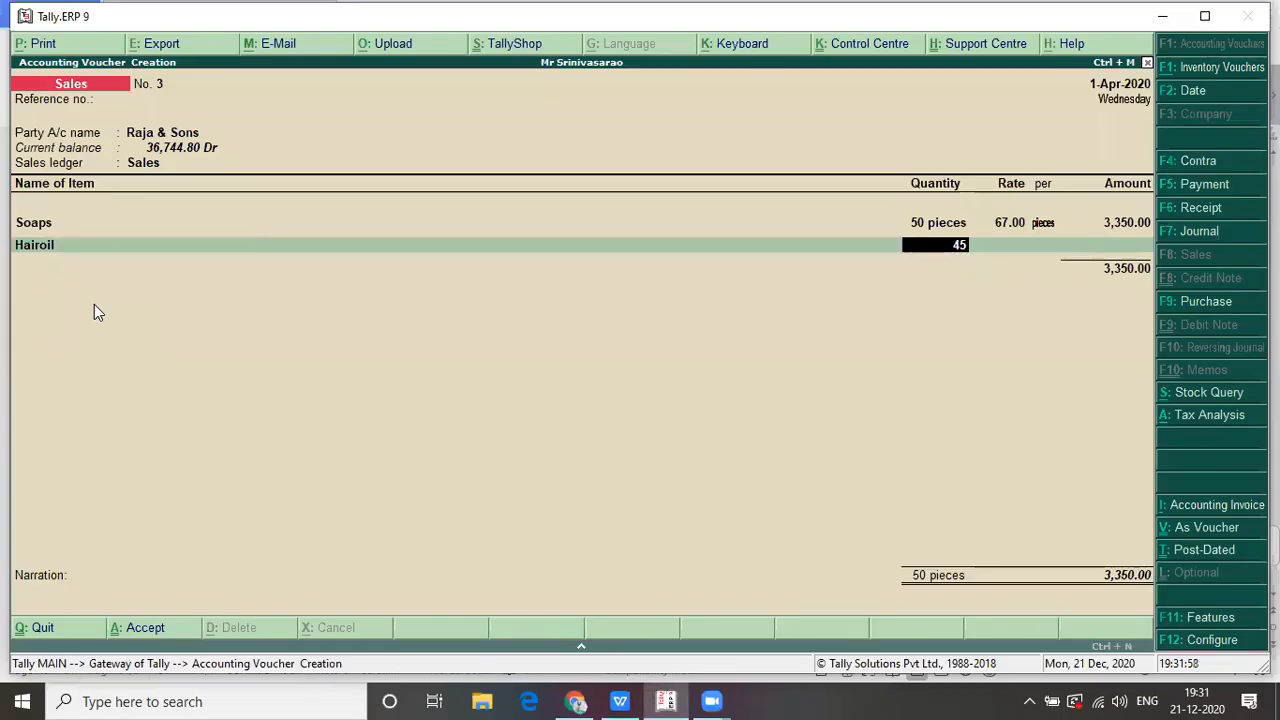
key(Return)
- Look up the hair oil price in WPS Office, set its rate to 70 per bottle in Tally.ERP 9 and end the item list
key(alt+Tab)
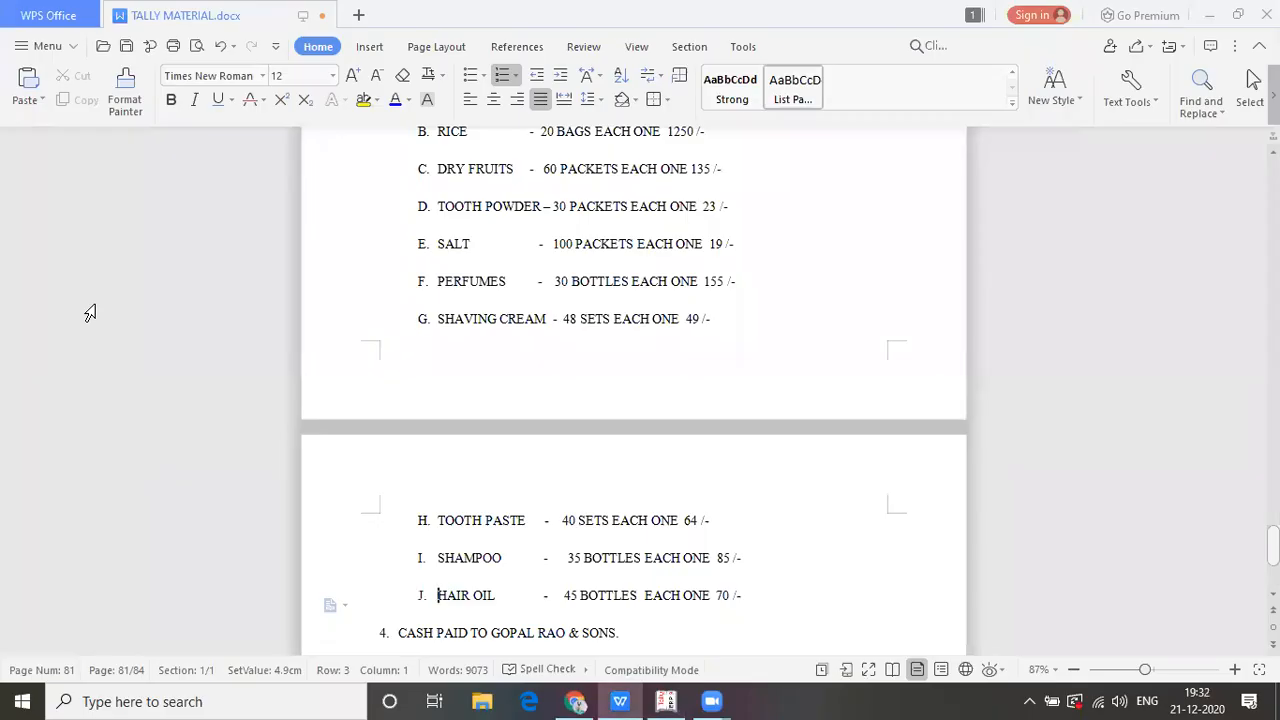
key(alt+Tab)
text(70)
key(Return)
key(Return)
key(Return)
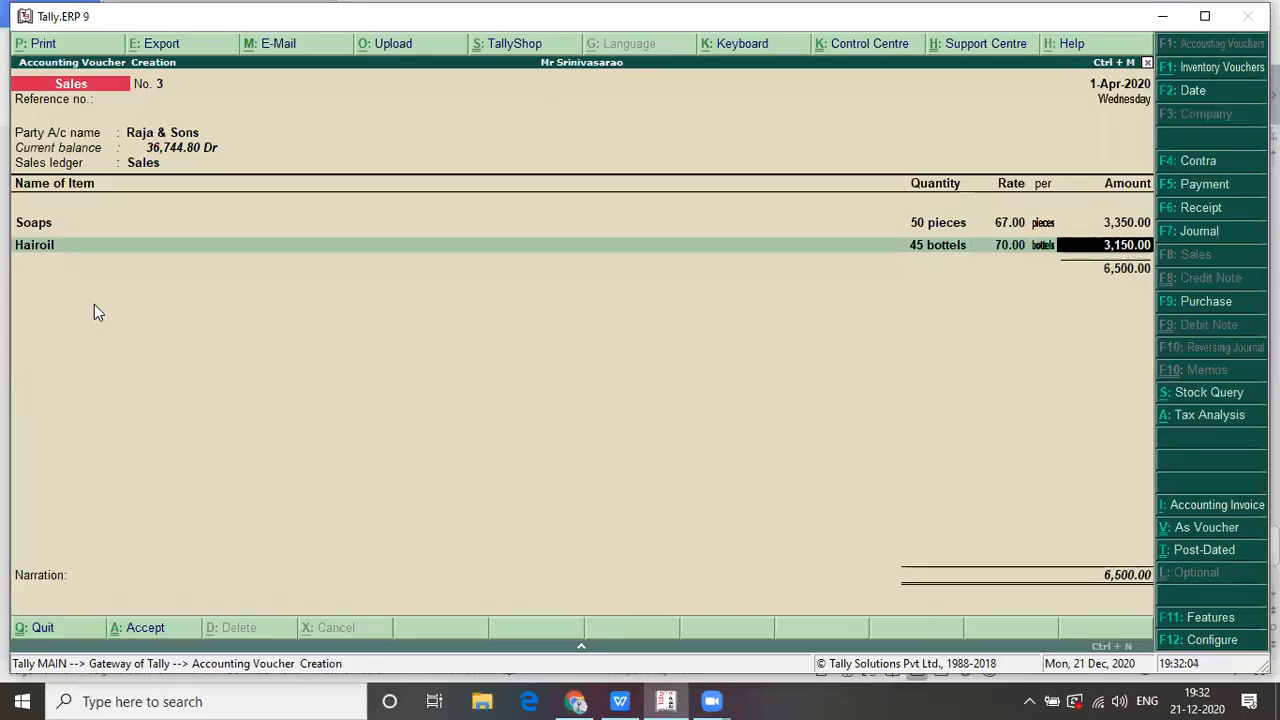
key(Return)
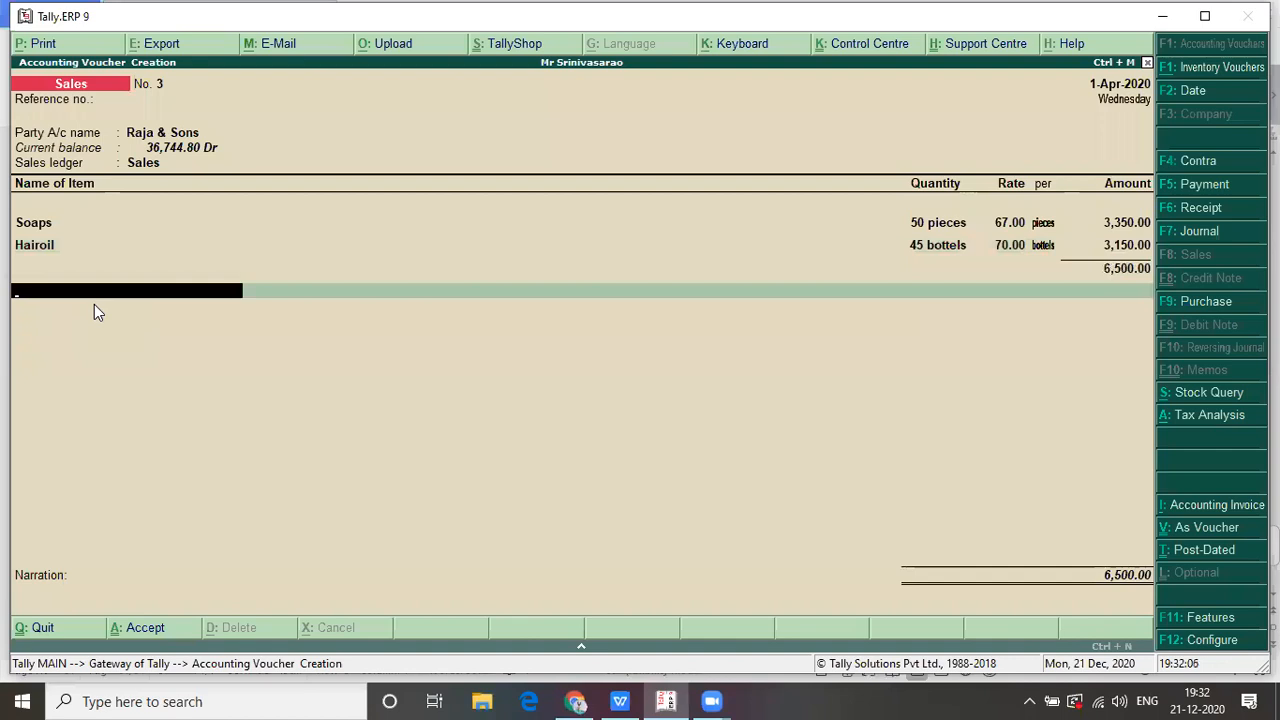
- Add the Cgst ledger below the items with a rate of 9%
text(C)
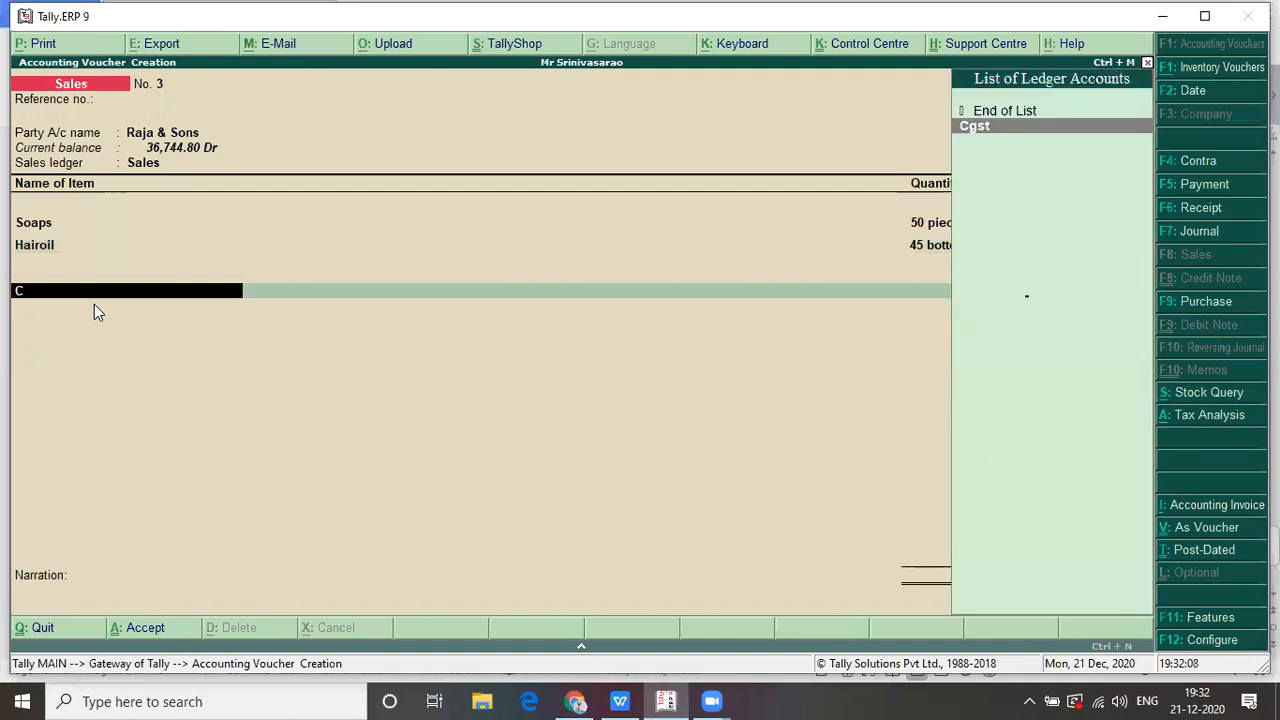
key(Return)
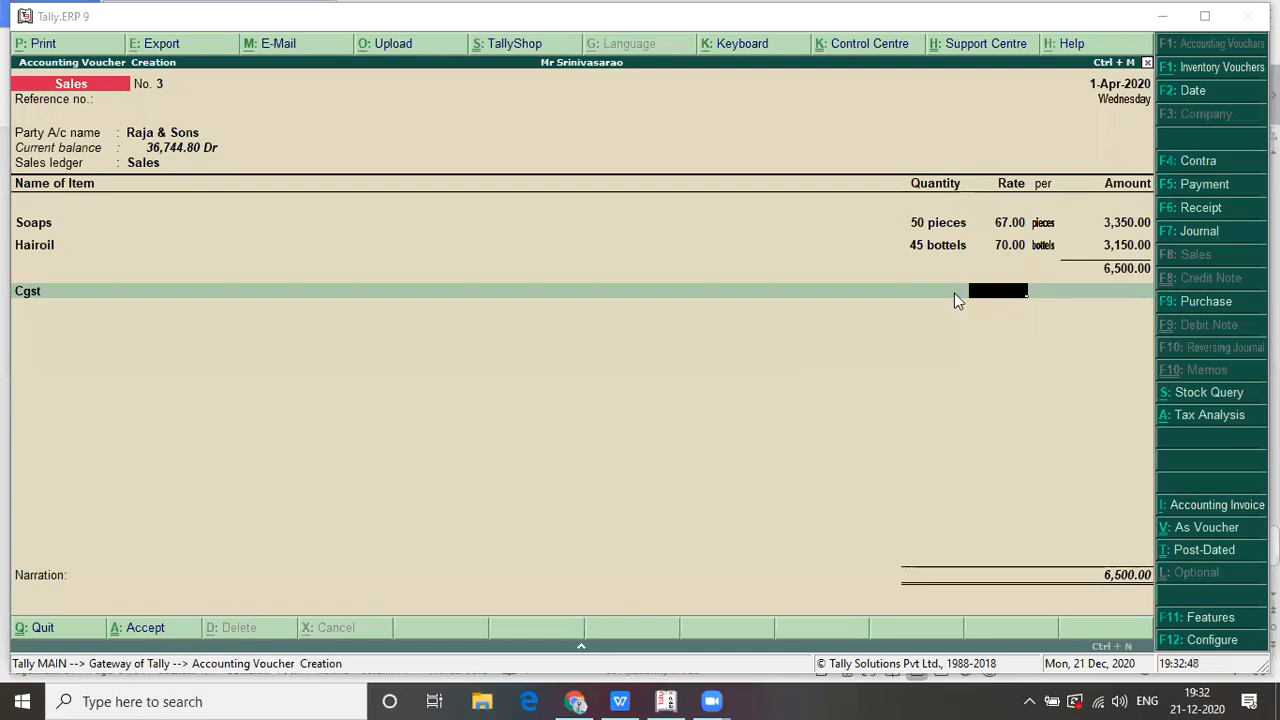
click(984, 300)
text(9 )
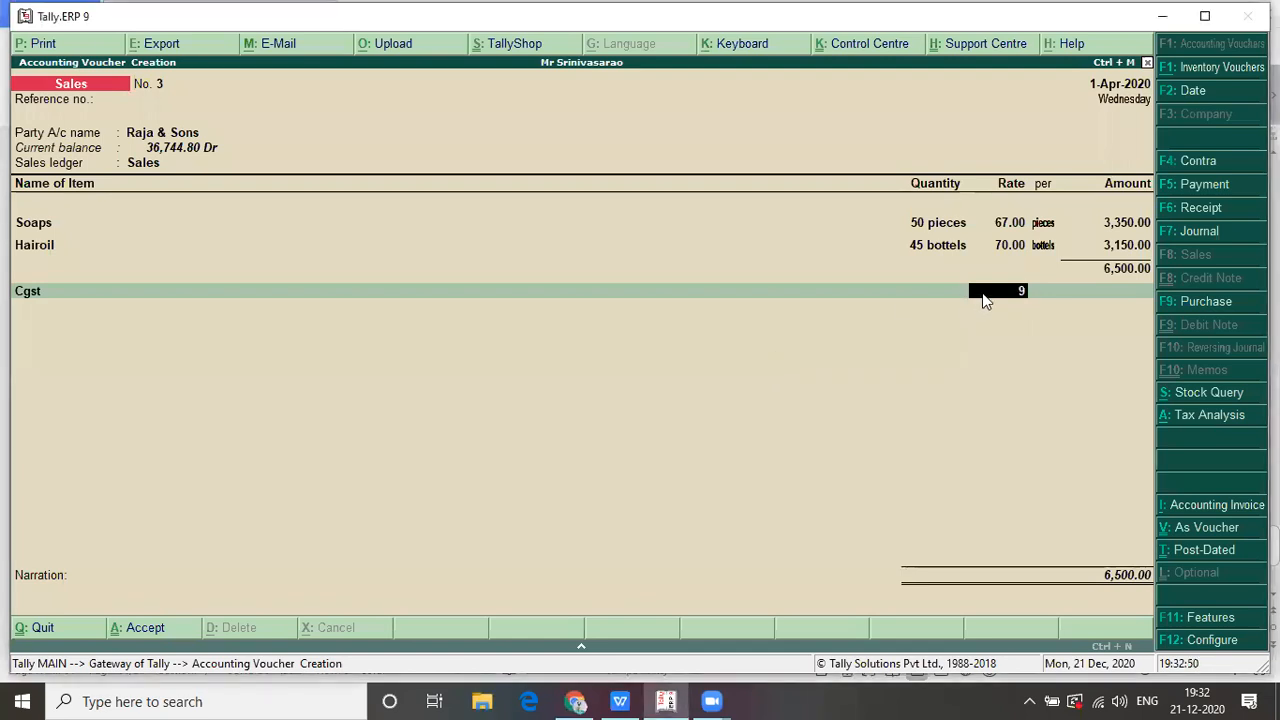
text(%)
key(Return)
key(Return)
- Add the Sgst ledger below Cgst with a rate of 9%
text(S)
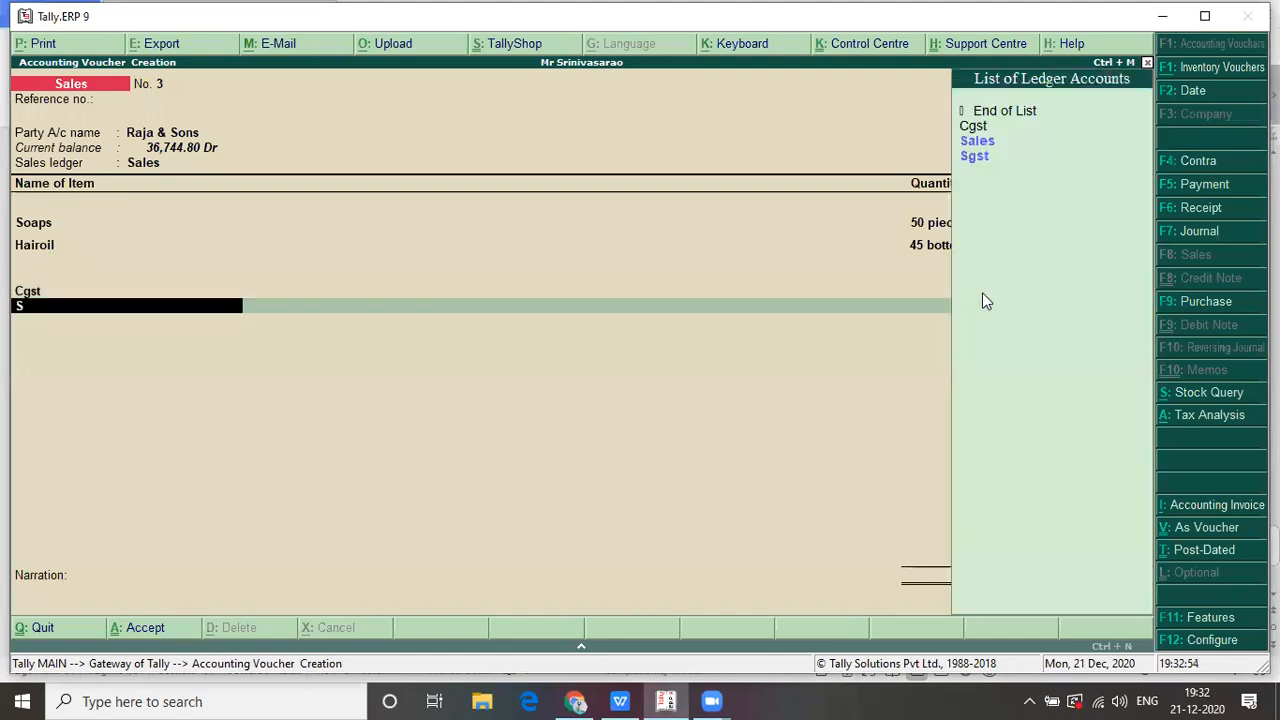
key(Down)
key(Return)
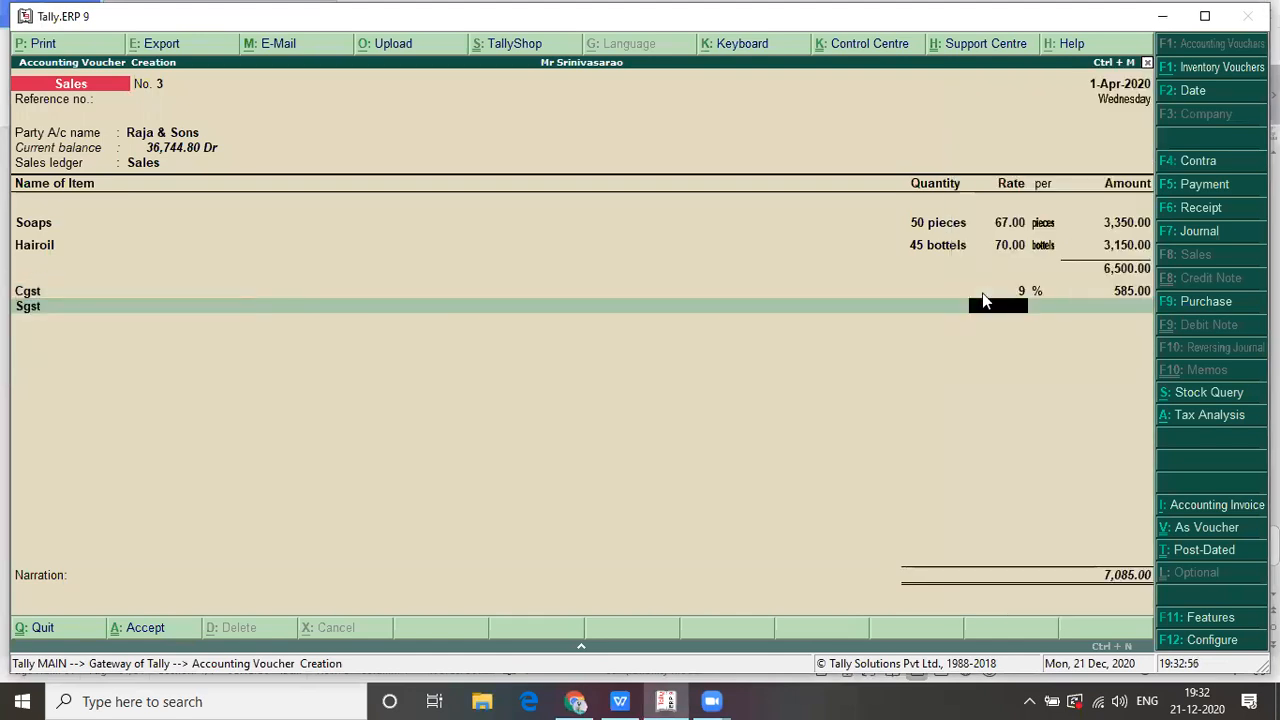
text(9)
key(Return)
key(Return)
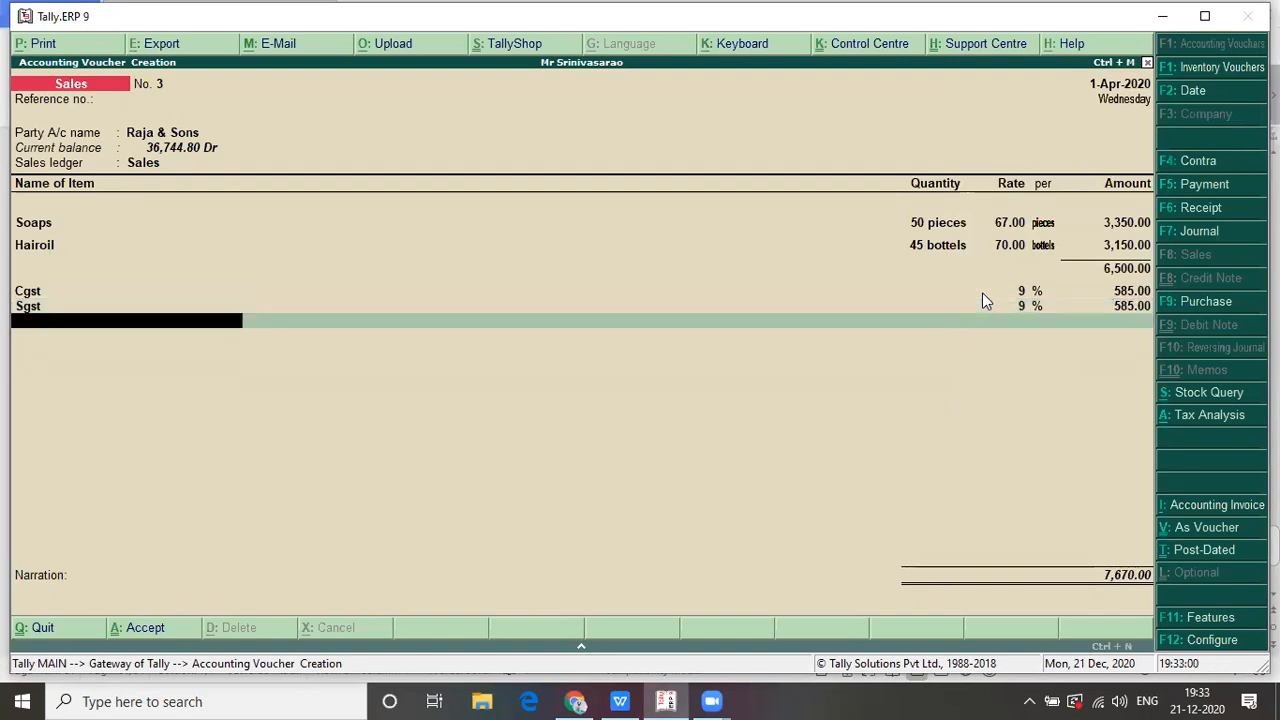
- End the ledger list, leave the narration empty and save the soaps and hair oil sales voucher
key(Return)
key(Return)
key(Return)
key(Return)
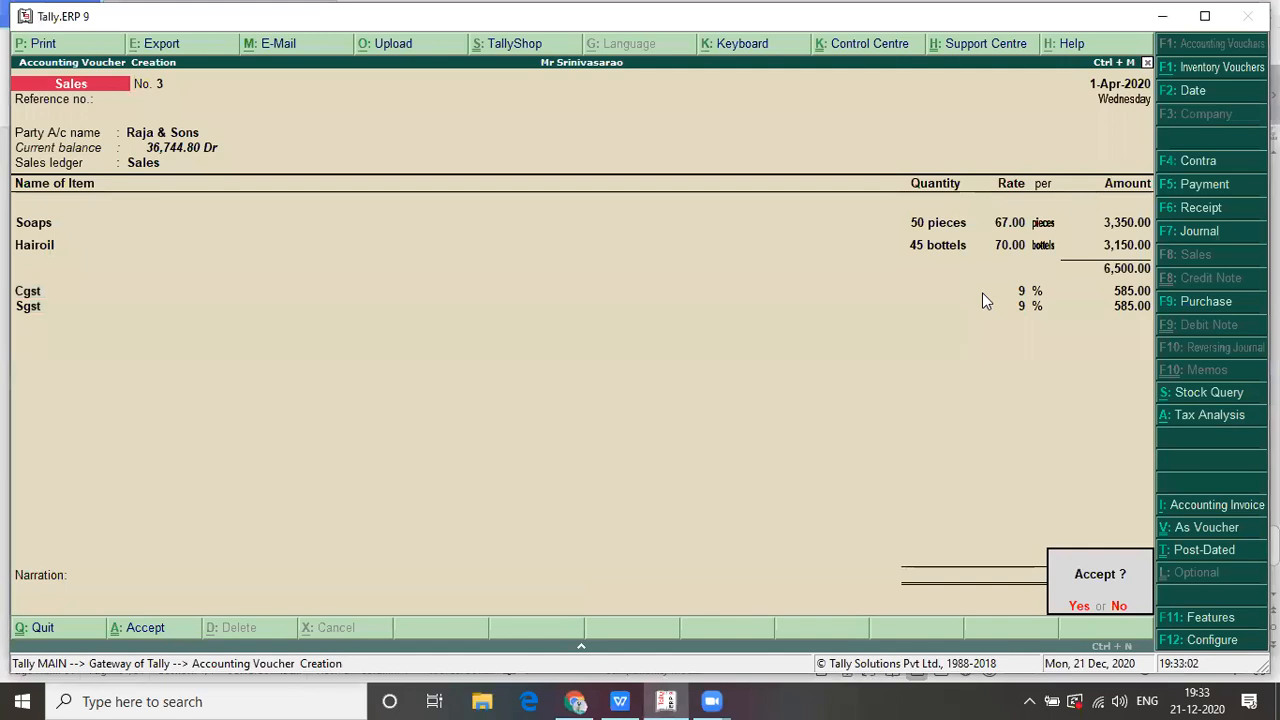
key(Return)
- Switch to WPS Office and consult the GST rate table to identify the items taxed at 28%
key(alt+Tab)
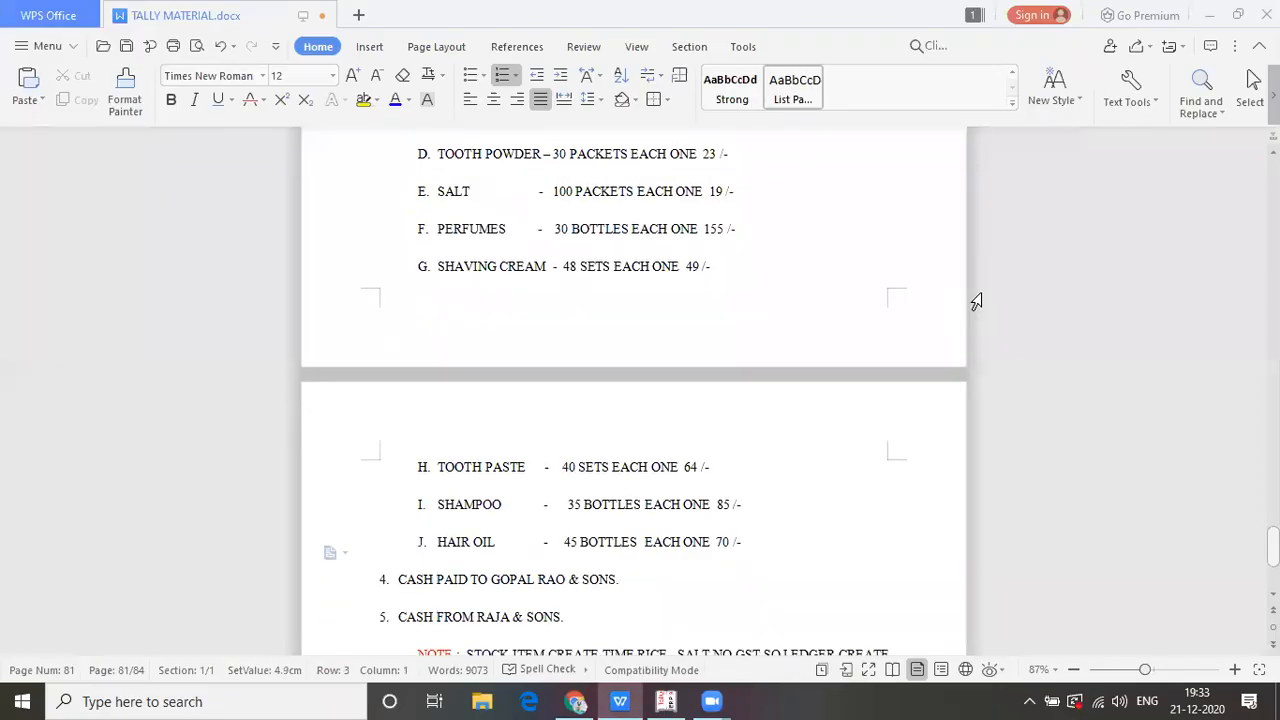
key(Up)
key(Up)
key(Down)
key(Down)
key(Down)
key(Up)
key(Up)
key(Up)
key(Up)
key(Up)
key(Up)
key(Up)
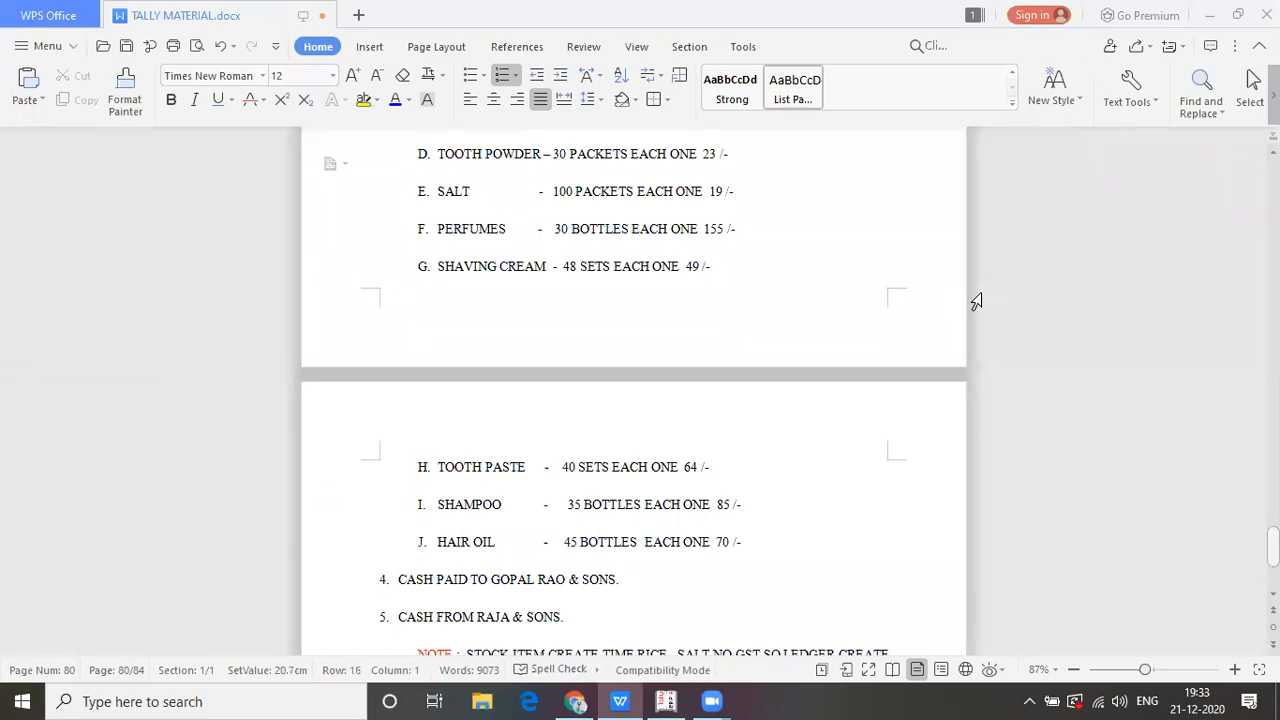
key(alt+Tab)
key(alt+Tab)
scroll(977, 301, up, 10)
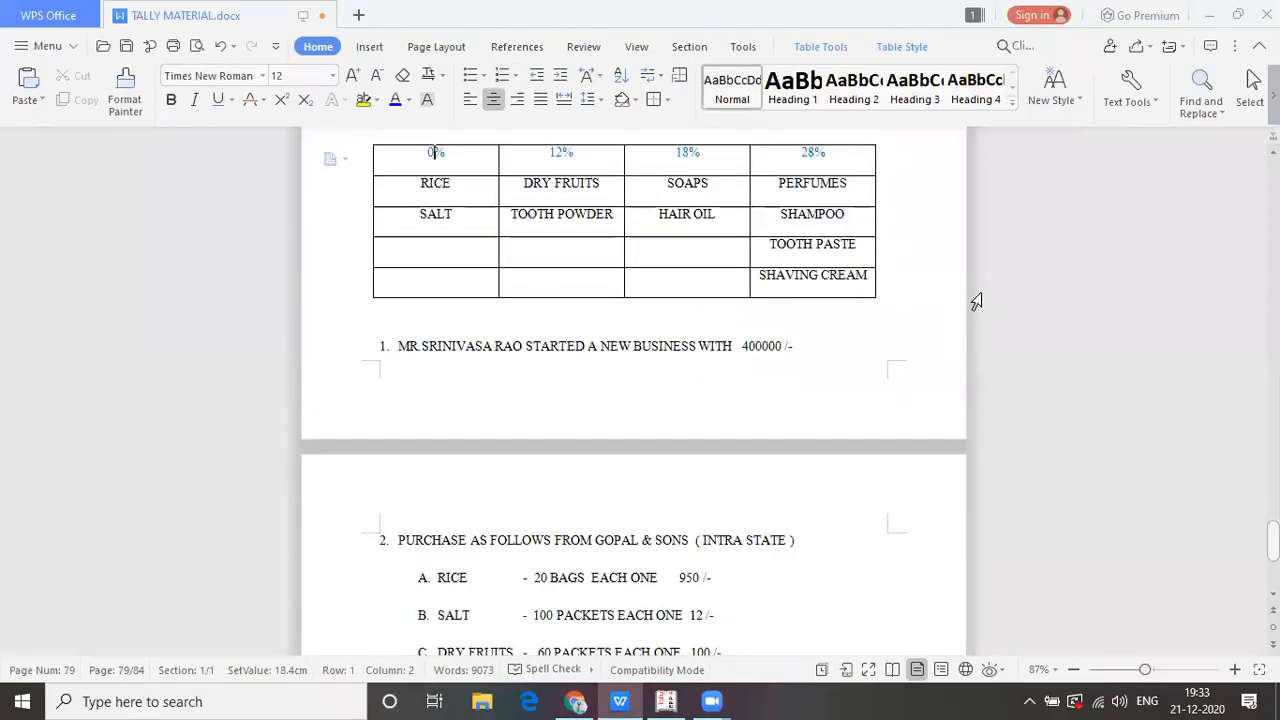
- Examine the Gopal & Sons purchase list and the start of the Raja & Sons sales list in the document
key(Down)
key(Down)
key(Down)
key(Down)
key(Down)
key(Down)
key(Down)
key(Down)
key(Down)
key(Down)
key(Down)
key(Down)
key(Down)
key(Down)
key(Down)
key(Down)
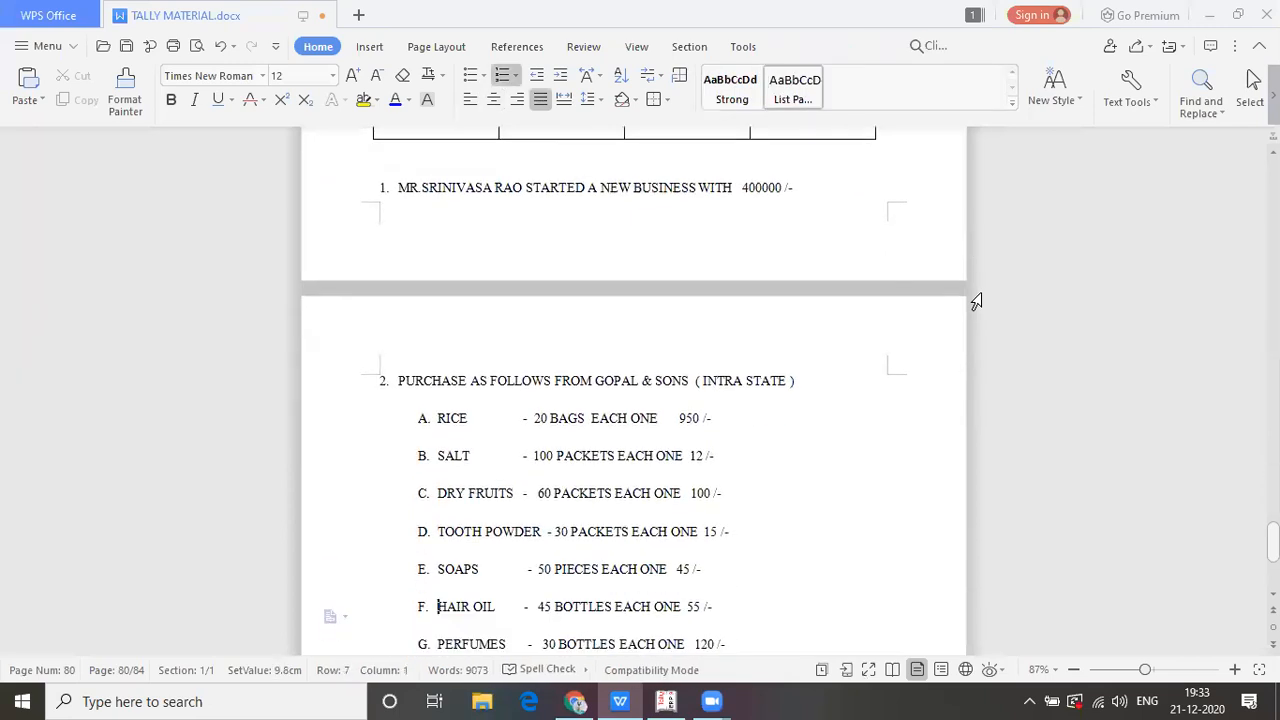
key(Down)
key(Down)
key(Down)
key(Down)
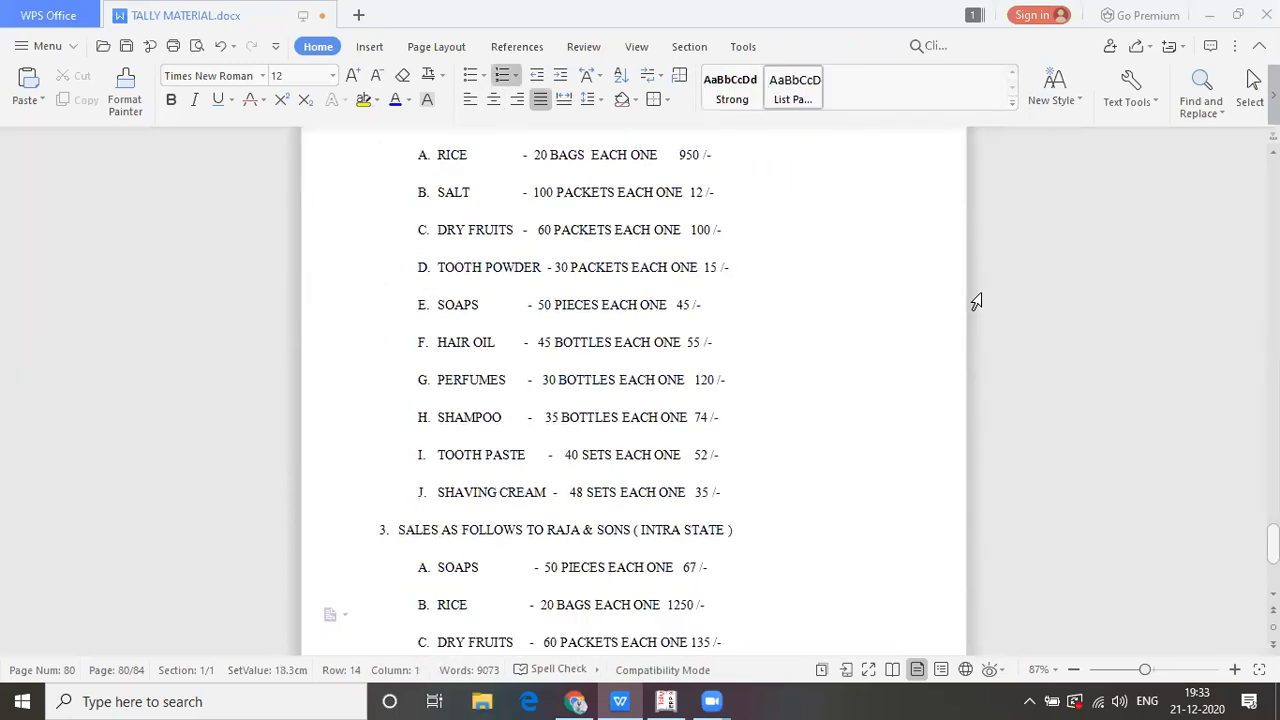
key(Up)
key(Up)
key(Up)
key(Up)
key(Up)
key(Up)
key(Up)
key(Up)
key(Up)
key(Up)
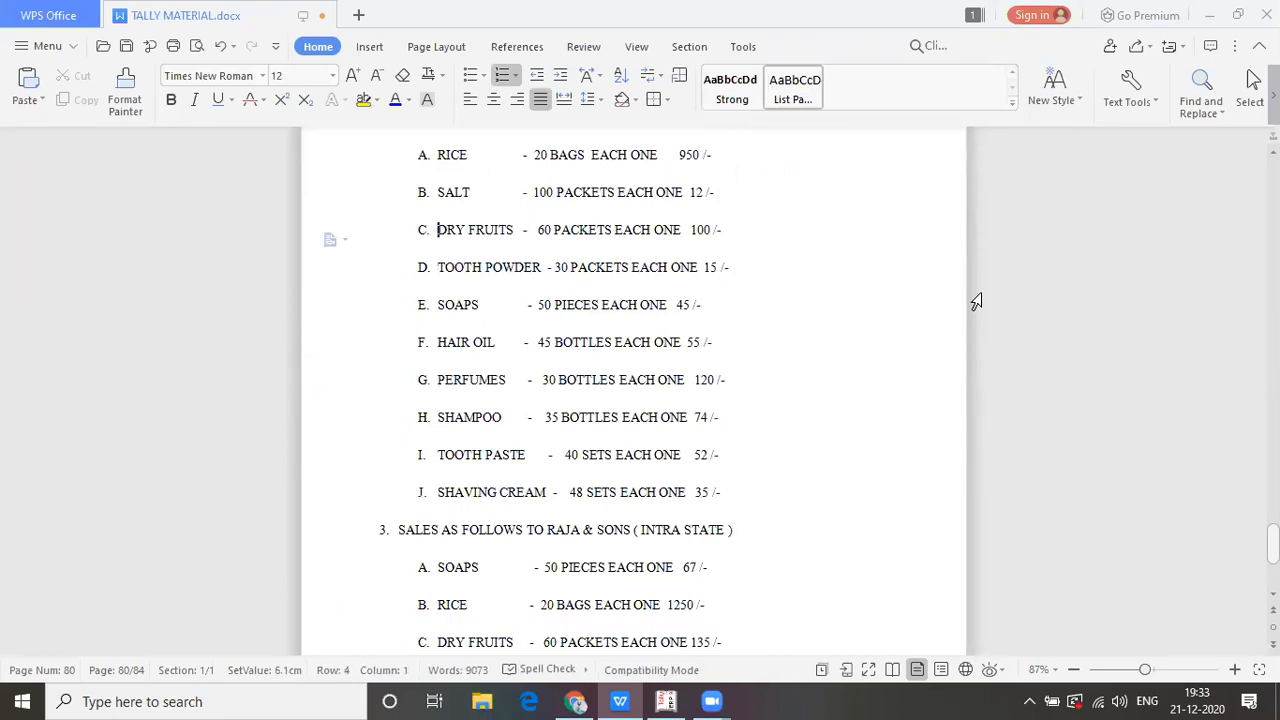
key(Down)
key(Down)
key(Down)
key(Down)
key(Down)
key(Down)
key(Down)
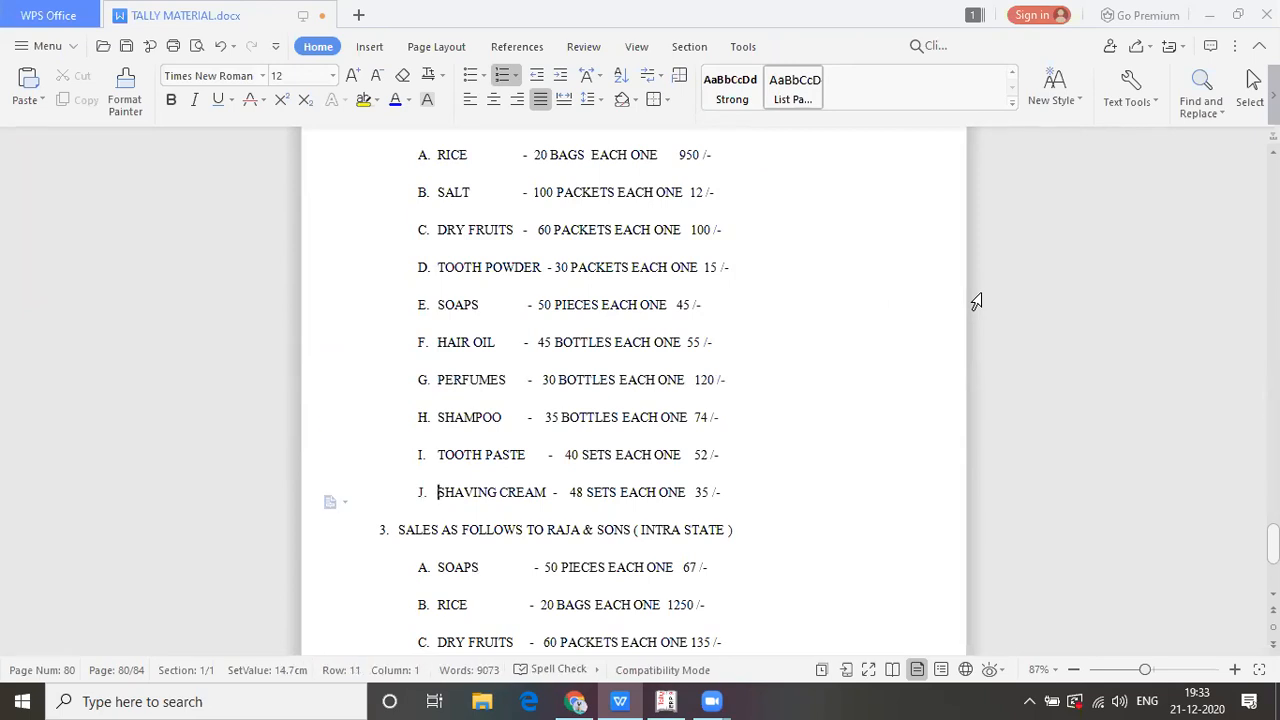
- Switch to Tally.ERP 9 and choose Raja & Sons as the party of the new sales voucher, leaving the reference number empty
key(alt+Tab)
key(Return)
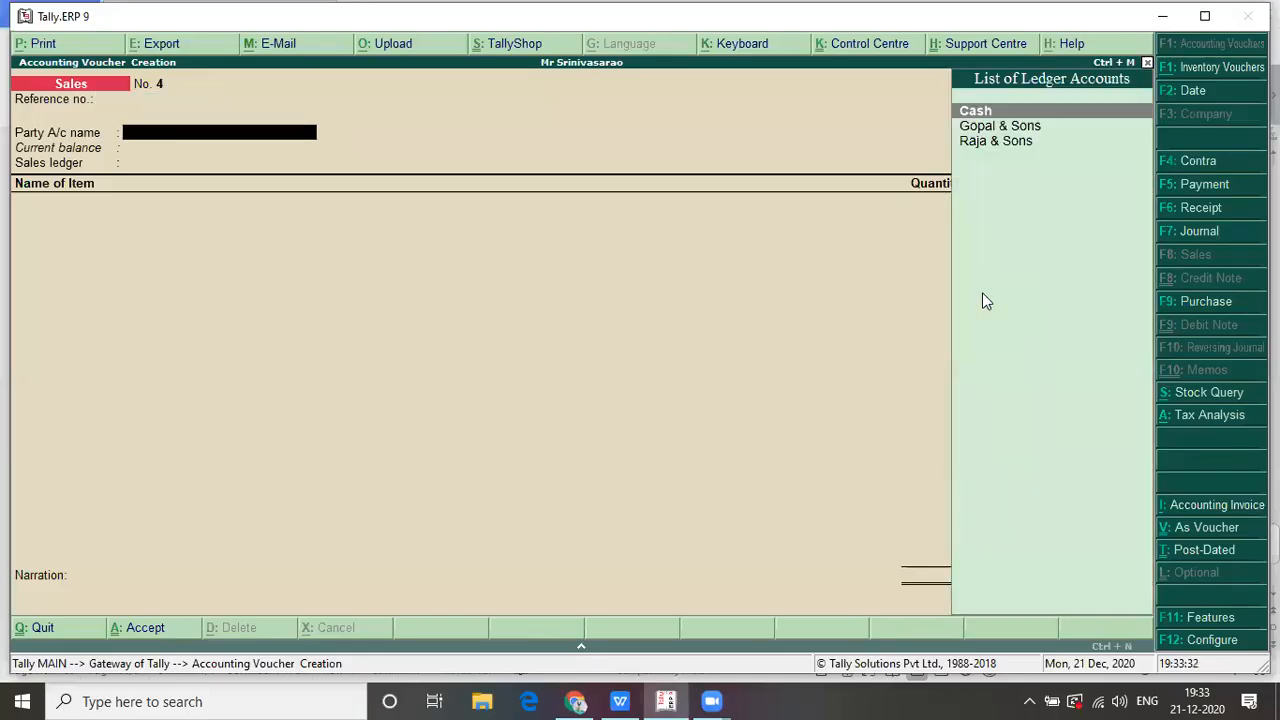
key(Down)
key(Down)
key(Return)
- Accept the despatch, order and buyer details with Andhra Pradesh as the state, and choose Sales as the sales ledger
key(Return)
key(Return)
key(Return)
key(Return)
key(Return)
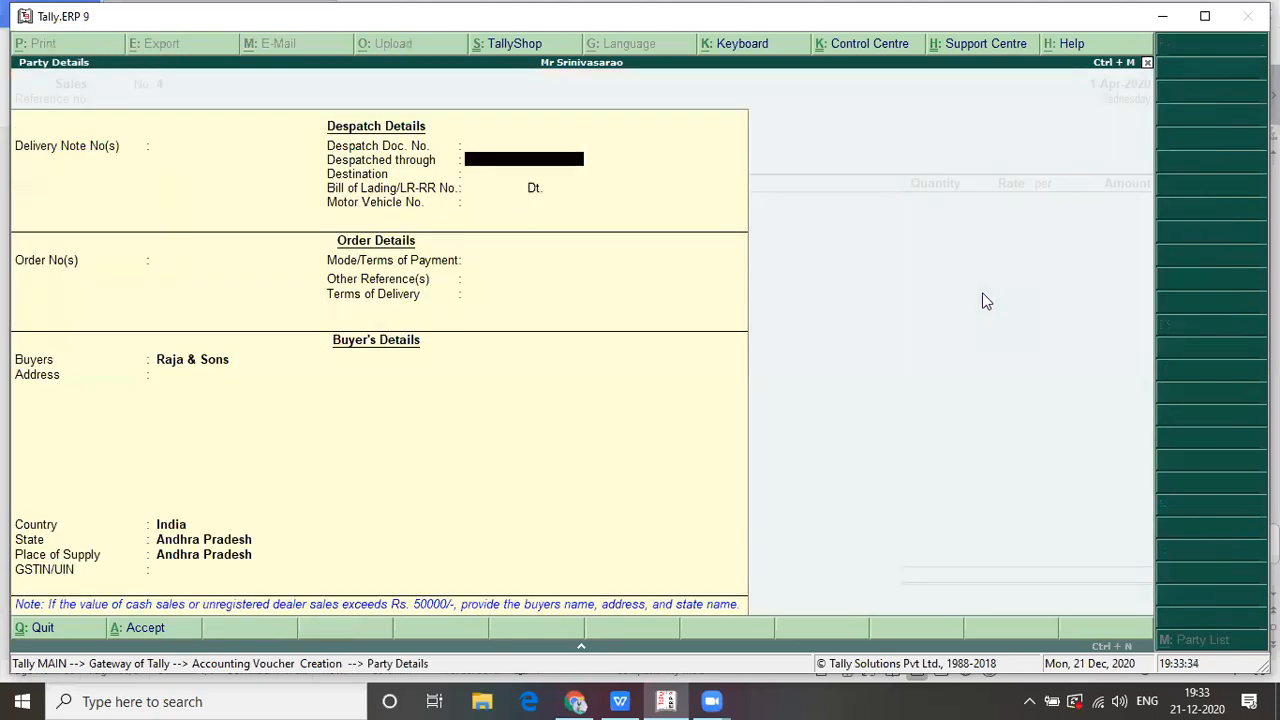
key(Return)
key(Return)
key(Return)
key(Return)
key(Return)
key(Return)
key(Return)
key(Return)
key(Return)
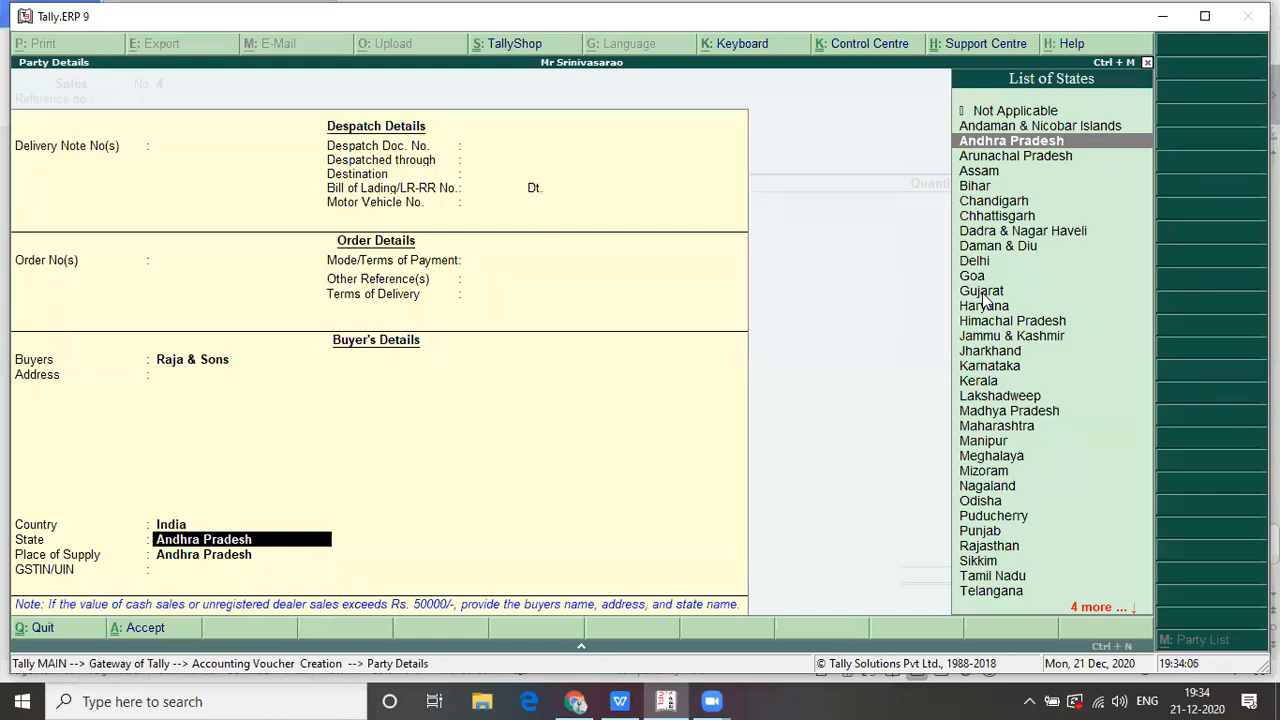
key(Return)
key(Return)
key(Return)
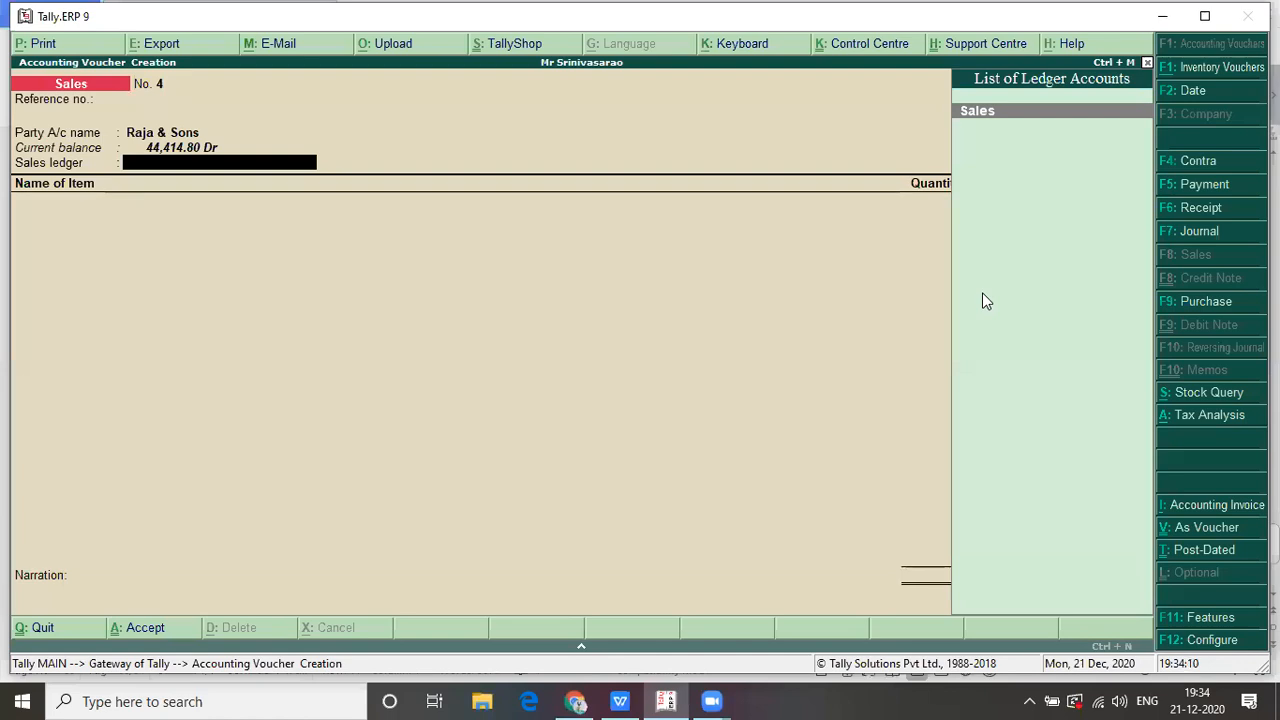
key(Return)
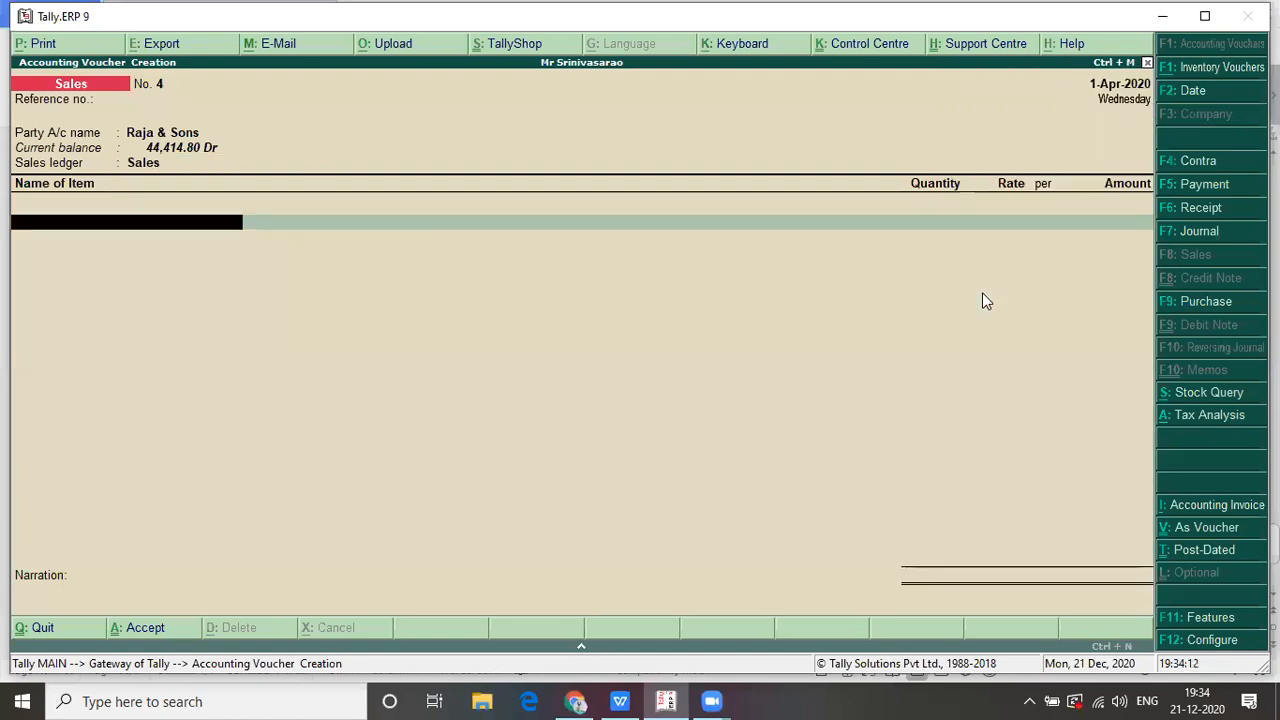
- Add Perfumes as the first item, look up its quantity in WPS Office and enter 30 bottles in Tally.ERP 9
text(P)
key(Return)
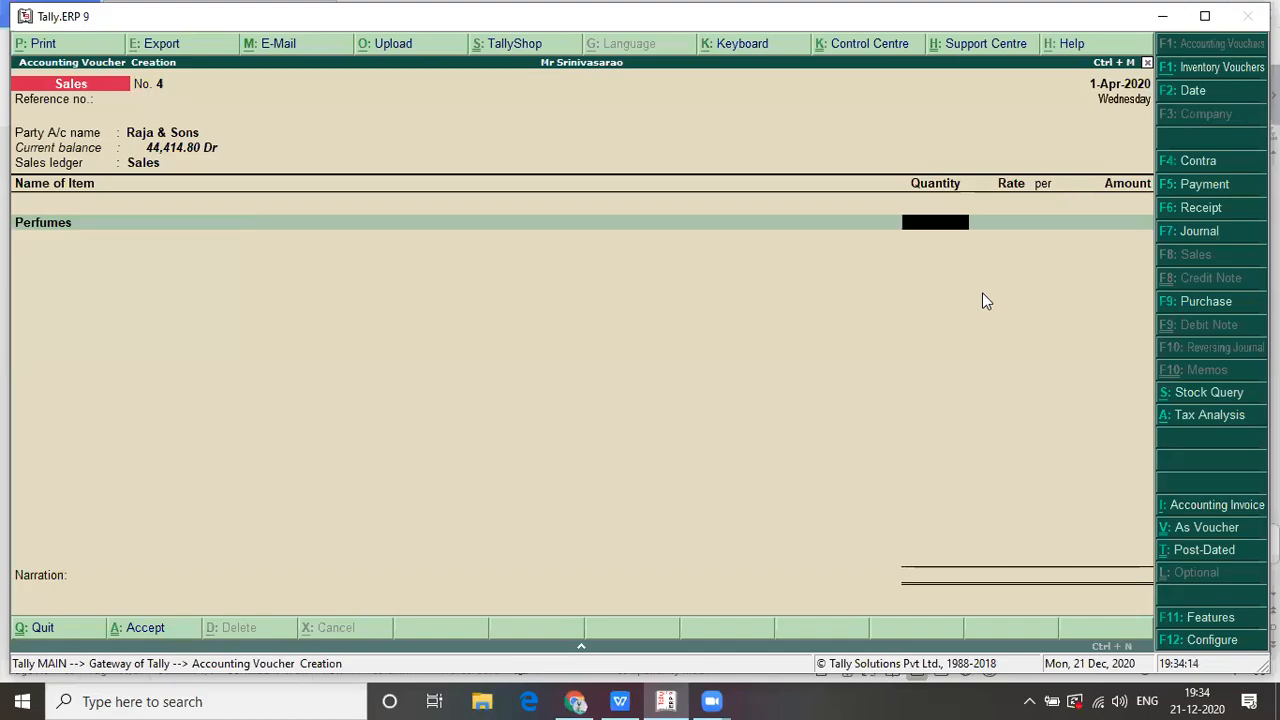
key(alt+Tab)
key(Down)
key(Down)
key(Down)
key(Down)
key(Down)
key(Down)
key(Down)
key(Down)
key(Down)
key(Down)
key(Up)
key(Up)
key(Up)
key(Up)
key(Down)
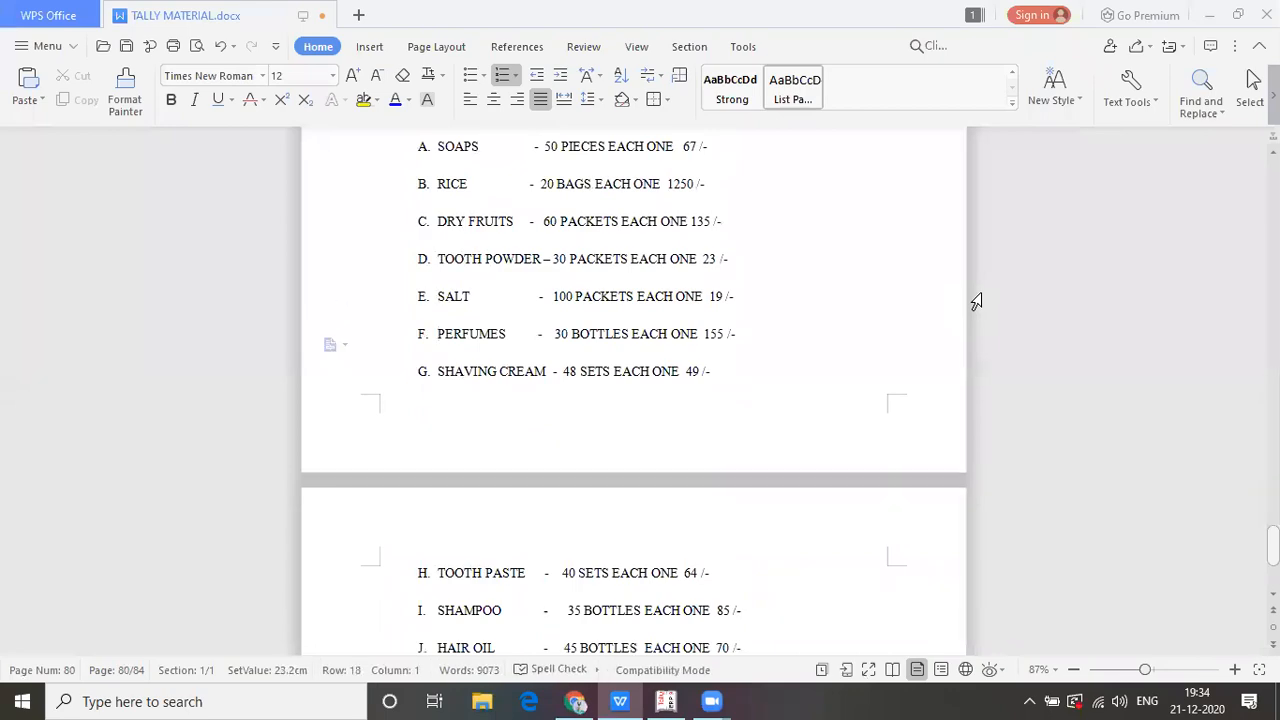
key(alt+Tab)
text(30)
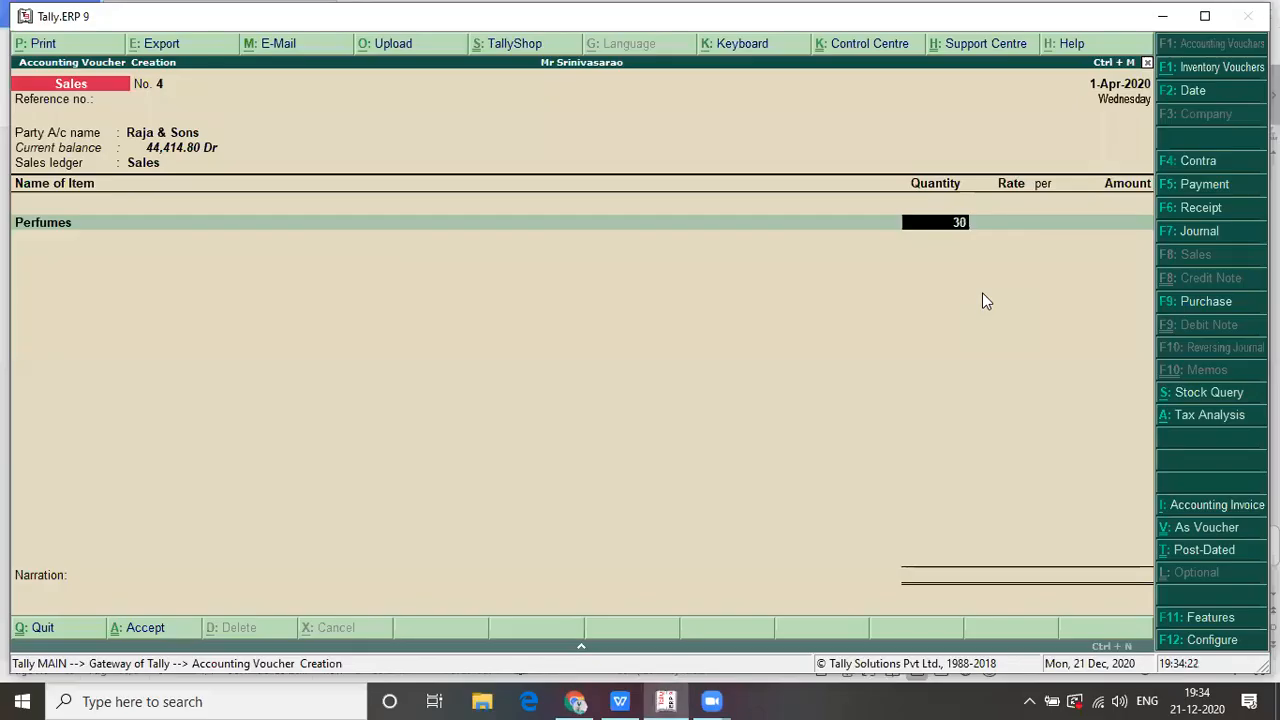
key(Return)
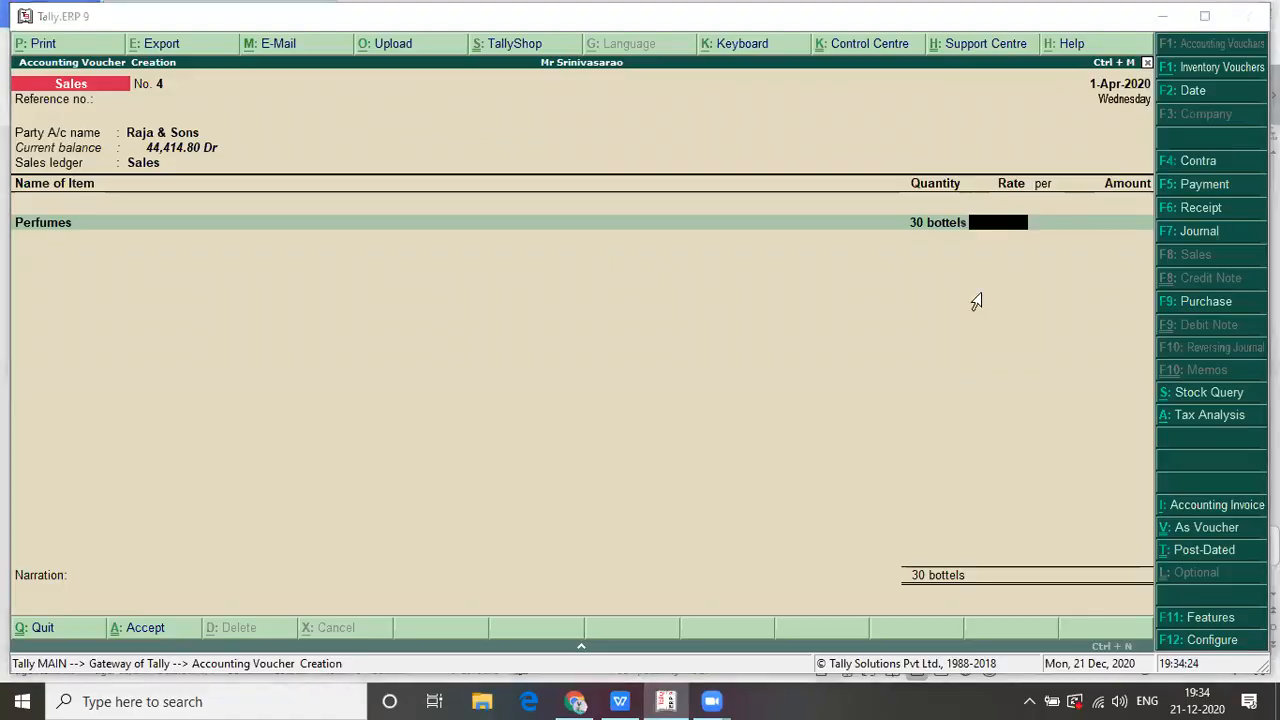
- Look up the perfume price in WPS Office and set the rate to 155 per bottle in Tally.ERP 9
key(alt+Tab)
key(alt+Tab)
text(155)
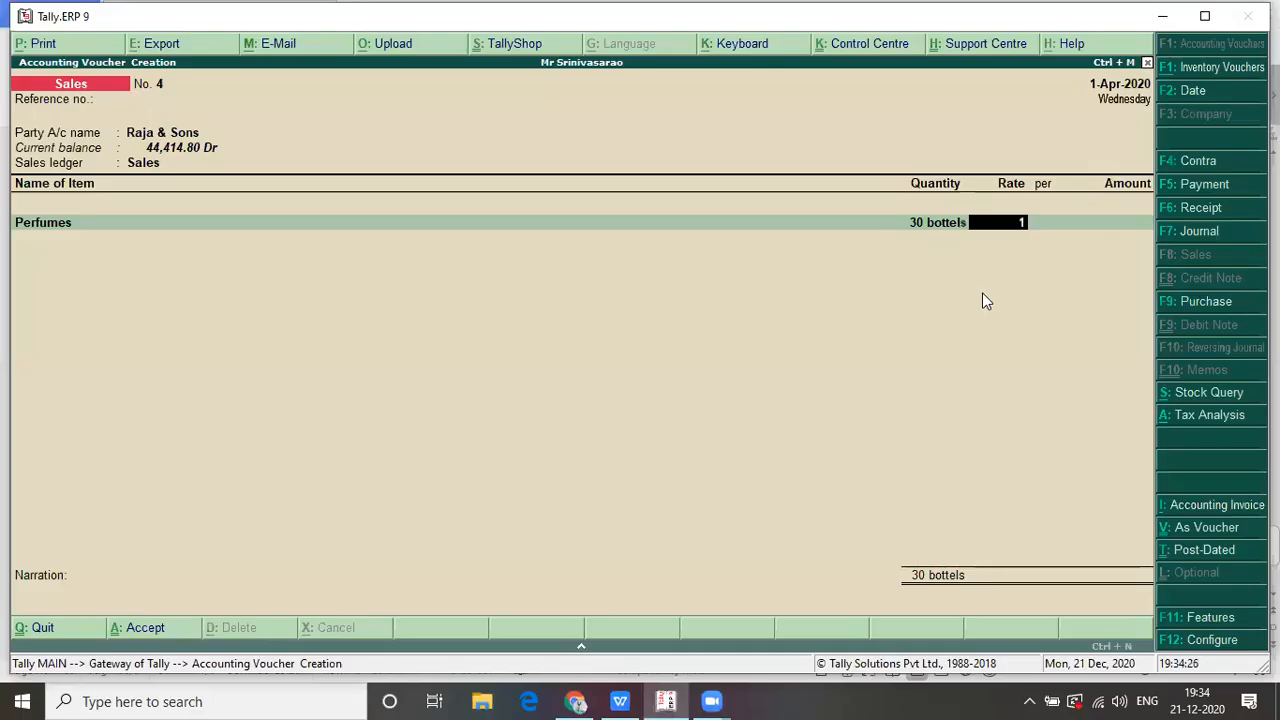
key(Return)
key(Return)
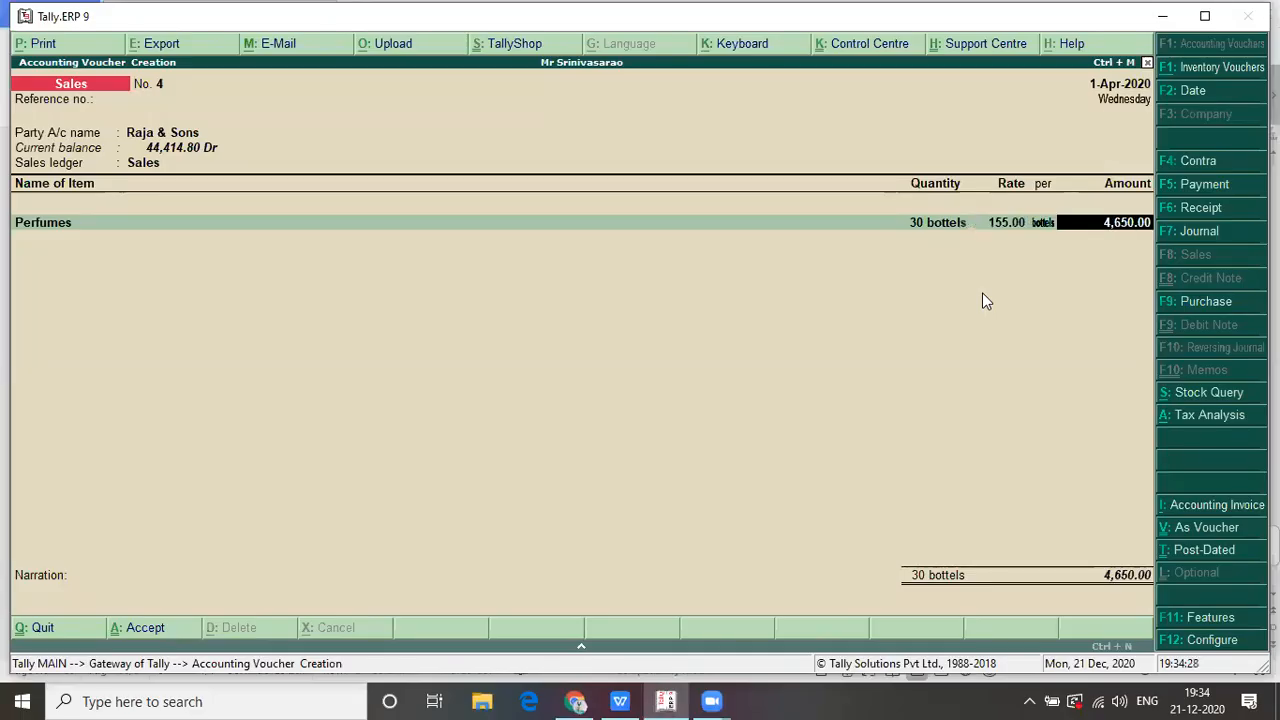
key(Return)
- Consult the sales list in WPS Office and add Shampoo as the second item in Tally.ERP 9 with a quantity of 35 bottles
key(alt+Tab)
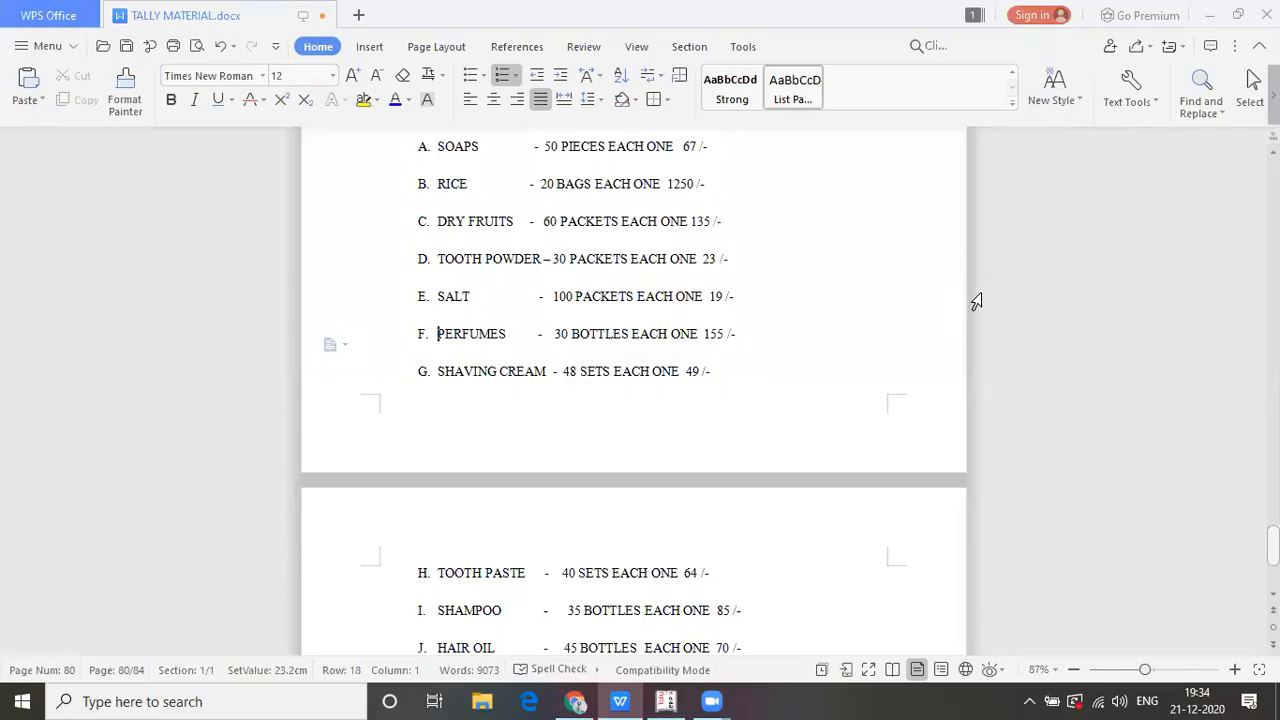
key(Down)
key(Down)
key(Down)
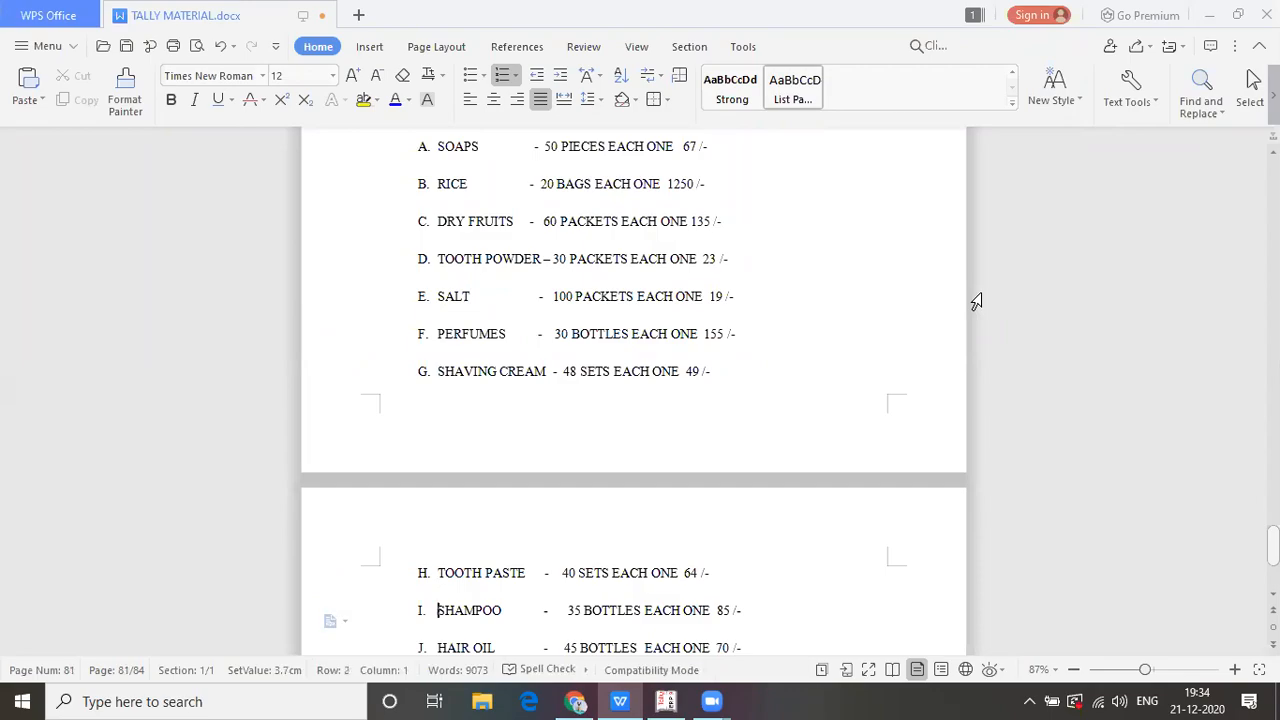
key(alt+Tab)
text(S)
key(Down)
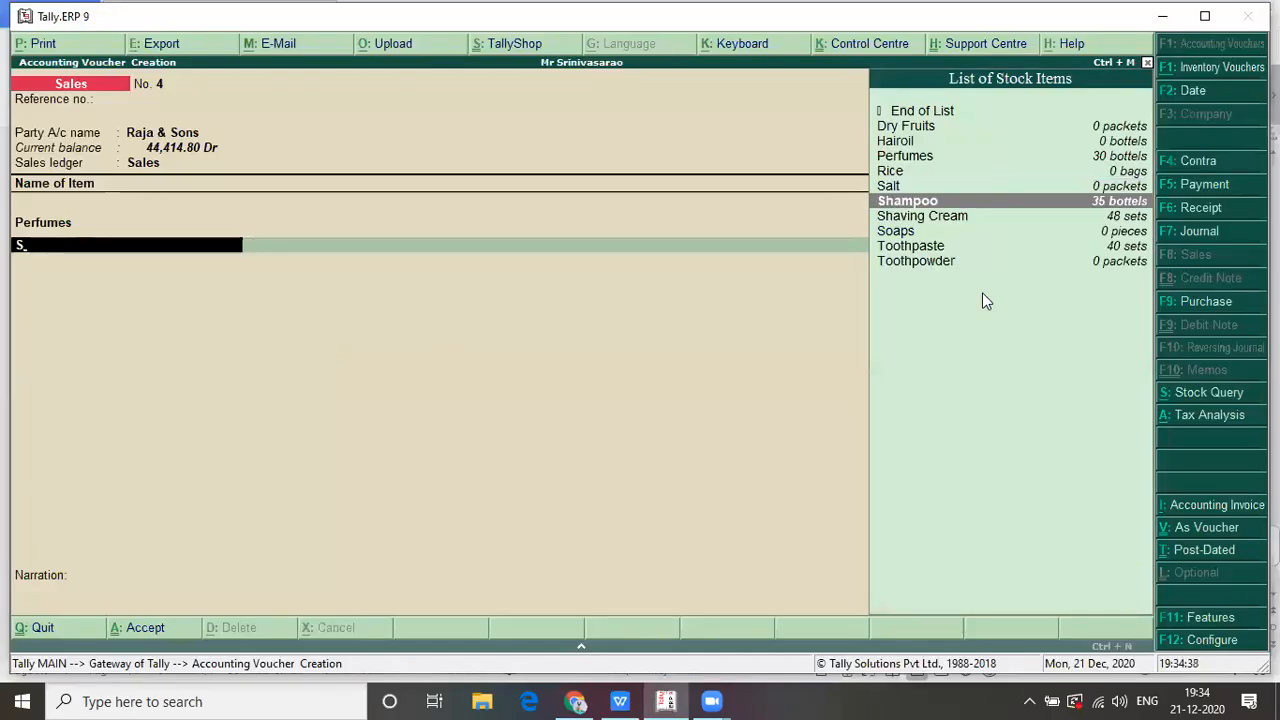
key(Return)
key(alt+Tab)
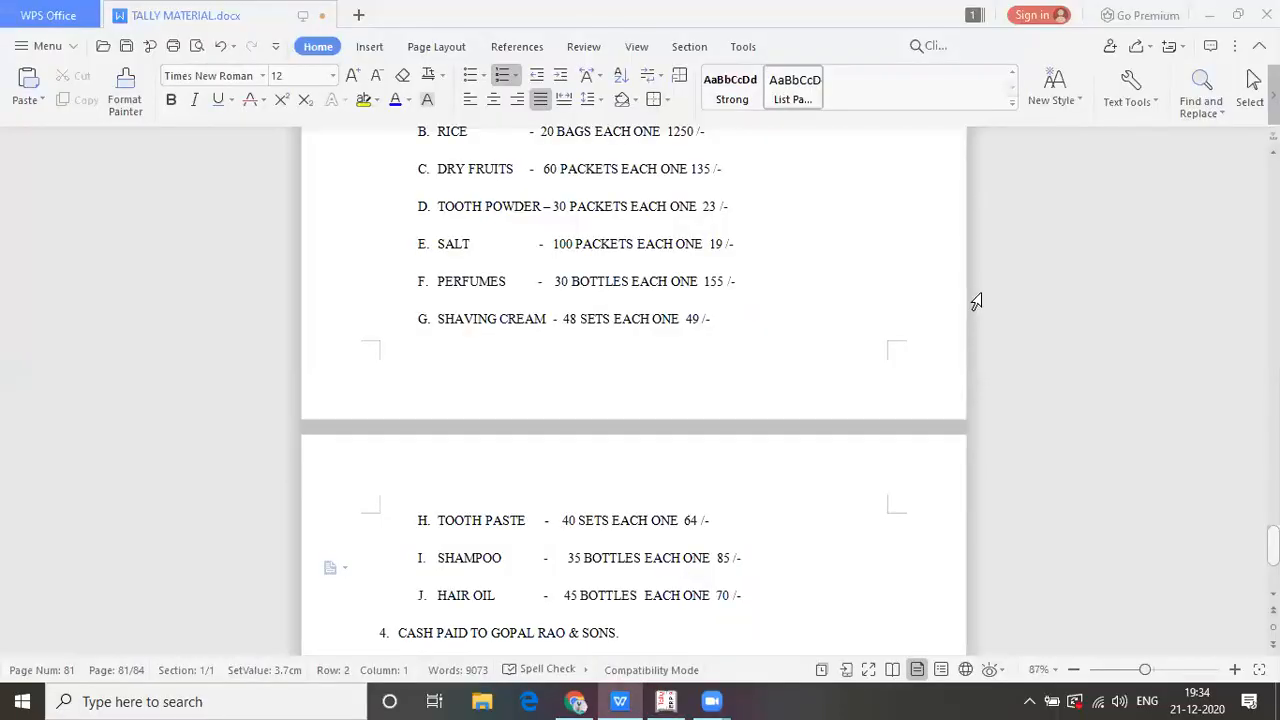
key(alt+Tab)
text(35)
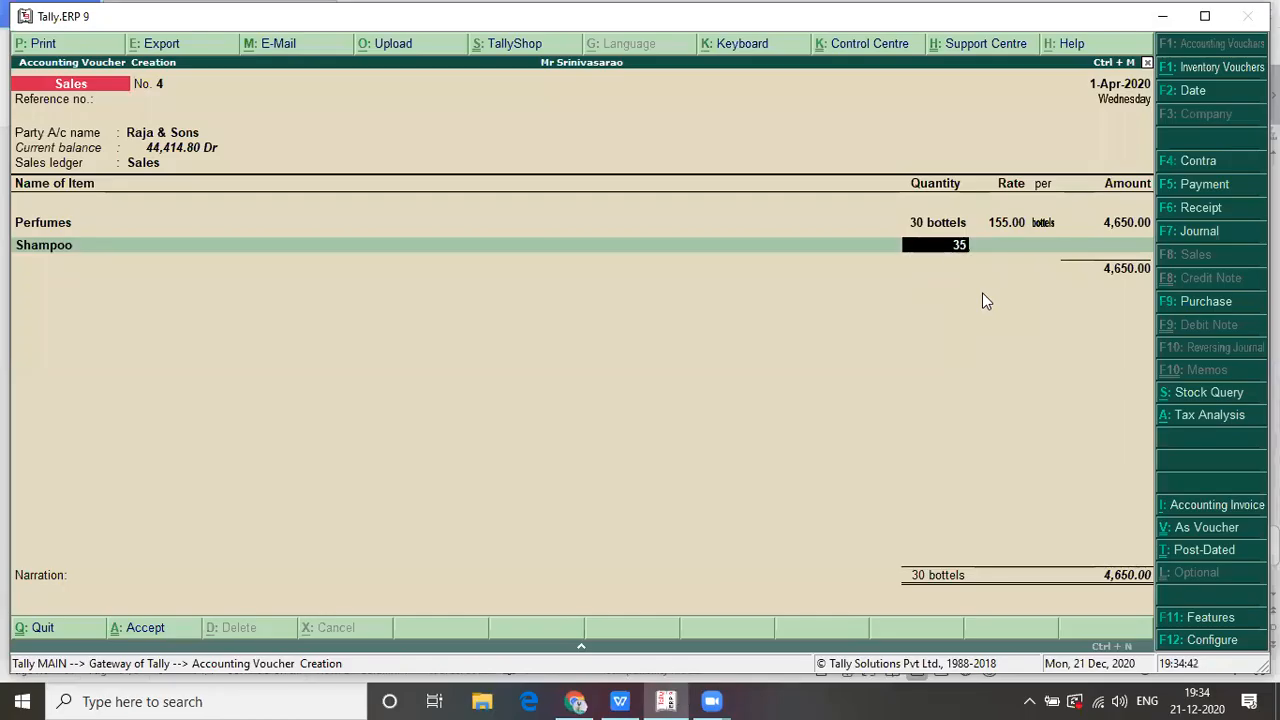
key(Return)
- Look up the shampoo price in WPS Office and set its rate to 85 per bottle in Tally.ERP 9
key(alt+Tab)
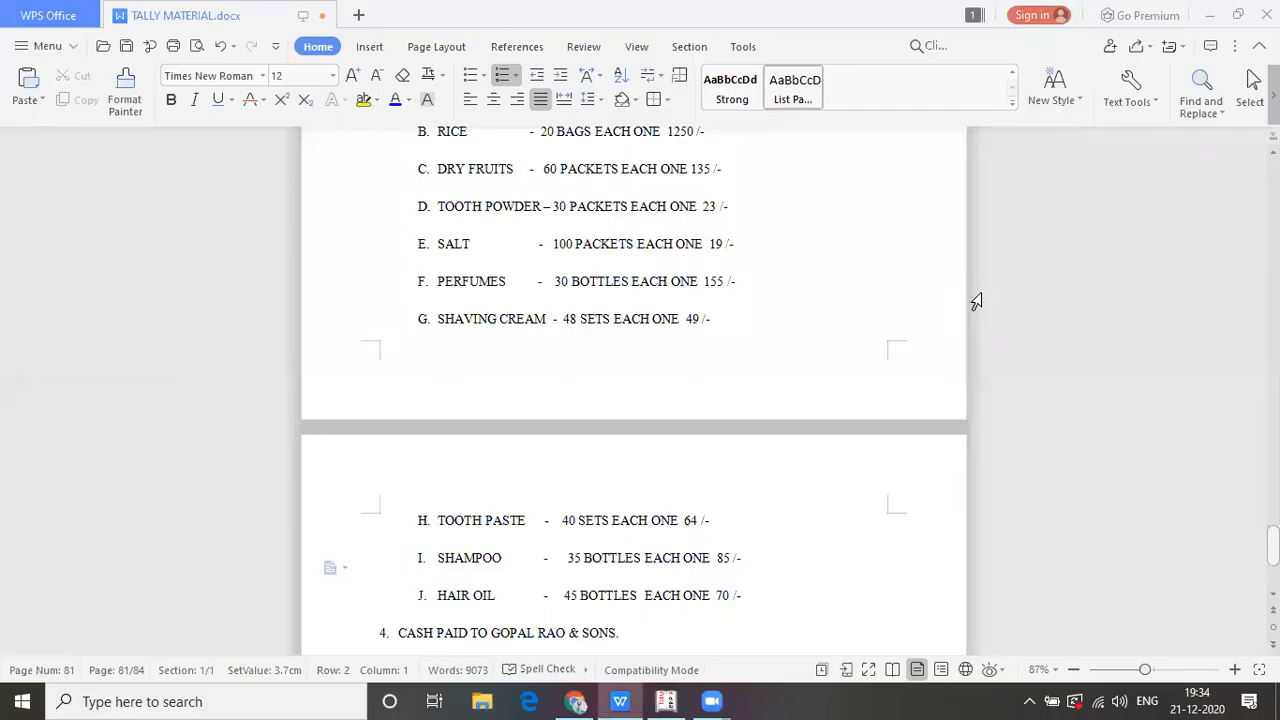
key(alt+Tab)
text(85)
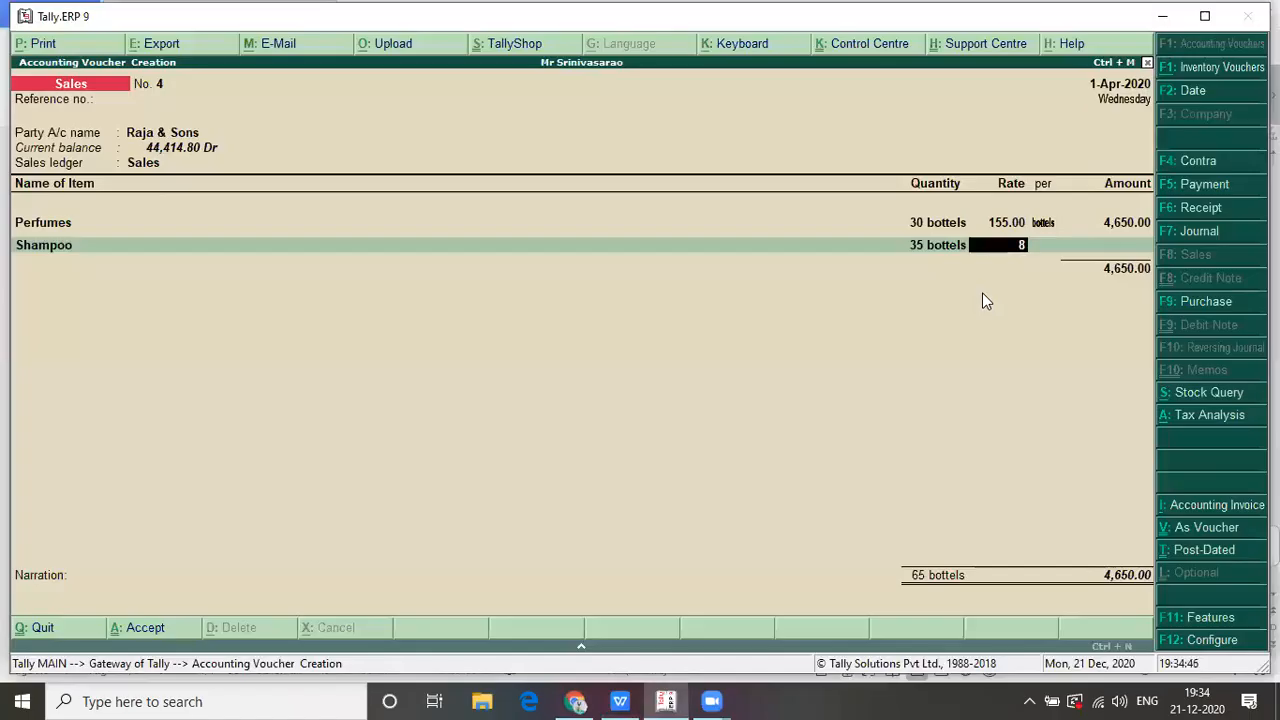
key(Return)
key(Return)
key(Return)
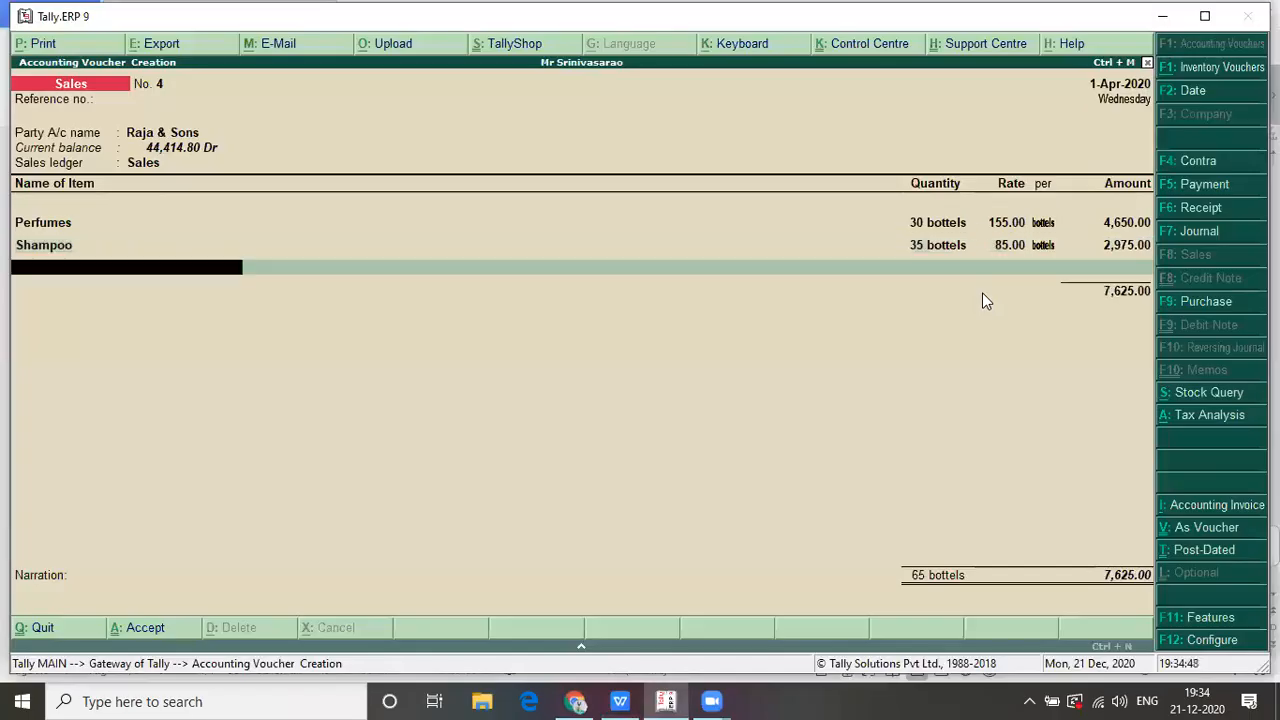
- Review the purchase and sales lists in WPS Office and add Toothpaste as the third item in Tally.ERP 9
key(alt+Tab)
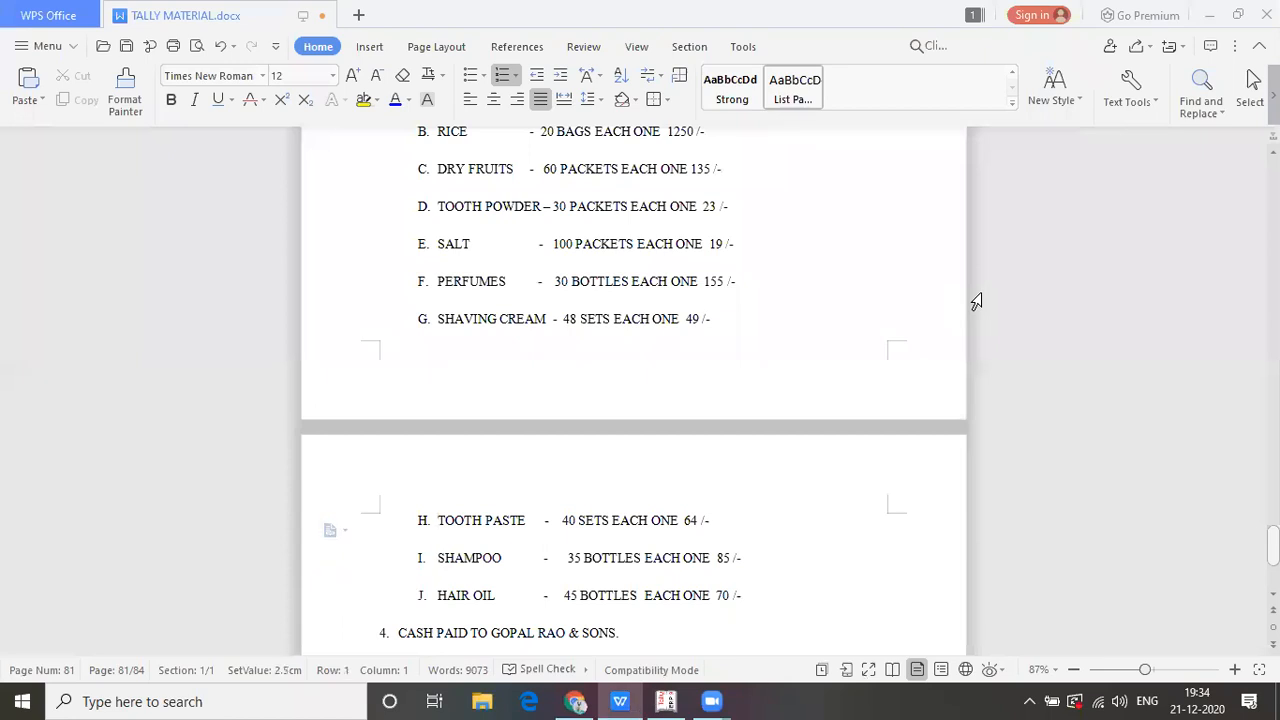
scroll(977, 302, up, 10)
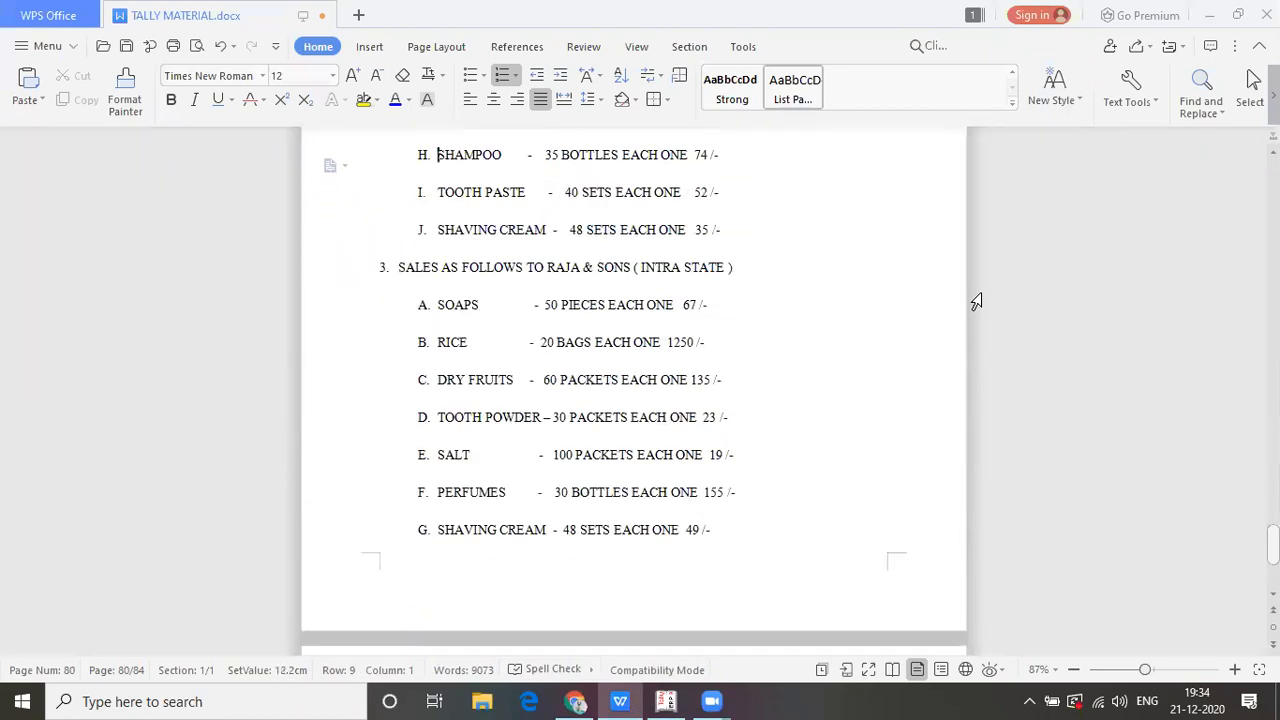
scroll(977, 302, down, 10)
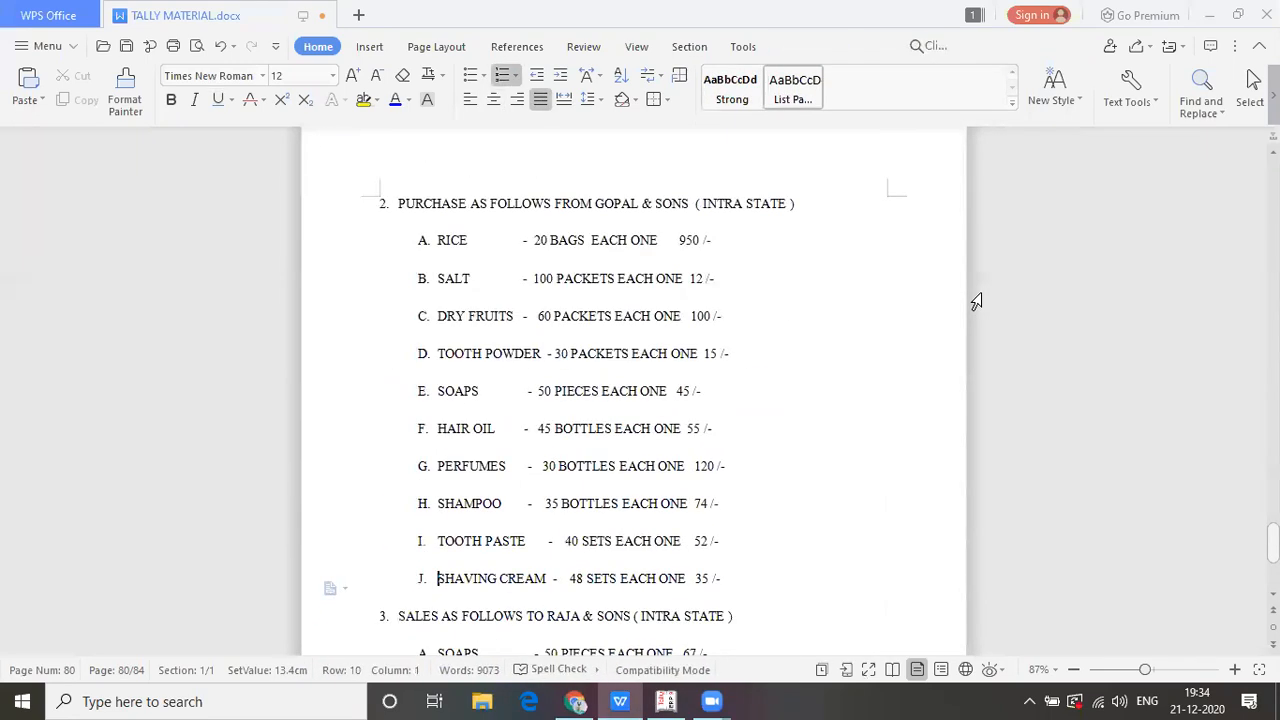
key(Down)
key(Down)
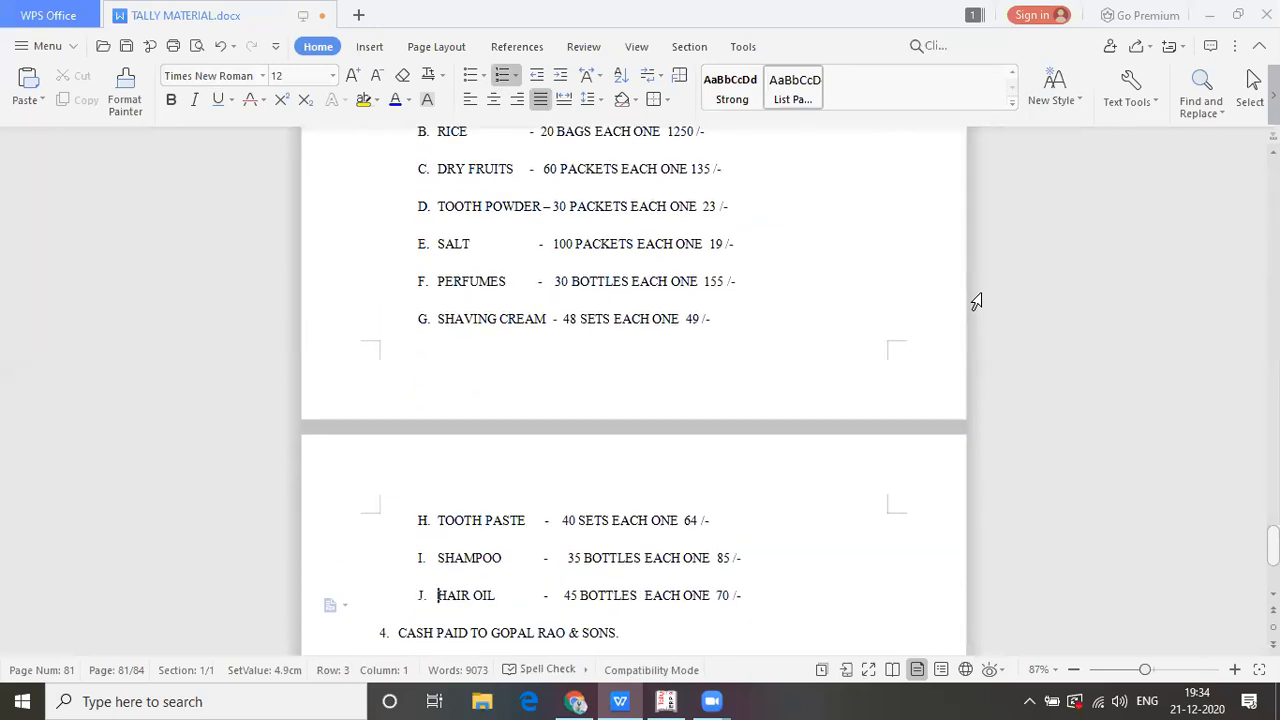
key(alt+Tab)
text(T)
key(Down)
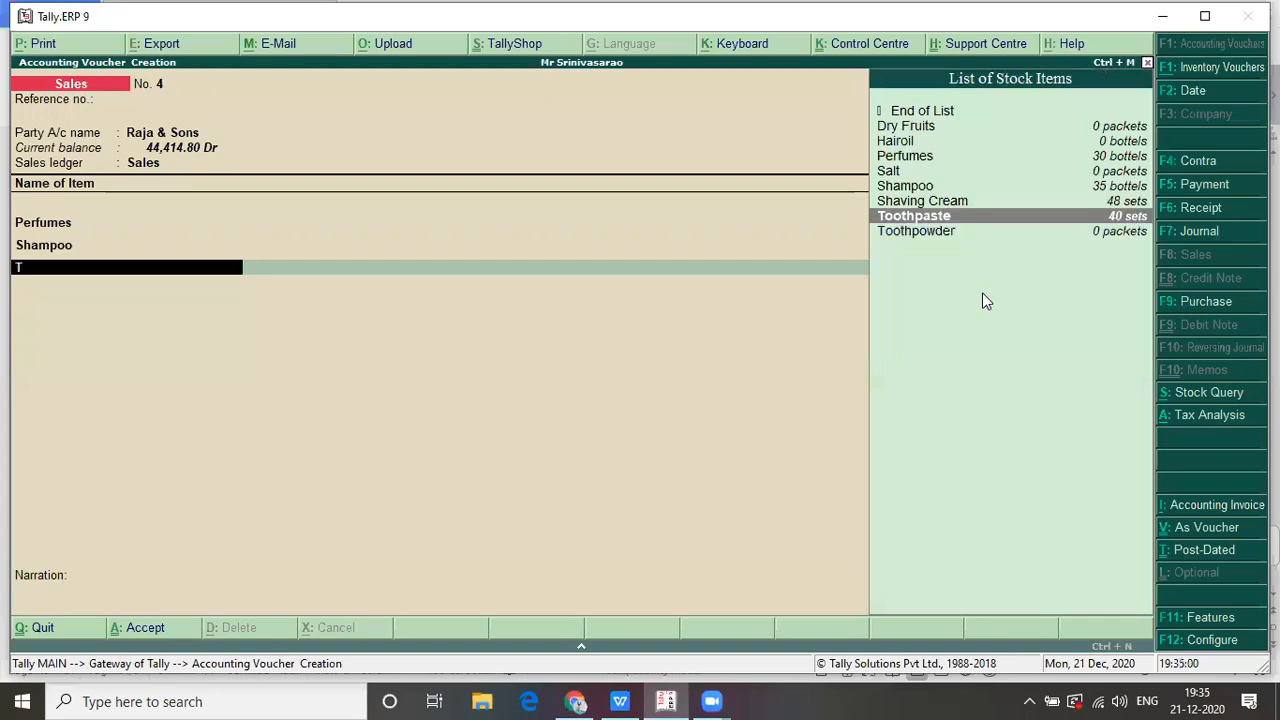
key(Return)
- Look up the tooth paste sale in WPS Office and enter 40 sets at a rate of 64 in Tally.ERP 9
key(alt+Tab)
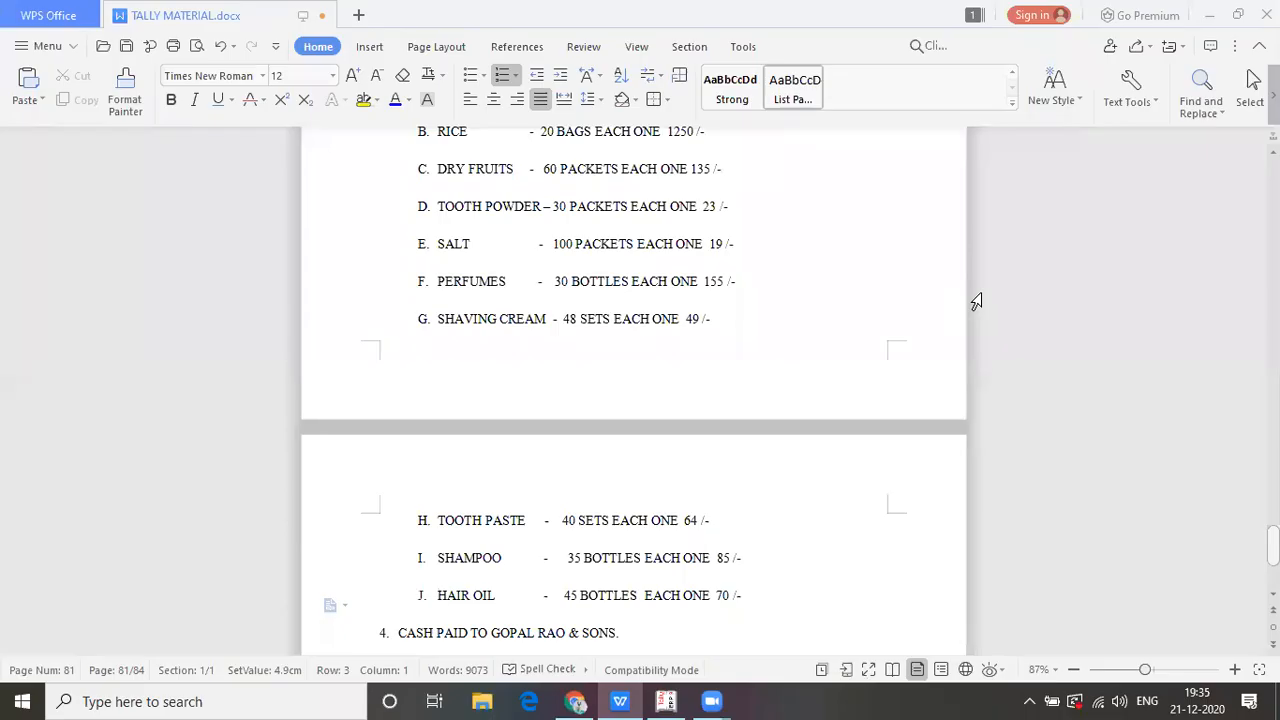
key(alt+Tab)
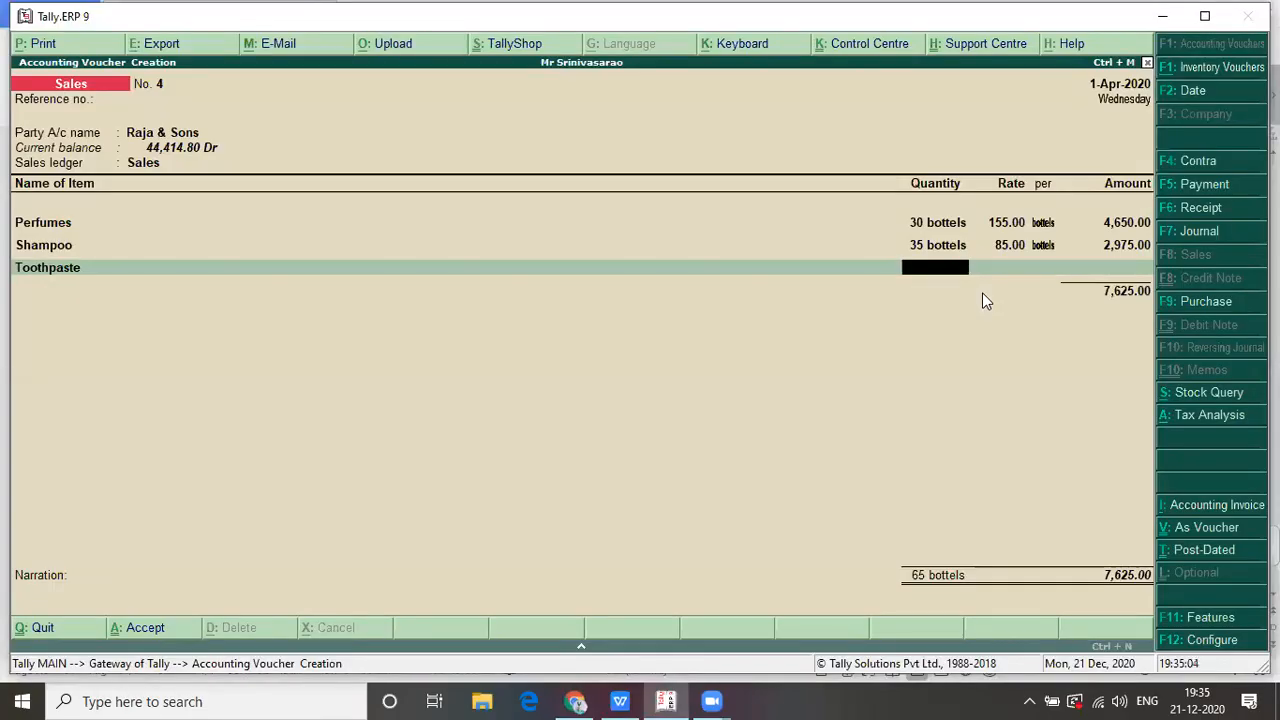
text(40)
key(Return)
key(alt+Tab)
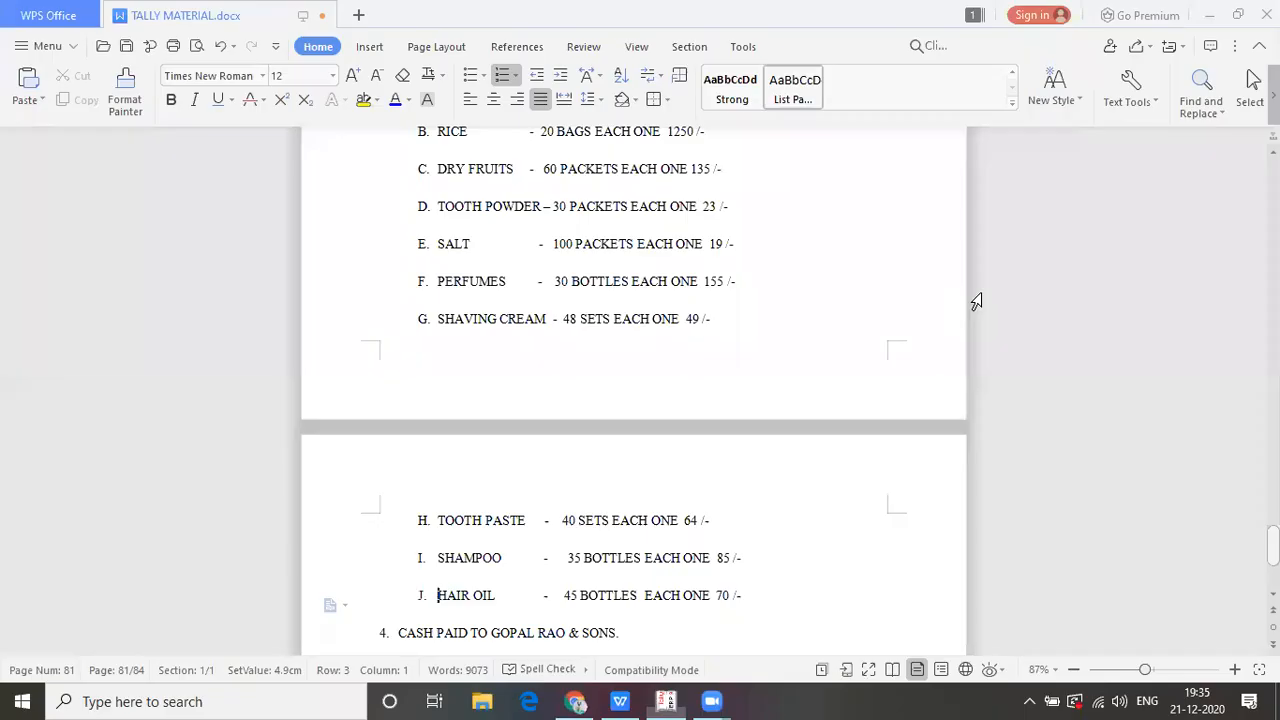
key(alt+Tab)
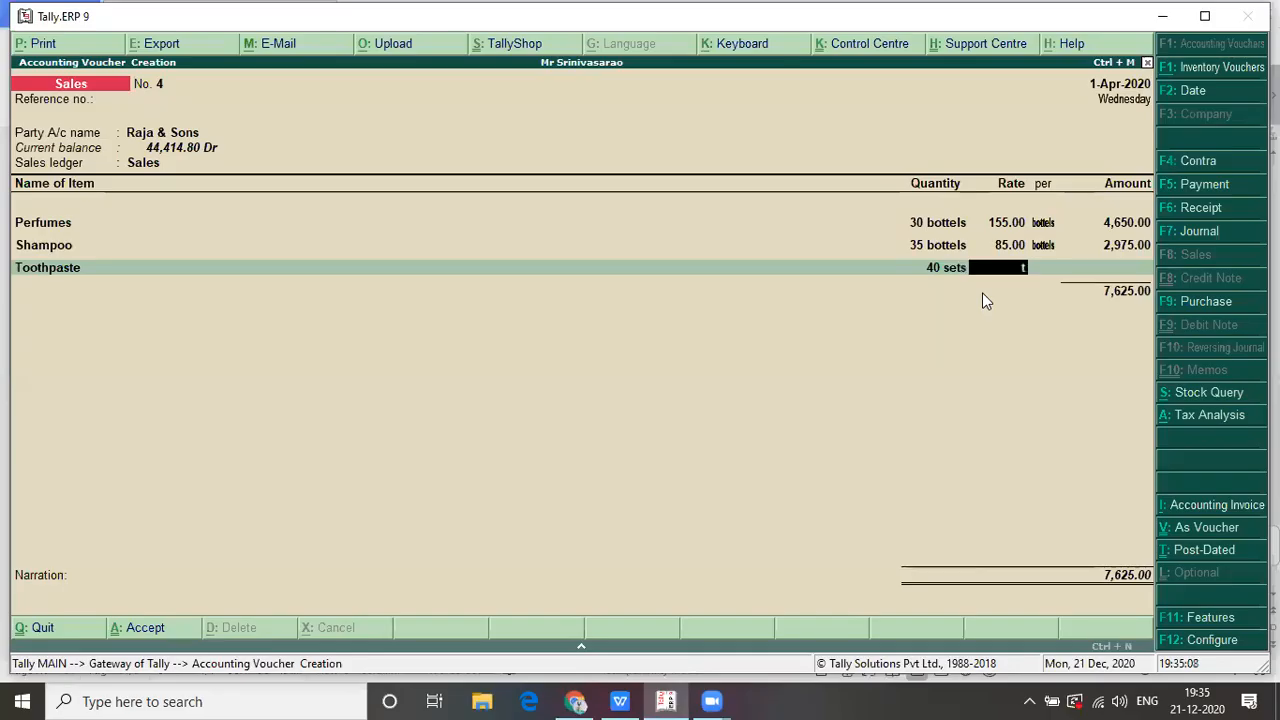
text(64)
key(Return)
key(Return)
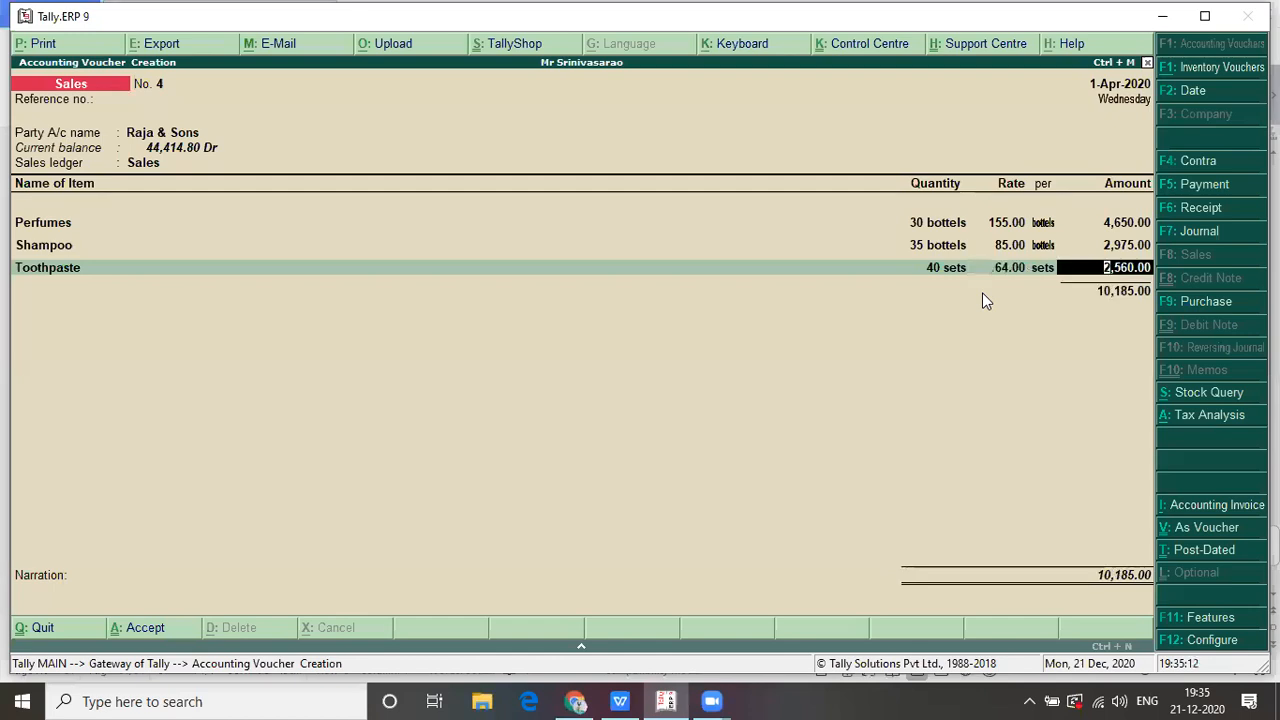
key(Return)
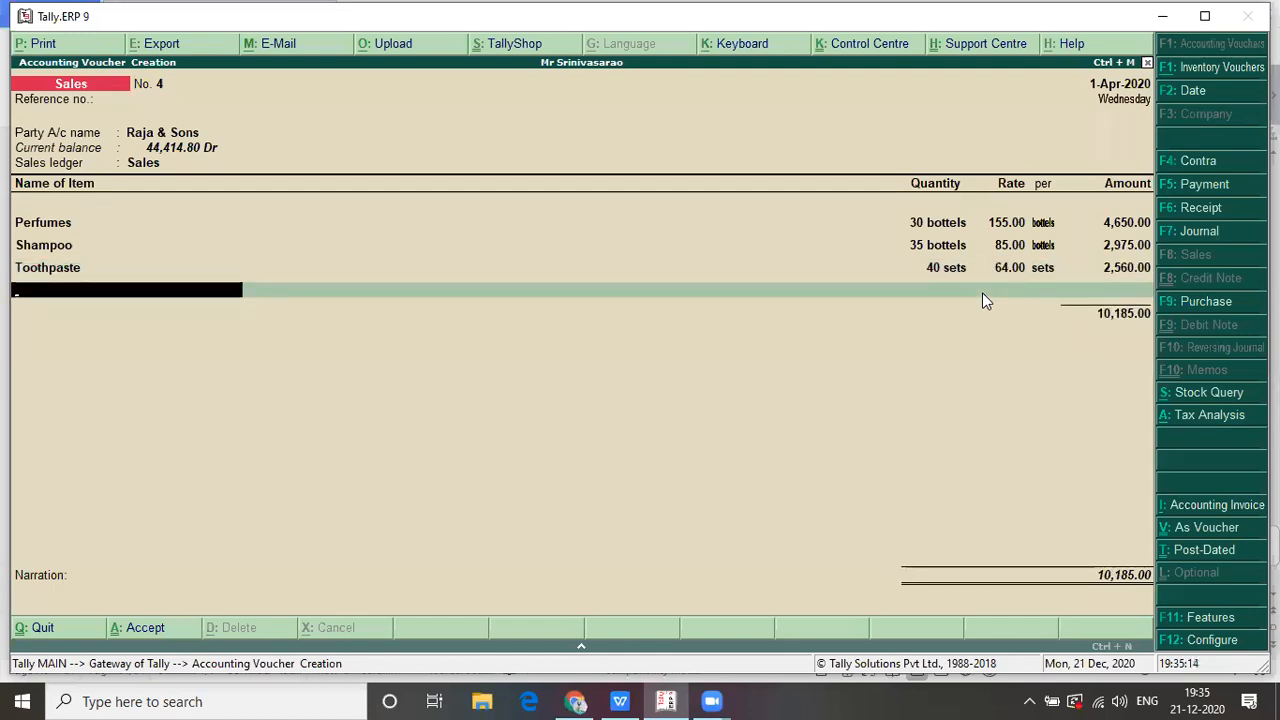
- Add Shaving Cream as the fourth item, check its quantity in WPS Office and enter 48 sets in Tally.ERP 9
text(S)
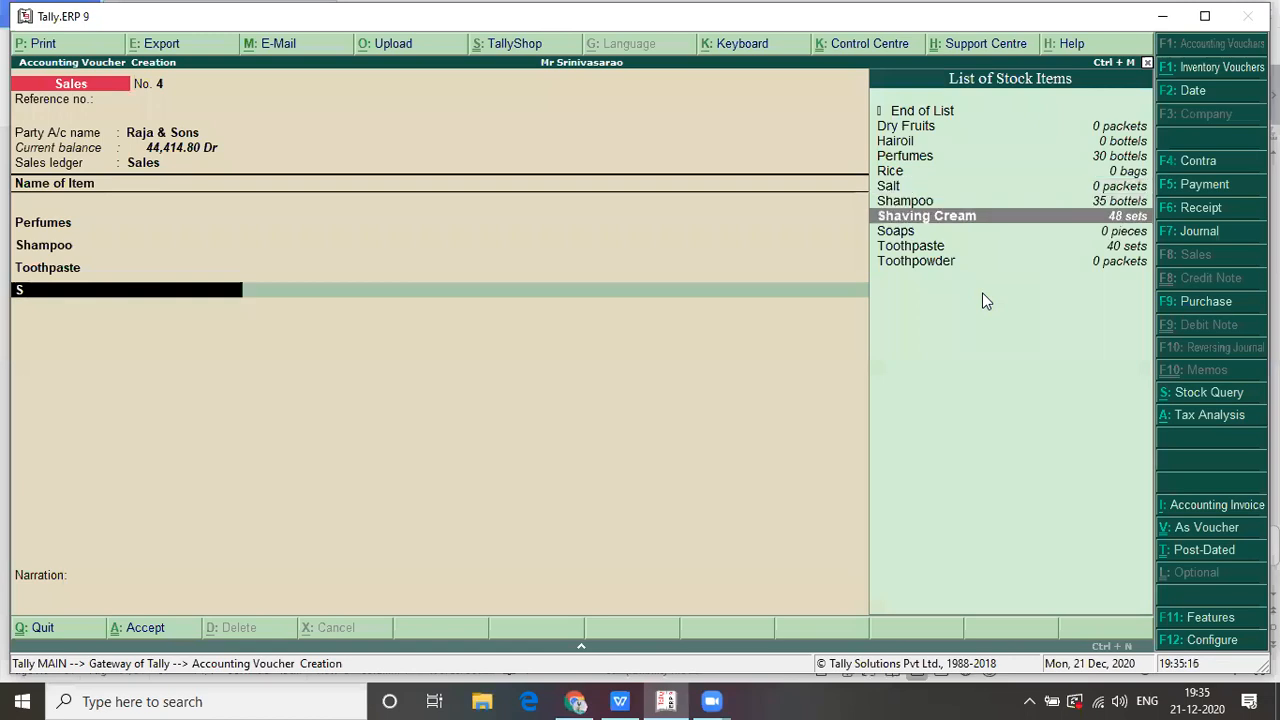
key(Return)
key(alt+Tab)
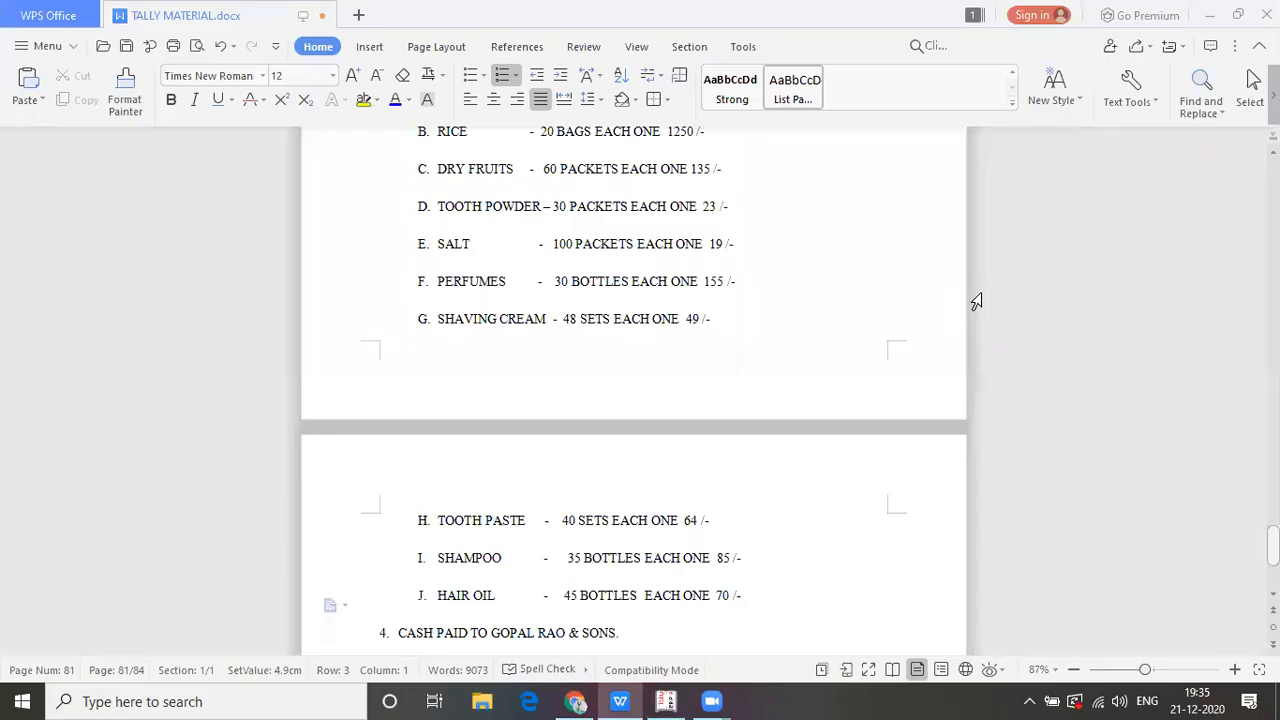
key(alt+Tab)
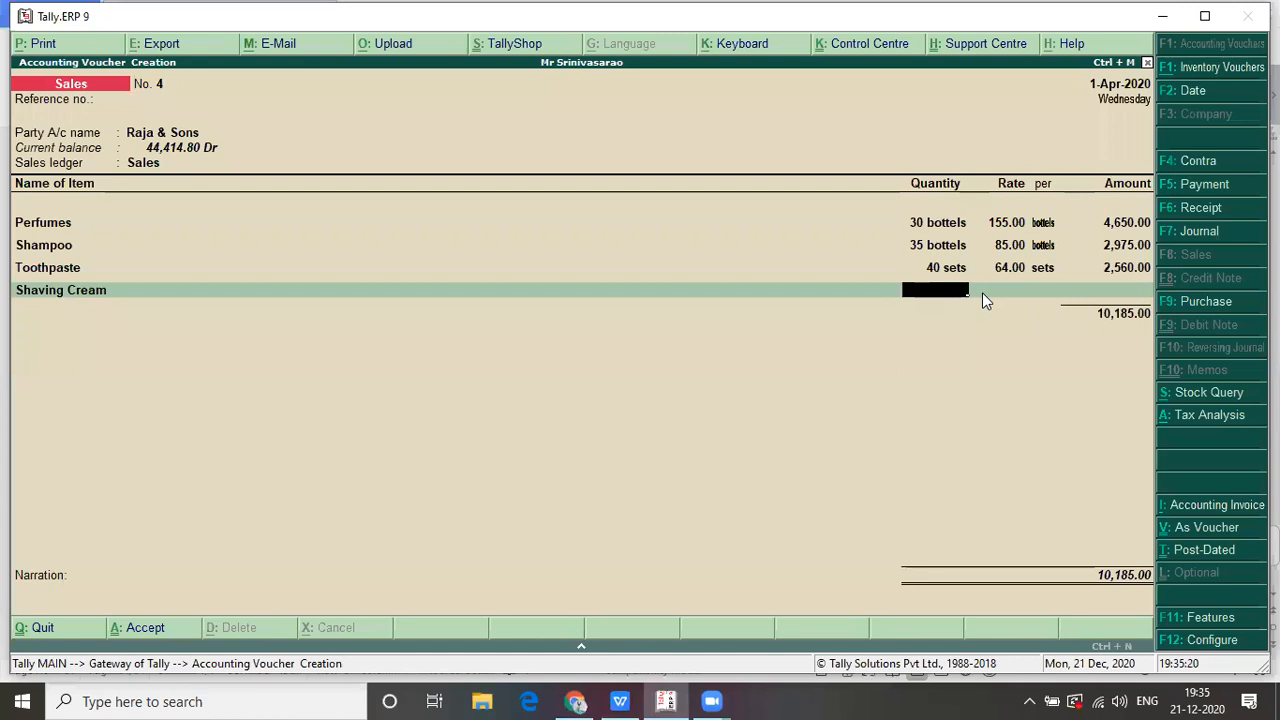
key(Return)
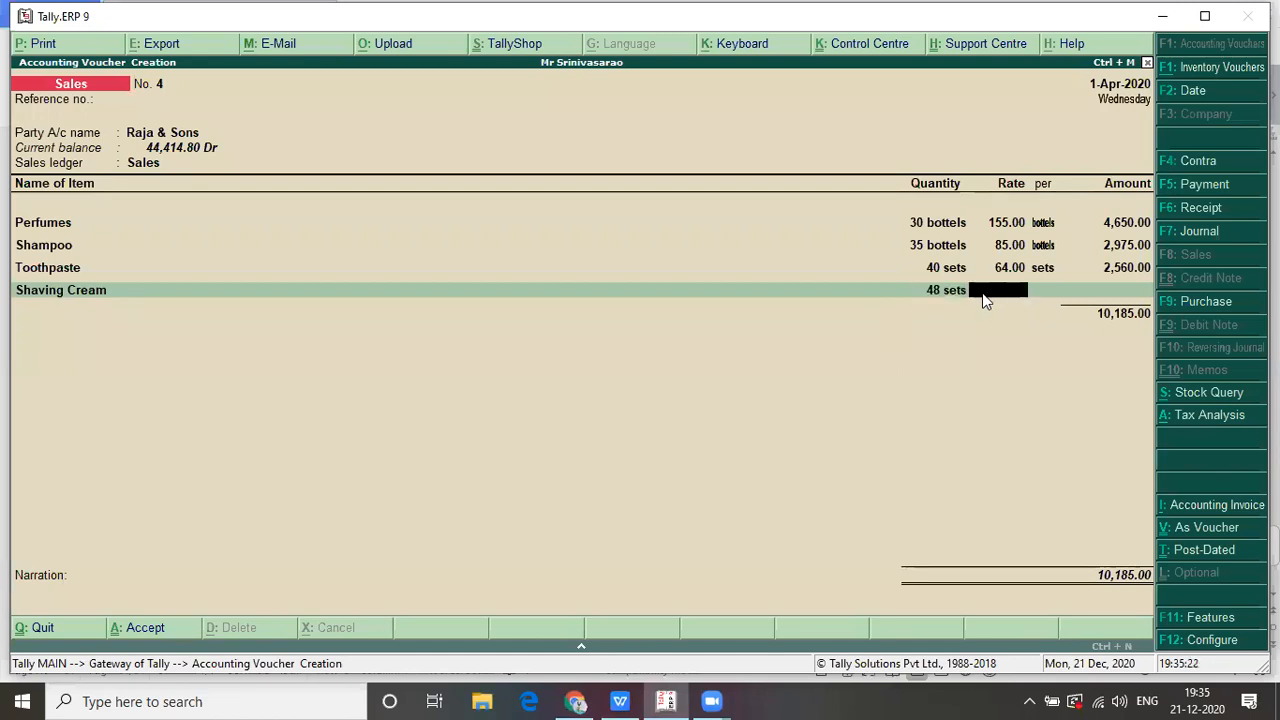
- Look up the shaving cream price in WPS Office and set its rate to 49 per set in Tally.ERP 9
key(alt+Tab)
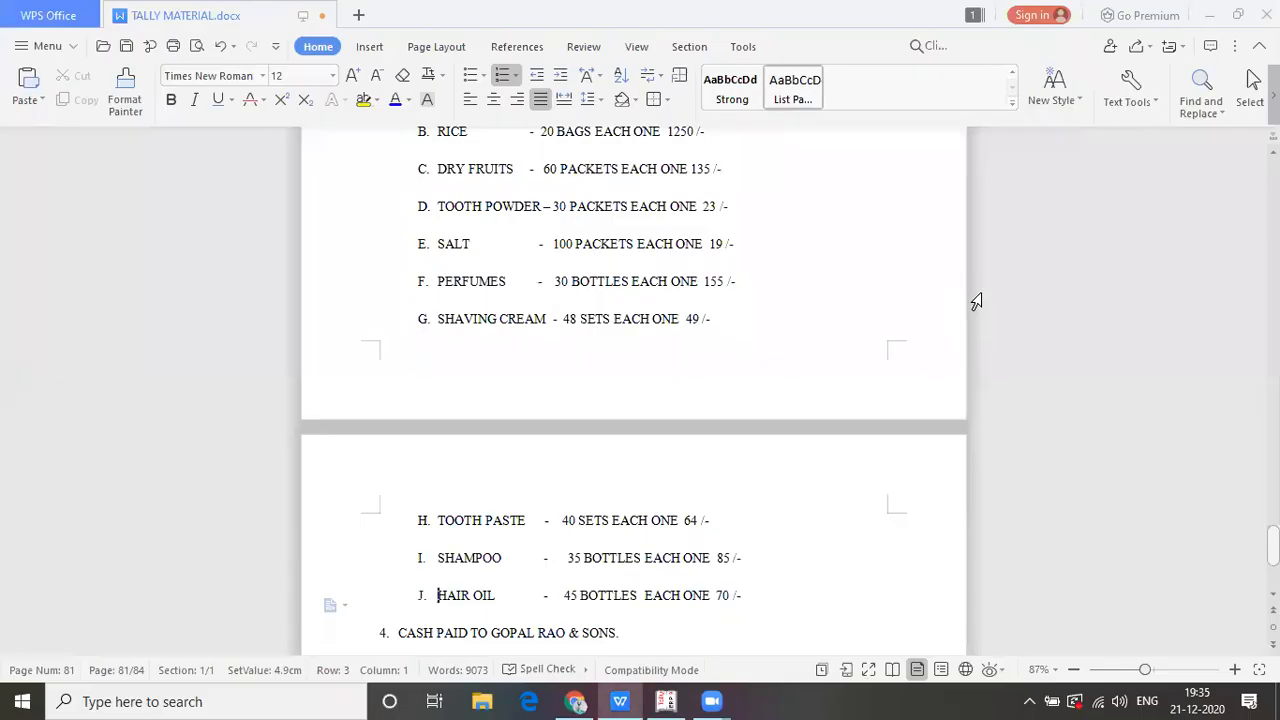
key(alt+Tab)
text(49)
key(Return)
key(Return)
key(Return)
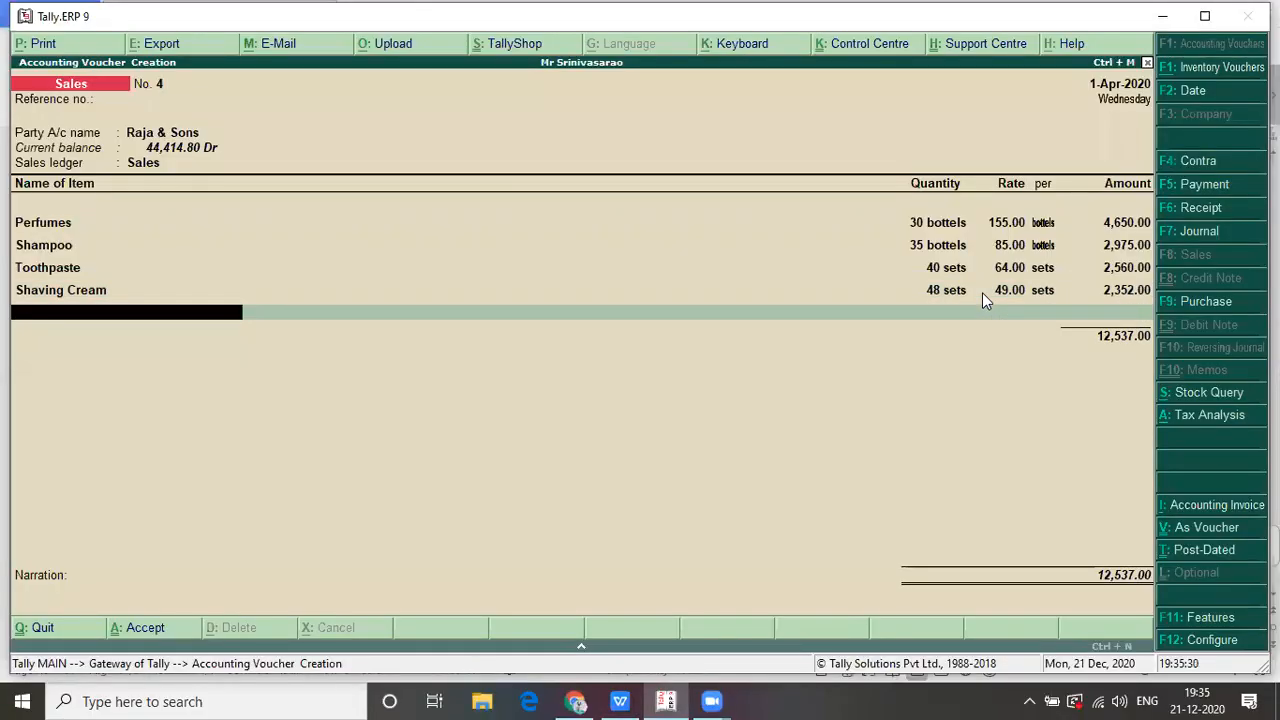
- End the item list and add the Cgst ledger at 14% to the sales voucher
key(Return)
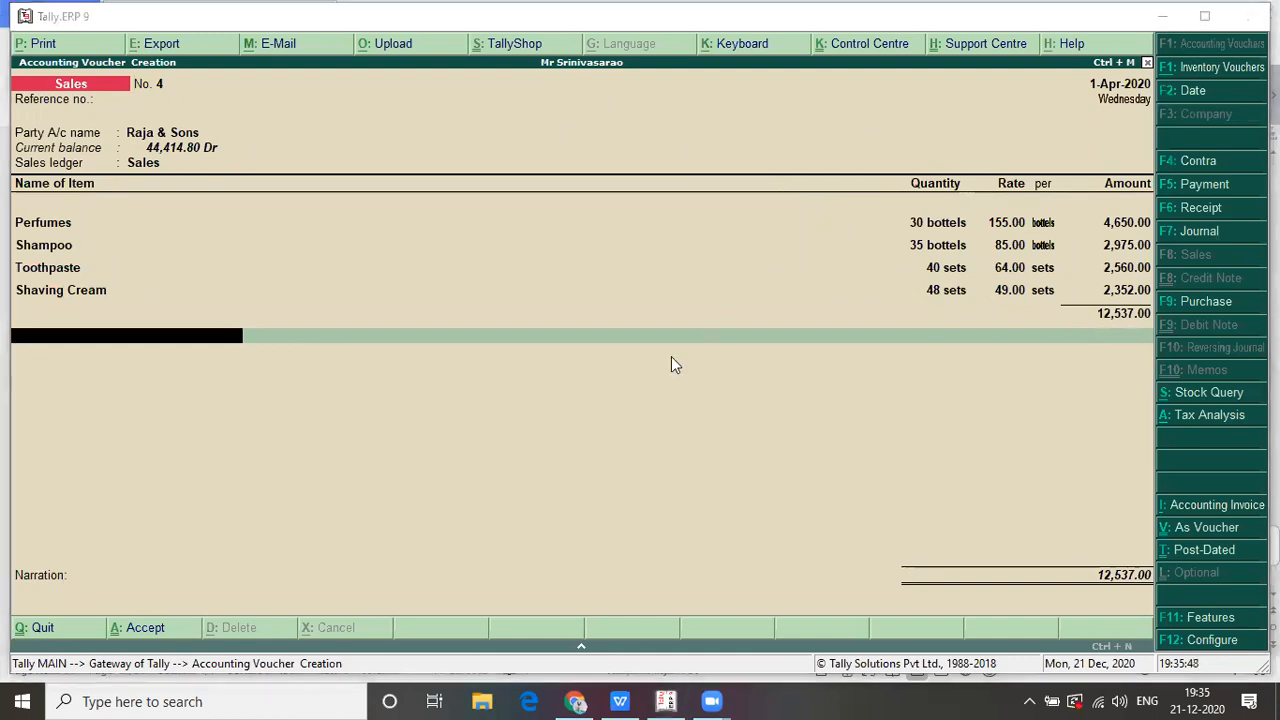
click(138, 344)
text(C)
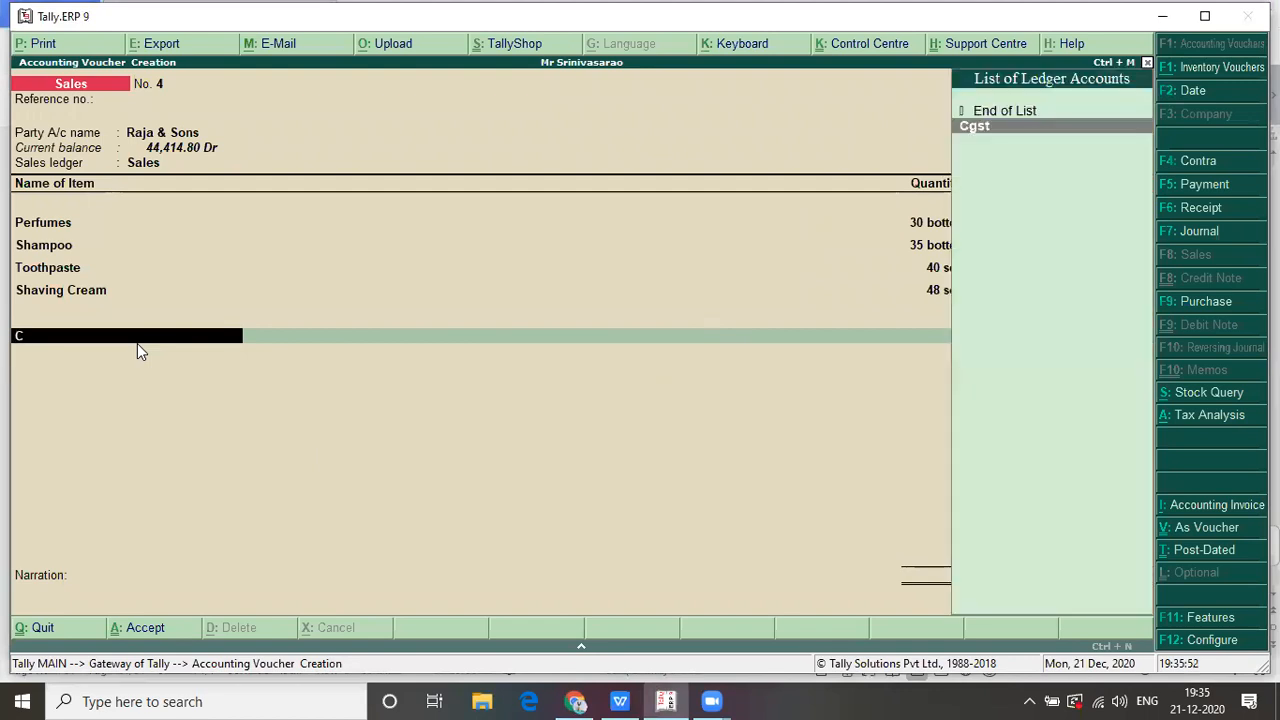
key(Return)
text(14 )
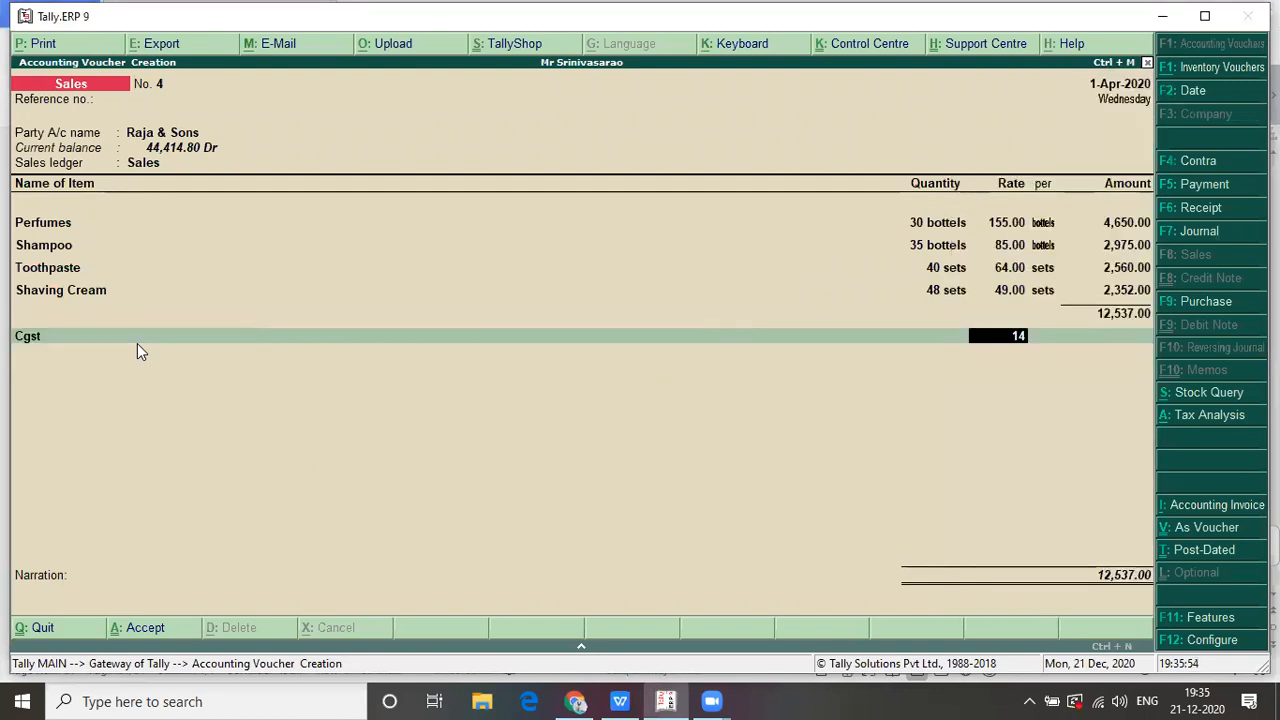
text(%)
key(Return)
key(Return)
- Add the Sgst ledger at 14% below the Cgst line
text(S)
key(Down)
key(Down)
key(Return)
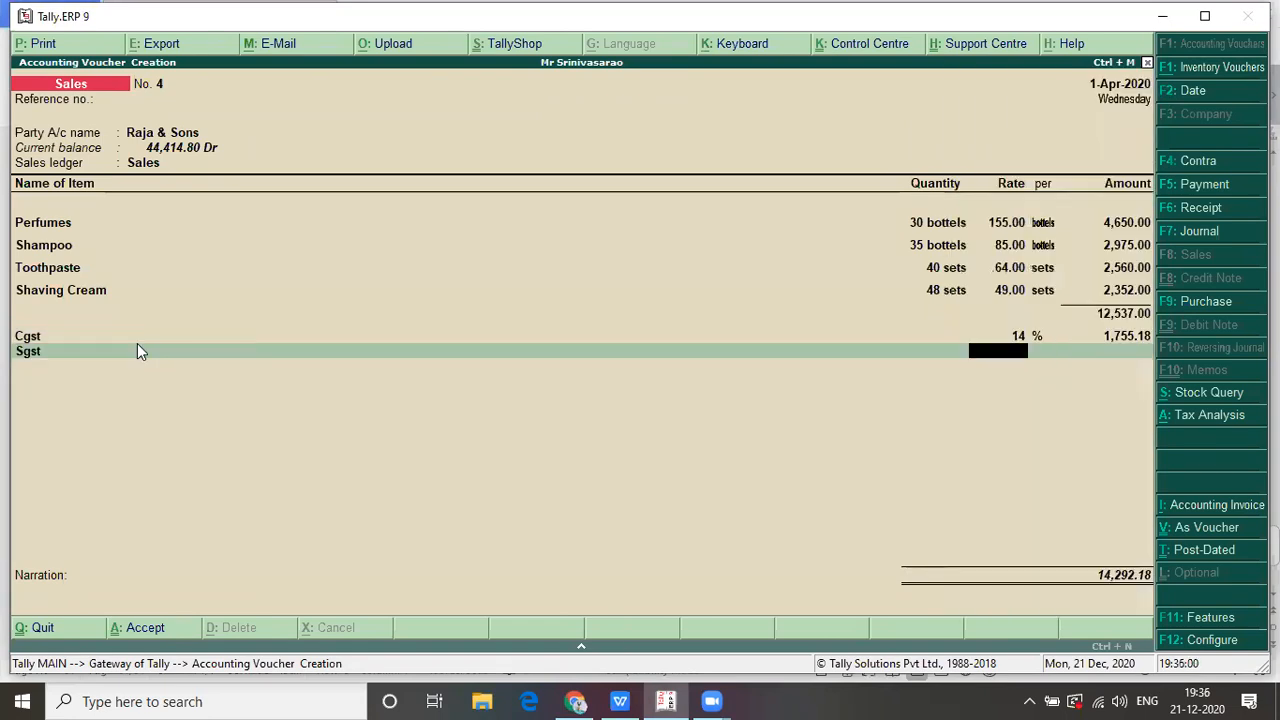
text(14%)
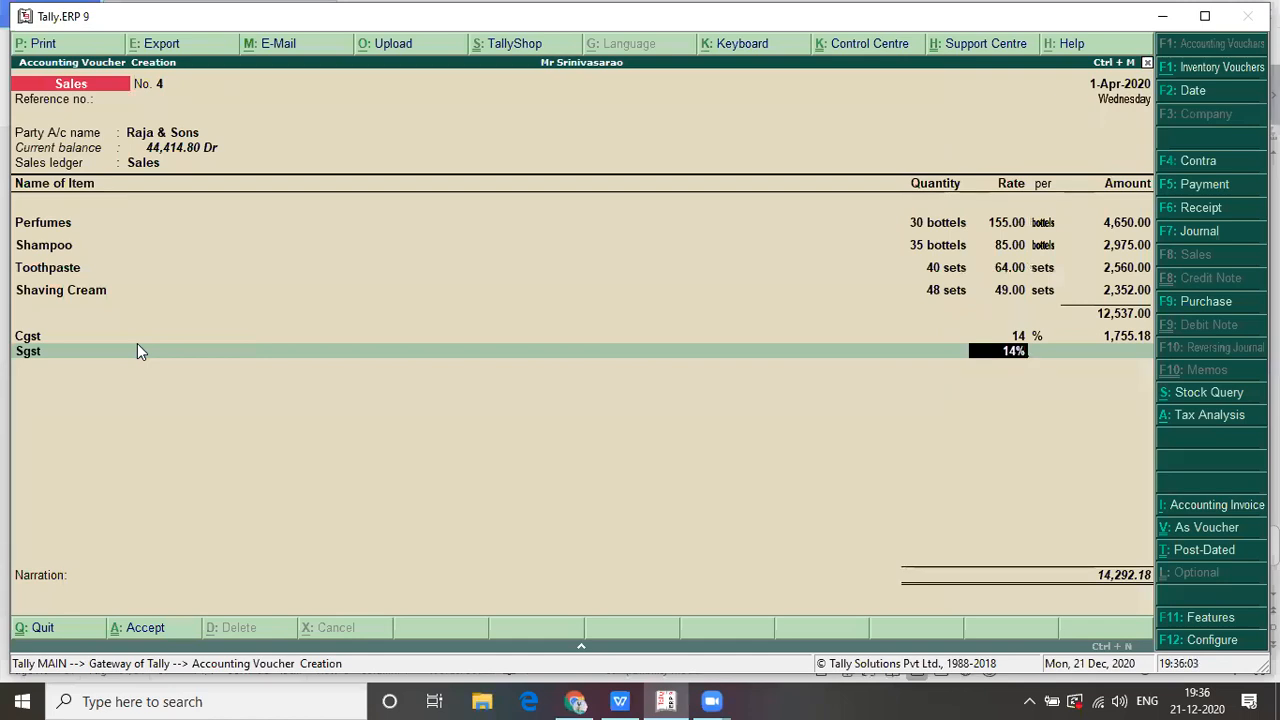
key(Return)
key(Return)
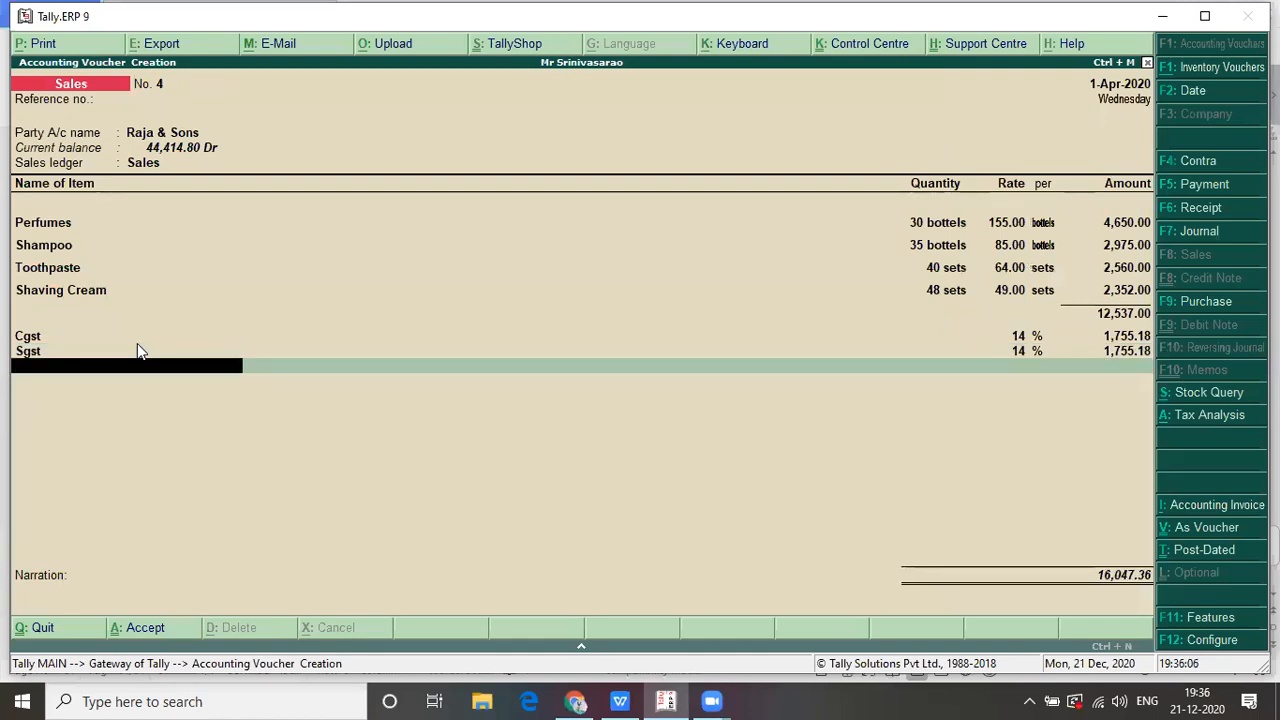
- Finish the ledger entries, leave the narration empty and save the sales voucher
key(Return)
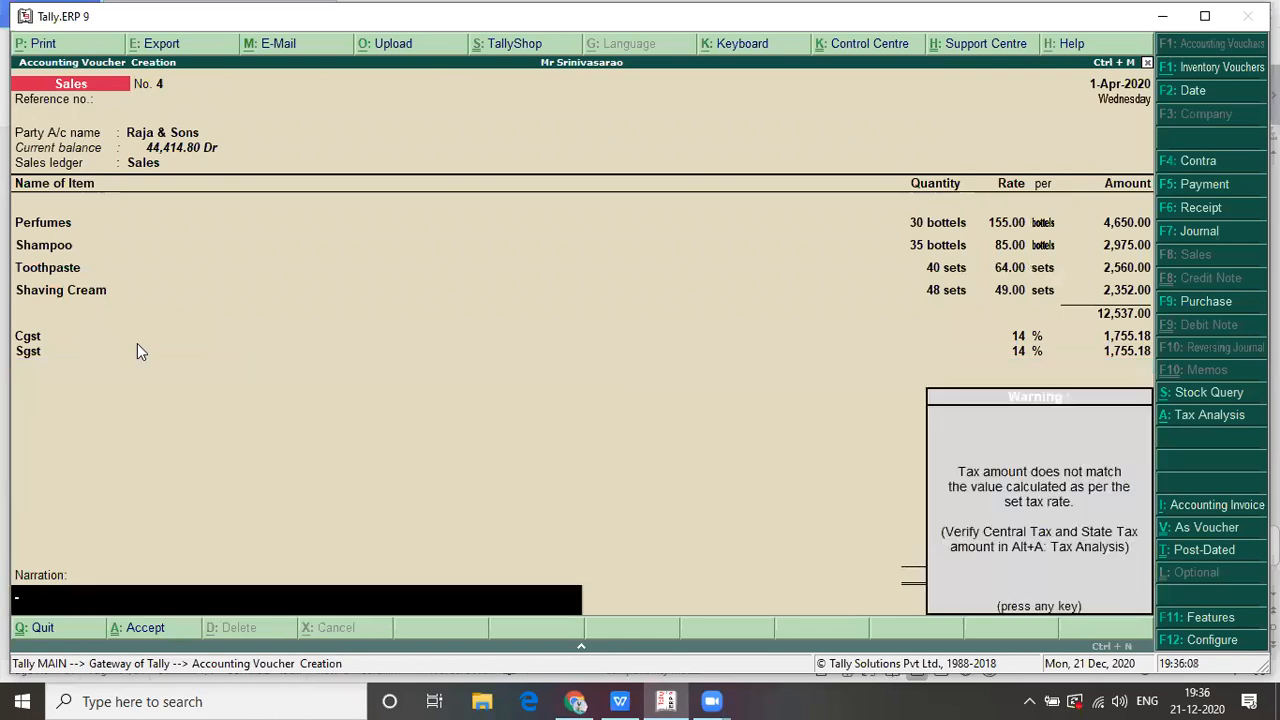
key(Return)
key(Return)
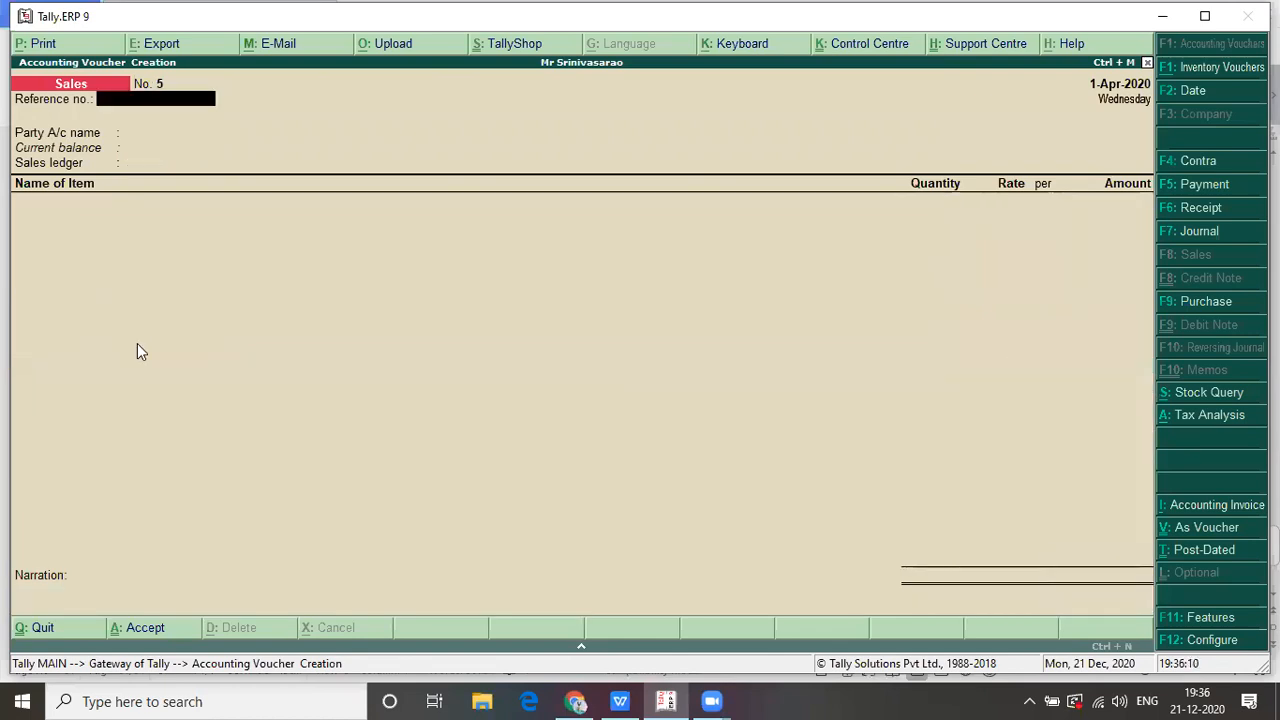
- Read the transactions that follow the Raja & Sons sales list in the WPS Office document
key(alt+Tab)
scroll(131, 352, down, 2)
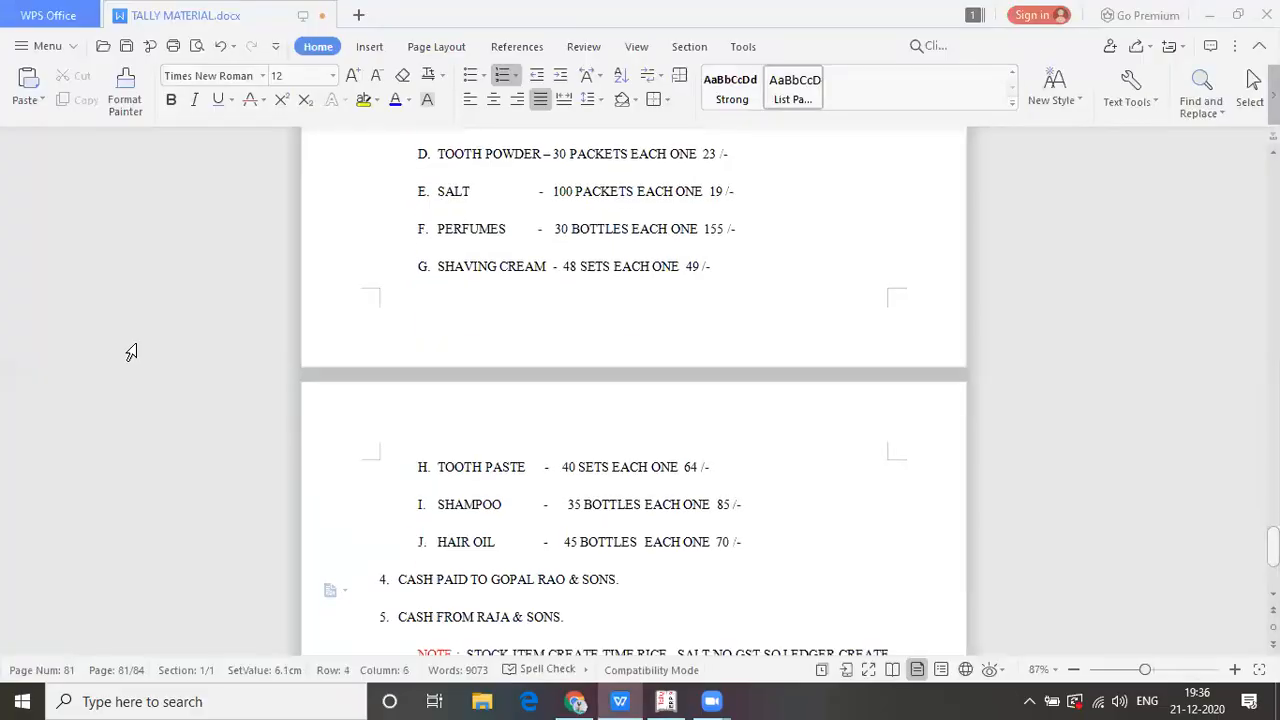
key(Up)
key(Up)
key(Up)
key(Down)
key(Down)
key(Up)
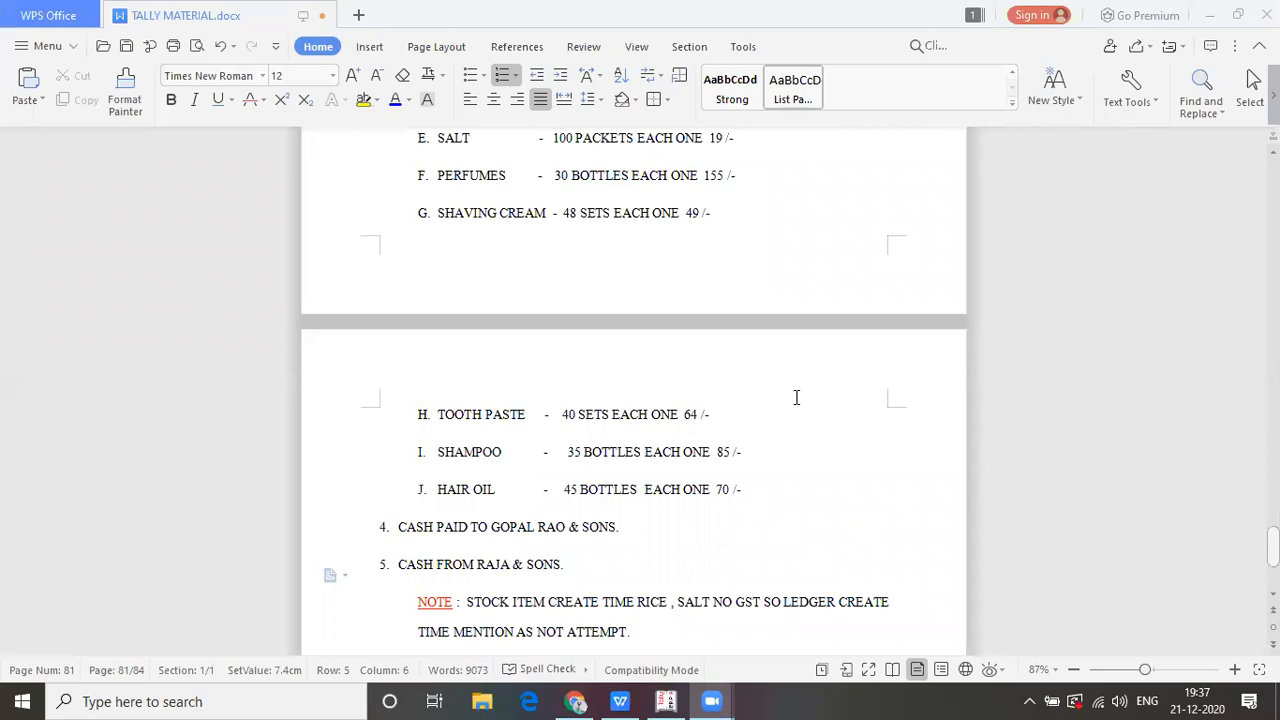
- Switch to Tally.ERP 9 and start a Payment voucher from the Cash account with Gopal & Sons as the party
key(alt+Tab)
key(alt+Tab)
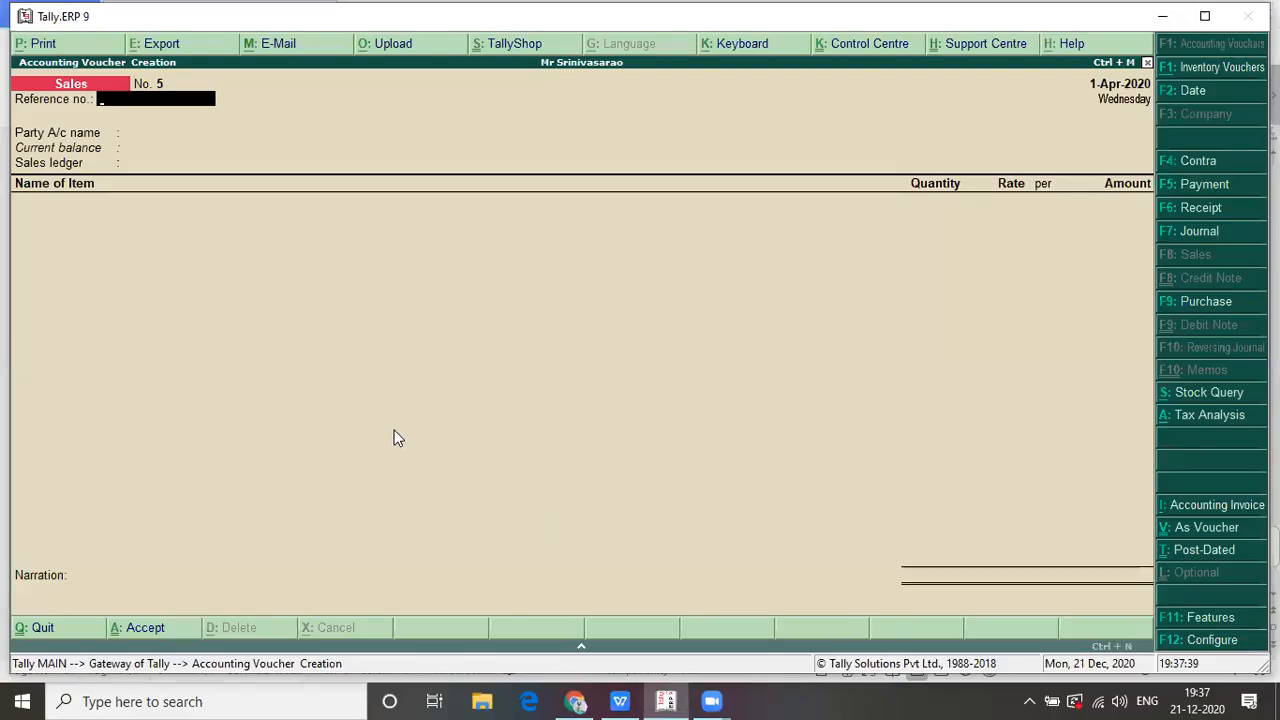
key(F5)
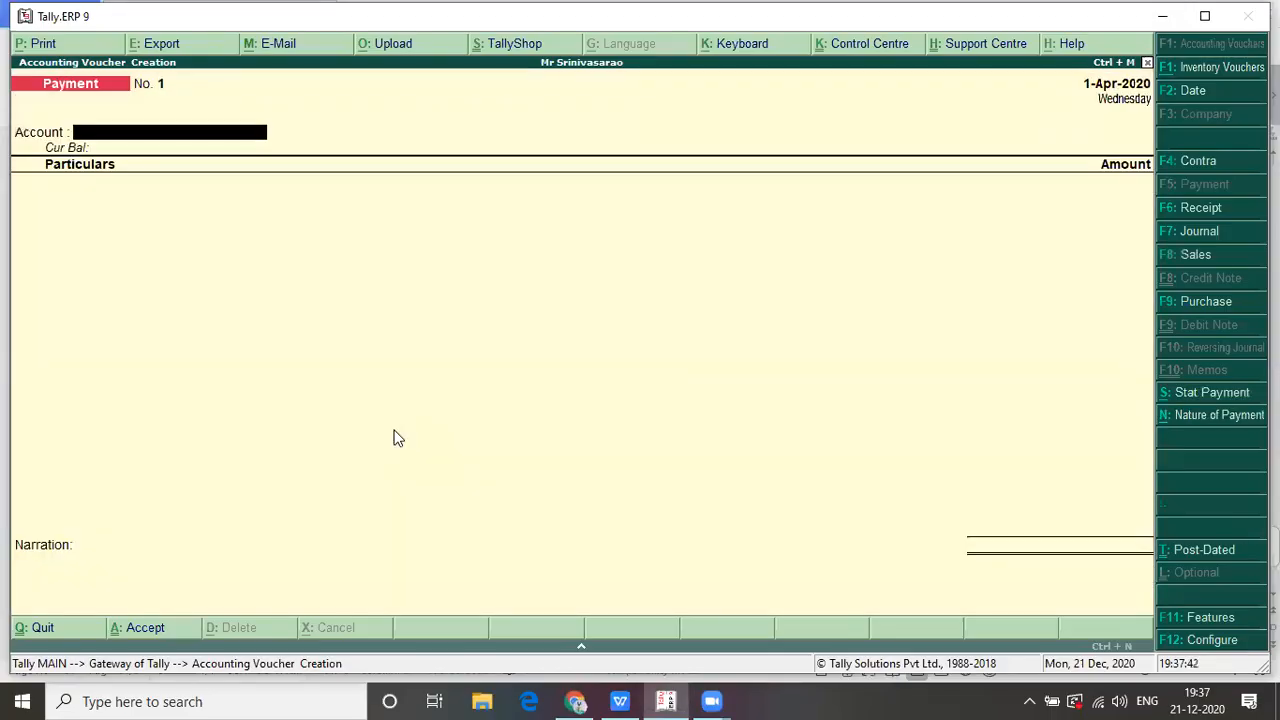
text(Cas)
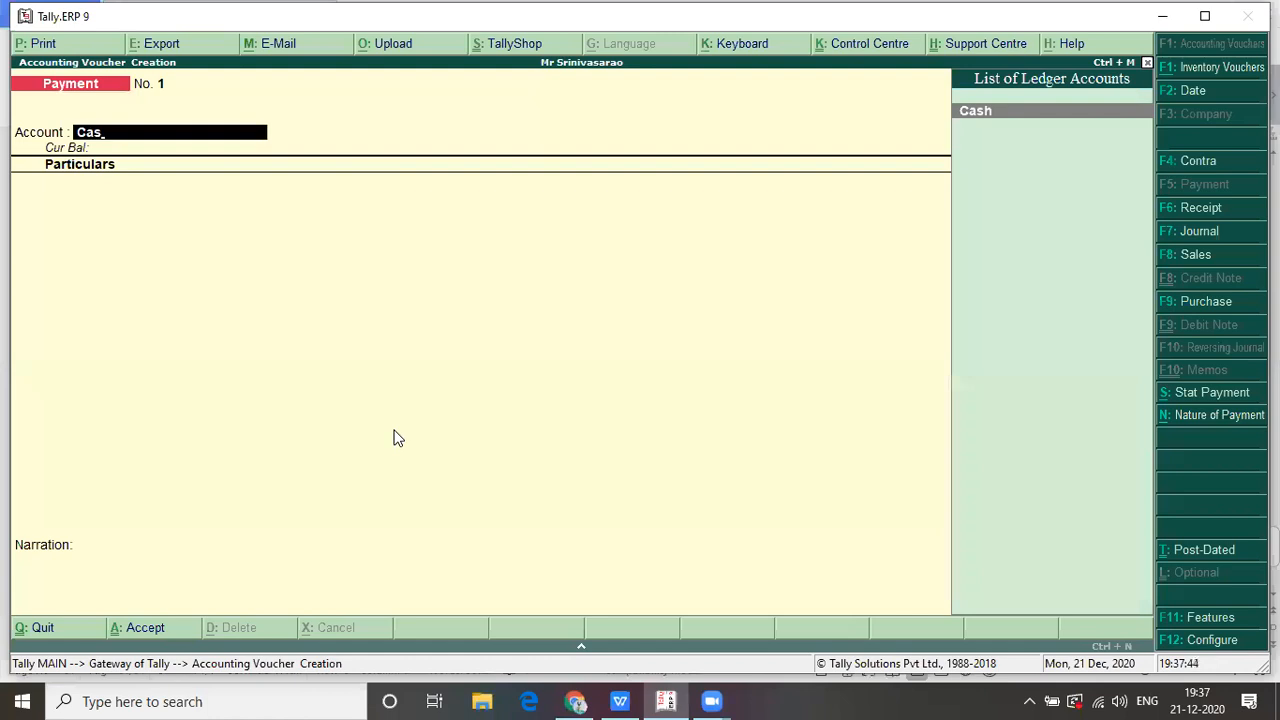
key(Return)
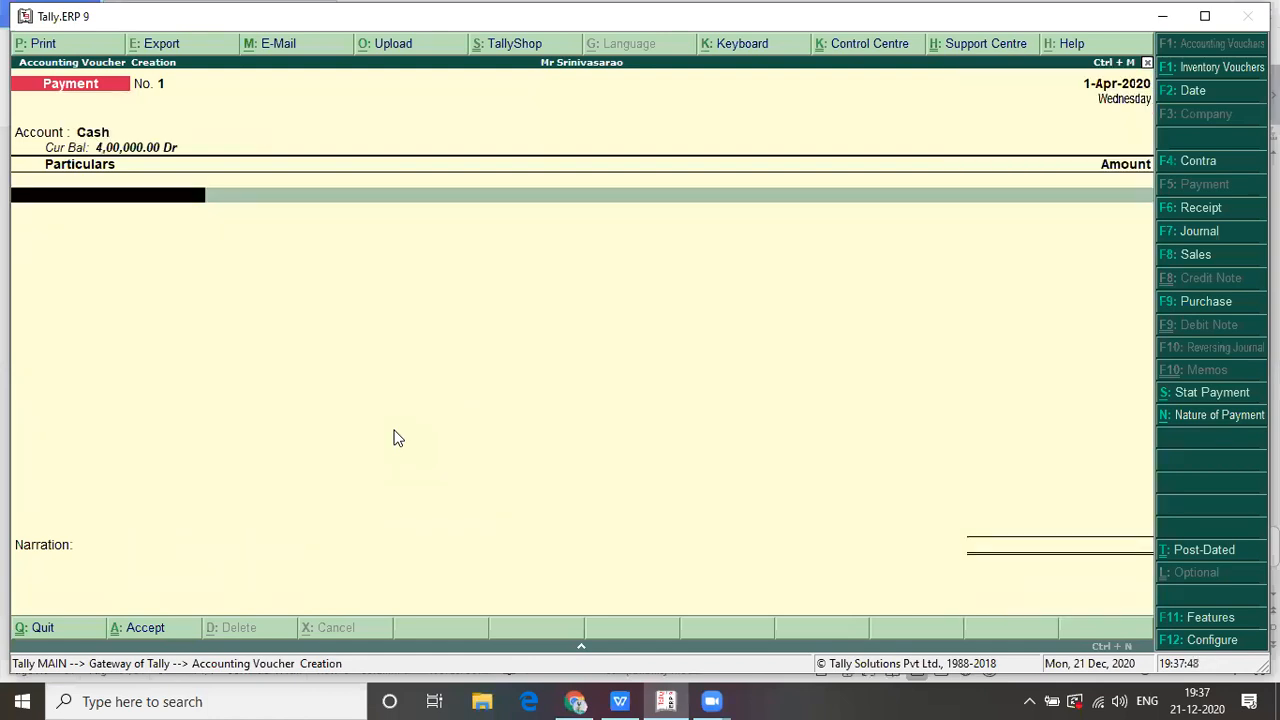
text(G)
key(Return)
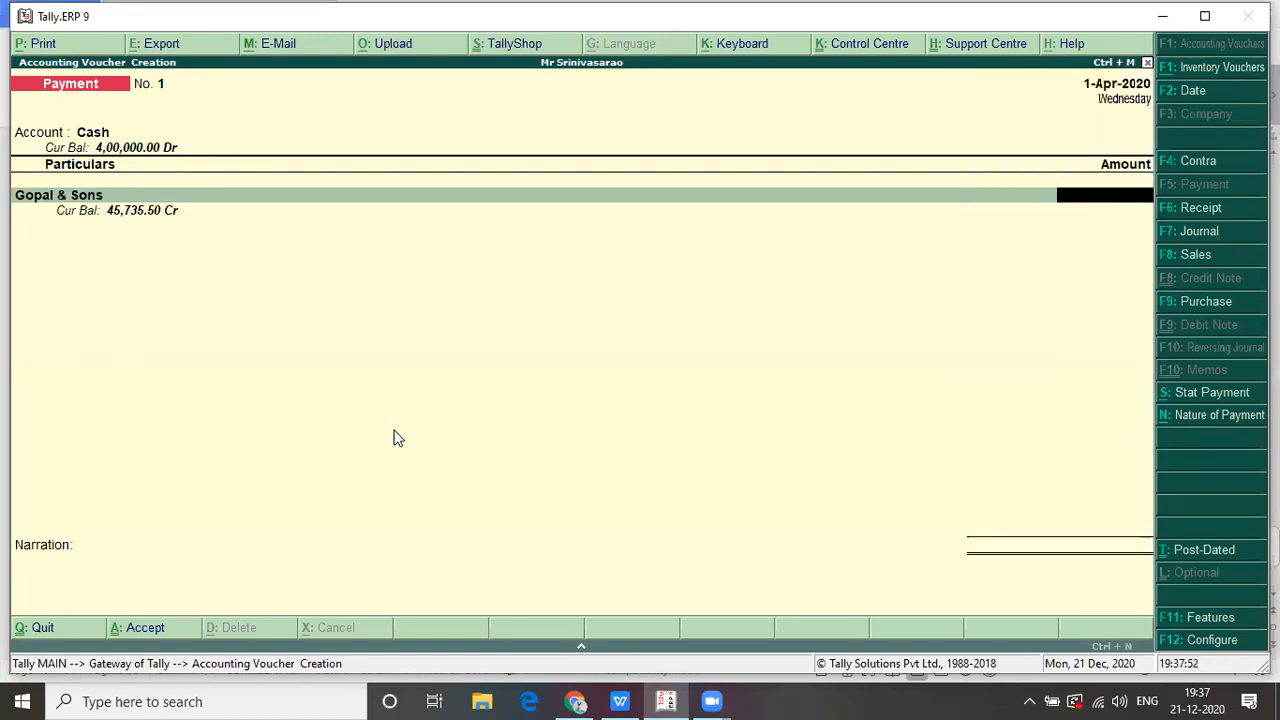
- Recheck the exercise in the WPS Office document, return to Tally.ERP 9 and enter 45,735.50 as the payment amount for Gopal & Sons
key(alt+Tab)
key(alt+Tab)
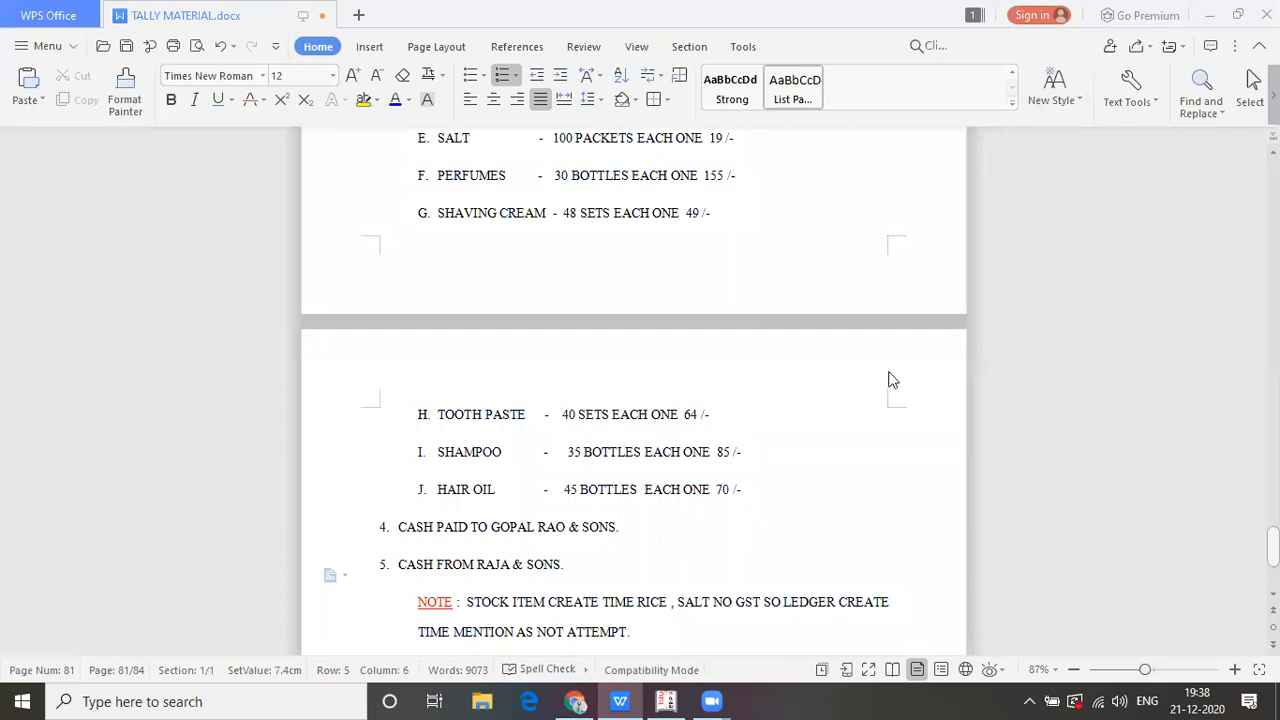
key(alt+Tab)
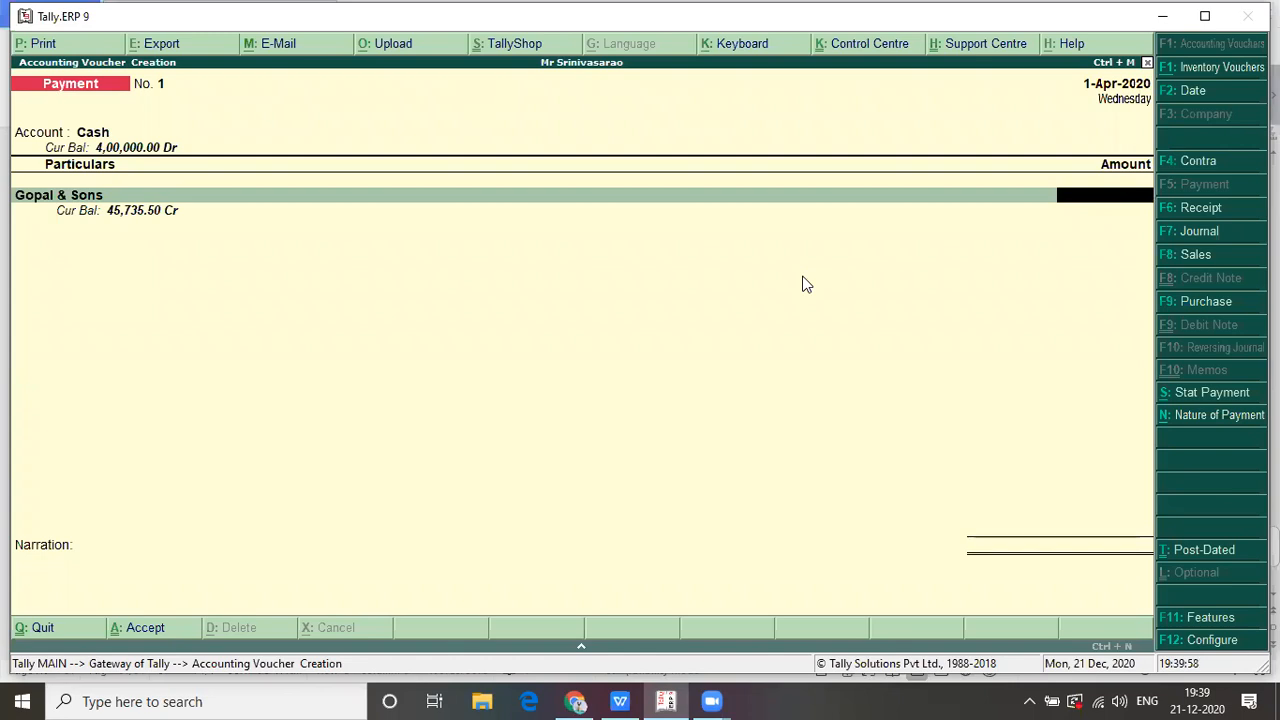
click(1108, 203)
text(45)
text(735)
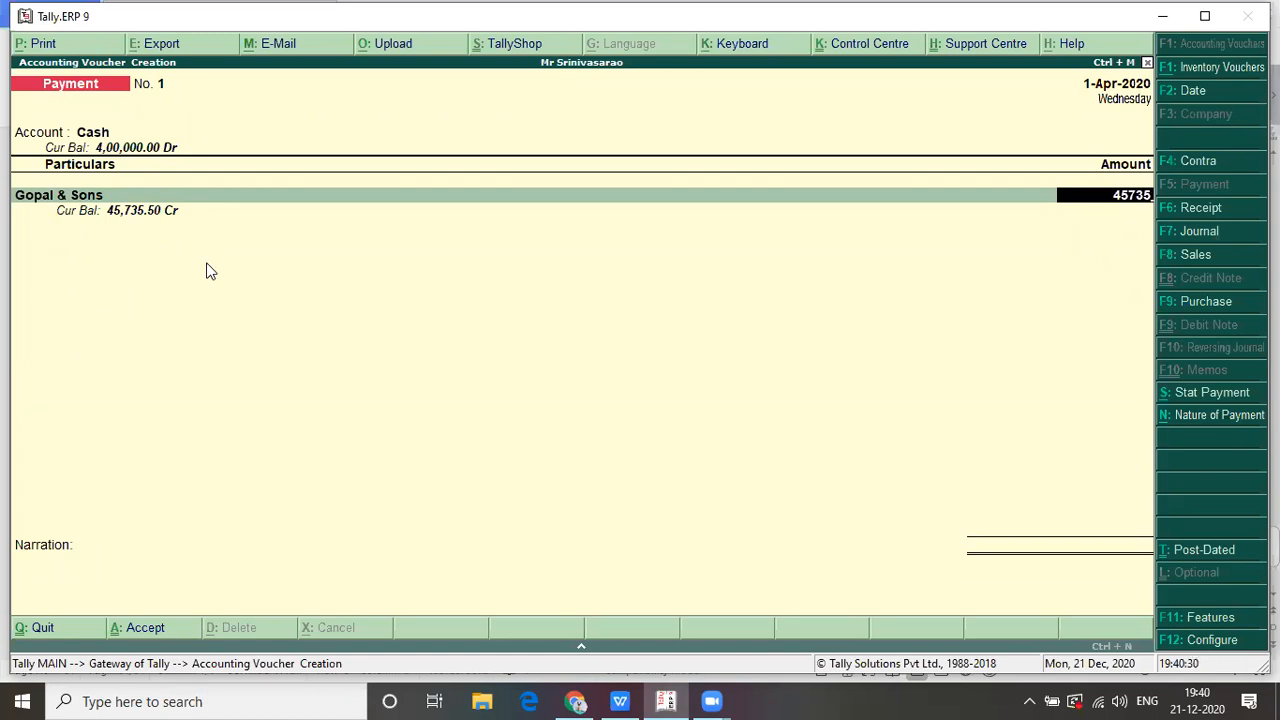
text(.50)
key(Return)
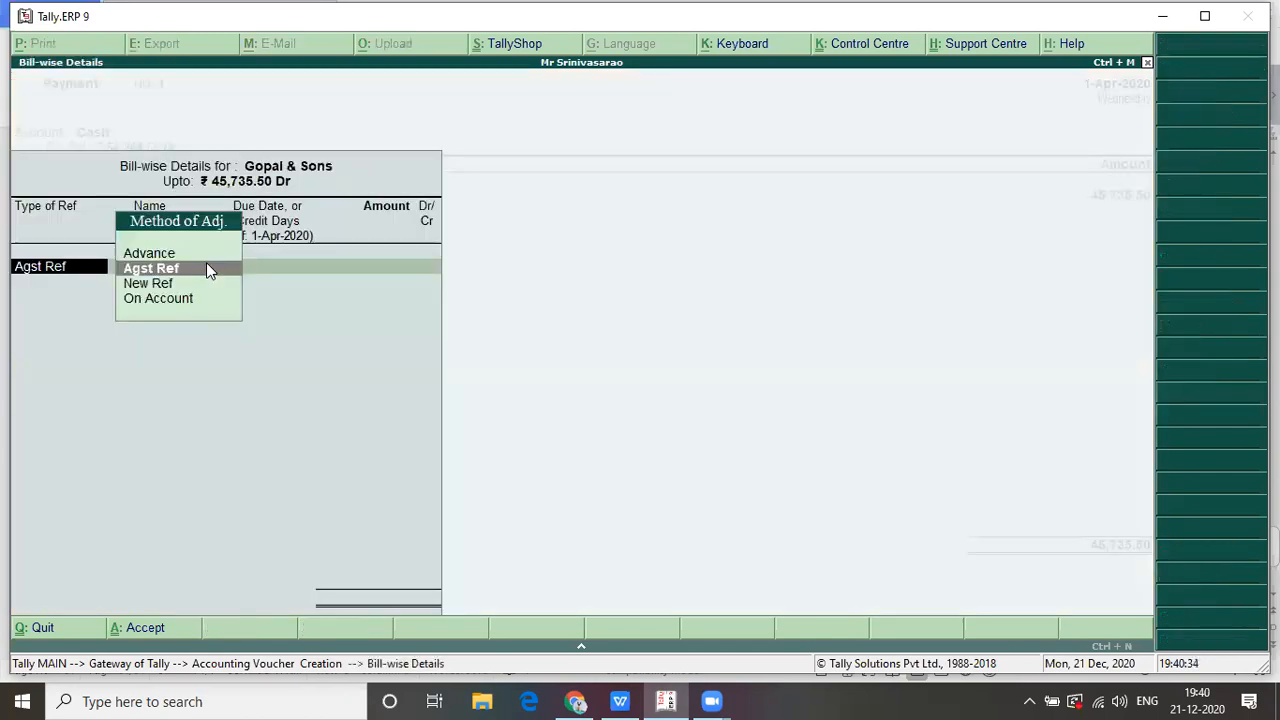
- Allocate the full Gopal & Sons amount as On Account, leave the narration empty and save the Payment voucher
key(Down)
key(Down)
key(Return)
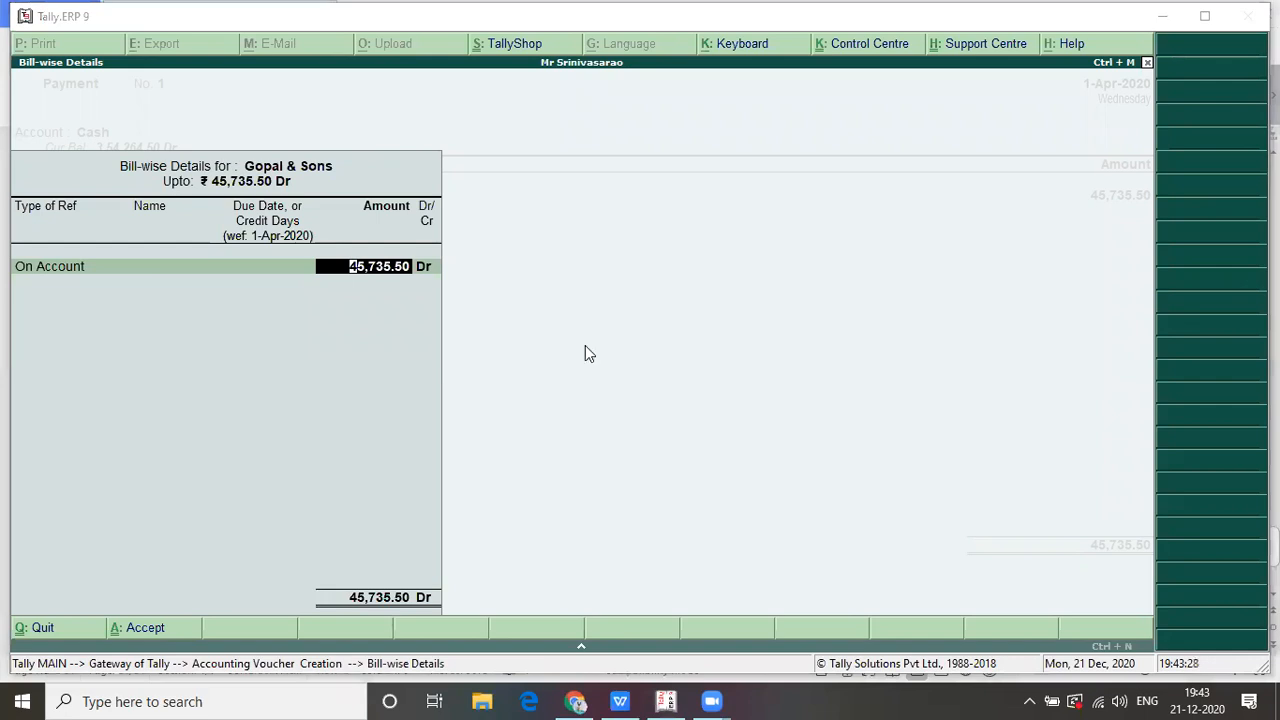
click(540, 280)
key(Return)
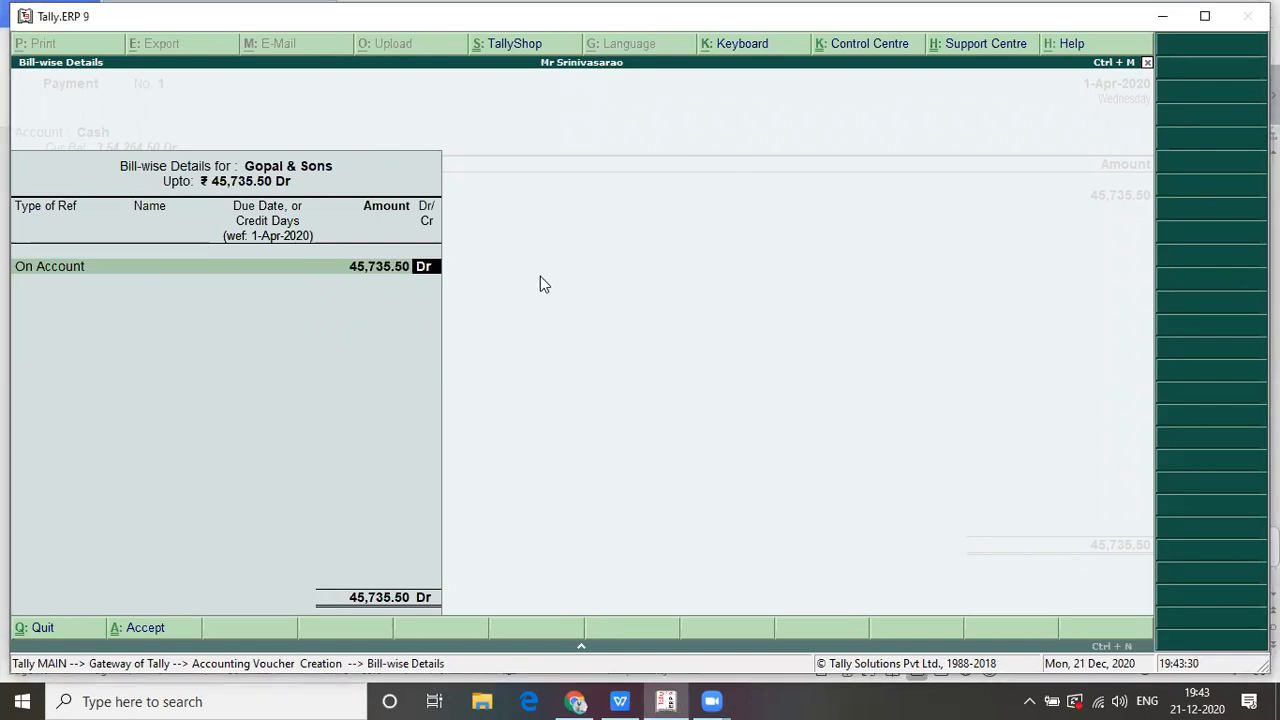
key(Return)
key(Return)
key(Return)
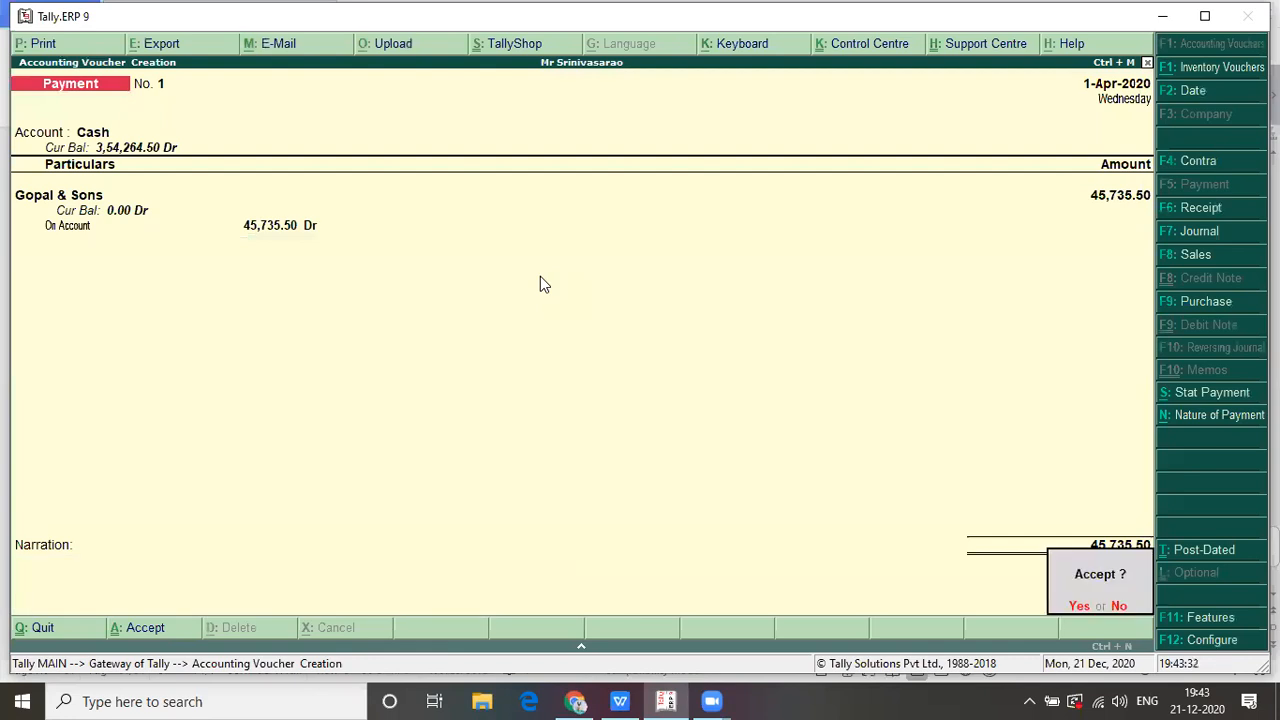
key(Return)
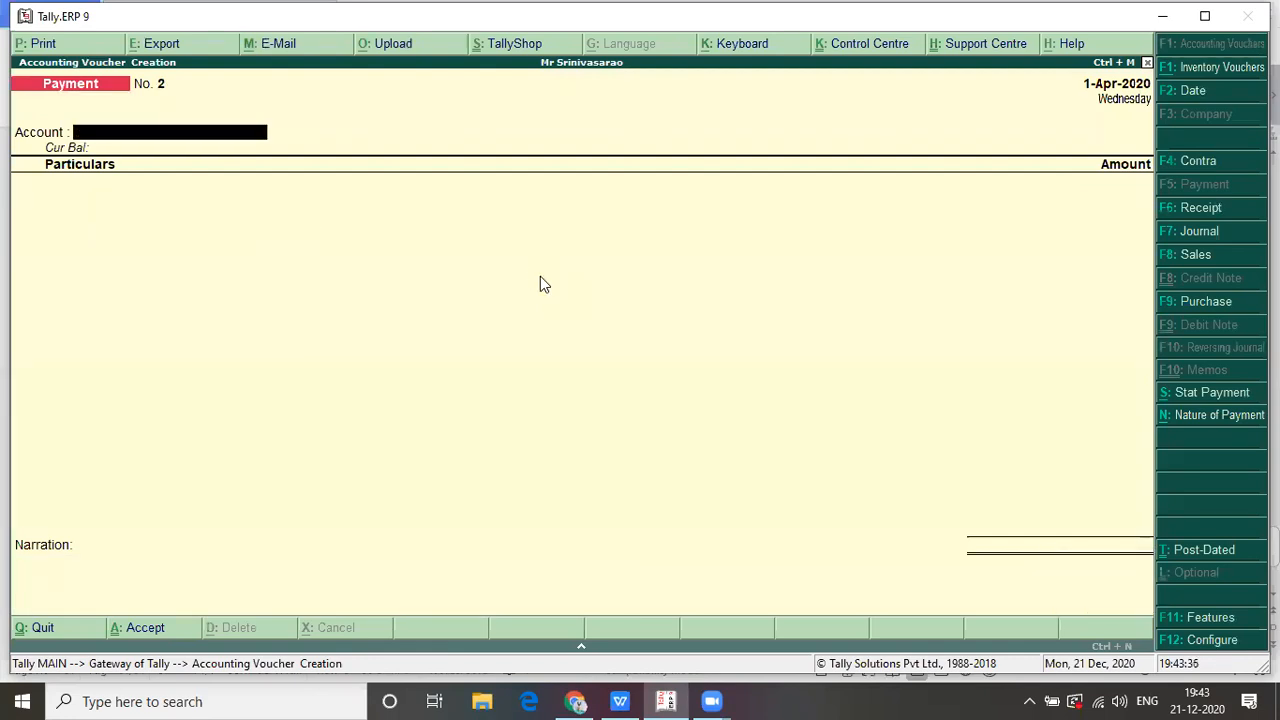
- Switch to the WPS Office document and read the transaction that follows the cash payment to Gopal Rao & Sons
key(alt+Tab)
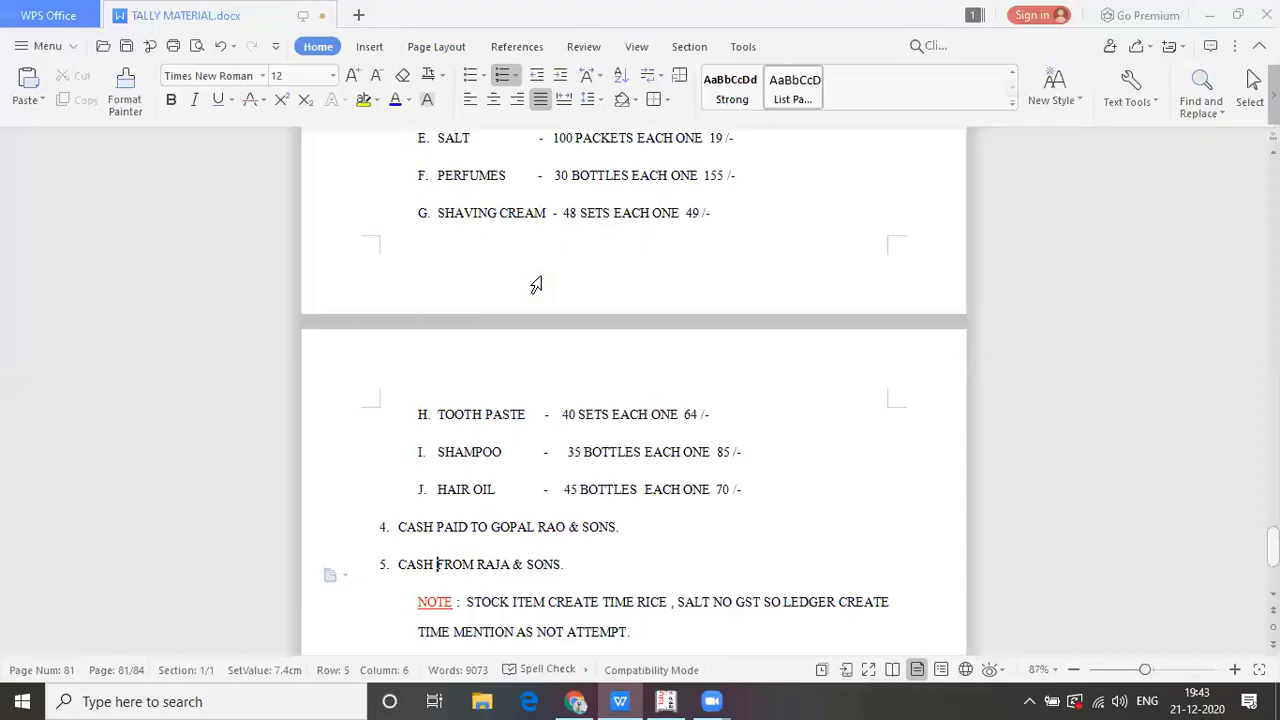
key(Up)
key(Up)
key(Up)
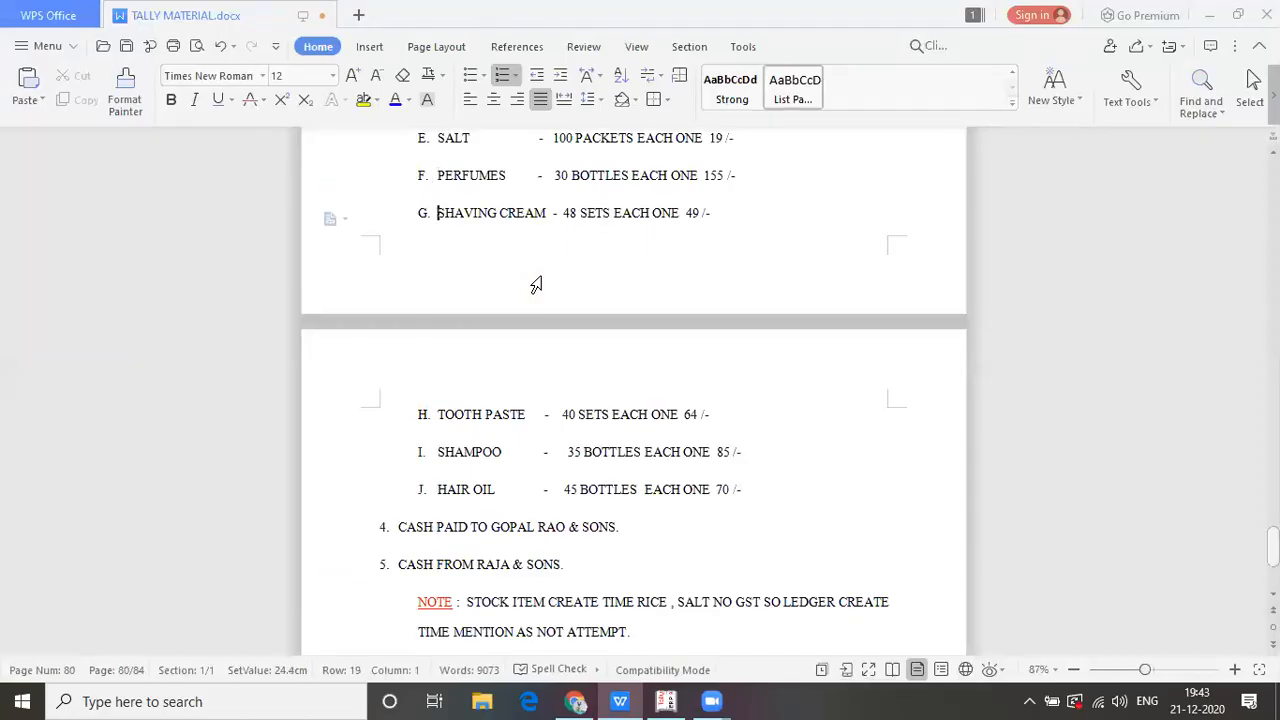
key(Down)
key(Down)
key(Down)
key(Down)
key(Down)
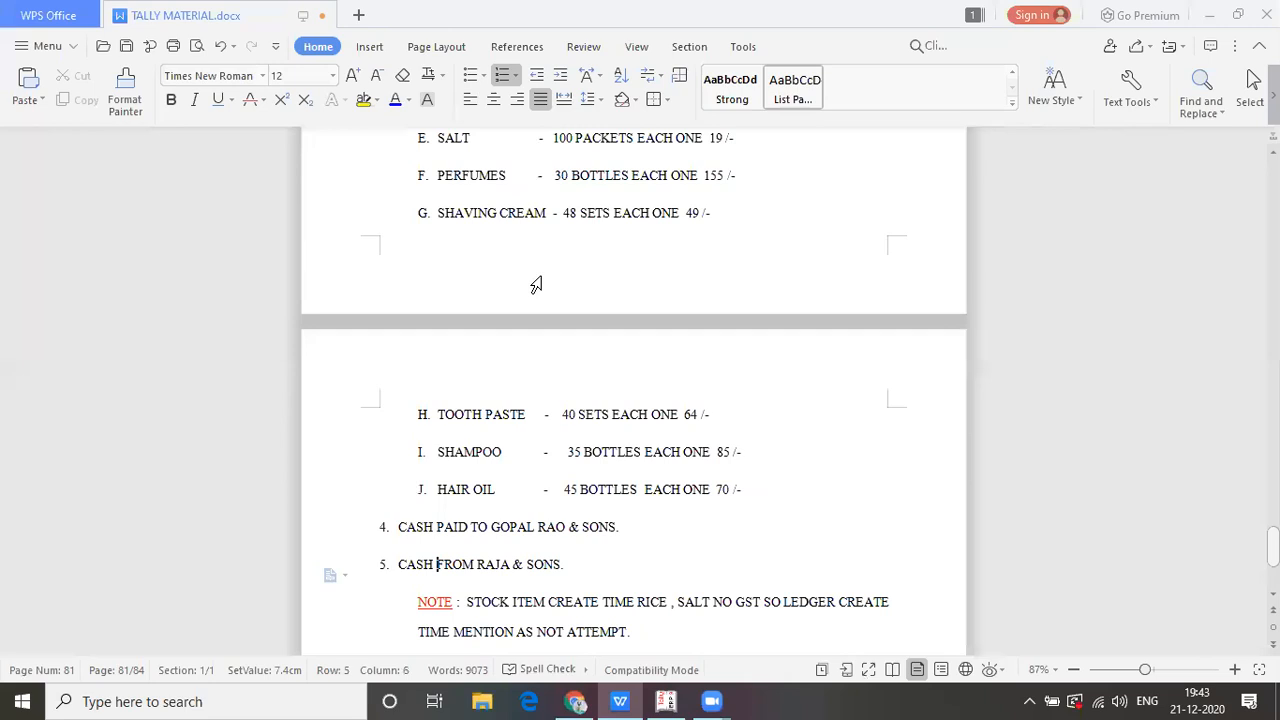
- Switch to Tally.ERP 9 and start a Receipt voucher into the Cash account from Raja & Sons for 60,462.16
key(alt+Tab)
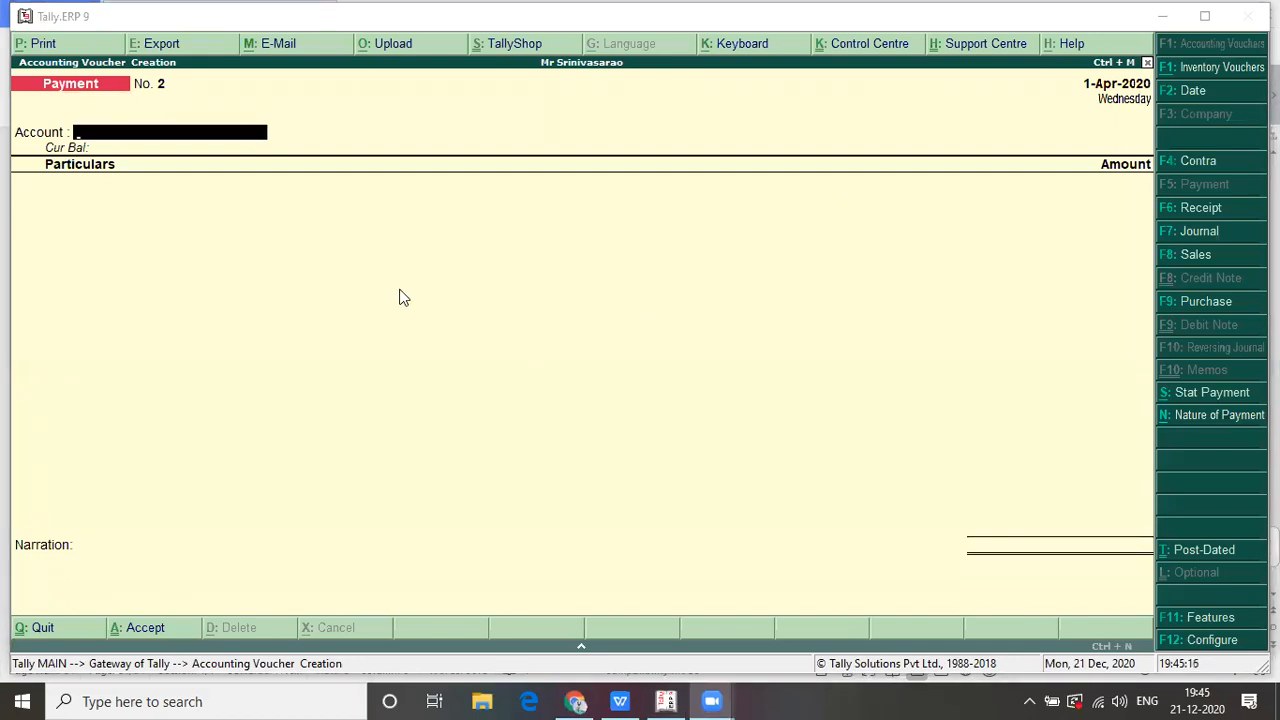
key(F6)
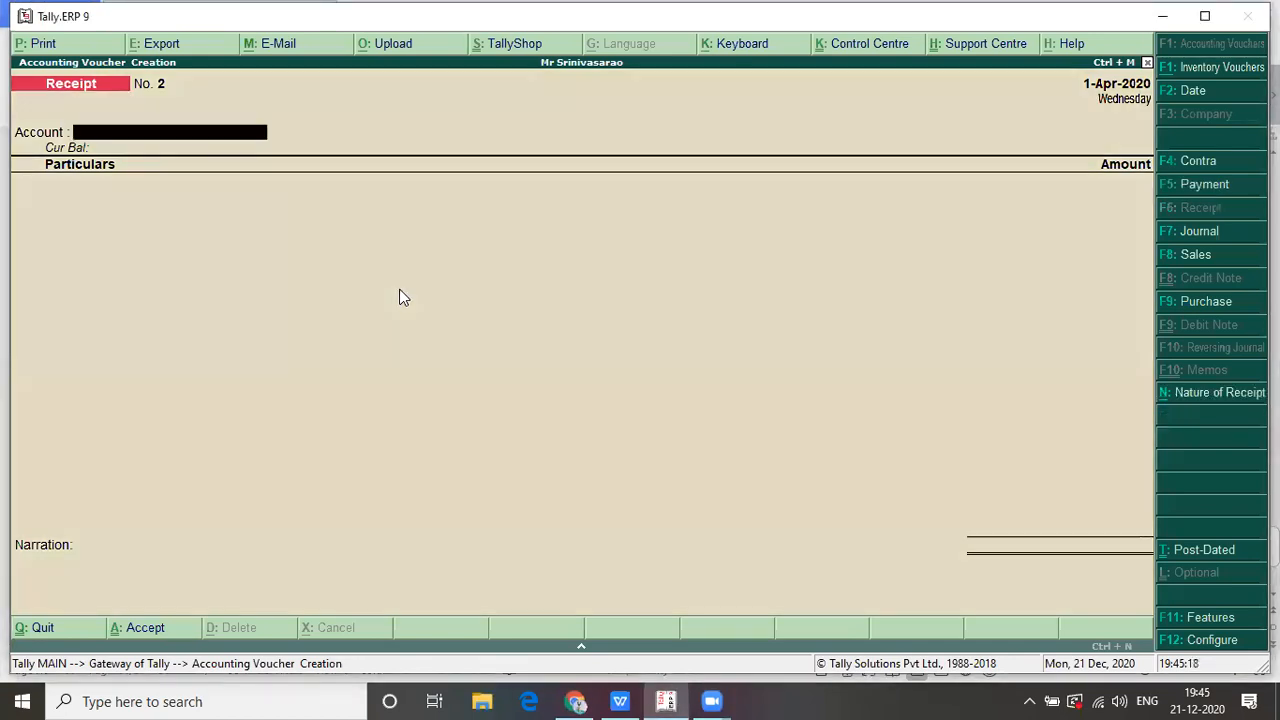
text(Cas)
key(Return)
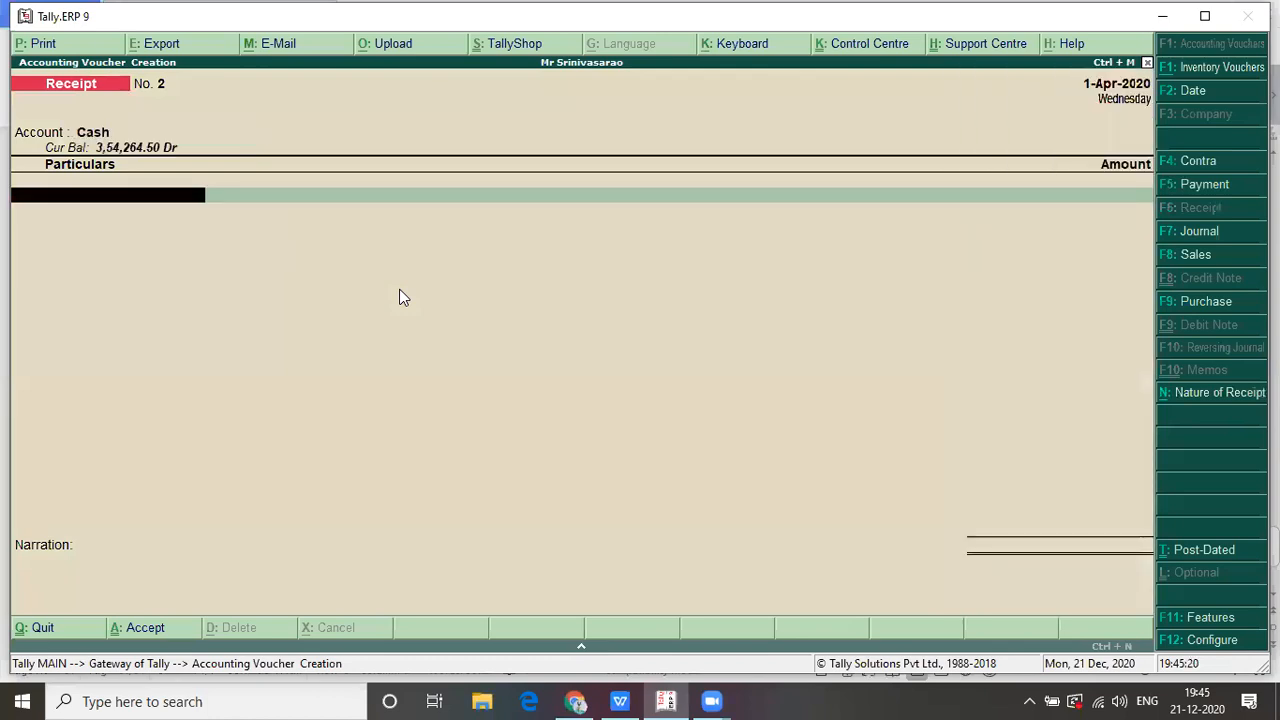
text(r)
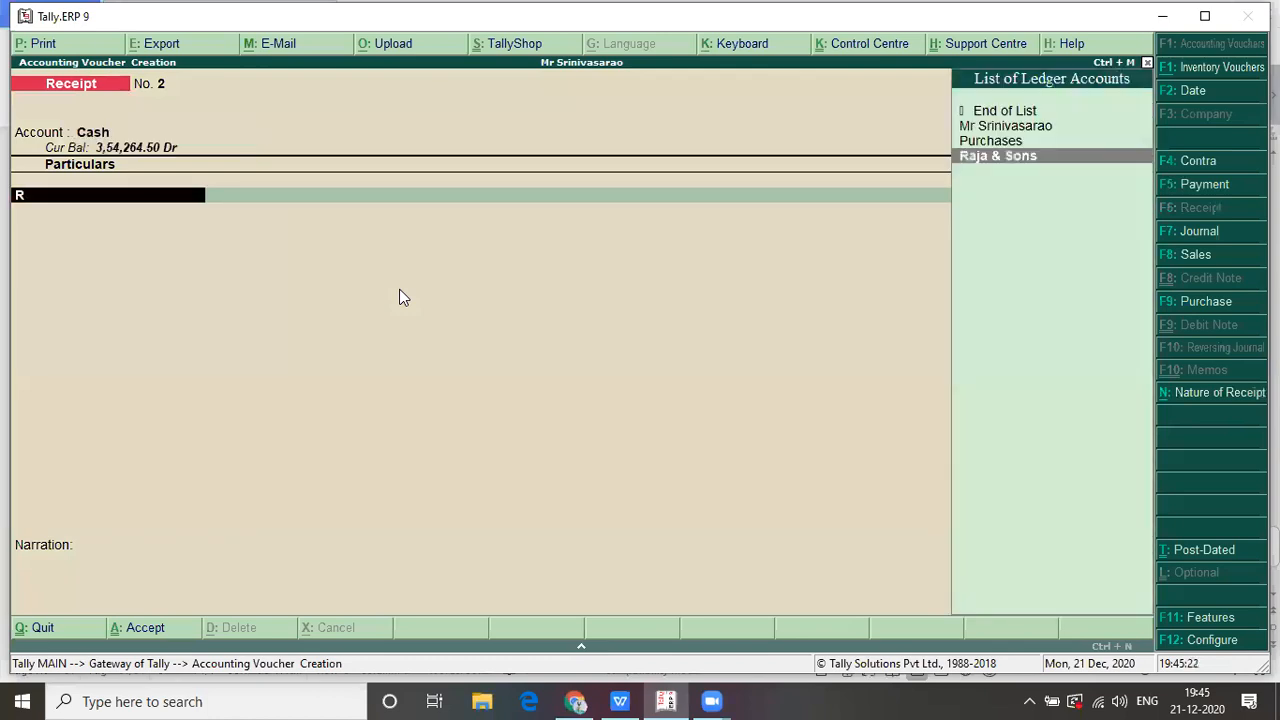
key(Return)
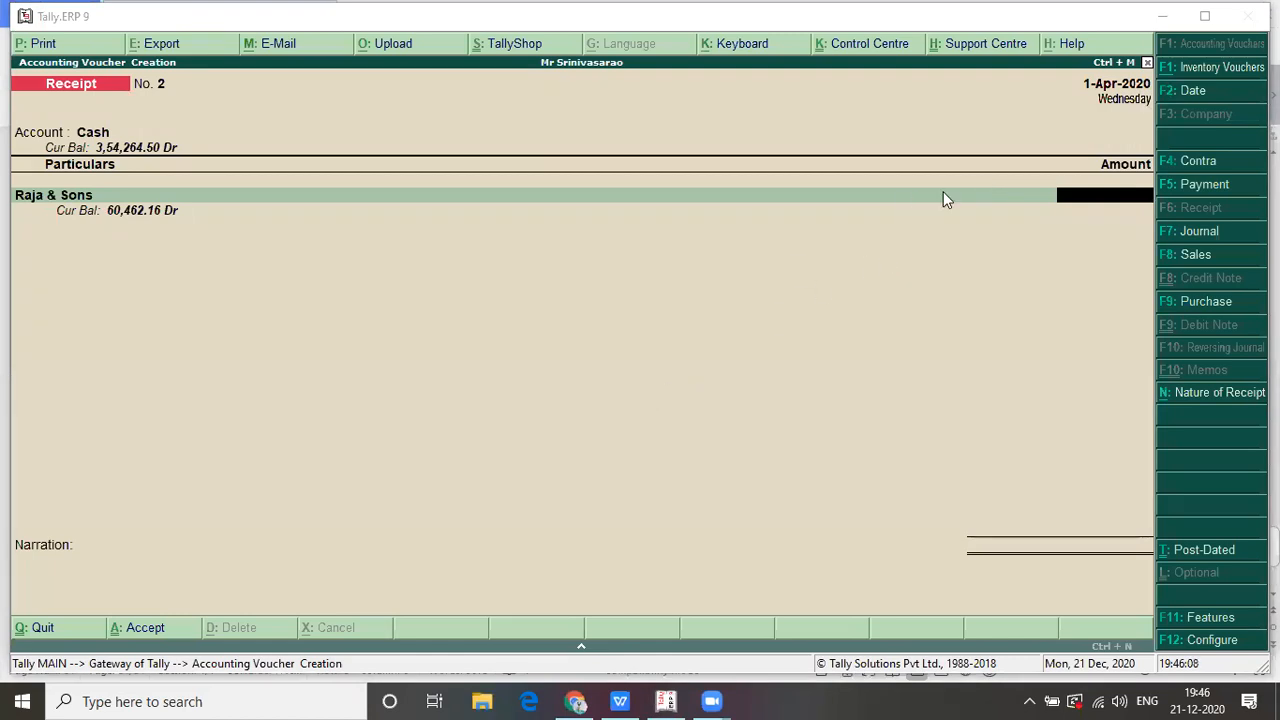
text(60)
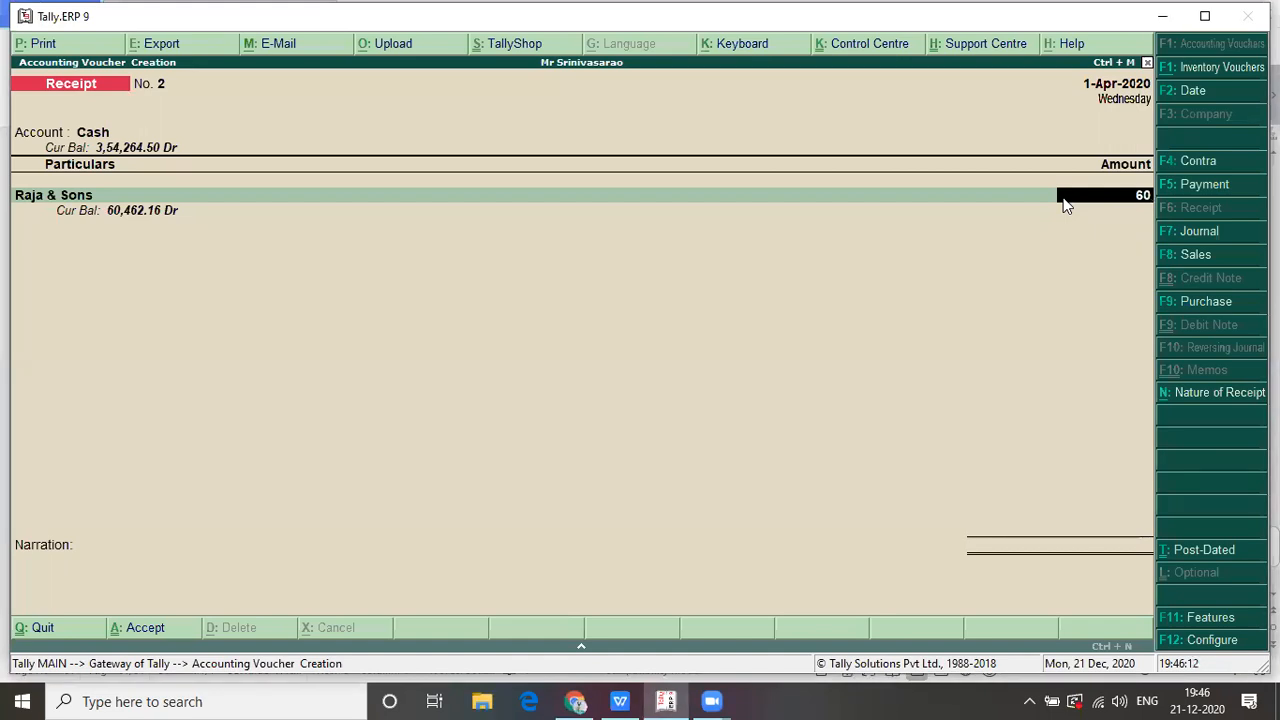
text(462.16)
key(Return)
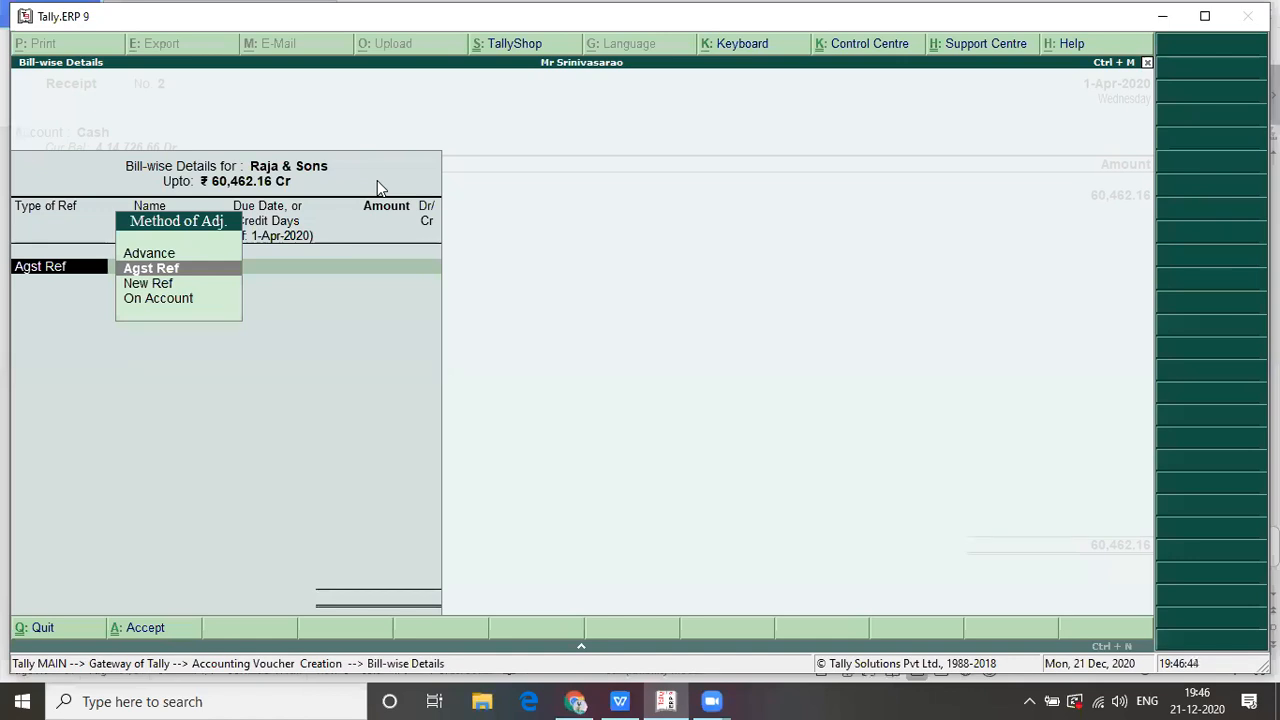
- Allocate the full Raja & Sons amount as On Account, leave the narration empty and save the Receipt voucher
key(Down)
key(Down)
key(Return)
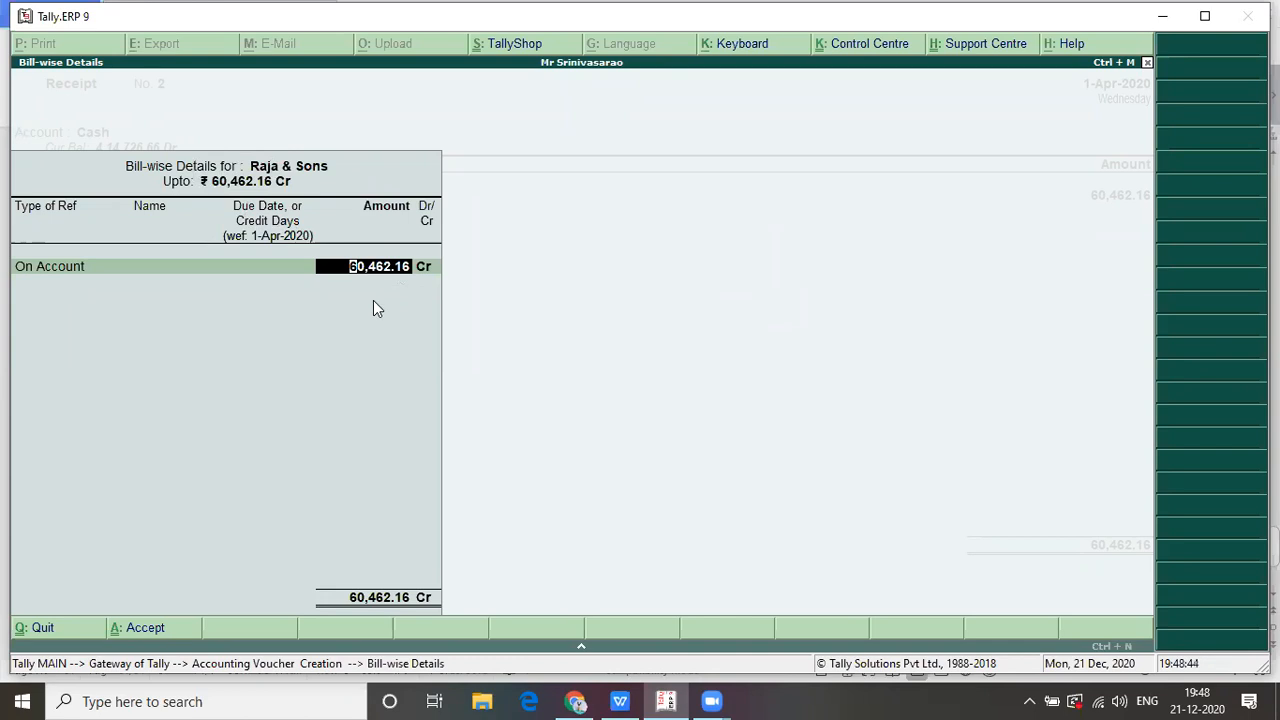
key(Return)
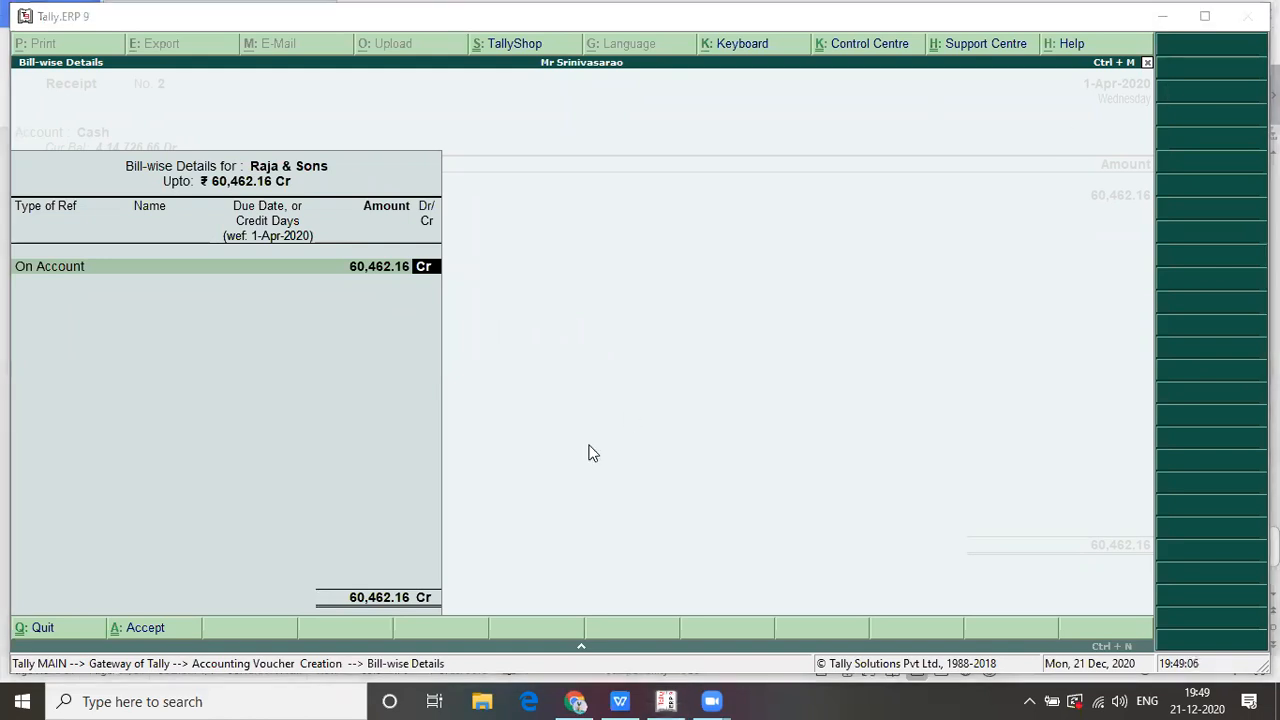
click(597, 301)
key(Return)
key(Return)
key(Return)
key(Return)
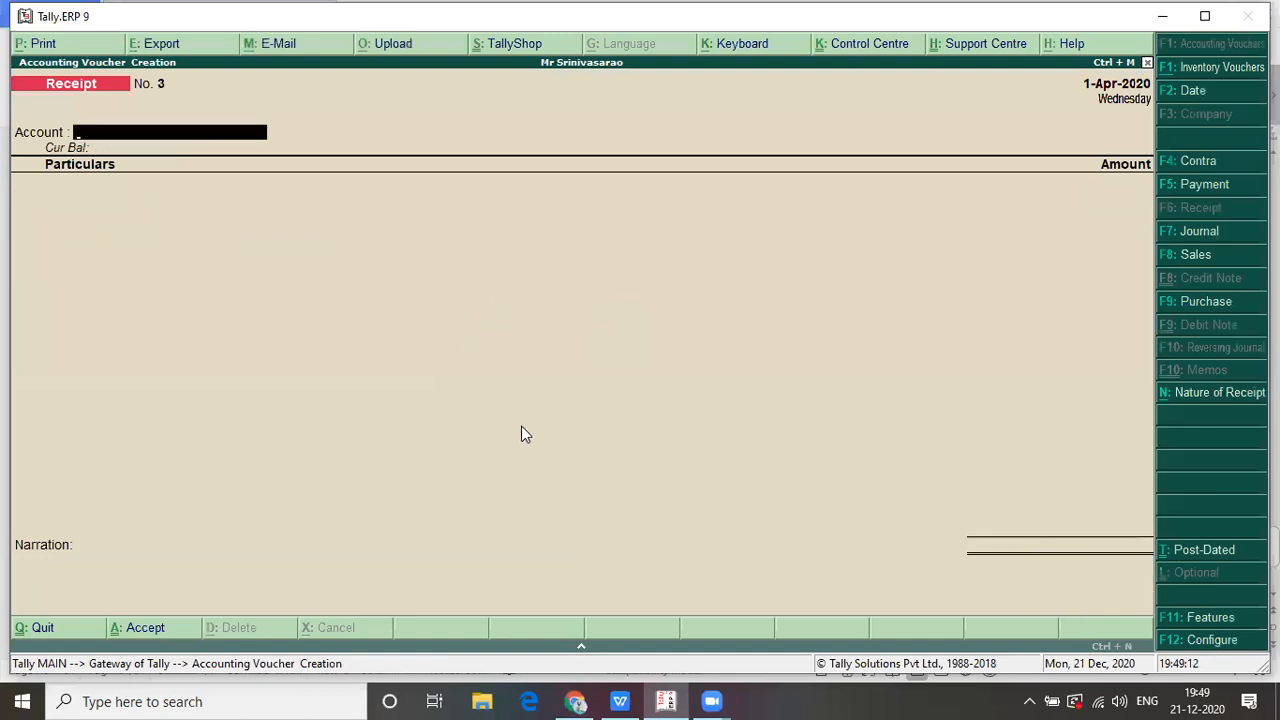
- Check the document for remaining transactions, then quit the blank Receipt voucher and return to the Gateway of Tally
key(alt+Tab)
key(alt+Tab)
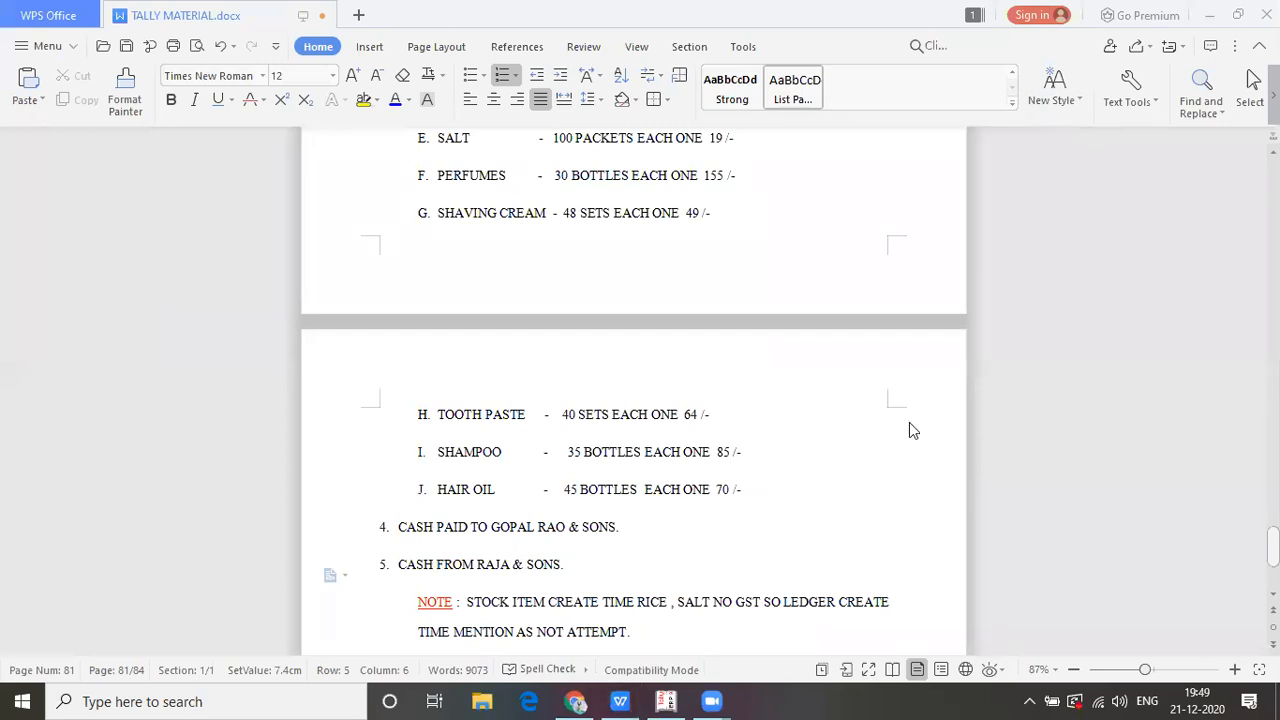
key(alt+Tab)
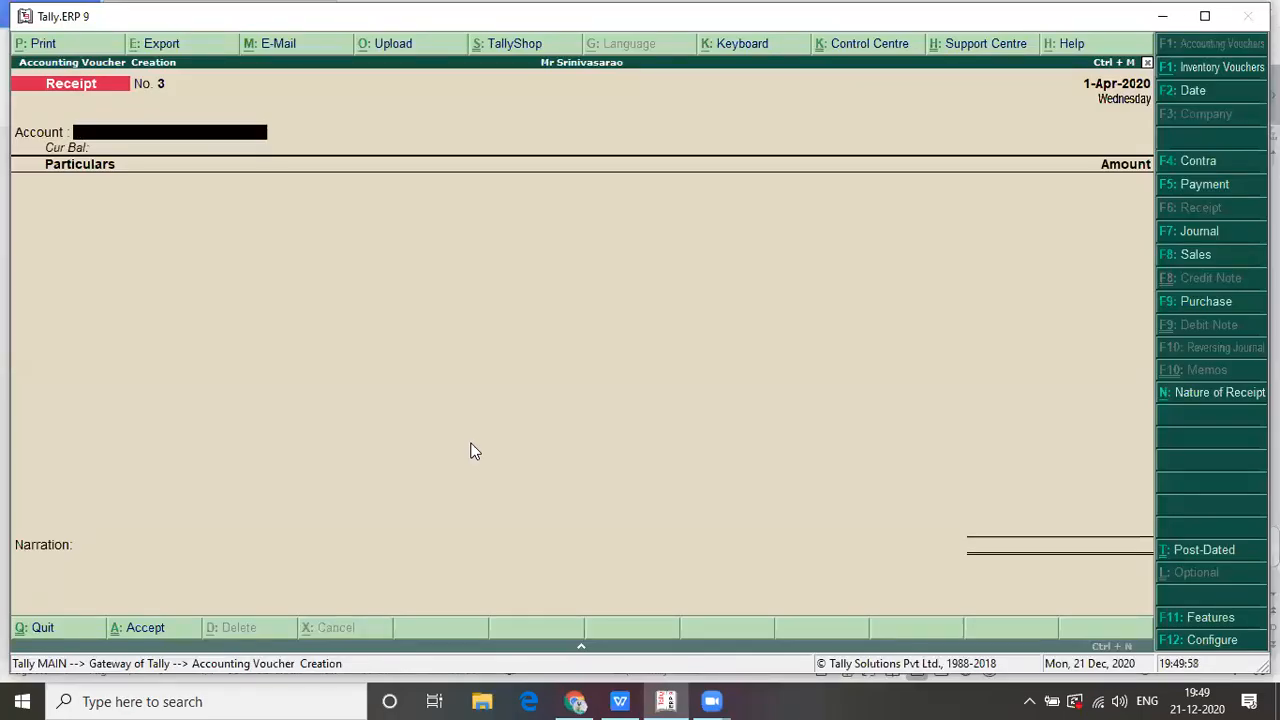
key(Return)
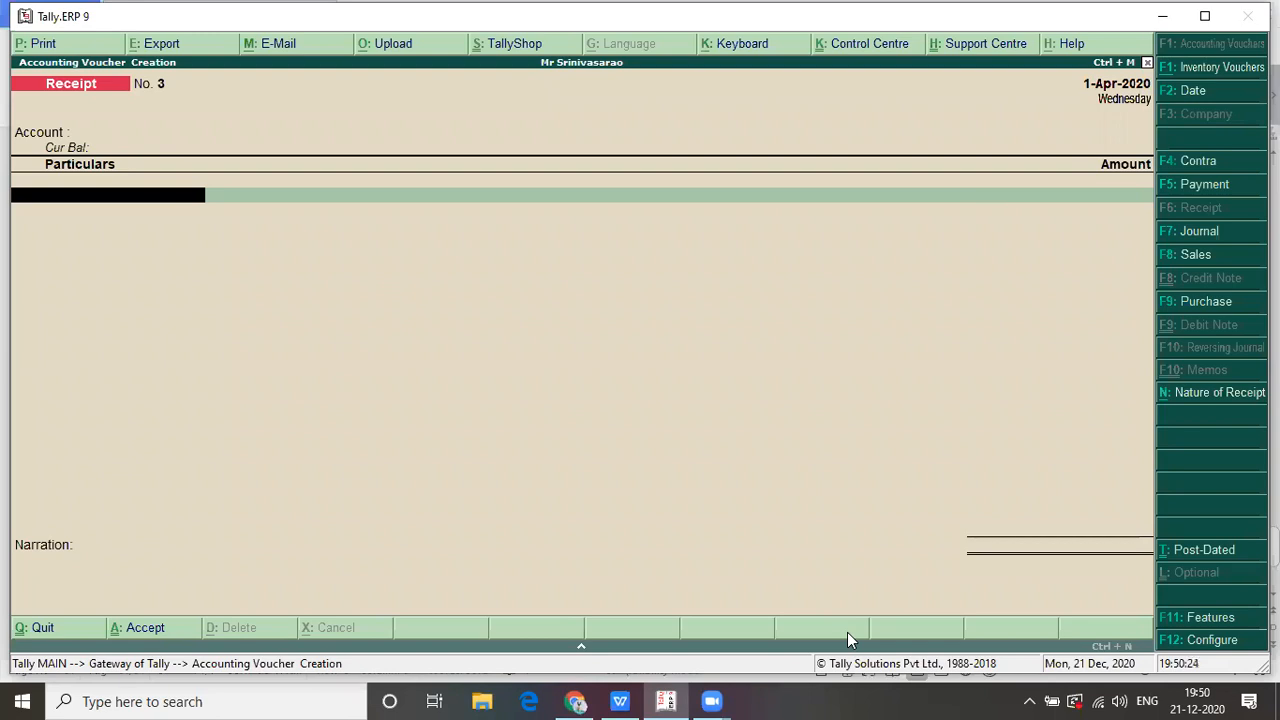
key(Escape)
key(Return)
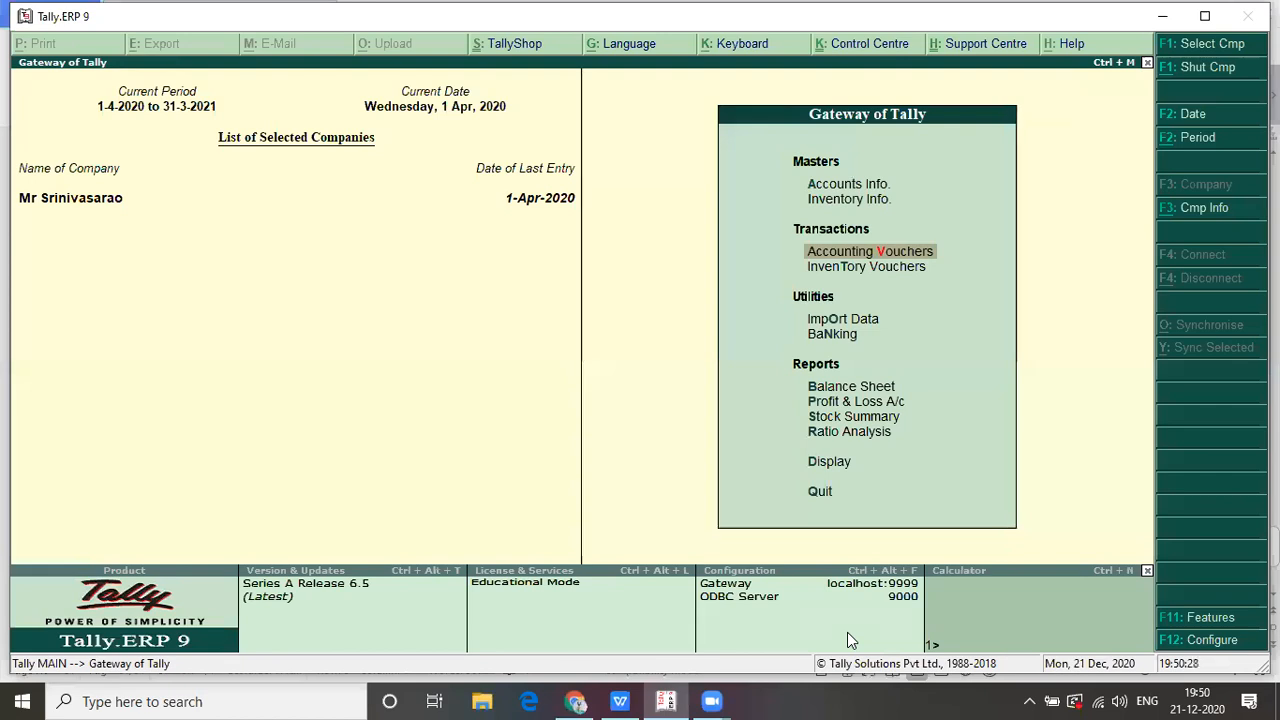
key(ctrl+alt+f)
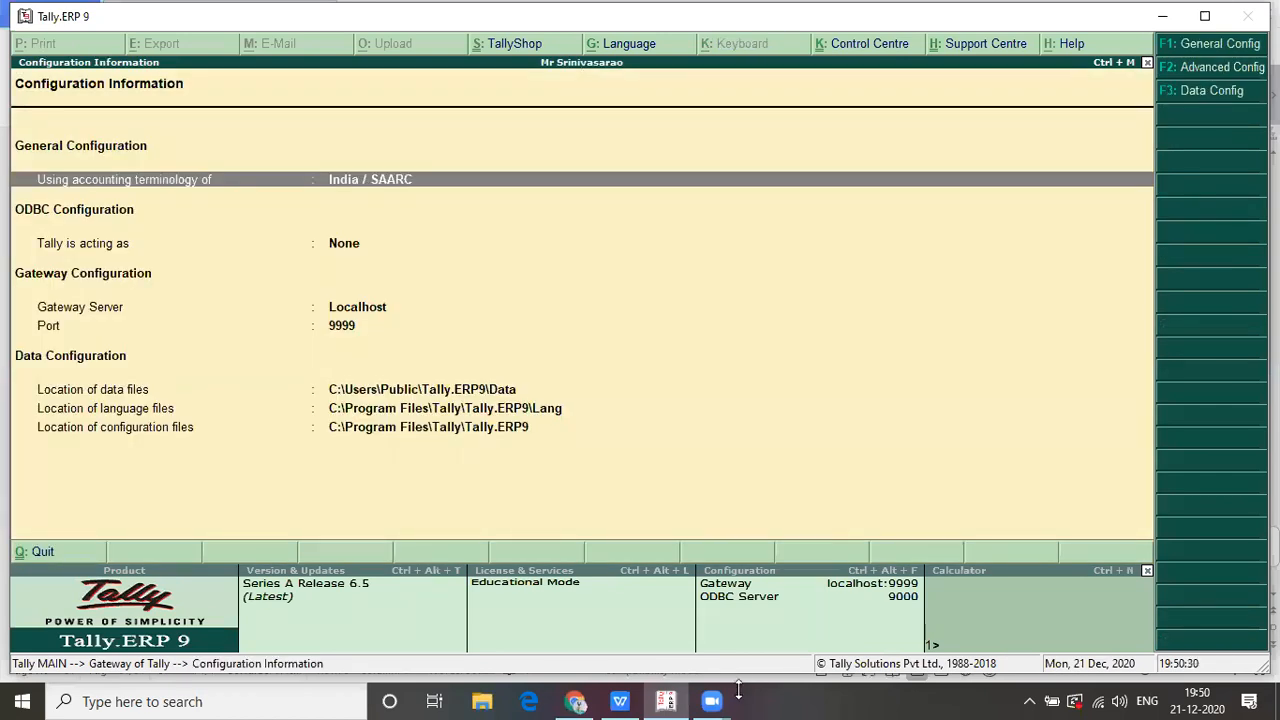
key(Escape)
- Open the Balance Sheet report and move to its Profit & Loss A/c line
key(Up)
key(Up)
key(Up)
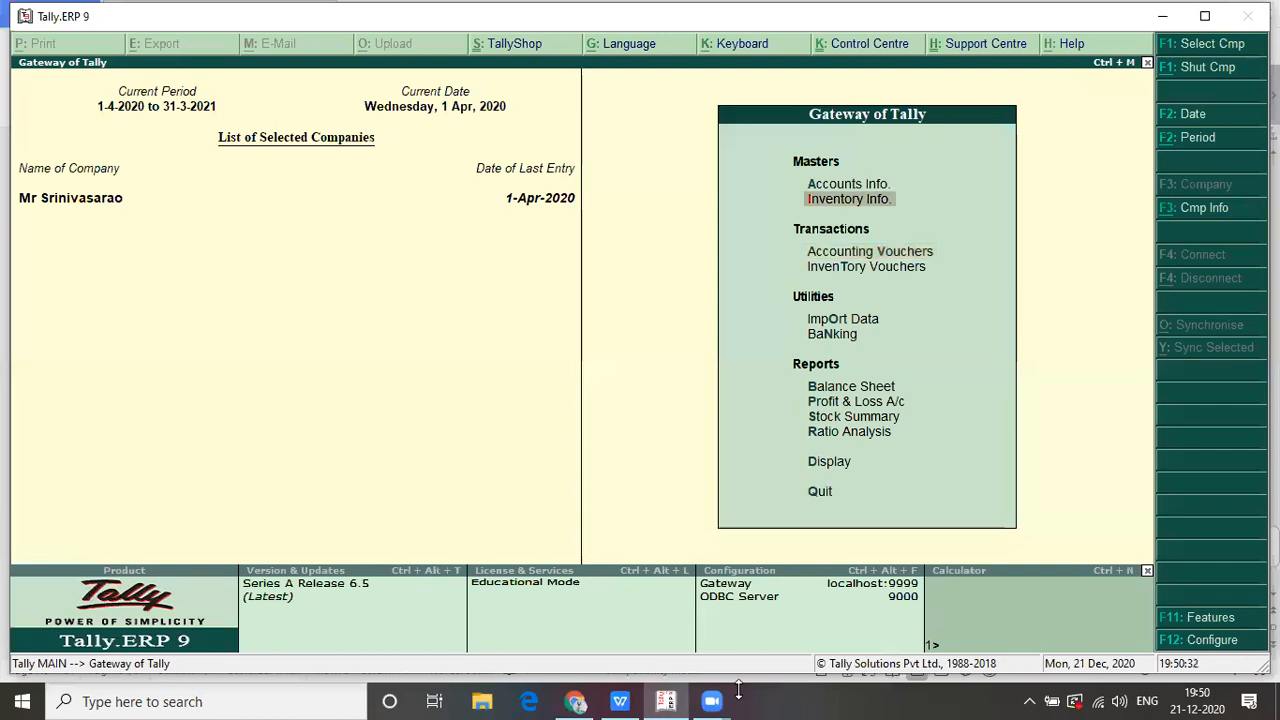
key(Up)
key(Up)
key(Up)
key(Up)
key(Up)
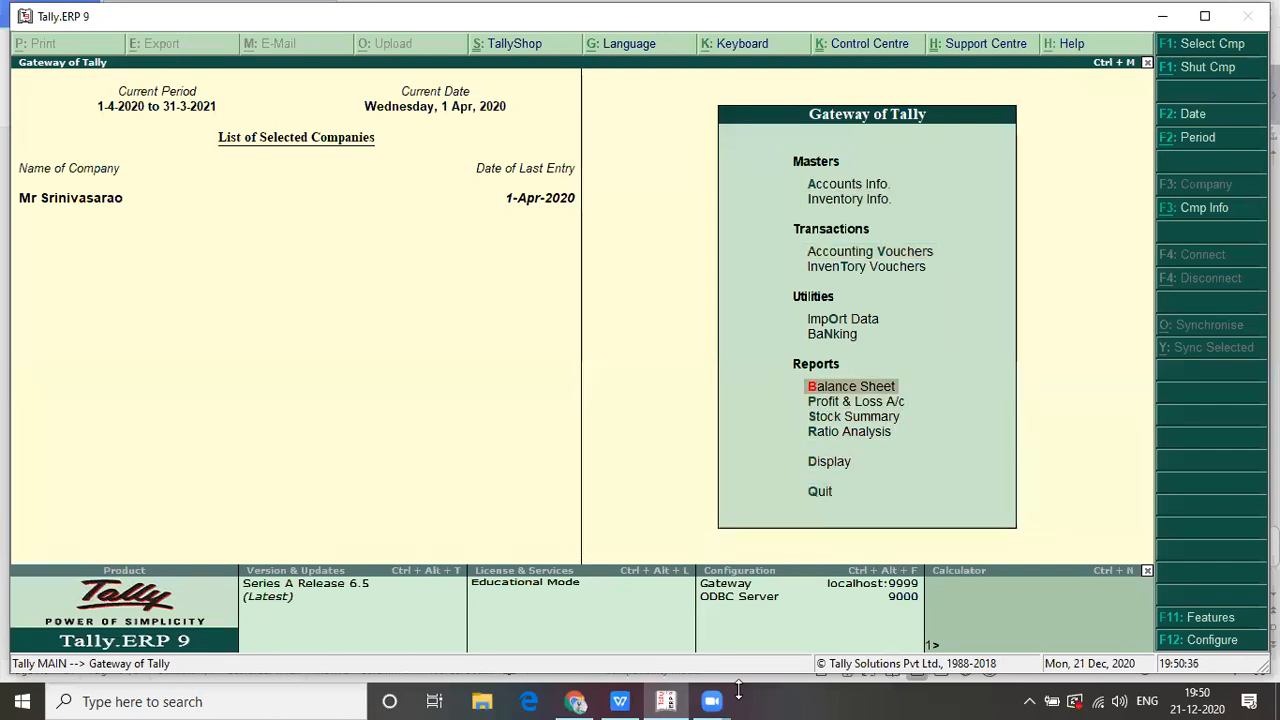
key(Return)
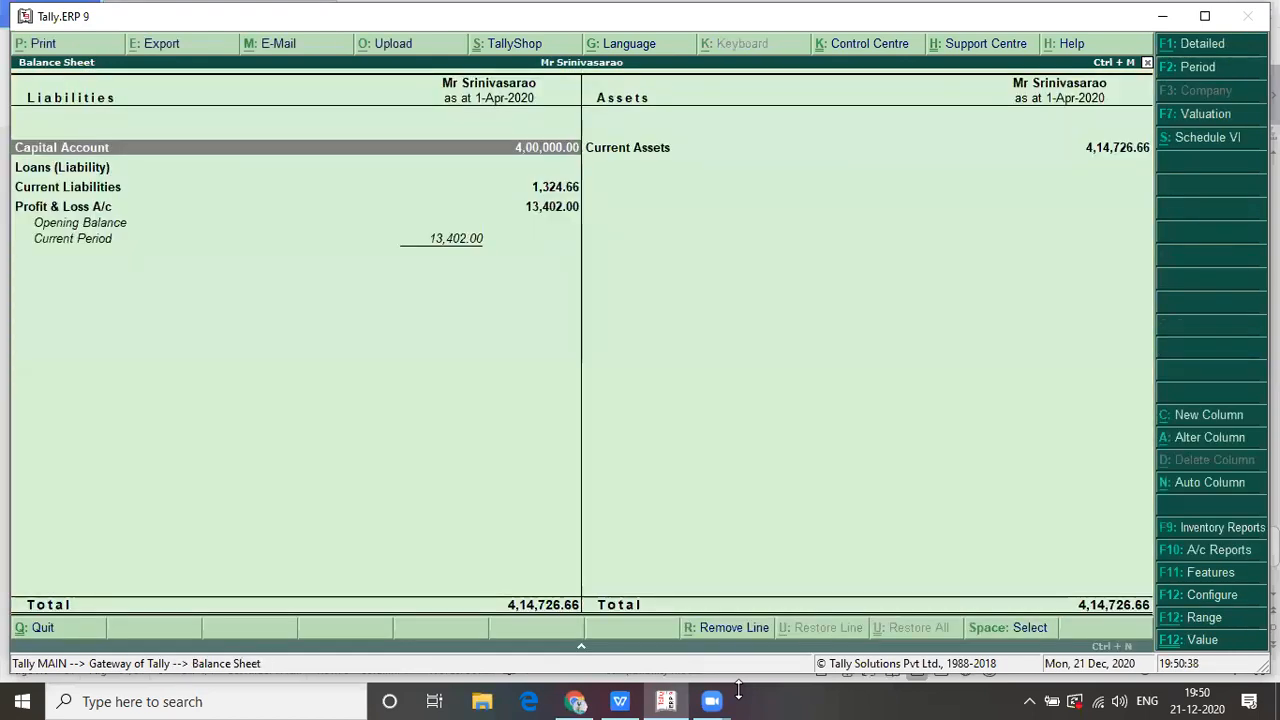
key(Down)
key(Down)
key(Down)
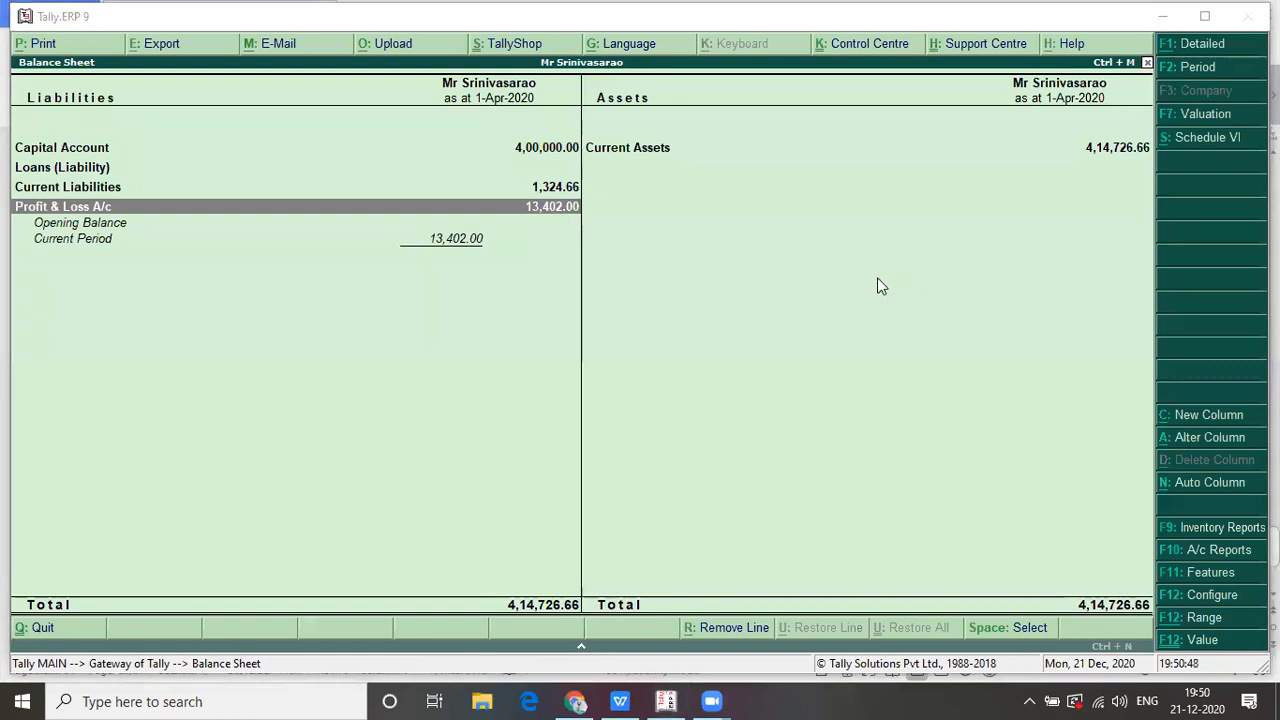
- Compare the Balance Sheet total and profit with the net profit and balance sheet answers in the WPS Office document
key(alt+Tab)
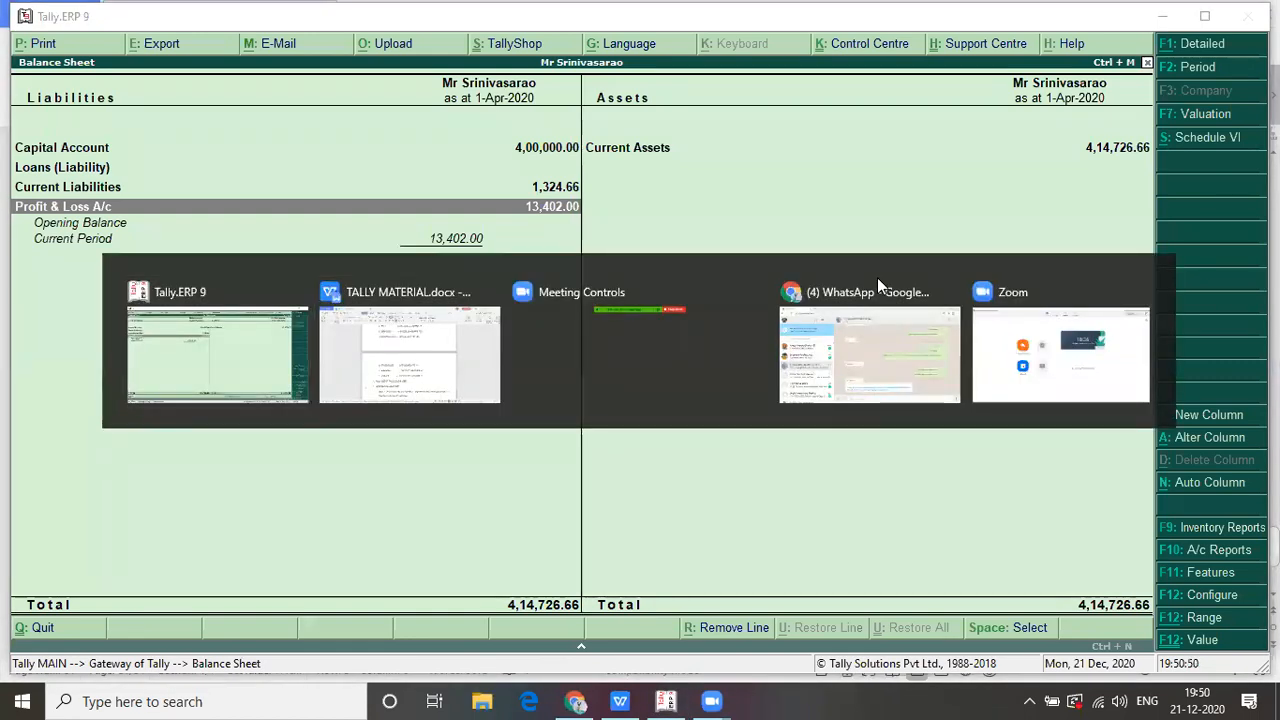
scroll(879, 279, down, 6)
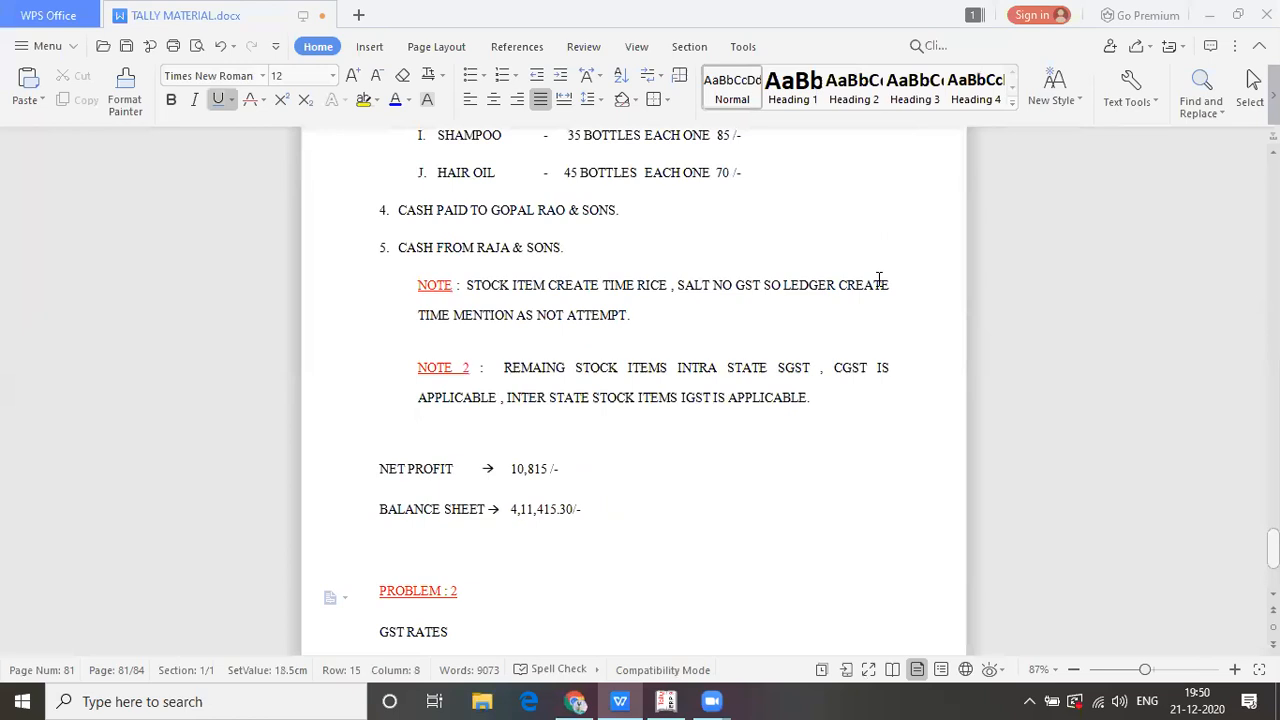
scroll(879, 279, down, 2)
key(Up)
key(Up)
key(Up)
key(Up)
key(Up)
key(alt+Tab)
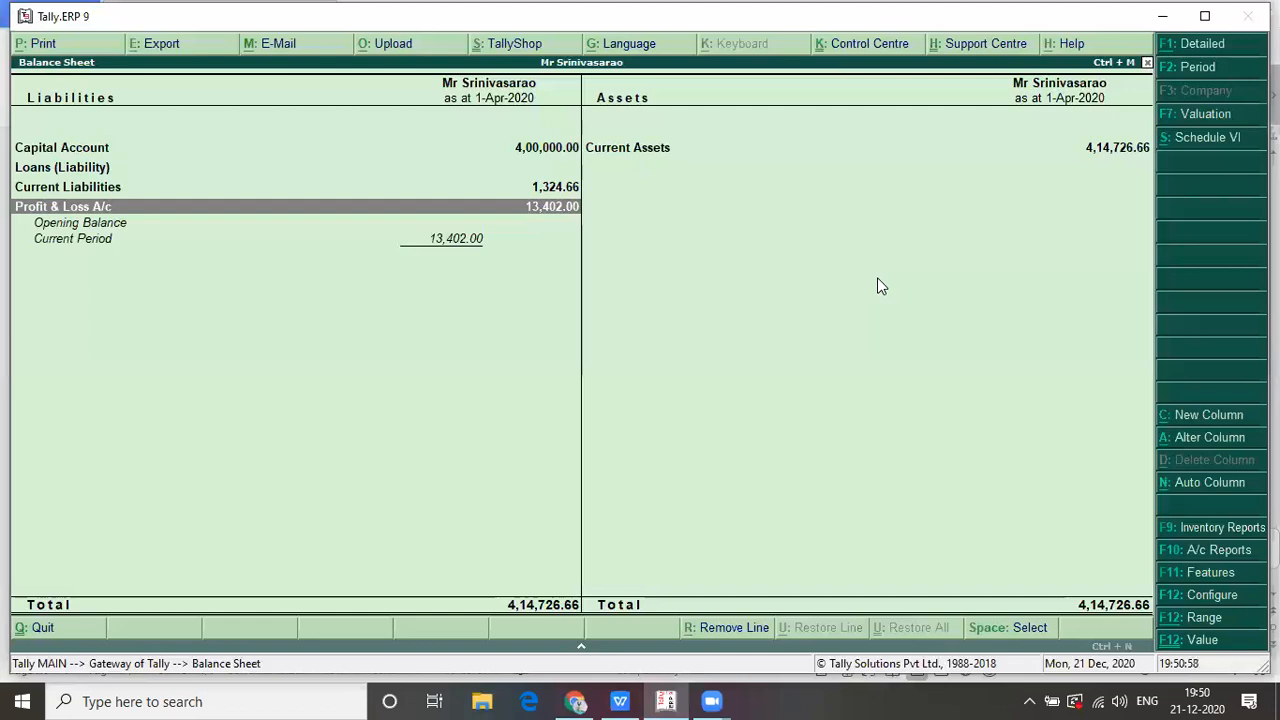
key(alt+Tab)
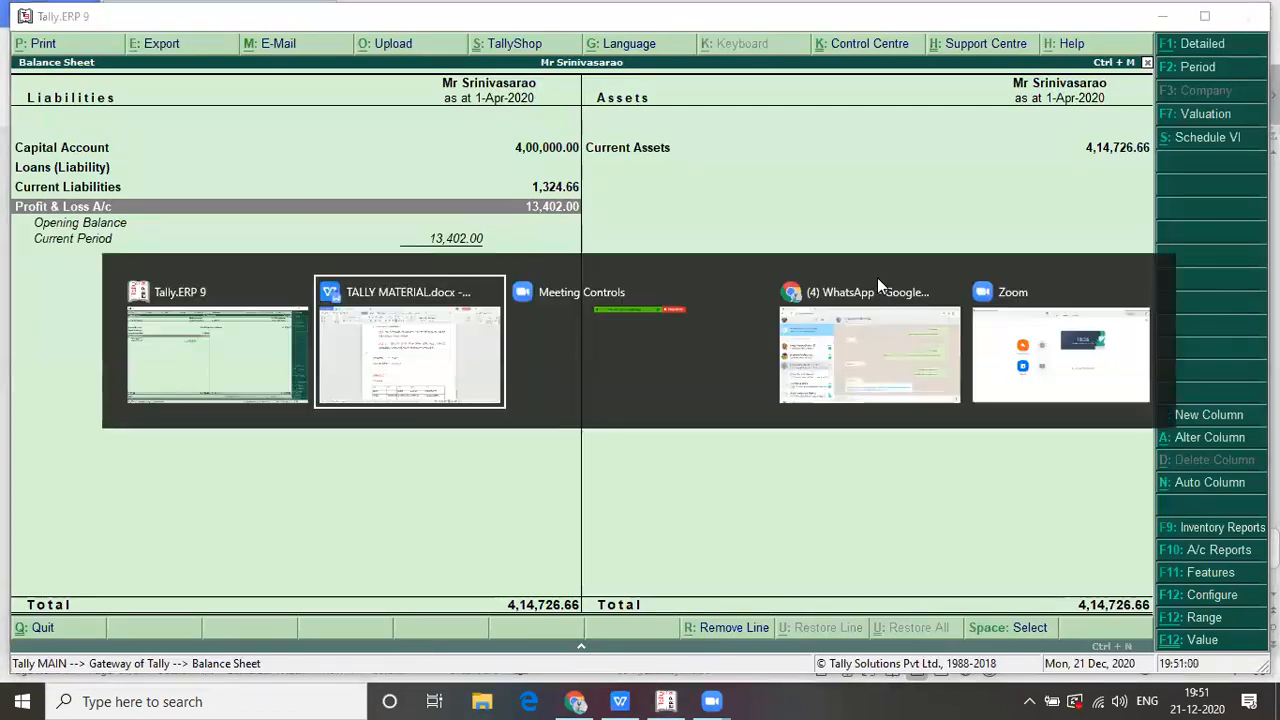
key(alt+Tab)
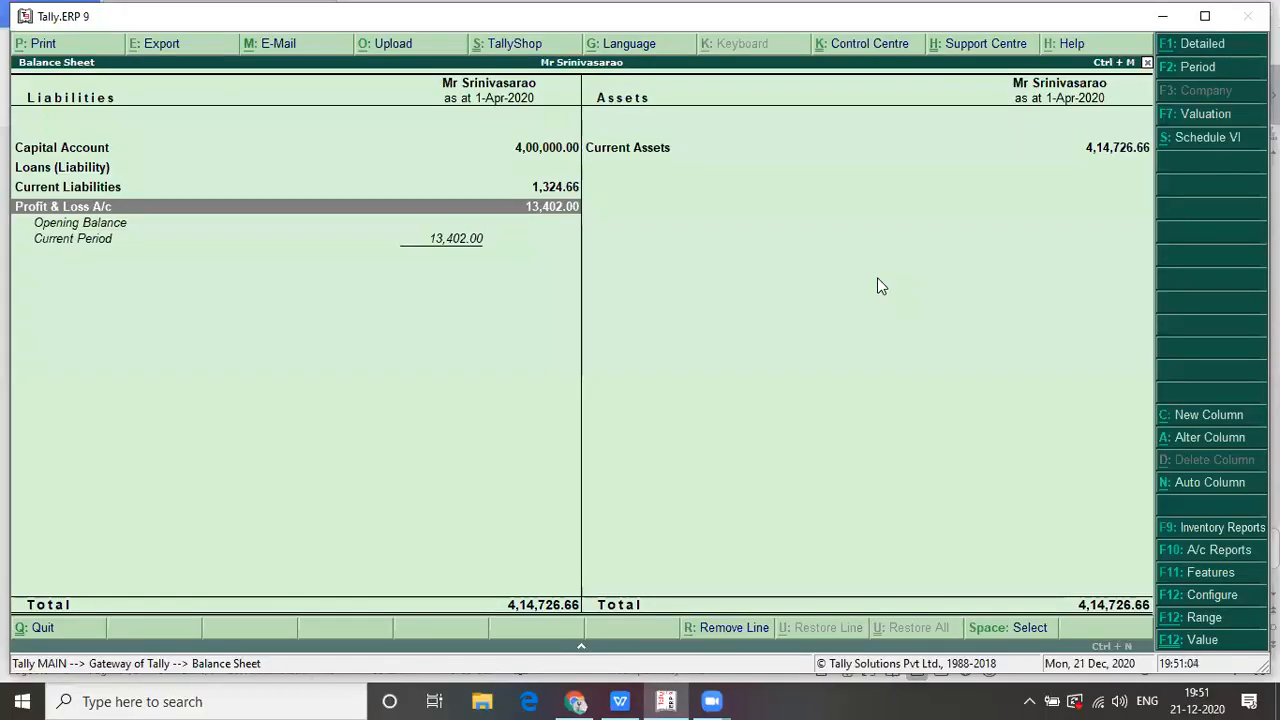
- Review the exercise notes and answers in the WPS Office document again and return to the Balance Sheet in Tally.ERP 9
key(alt+Tab)
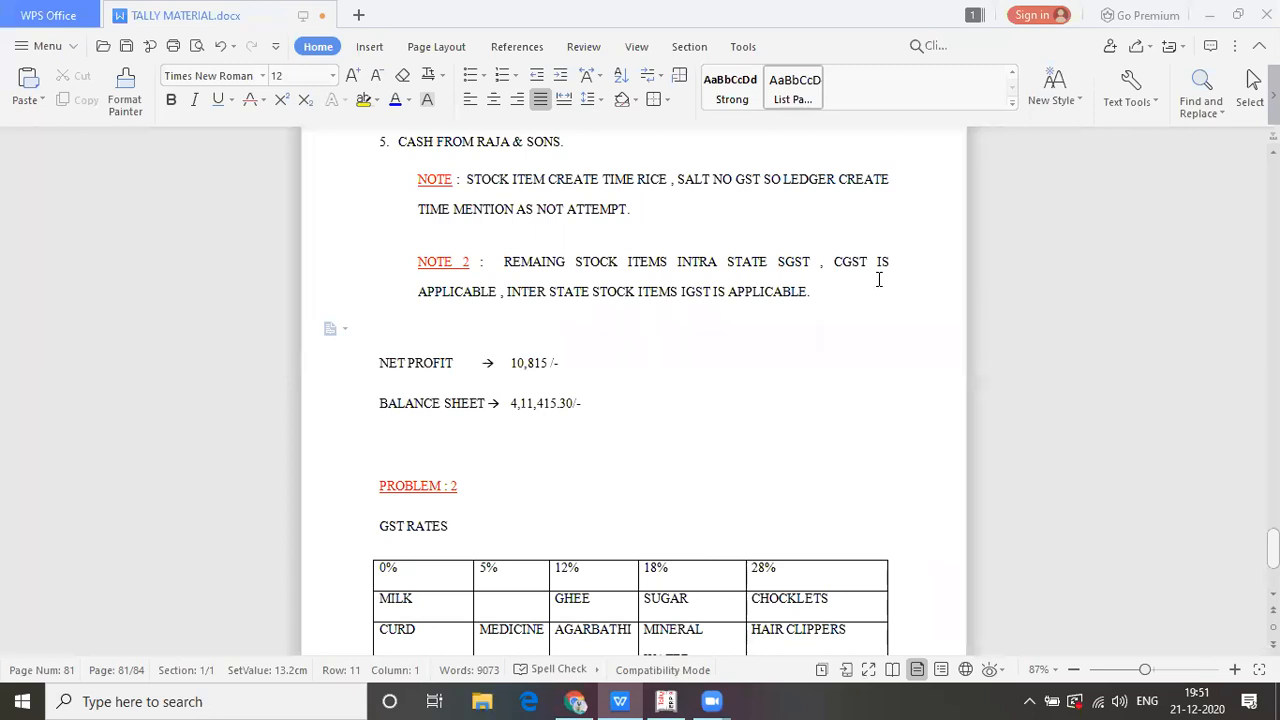
key(Up)
key(Up)
key(Up)
key(alt+Tab)
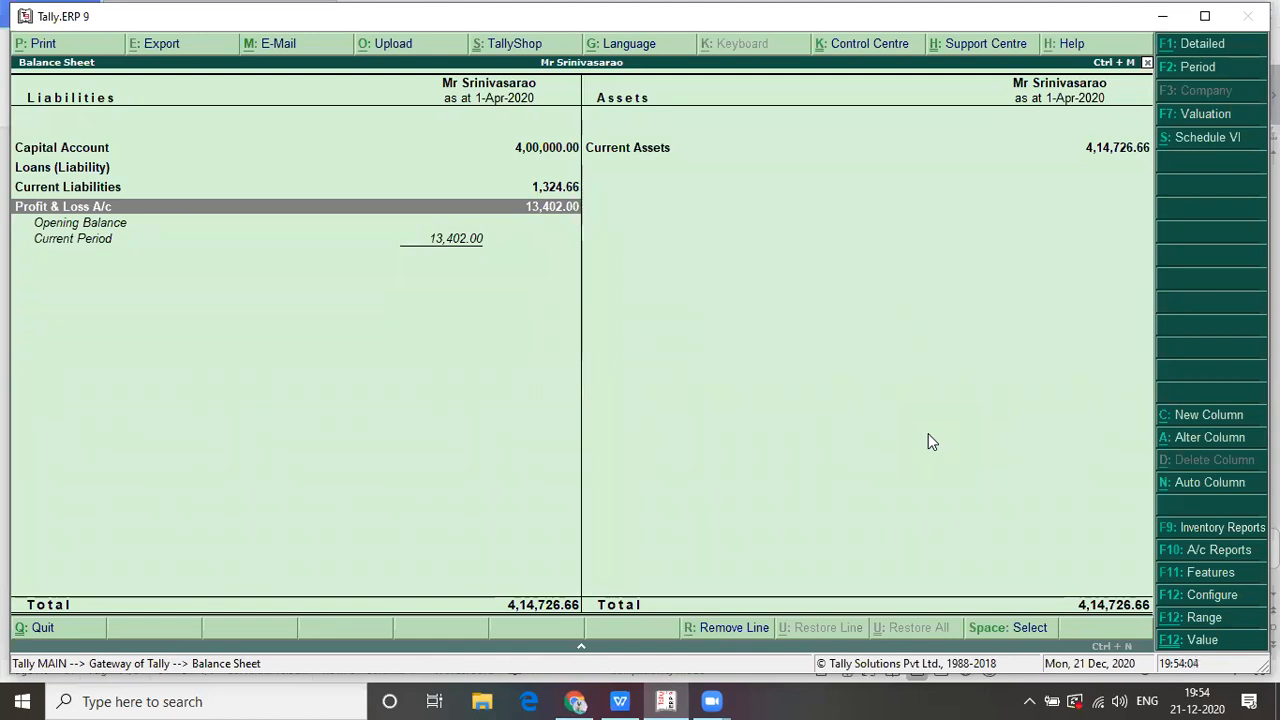
key(alt+Tab)
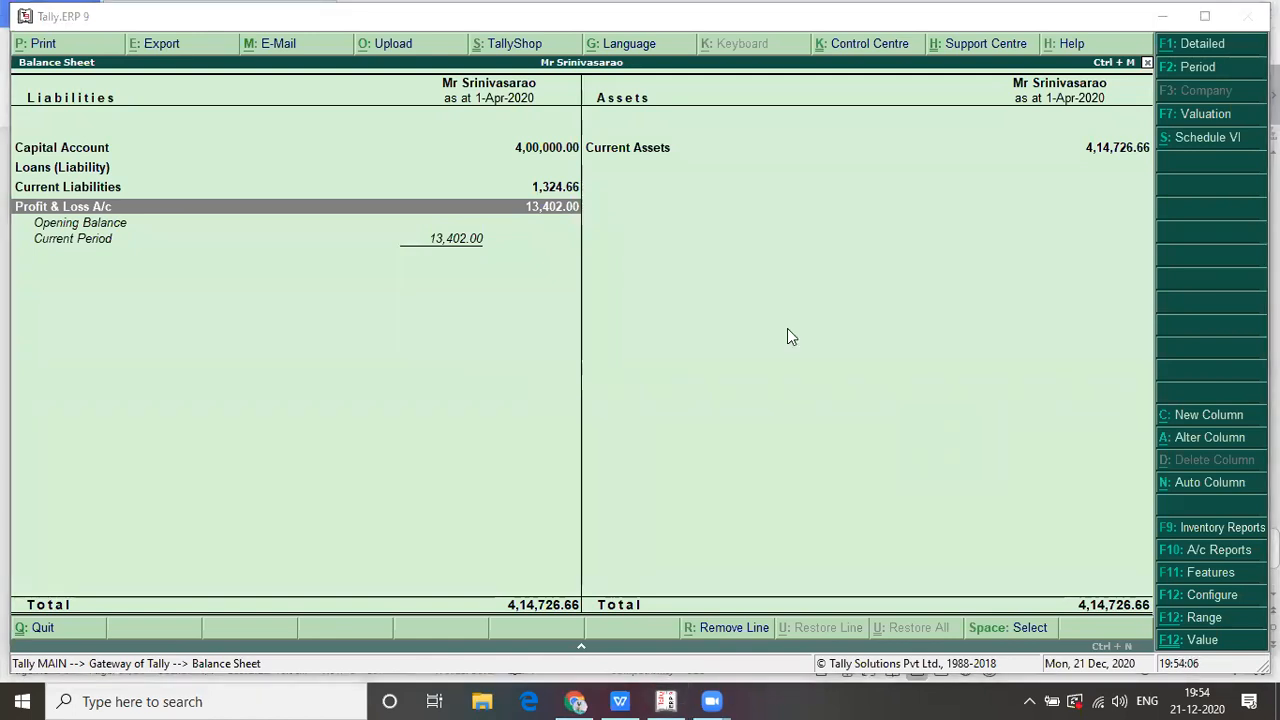
click(667, 348)
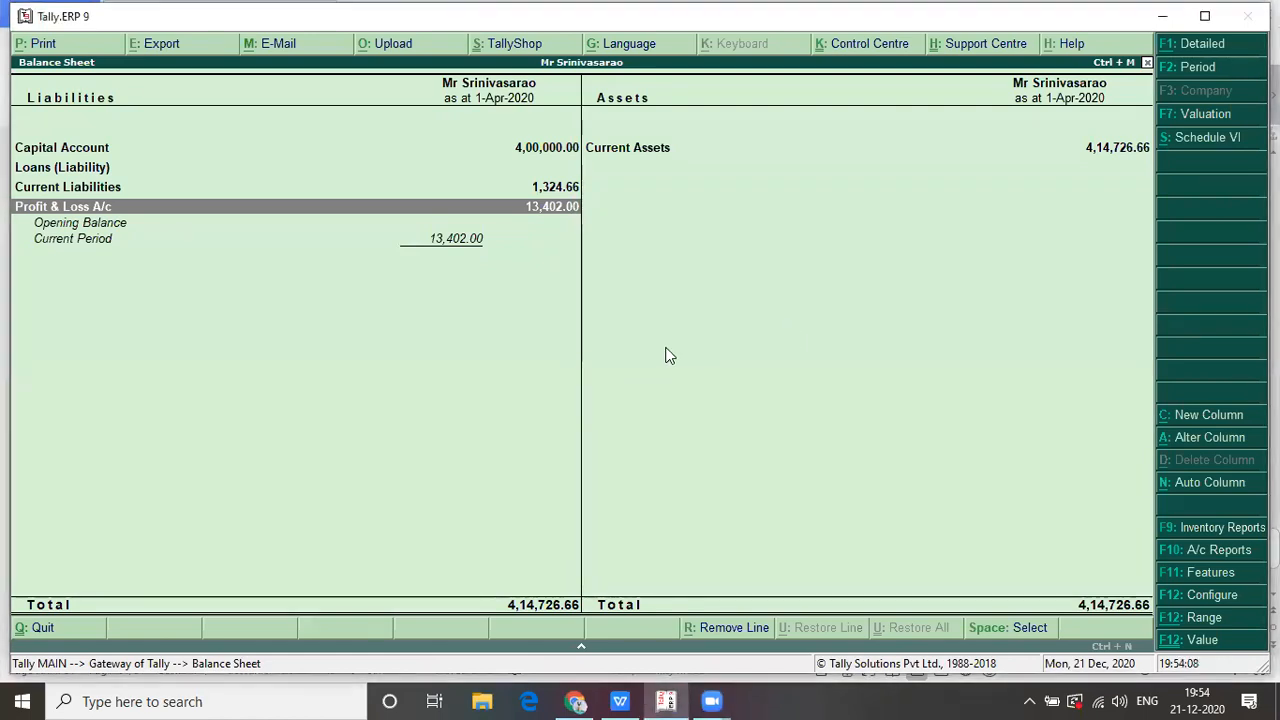
- Leave the Balance Sheet and open the company's Statutory and Taxation features
key(Escape)
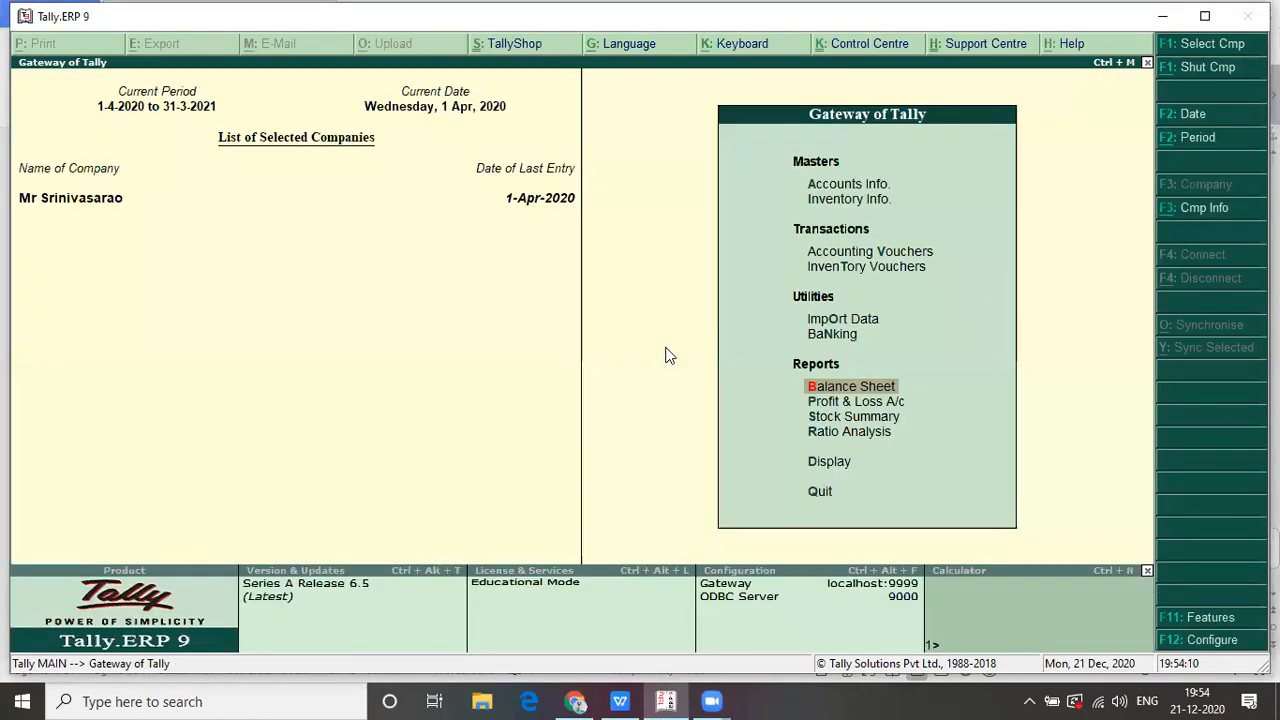
key(F11)
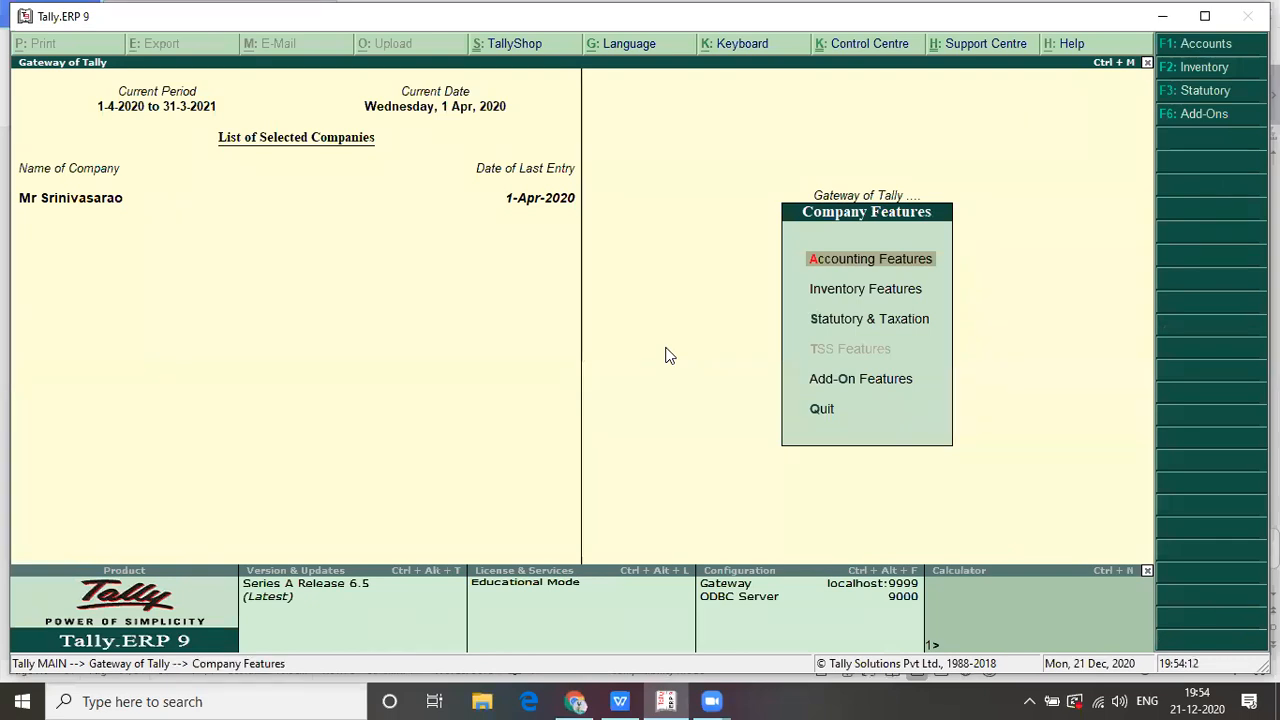
key(Down)
key(Down)
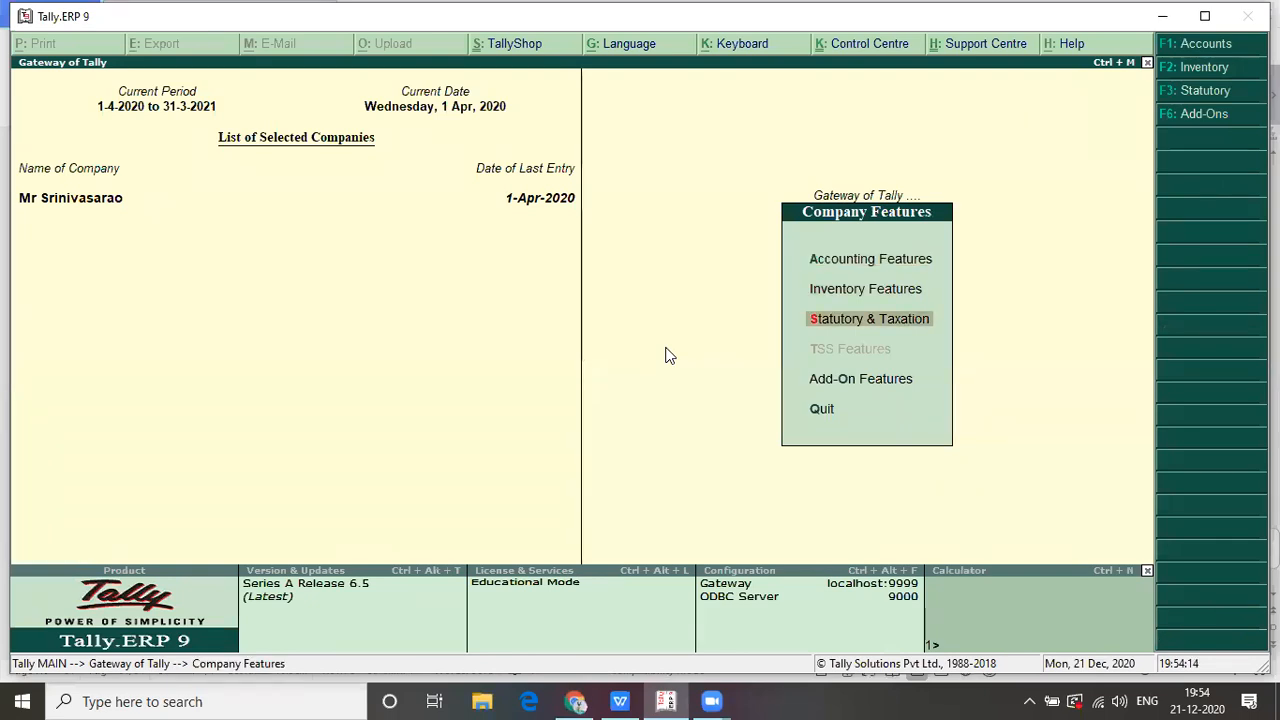
key(Return)
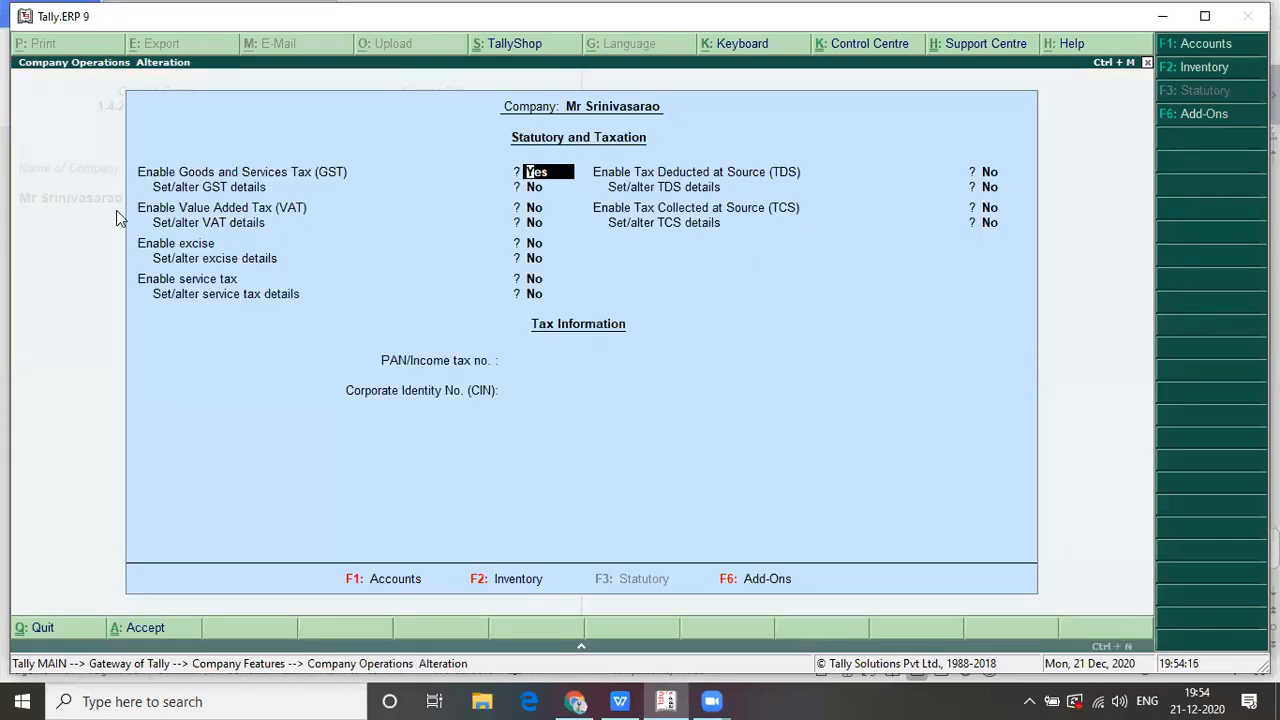